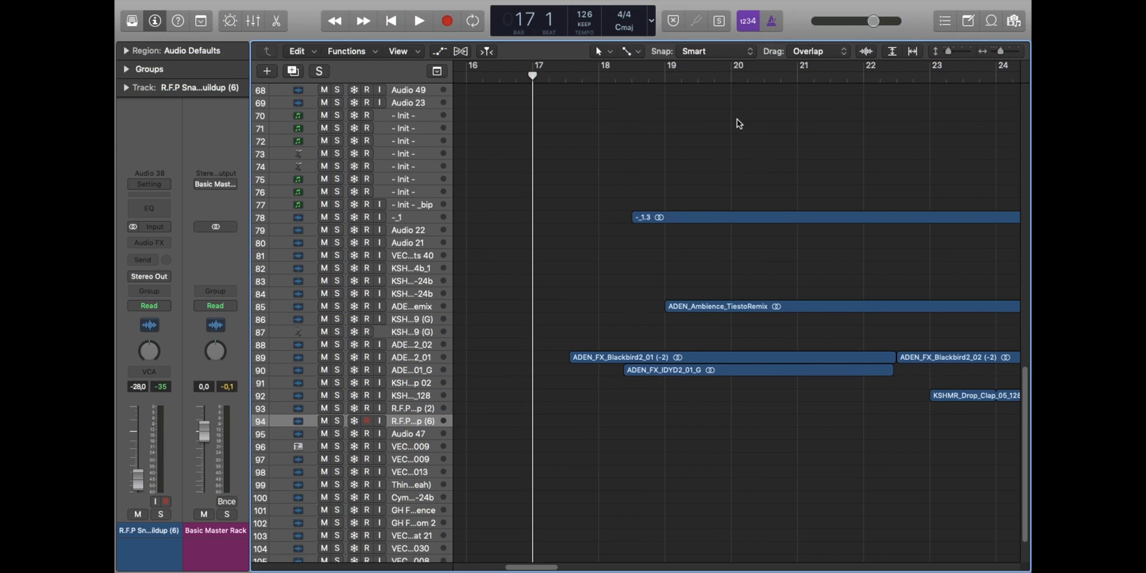
# Step: Play the full arrangement from bar 17 to about bar 20
pyautogui.press('space')
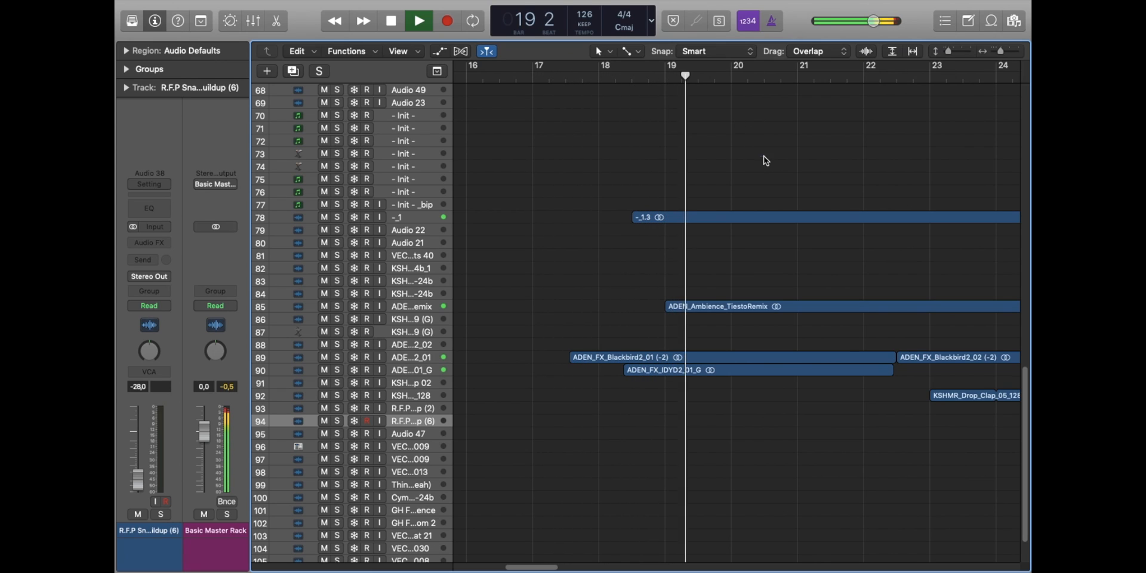
pyautogui.moveTo(1001, 51); pyautogui.dragTo(1001, 51)
pyautogui.press('space')
# Step: Audition audio track 78 (-_1) in solo from the start of its -_1.3 region near bar 18, and clear the solo
pyautogui.click(420, 216)
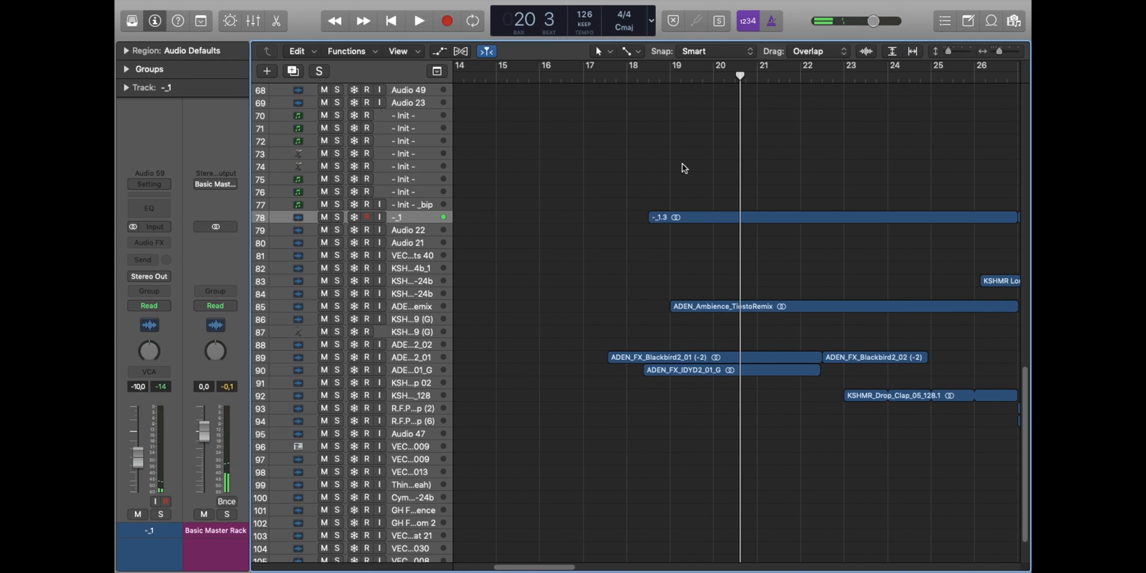
pyautogui.press('s')
pyautogui.moveTo(671, 81); pyautogui.dragTo(647, 90)
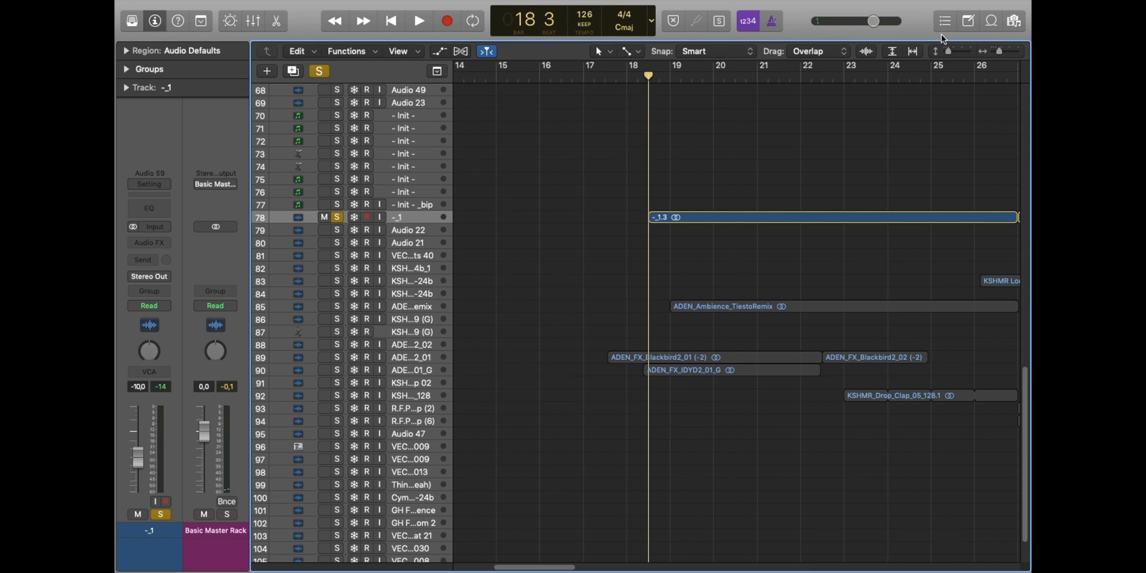
pyautogui.moveTo(950, 52)
pyautogui.mouseDown()
pyautogui.moveTo(1001, 50)
pyautogui.moveTo(953, 52)
pyautogui.mouseUp()
pyautogui.press('space')
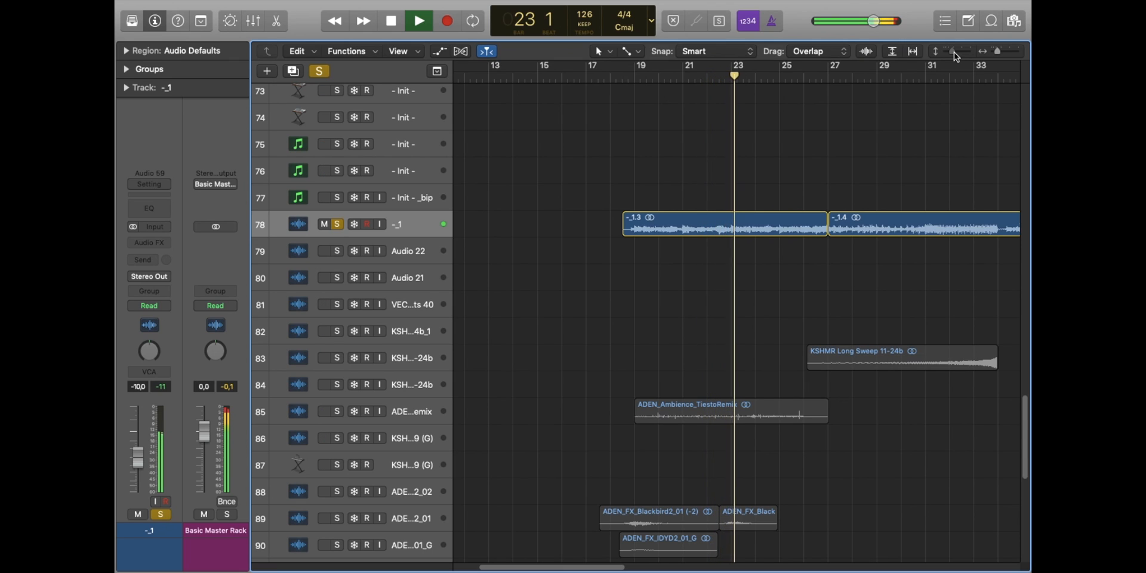
pyautogui.hscroll(3, 864, 119)
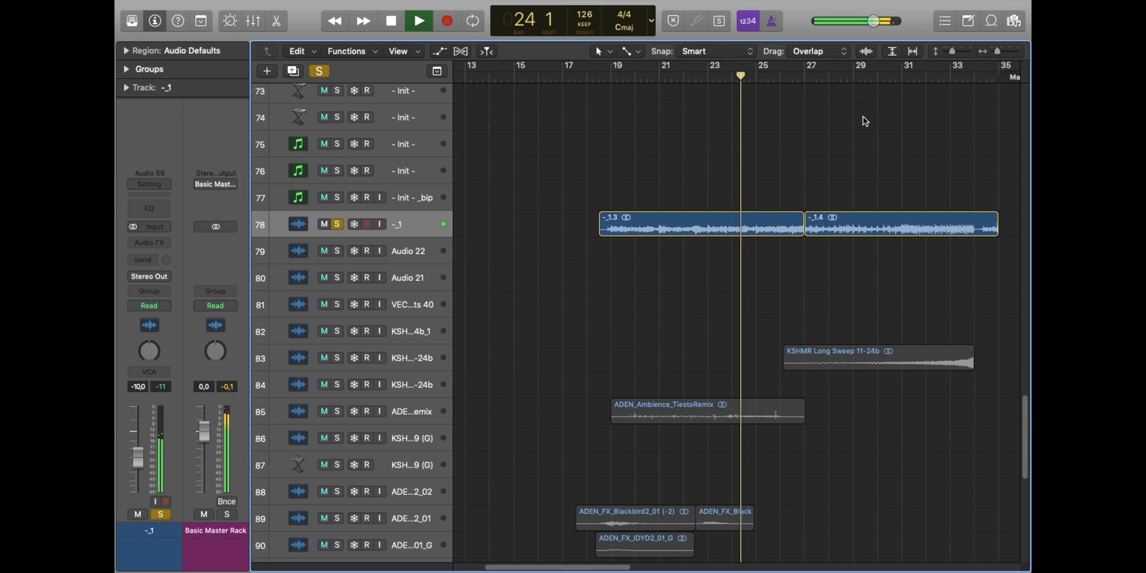
pyautogui.press('space')
pyautogui.press('s')
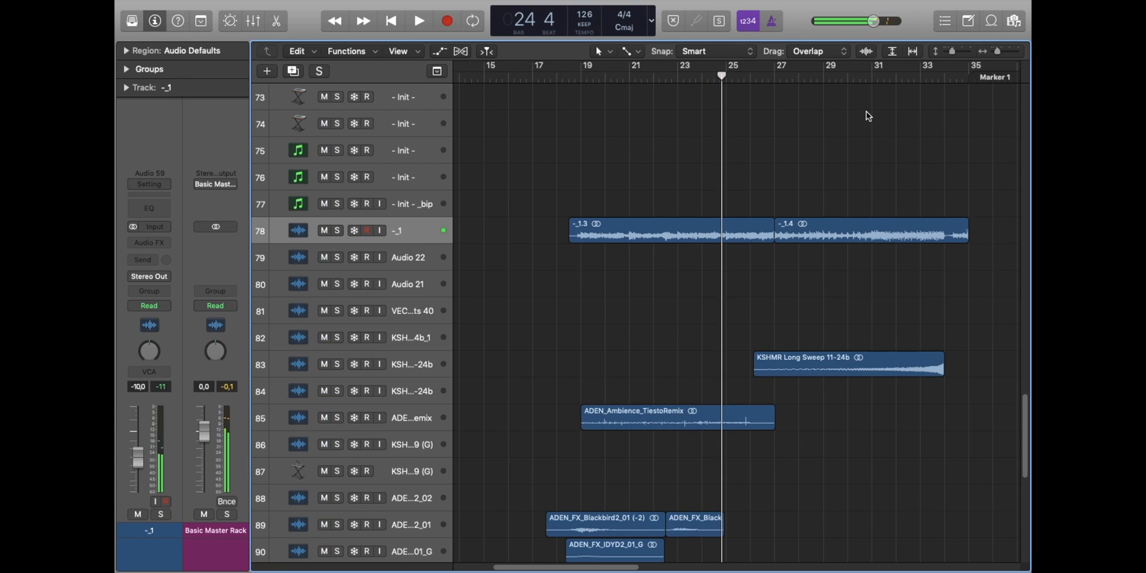
# Step: Solo the ADEN_FX_Blackbird2_01 track and play its first region from bar 17 beat 3
pyautogui.moveTo(953, 50); pyautogui.dragTo(938, 54)
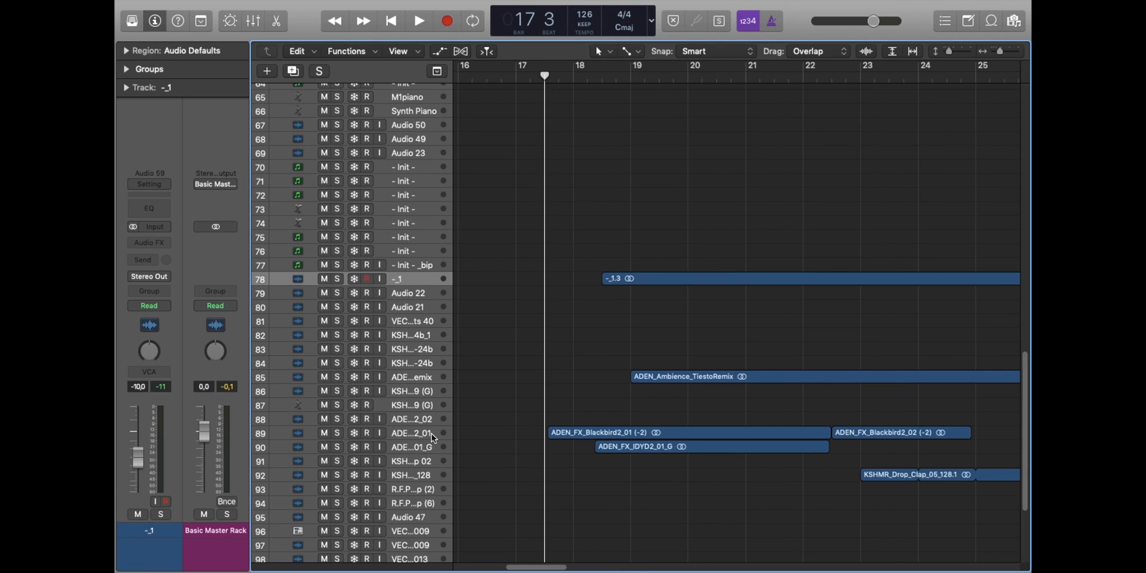
pyautogui.click(424, 432)
pyautogui.press('s')
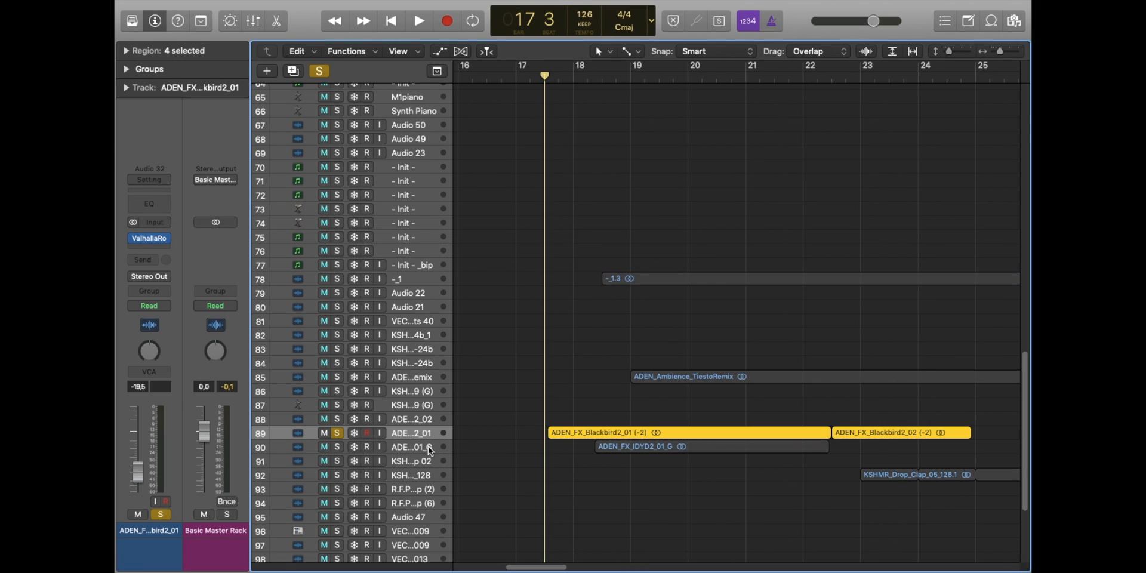
pyautogui.press('super+Down')
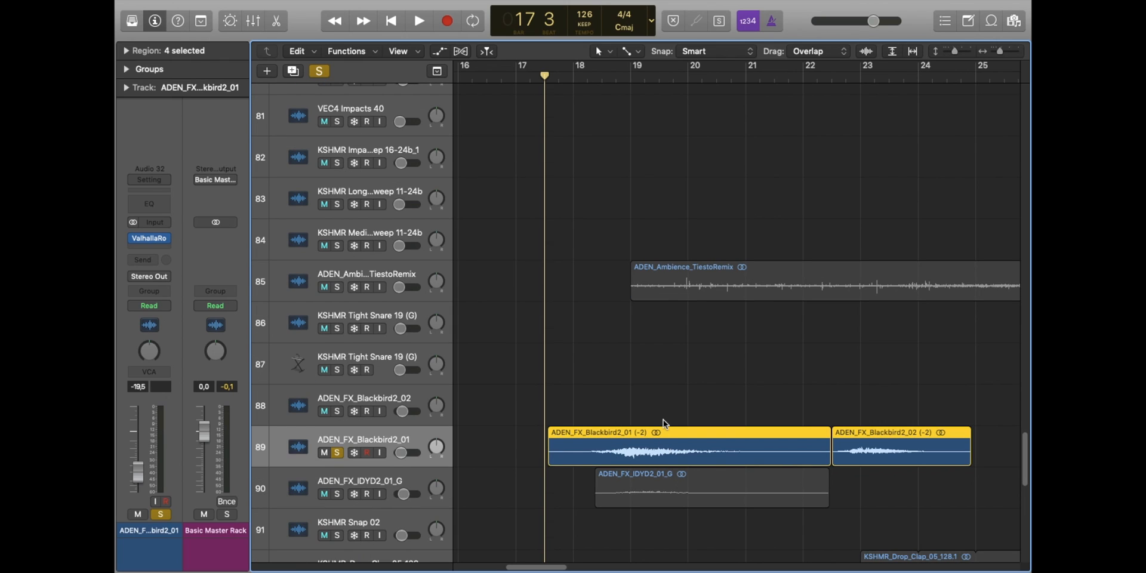
pyautogui.click(712, 380)
pyautogui.moveTo(955, 51); pyautogui.dragTo(958, 51)
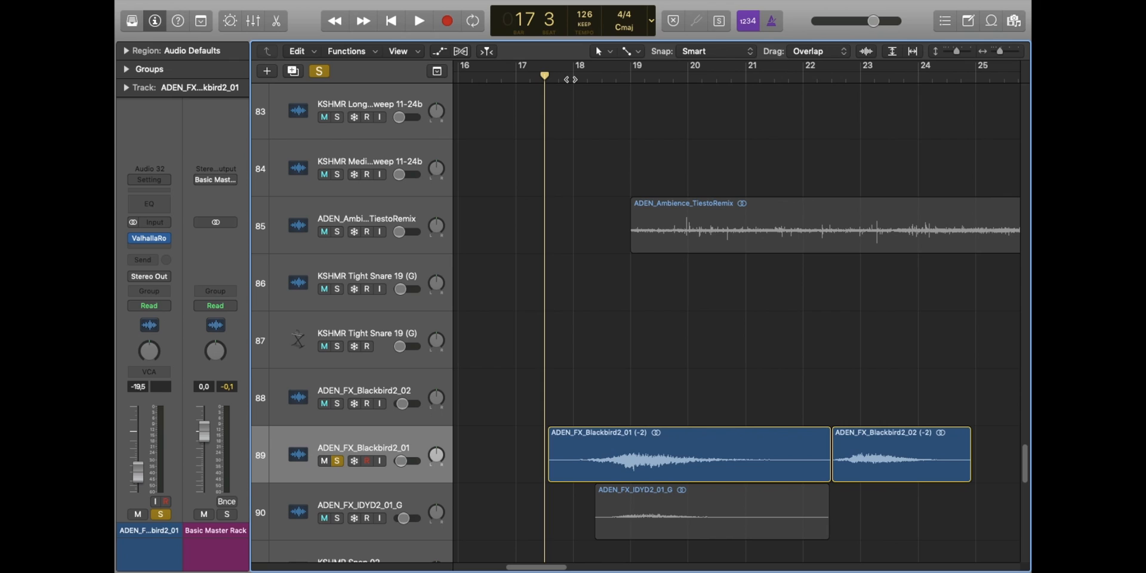
pyautogui.press('space')
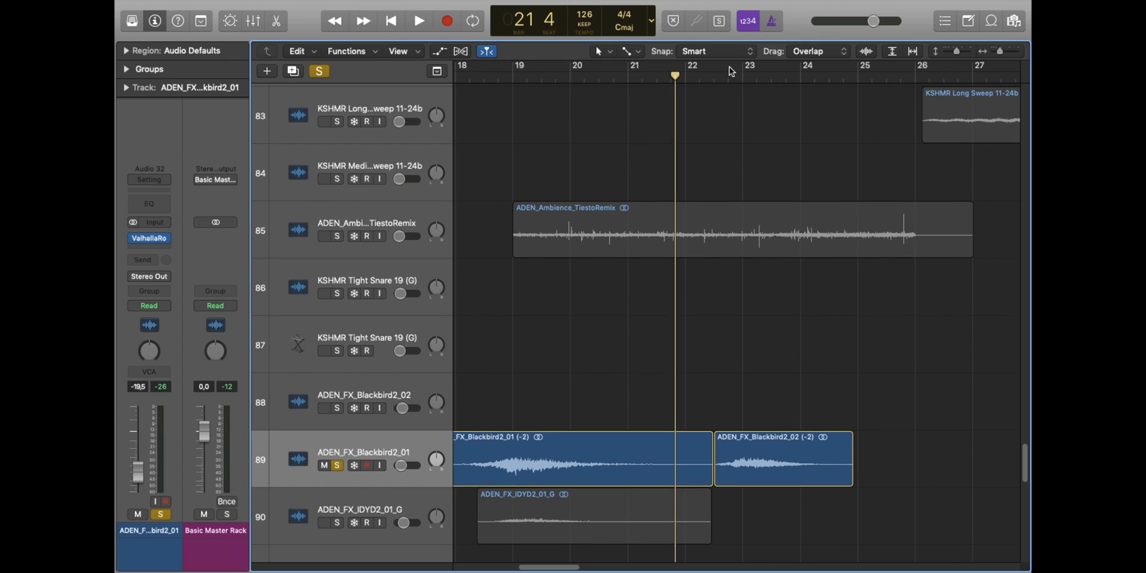
# Step: Play the ADEN_FX_Blackbird2_02 region on the soloed track from bar 22 beat 3
pyautogui.moveTo(730, 73); pyautogui.dragTo(711, 83)
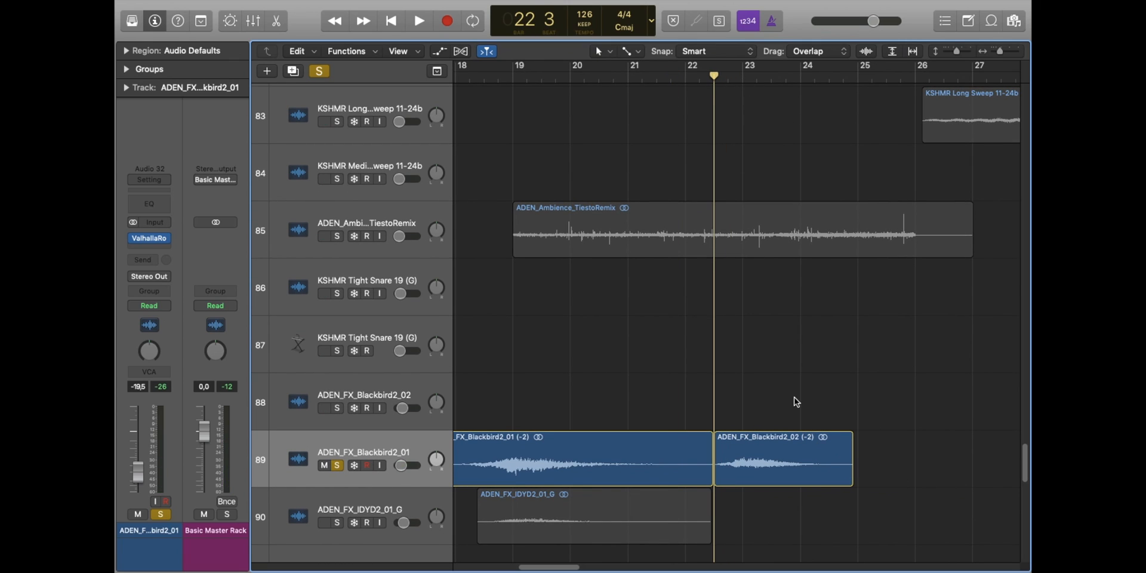
pyautogui.press('space')
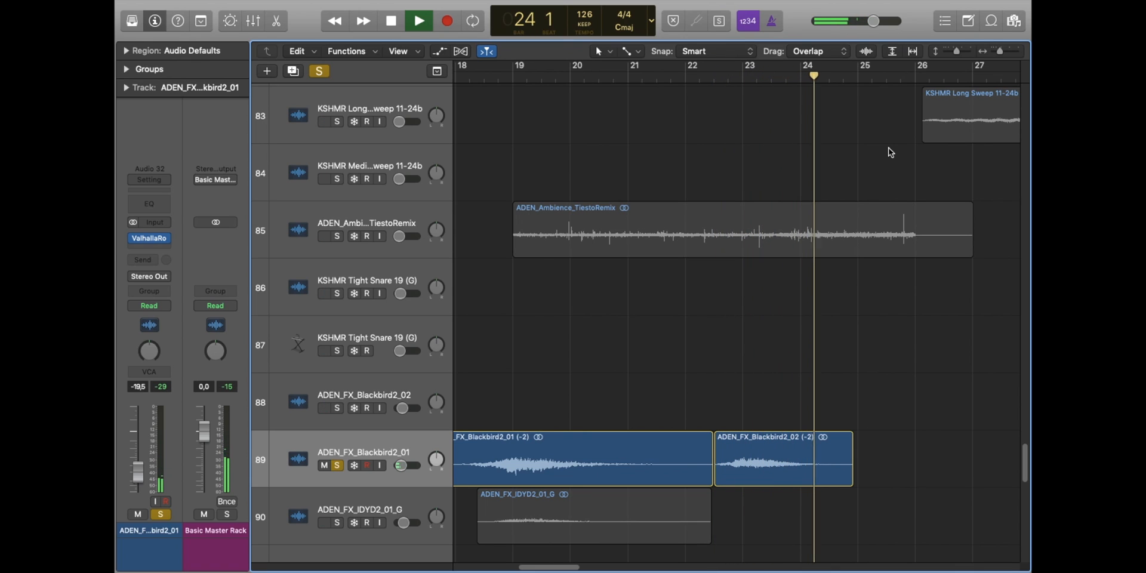
pyautogui.press('space')
# Step: Inspect the ValhallaRoom reverb settings on the ADEN_FX_Blackbird2_01 track and close the plug-in
pyautogui.hscroll(-3, 840, 335)
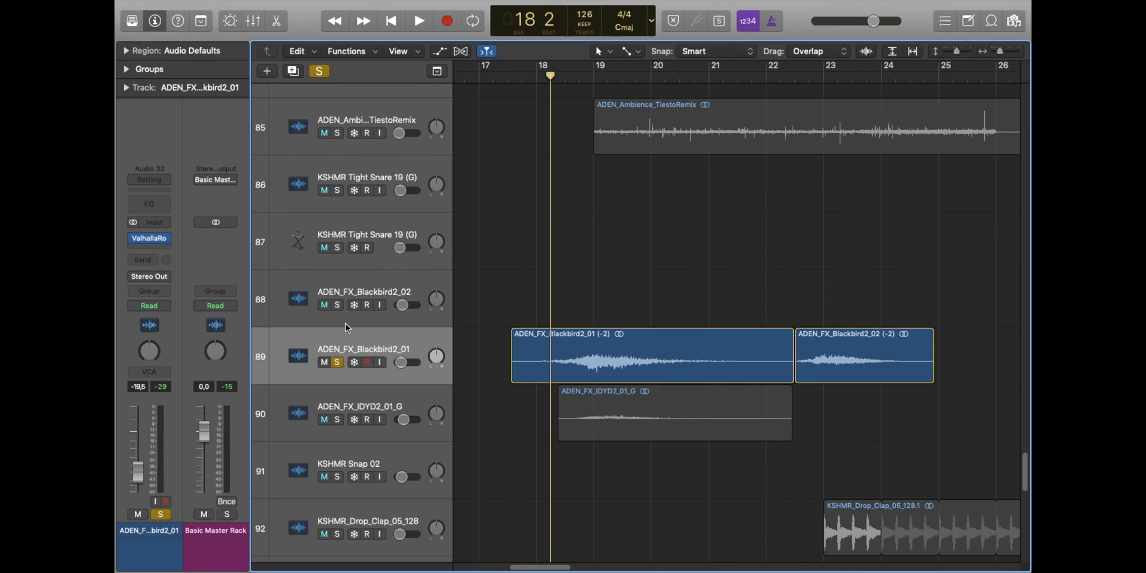
pyautogui.click(151, 238)
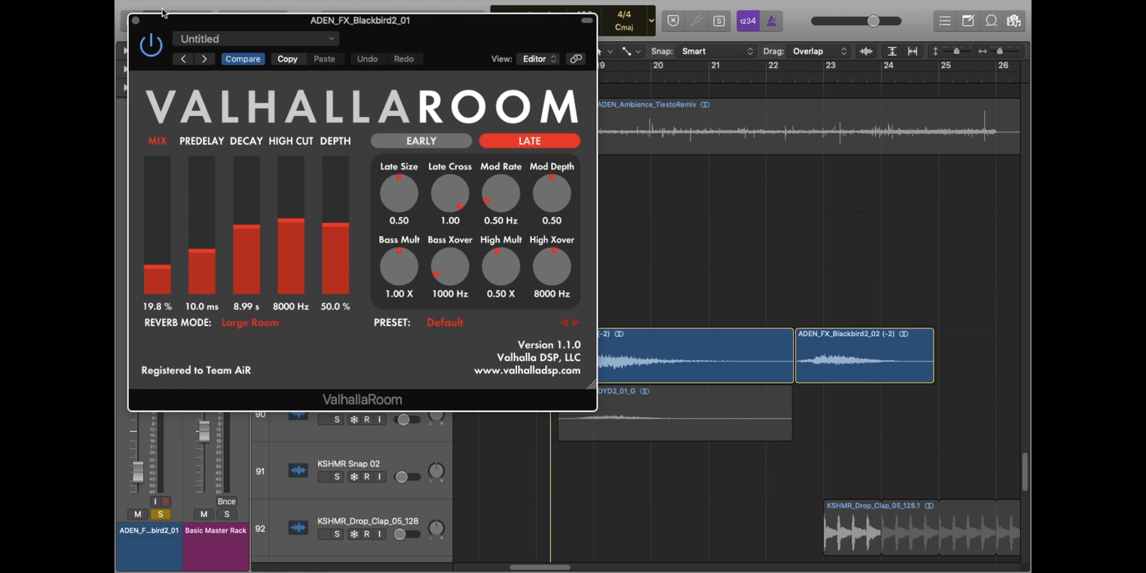
pyautogui.click(136, 20)
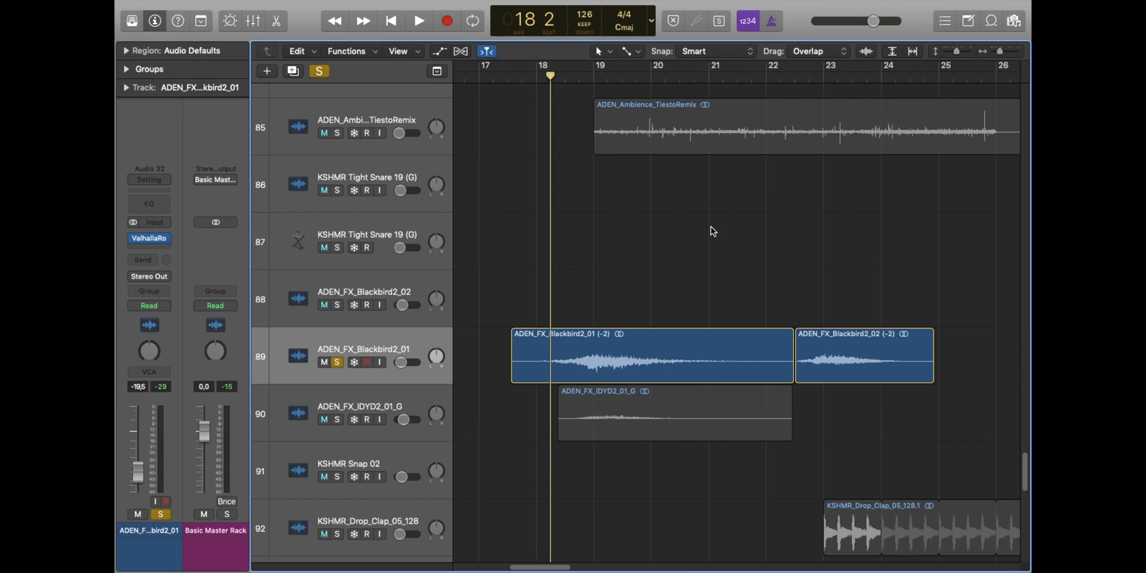
# Step: Audition the ADEN_FX_IDYD2_01_G and ADEN_FX_Blackbird2_01 tracks soloed together from bar 18, and clear the solos
pyautogui.click(364, 396)
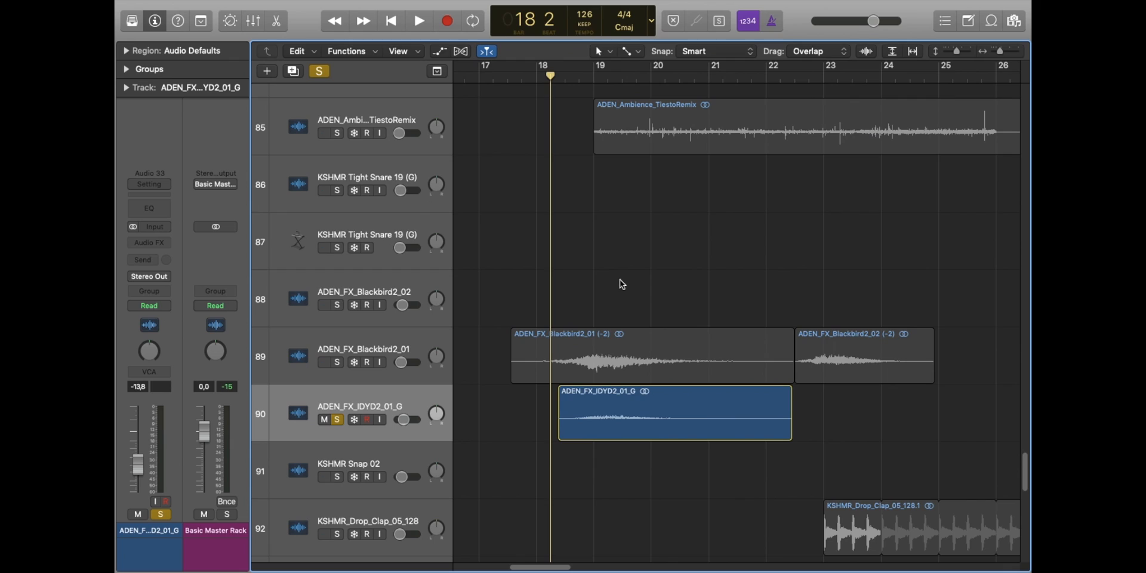
pyautogui.click(405, 352)
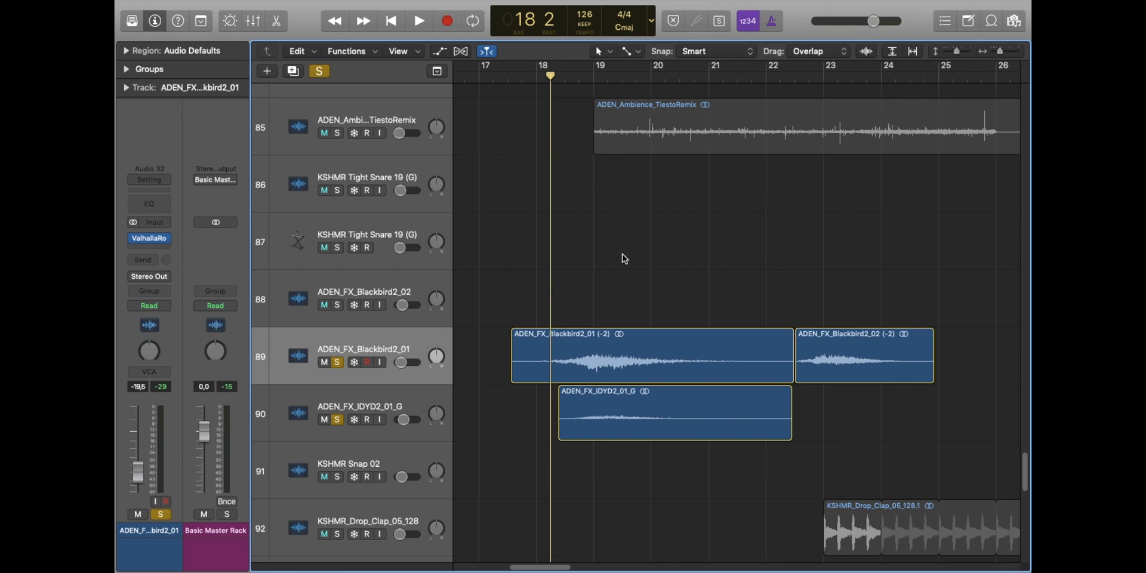
pyautogui.click(399, 405)
pyautogui.press('space')
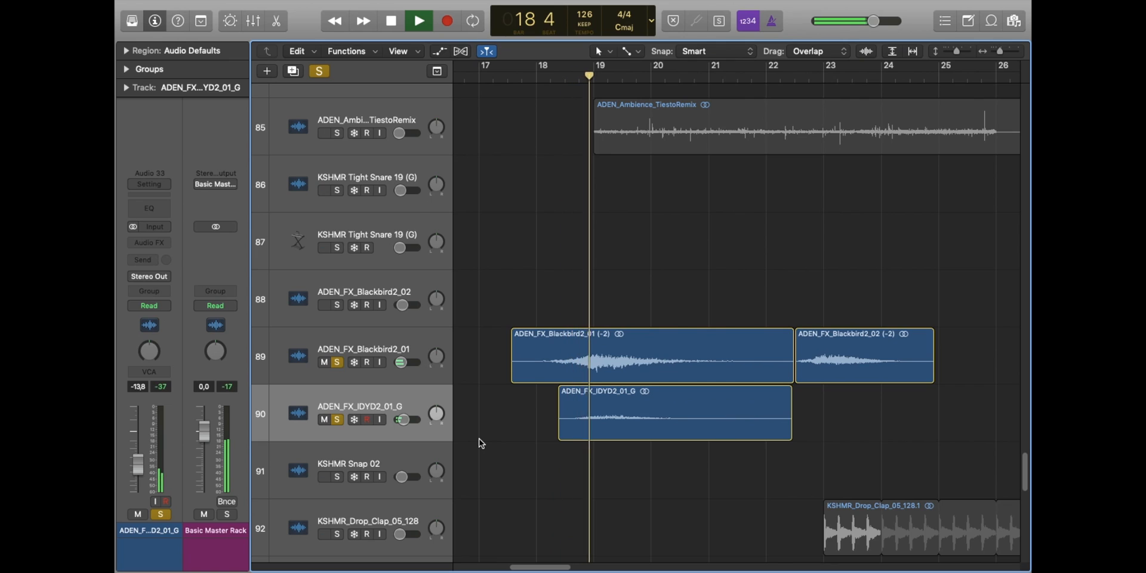
pyautogui.press('space')
pyautogui.click(320, 73)
# Step: Solo the ADEN_Ambience_TiestoRemix track and play its region
pyautogui.scroll(-15, 680, 224)
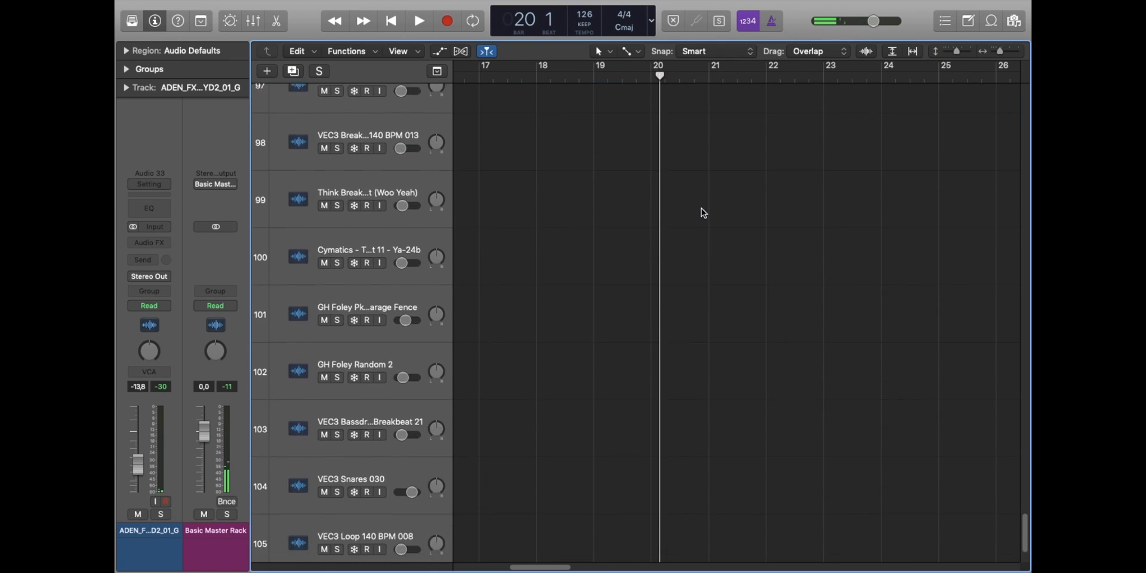
pyautogui.scroll(20, 703, 204)
pyautogui.moveTo(956, 52); pyautogui.dragTo(955, 52)
pyautogui.click(418, 436)
pyautogui.press('s')
pyautogui.click(599, 76)
pyautogui.press('space')
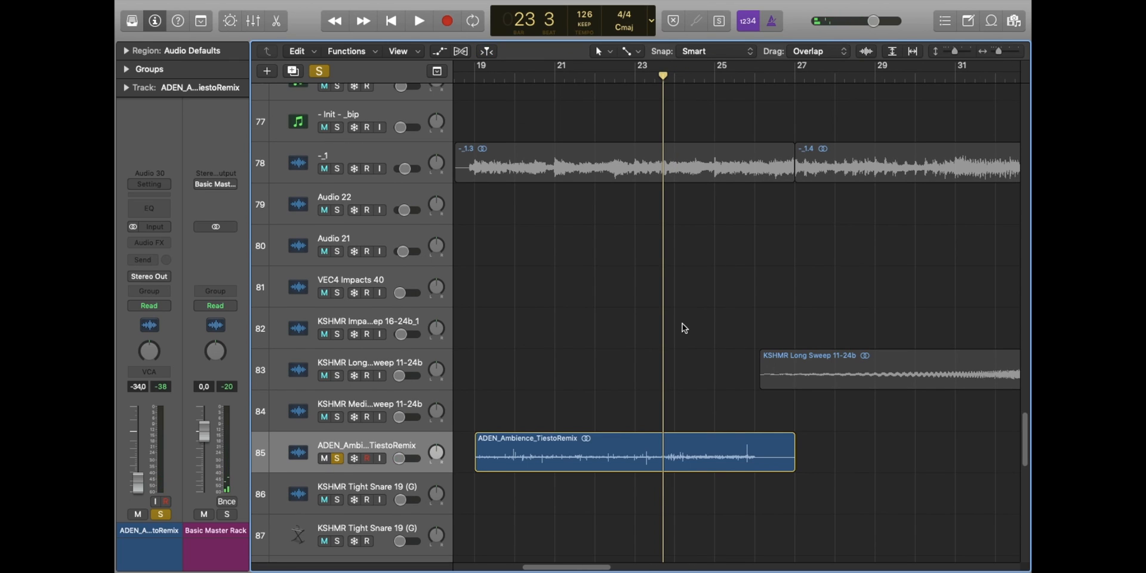
# Step: Solo the KSHMR_Drop_Clap_05_128 track alongside the ambience track and show the track automation
pyautogui.scroll(-10, 682, 326)
pyautogui.click(410, 371)
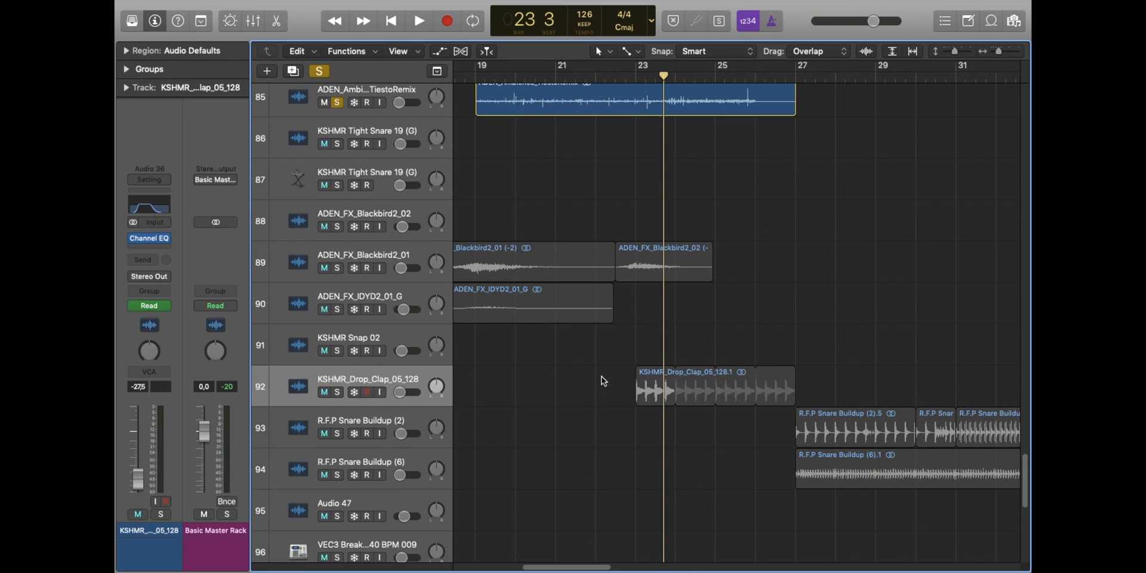
pyautogui.press('a')
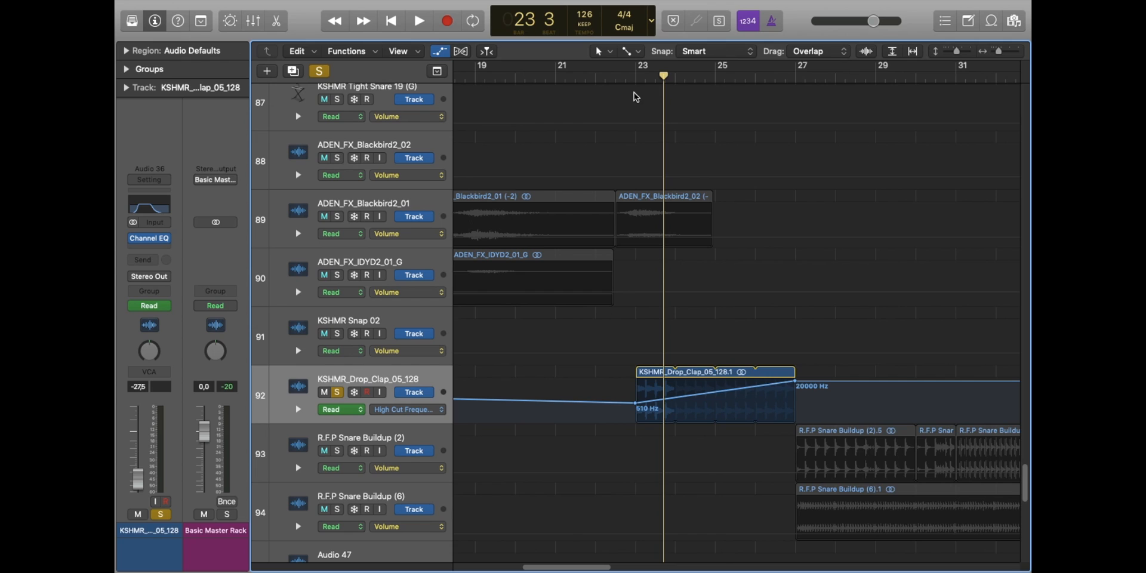
# Step: Play the soloed clap and ambience from bar 23, and inspect the clap track's Channel EQ
pyautogui.click(634, 80)
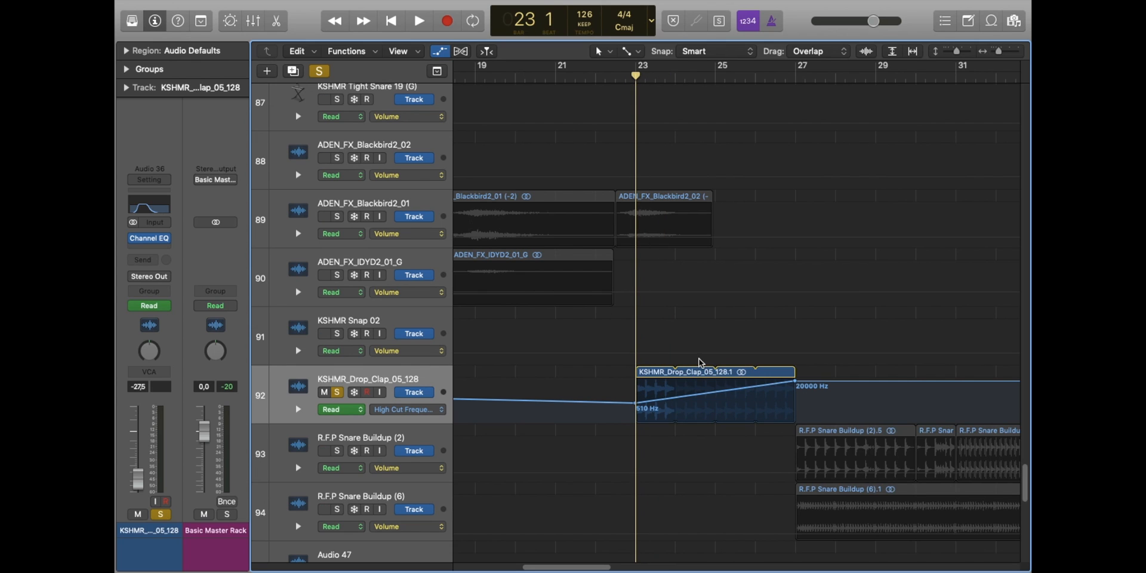
pyautogui.scroll(7, 585, 258)
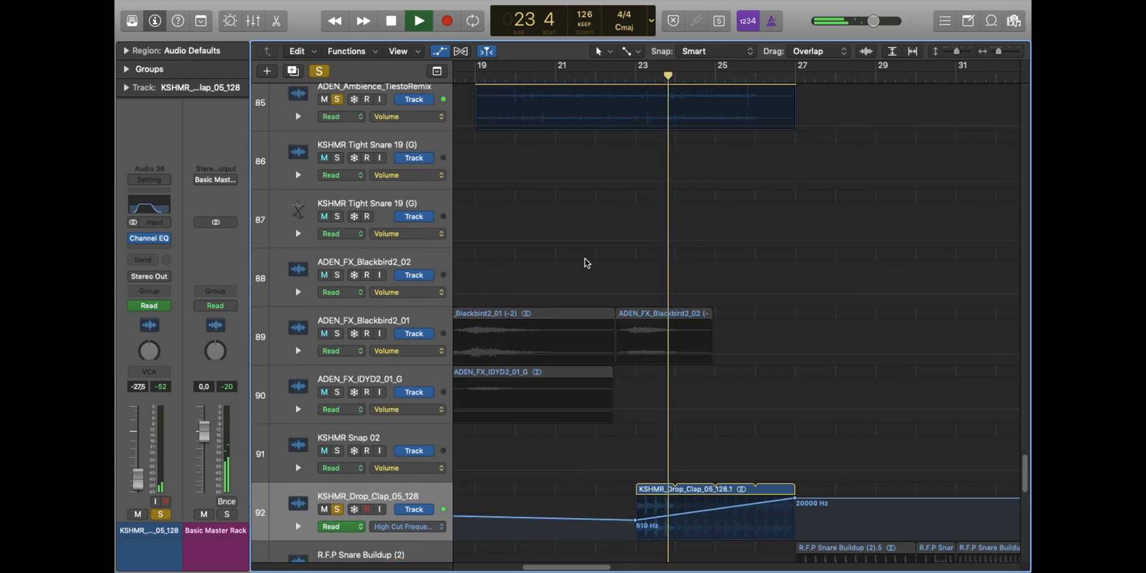
pyautogui.scroll(-6, 836, 246)
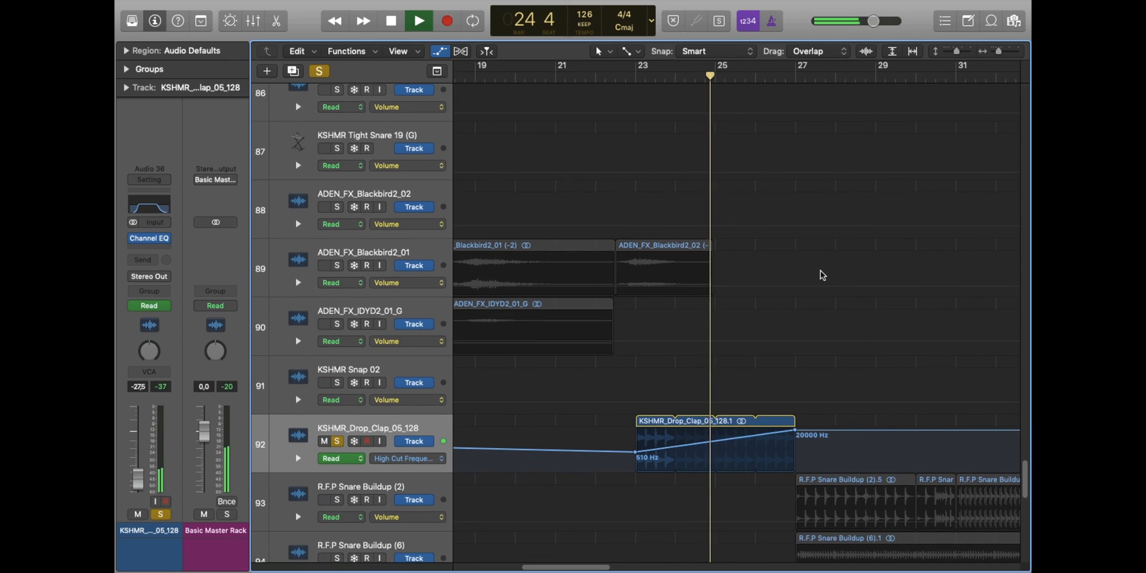
pyautogui.press('space')
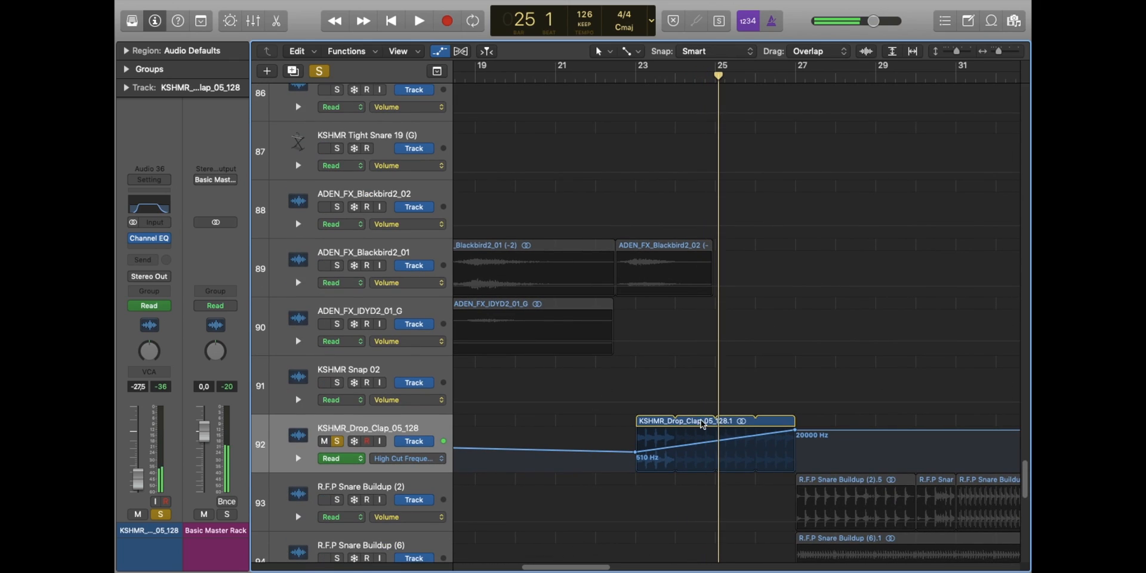
pyautogui.click(149, 206)
pyautogui.click(136, 22)
# Step: Play the full arrangement up to bar 27 with all tracks unsoloed
pyautogui.moveTo(955, 51); pyautogui.dragTo(998, 50)
pyautogui.press('space')
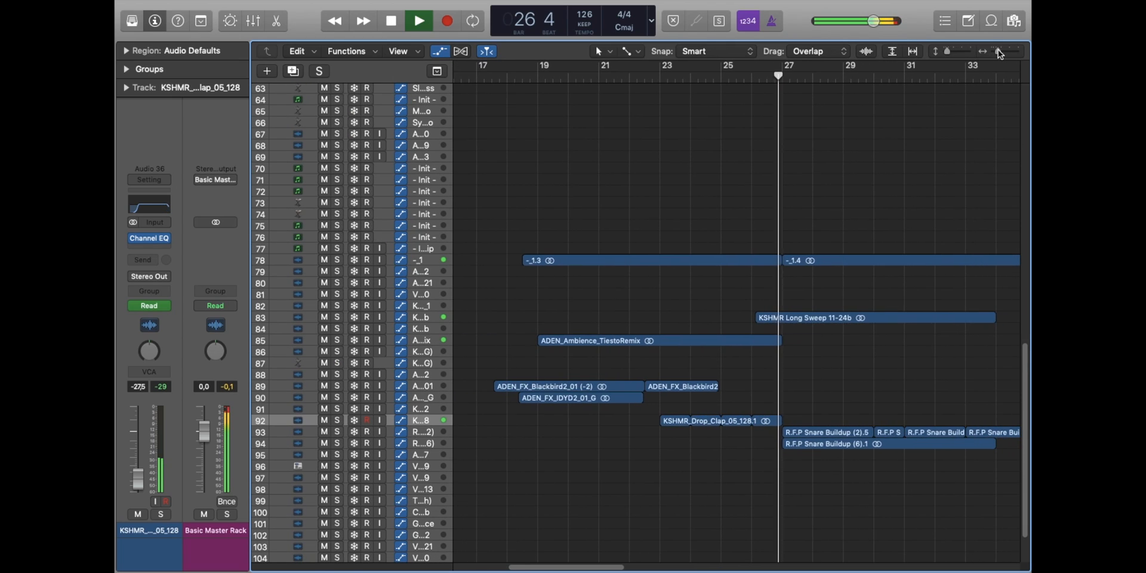
pyautogui.press('space')
# Step: Solo audio track 78 (-_1) and play its -_1.4 region from bar 27 to about bar 34
pyautogui.hscroll(4, 885, 369)
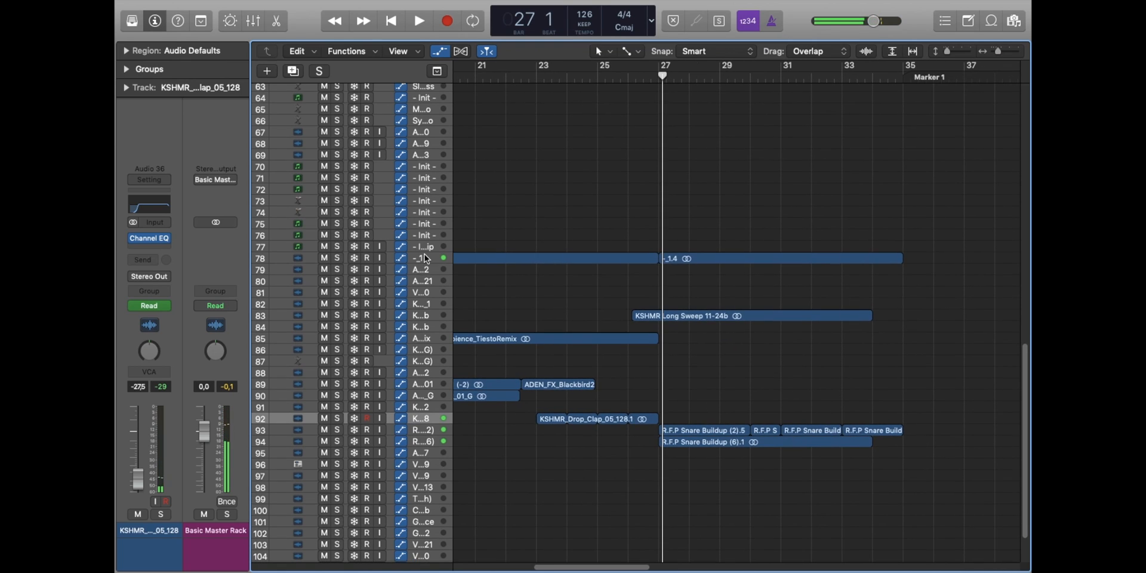
pyautogui.click(422, 259)
pyautogui.click(636, 195)
pyautogui.press('s')
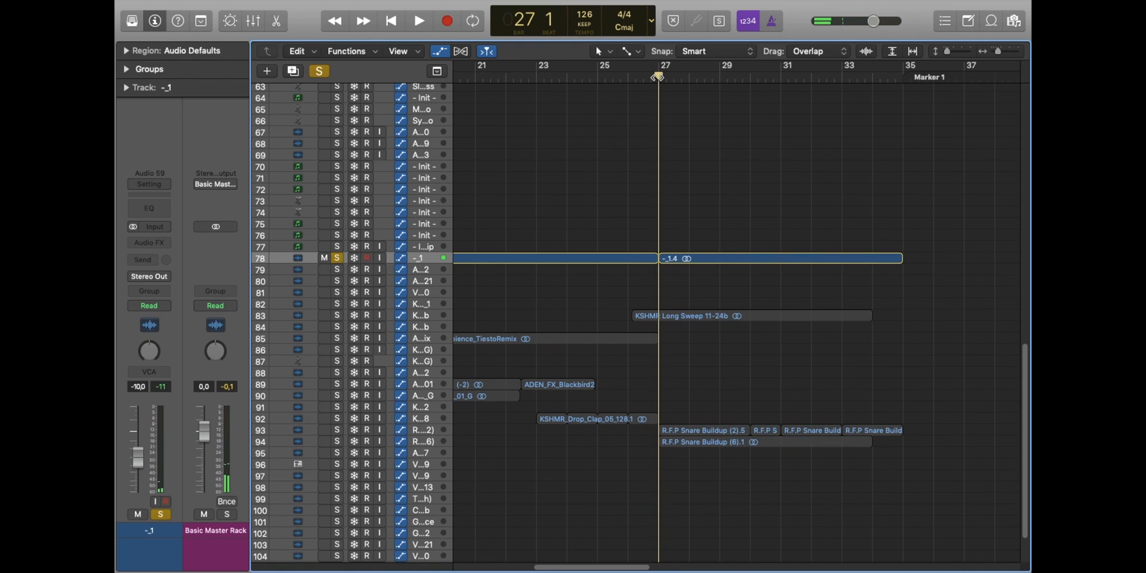
pyautogui.click(952, 52)
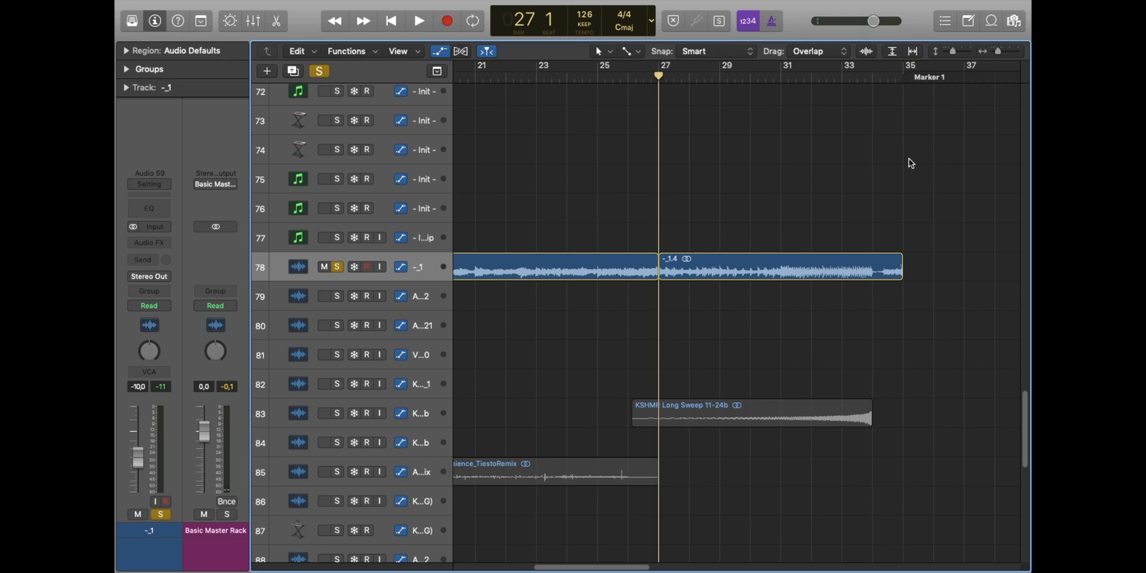
pyautogui.press('space')
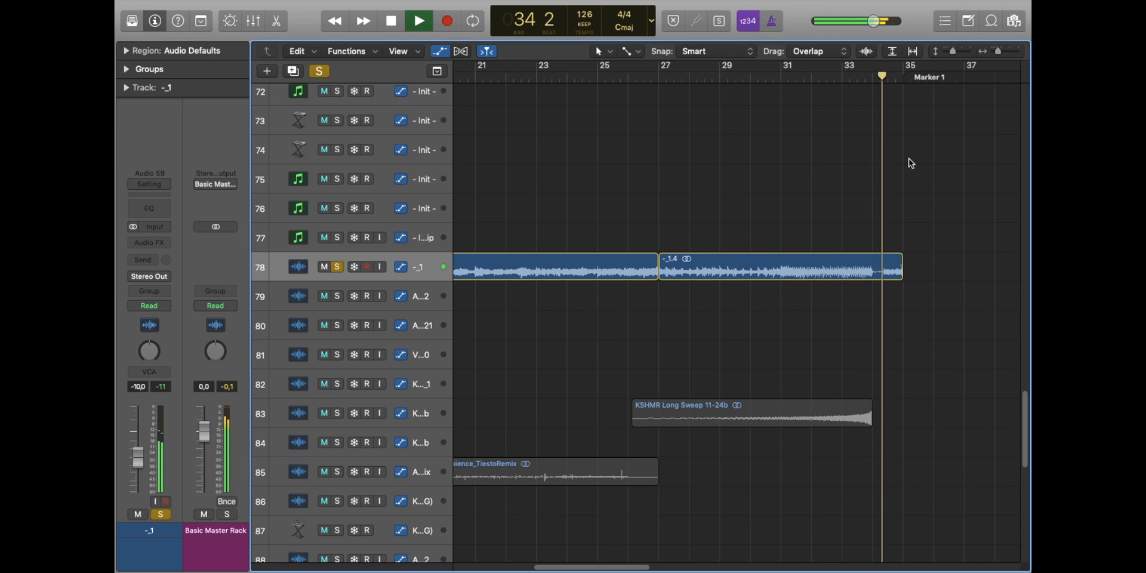
pyautogui.press('space')
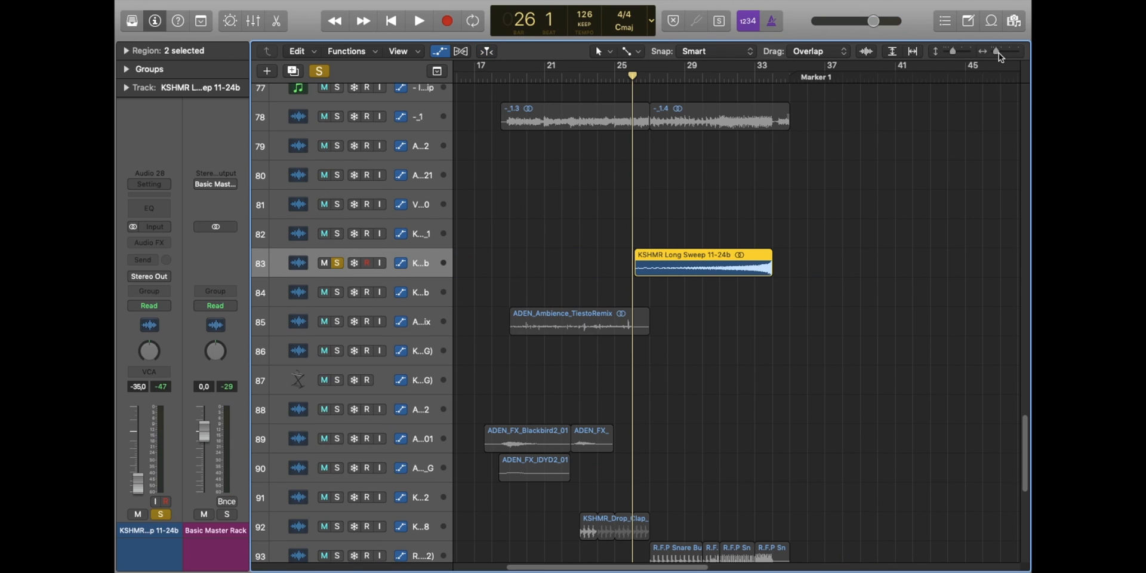
pyautogui.scroll(-10, 811, 219)
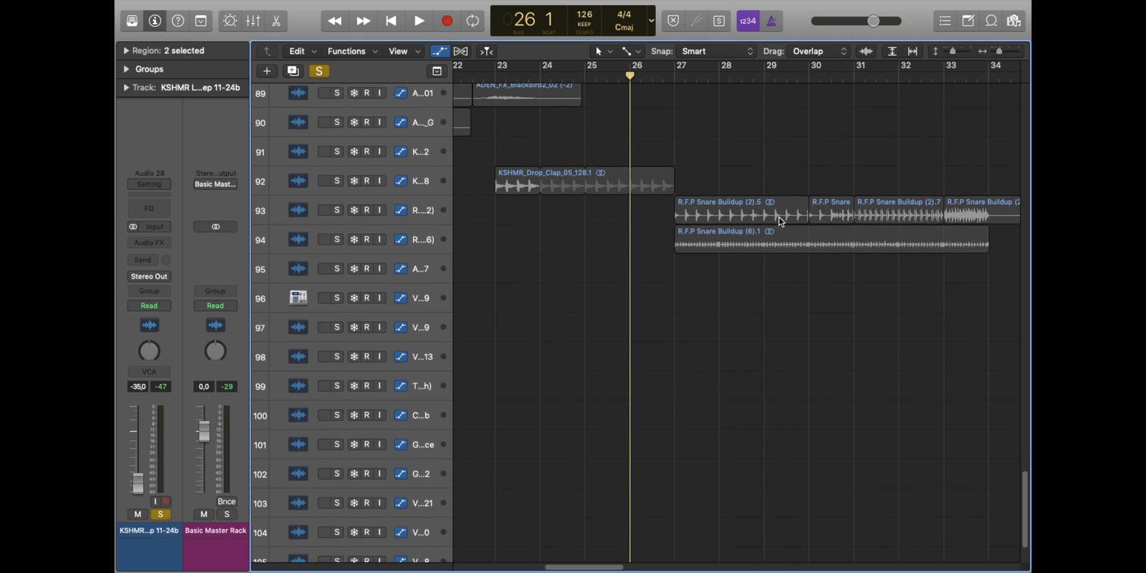
pyautogui.scroll(9, 779, 217)
pyautogui.scroll(1, 779, 206)
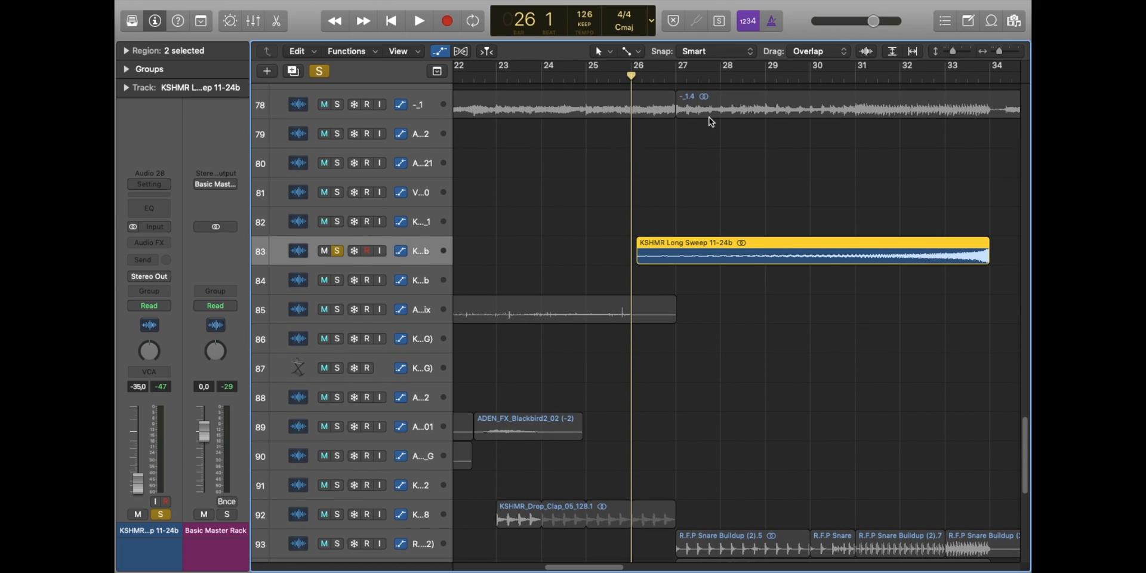
# Step: Play the soloed KSHMR Long Sweep 11-24b region from bar 26 to about bar 33, and unsolo its track
pyautogui.press('space')
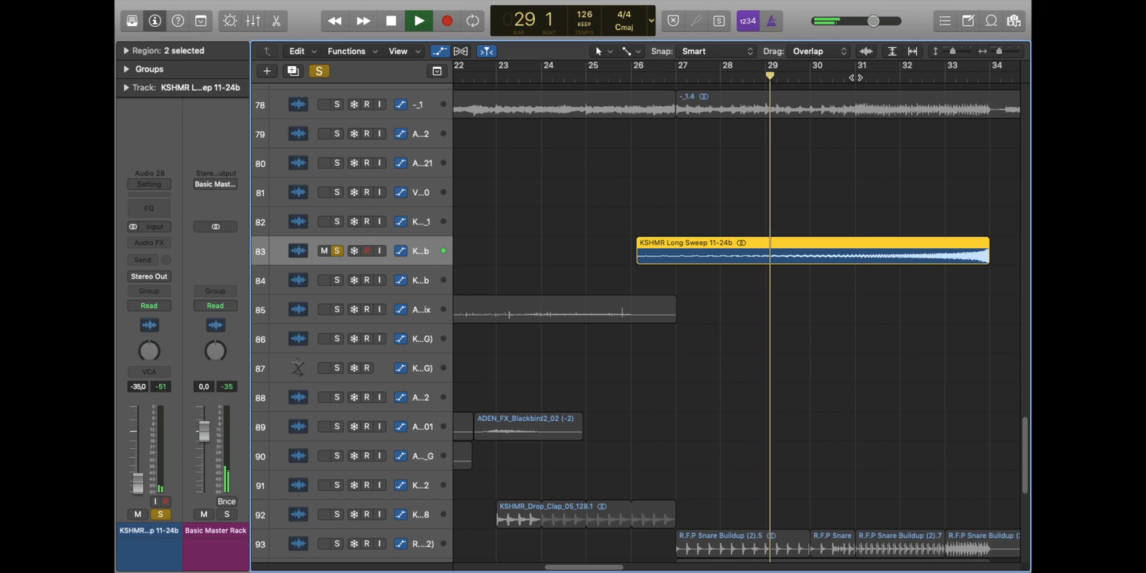
pyautogui.press('space')
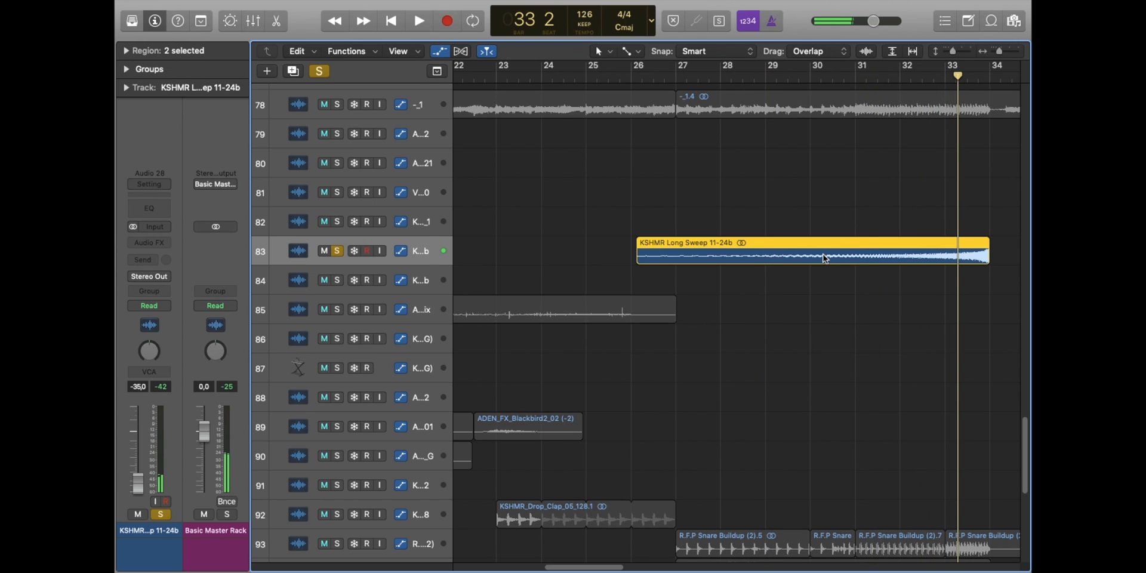
pyautogui.press('s')
# Step: Solo the R.F.P Snare Buildup (2) track and play its regions from bar 27
pyautogui.scroll(-1, 844, 298)
pyautogui.scroll(-6, 844, 298)
pyautogui.click(416, 394)
pyautogui.press('s')
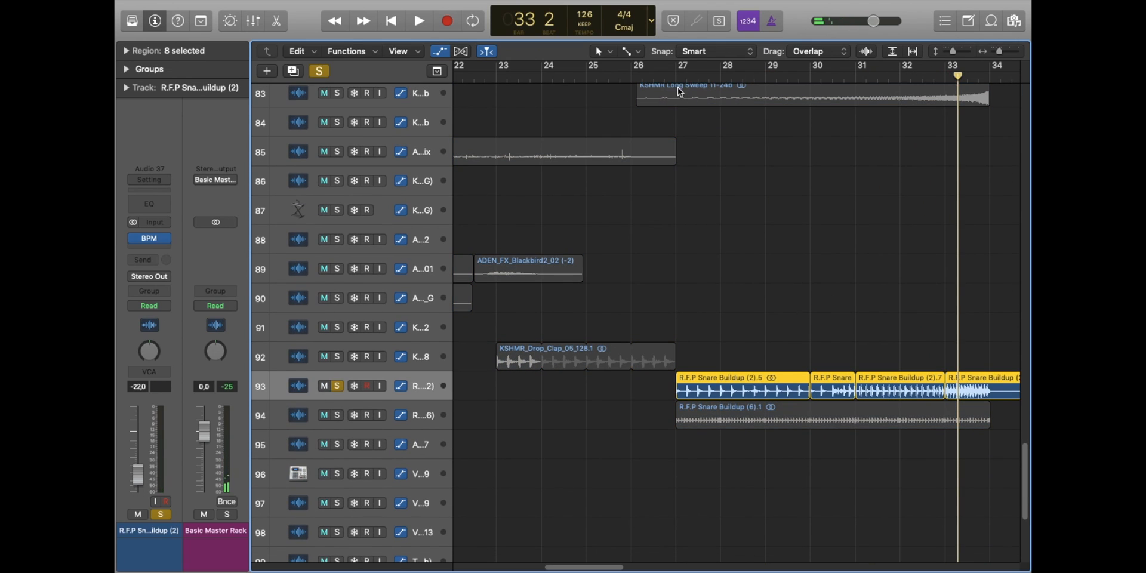
pyautogui.click(675, 75)
pyautogui.press('space')
pyautogui.hscroll(4, 869, 279)
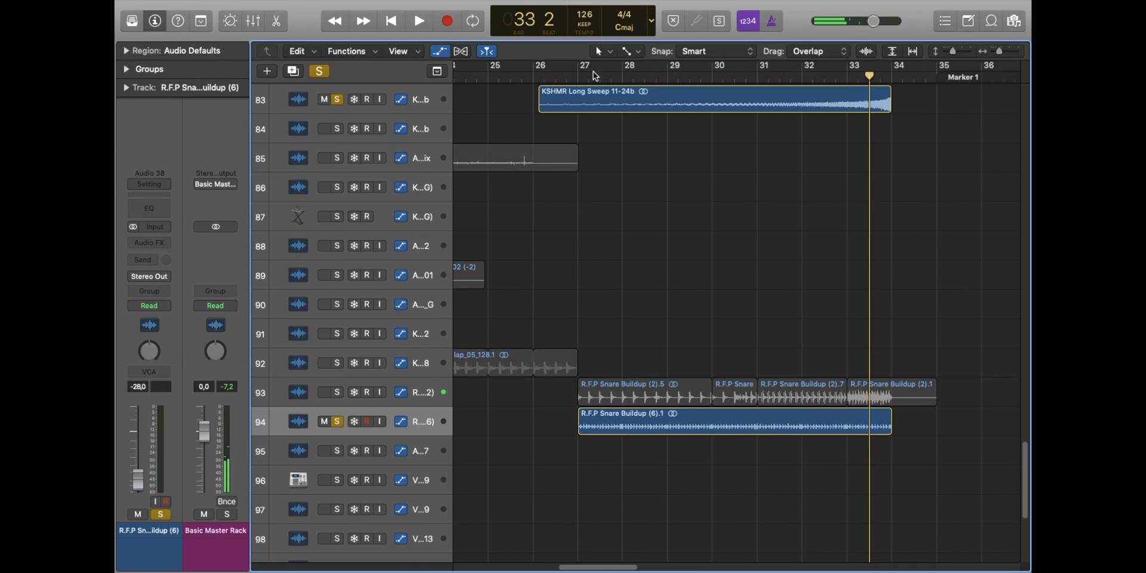
# Step: Play R.F.P Snare Buildup (6) together with the long sweep from bar 27, skipping ahead to bar 33, and clear all solos
pyautogui.click(595, 75)
pyautogui.press('space')
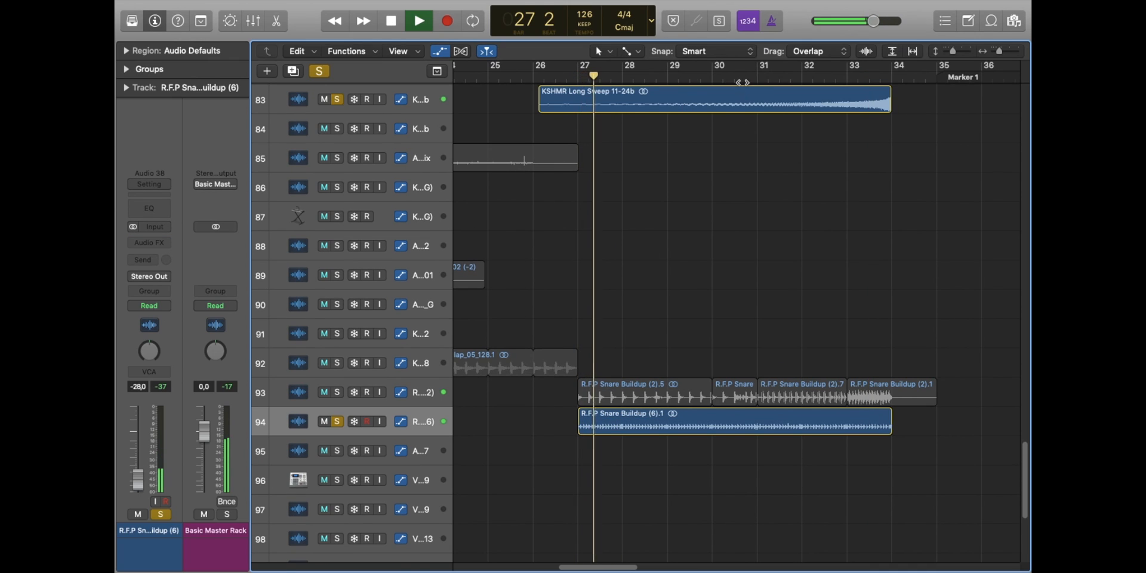
pyautogui.click(834, 80)
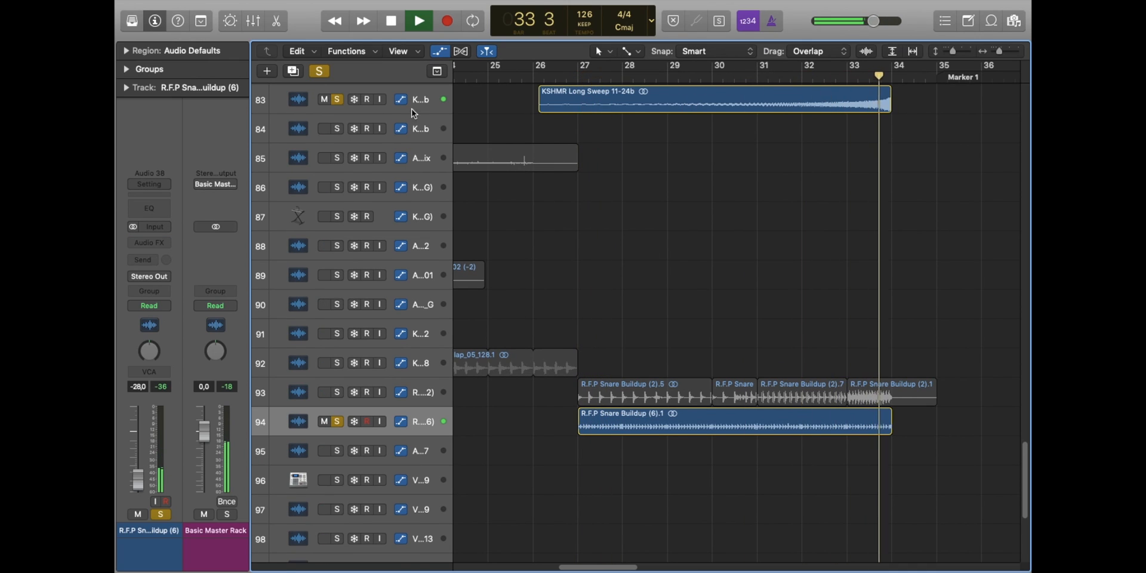
pyautogui.press('space')
pyautogui.click(319, 71)
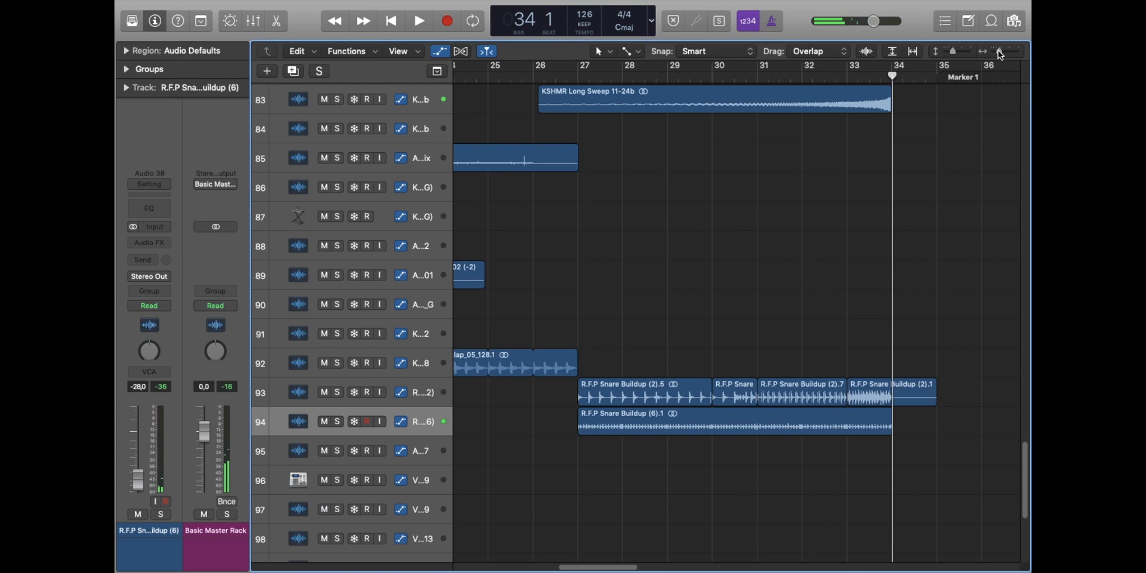
# Step: Play the unsoloed end of the build-up from bar 34 to Marker 1 at bar 35
pyautogui.moveTo(999, 52)
pyautogui.mouseDown()
pyautogui.moveTo(945, 52)
pyautogui.moveTo(1006, 51)
pyautogui.mouseUp()
pyautogui.press('space')
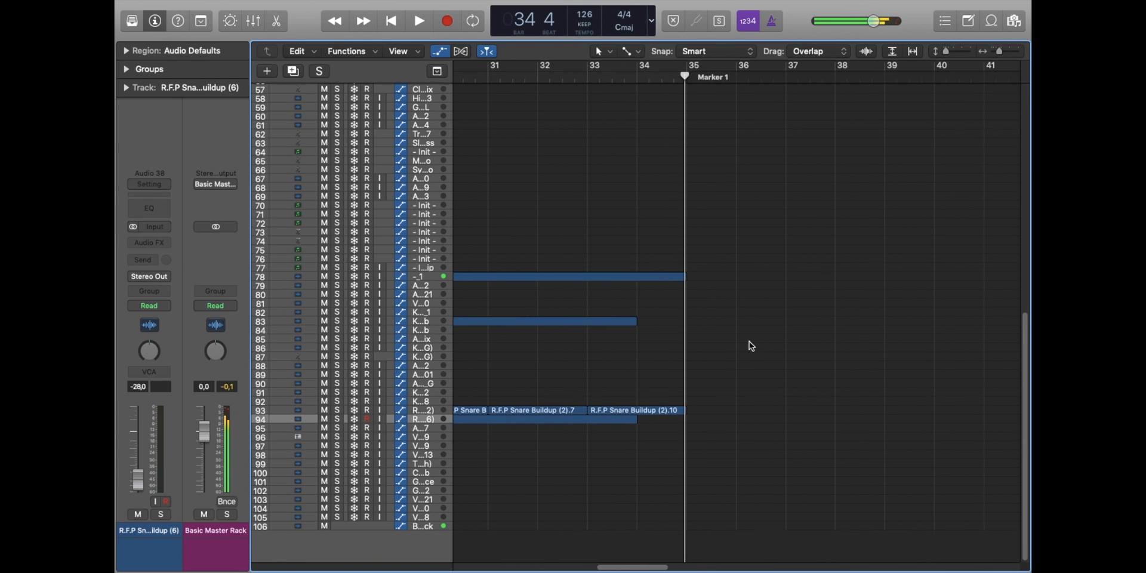
pyautogui.scroll(12, 750, 342)
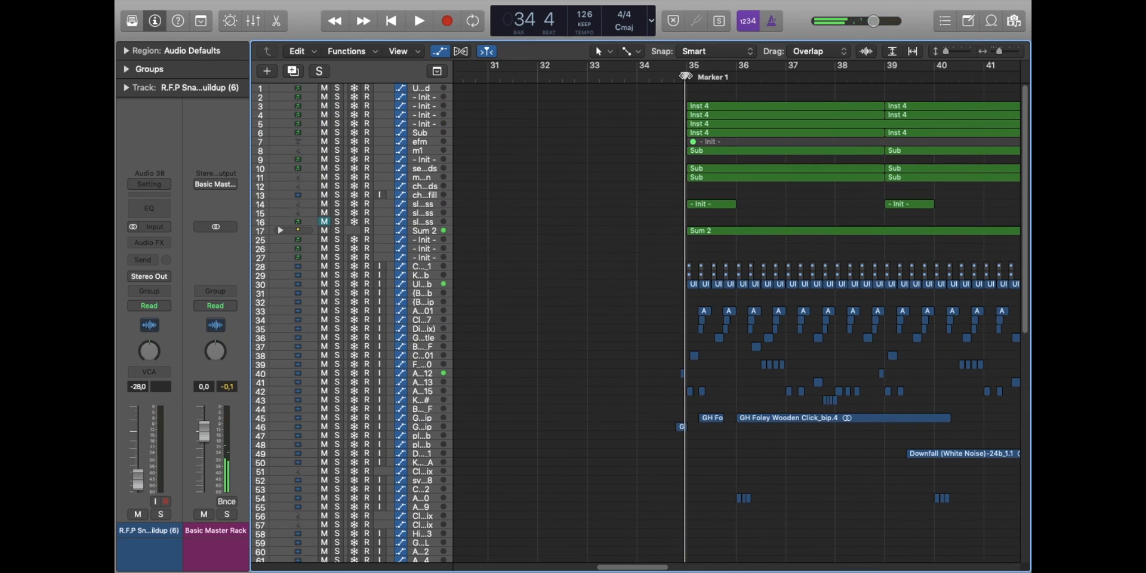
pyautogui.moveTo(997, 52); pyautogui.dragTo(950, 53)
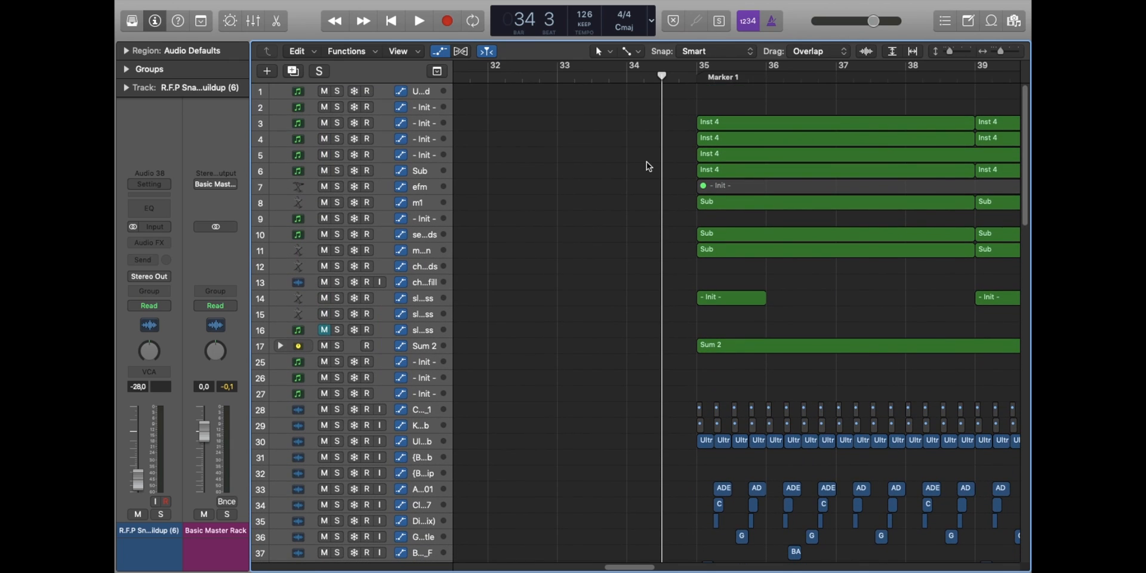
# Step: Solo the m1, serum chords and mellotron tracks and place the playhead at Marker 1 on bar 35
pyautogui.scroll(-5, 646, 167)
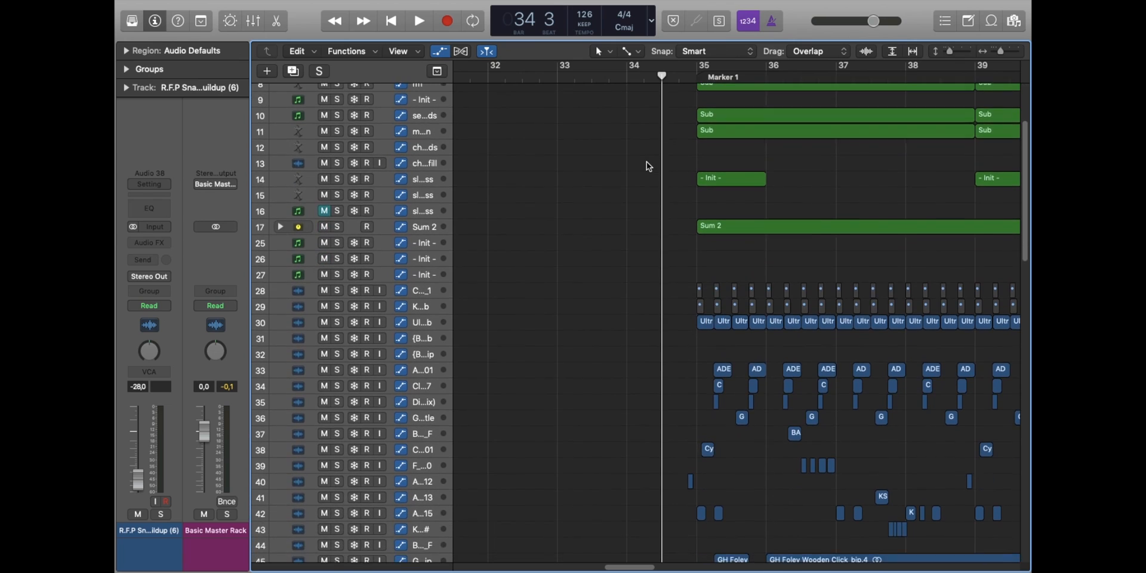
pyautogui.scroll(5, 646, 167)
pyautogui.hscroll(3, 649, 167)
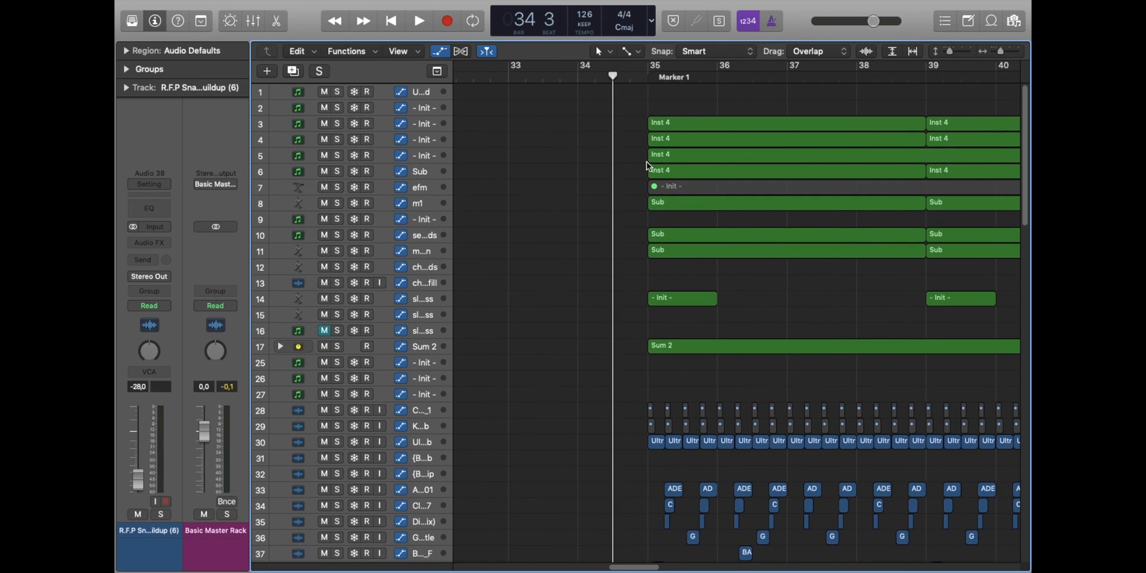
pyautogui.press('super+Down')
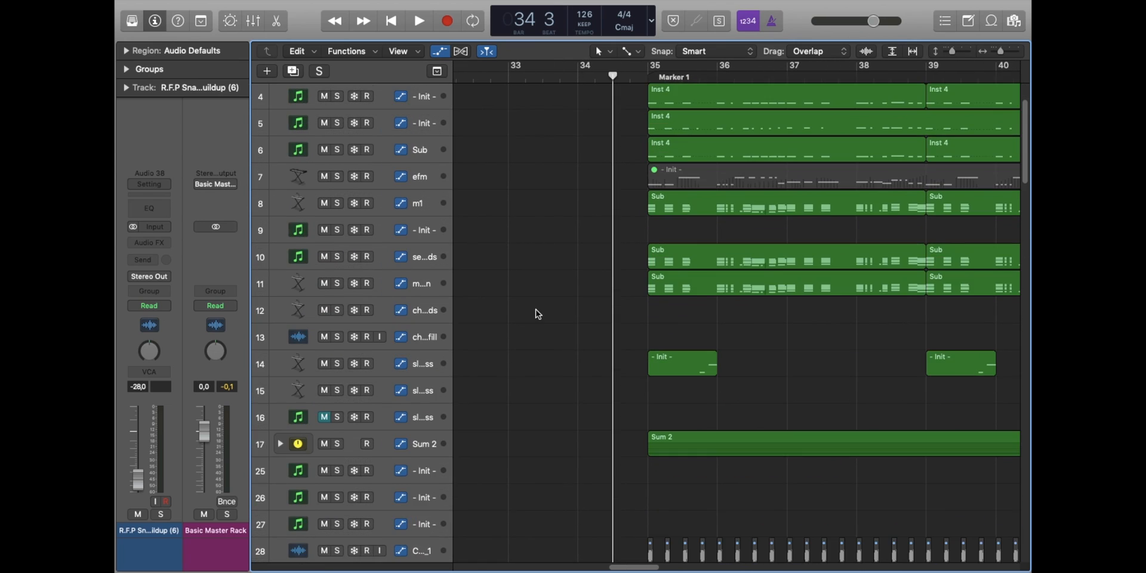
pyautogui.scroll(3, 535, 314)
pyautogui.click(338, 284)
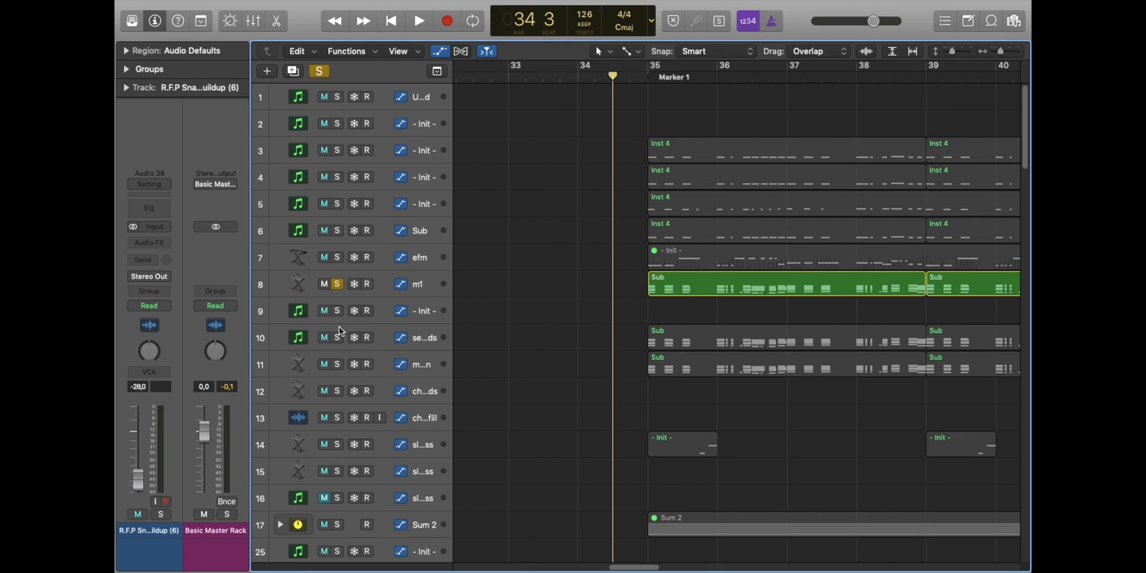
pyautogui.click(338, 337)
pyautogui.click(338, 364)
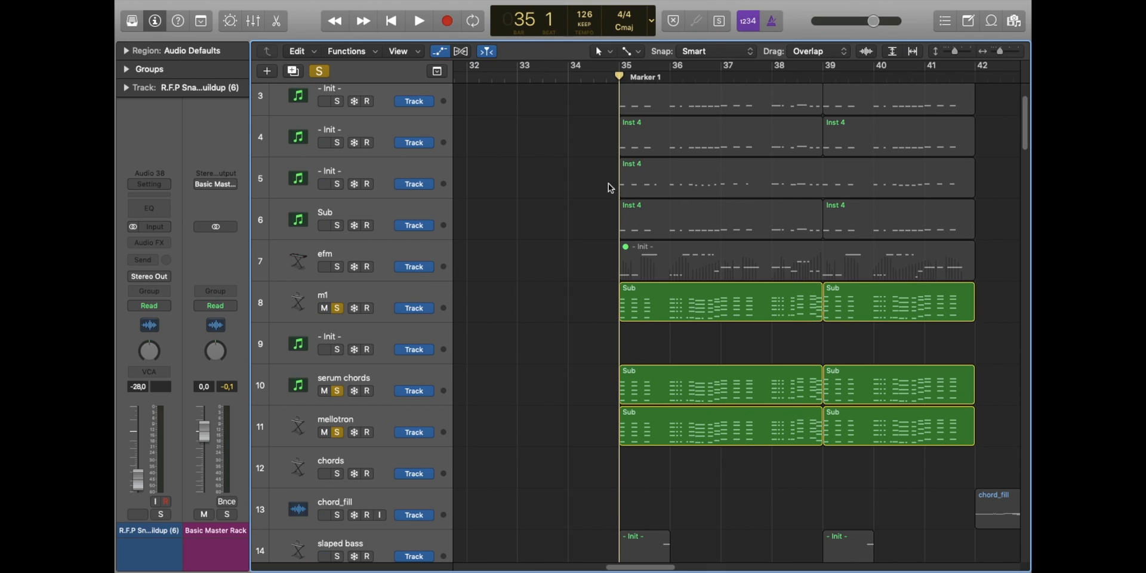
pyautogui.hscroll(2, 596, 181)
pyautogui.scroll(-7, 597, 182)
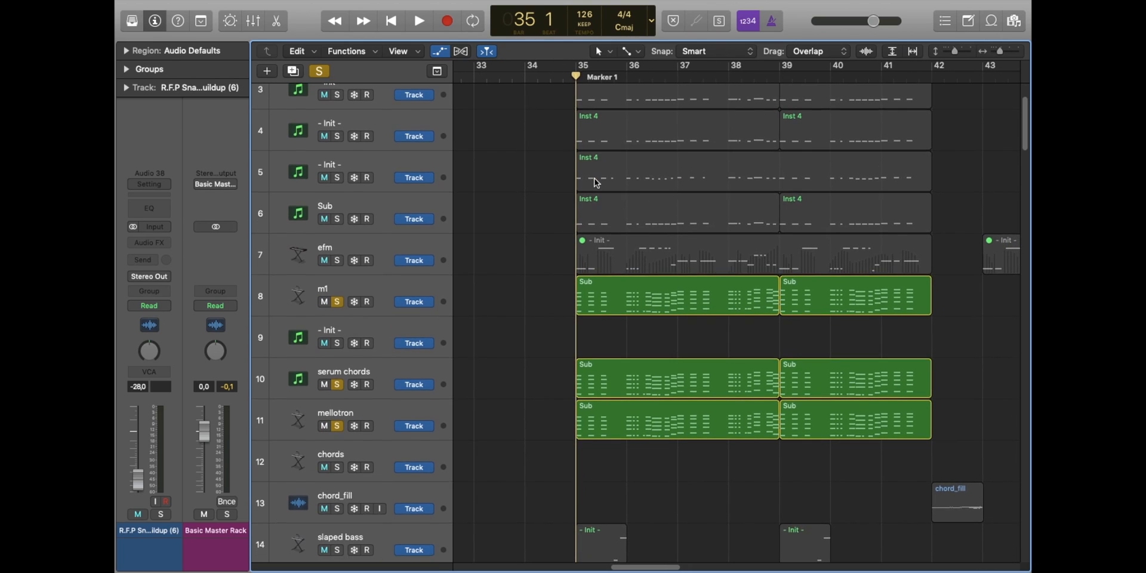
# Step: Clear the chord solos, solo the Sum 2 track stack and start playback at bar 35
pyautogui.click(320, 71)
pyautogui.scroll(-4, 670, 159)
pyautogui.click(470, 324)
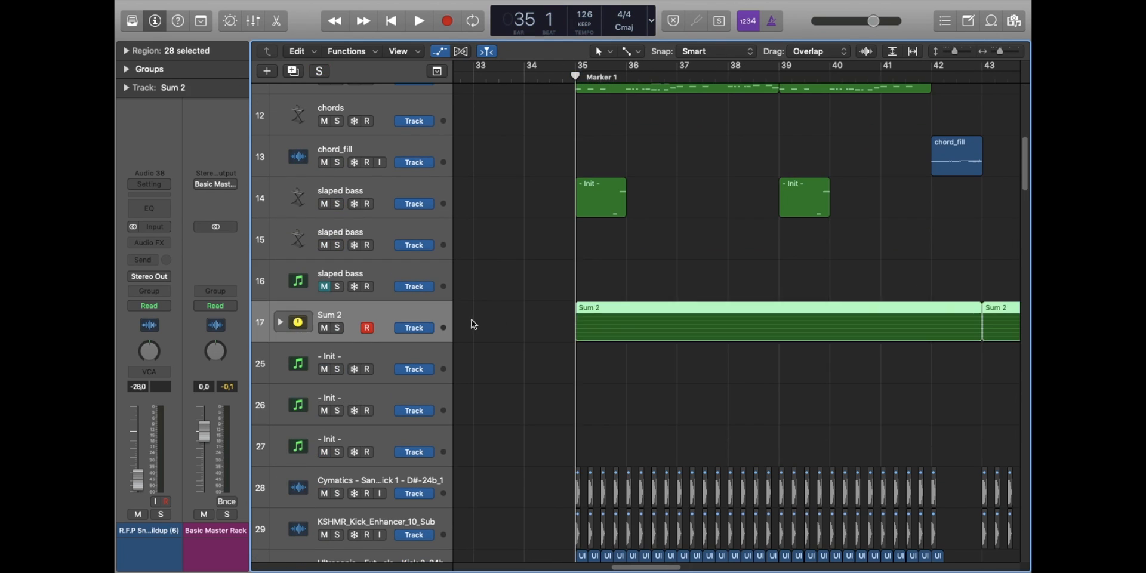
pyautogui.press('s')
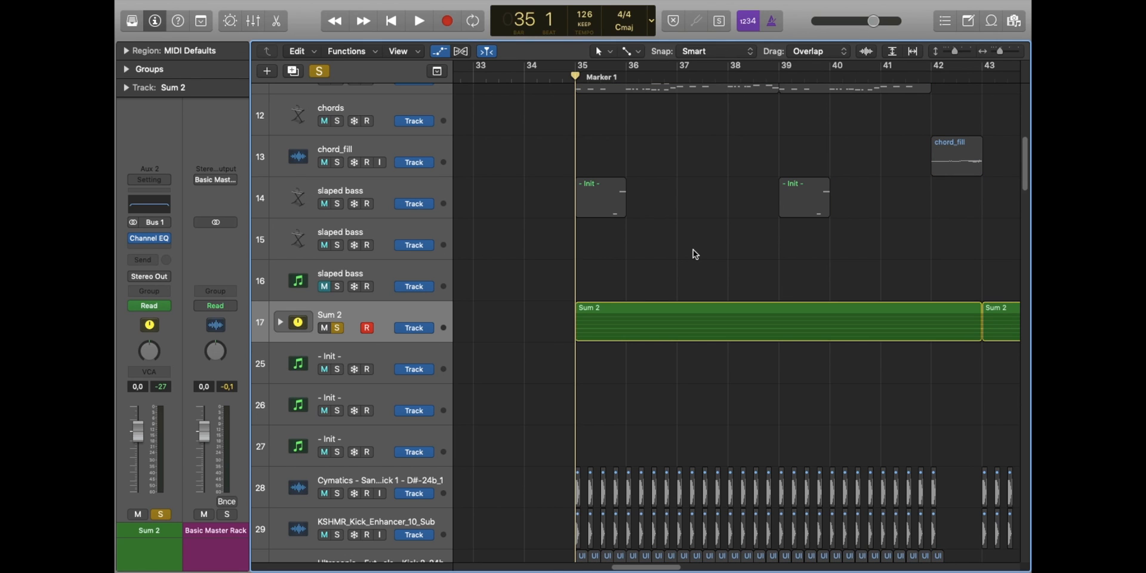
pyautogui.press('space')
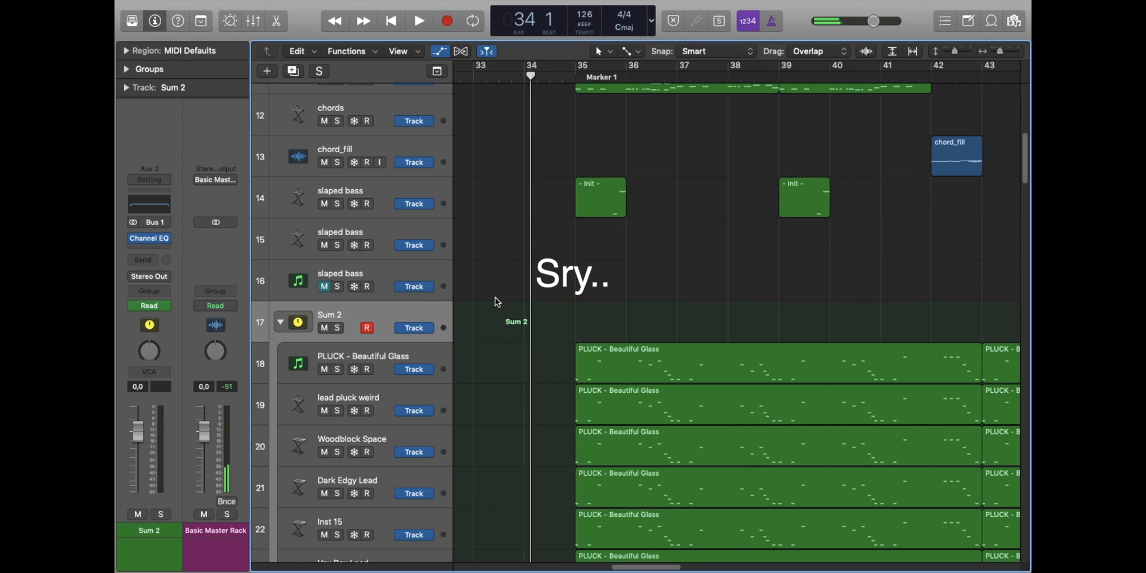
# Step: Freeze the seven tracks inside the Sum 2 stack, from PLUCK - Beautiful Glass down to - Init -
pyautogui.scroll(-5, 495, 297)
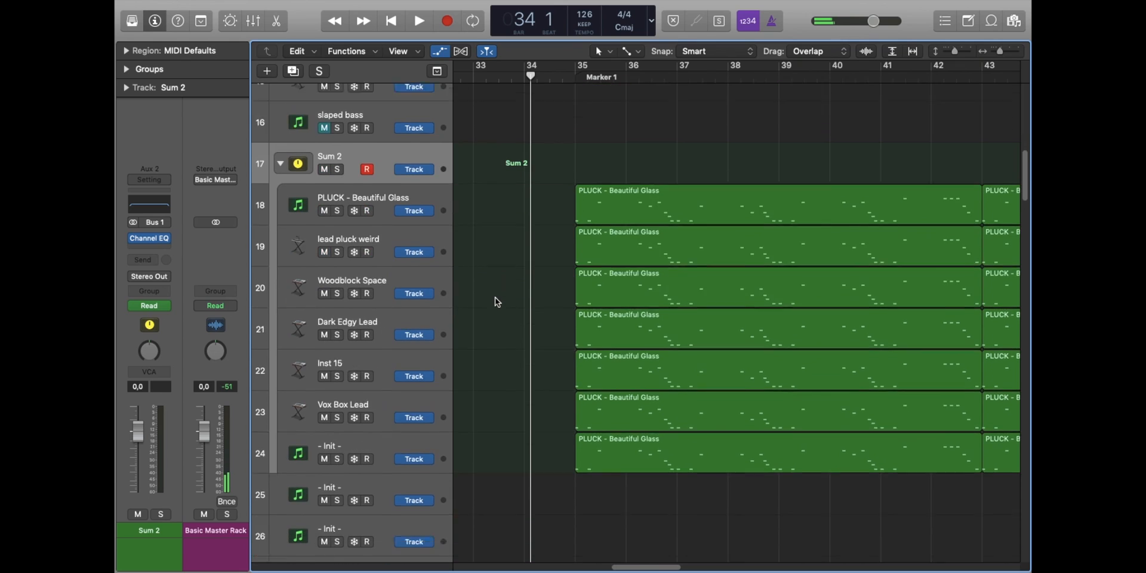
pyautogui.moveTo(354, 167); pyautogui.dragTo(363, 415)
pyautogui.press('space')
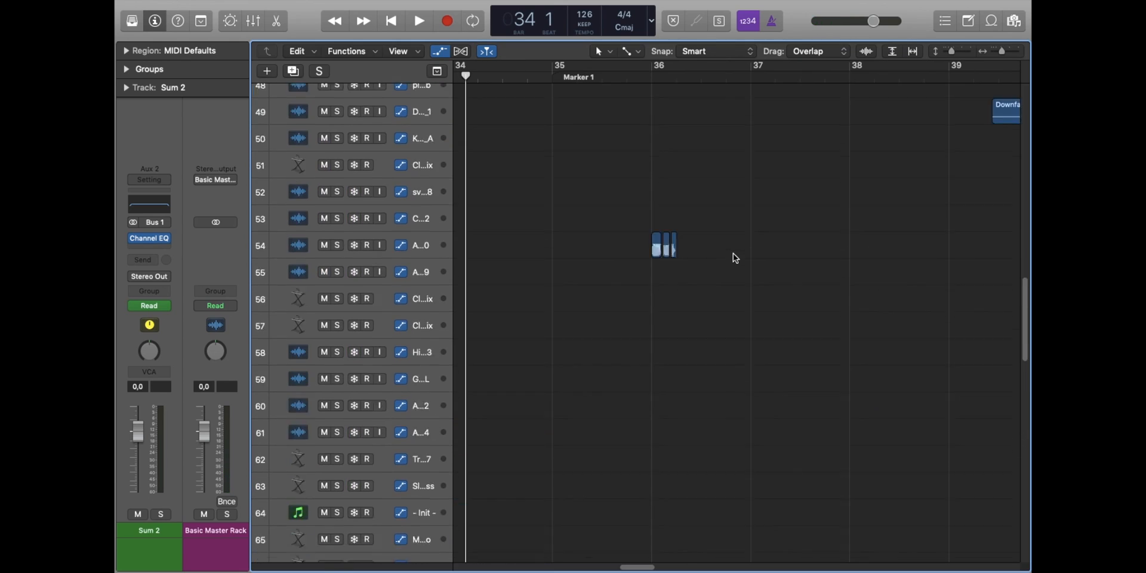
# Step: Play the full arrangement from bar 34 into the drop with all tracks unsoloed
pyautogui.press('space')
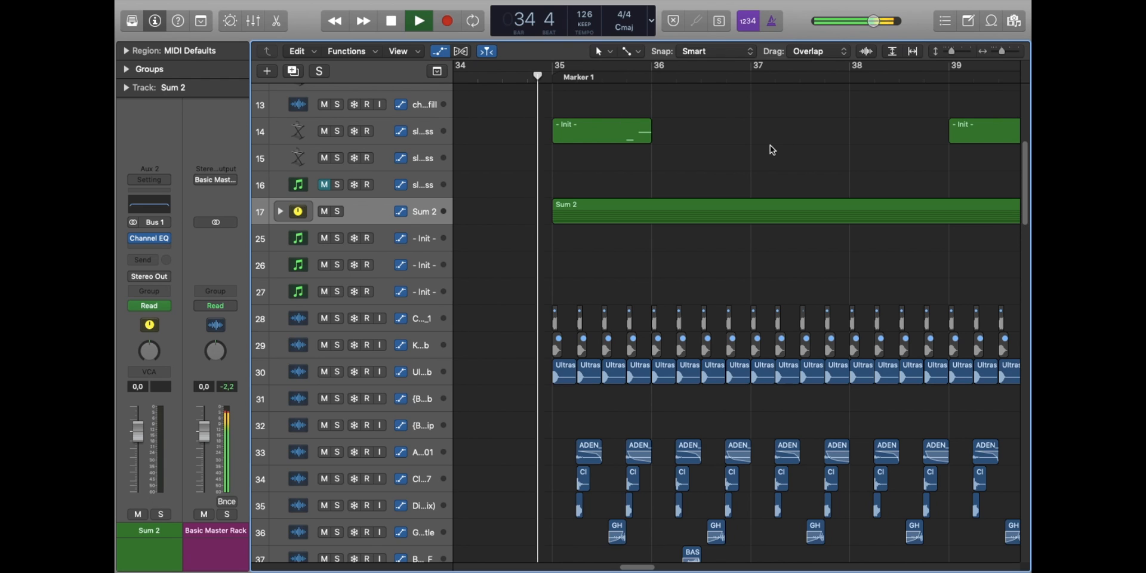
pyautogui.moveTo(1001, 53)
pyautogui.mouseDown()
pyautogui.moveTo(944, 51)
pyautogui.moveTo(1000, 52)
pyautogui.mouseUp()
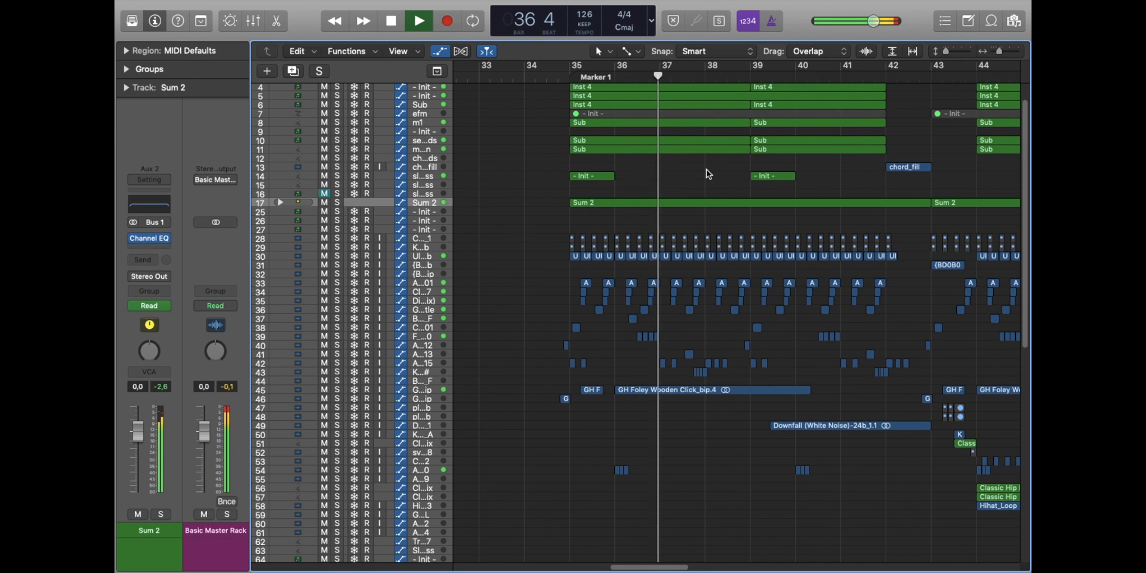
pyautogui.scroll(3, 707, 170)
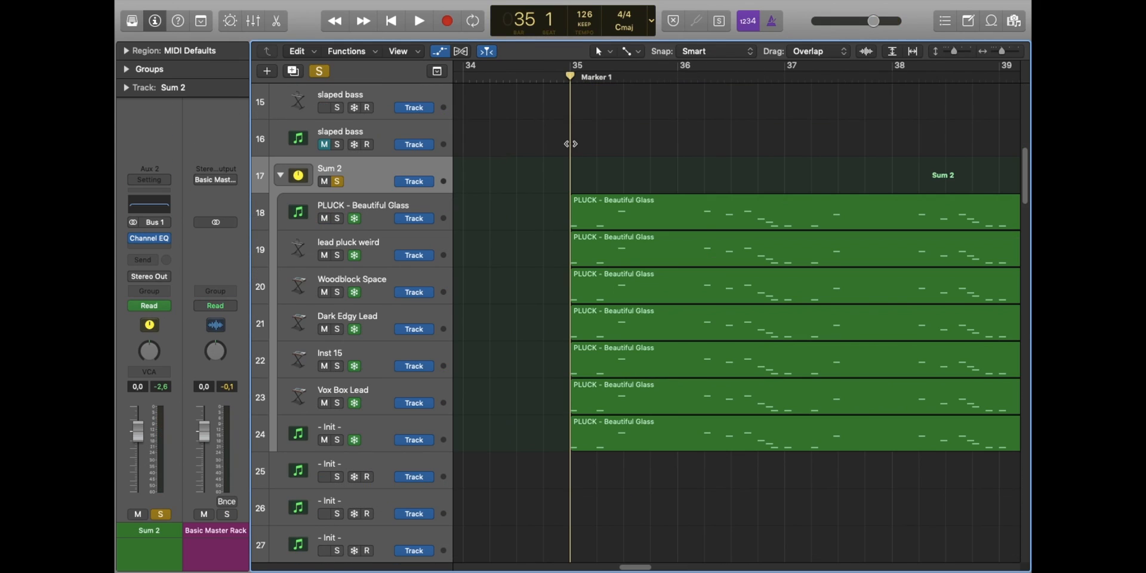
# Step: Play the soloed Sum 2 stack from bar 35 to about bar 38 and follow its layered pluck regions
pyautogui.scroll(2, 574, 141)
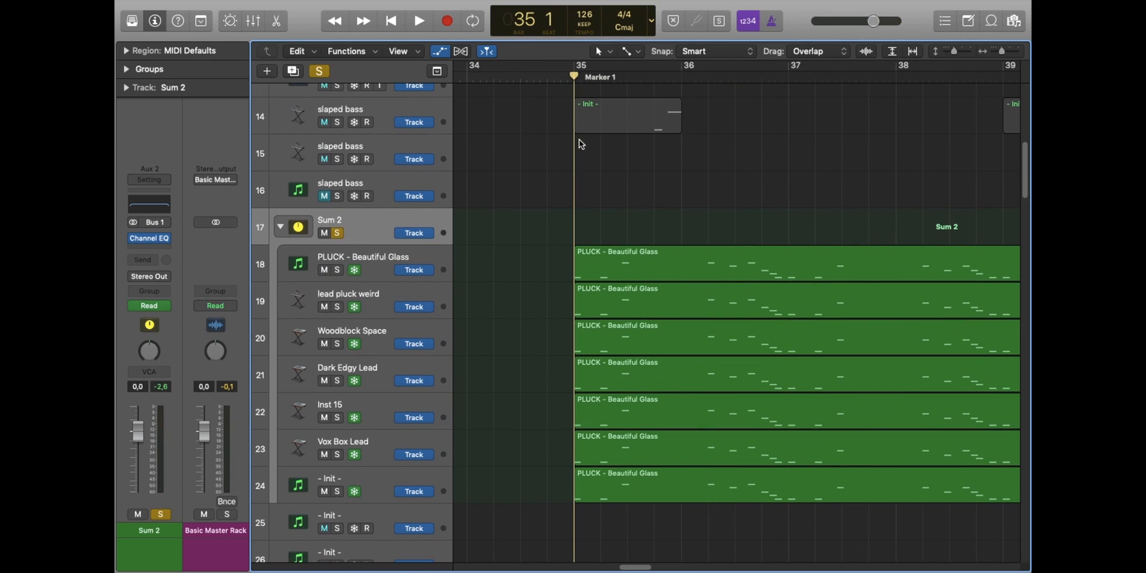
pyautogui.click(1008, 53)
pyautogui.press('space')
pyautogui.click(1006, 51)
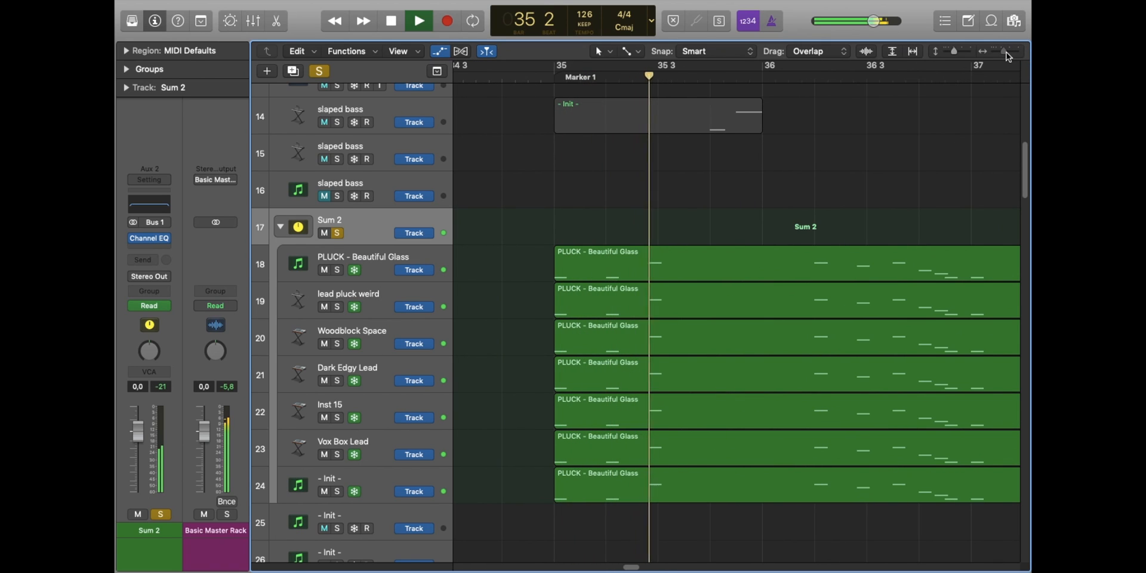
pyautogui.click(1000, 52)
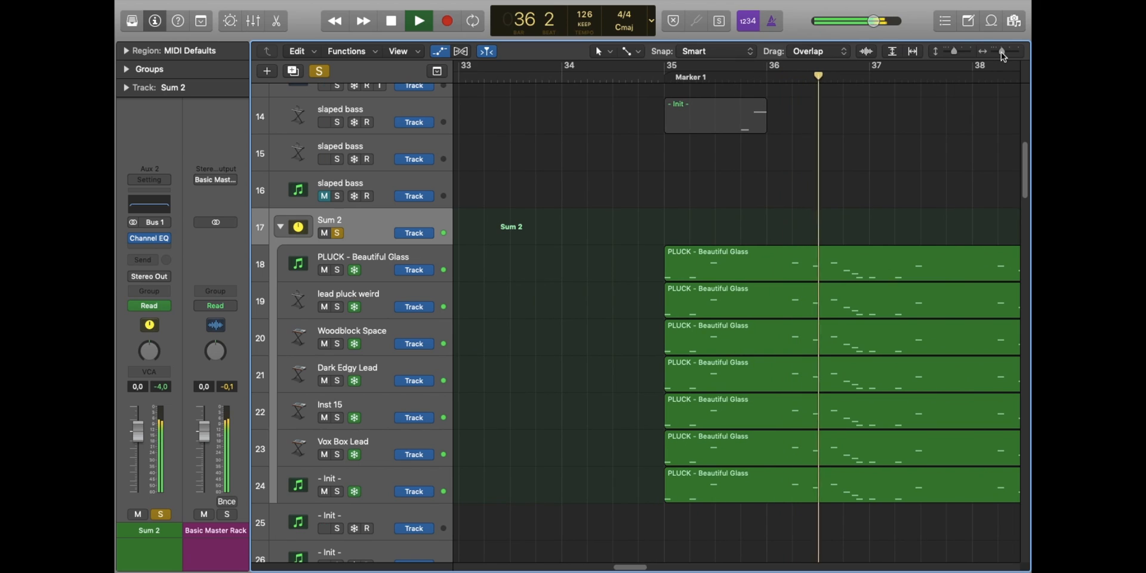
pyautogui.hscroll(3, 918, 166)
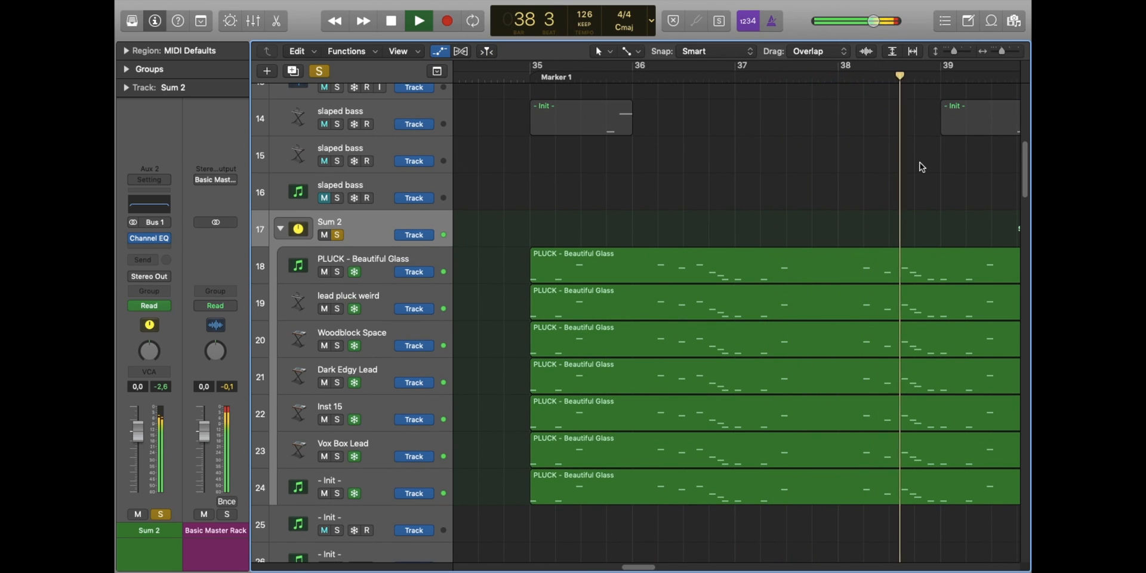
pyautogui.press('space')
# Step: Solo the PLUCK - Beautiful Glass track instead of Sum 2, return the playhead to bar 35 and unfreeze the track
pyautogui.press('s')
pyautogui.click(374, 261)
pyautogui.press('s')
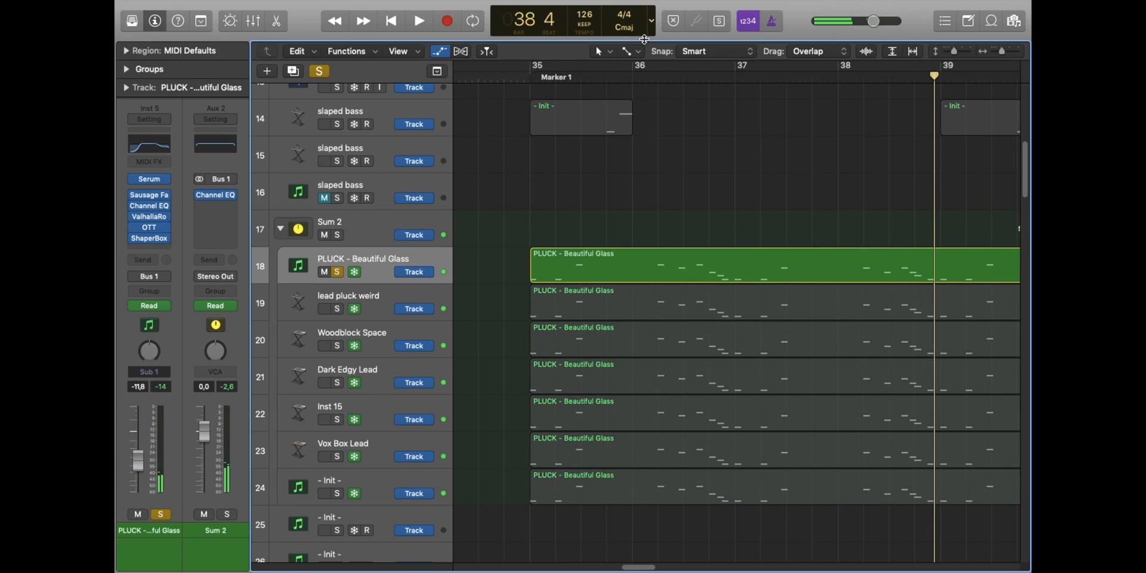
pyautogui.click(529, 77)
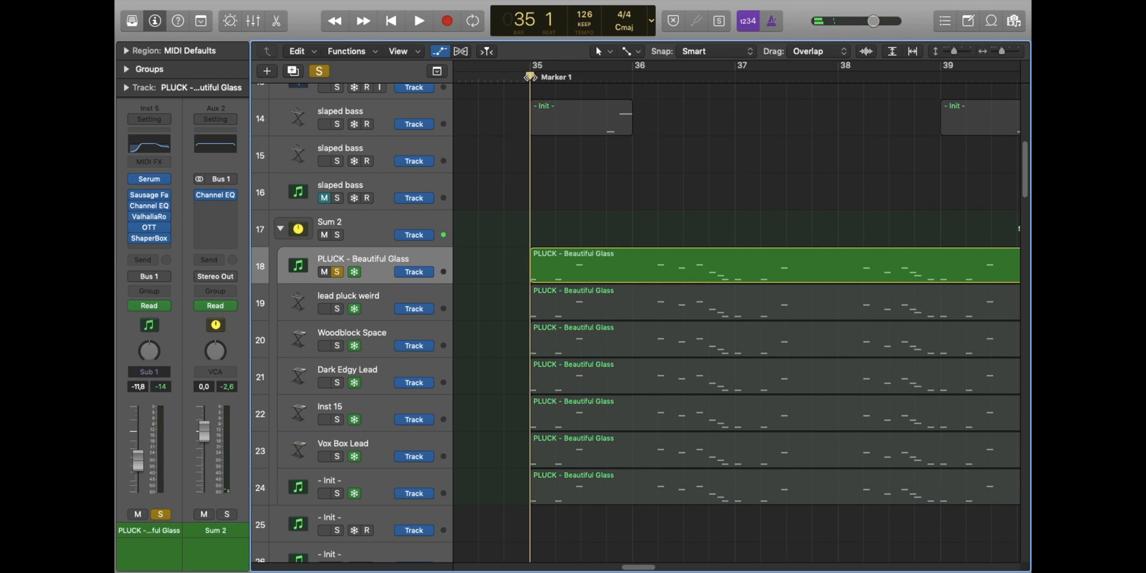
pyautogui.click(355, 272)
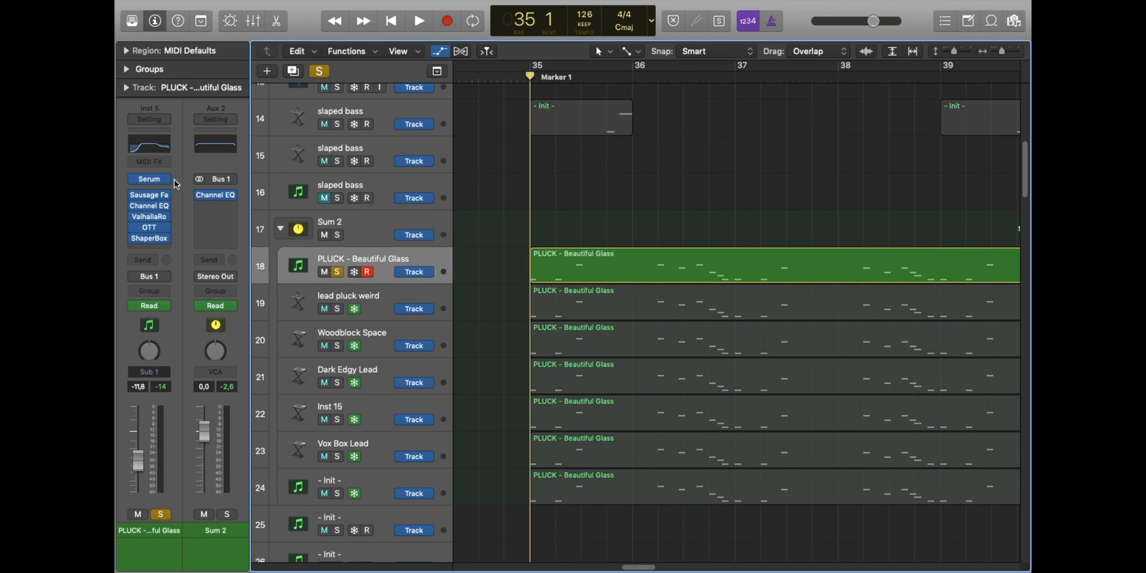
# Step: Inspect the PLUCK - Beautiful Glass preset in the track's Serum instrument and close the plug-in window
pyautogui.click(151, 180)
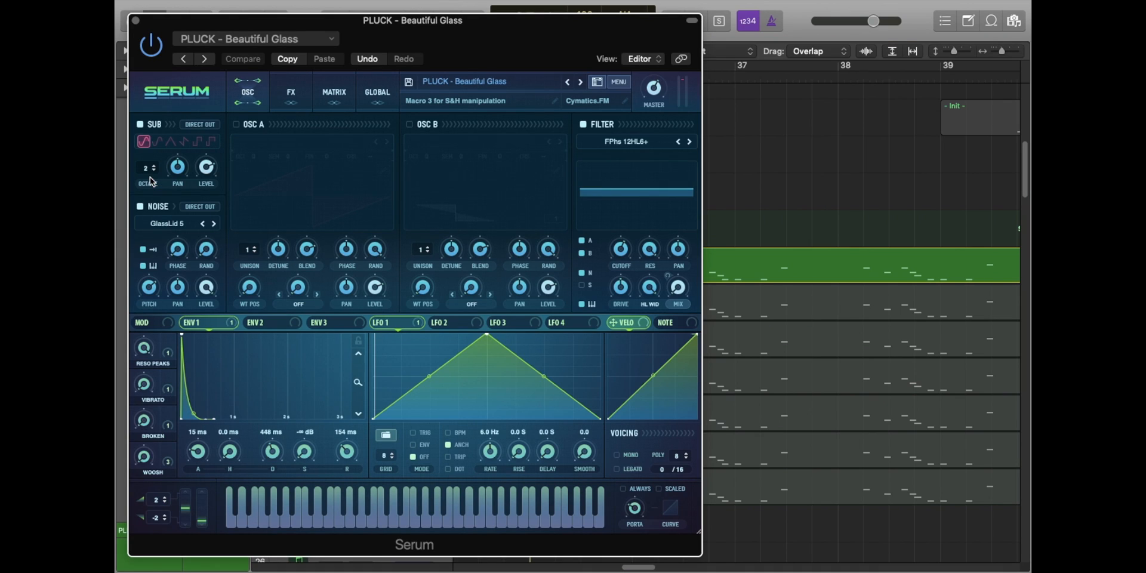
pyautogui.click(455, 86)
pyautogui.click(136, 22)
pyautogui.click(136, 22)
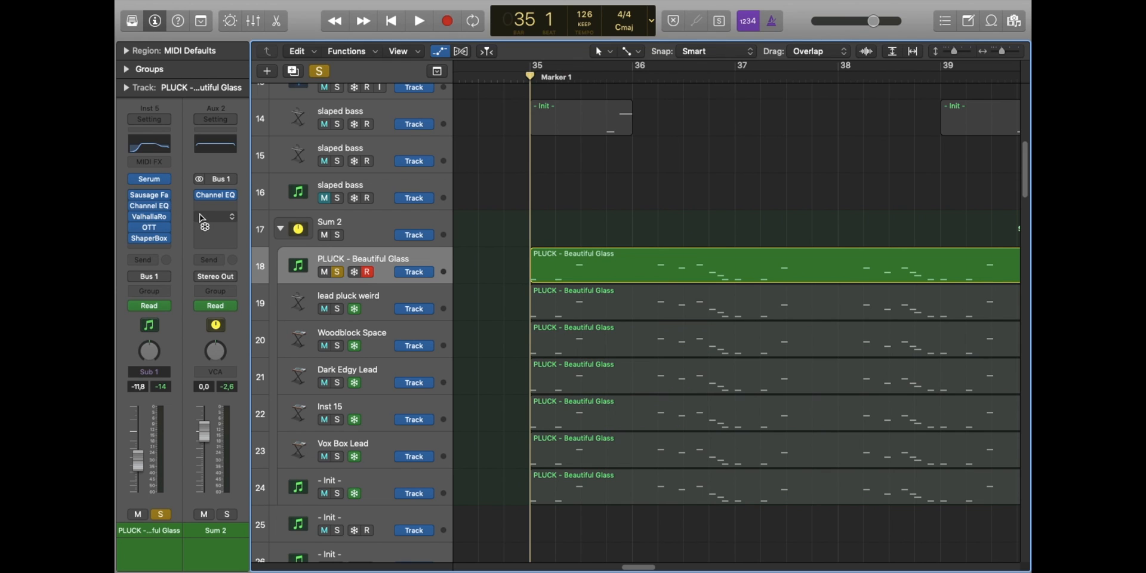
# Step: Inspect the pluck track's Sausage Fattener and Channel EQ settings
pyautogui.click(151, 195)
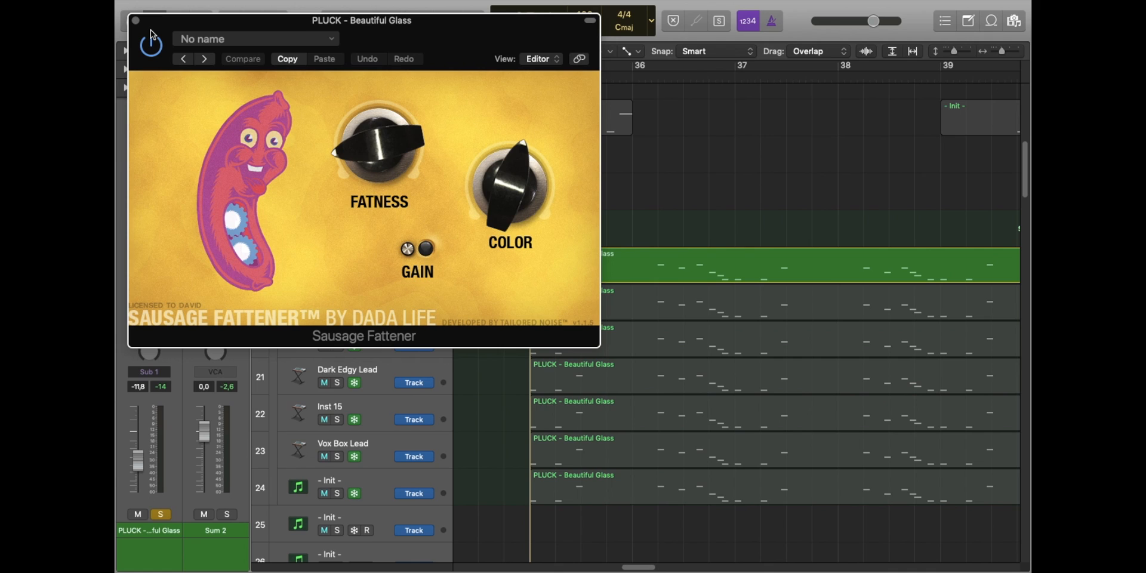
pyautogui.click(136, 22)
pyautogui.click(153, 203)
pyautogui.click(137, 21)
pyautogui.click(155, 205)
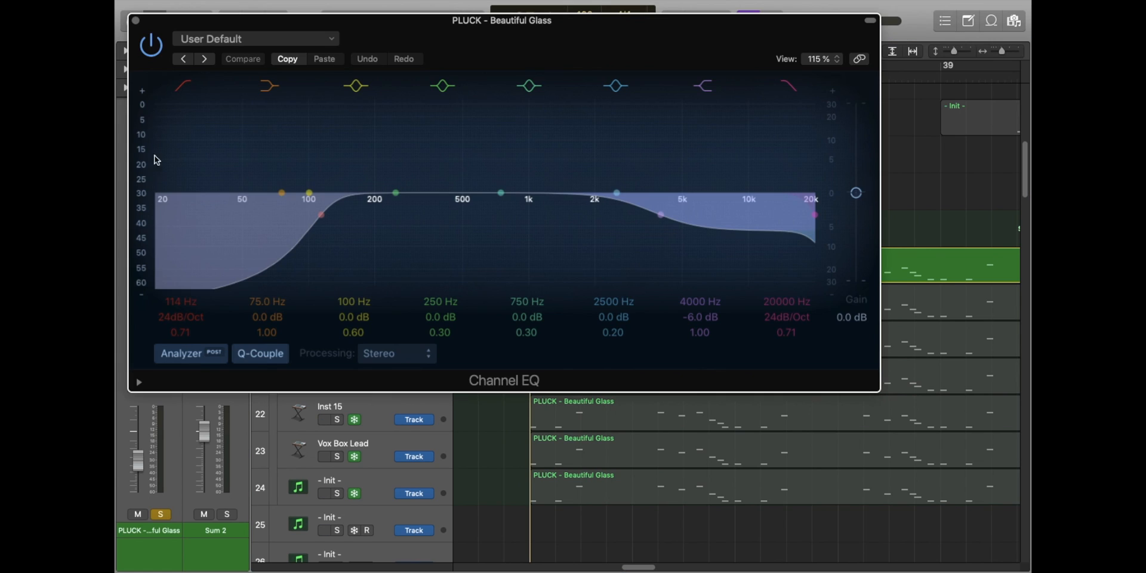
# Step: Inspect the ValhallaRoom and OTT settings on the PLUCK - Beautiful Glass track and close their windows
pyautogui.click(136, 21)
pyautogui.click(149, 216)
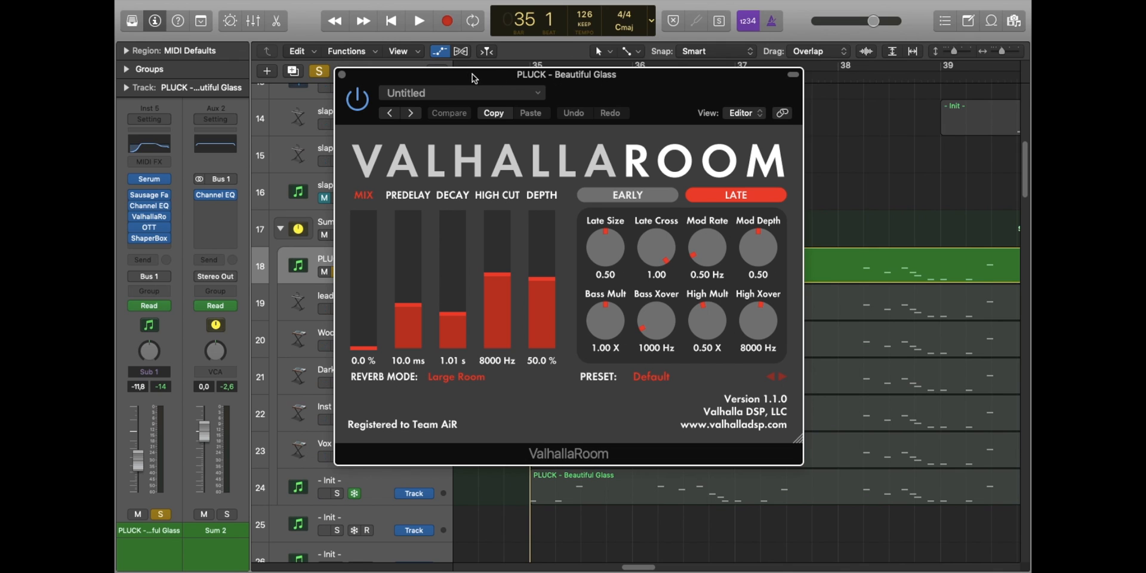
pyautogui.click(342, 74)
pyautogui.click(150, 227)
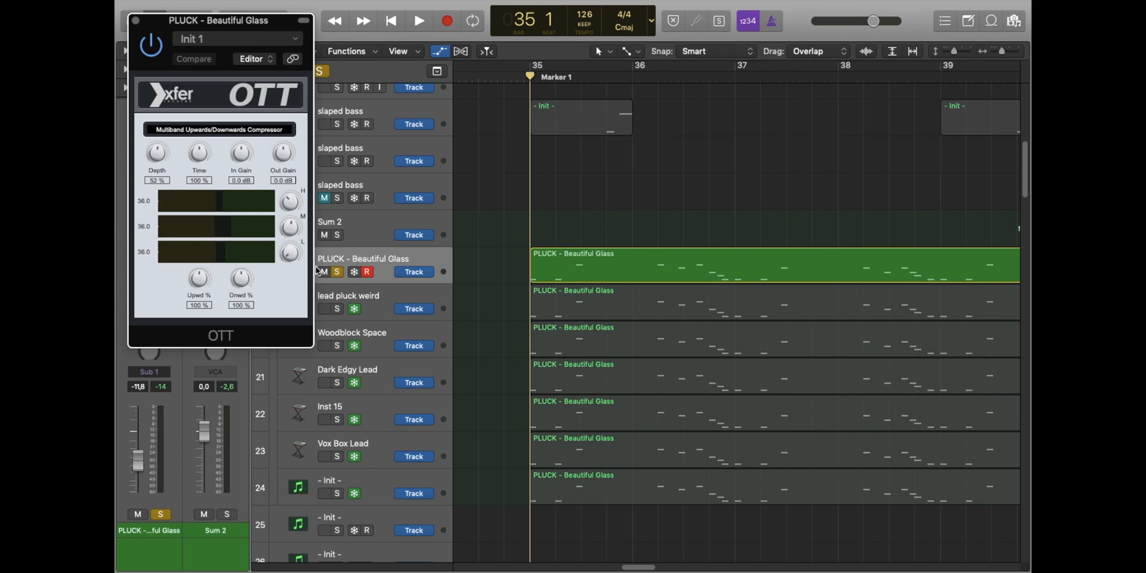
pyautogui.moveTo(214, 25); pyautogui.dragTo(353, 38)
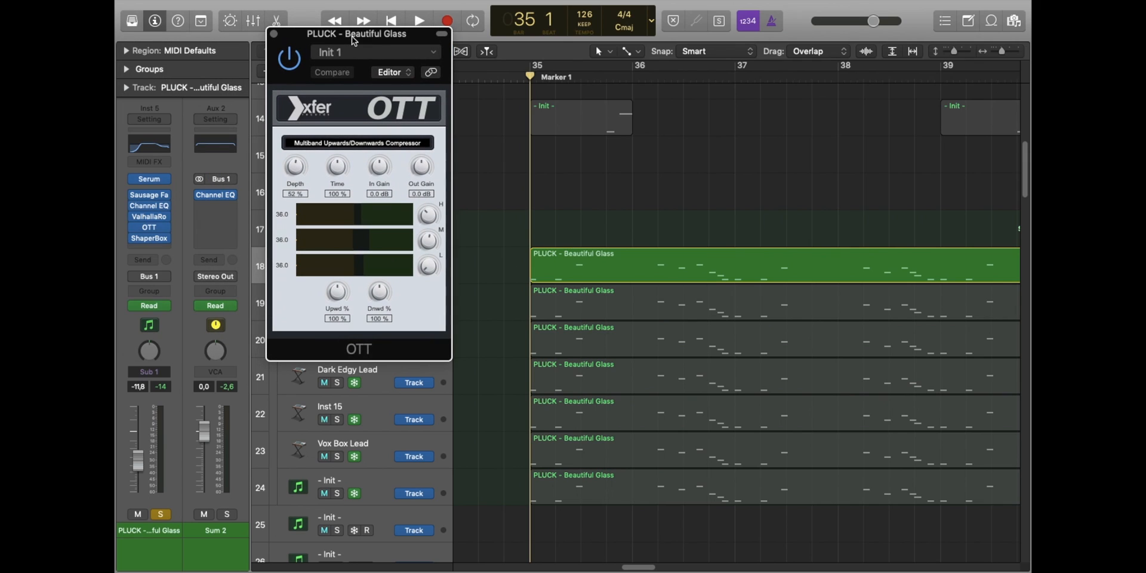
pyautogui.click(274, 34)
# Step: Inspect the pluck track's ShaperBox settings and play the soloed track from bar 35 to about bar 37
pyautogui.click(149, 238)
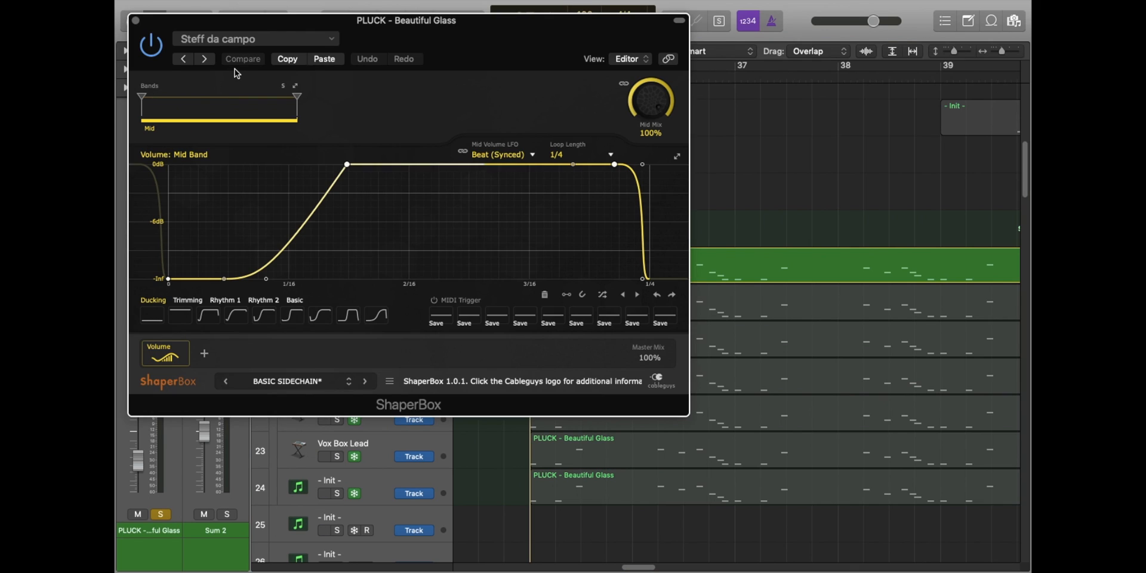
pyautogui.click(135, 20)
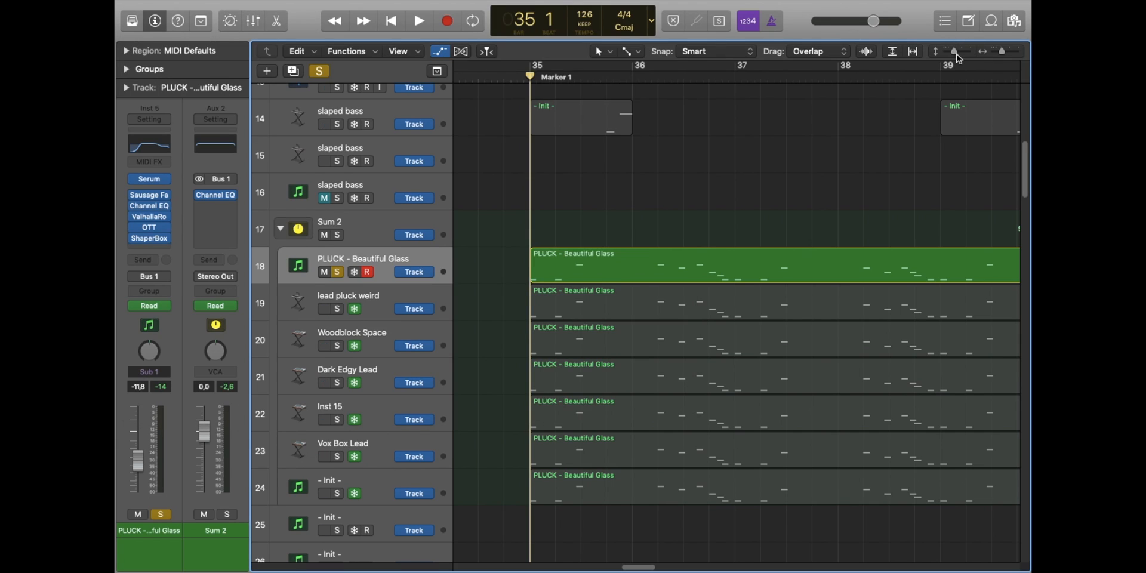
pyautogui.moveTo(955, 53); pyautogui.dragTo(957, 53)
pyautogui.press('space')
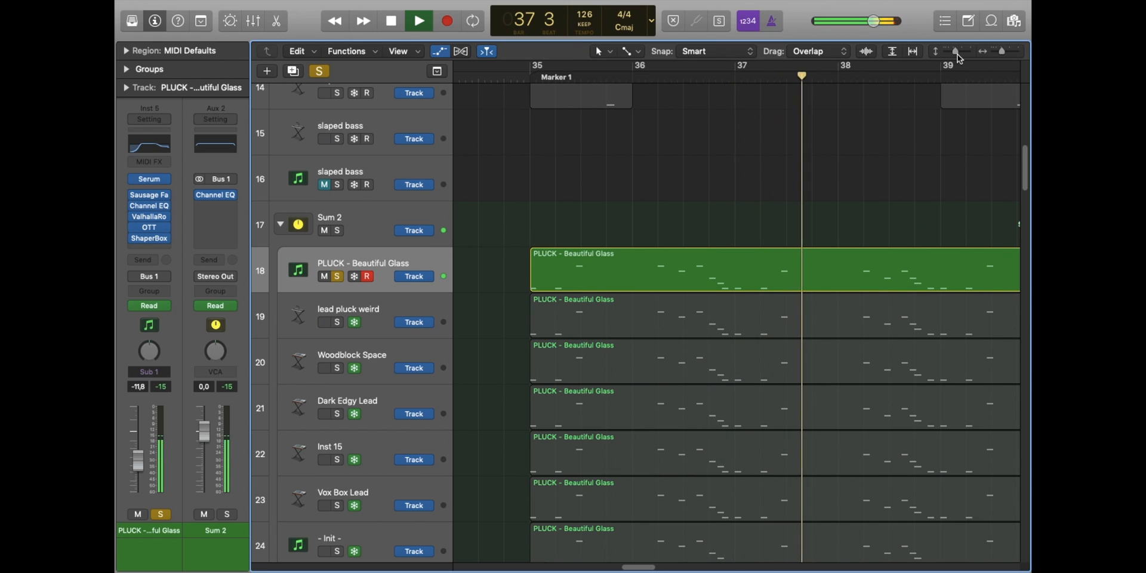
# Step: Solo the lead pluck weird track instead of PLUCK - Beautiful Glass and open its EXS24 instrument
pyautogui.click(345, 324)
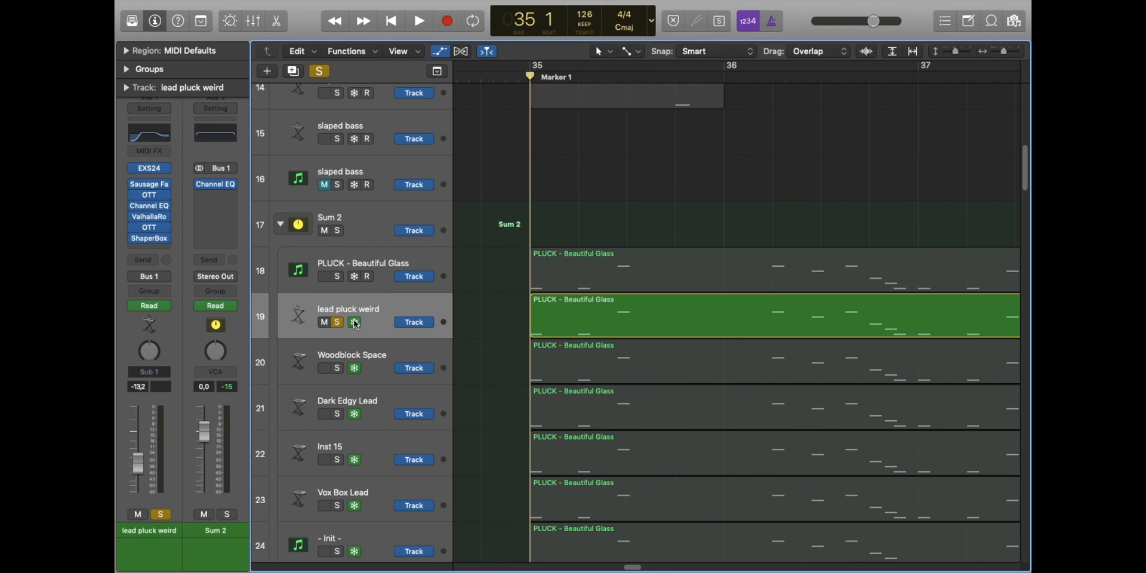
pyautogui.click(149, 168)
pyautogui.moveTo(565, 39); pyautogui.dragTo(610, 111)
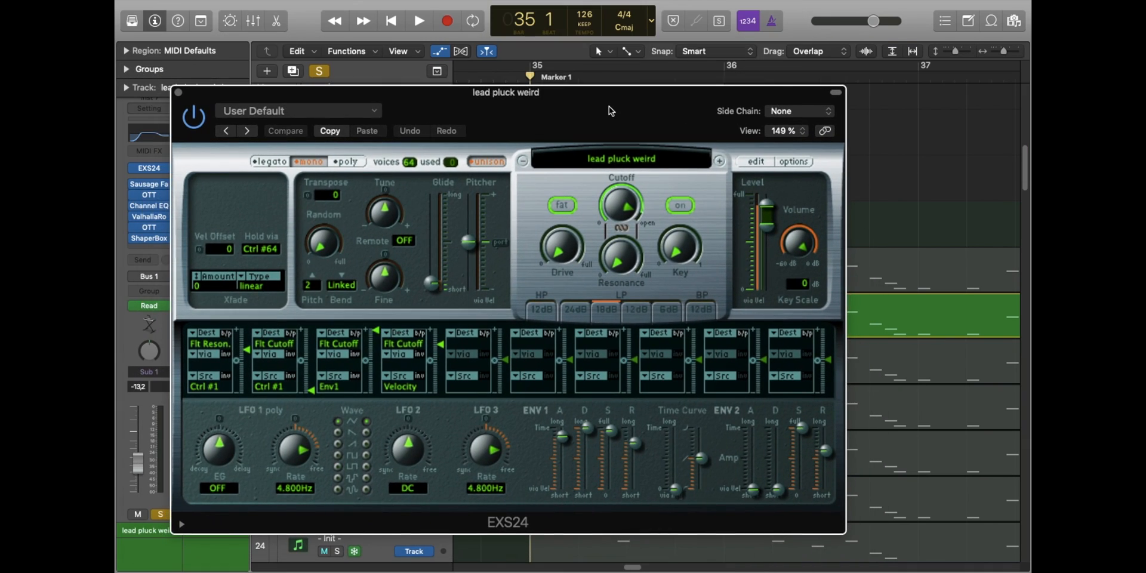
# Step: Play the soloed lead pluck weird track from bar 35 to about the end of bar 36 while viewing its EXS24 settings
pyautogui.moveTo(1004, 51); pyautogui.dragTo(1002, 51)
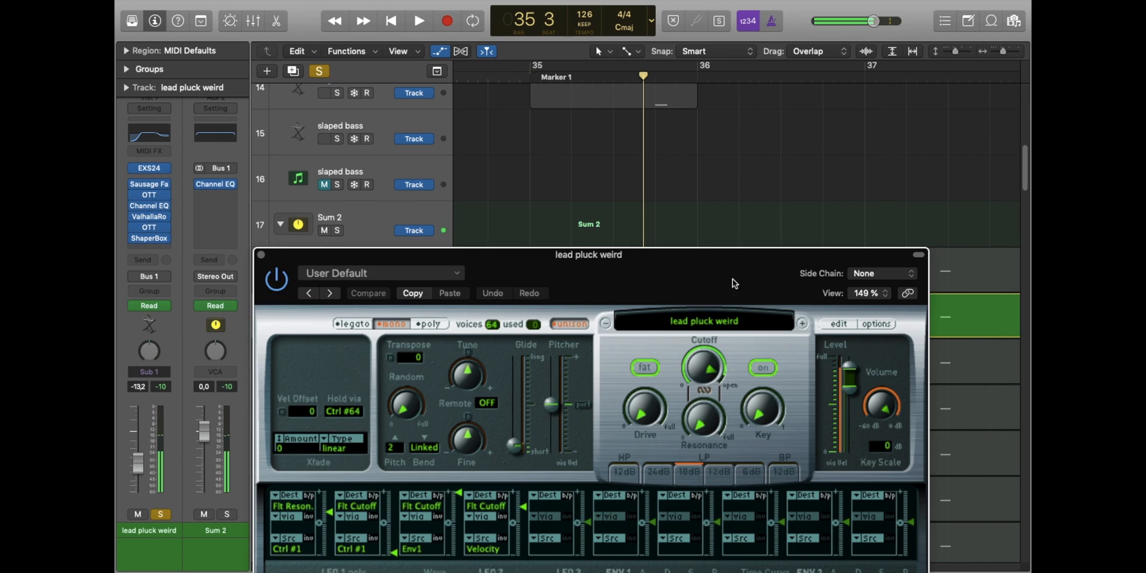
pyautogui.moveTo(733, 278); pyautogui.dragTo(730, 231)
pyautogui.click(532, 77)
pyautogui.press('space')
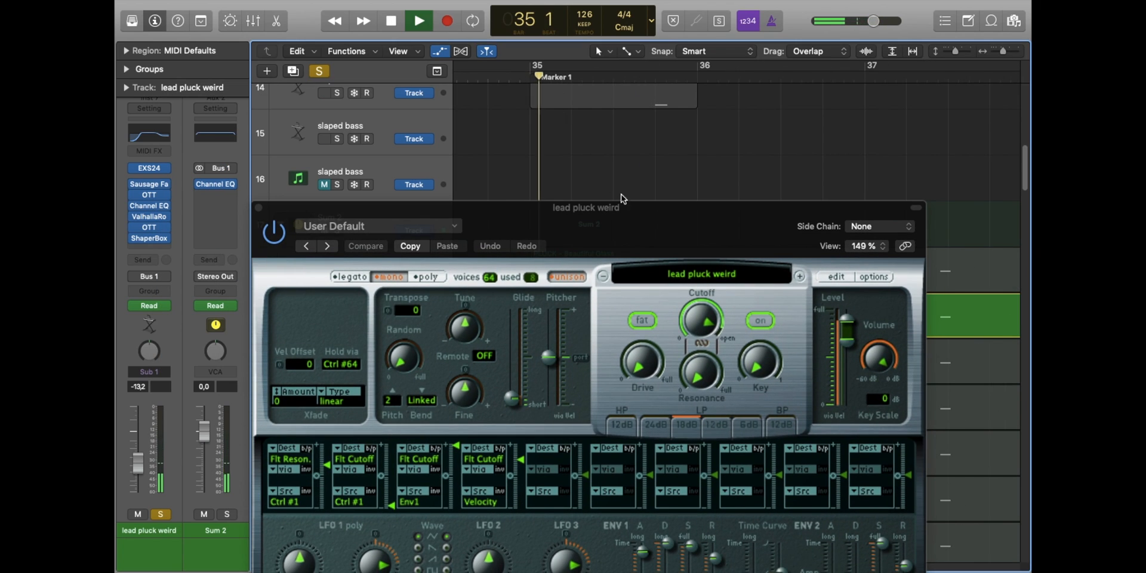
pyautogui.moveTo(654, 222); pyautogui.dragTo(609, 76)
pyautogui.press('space')
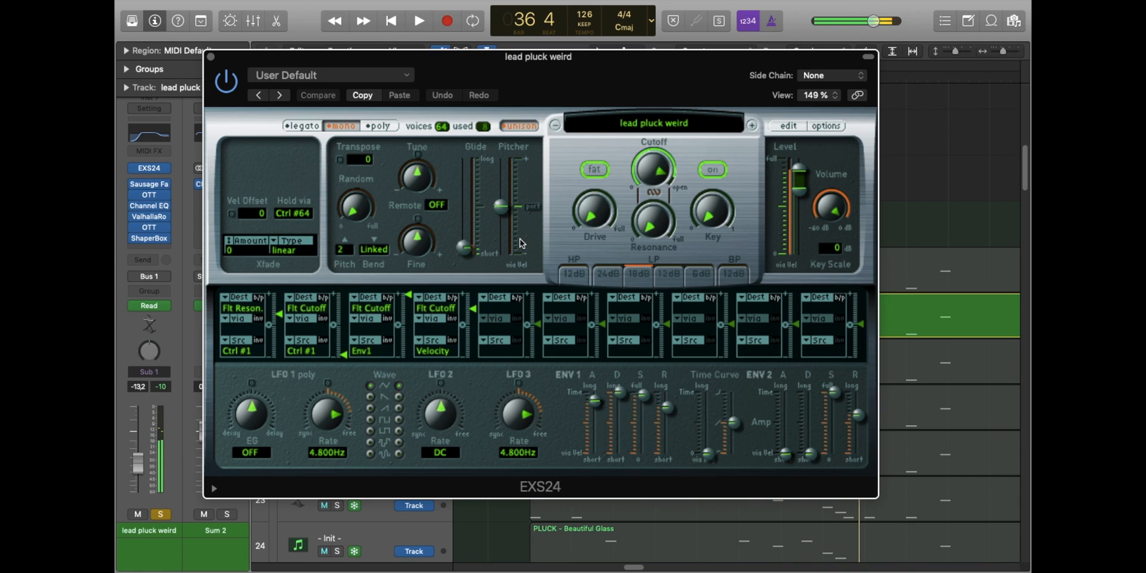
# Step: Nudge the Glide setting in EXS24, replay the lead pluck weird track from bar 35 and close the instrument
pyautogui.moveTo(466, 250); pyautogui.dragTo(465, 247)
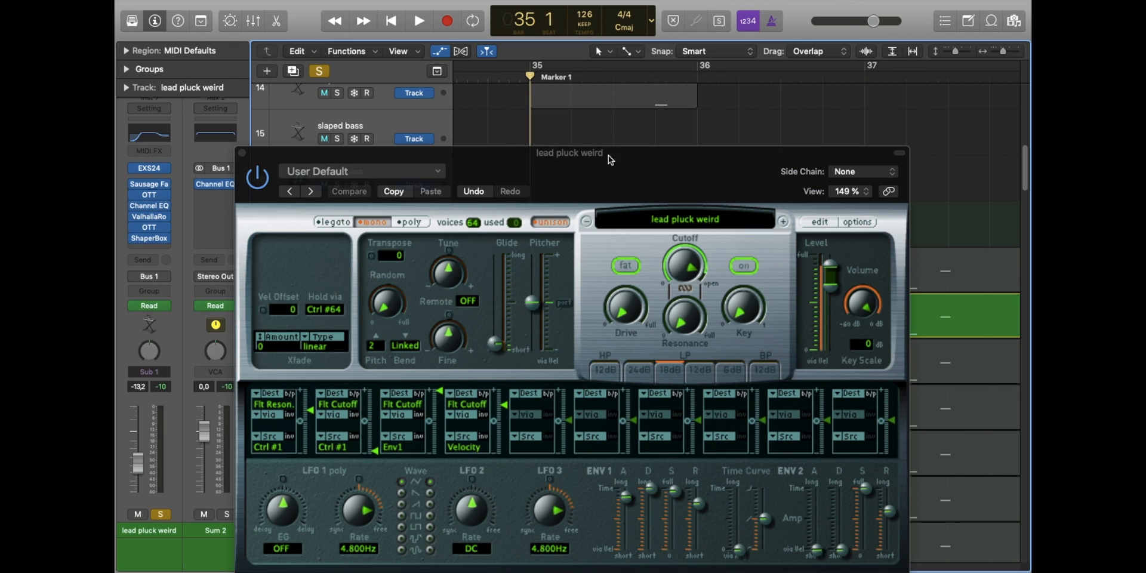
pyautogui.moveTo(608, 156); pyautogui.dragTo(595, 105)
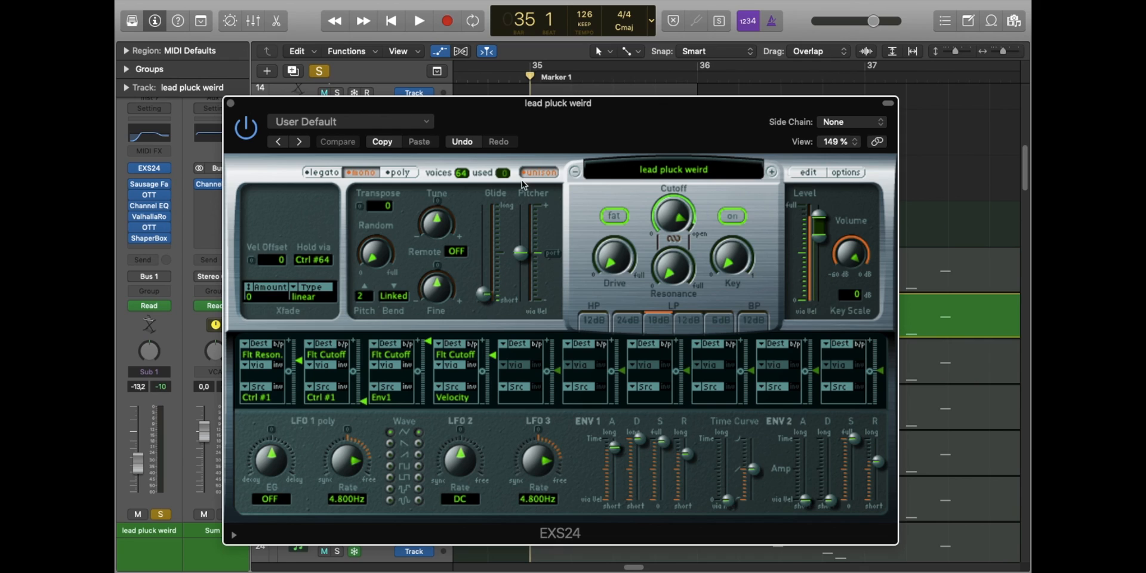
pyautogui.press('space')
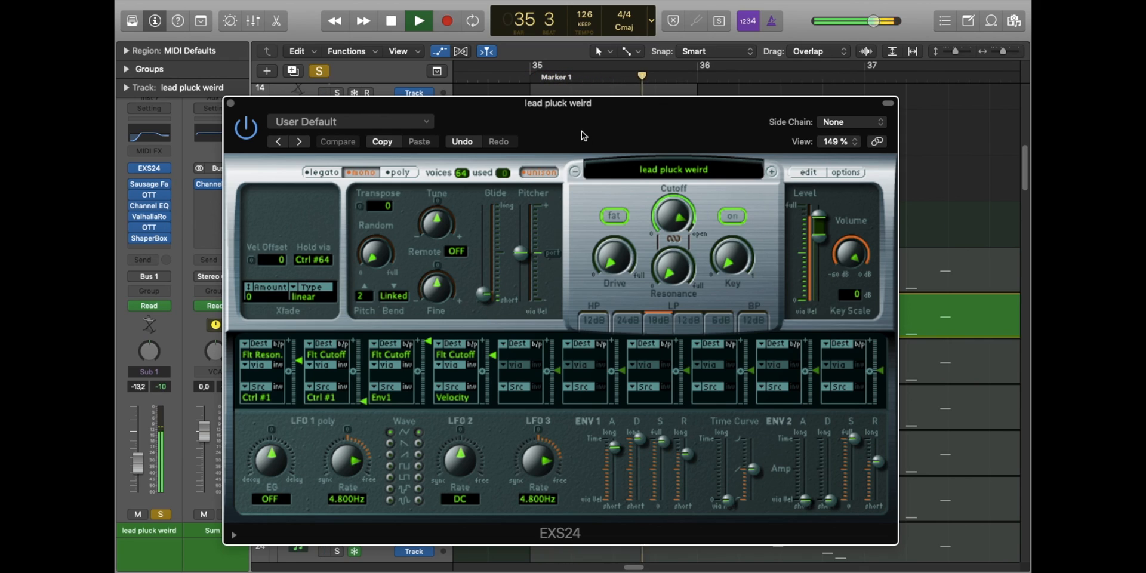
pyautogui.press('space')
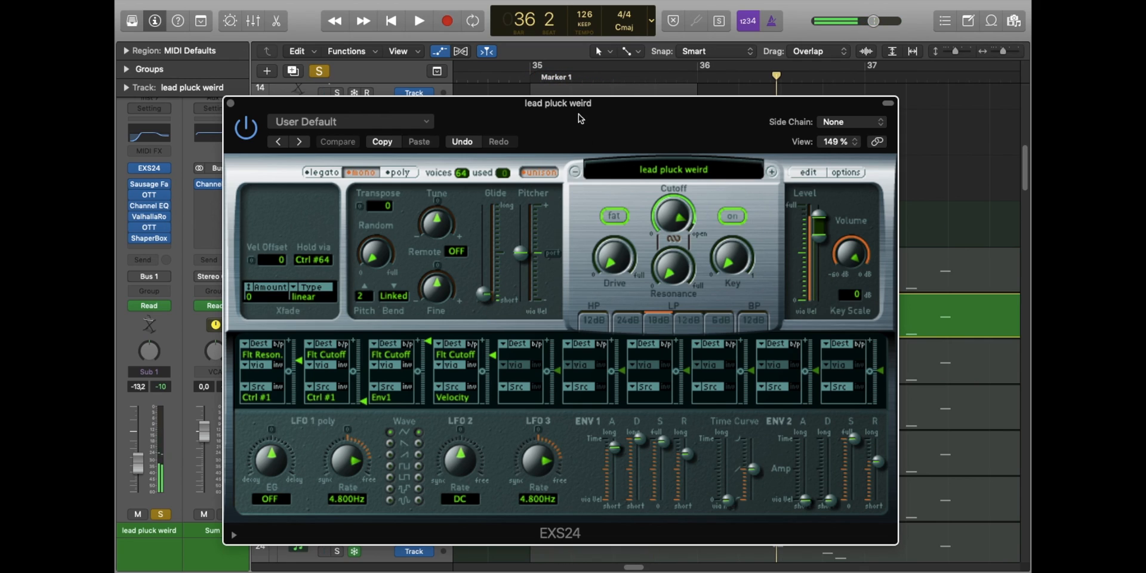
pyautogui.press('super+w')
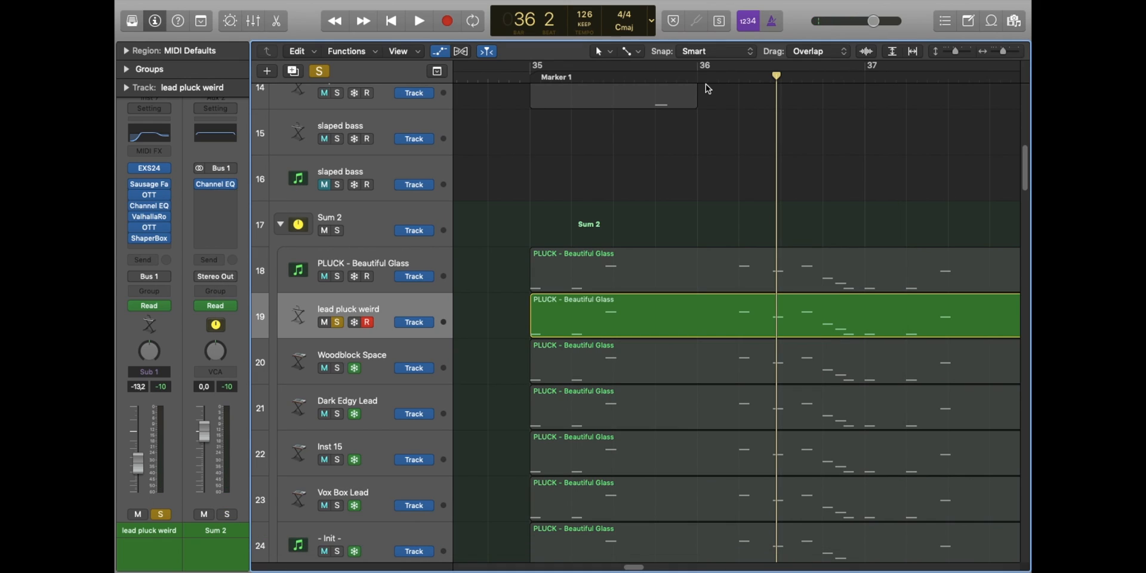
# Step: Inspect the lead pluck weird track's Channel EQ and compare its effect chain with that of PLUCK - Beautiful Glass
pyautogui.click(531, 74)
pyautogui.click(159, 136)
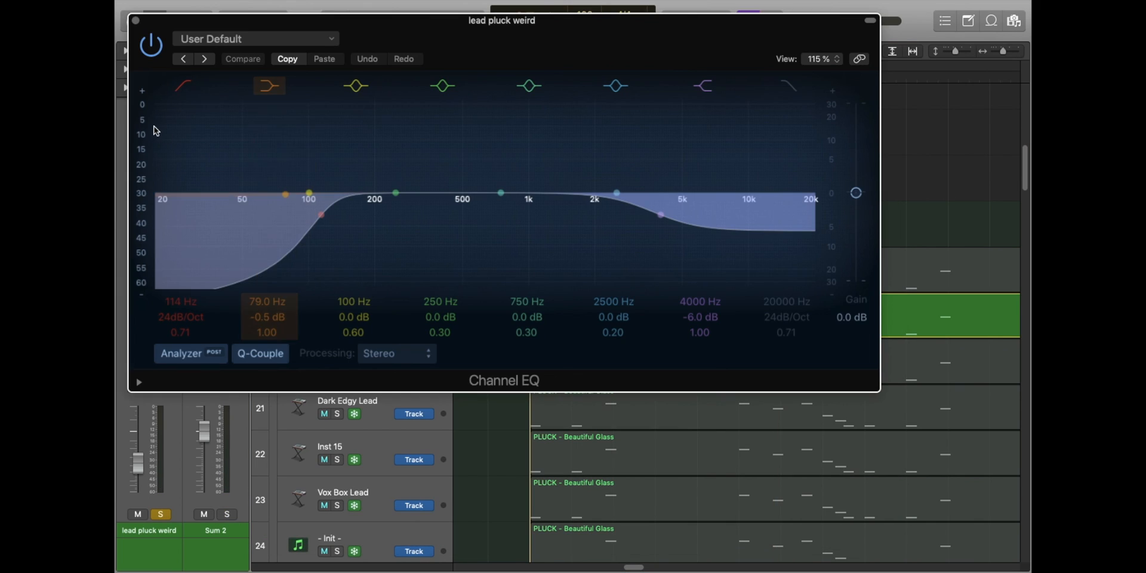
pyautogui.press('super+w')
pyautogui.click(377, 254)
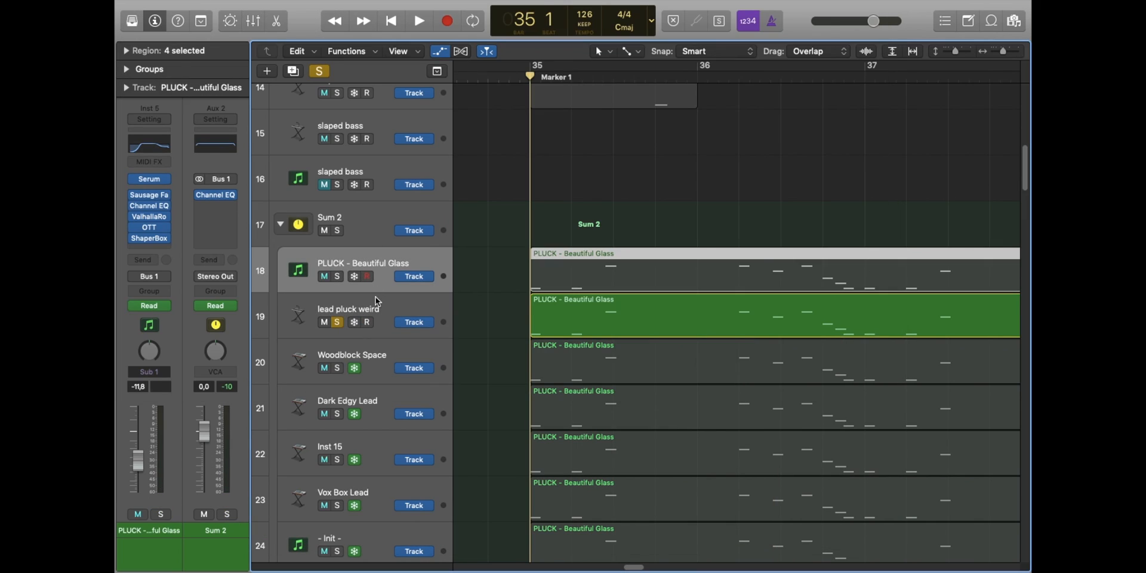
pyautogui.click(382, 304)
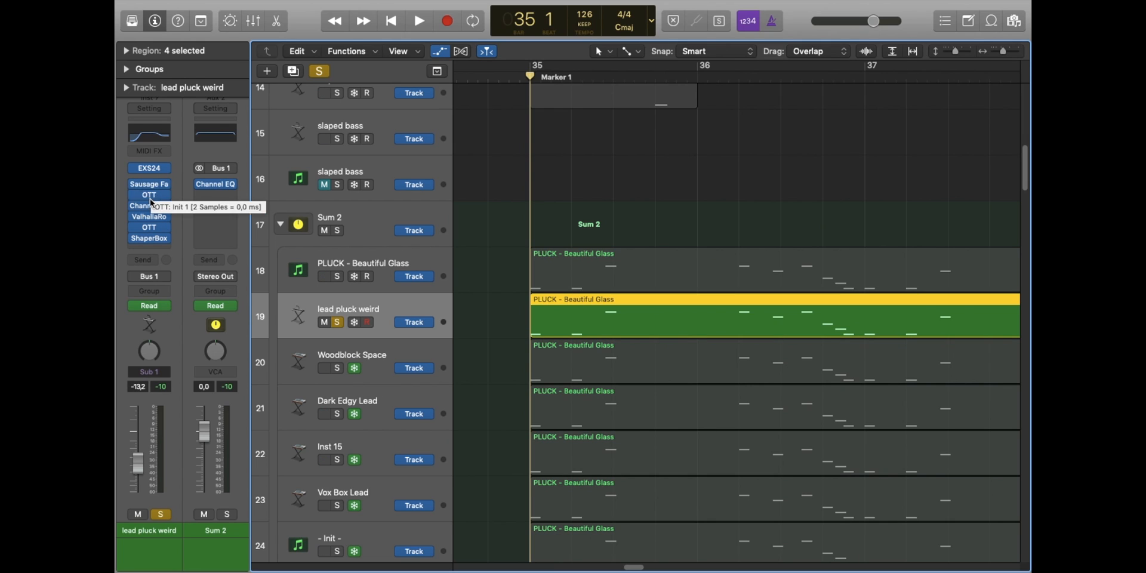
# Step: Solo the Woodblock Space track instead of lead pluck weird and play it from bar 35
pyautogui.press('Down')
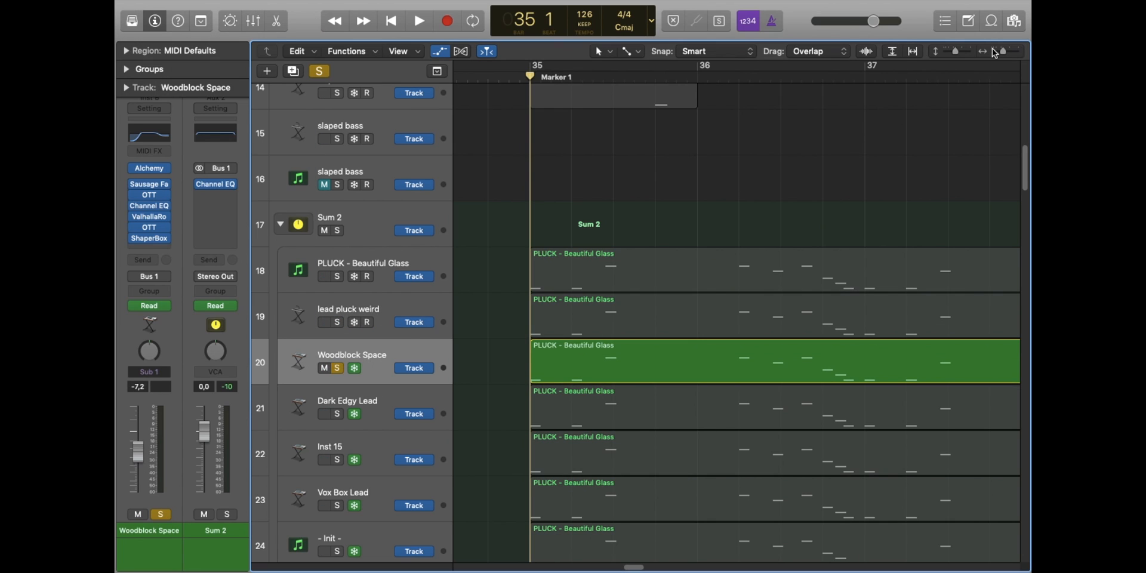
pyautogui.moveTo(1003, 53); pyautogui.dragTo(1004, 54)
pyautogui.scroll(-5, 396, 281)
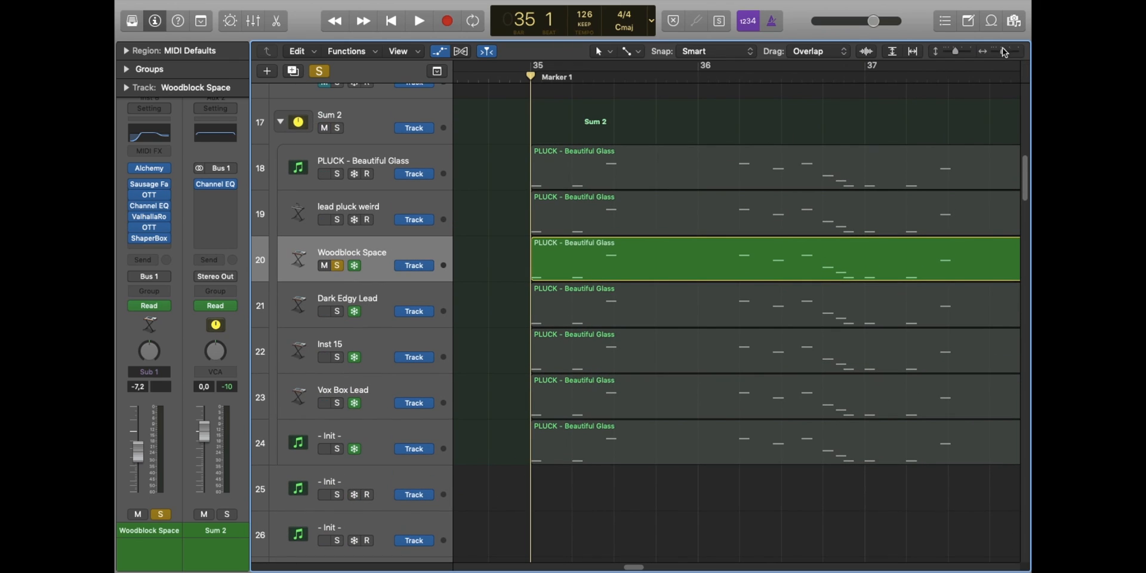
pyautogui.moveTo(1005, 52); pyautogui.dragTo(1006, 53)
pyautogui.press('space')
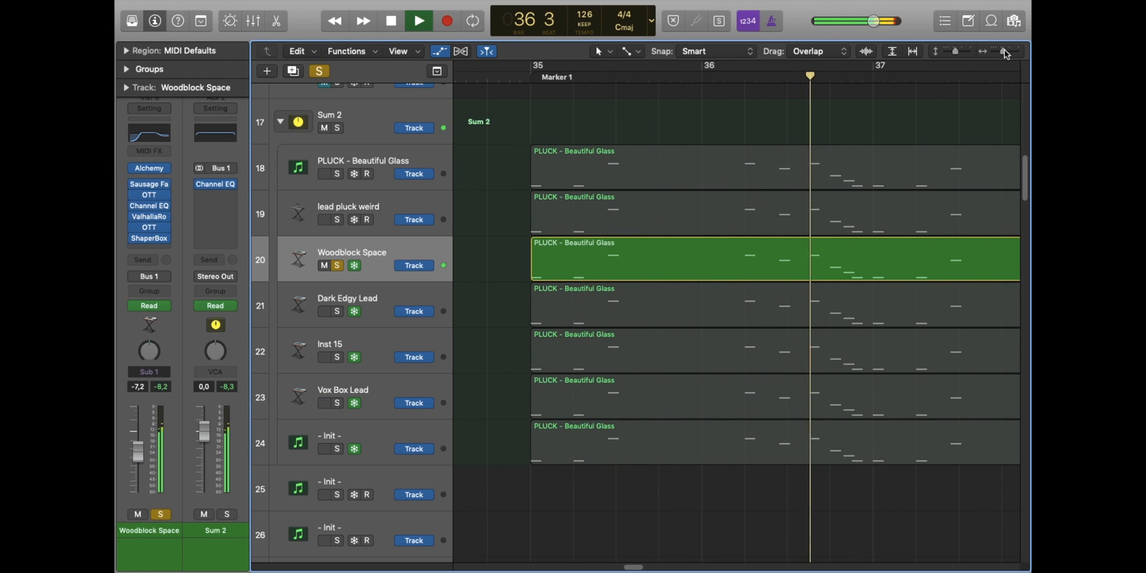
pyautogui.press('space')
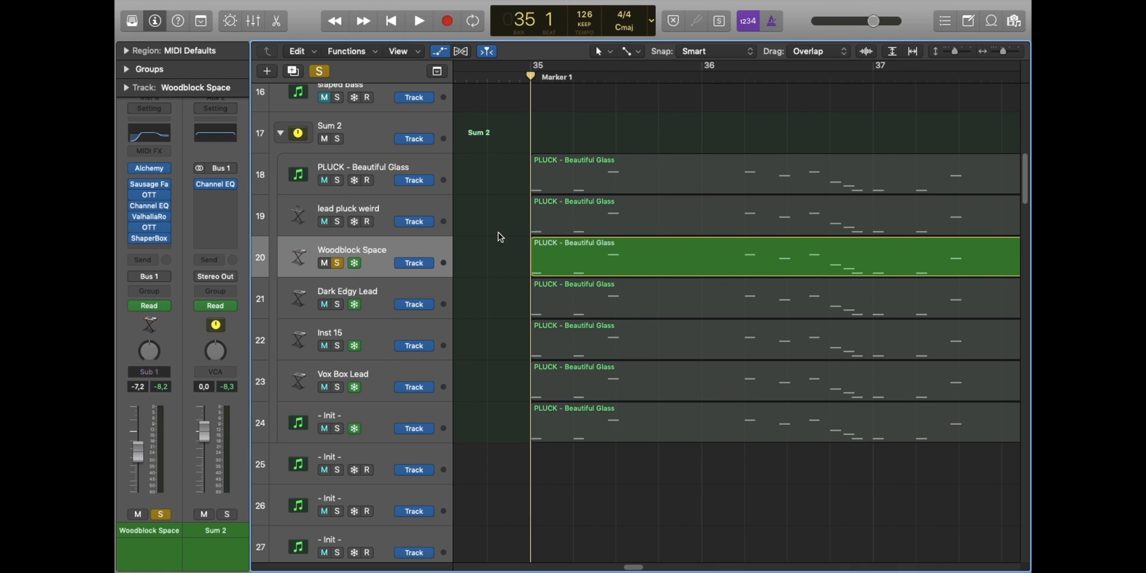
# Step: Solo the Dark Edgy Lead track instead of Woodblock Space and play it from bar 35 to about bar 37
pyautogui.click(338, 262)
pyautogui.click(338, 304)
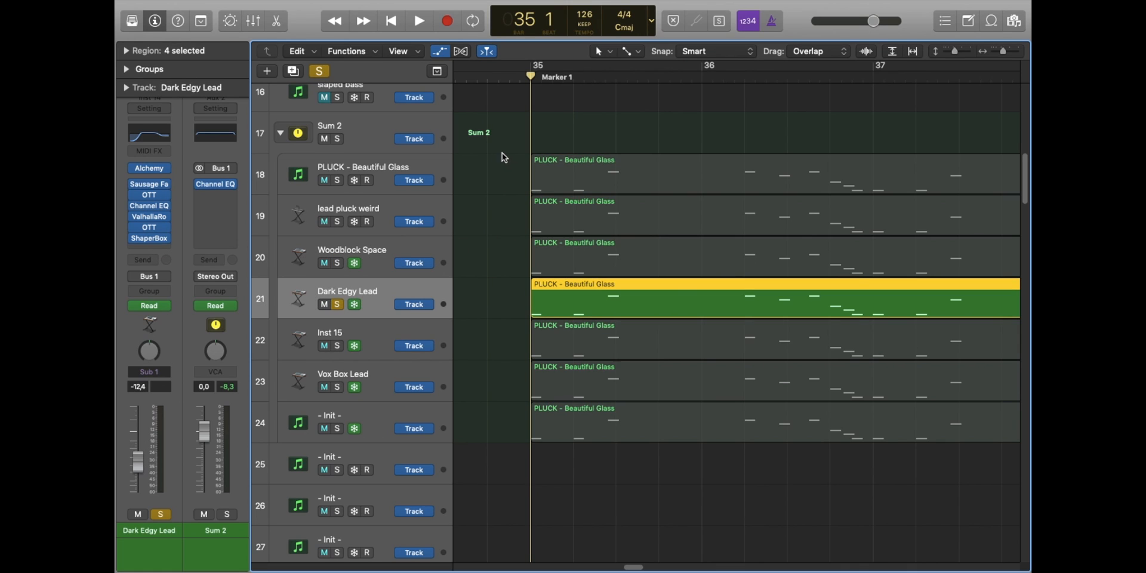
pyautogui.click(491, 157)
pyautogui.press('space')
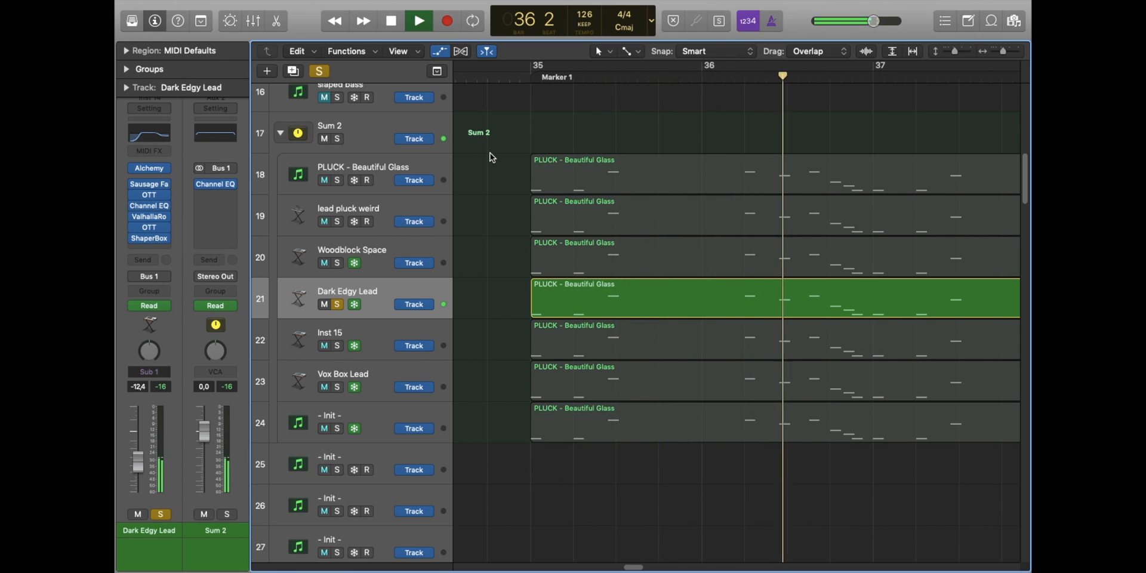
pyautogui.press('space')
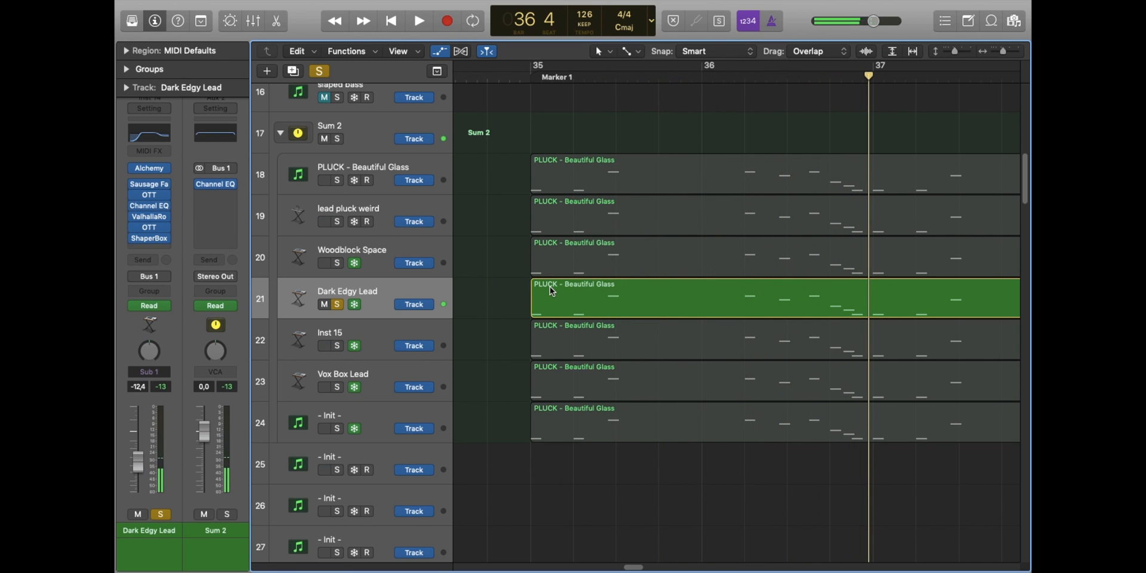
pyautogui.press('Return')
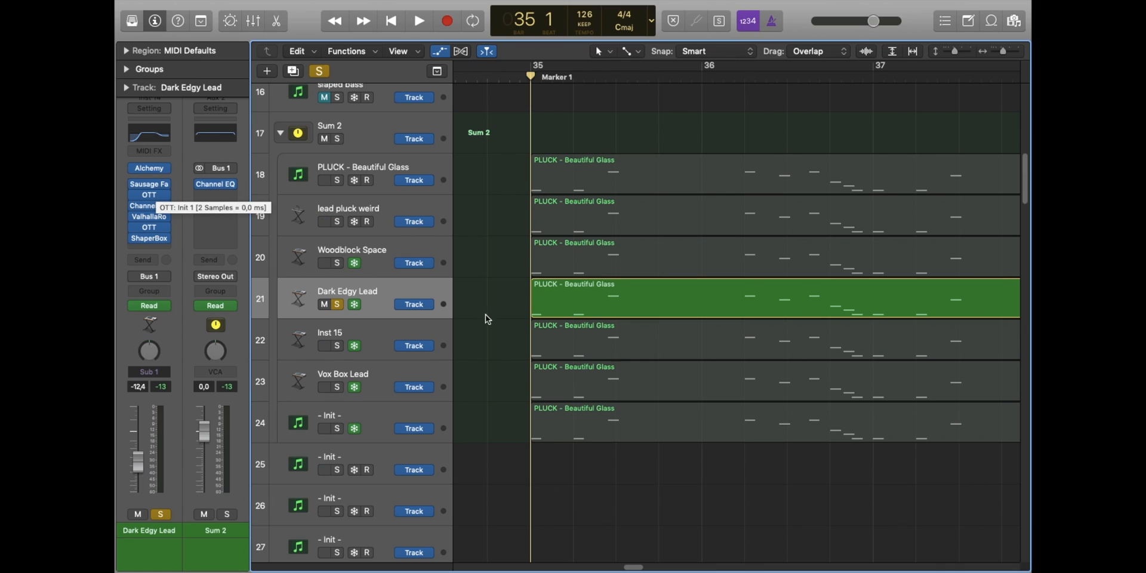
# Step: Solo the Inst 15 track instead of Dark Edgy Lead and play it from bar 35
pyautogui.click(385, 254)
pyautogui.click(390, 335)
pyautogui.press('s')
pyautogui.click(451, 307)
pyautogui.press('s')
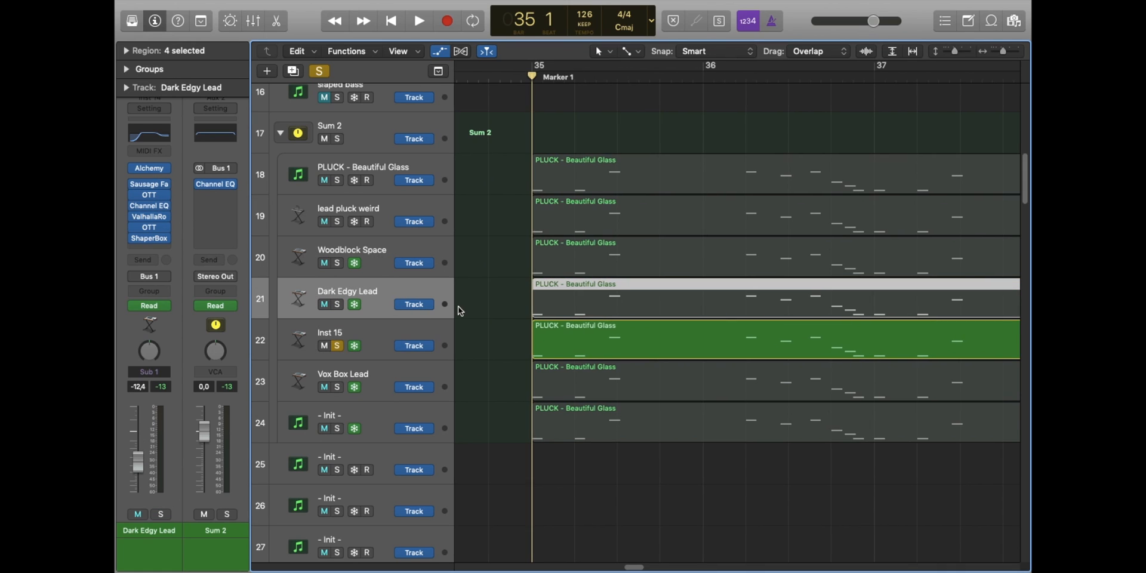
pyautogui.click(404, 322)
pyautogui.click(479, 316)
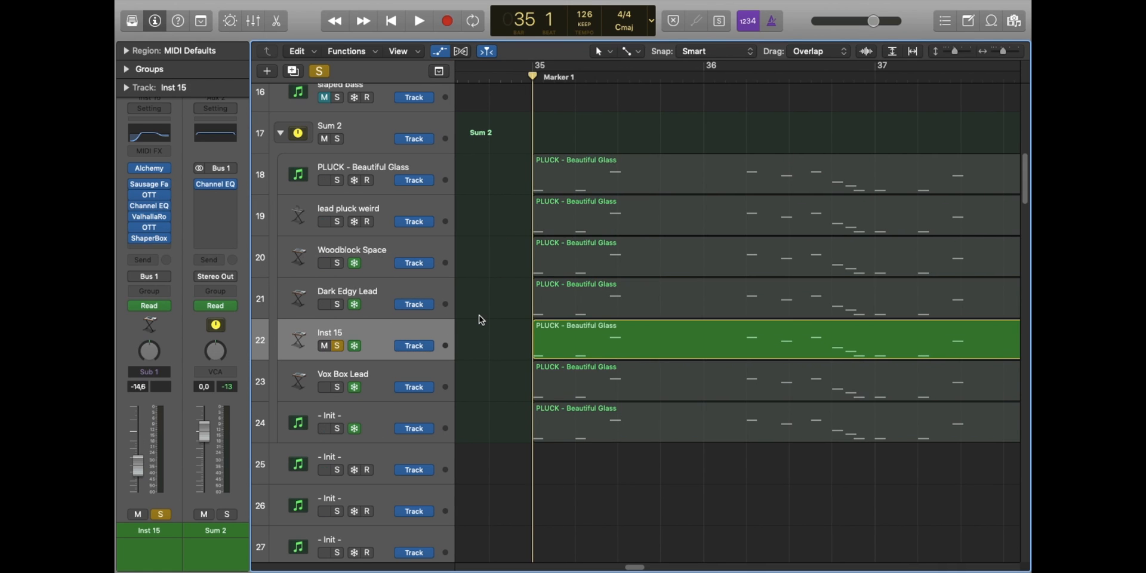
pyautogui.press('space')
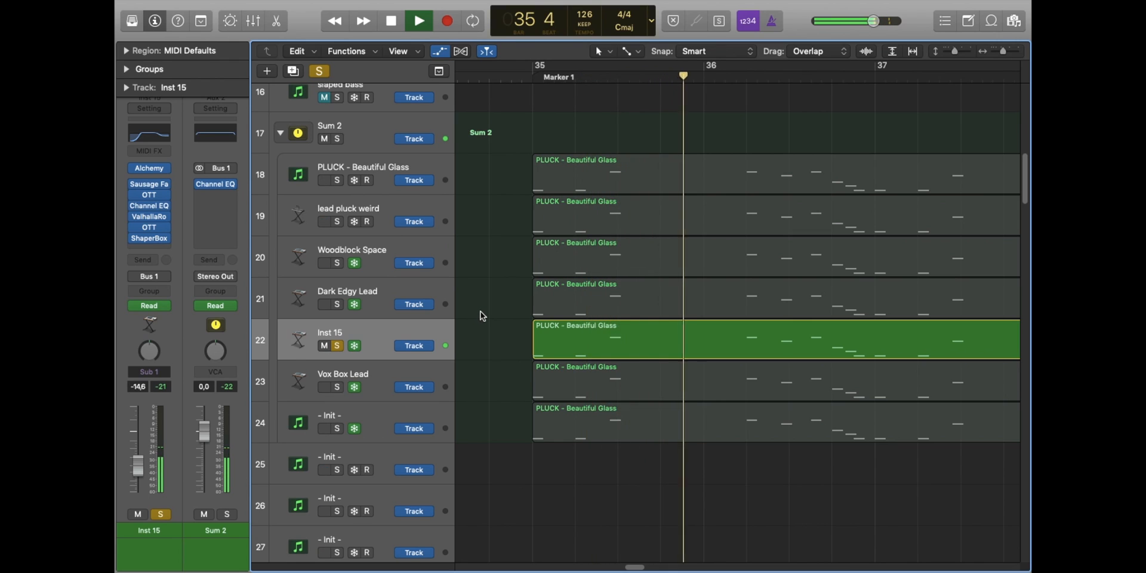
# Step: Solo the Vox Box Lead track instead of Inst 15 and play it from bar 35
pyautogui.press('s')
pyautogui.press('Down')
pyautogui.press('s')
pyautogui.press('space')
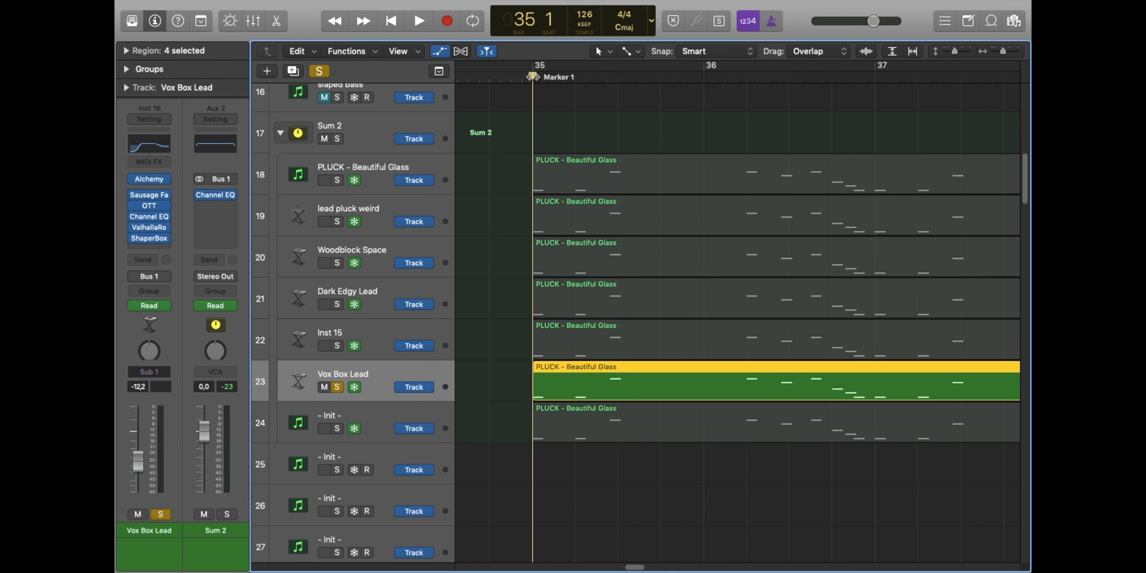
pyautogui.press('space')
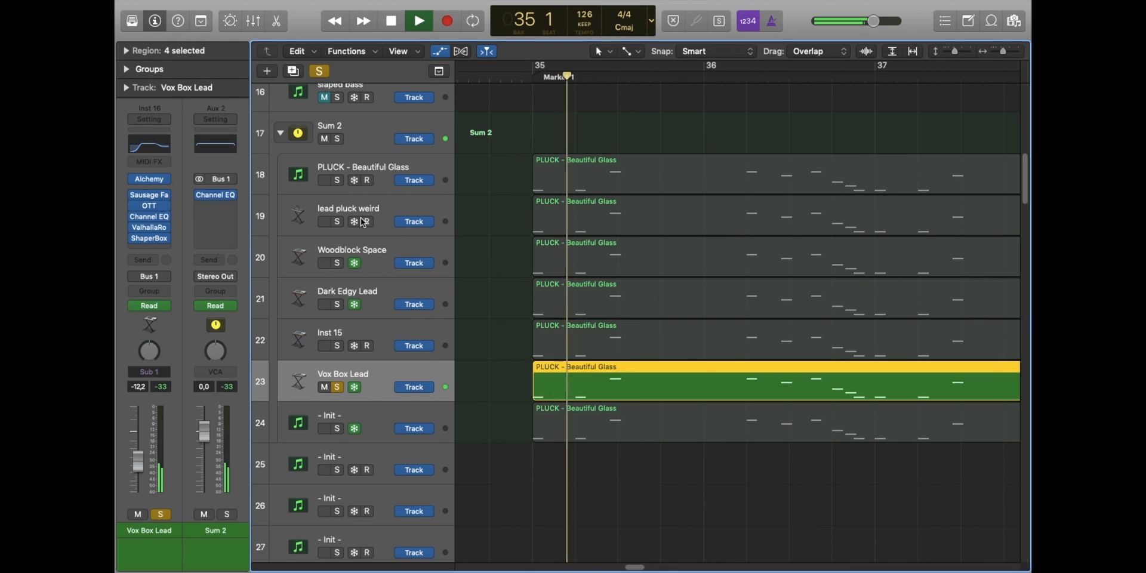
pyautogui.press('space')
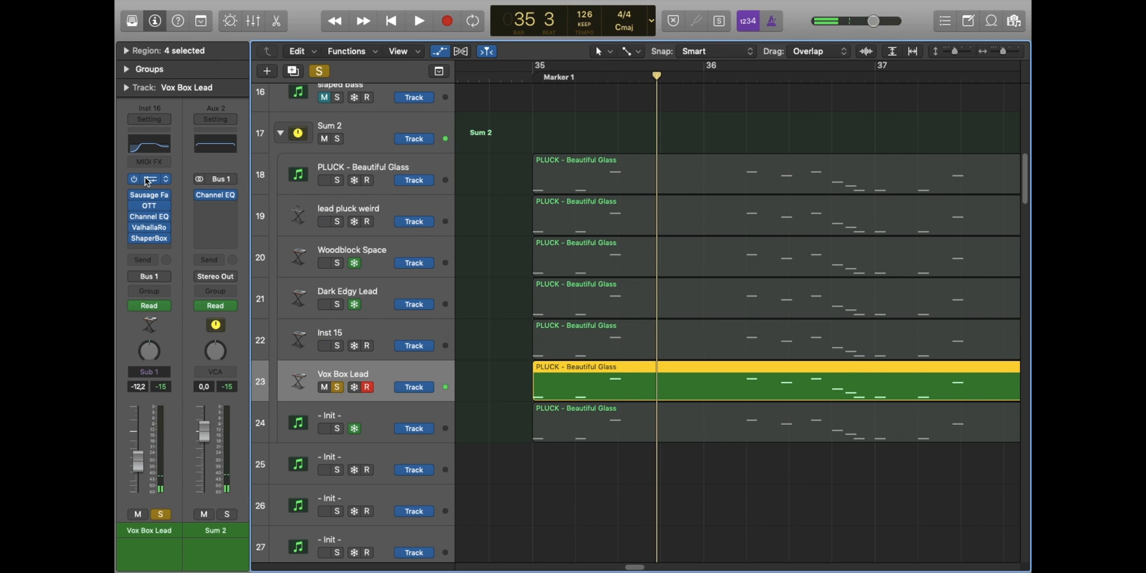
# Step: Inspect the preset in the Vox Box Lead track's Alchemy instrument, close it and return the playhead to bar 35
pyautogui.click(150, 180)
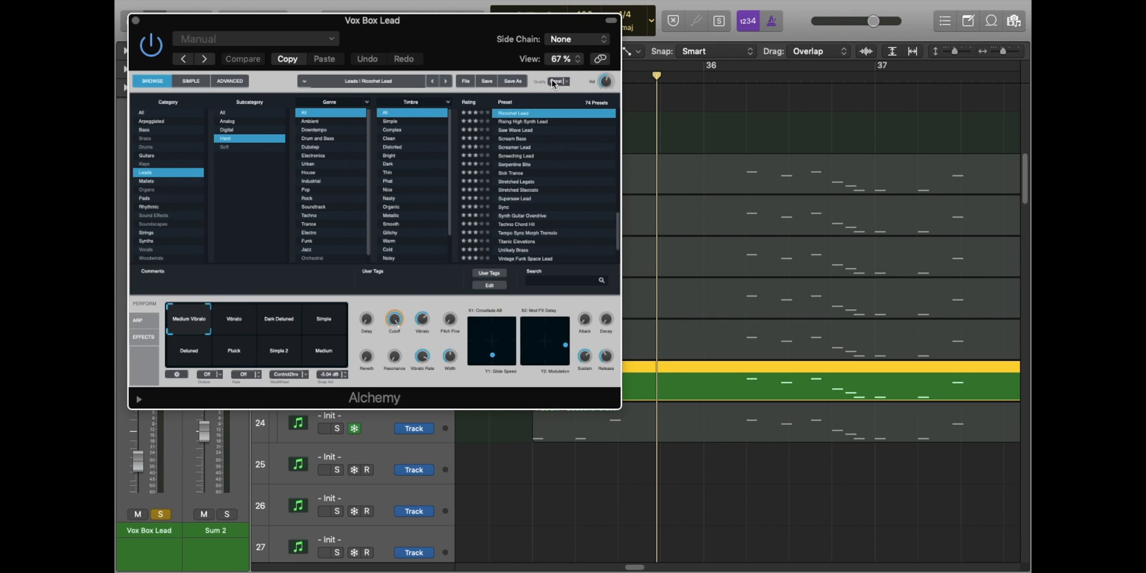
pyautogui.click(135, 21)
pyautogui.press('Return')
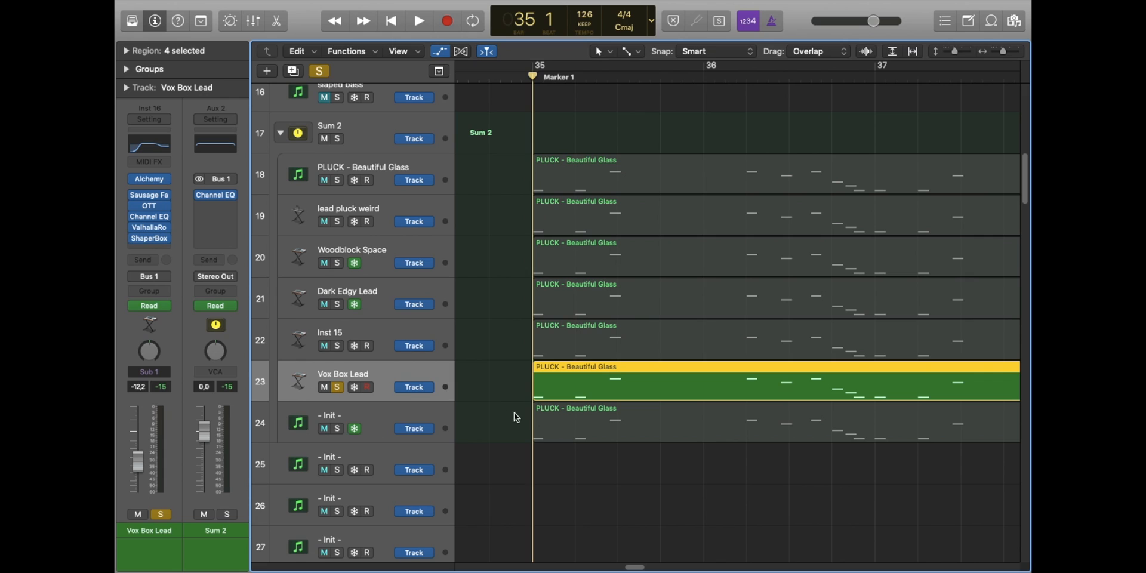
# Step: Solo the - Init - pluck layer on track 24 instead of Vox Box Lead and turn off its freeze
pyautogui.click(392, 407)
pyautogui.click(484, 405)
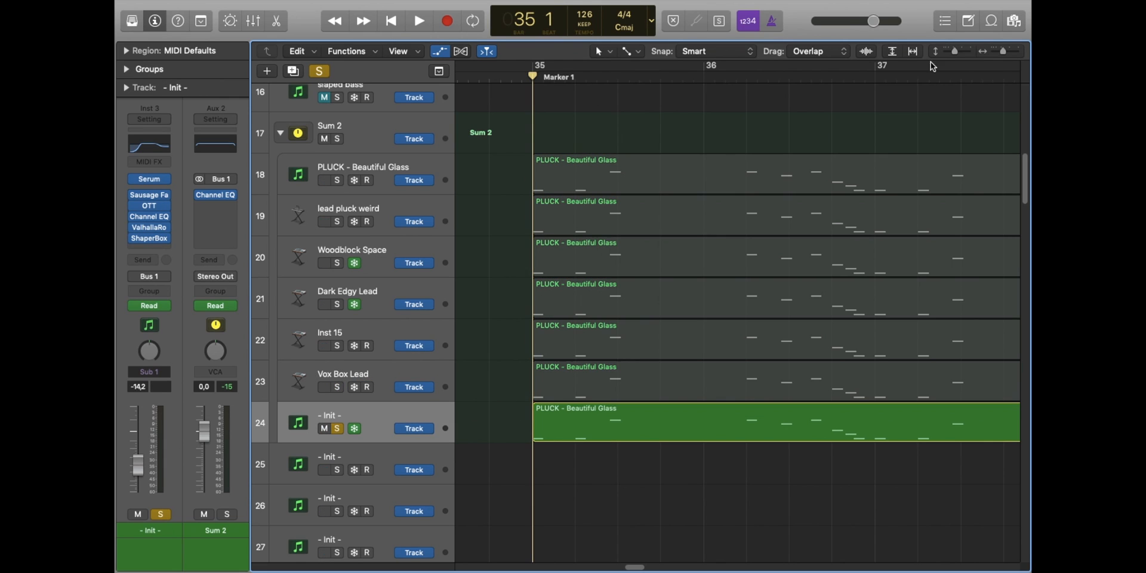
pyautogui.moveTo(1002, 51); pyautogui.dragTo(1003, 51)
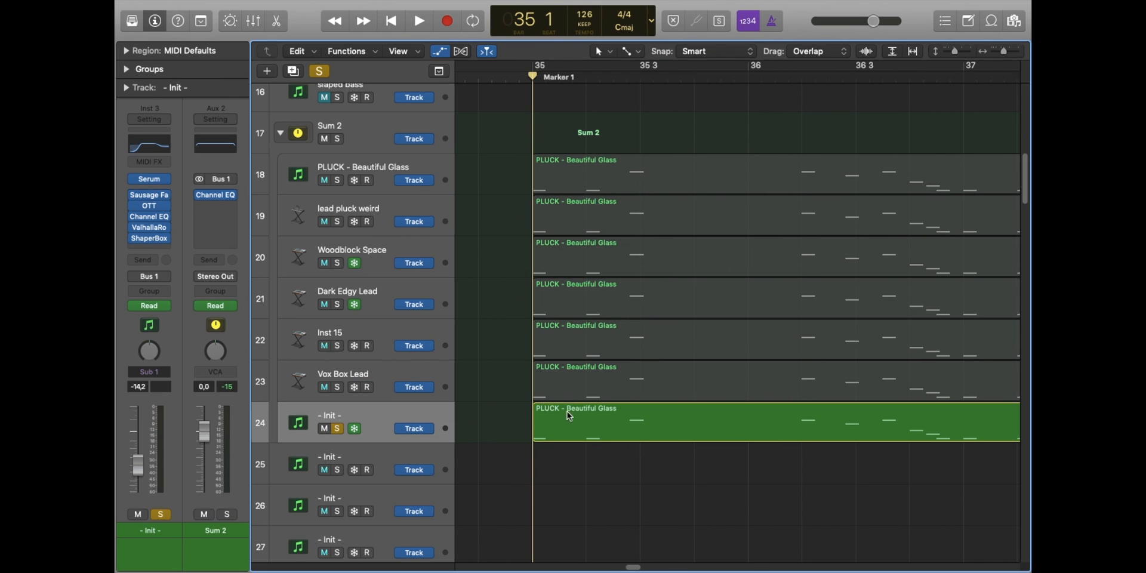
pyautogui.click(358, 429)
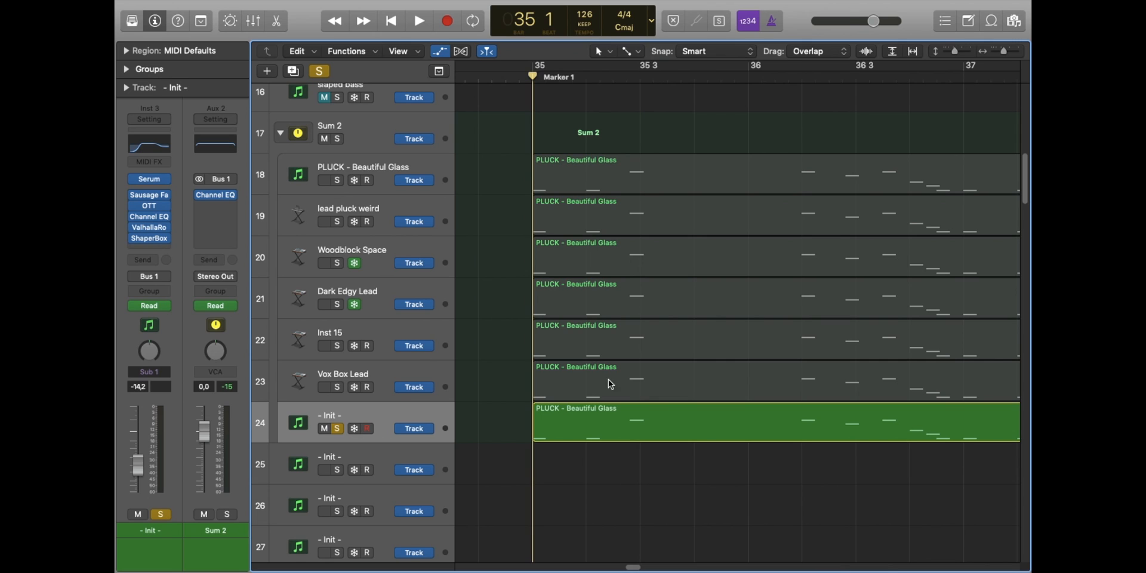
# Step: Play the soloed - Init - track from bar 35 for about half a bar and return the playhead to bar 35
pyautogui.moveTo(150, 185)
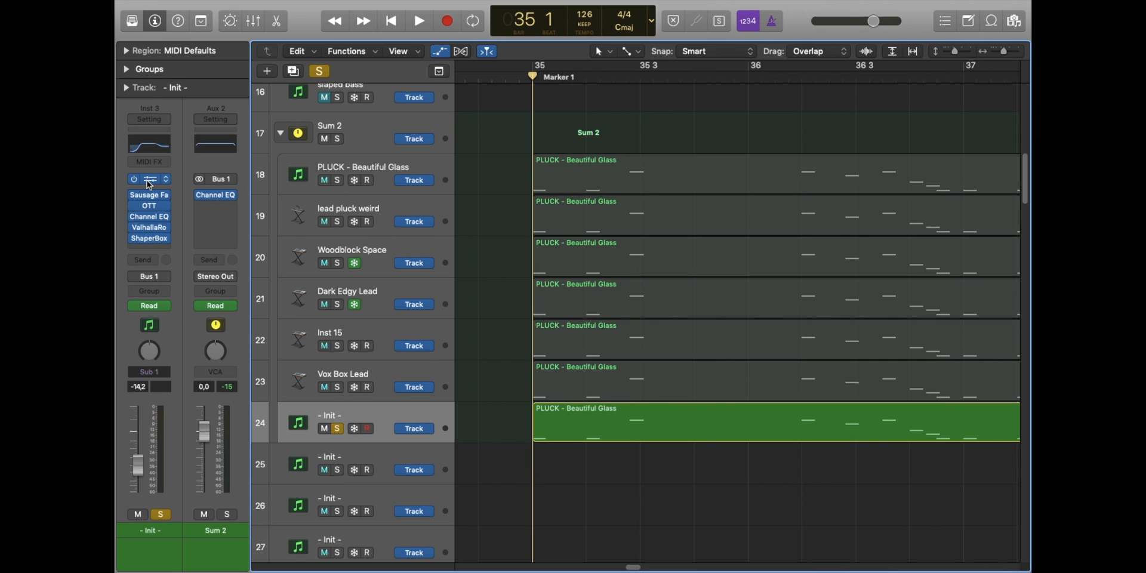
pyautogui.click(148, 182)
pyautogui.click(137, 20)
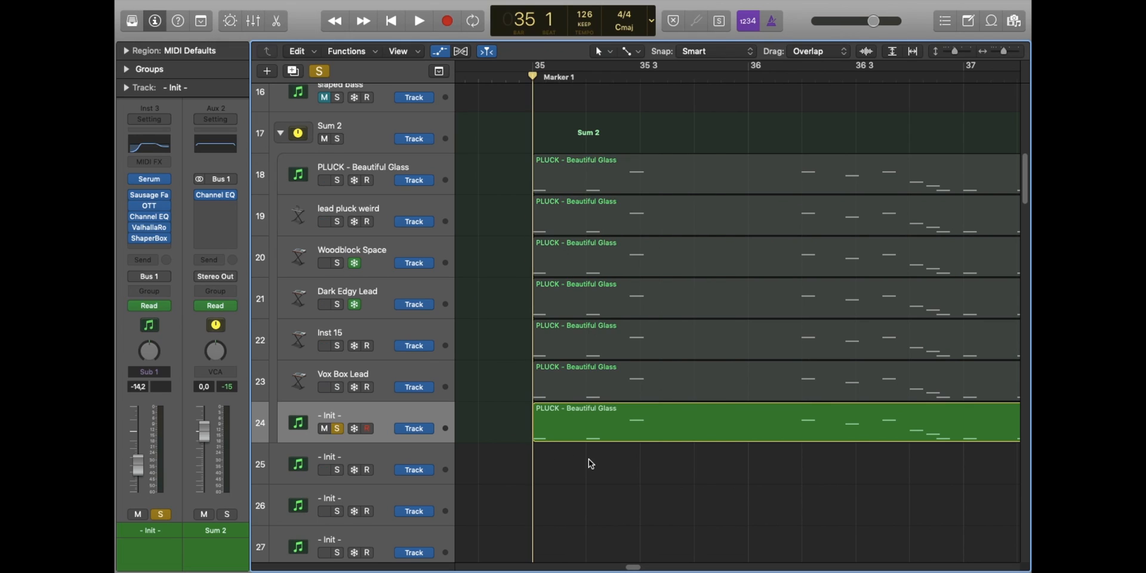
pyautogui.press('space')
pyautogui.press('space')
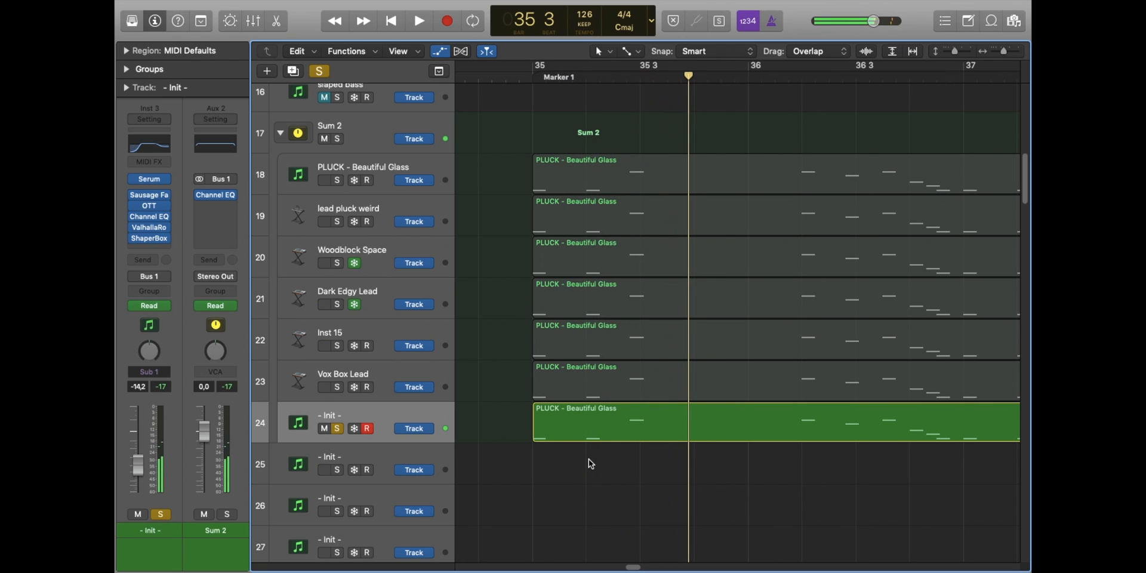
pyautogui.moveTo(557, 77); pyautogui.dragTo(536, 77)
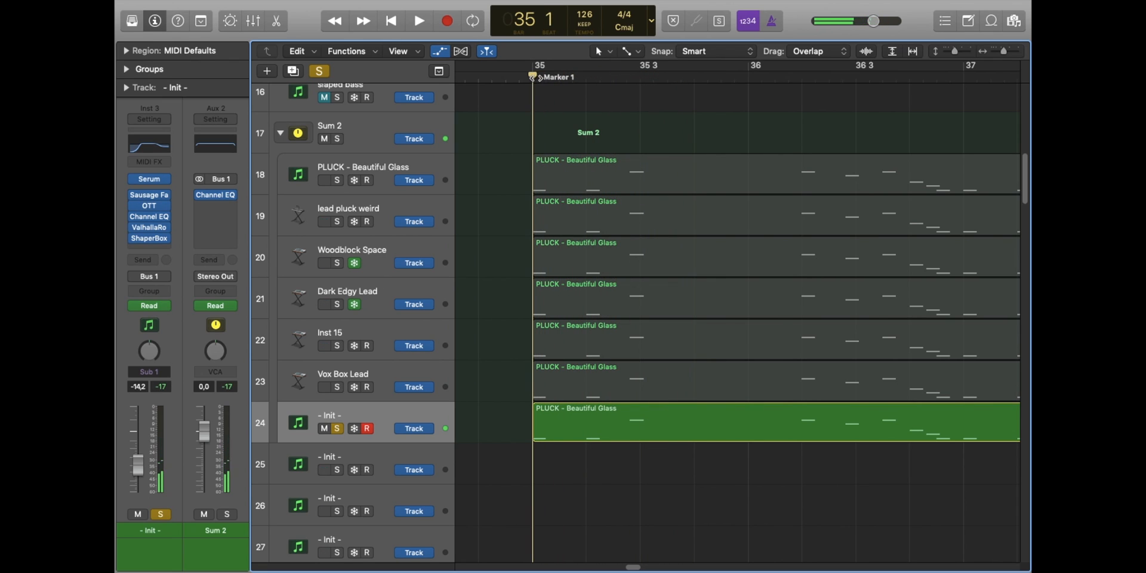
# Step: Inspect the oscillators and effects in the - Init - track's Serum instrument, play the part from bar 35 and close the instrument
pyautogui.click(150, 179)
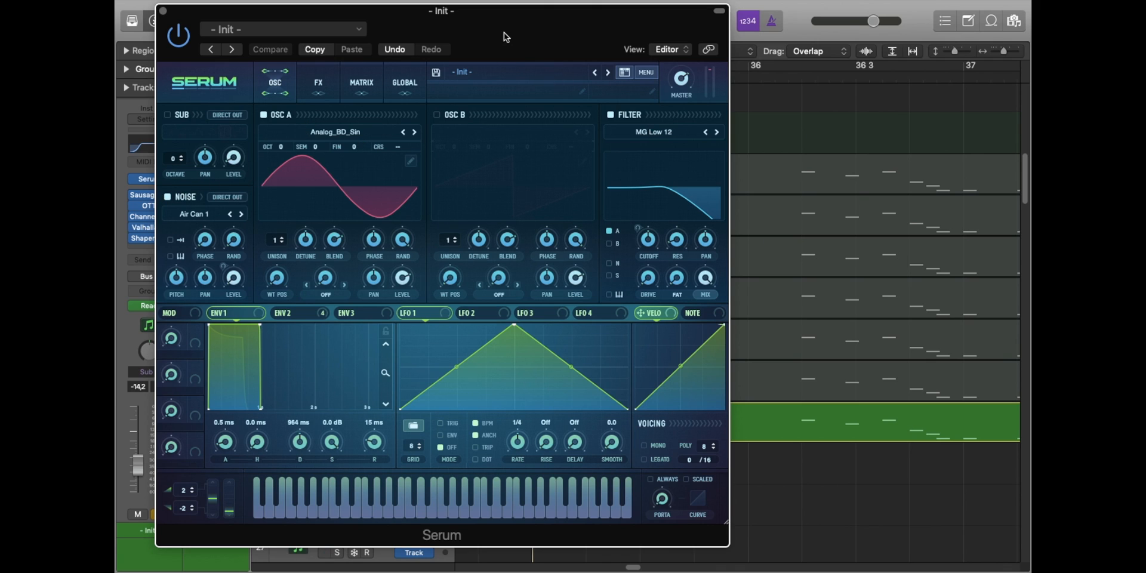
pyautogui.moveTo(504, 37)
pyautogui.mouseDown()
pyautogui.moveTo(334, 36)
pyautogui.moveTo(509, 34)
pyautogui.mouseUp()
pyautogui.click(330, 79)
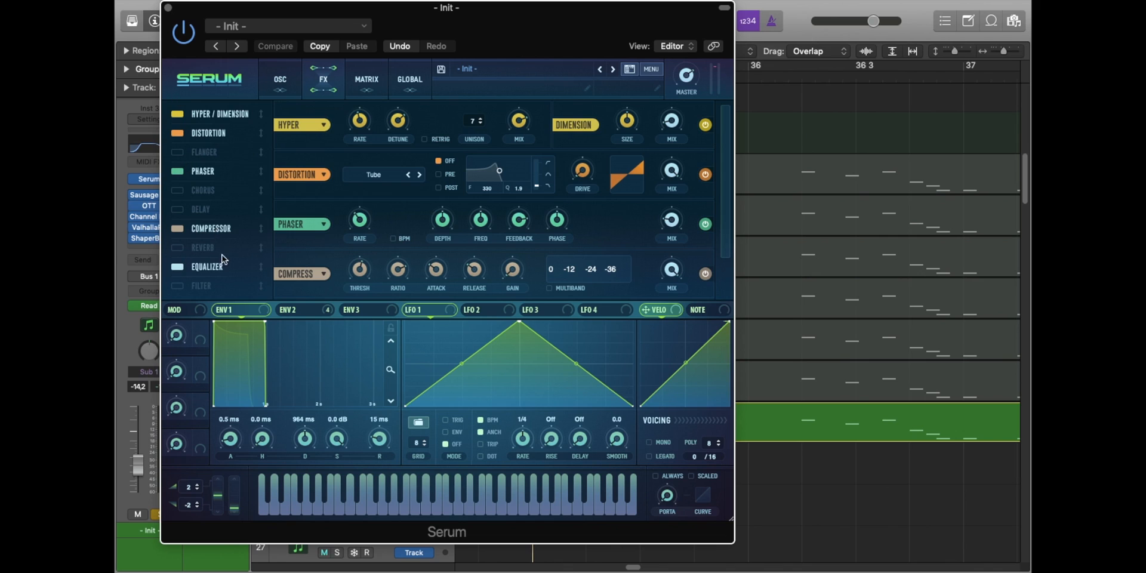
pyautogui.scroll(-3, 492, 278)
pyautogui.press('space')
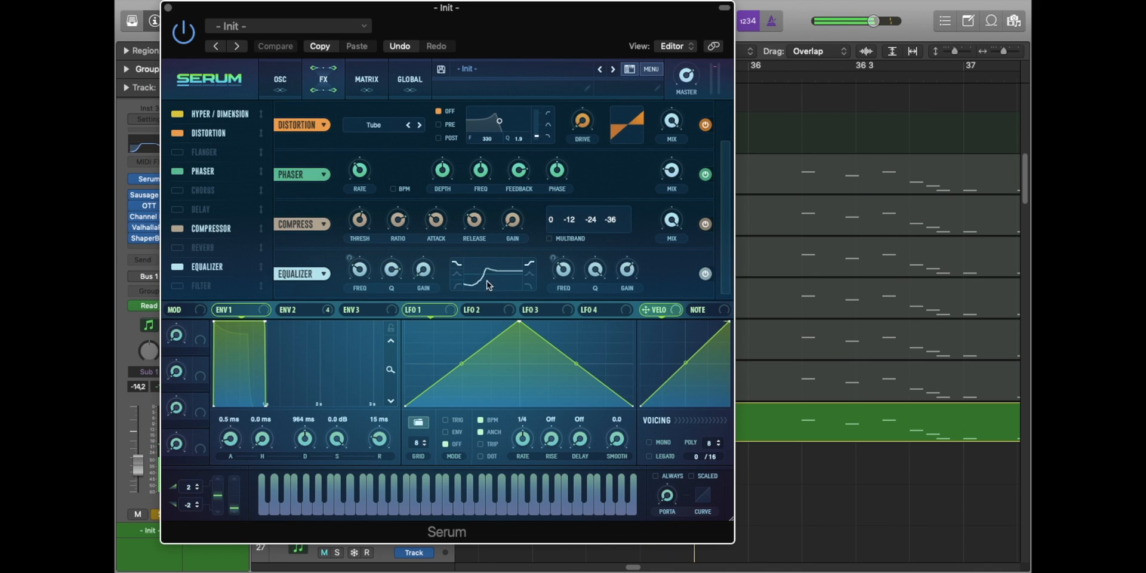
pyautogui.press('space')
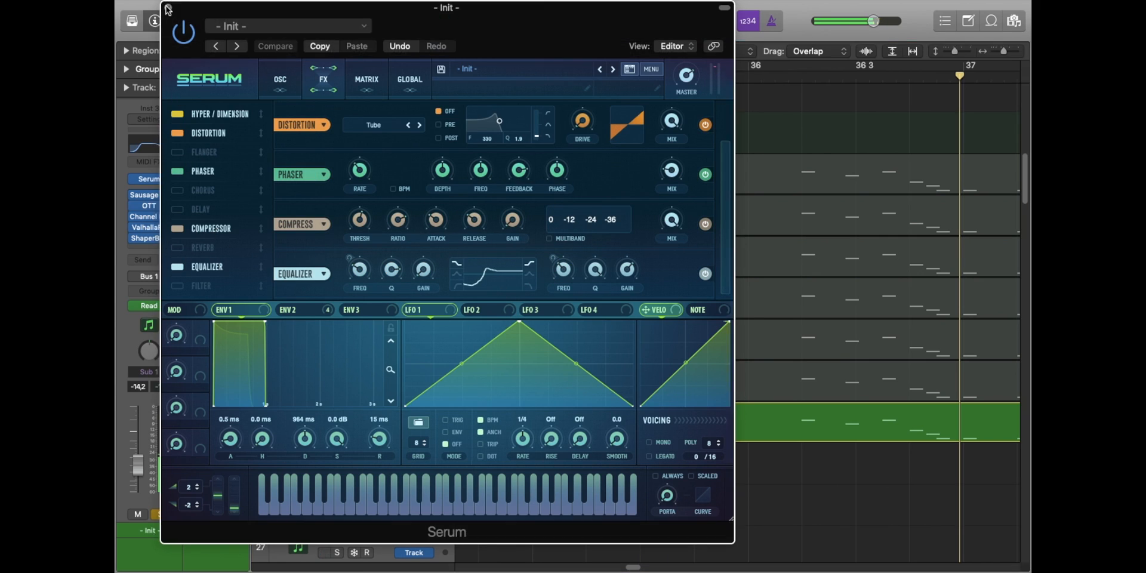
pyautogui.click(168, 8)
# Step: Freeze the remaining unfrozen Sum 2 layers on tracks 18 to 24 and return the playhead to bar 35
pyautogui.click(824, 161)
pyautogui.click(700, 149)
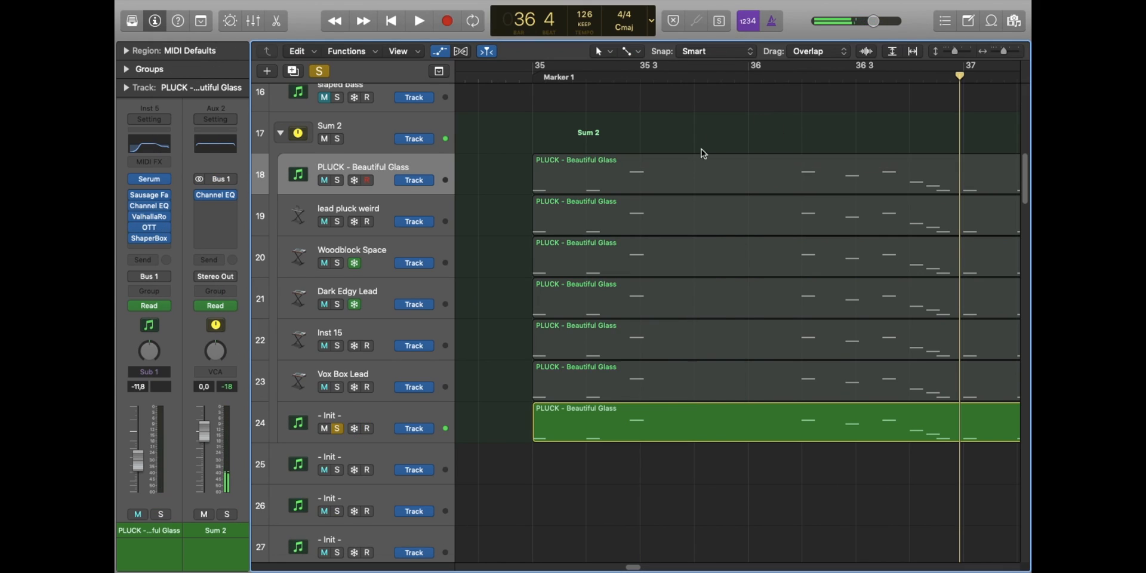
pyautogui.moveTo(354, 382); pyautogui.dragTo(344, 216)
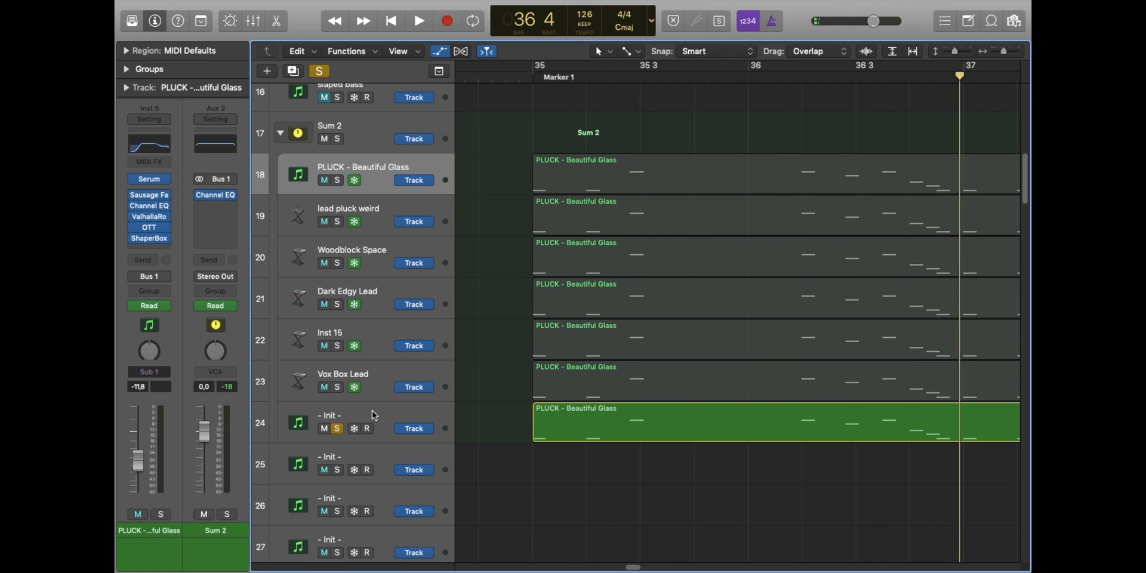
pyautogui.click(539, 77)
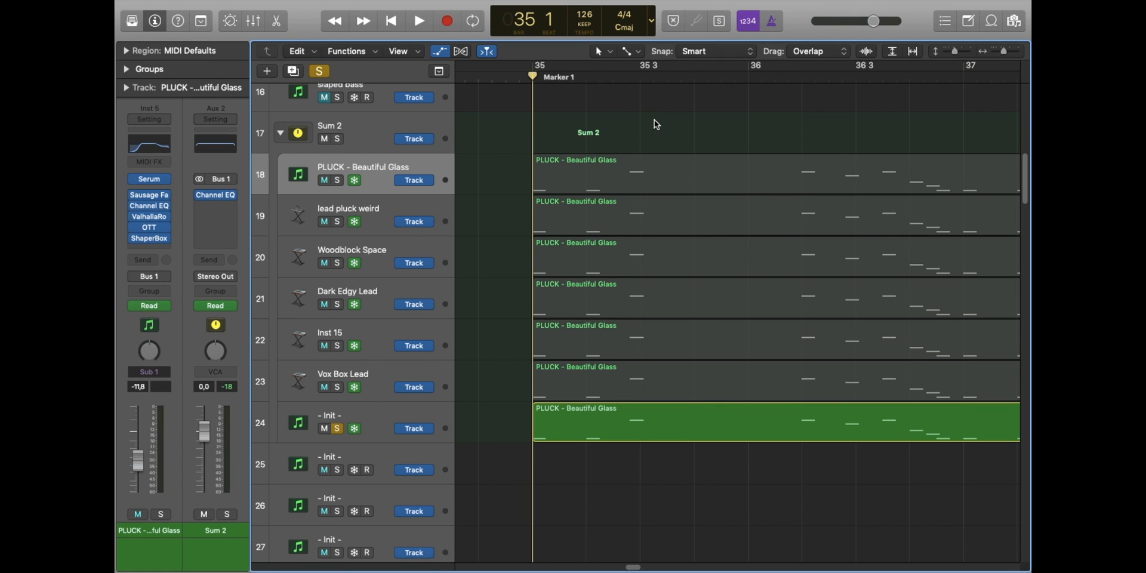
# Step: Clear the - Init - track's solo and solo the whole Sum 2 stack
pyautogui.scroll(2, 645, 210)
pyautogui.press('space')
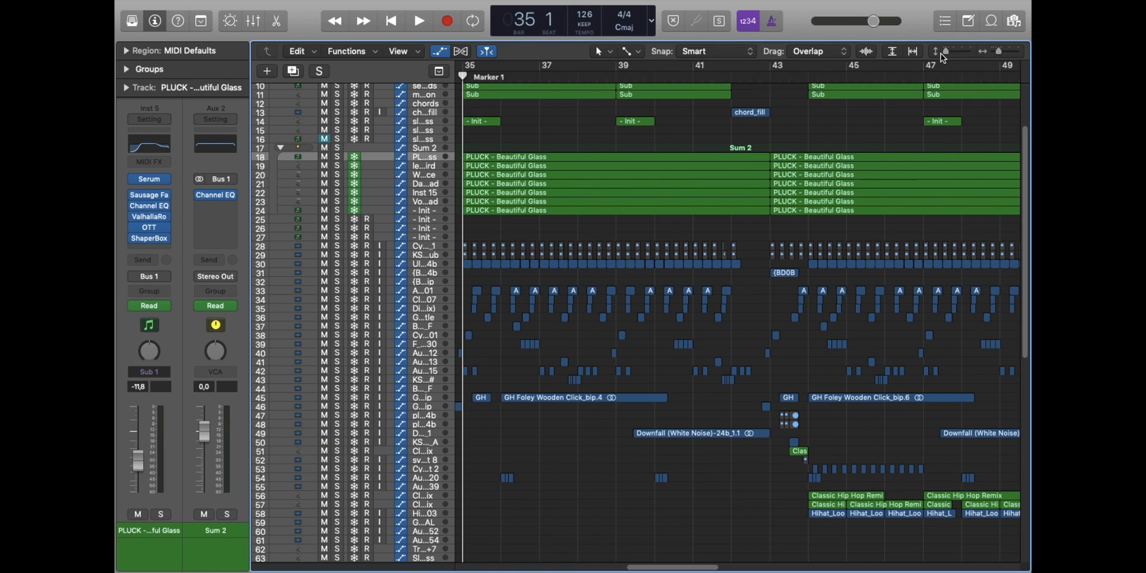
pyautogui.moveTo(948, 53); pyautogui.dragTo(957, 55)
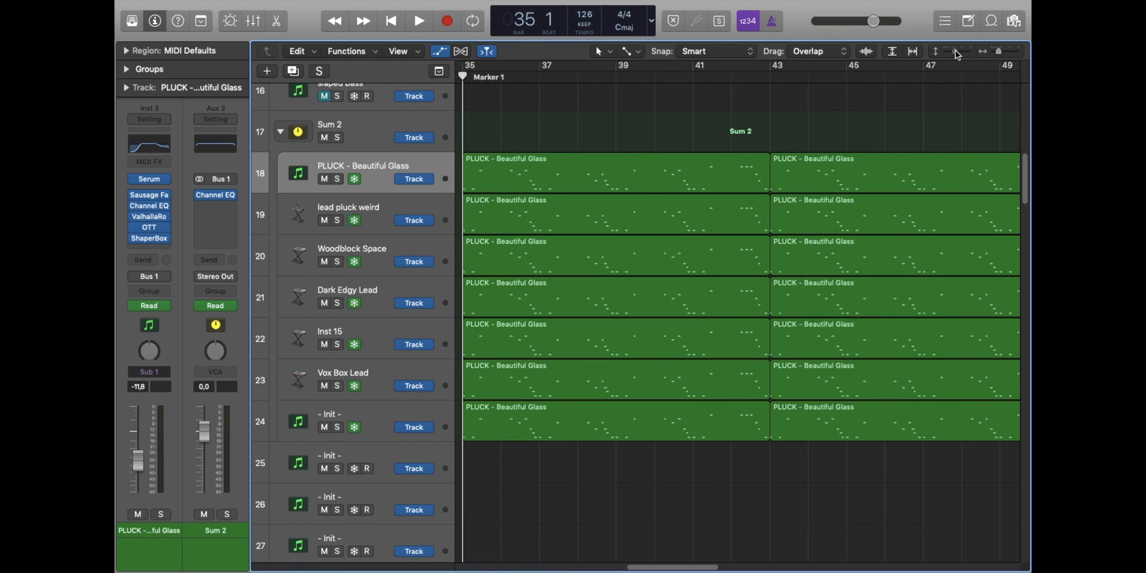
pyautogui.press('s')
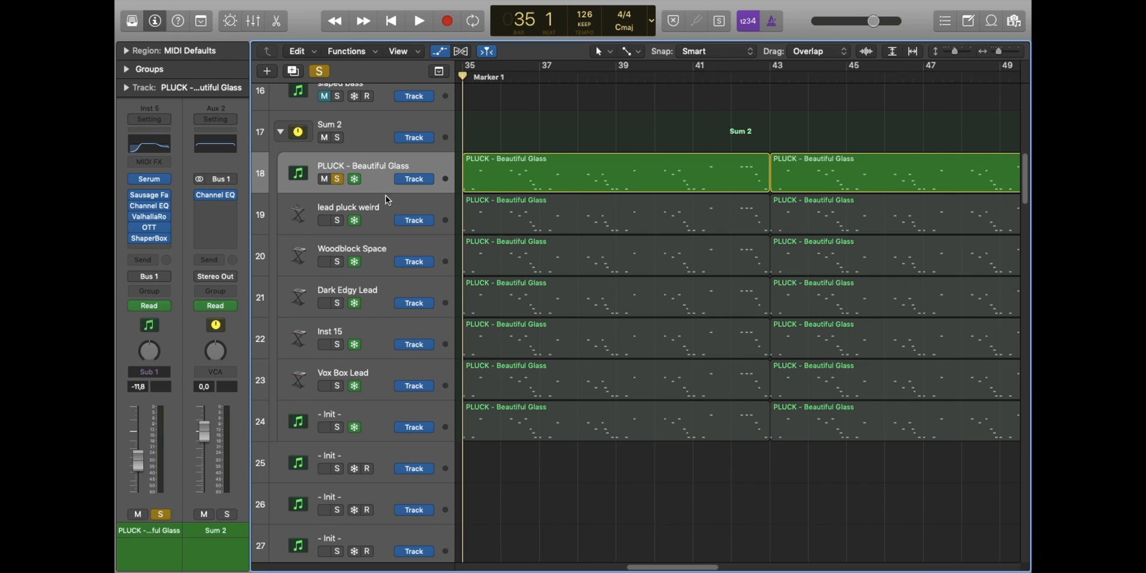
pyautogui.click(367, 134)
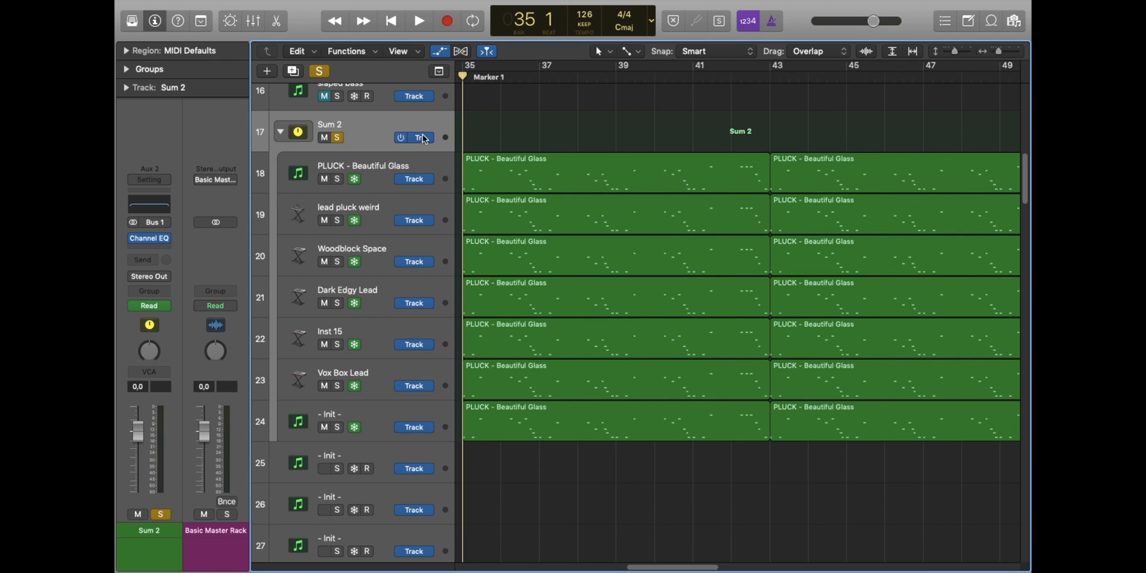
# Step: Show track automation and display the Sum 2 stack's High Cut Frequency curve, covering bars 35 to 49
pyautogui.press('a')
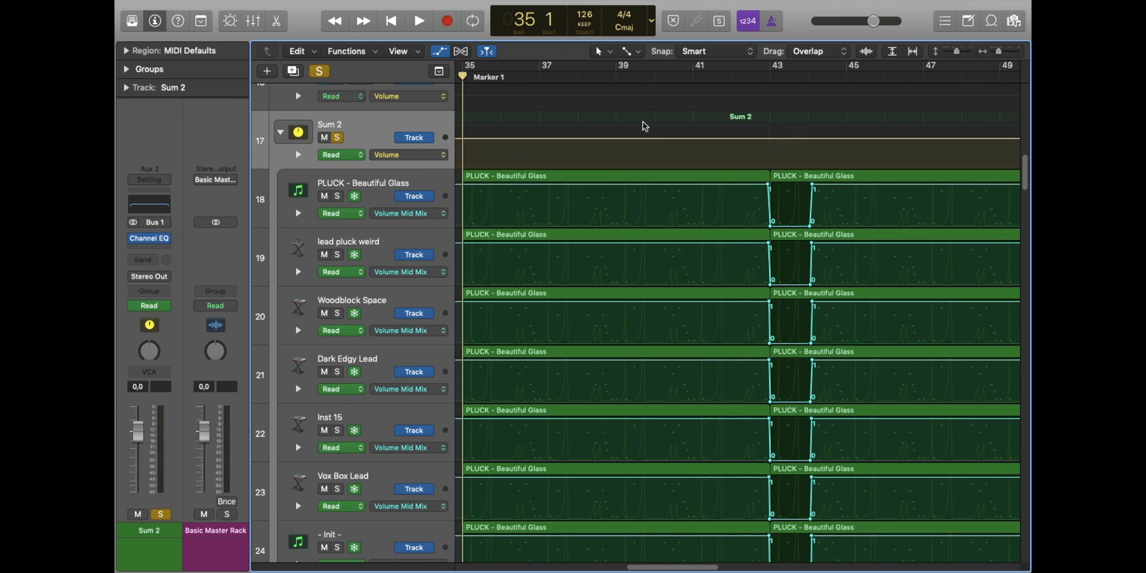
pyautogui.click(388, 155)
pyautogui.click(454, 172)
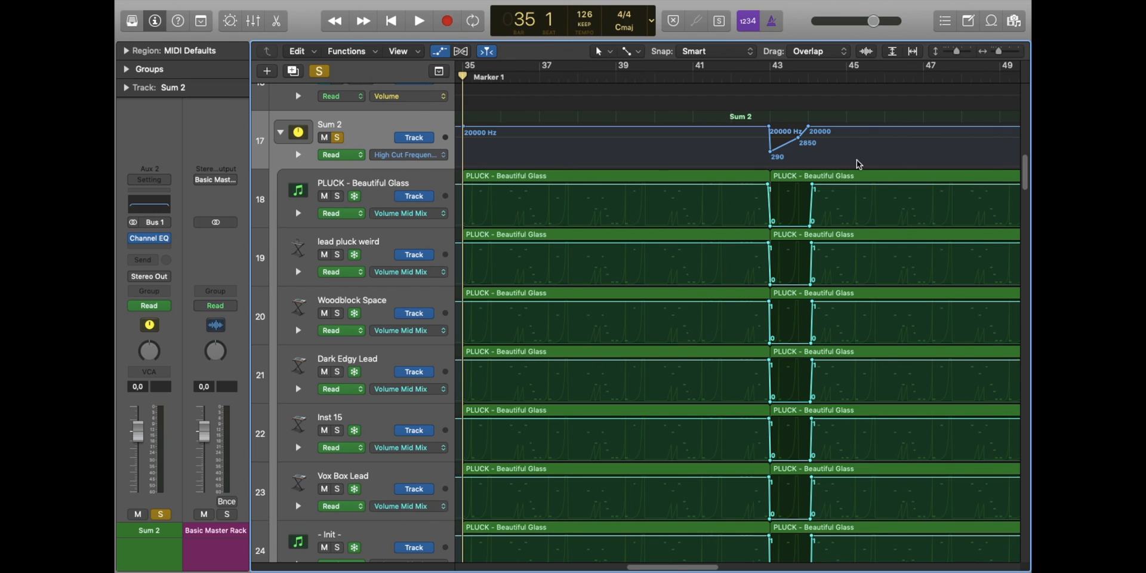
pyautogui.click(1003, 55)
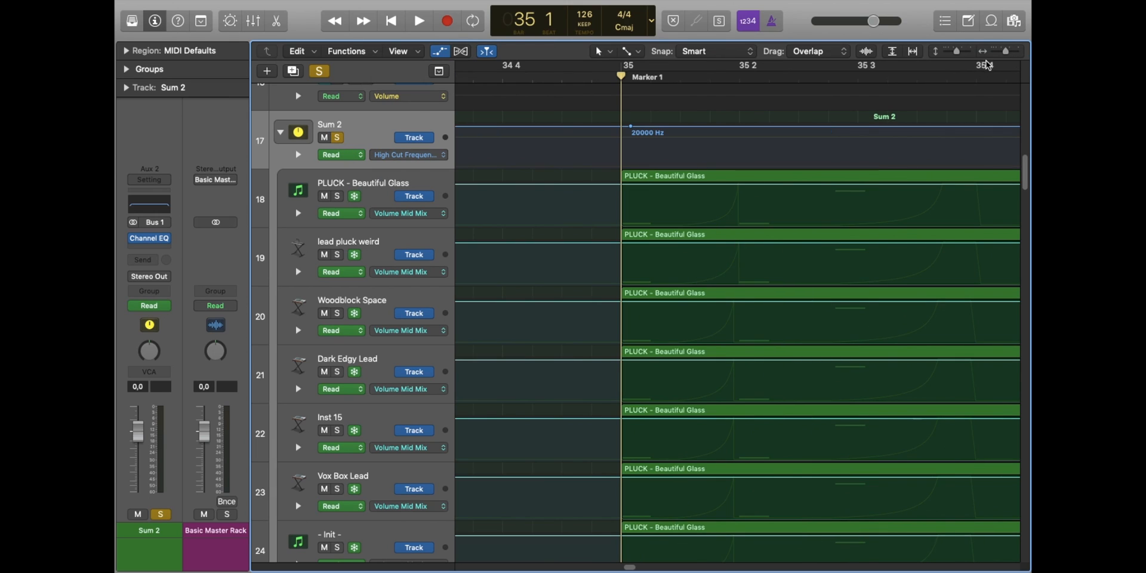
pyautogui.moveTo(1006, 52); pyautogui.dragTo(997, 51)
pyautogui.click(703, 210)
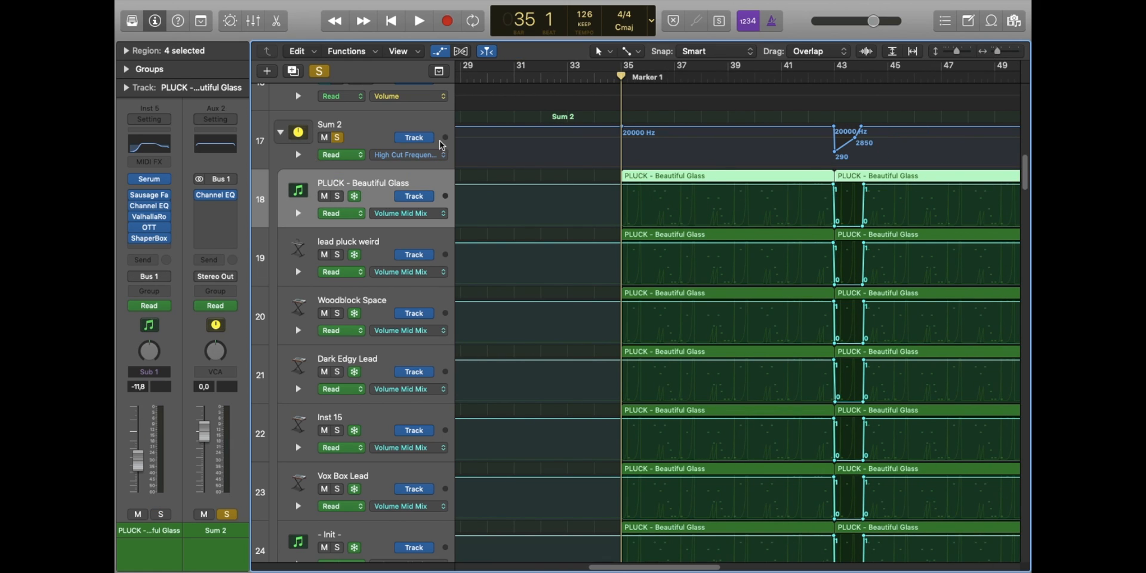
pyautogui.click(383, 131)
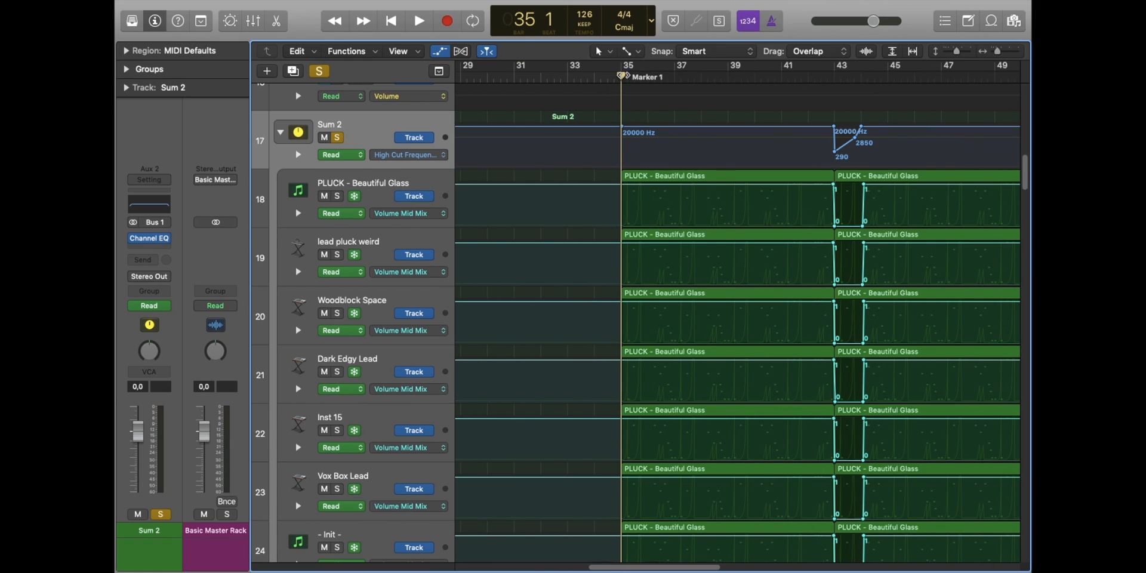
pyautogui.moveTo(624, 76)
pyautogui.mouseDown()
pyautogui.moveTo(648, 77)
pyautogui.moveTo(618, 77)
pyautogui.mouseUp()
# Step: Solo PLUCK - Beautiful Glass instead of Sum 2 and display its ValhallaRoom mix automation close up at bar 35
pyautogui.click(378, 183)
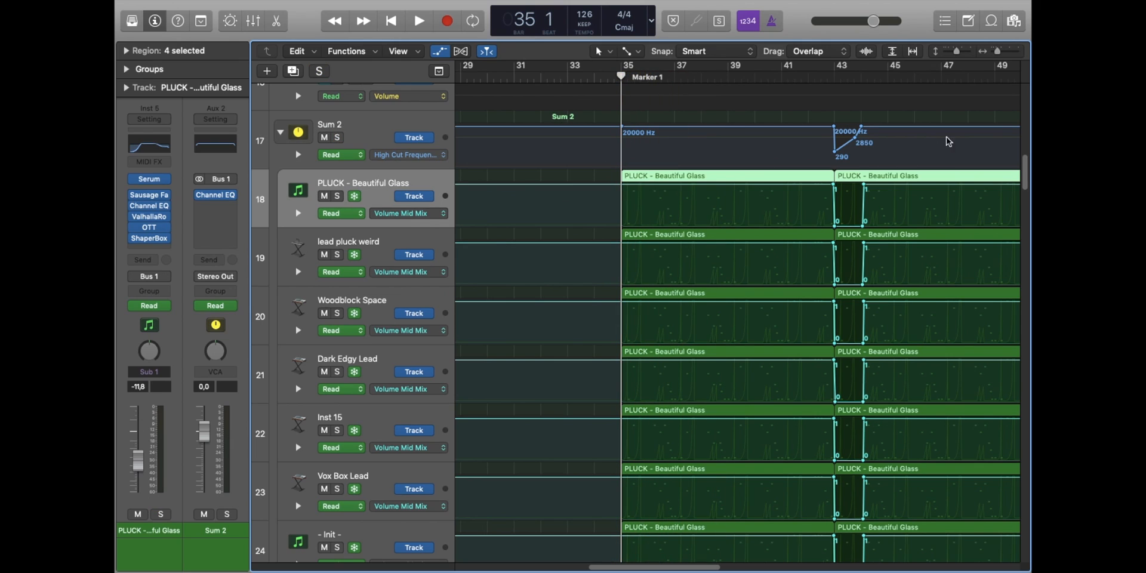
pyautogui.press('s')
pyautogui.click(425, 213)
pyautogui.click(446, 199)
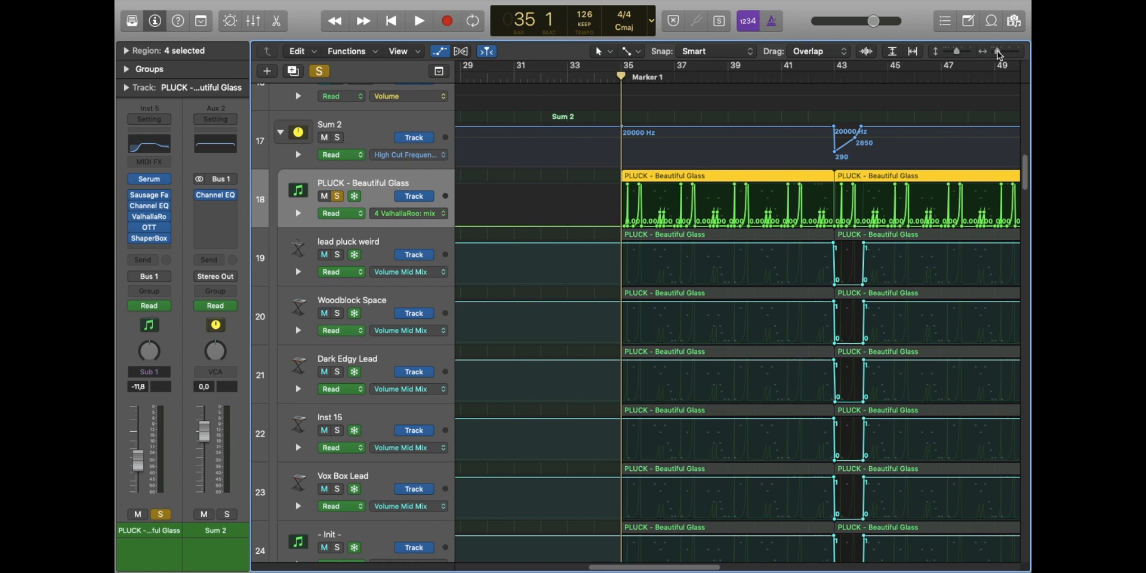
pyautogui.moveTo(998, 51); pyautogui.dragTo(1004, 52)
pyautogui.scroll(-1, 779, 316)
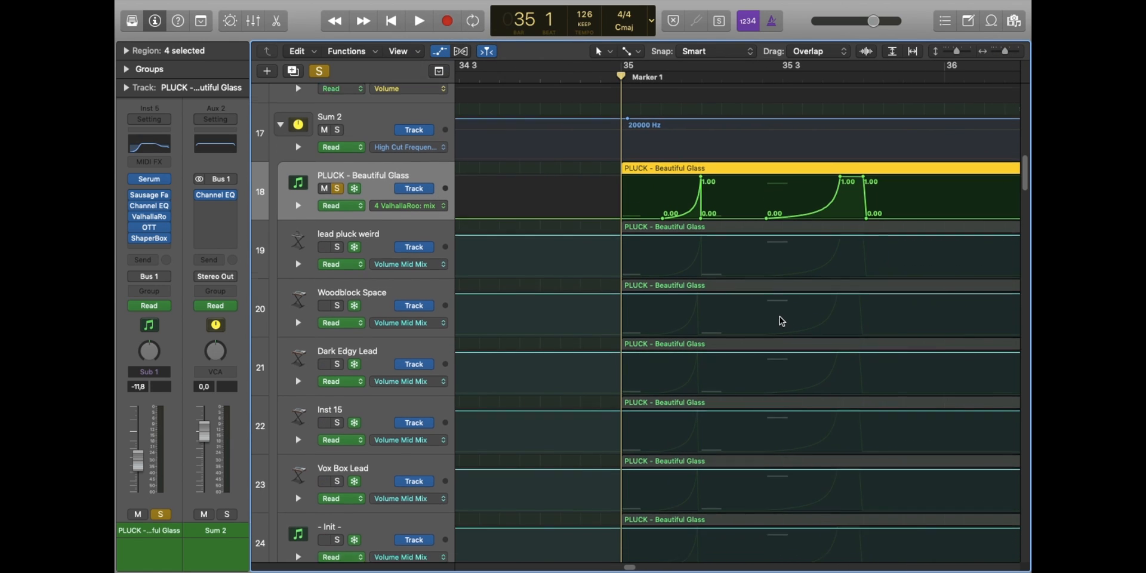
pyautogui.scroll(-5, 782, 321)
pyautogui.scroll(6, 824, 294)
pyautogui.scroll(-2, 834, 402)
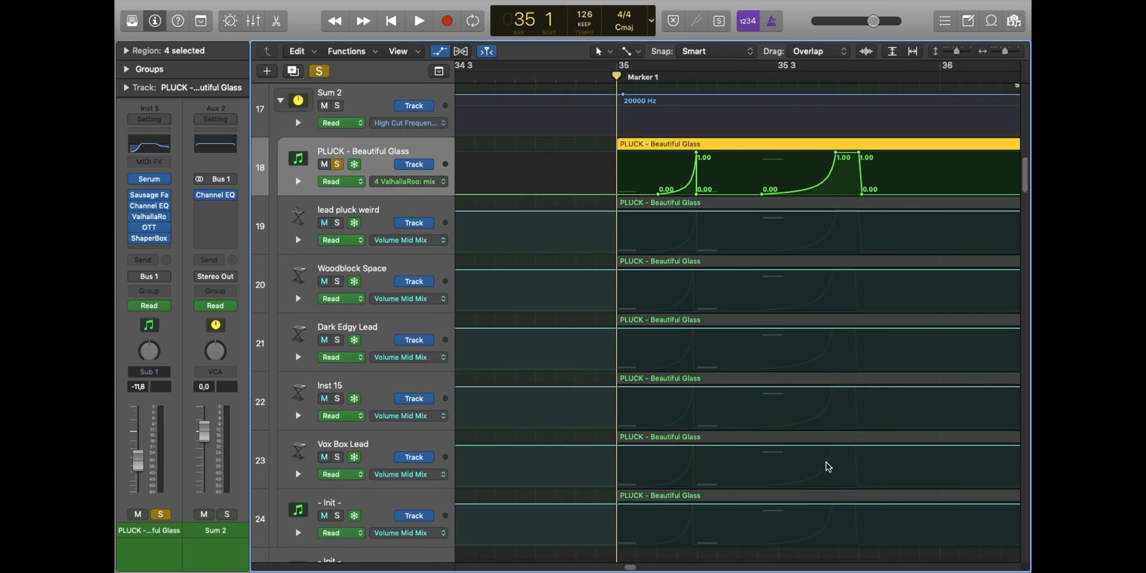
# Step: Solo all seven Sum 2 pluck layers, bring the automation back into view and play them from bar 35
pyautogui.scroll(-1, 828, 466)
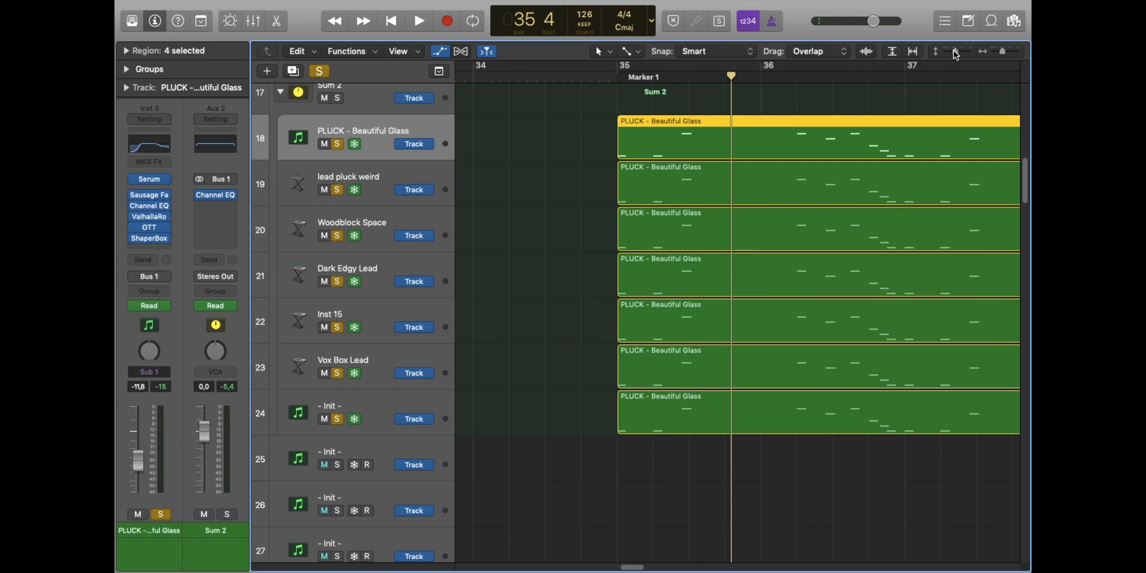
pyautogui.press('a')
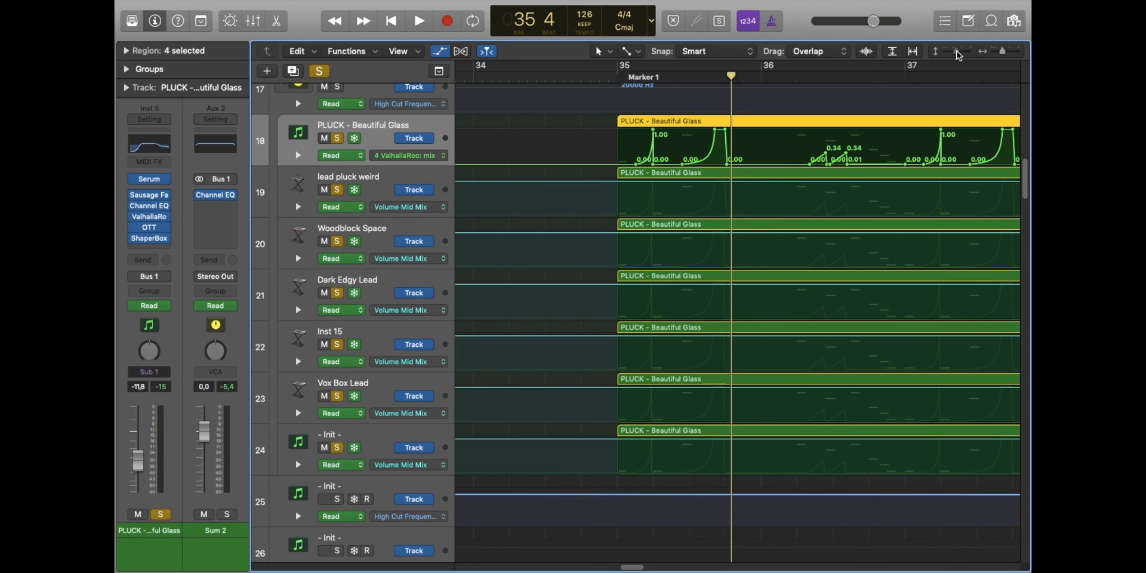
pyautogui.press('space')
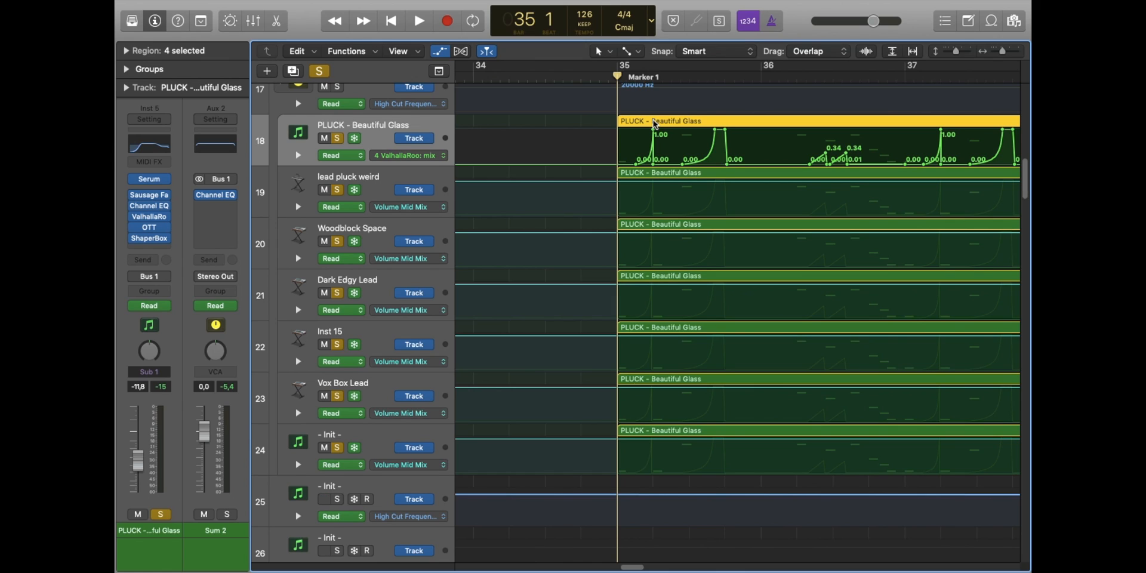
pyautogui.press('space')
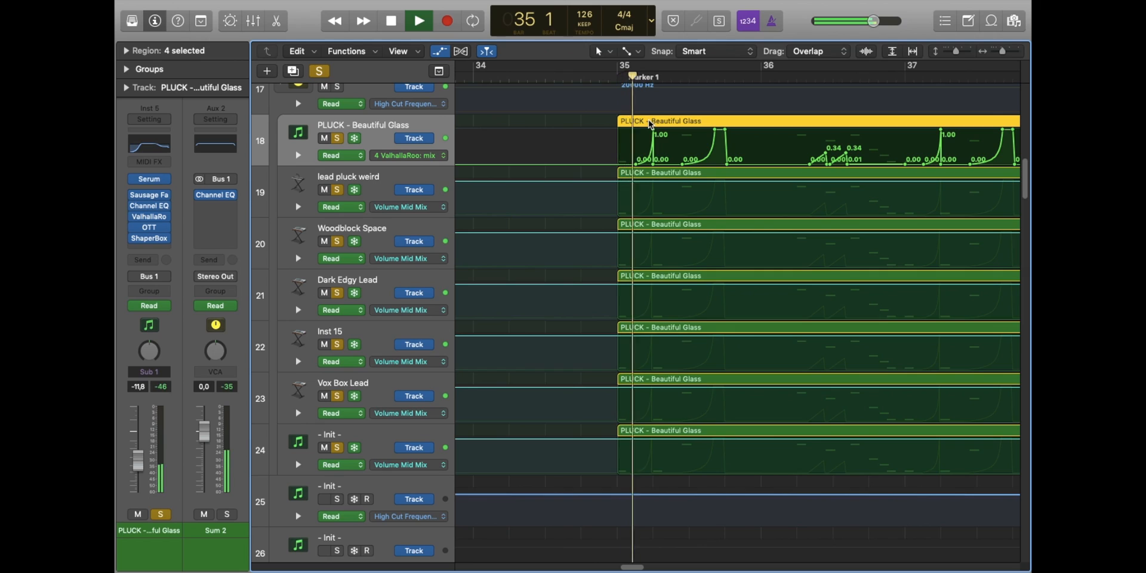
pyautogui.press('space')
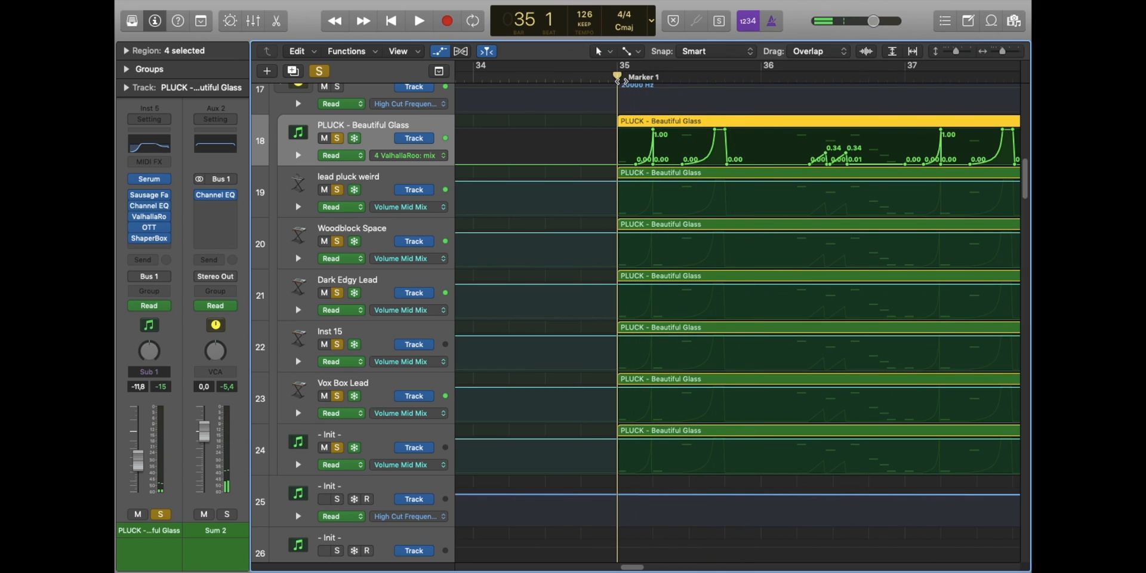
# Step: Play the soloed pluck layers through the second reverb mix swell in bar 35 and hide the automation lanes
pyautogui.moveTo(1006, 49); pyautogui.dragTo(1008, 49)
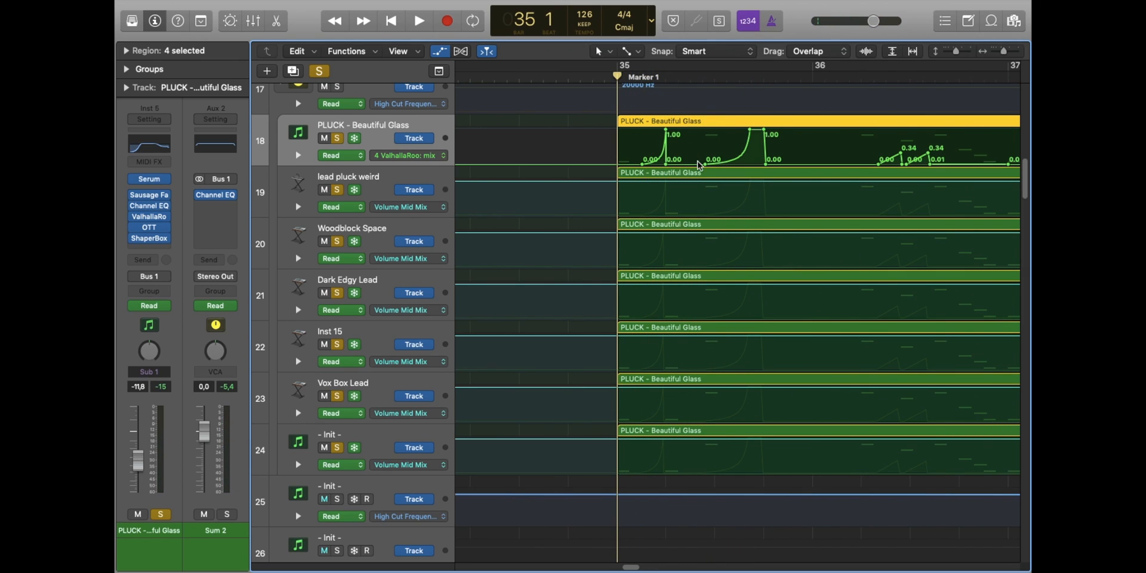
pyautogui.moveTo(686, 76)
pyautogui.mouseDown()
pyautogui.moveTo(747, 77)
pyautogui.moveTo(702, 77)
pyautogui.mouseUp()
pyautogui.press('space')
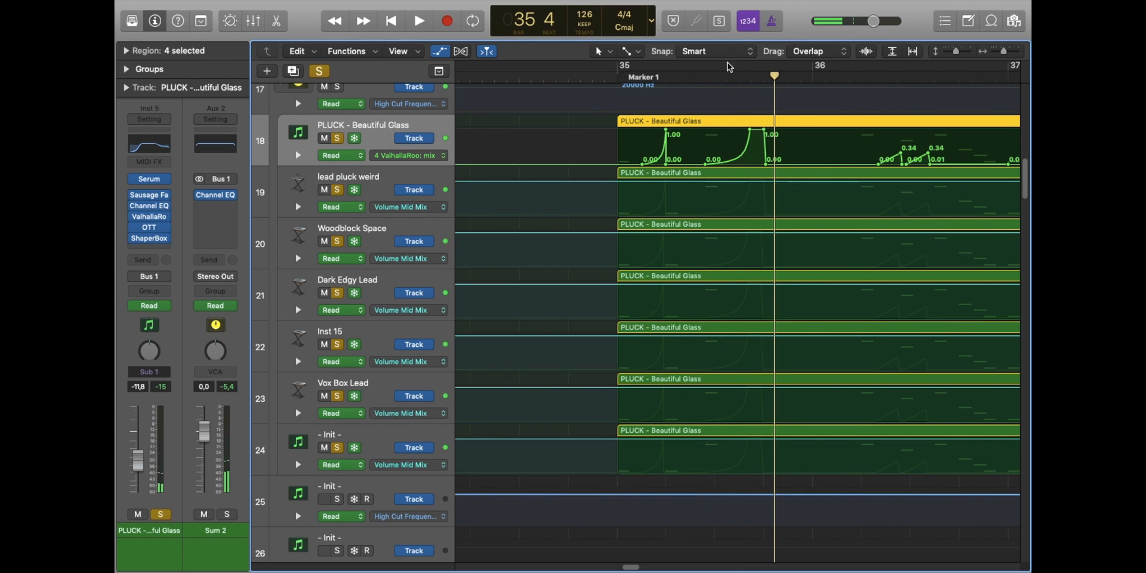
pyautogui.click(950, 54)
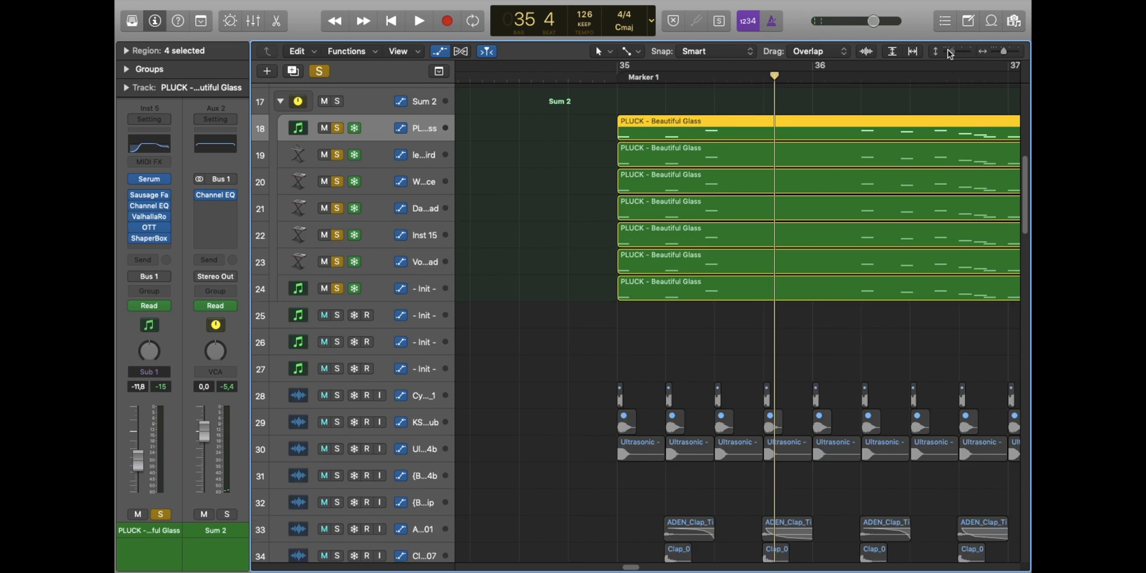
# Step: Clear the pluck layers' solo and display PLUCK - Beautiful Glass's ValhallaRoom mix automation across bars 36 to 38
pyautogui.moveTo(950, 54); pyautogui.dragTo(922, 52)
pyautogui.scroll(5, 801, 105)
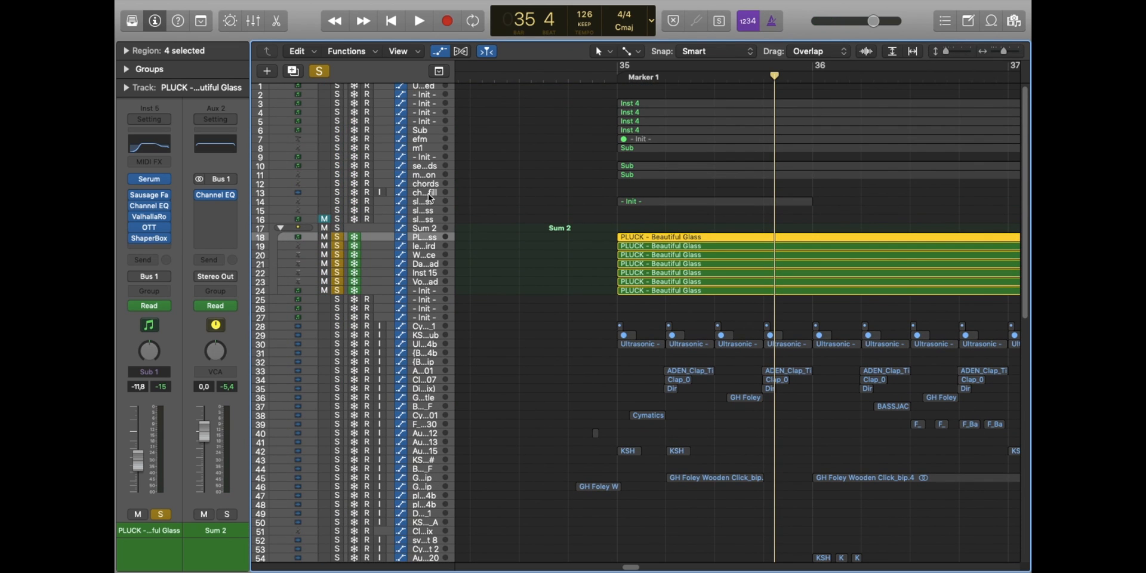
pyautogui.click(431, 202)
pyautogui.press('space')
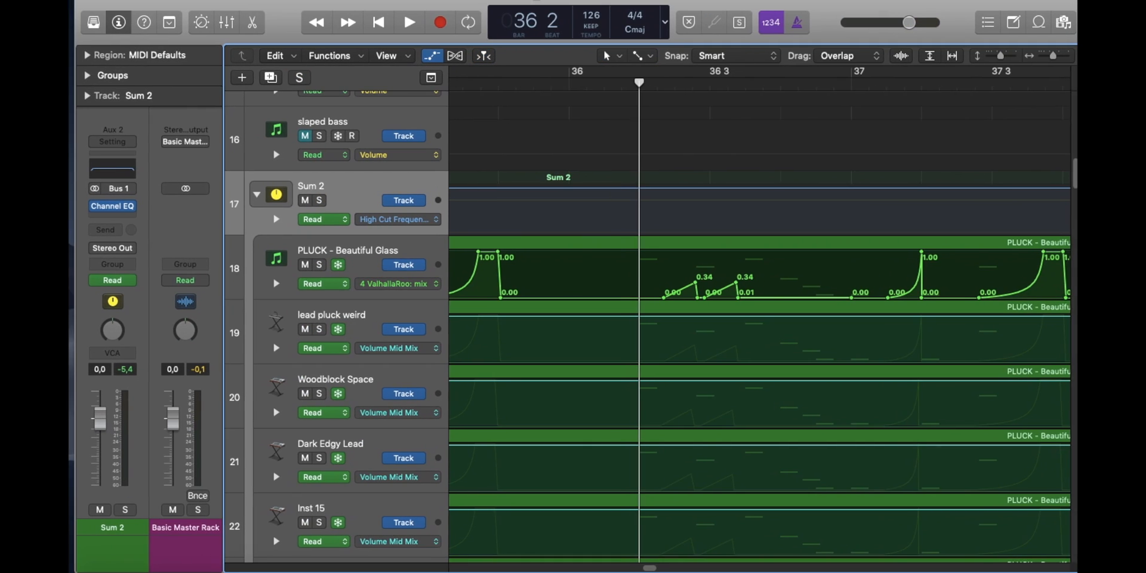
pyautogui.click(358, 254)
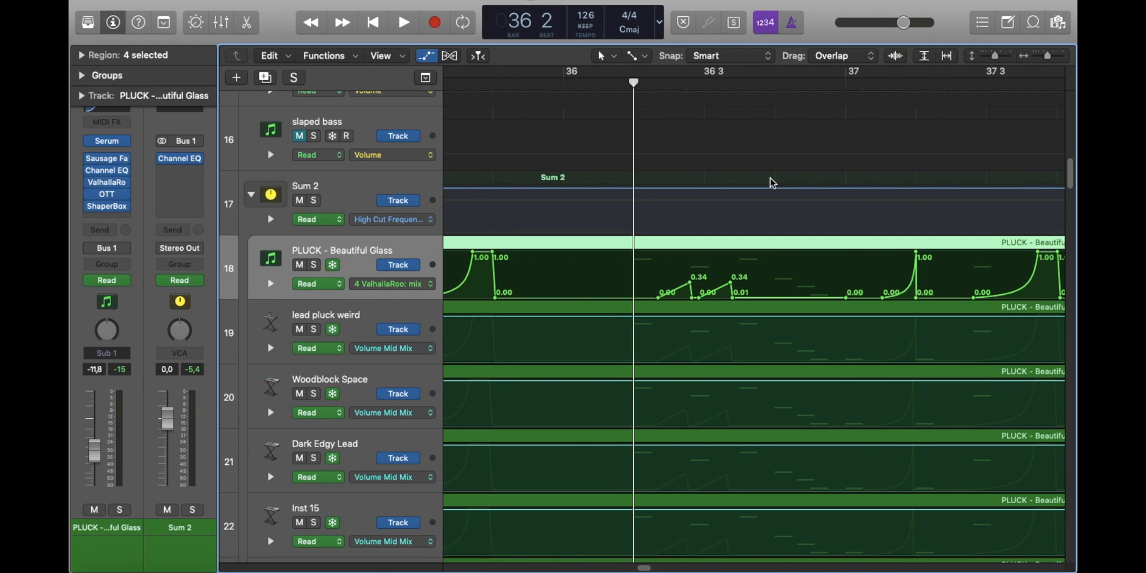
pyautogui.moveTo(1044, 53); pyautogui.dragTo(1043, 53)
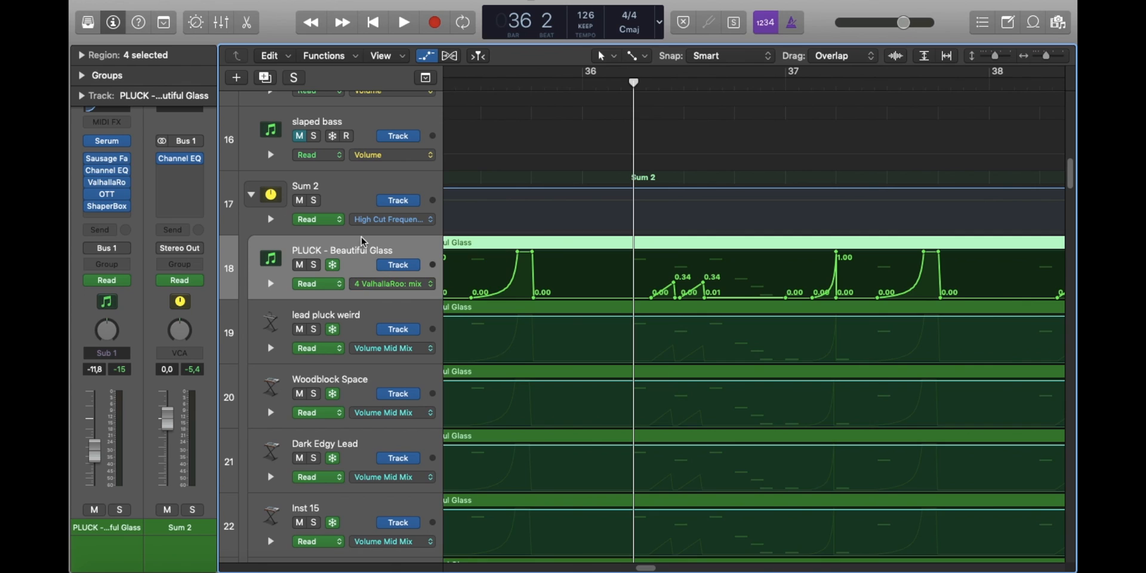
# Step: Solo the Sum 2 stack, play it into bar 37 and bring the automation from bars 31 to 45 into view
pyautogui.press('s')
pyautogui.press('space')
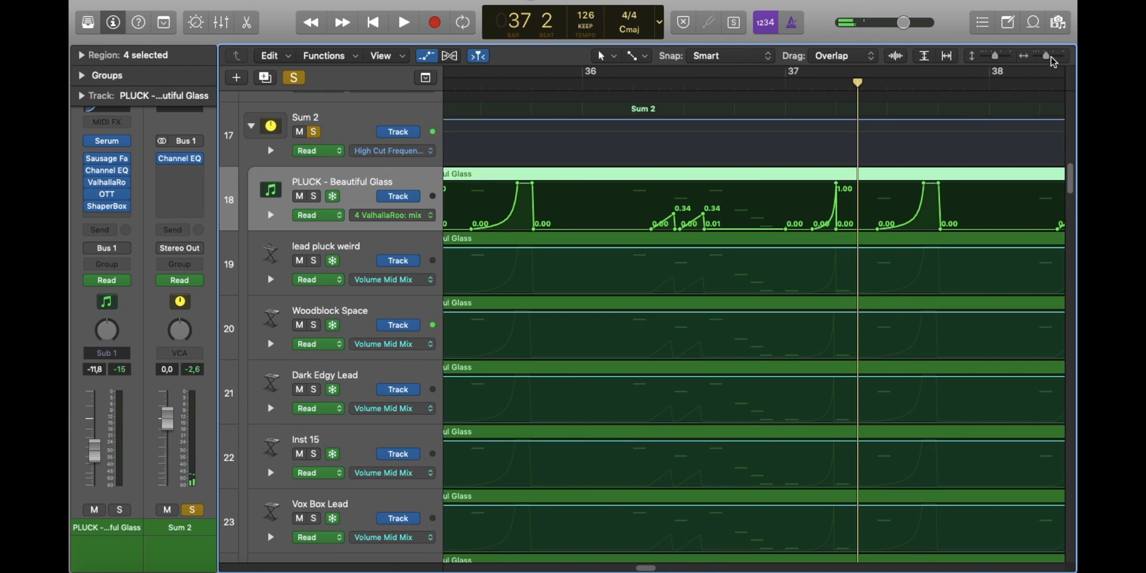
pyautogui.moveTo(1051, 59); pyautogui.dragTo(1040, 57)
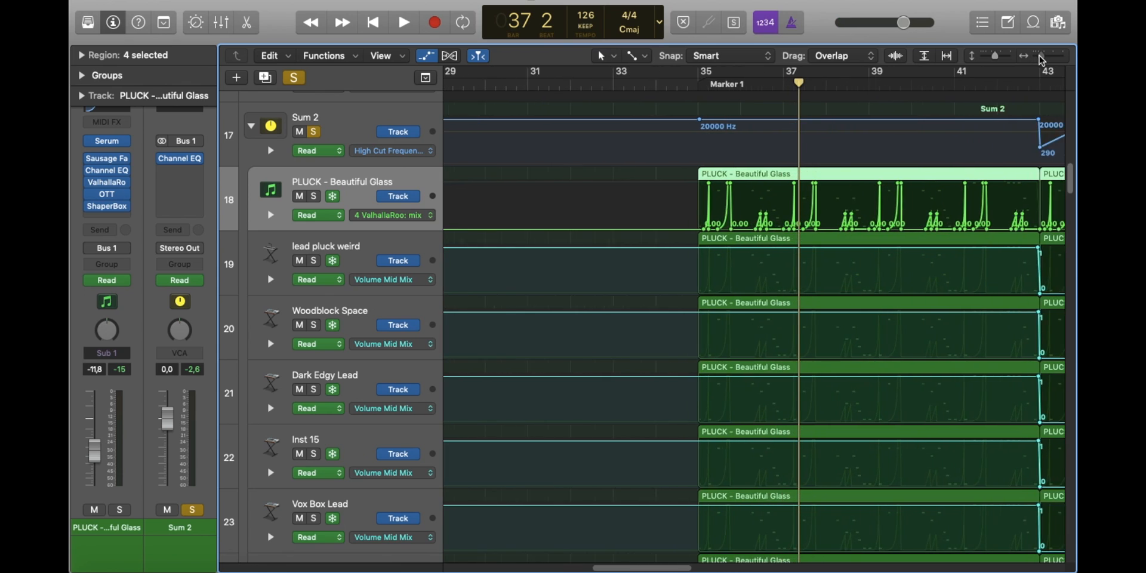
pyautogui.hscroll(5, 656, 209)
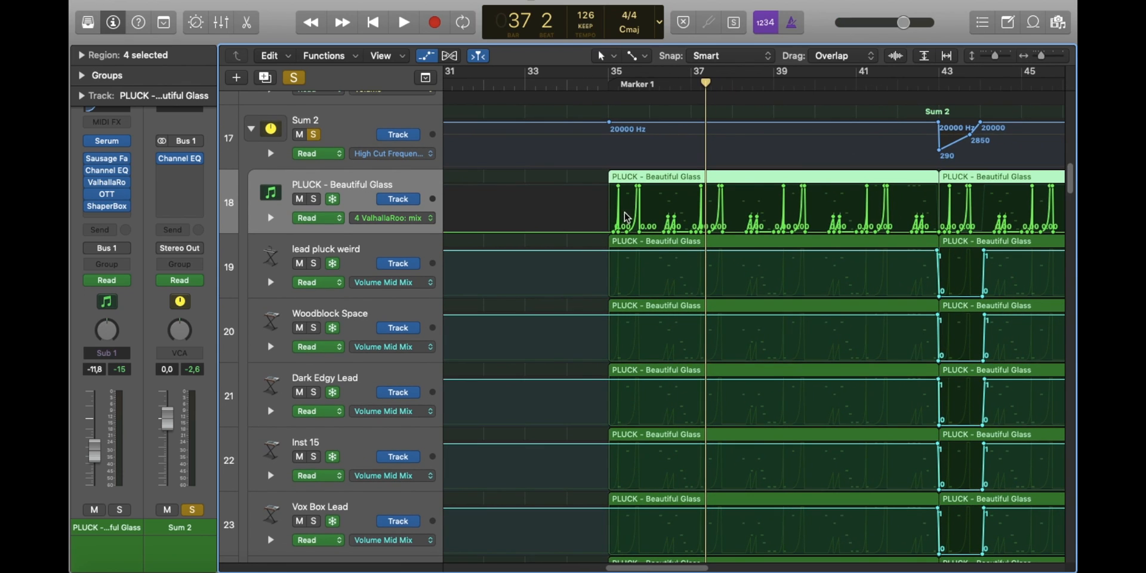
# Step: Play the soloed Sum 2 stack from bar 36 through the following reverb mix swells
pyautogui.scroll(-1, 625, 217)
pyautogui.moveTo(629, 85); pyautogui.dragTo(659, 85)
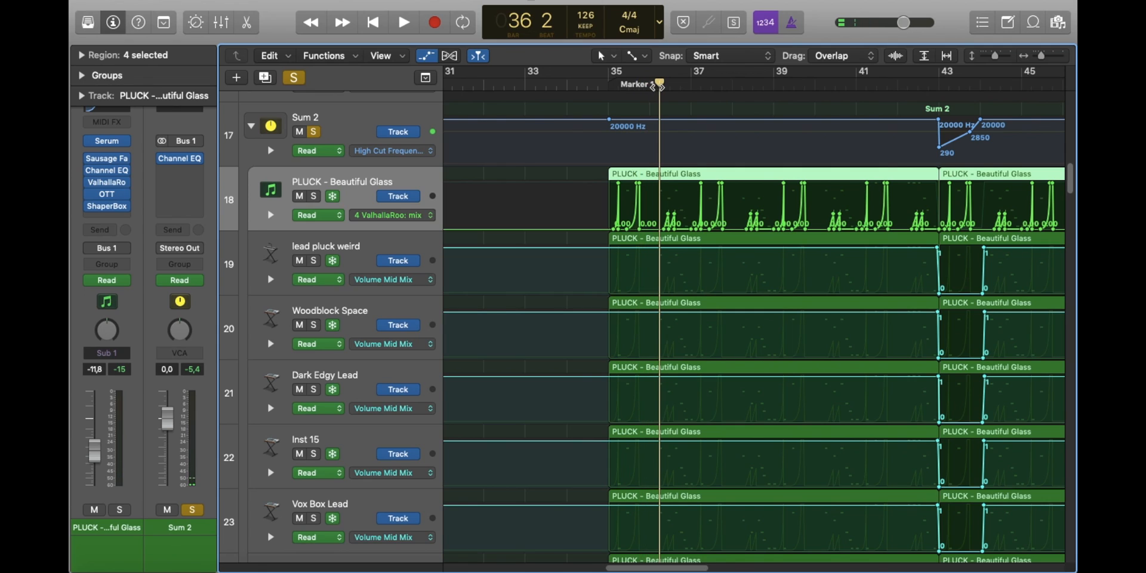
pyautogui.press('space')
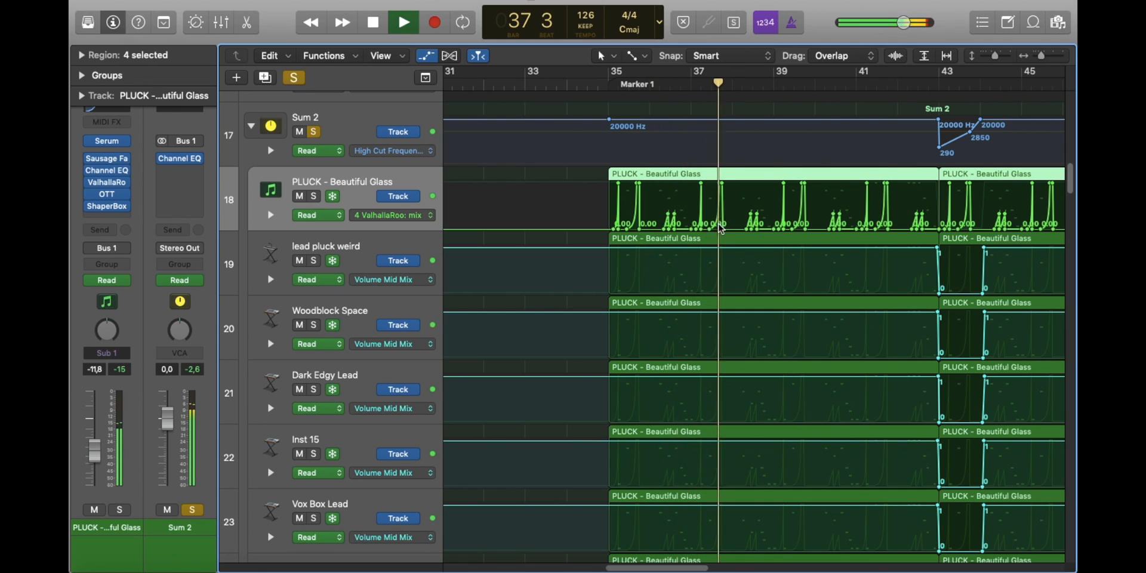
pyautogui.press('space')
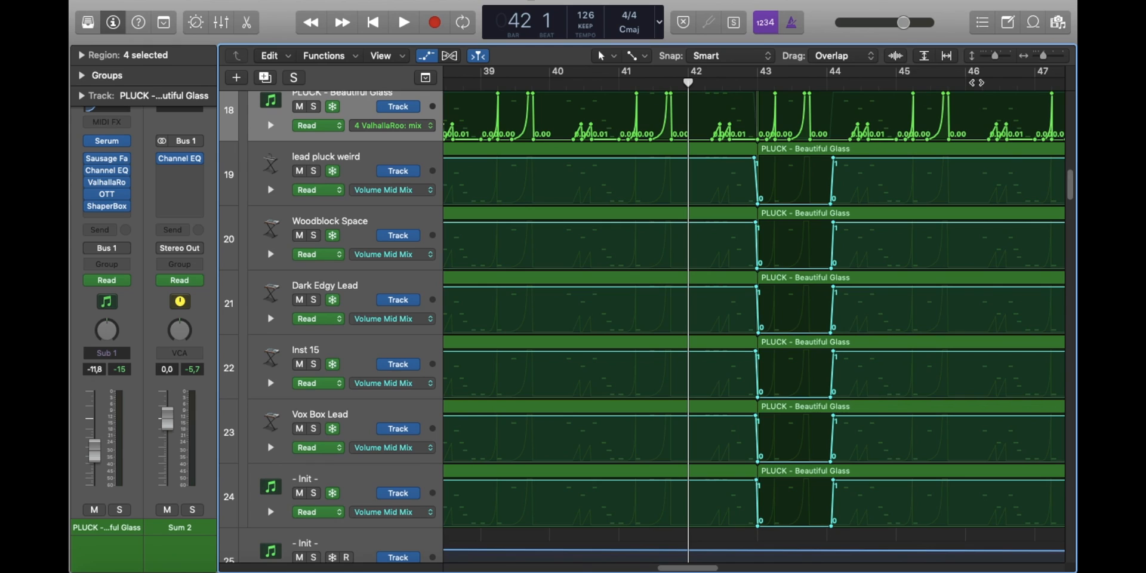
# Step: Play the full mix from bar 42 through the layers' volume mix cut in bar 43
pyautogui.moveTo(1045, 55); pyautogui.dragTo(1043, 57)
pyautogui.press('space')
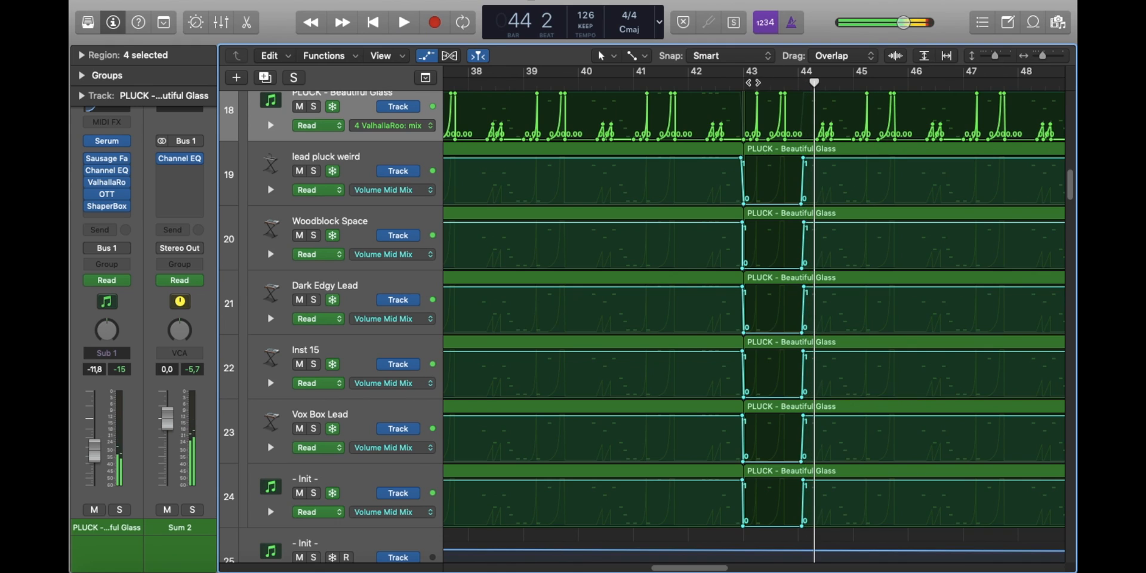
pyautogui.press('space')
# Step: Return the playhead to bar 43 and display the Volume Mid Mix automation on PLUCK - Beautiful Glass
pyautogui.click(742, 85)
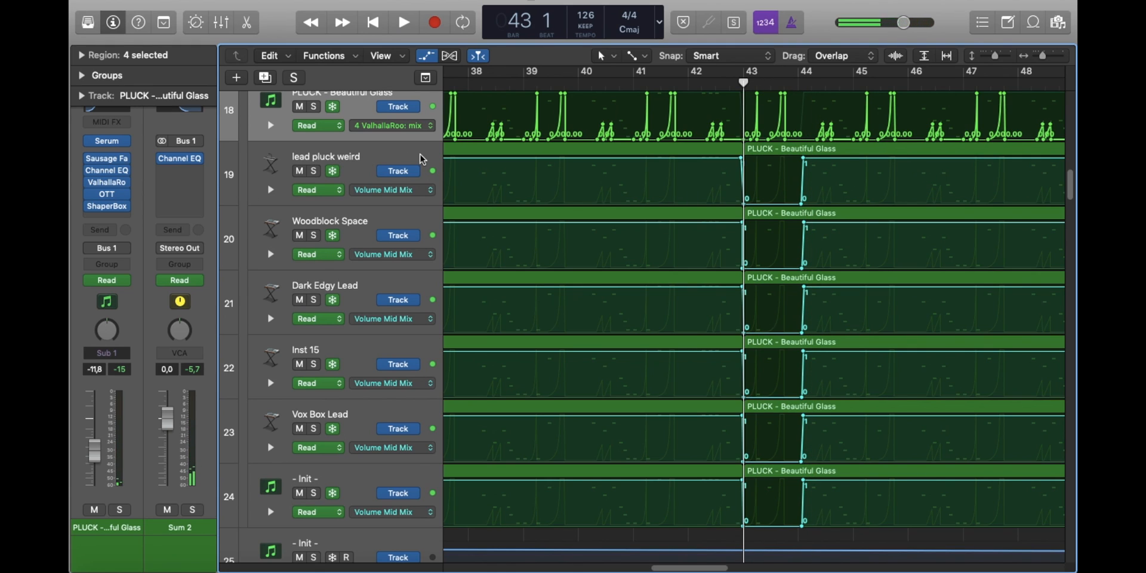
pyautogui.scroll(2, 421, 158)
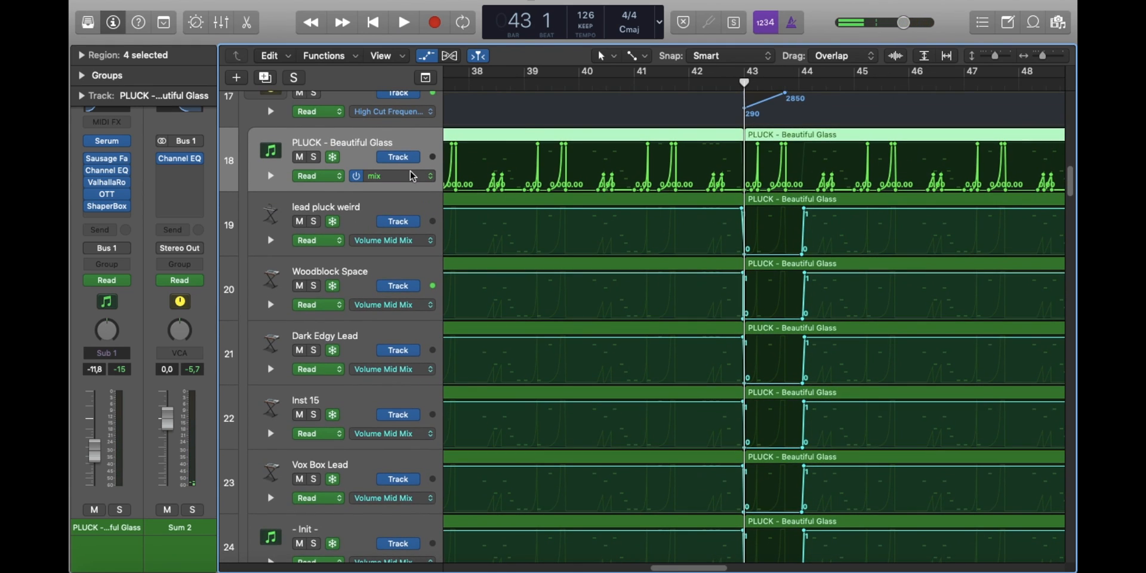
pyautogui.click(409, 173)
pyautogui.click(422, 182)
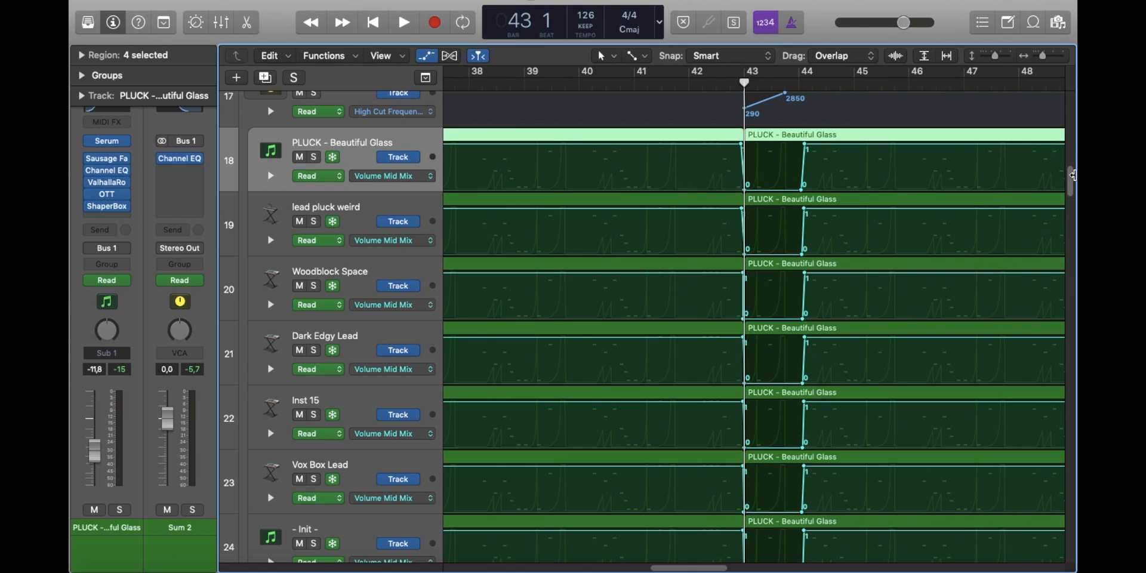
# Step: Solo PLUCK - Beautiful Glass and play bar 43, where its Volume Mid Mix curve dips
pyautogui.press('s')
pyautogui.moveTo(1044, 57); pyautogui.dragTo(1047, 57)
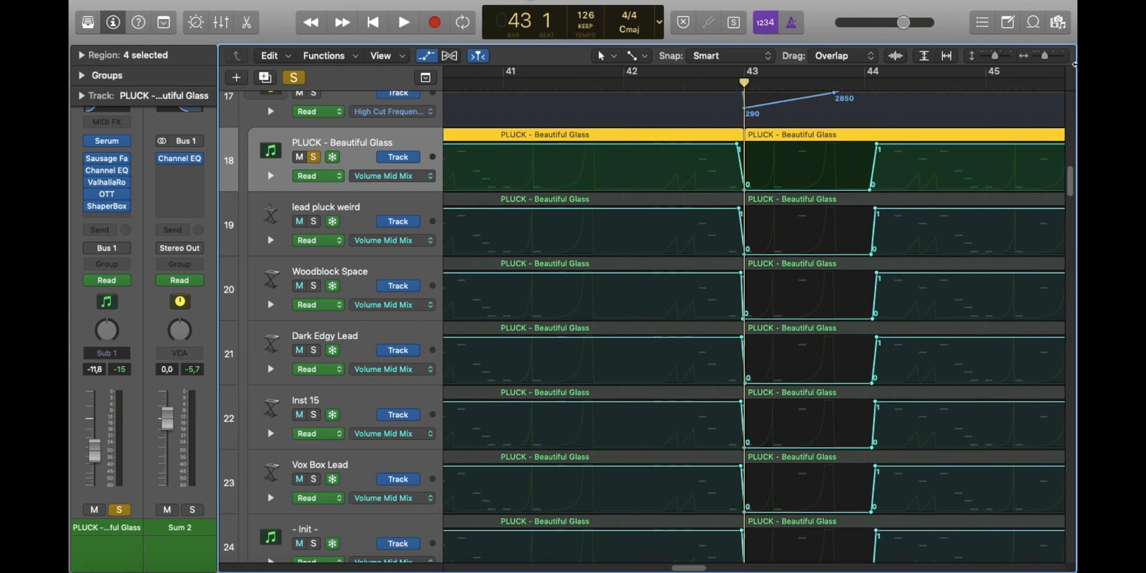
pyautogui.press('space')
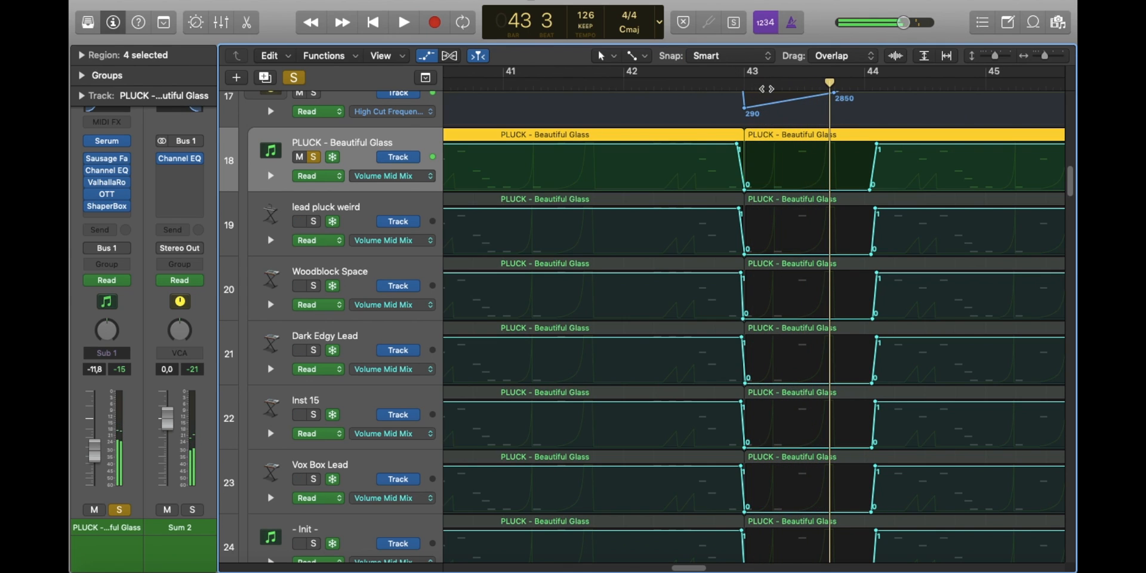
pyautogui.press('space')
# Step: Solo Sum 2 instead, examine its High Cut Frequency curve close up and play the sweep in bar 43
pyautogui.scroll(-1, 811, 158)
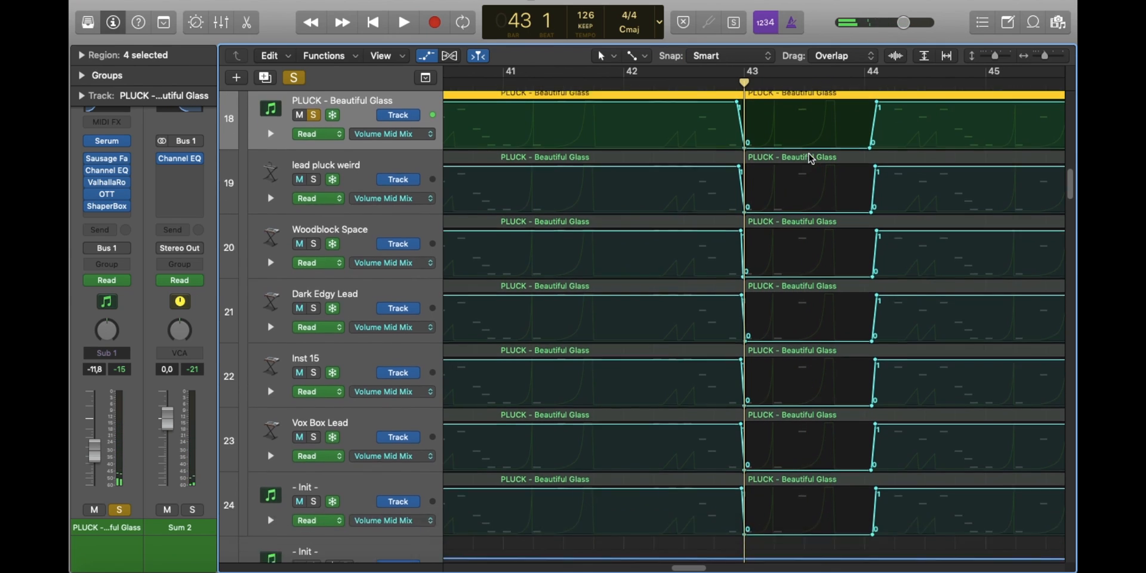
pyautogui.scroll(3, 811, 158)
pyautogui.click(480, 198)
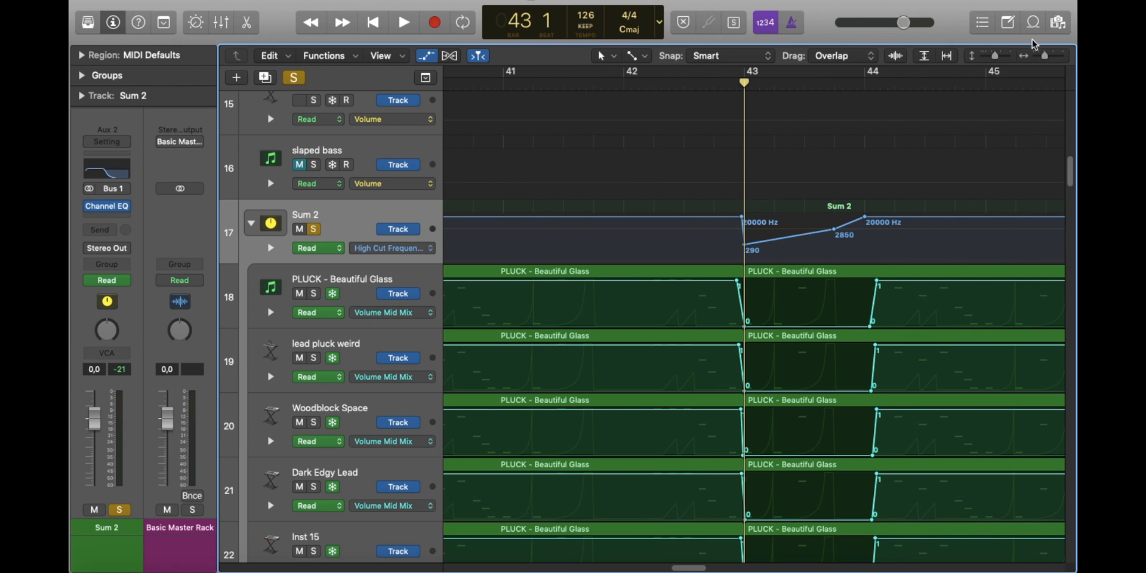
pyautogui.moveTo(1045, 56); pyautogui.dragTo(1052, 60)
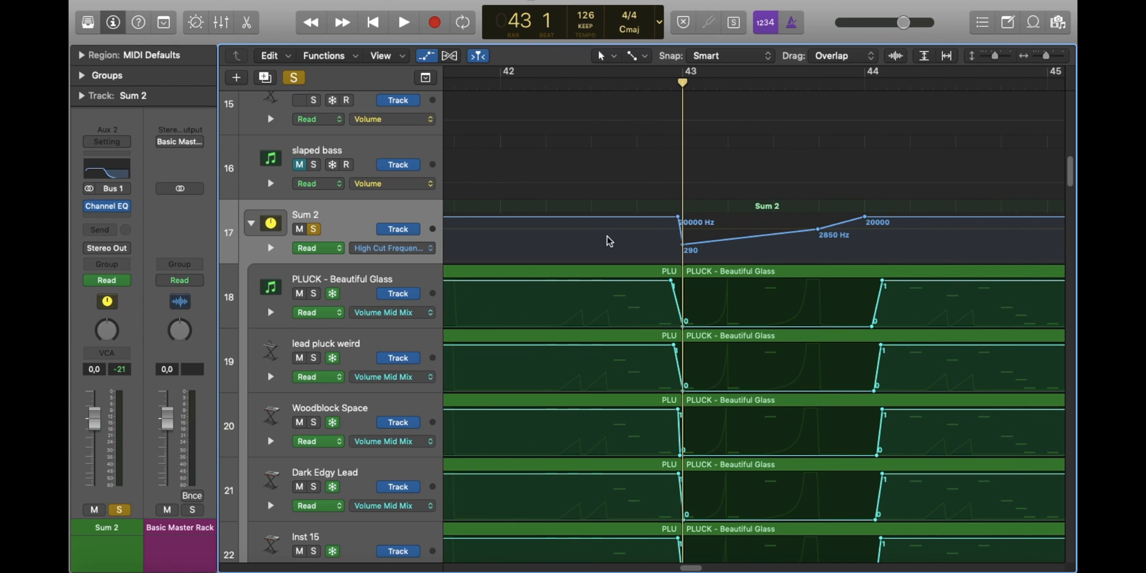
pyautogui.moveTo(995, 56); pyautogui.dragTo(998, 56)
pyautogui.moveTo(1046, 56)
pyautogui.mouseDown()
pyautogui.moveTo(1069, 60)
pyautogui.moveTo(1041, 57)
pyautogui.mouseUp()
pyautogui.press('space')
pyautogui.press('space')
# Step: Bypass Sum 2's Channel EQ and play the unsoloed mix from bar 42 to hear bar 43 without the filter
pyautogui.click(91, 205)
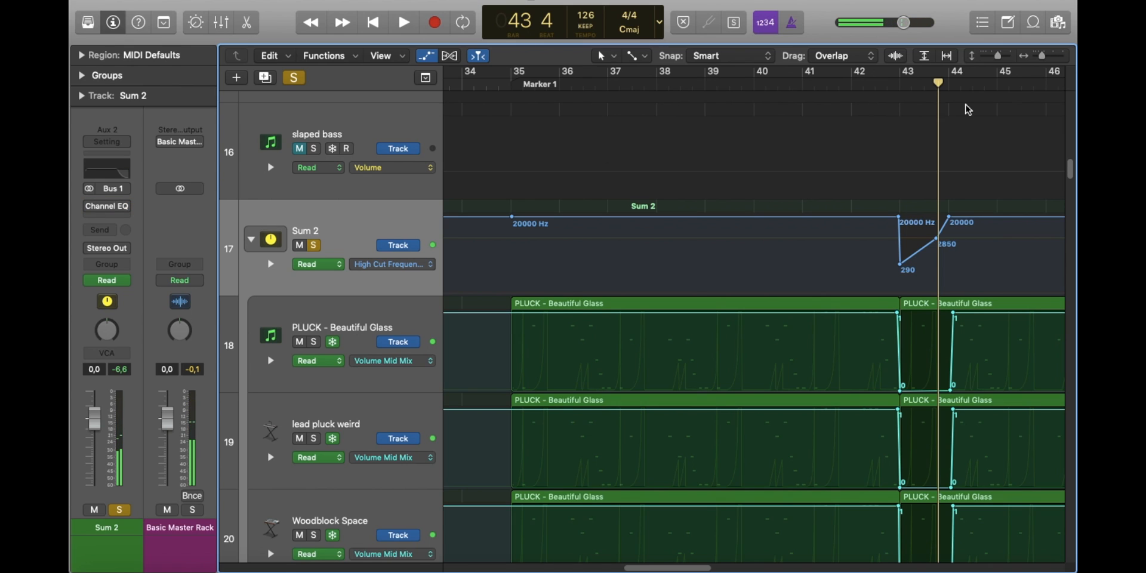
pyautogui.press('s')
pyautogui.click(863, 82)
pyautogui.press('space')
pyautogui.moveTo(1042, 55); pyautogui.dragTo(1045, 56)
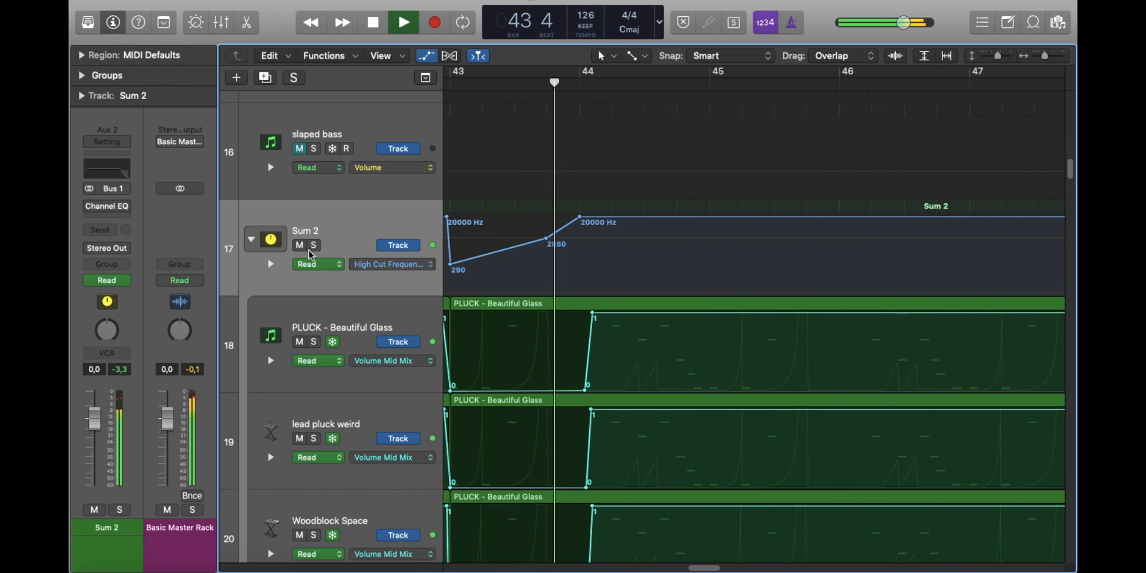
pyautogui.press('space')
# Step: Turn Sum 2's Channel EQ back on and play the full mix from just before bar 43
pyautogui.click(90, 205)
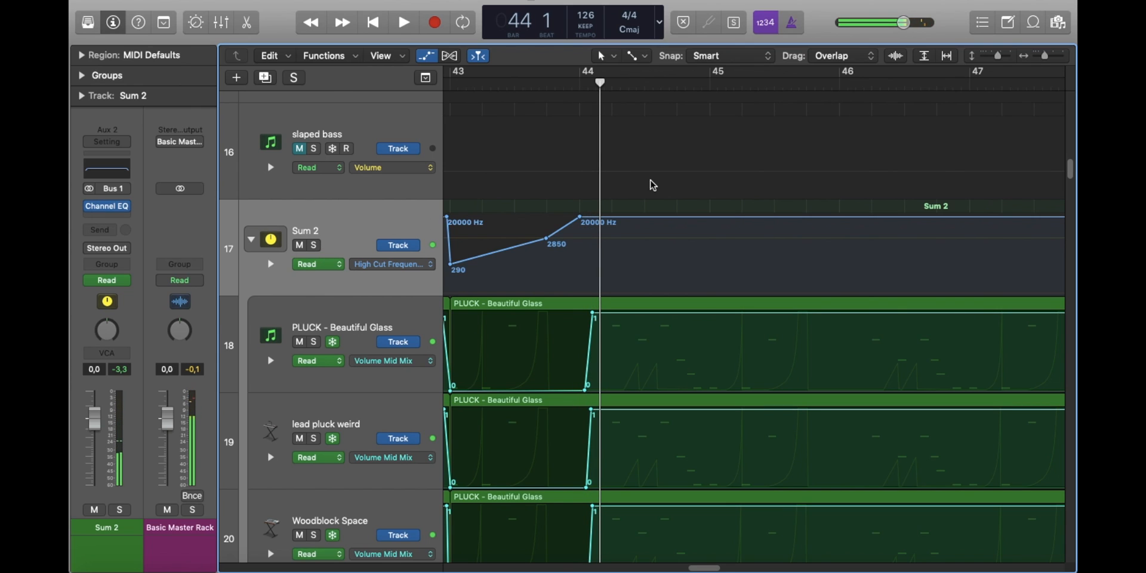
pyautogui.hscroll(-3, 609, 179)
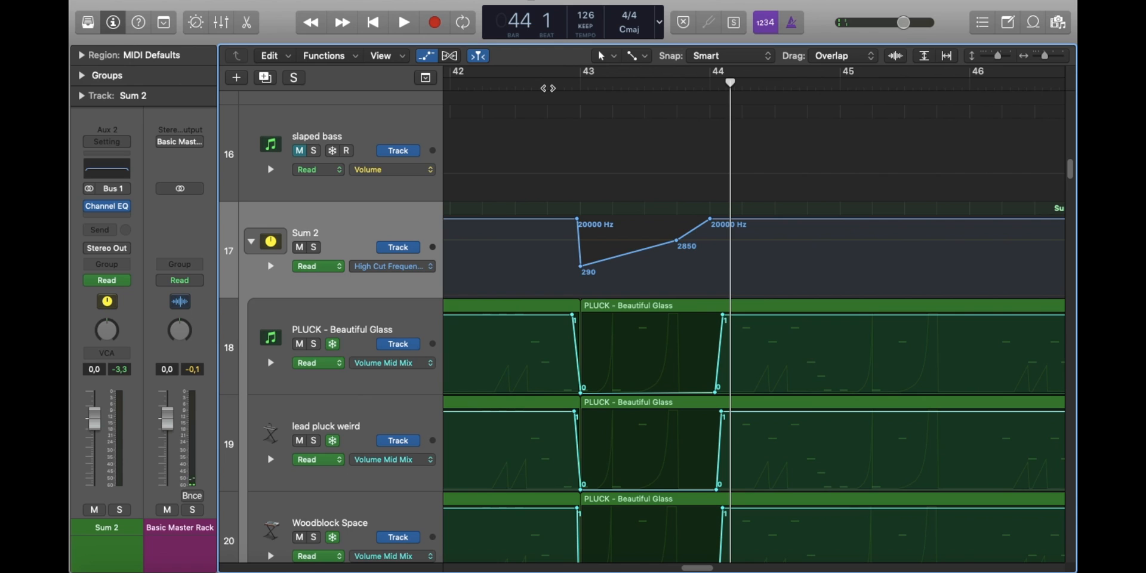
pyautogui.click(547, 88)
pyautogui.press('space')
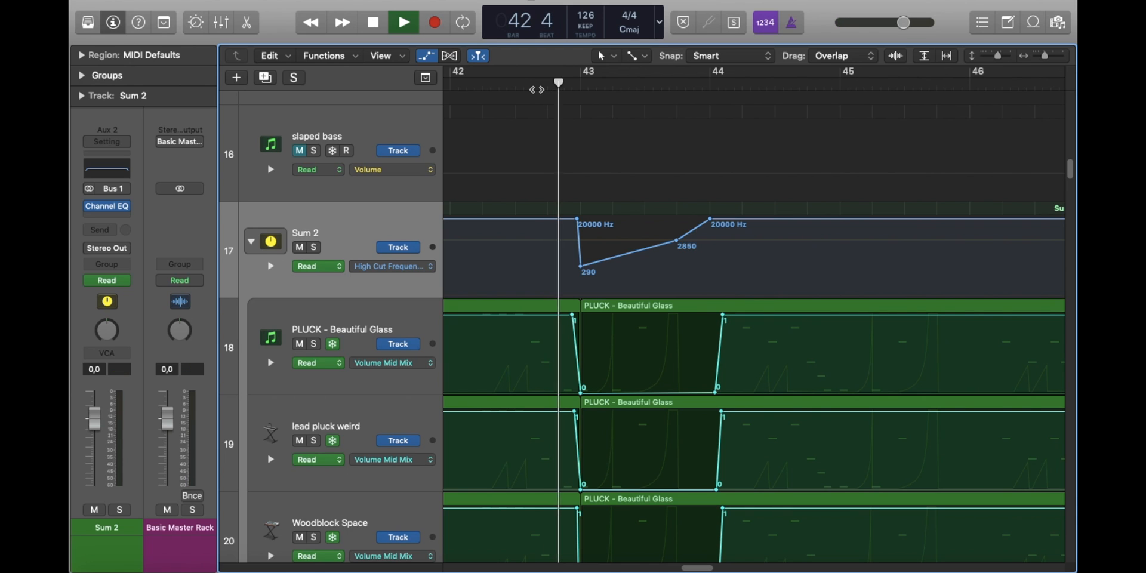
pyautogui.moveTo(1044, 56); pyautogui.dragTo(1042, 55)
# Step: Hide the automation lanes to view the regions around bar 43, stop playback and show the lanes again
pyautogui.press('super+Up')
pyautogui.press('super+Up')
pyautogui.press('super+Up')
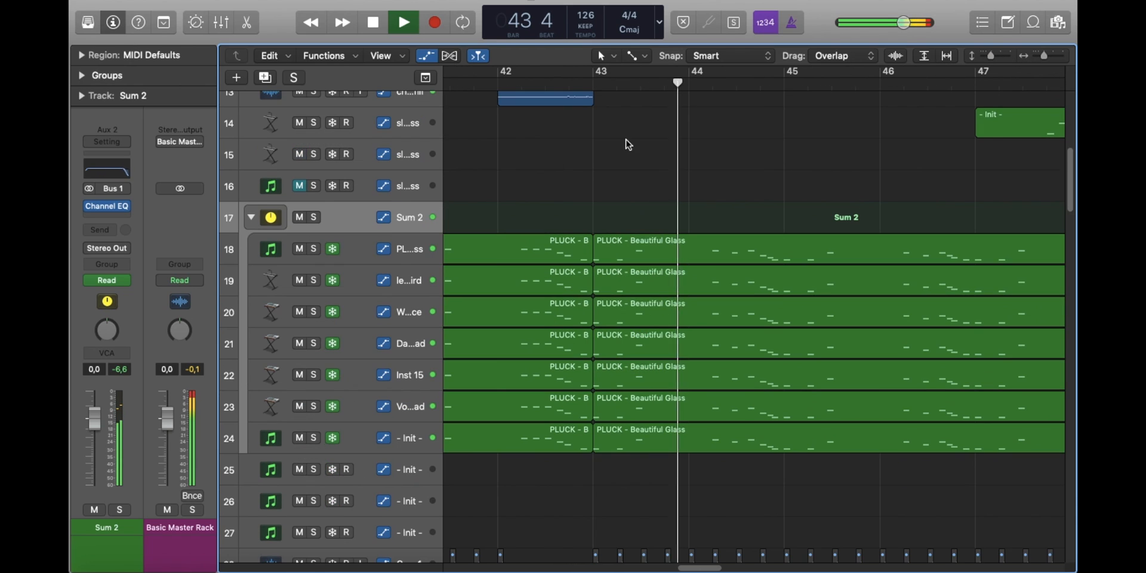
pyautogui.press('space')
pyautogui.press('super+Down')
pyautogui.press('super+Down')
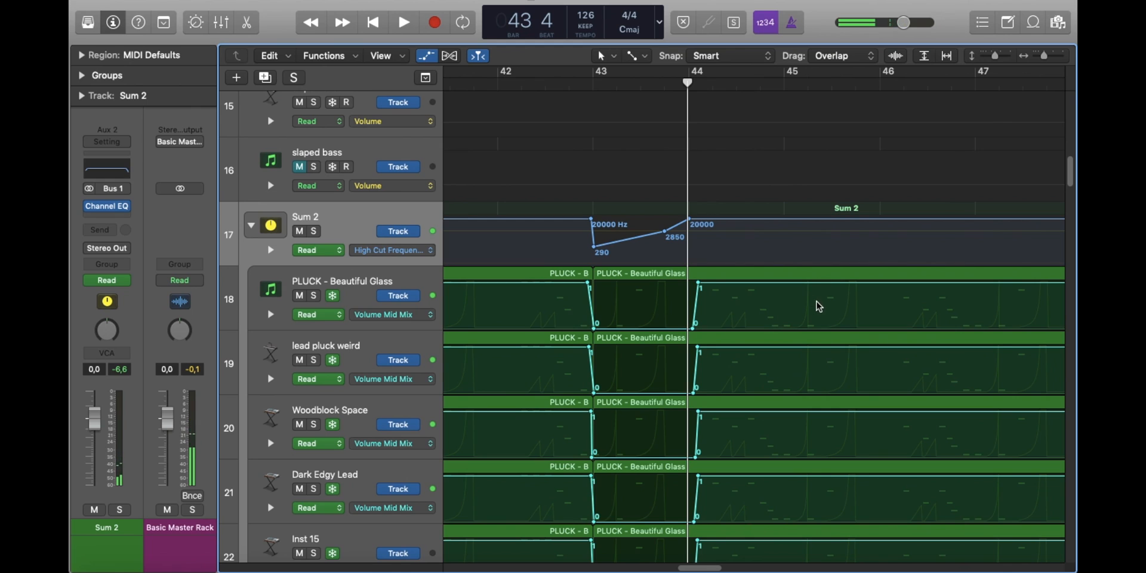
# Step: Play the full mix from bar 50 through the downward High Cut Frequency ramp on Sum 2
pyautogui.hscroll(10, 818, 306)
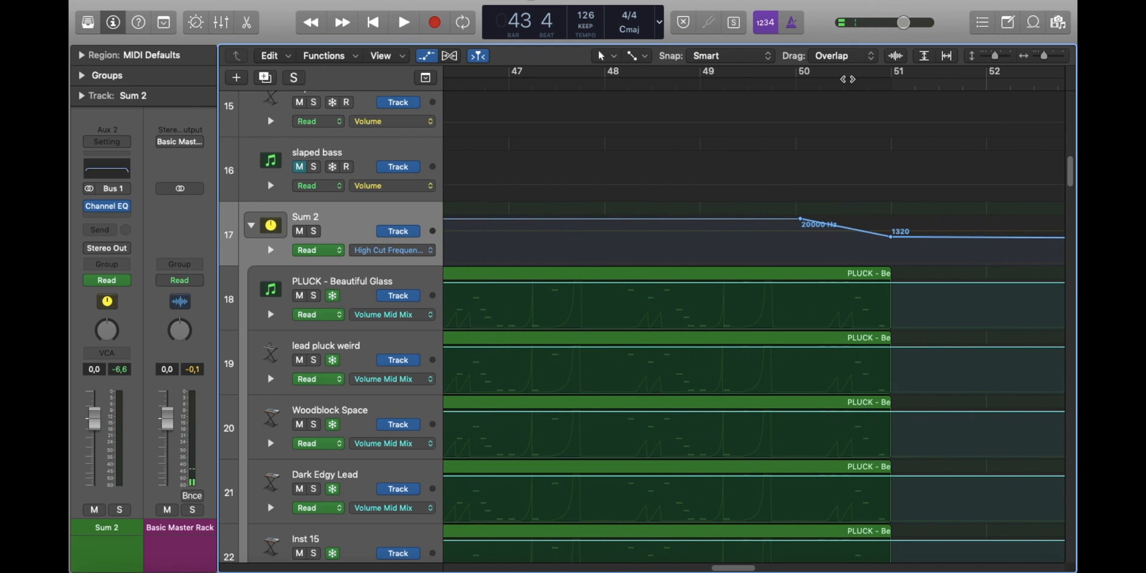
pyautogui.click(797, 79)
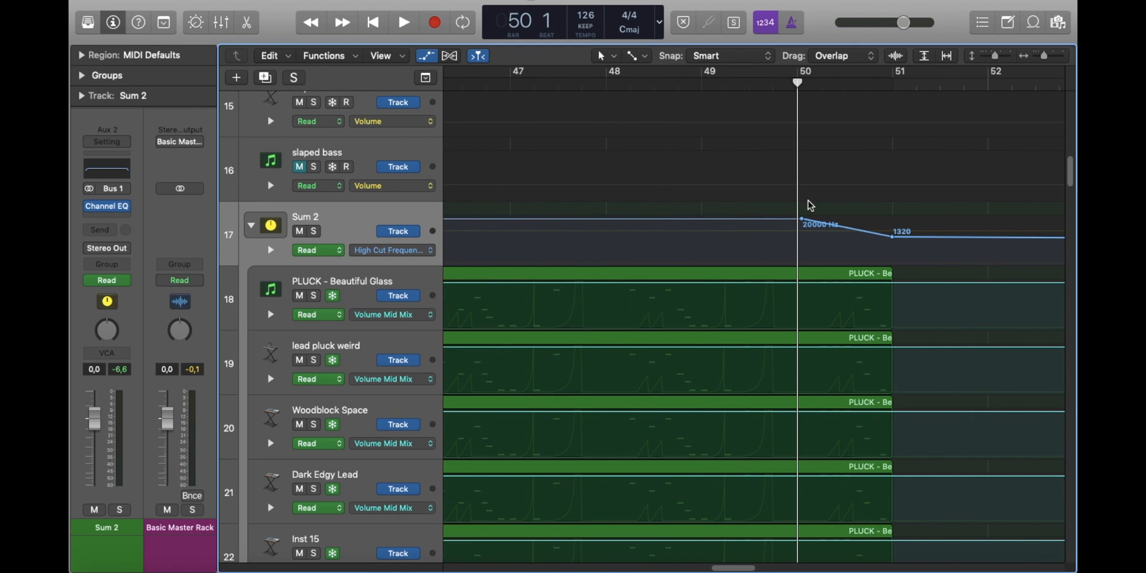
pyautogui.press('space')
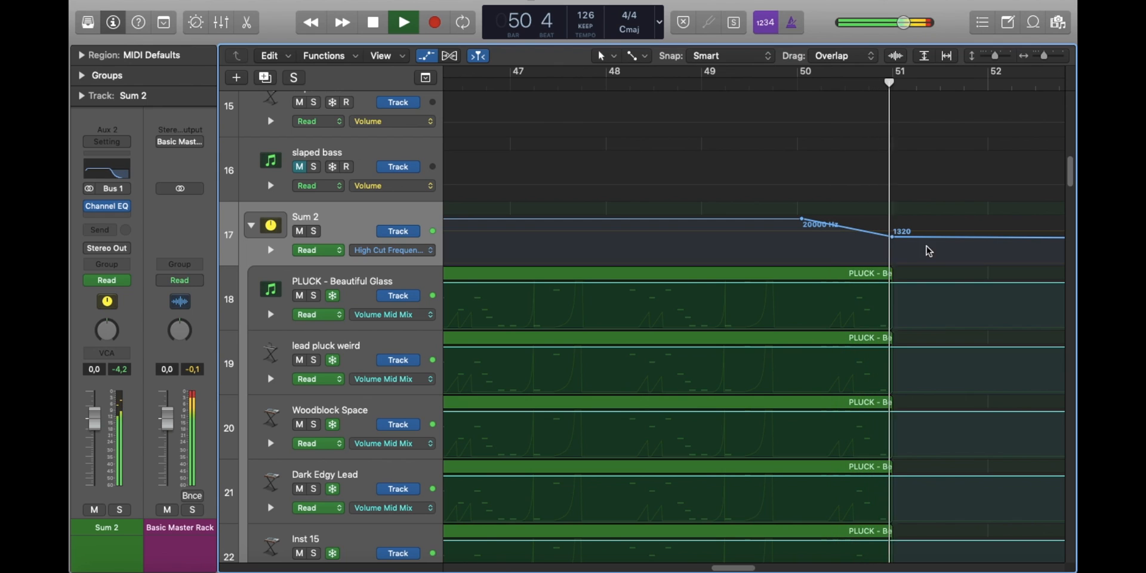
pyautogui.moveTo(1044, 56); pyautogui.dragTo(1037, 56)
pyautogui.press('space')
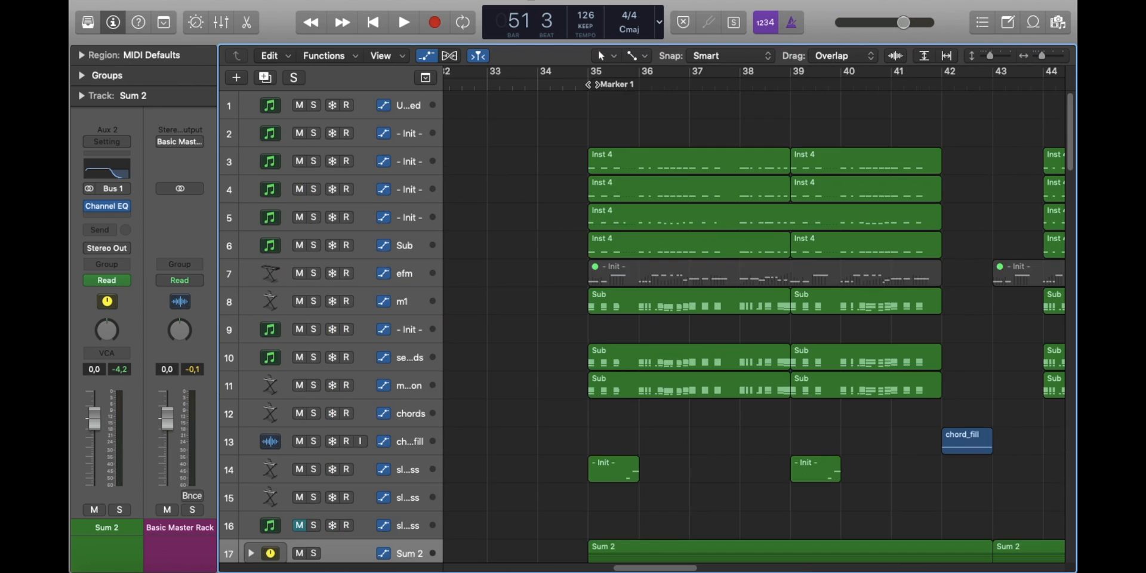
# Step: Solo tracks 8 to 11, starting with m1, and set the playhead to bar 35
pyautogui.scroll(-10, 605, 138)
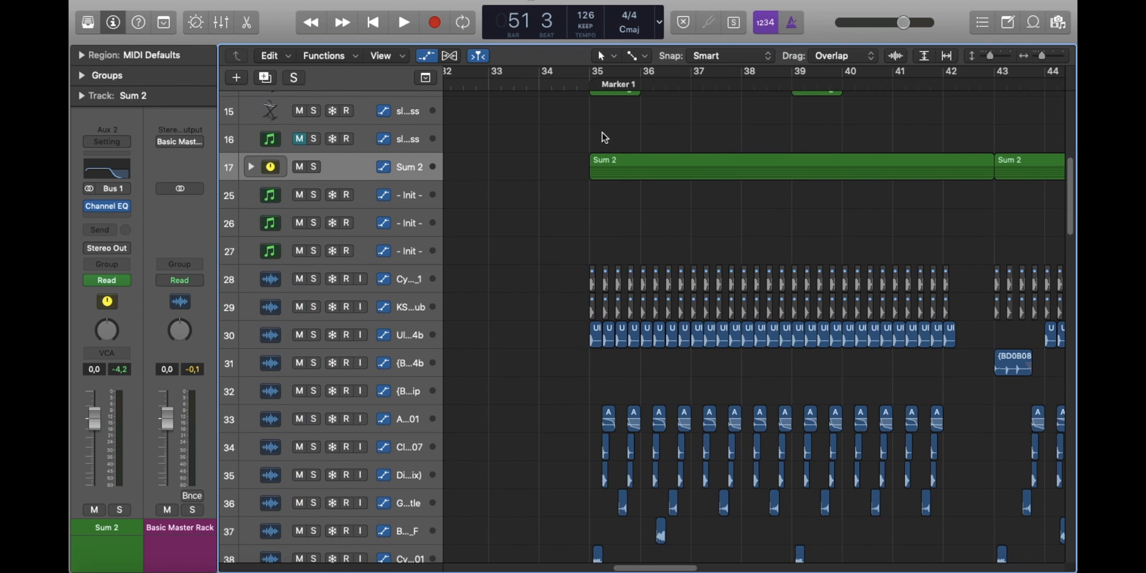
pyautogui.scroll(10, 620, 254)
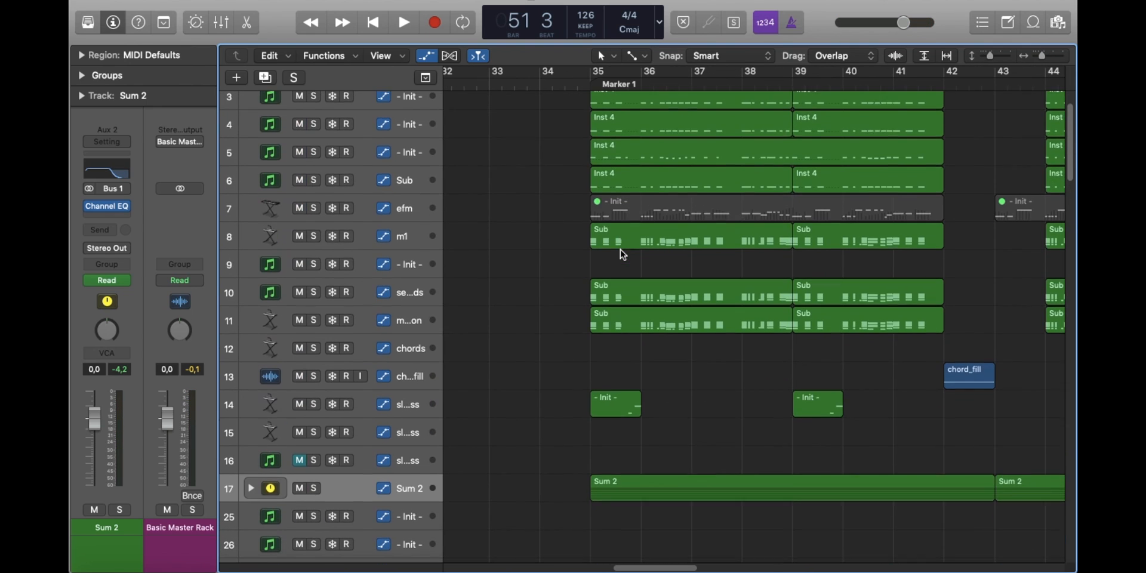
pyautogui.moveTo(313, 237); pyautogui.dragTo(313, 321)
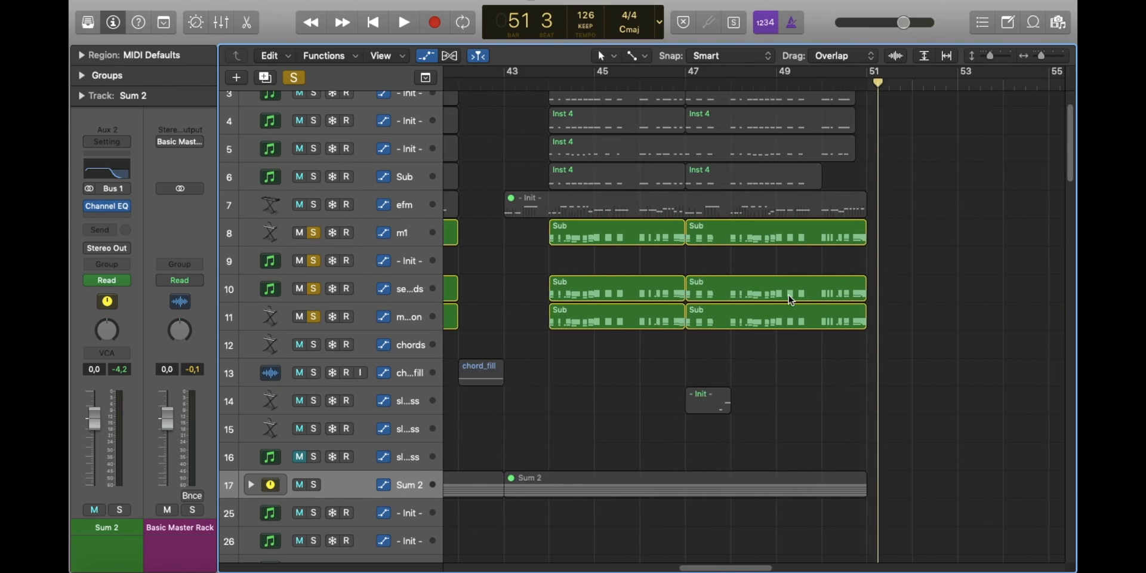
pyautogui.hscroll(-5, 791, 300)
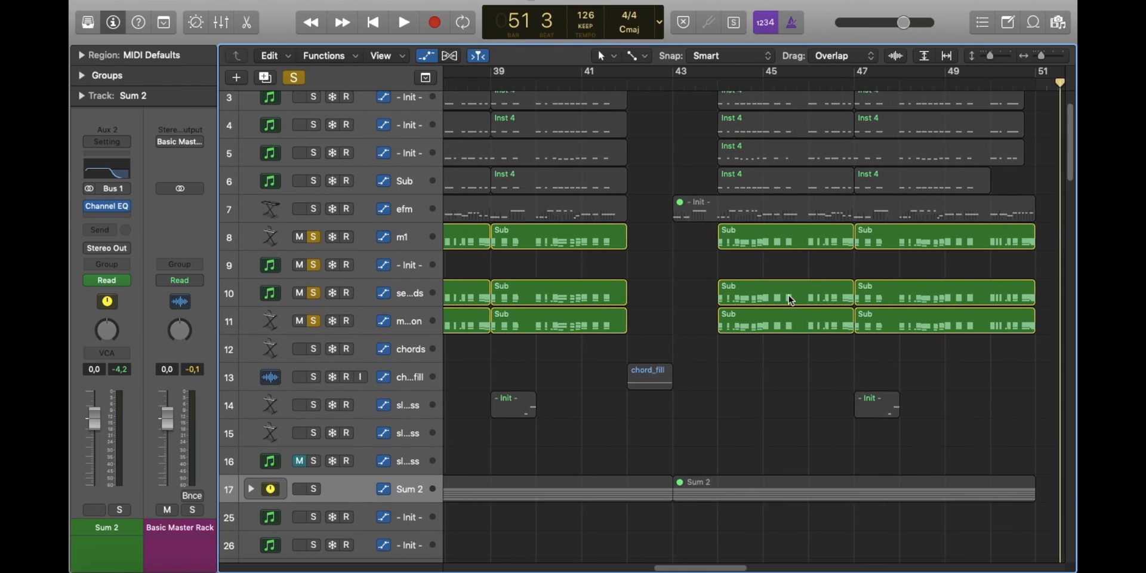
pyautogui.hscroll(-5, 789, 297)
pyautogui.click(519, 80)
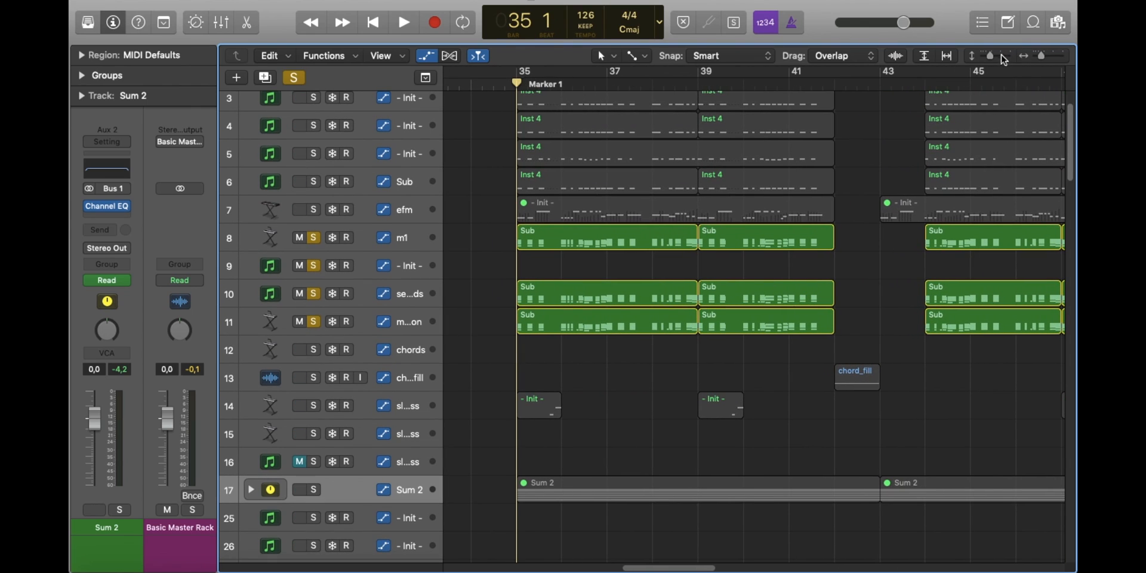
# Step: Play the soloed tracks 8 to 11 from bar 35 to about bar 39, stop, and clear the solos
pyautogui.moveTo(990, 56); pyautogui.dragTo(1044, 56)
pyautogui.press('space')
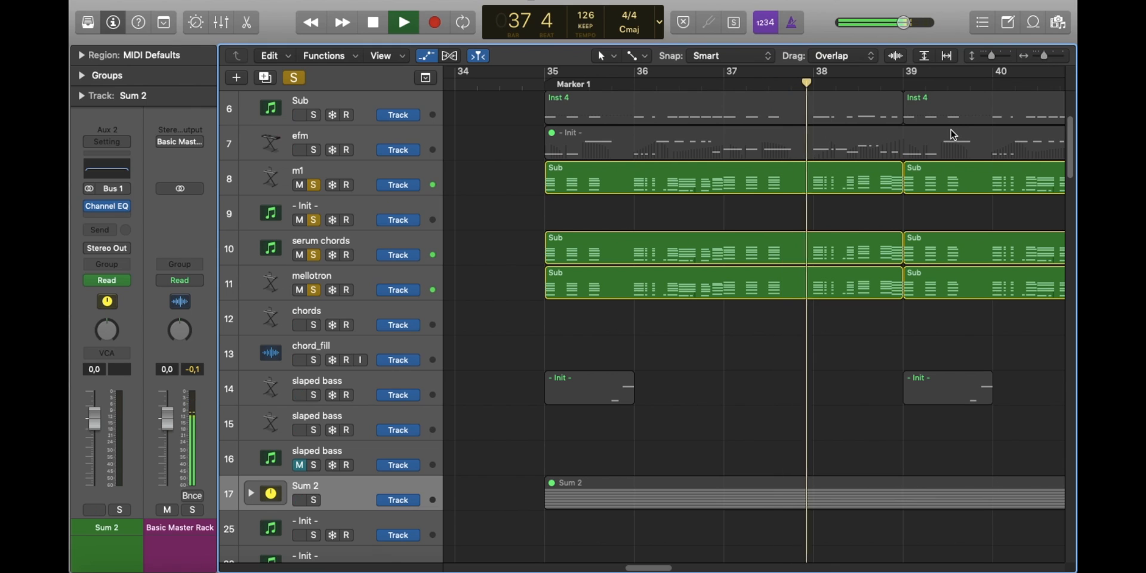
pyautogui.hscroll(3, 953, 134)
pyautogui.scroll(1, 953, 134)
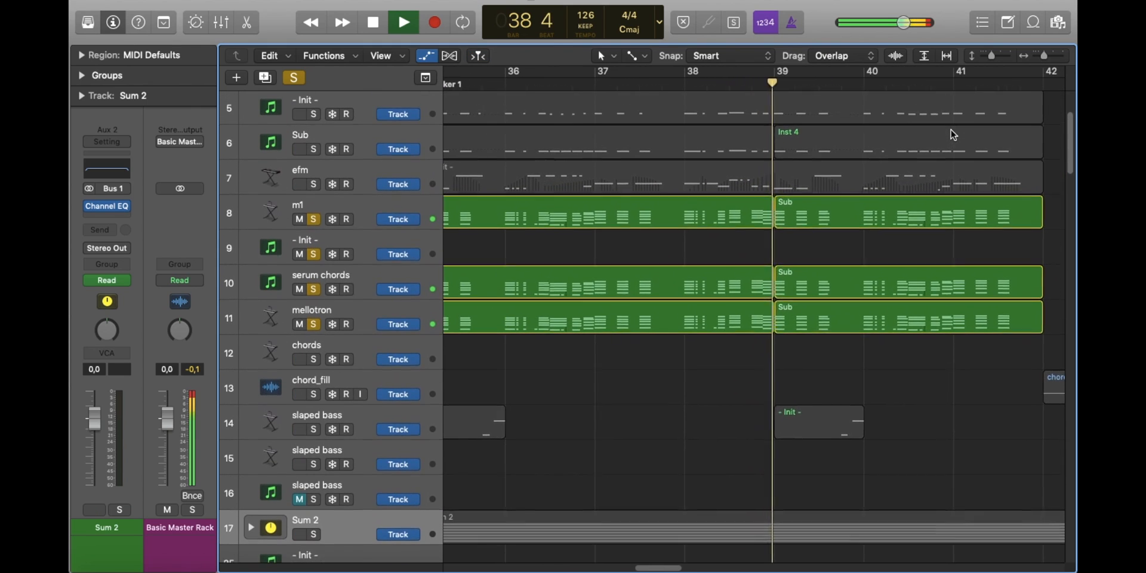
pyautogui.press('space')
pyautogui.click(295, 79)
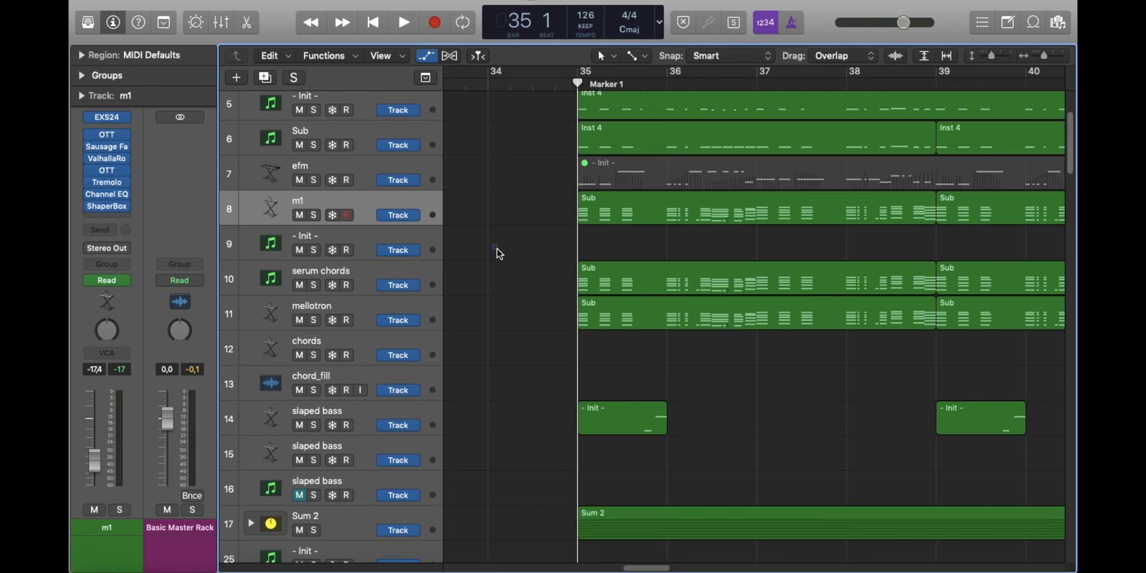
# Step: Solo the m1 track and open its Sub region at bar 35 in the Piano Roll, with the automation lanes hidden
pyautogui.press('s')
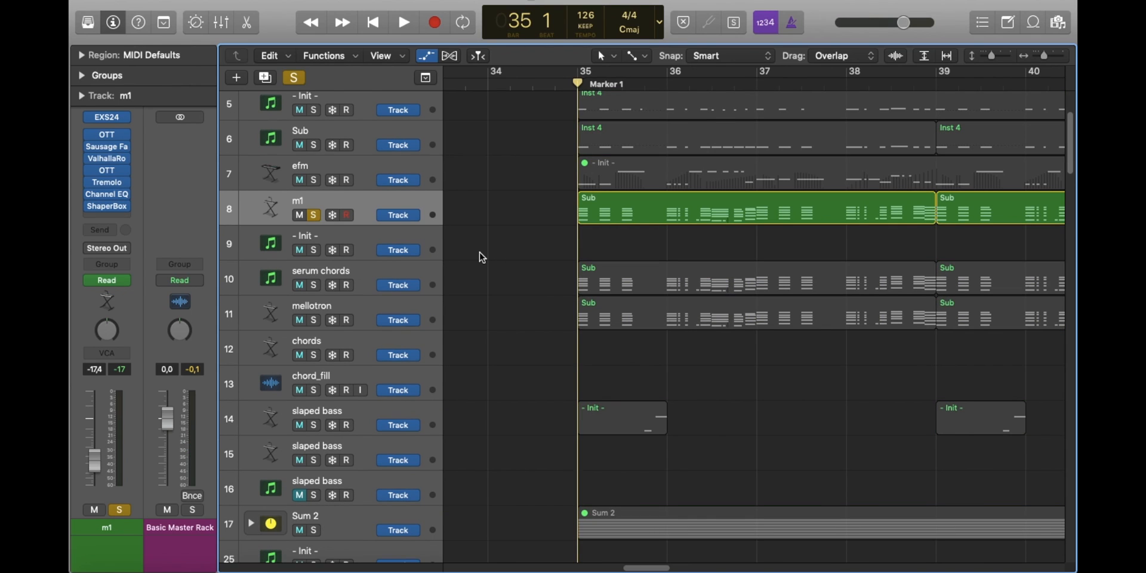
pyautogui.press('s')
pyautogui.moveTo(991, 55); pyautogui.dragTo(994, 55)
pyautogui.press('s')
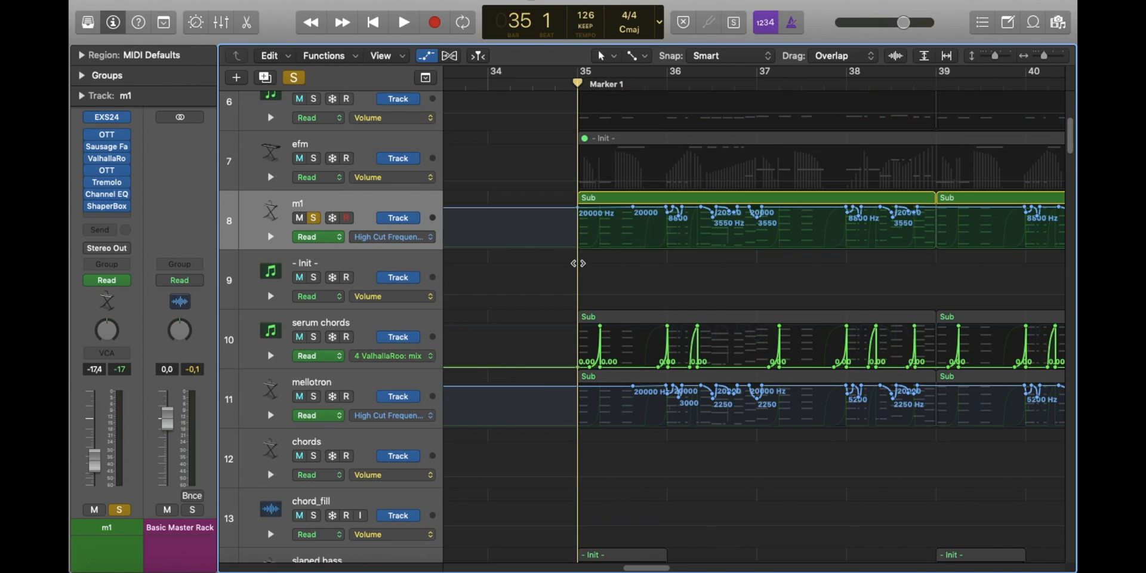
pyautogui.press('a')
pyautogui.doubleClick(608, 239)
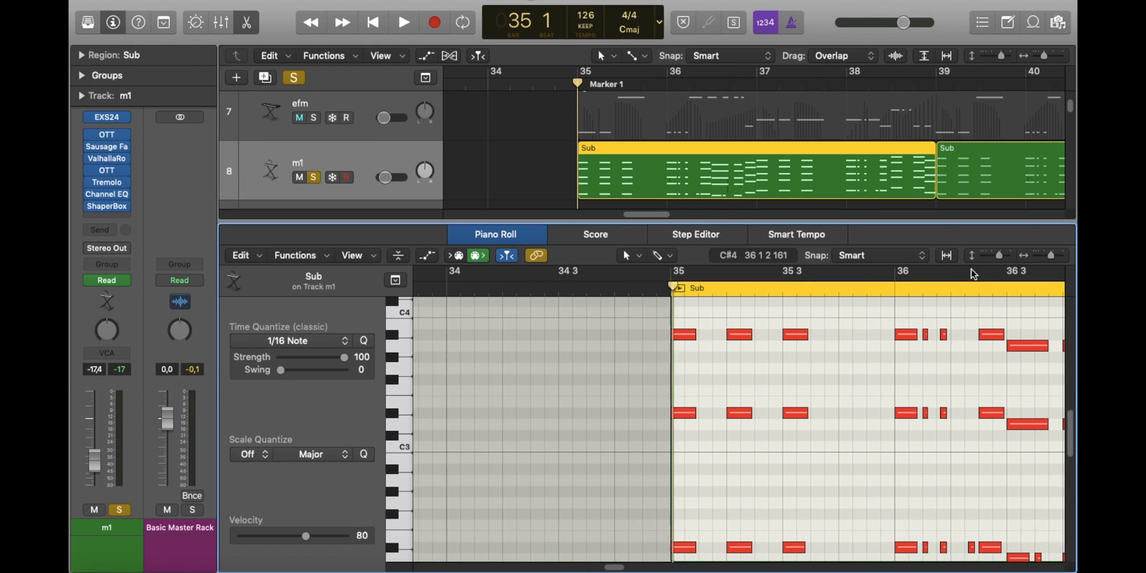
# Step: Play m1's Sub region from bar 35 with the insert effects bypassed and examine its chord notes
pyautogui.moveTo(1047, 258); pyautogui.dragTo(1049, 259)
pyautogui.press('space')
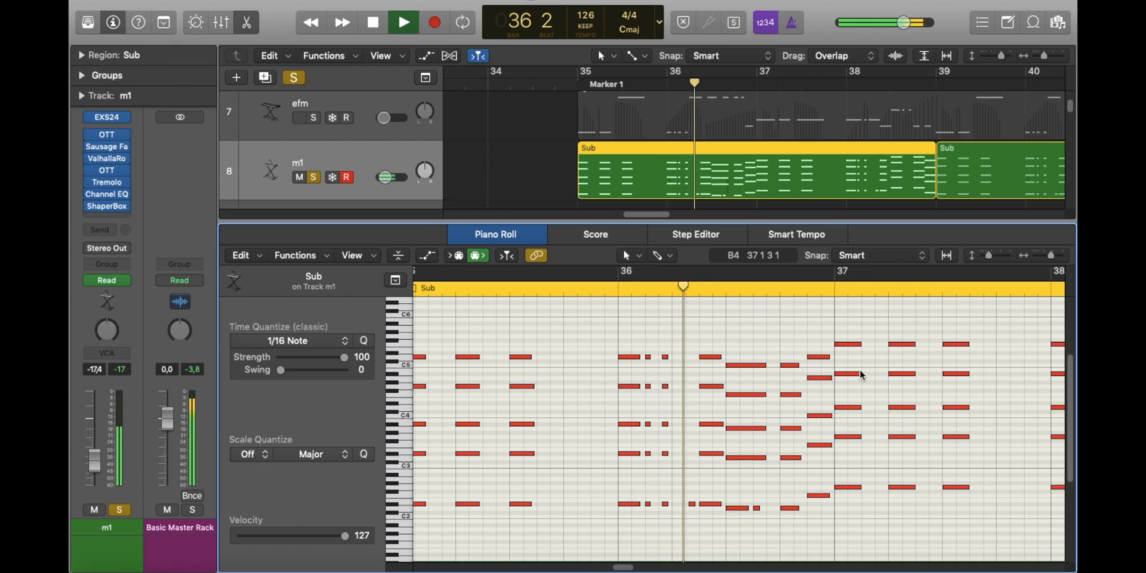
pyautogui.press('space')
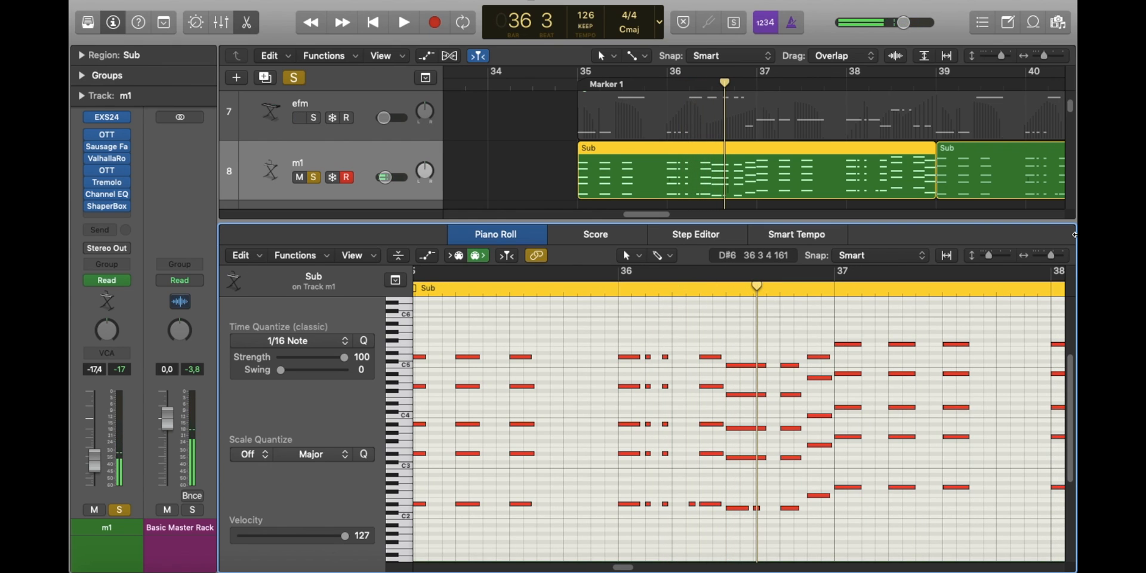
pyautogui.moveTo(1057, 255); pyautogui.dragTo(1049, 255)
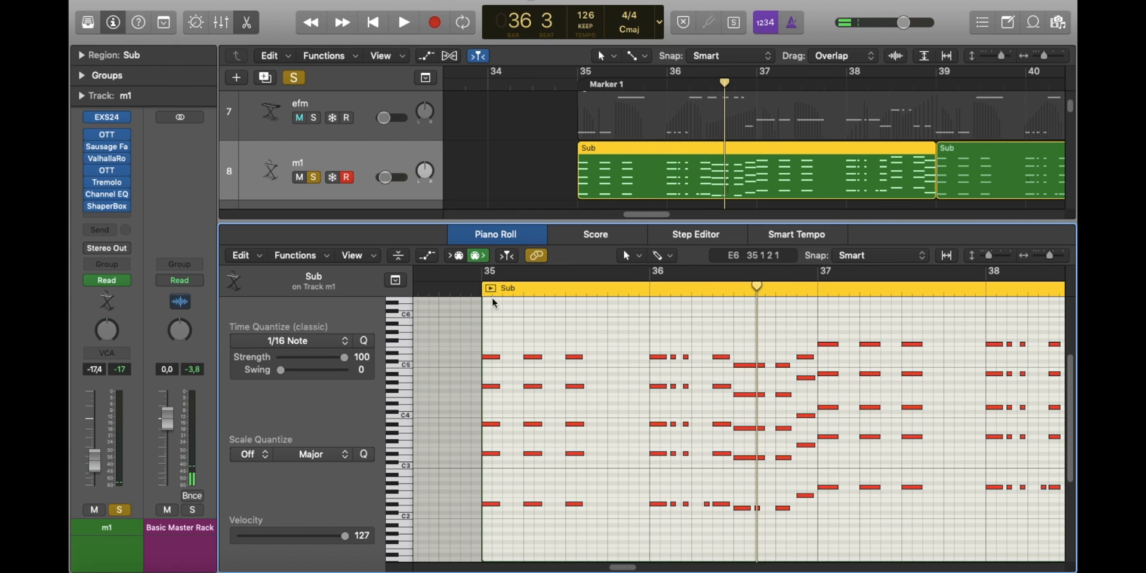
pyautogui.click(475, 292)
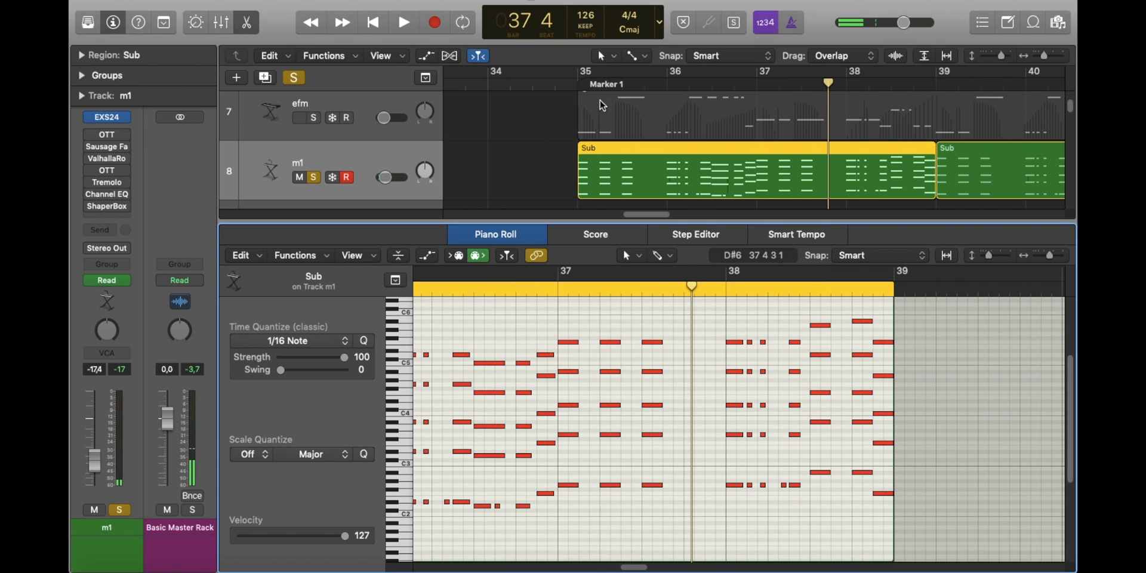
pyautogui.click(579, 86)
pyautogui.press('space')
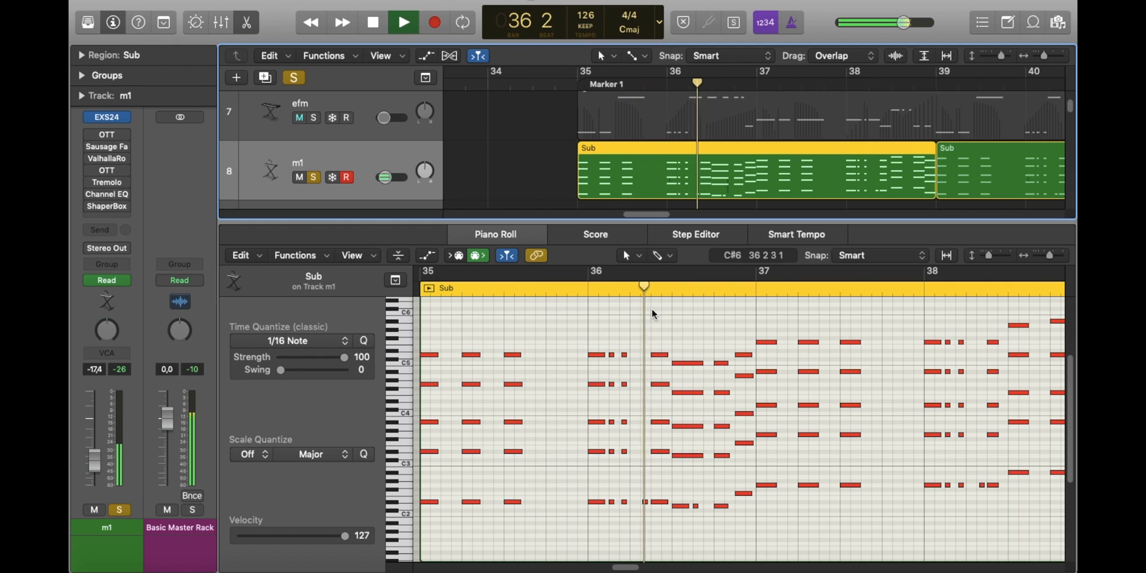
pyautogui.press('space')
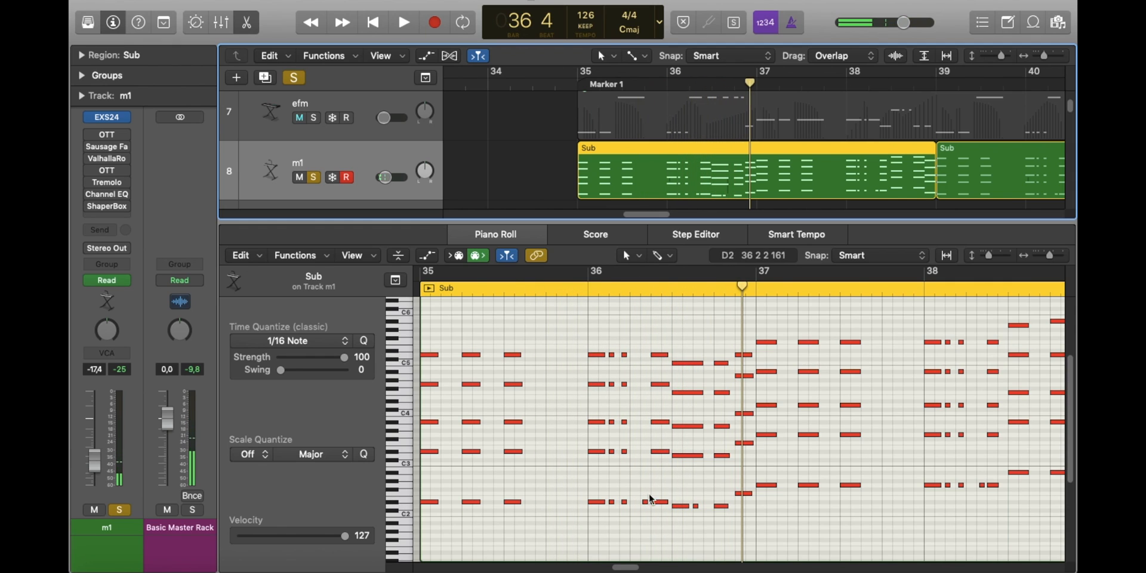
# Step: Replay the Sub region from about bar 36 beat 2 to hear the short low notes between the chords
pyautogui.press('a')
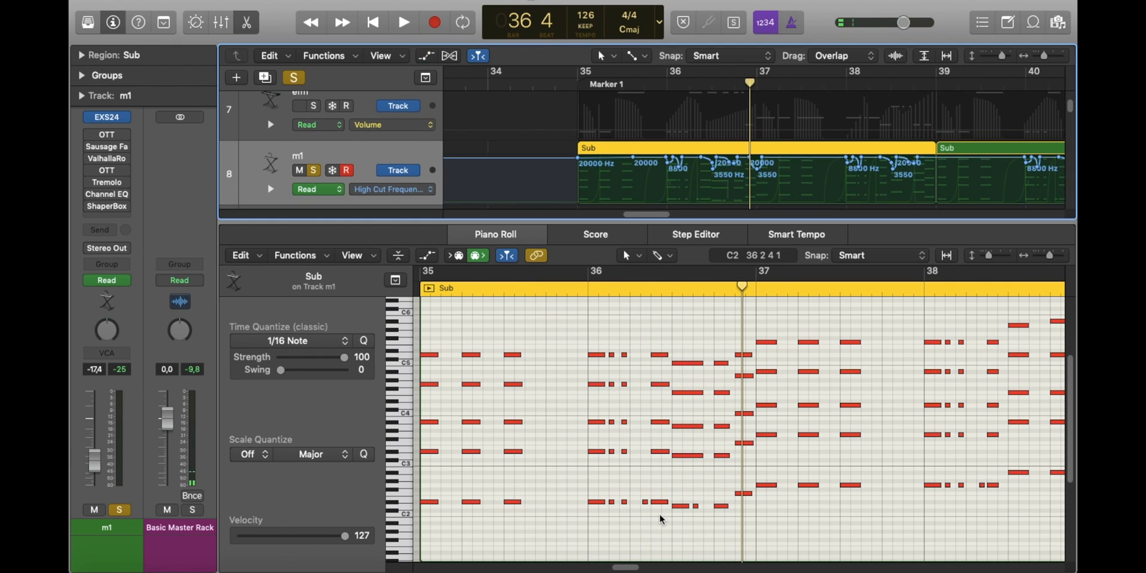
pyautogui.press('a')
pyautogui.click(645, 523)
pyautogui.keyDown('shift'); pyautogui.click(648, 505); pyautogui.keyUp('shift')
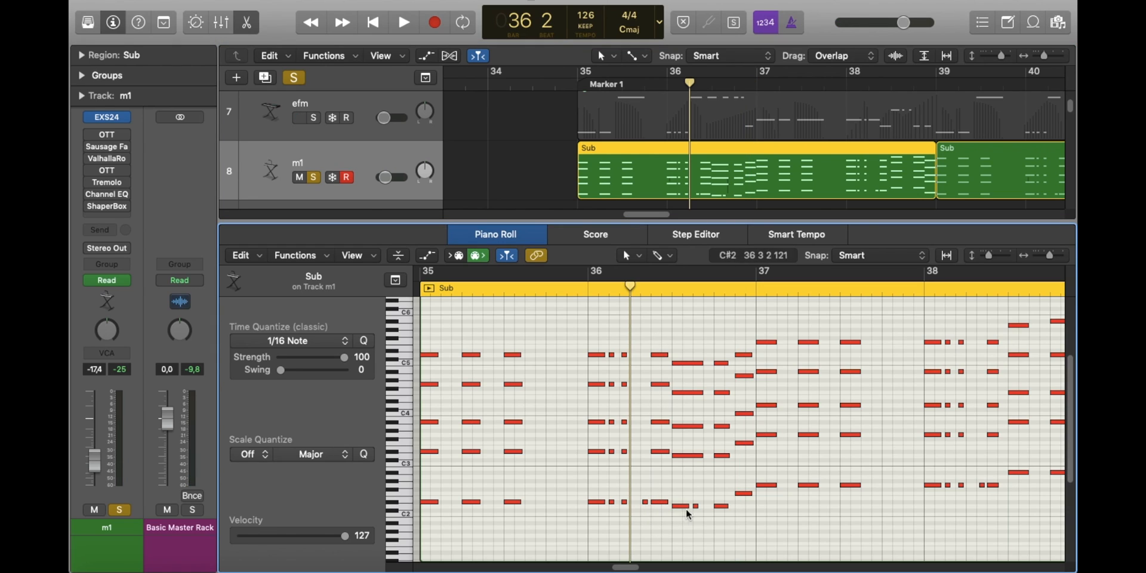
pyautogui.press('space')
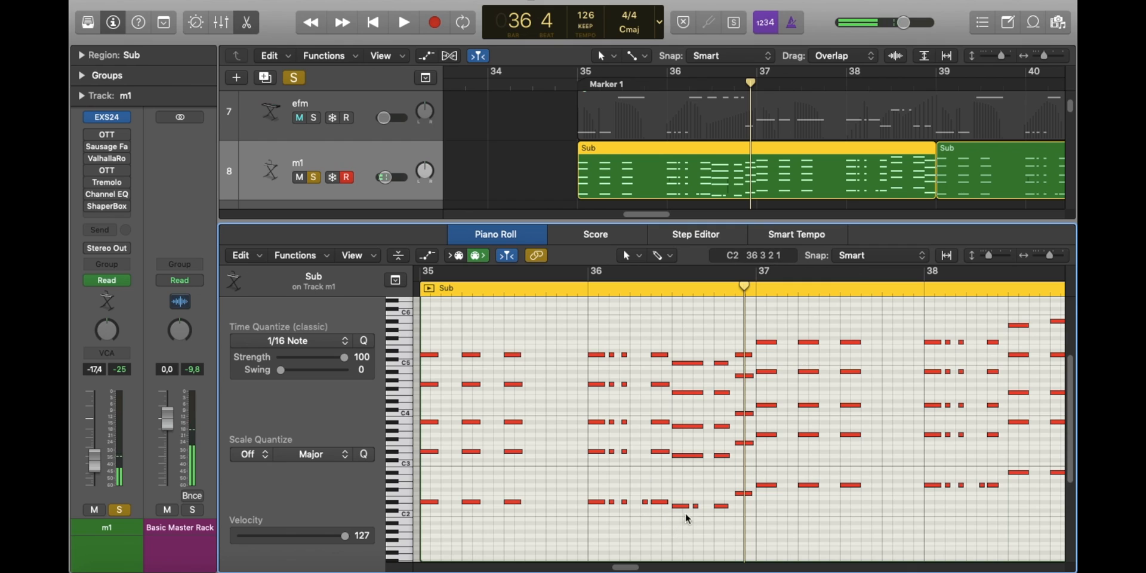
# Step: Show the Sub region's Pitch Bend automation and check the pitch bend range in m1's EXS24 sampler
pyautogui.click(645, 503)
pyautogui.click(688, 477)
pyautogui.press('a')
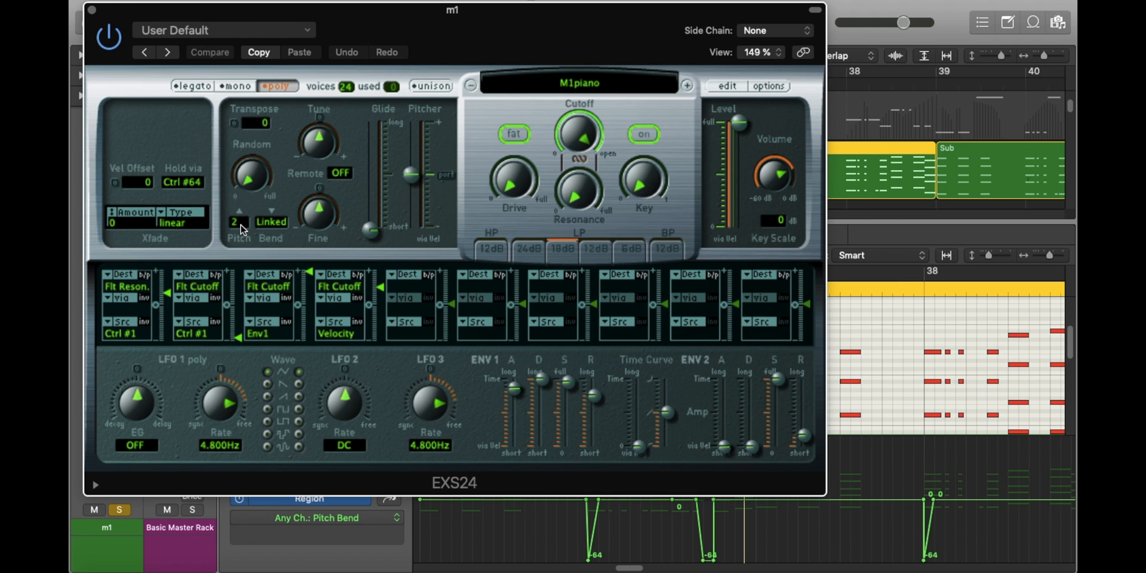
pyautogui.click(259, 218)
pyautogui.click(92, 10)
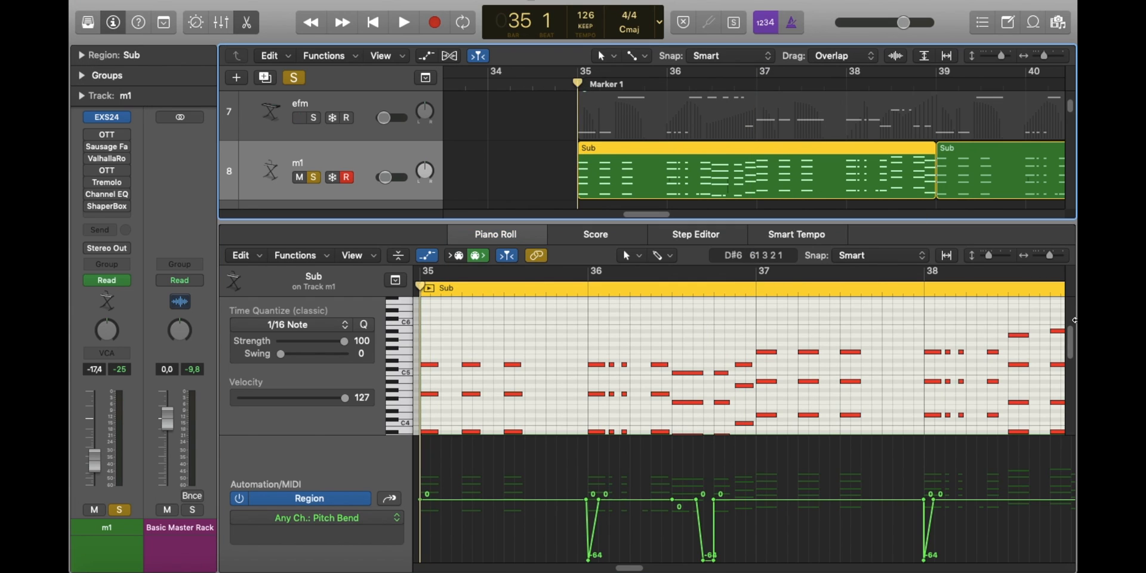
# Step: Play m1 from bar 35 while following the Pitch Bend dips through to the end of the region
pyautogui.moveTo(1048, 256); pyautogui.dragTo(1051, 255)
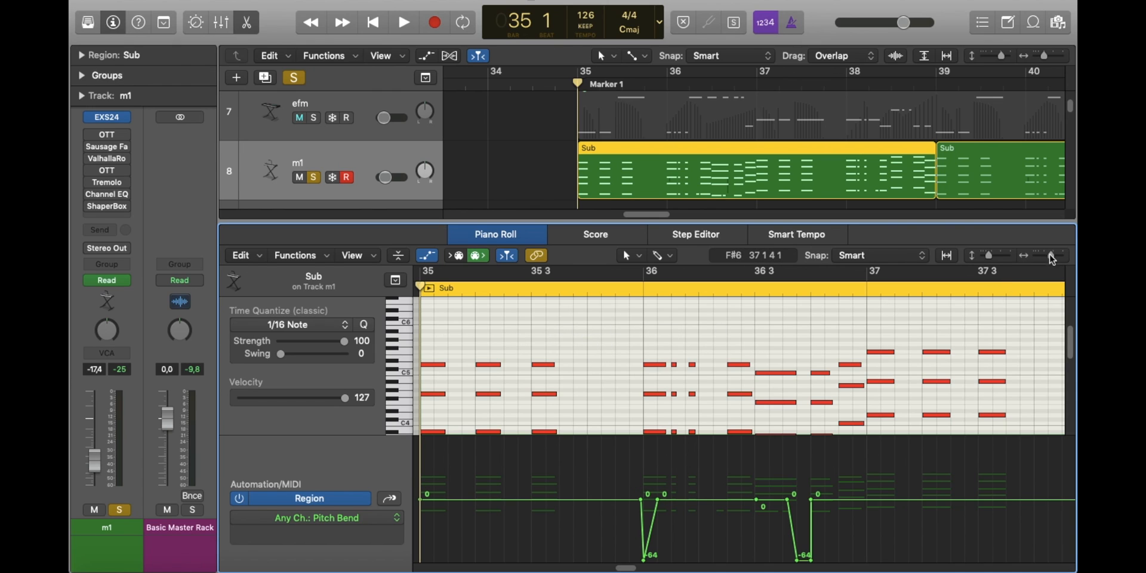
pyautogui.moveTo(1052, 259); pyautogui.dragTo(1049, 260)
pyautogui.press('space')
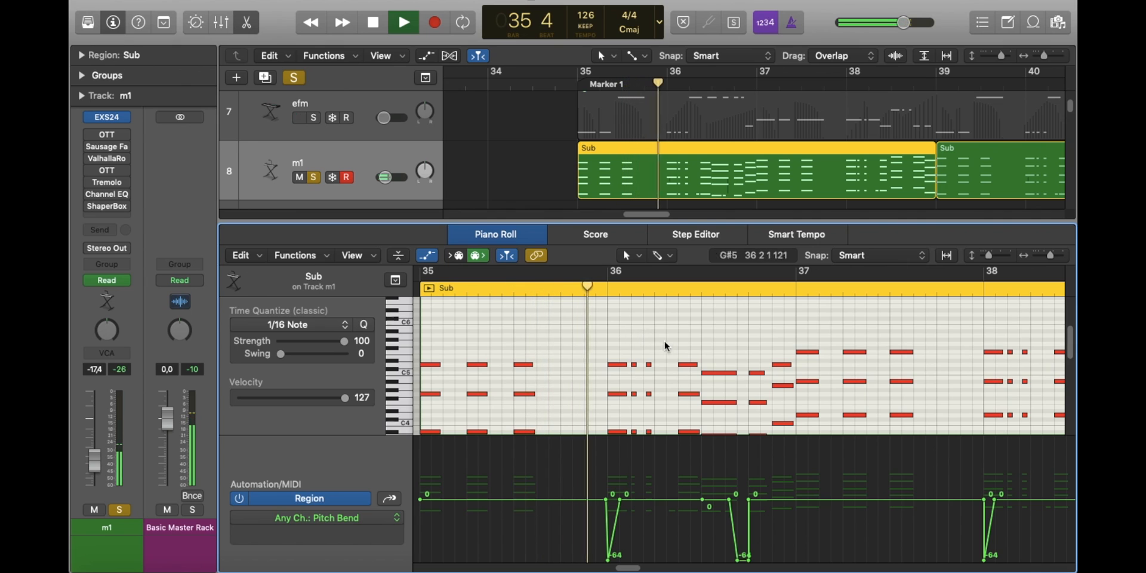
pyautogui.hscroll(3, 741, 374)
pyautogui.hscroll(2, 741, 374)
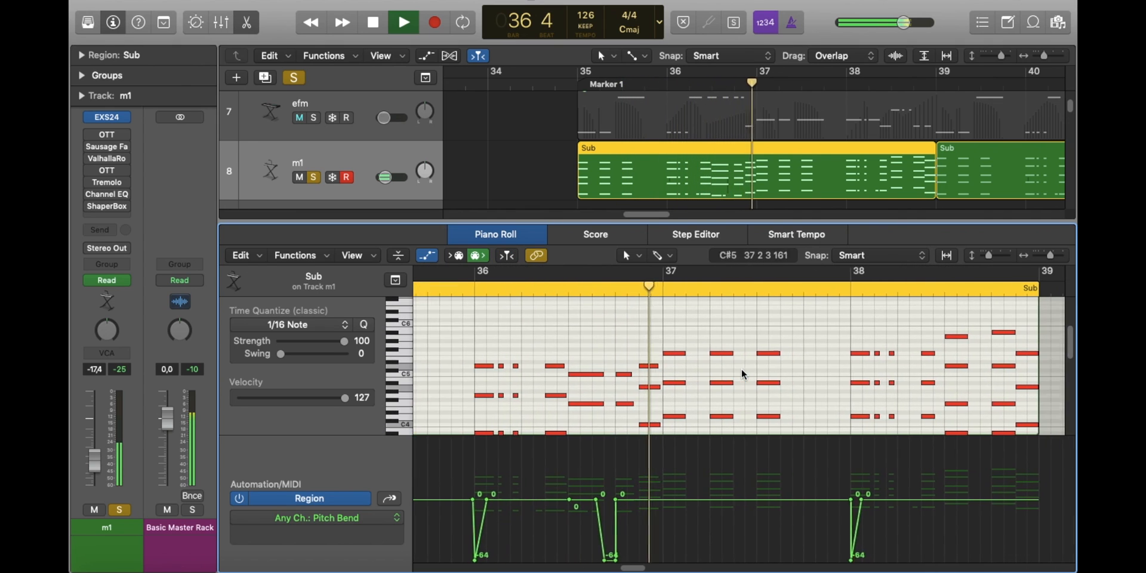
pyautogui.hscroll(3, 741, 369)
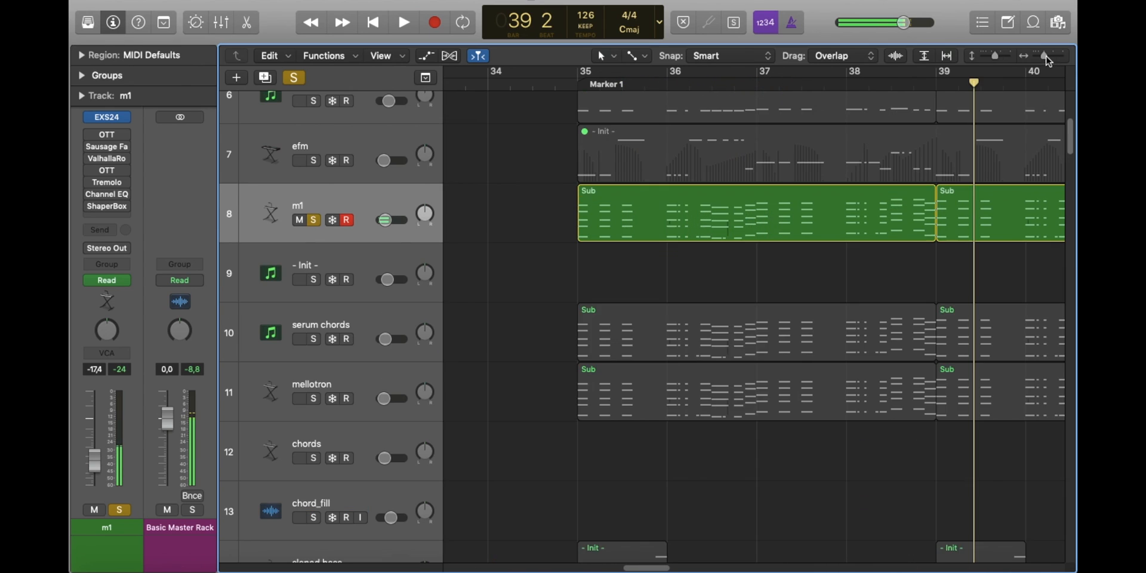
# Step: Turn m1's first OTT, Sausage Fattener and ValhallaRoom inserts back on, inspecting the OTT and Sausage Fattener settings
pyautogui.moveTo(1041, 56); pyautogui.dragTo(1039, 55)
pyautogui.hscroll(-2, 837, 246)
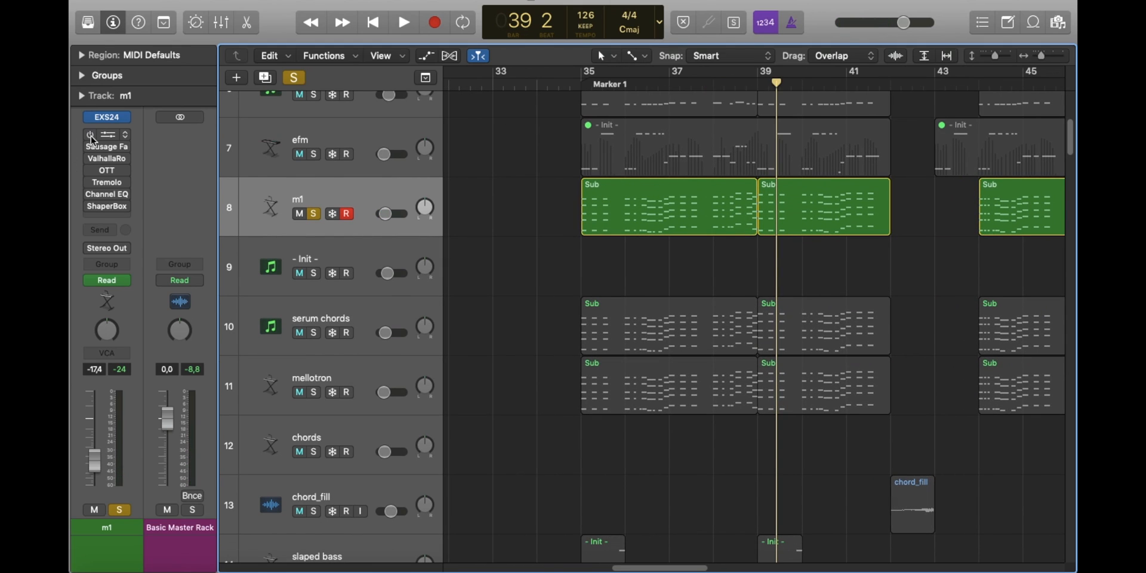
pyautogui.click(107, 170)
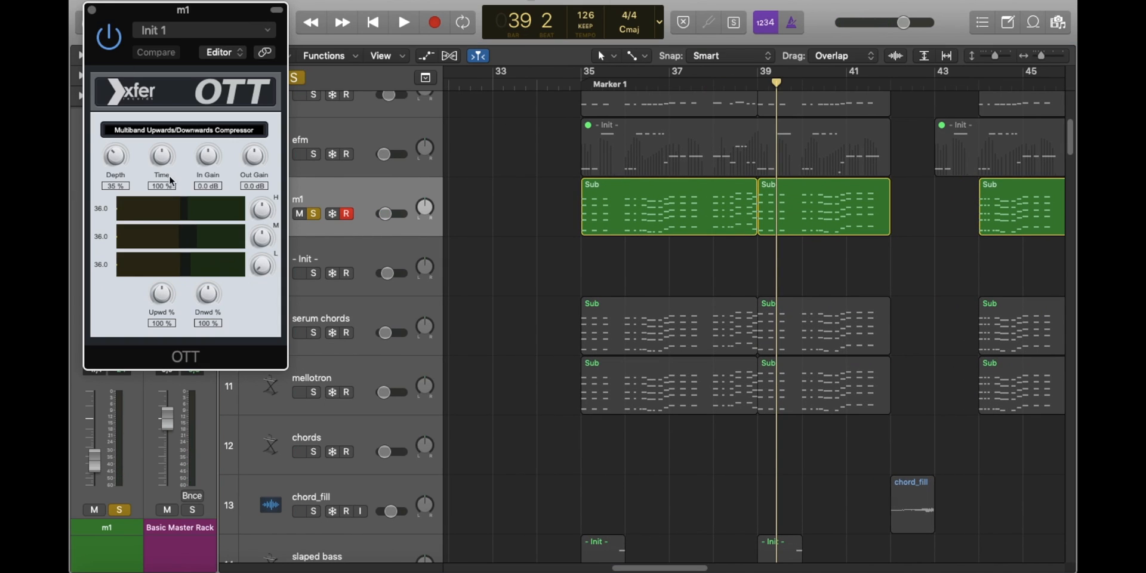
pyautogui.click(92, 10)
pyautogui.click(103, 148)
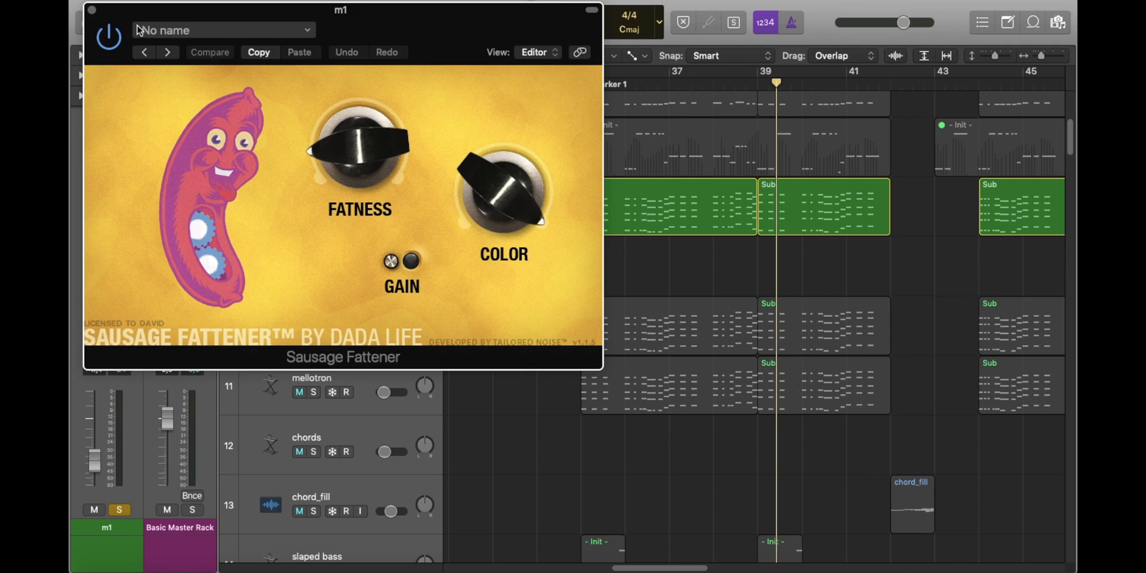
pyautogui.click(91, 10)
pyautogui.click(89, 158)
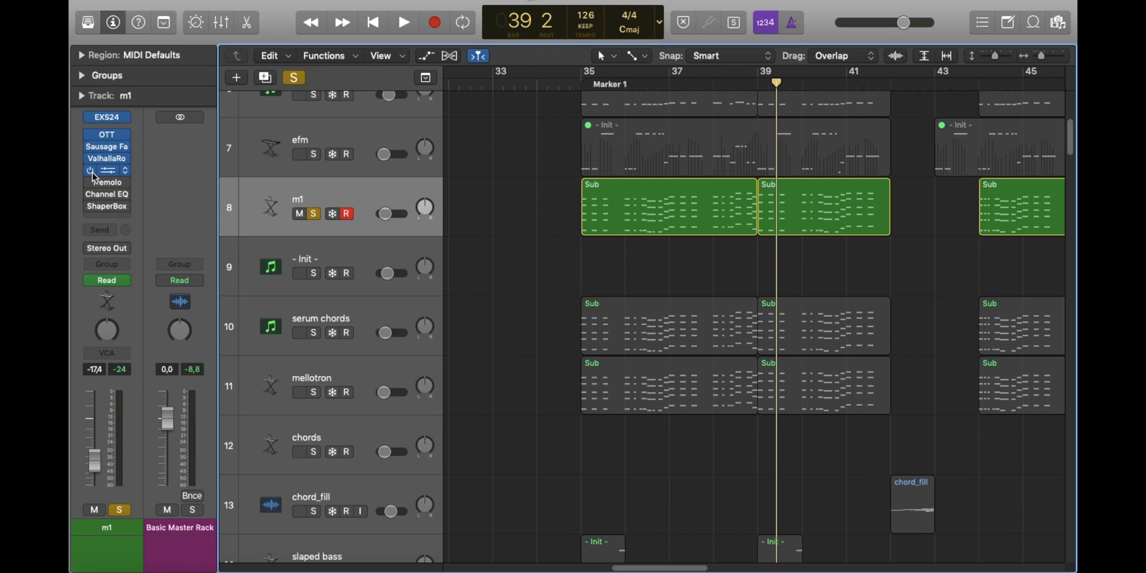
# Step: Turn m1's second OTT and its Tremolo back on and inspect both plug-ins' settings
pyautogui.click(91, 171)
pyautogui.click(104, 172)
pyautogui.click(92, 10)
pyautogui.click(107, 183)
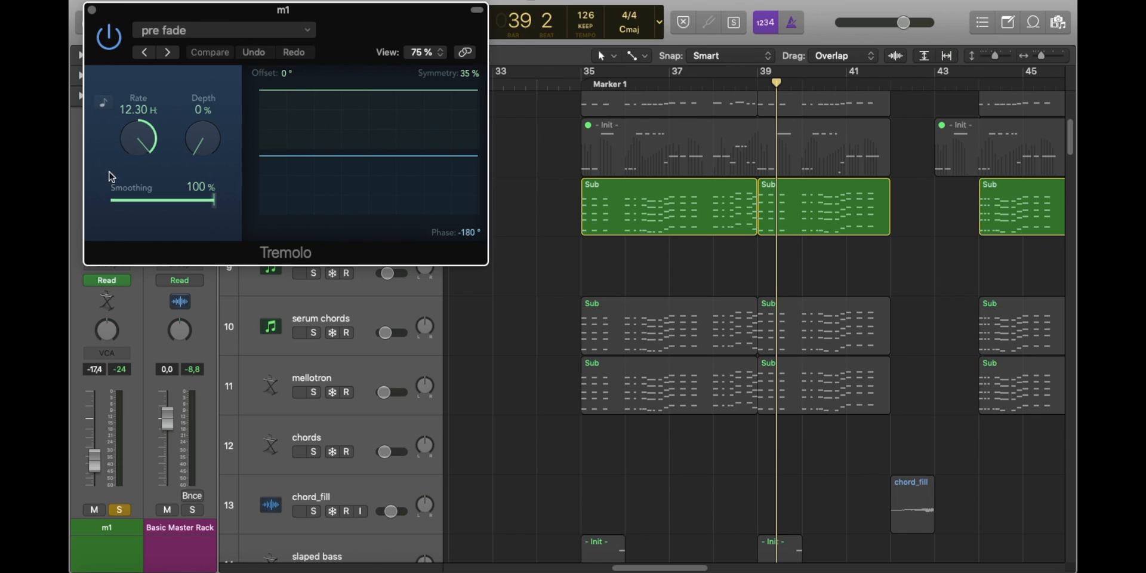
pyautogui.click(92, 8)
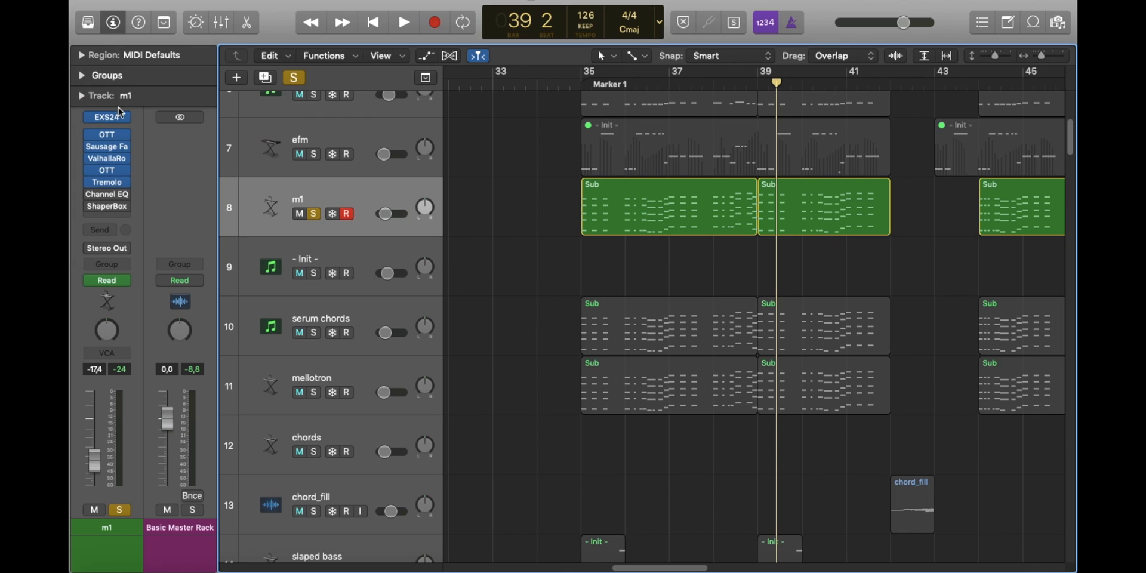
# Step: Turn m1's Channel EQ and ShaperBox back on and inspect both plug-ins' settings
pyautogui.click(109, 194)
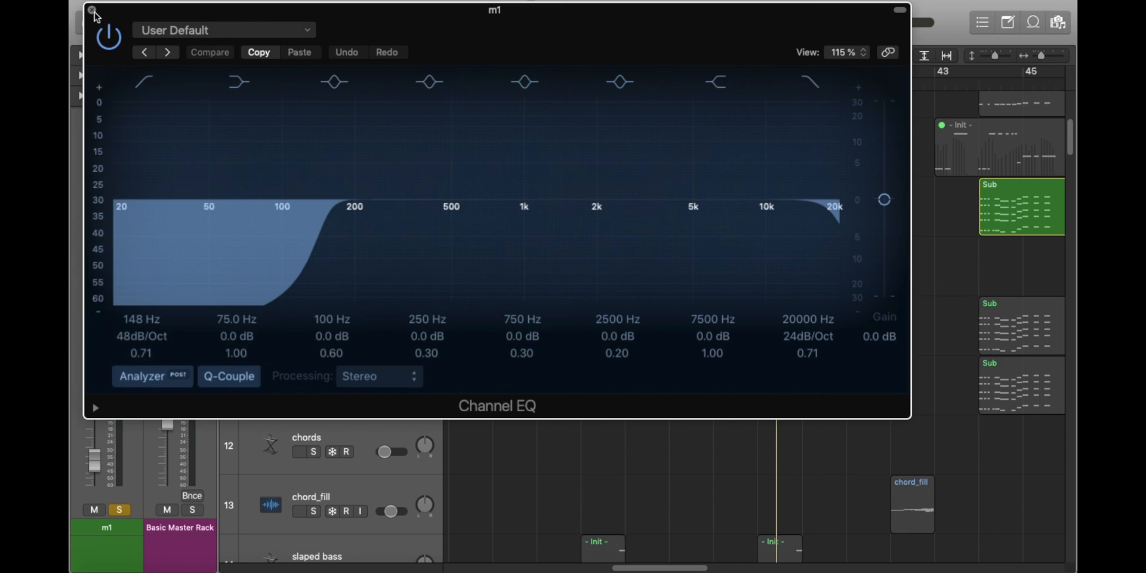
pyautogui.click(91, 11)
pyautogui.click(108, 205)
pyautogui.click(92, 9)
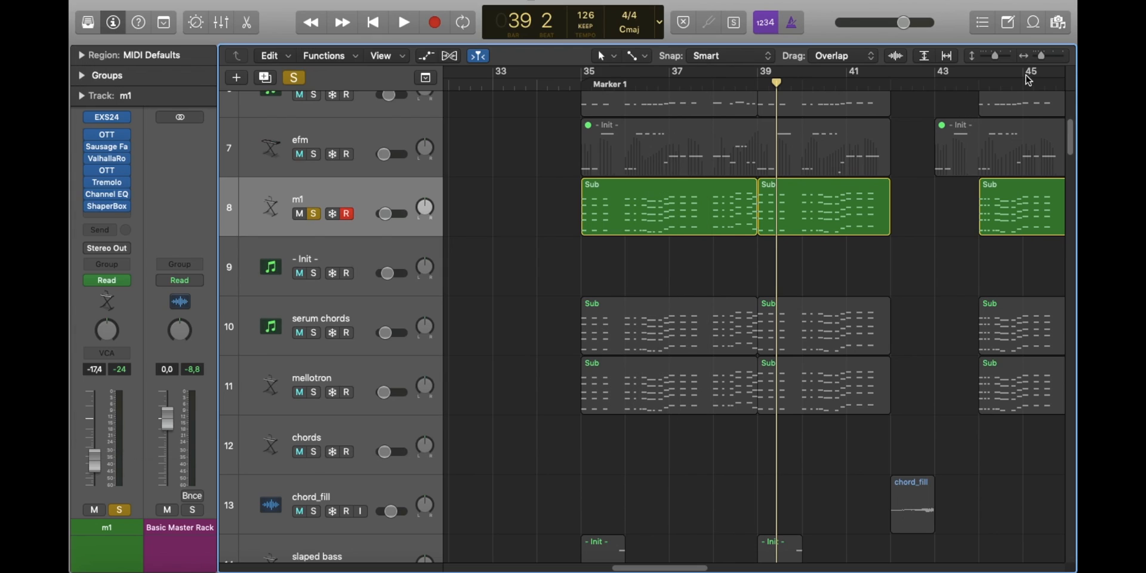
# Step: Show the automation lanes, set the playhead to bar 35 and enlarge m1's High Cut Frequency curve
pyautogui.moveTo(1041, 56); pyautogui.dragTo(995, 62)
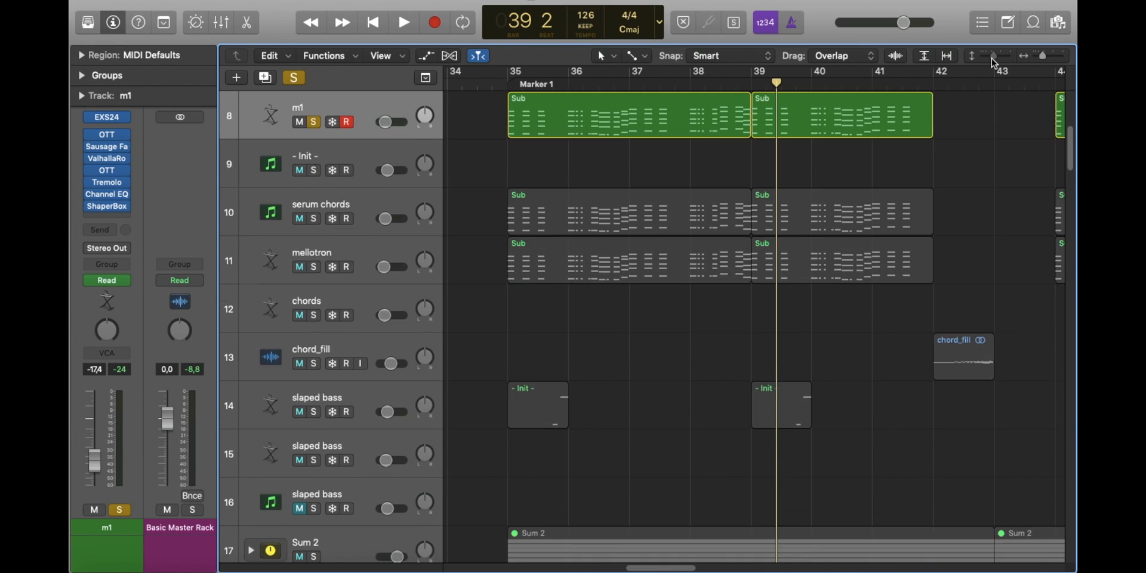
pyautogui.press('a')
pyautogui.click(520, 84)
pyautogui.moveTo(522, 83); pyautogui.dragTo(507, 83)
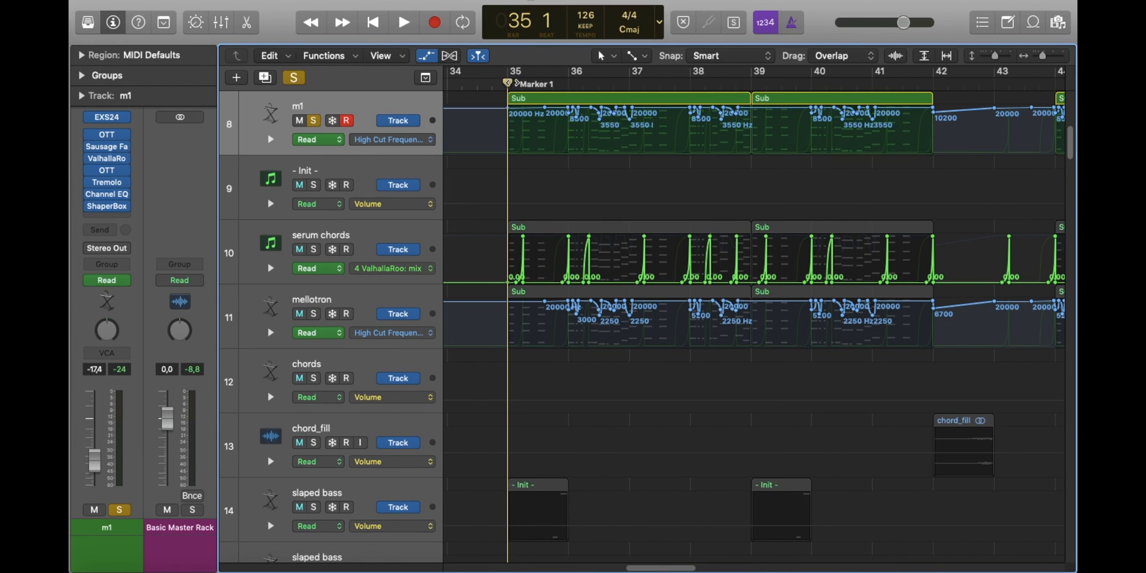
pyautogui.press('z')
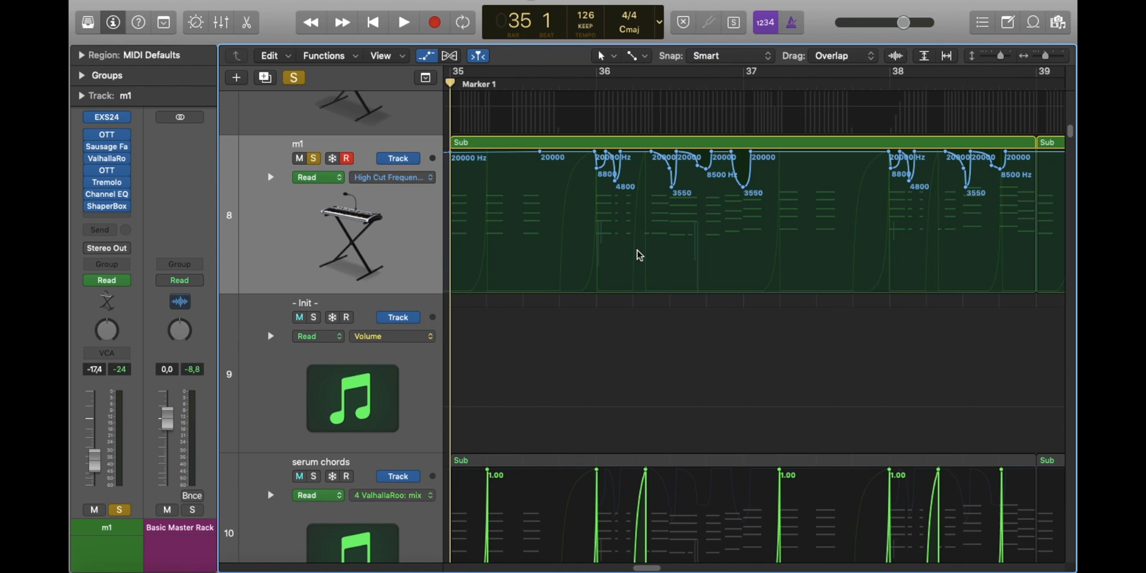
# Step: Play m1 from bar 35 beat 4 through the High Cut Frequency dips in its automation lane
pyautogui.scroll(-8, 570, 281)
pyautogui.scroll(12, 569, 281)
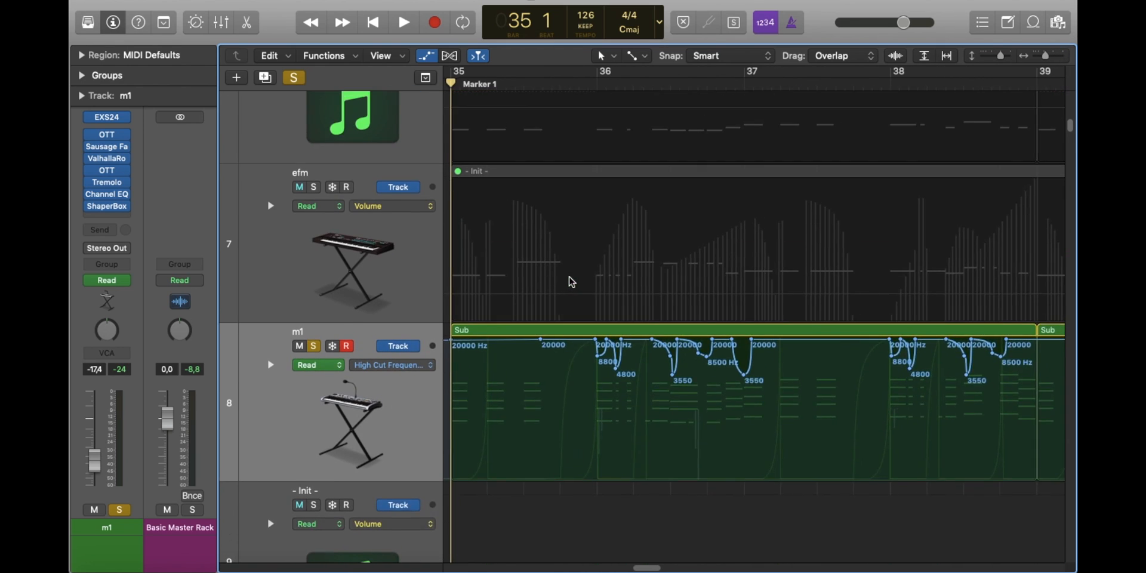
pyautogui.moveTo(701, 88); pyautogui.dragTo(650, 106)
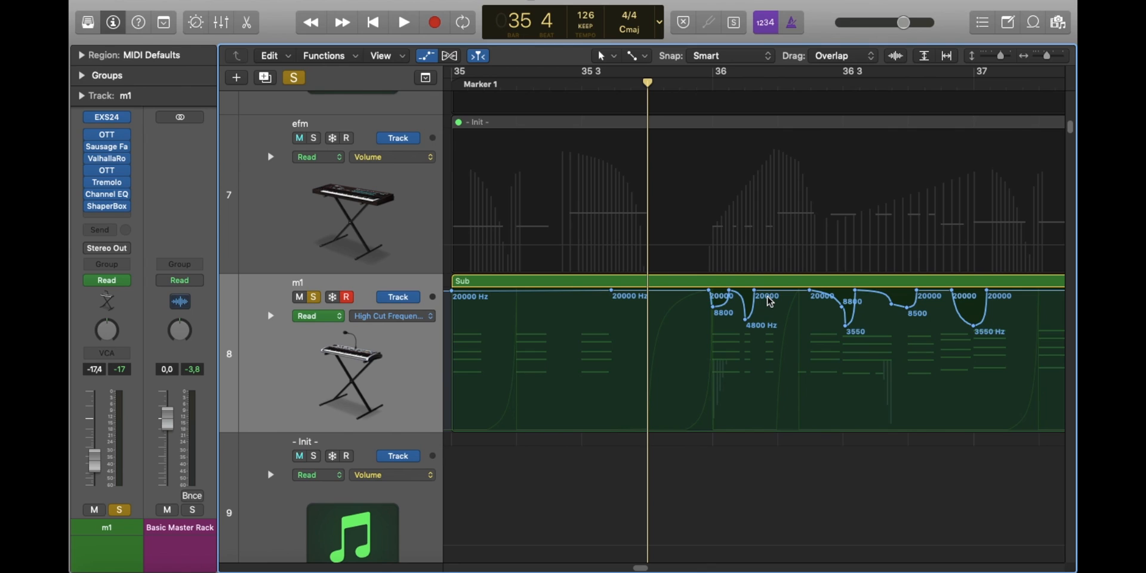
pyautogui.press('space')
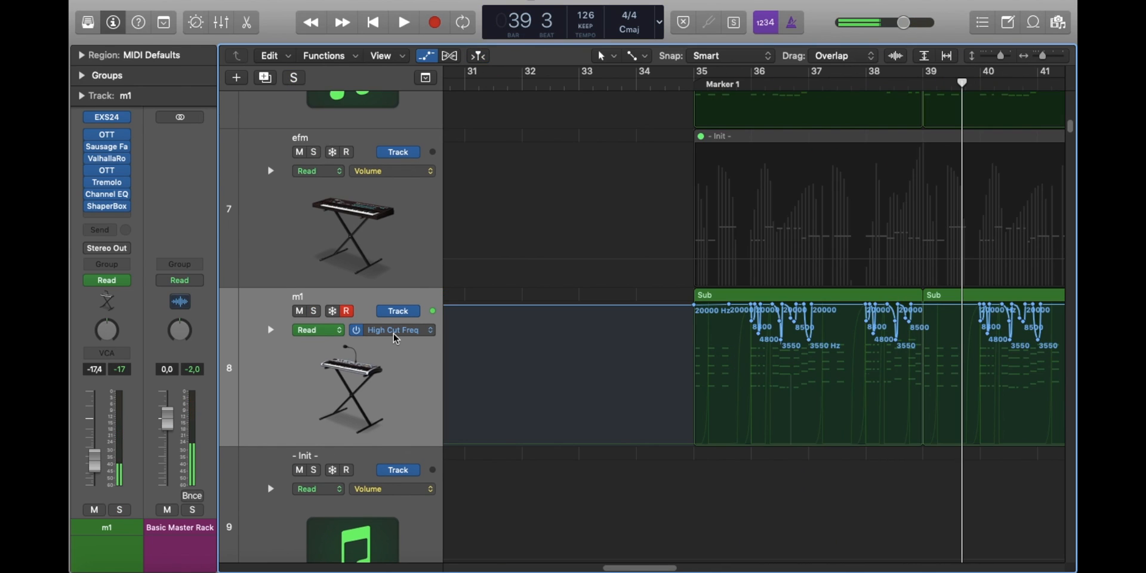
# Step: Show m1's ValhallaRoo mix automation, solo the track and play it from bar 35 through the rising reverb curves
pyautogui.click(396, 330)
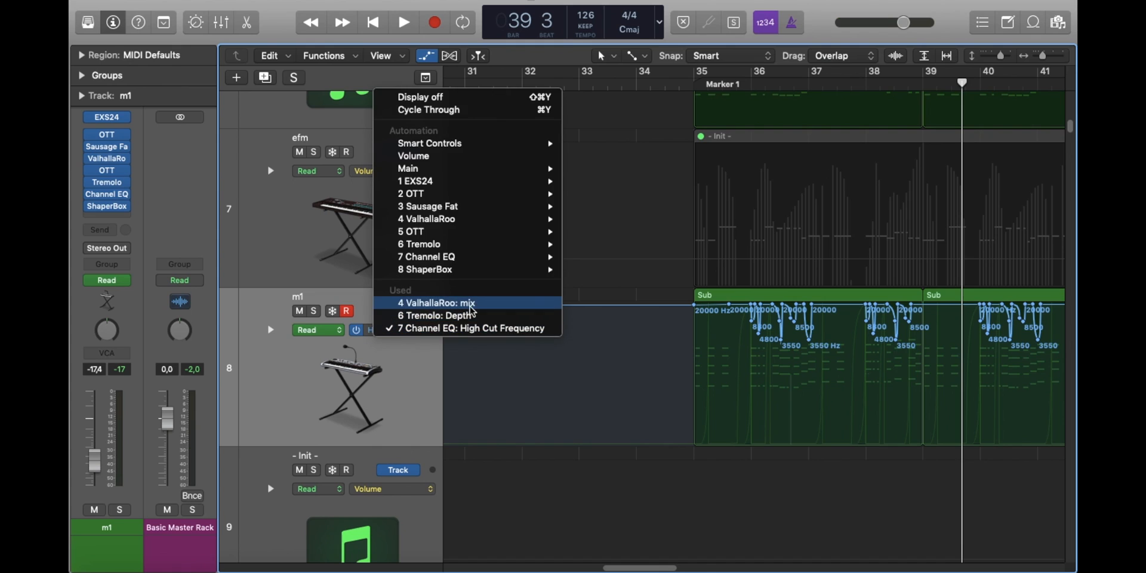
pyautogui.click(429, 299)
pyautogui.click(719, 85)
pyautogui.moveTo(1042, 56); pyautogui.dragTo(1059, 60)
pyautogui.hscroll(1, 1004, 149)
pyautogui.press('space')
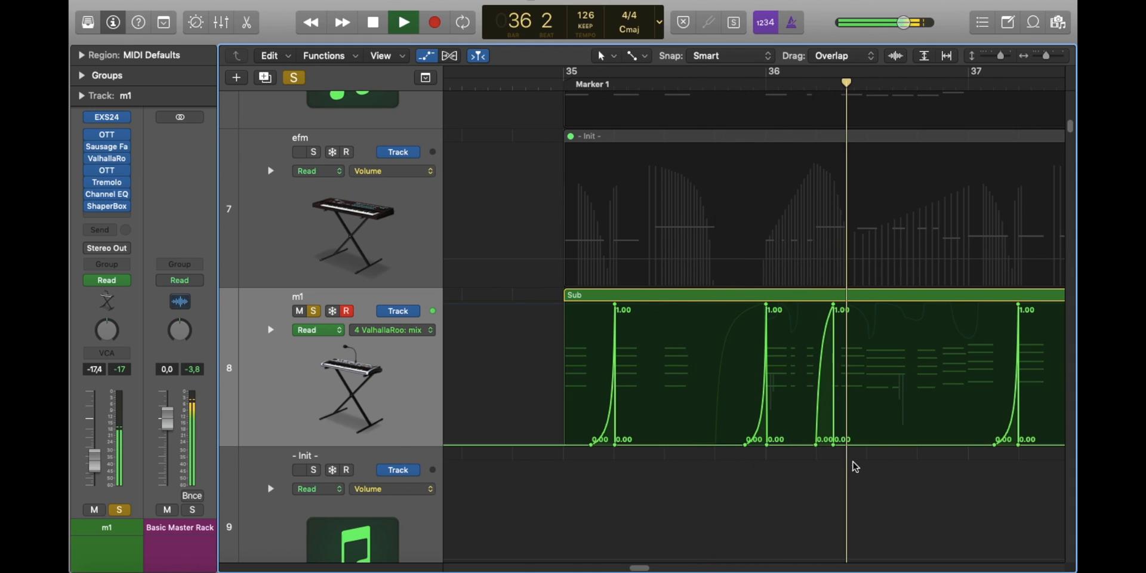
pyautogui.hscroll(4, 943, 460)
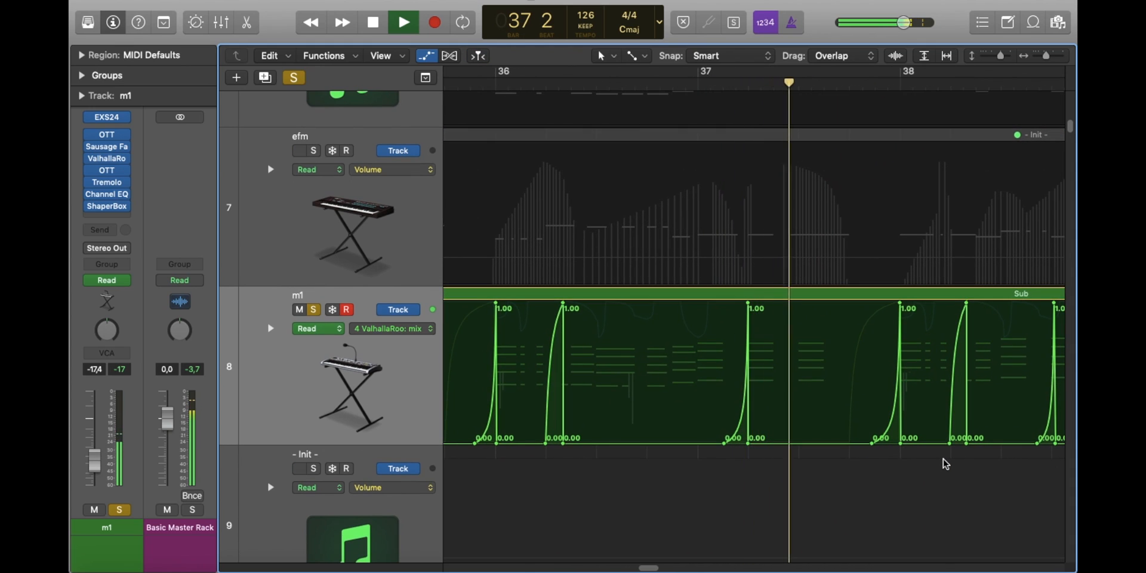
pyautogui.hscroll(3, 943, 460)
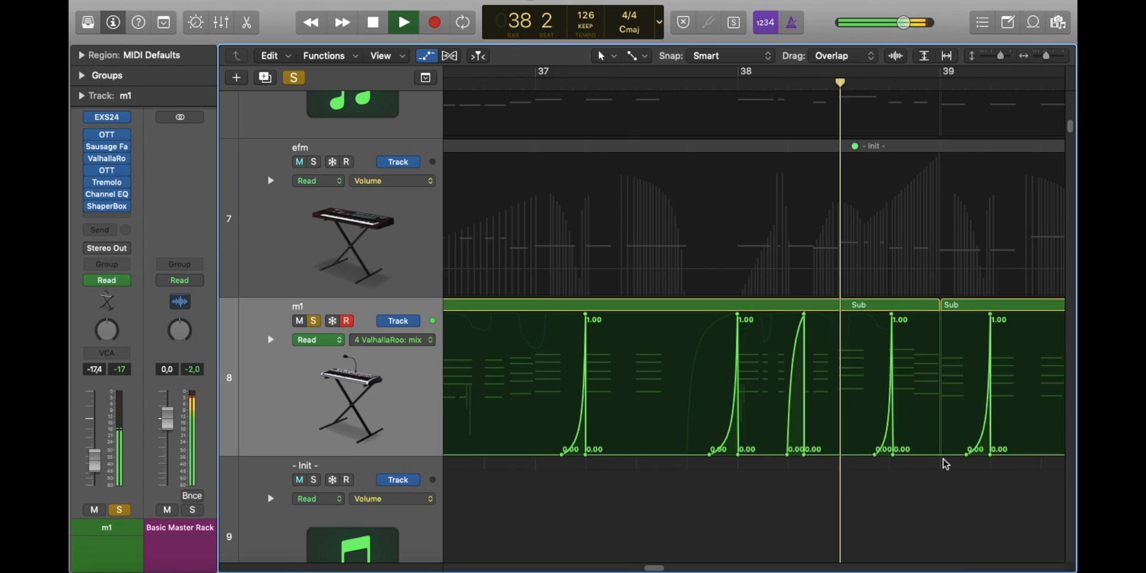
pyautogui.hscroll(3, 943, 459)
pyautogui.press('space')
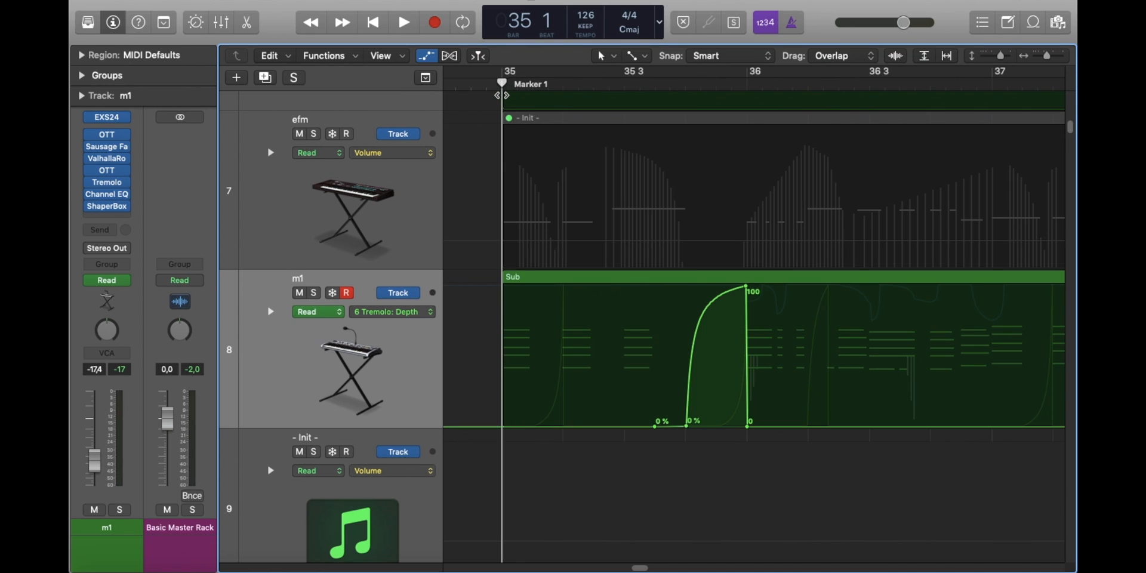
# Step: Play m1 soloed from bar 35 with its Tremolo Depth automation shown
pyautogui.press('space')
pyautogui.moveTo(1046, 57); pyautogui.dragTo(1049, 58)
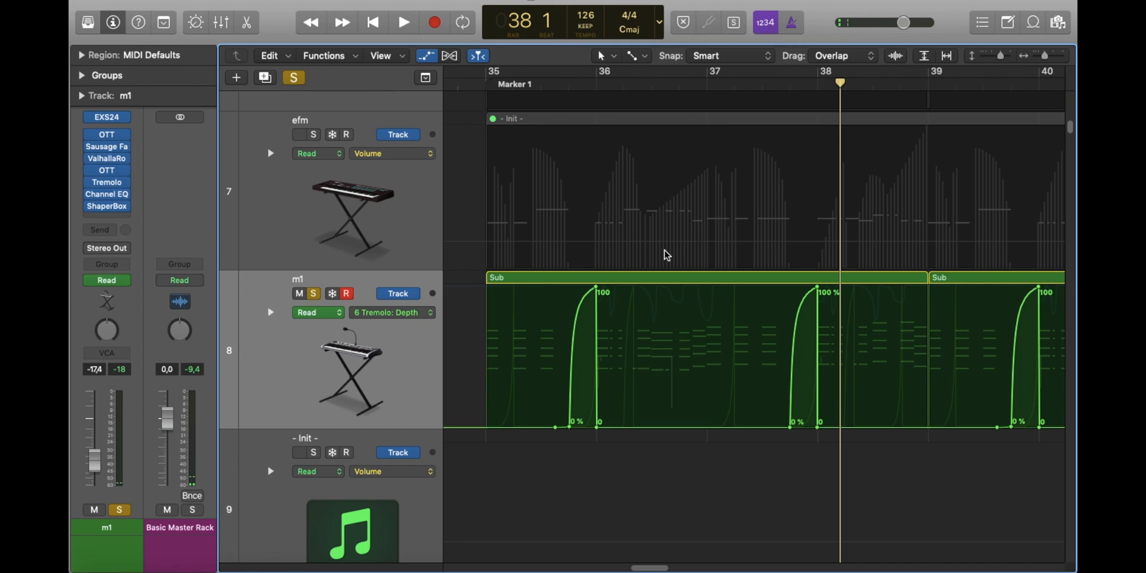
# Step: Solo the serum chords track with the automation lanes shown and the playhead at bar 35
pyautogui.moveTo(1001, 56); pyautogui.dragTo(995, 57)
pyautogui.click(364, 382)
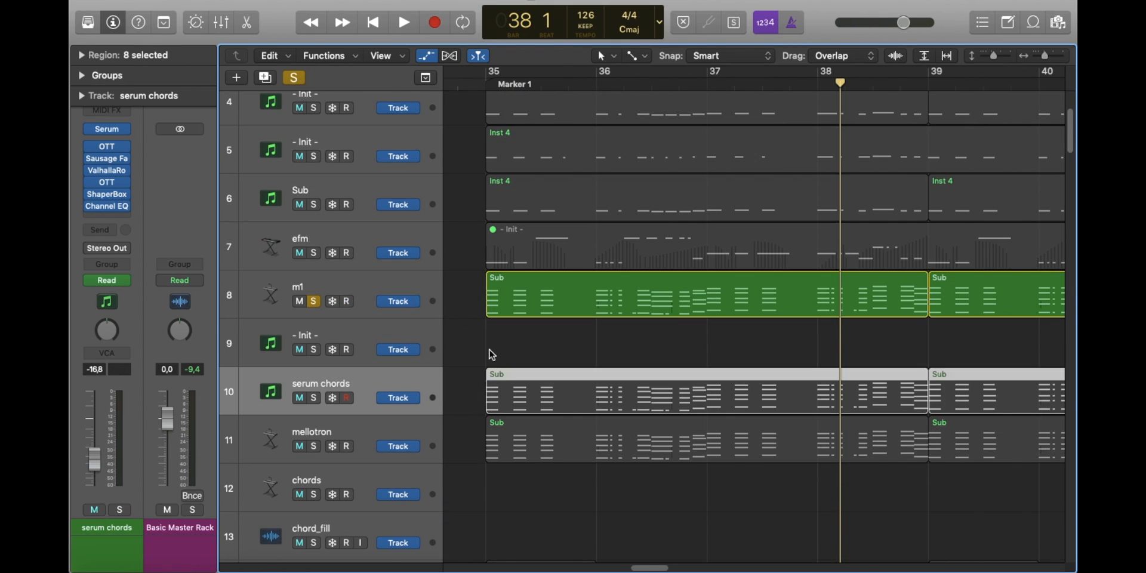
pyautogui.press('a')
pyautogui.click(503, 85)
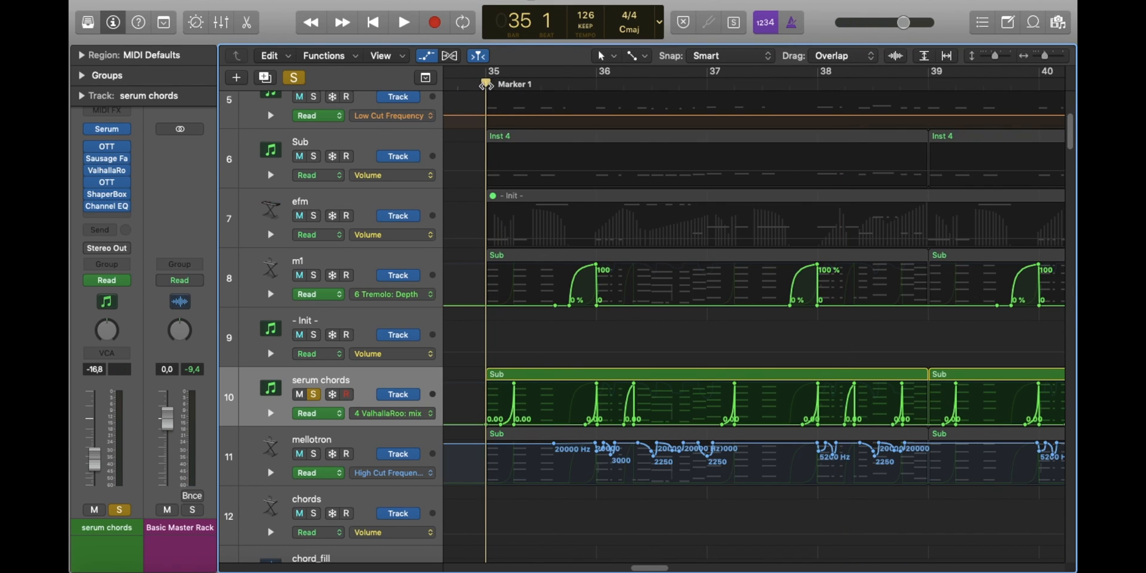
# Step: Inspect the serum chords' Serum patch during playback, including envelope 2 and the effects page, and close it
pyautogui.click(107, 130)
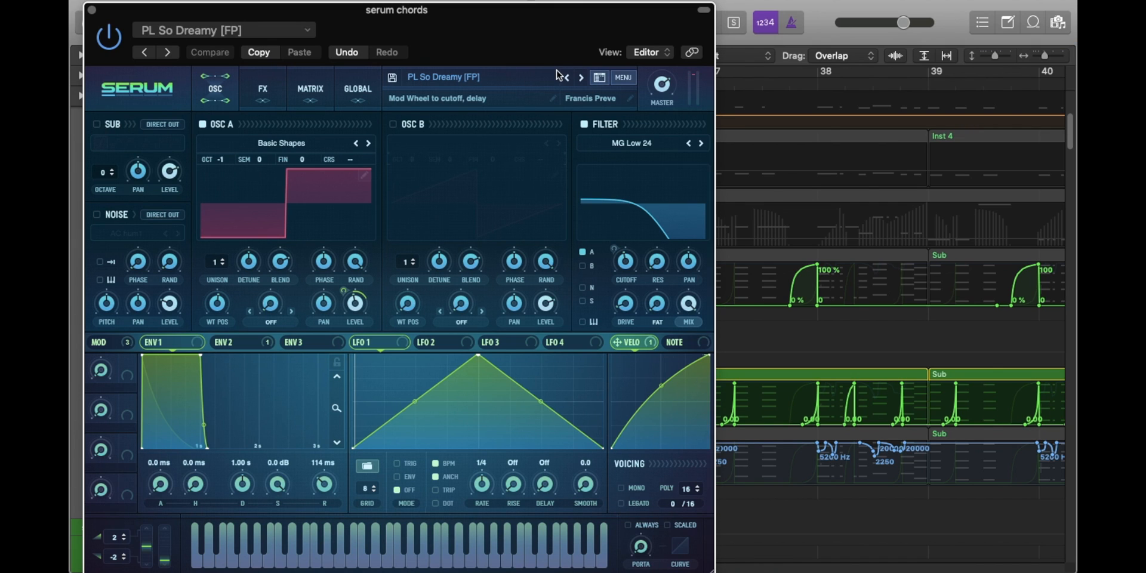
pyautogui.moveTo(468, 35); pyautogui.dragTo(504, 21)
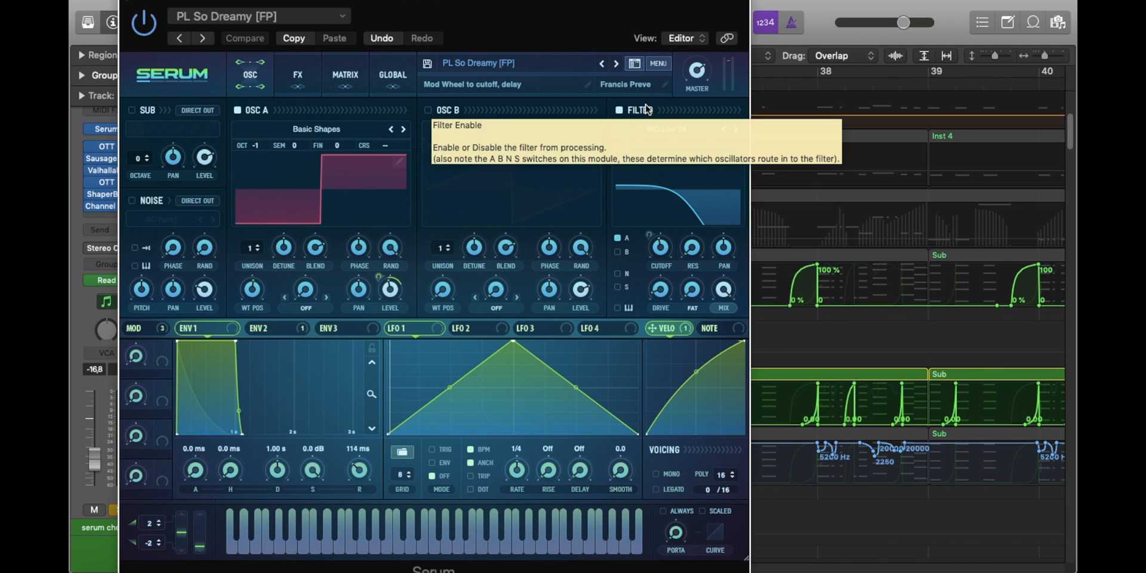
pyautogui.click(286, 330)
pyautogui.moveTo(520, 18); pyautogui.dragTo(303, 10)
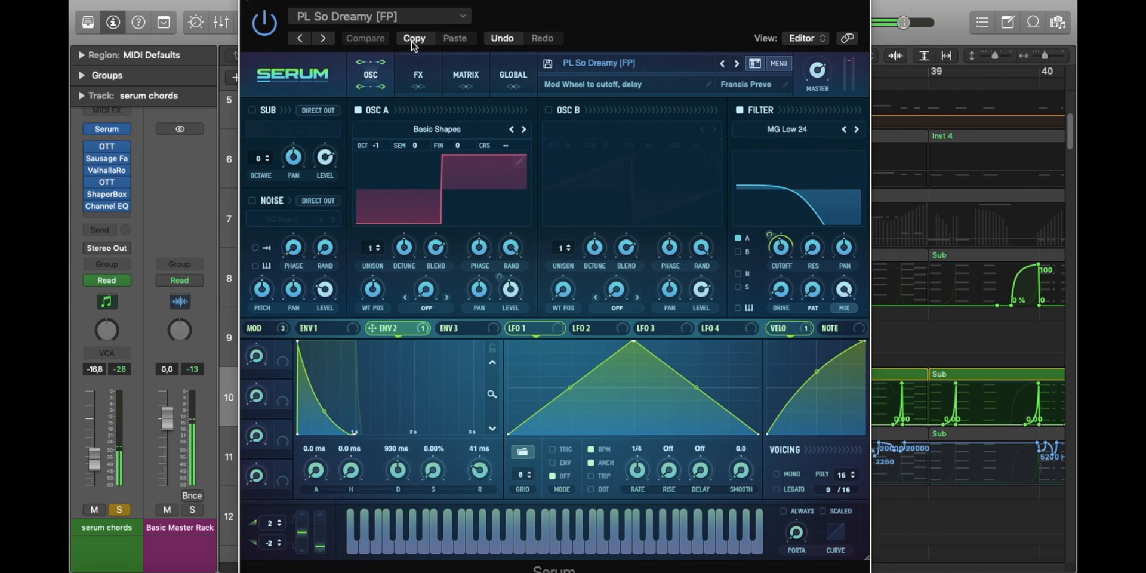
pyautogui.click(418, 73)
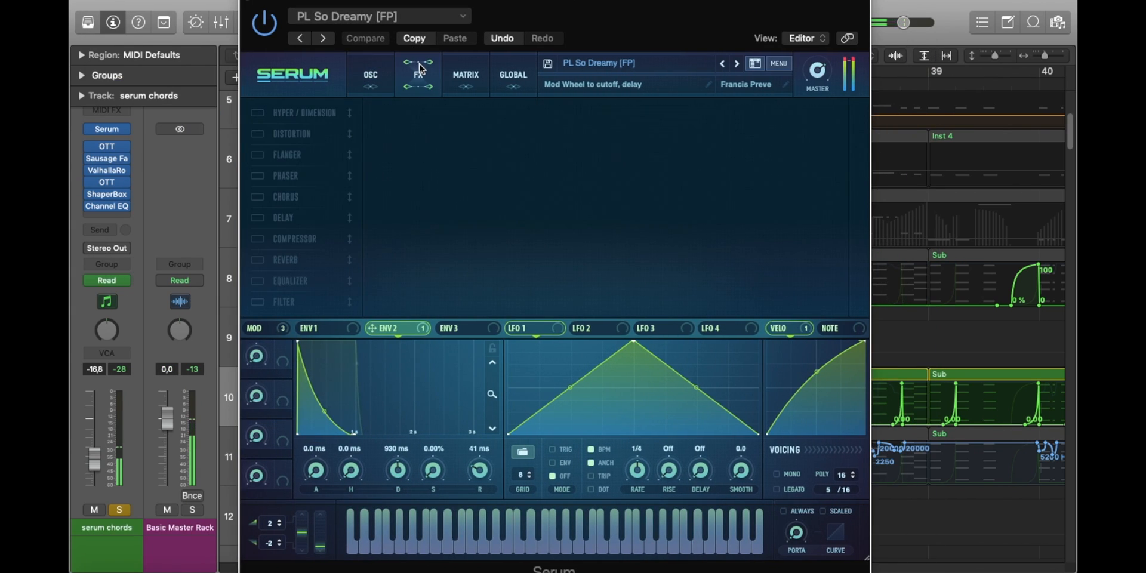
pyautogui.click(251, 1)
pyautogui.press('space')
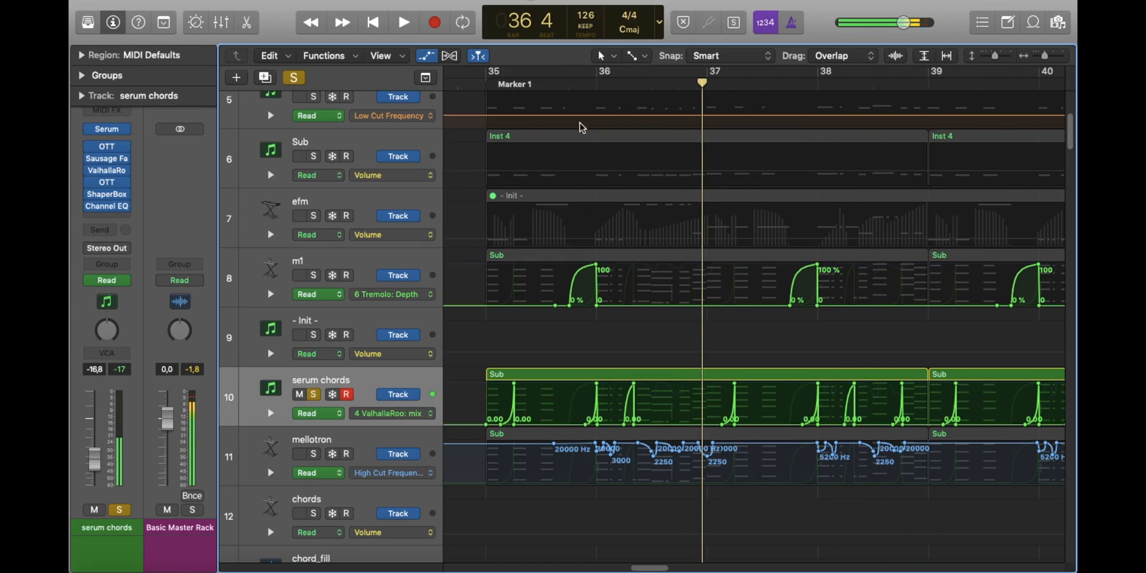
# Step: Hide the automation and play the serum chords' Sub region from bar 35 while viewing its notes in the Piano Roll
pyautogui.moveTo(525, 85); pyautogui.dragTo(482, 85)
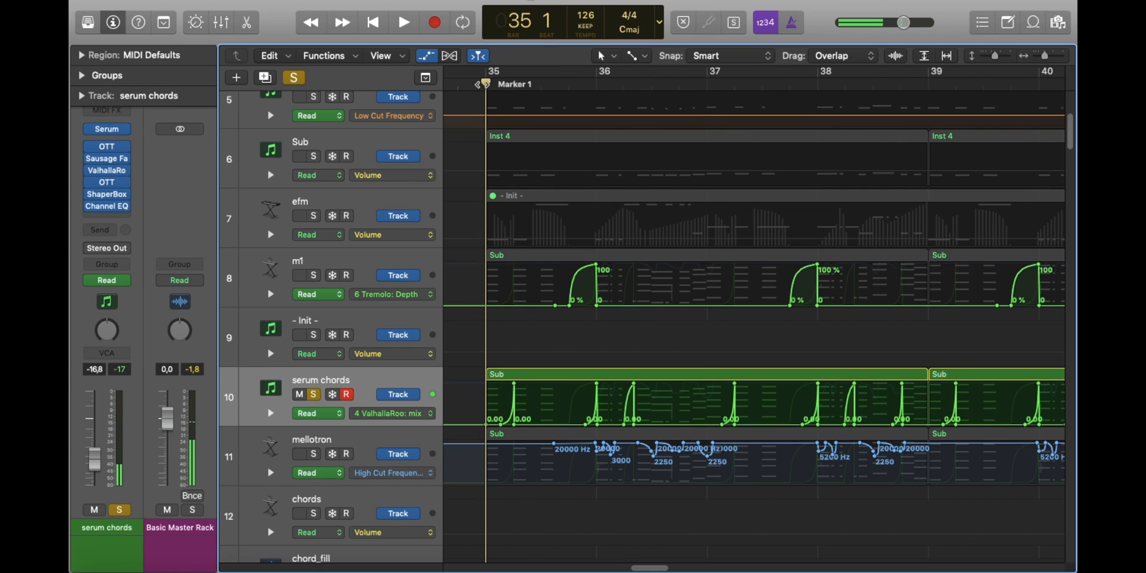
pyautogui.press('a')
pyautogui.doubleClick(522, 409)
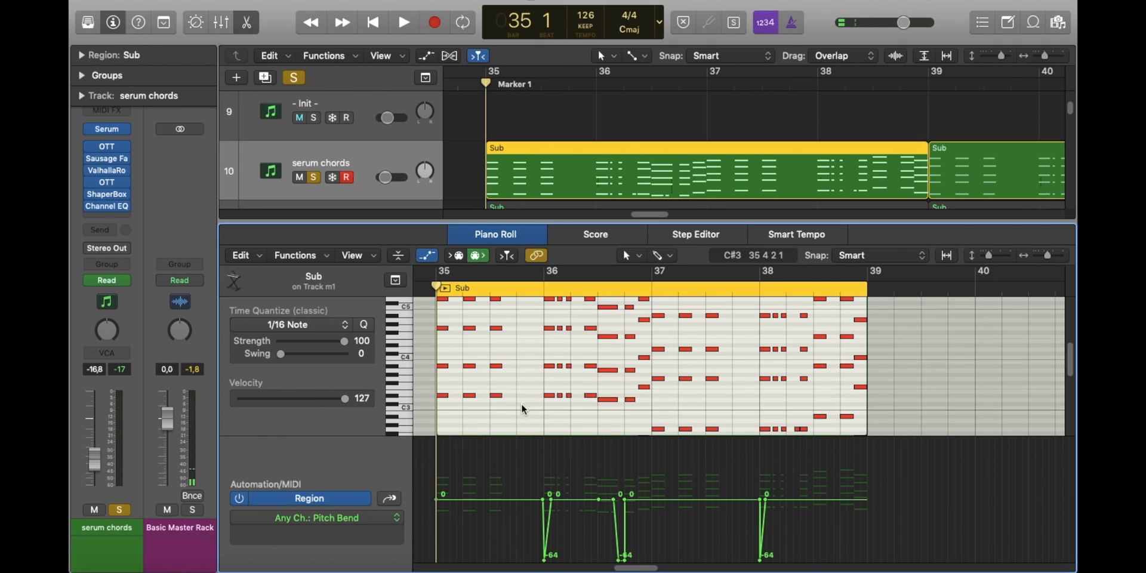
pyautogui.press('space')
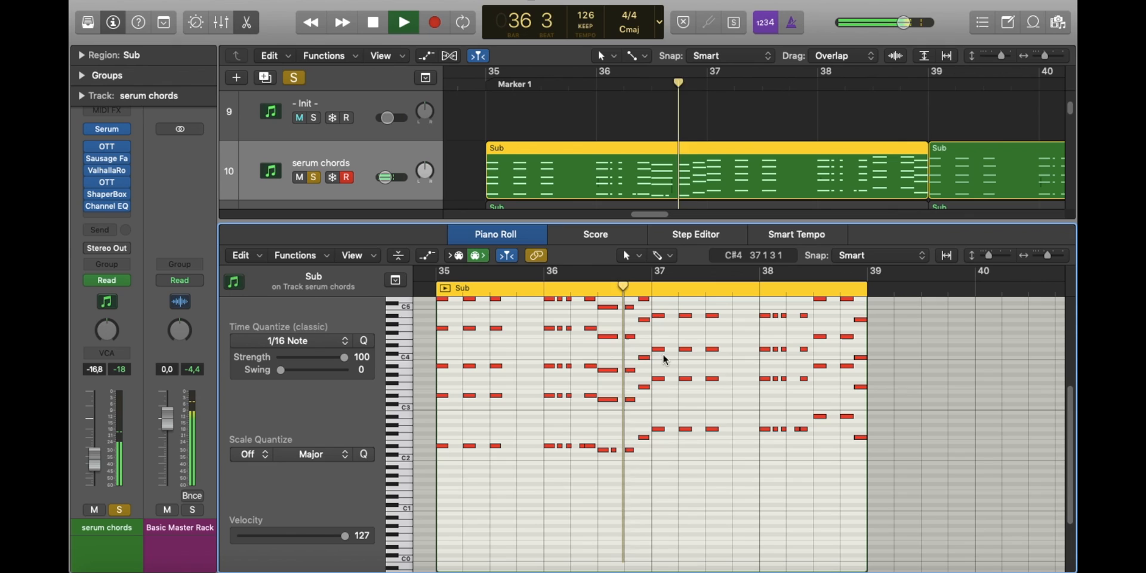
pyautogui.press('e')
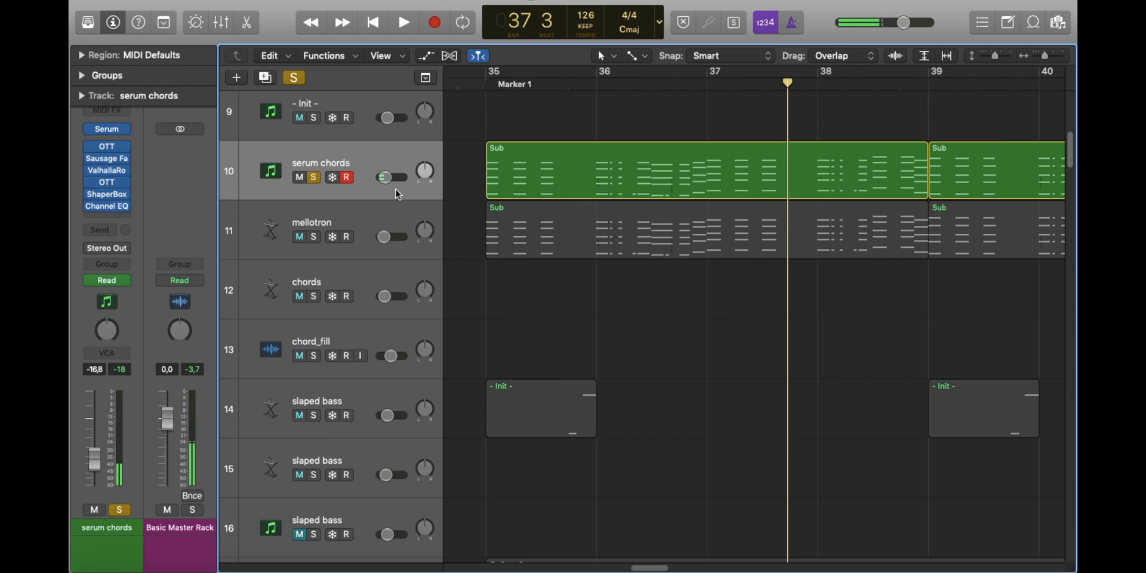
pyautogui.press('space')
# Step: Solo the mellotron track, return the playhead to bar 35 and open its EXS24 instrument
pyautogui.click(362, 223)
pyautogui.click(484, 85)
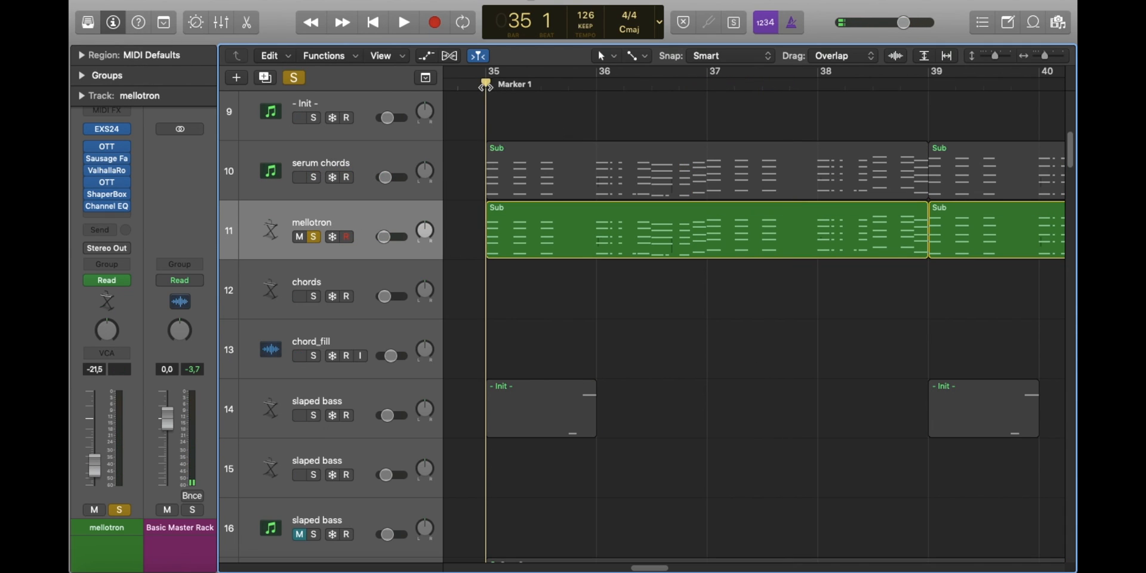
pyautogui.click(111, 131)
# Step: Browse the EXS24 sampler instruments down to the Factory Orchestral categories, keep Mellotron loaded and close the plug-in
pyautogui.click(591, 77)
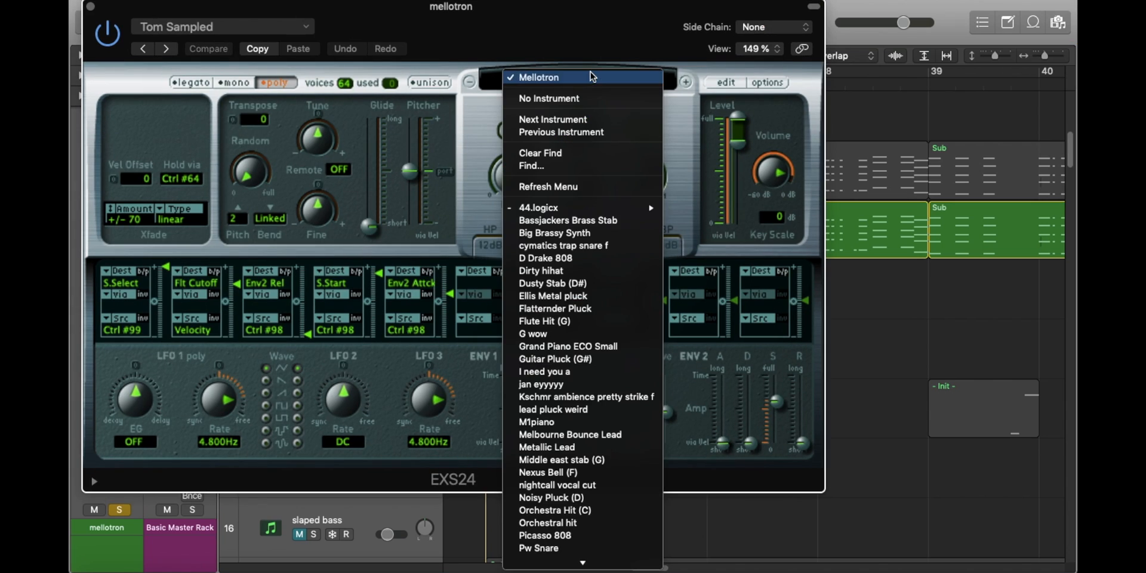
pyautogui.scroll(-6, 583, 185)
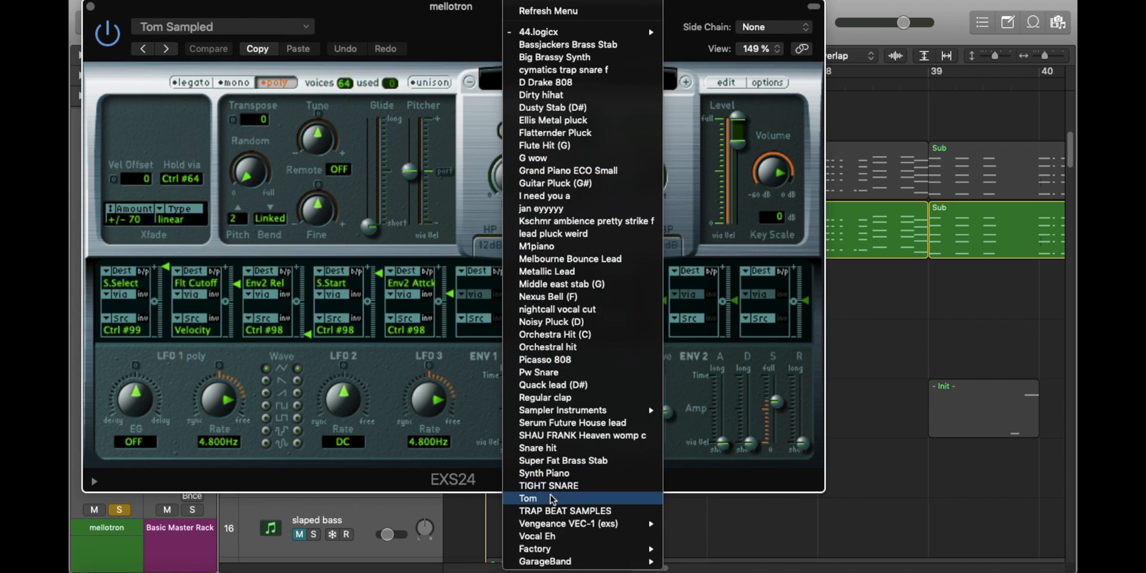
pyautogui.moveTo(561, 548)
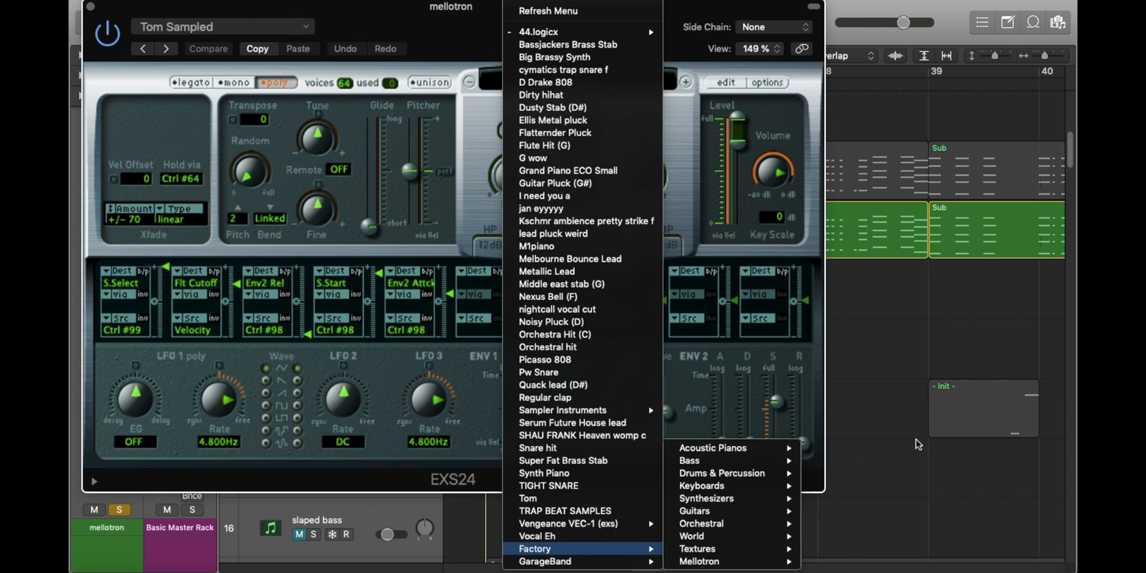
pyautogui.moveTo(740, 523)
pyautogui.moveTo(869, 490)
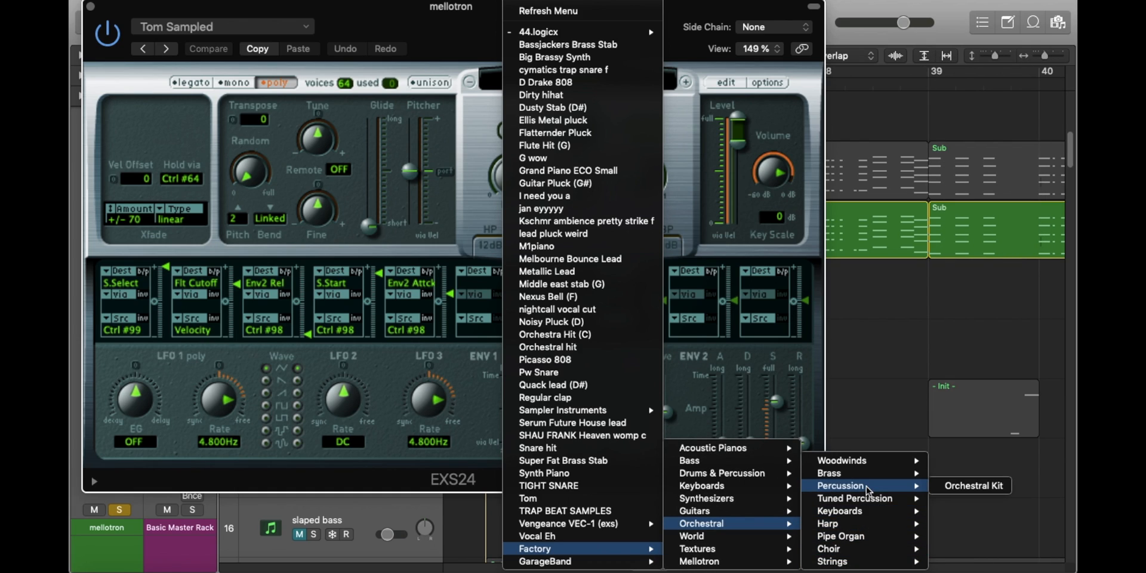
pyautogui.moveTo(724, 285)
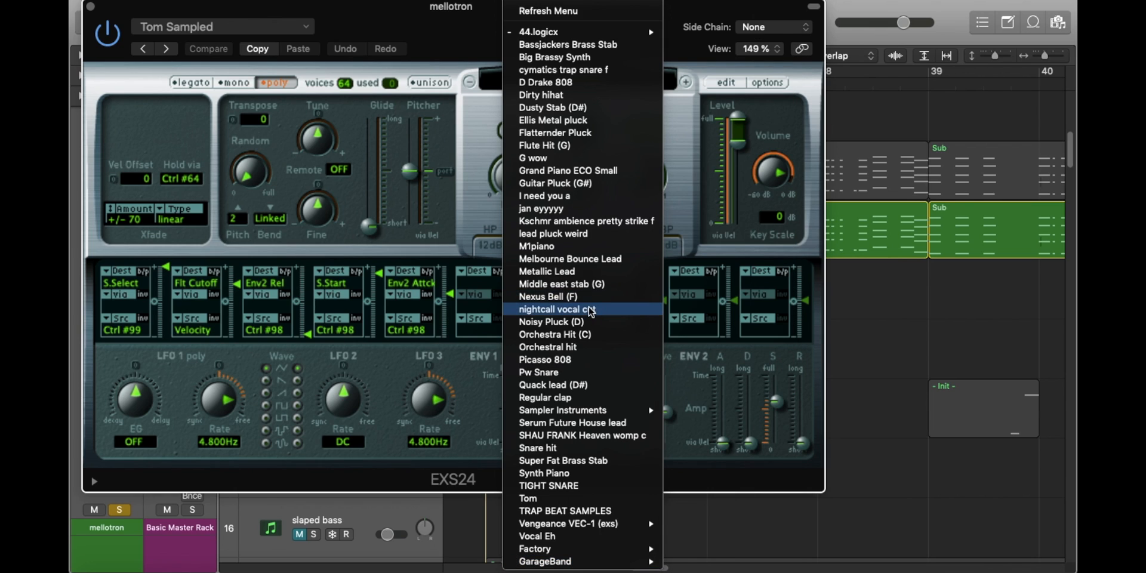
pyautogui.click(148, 15)
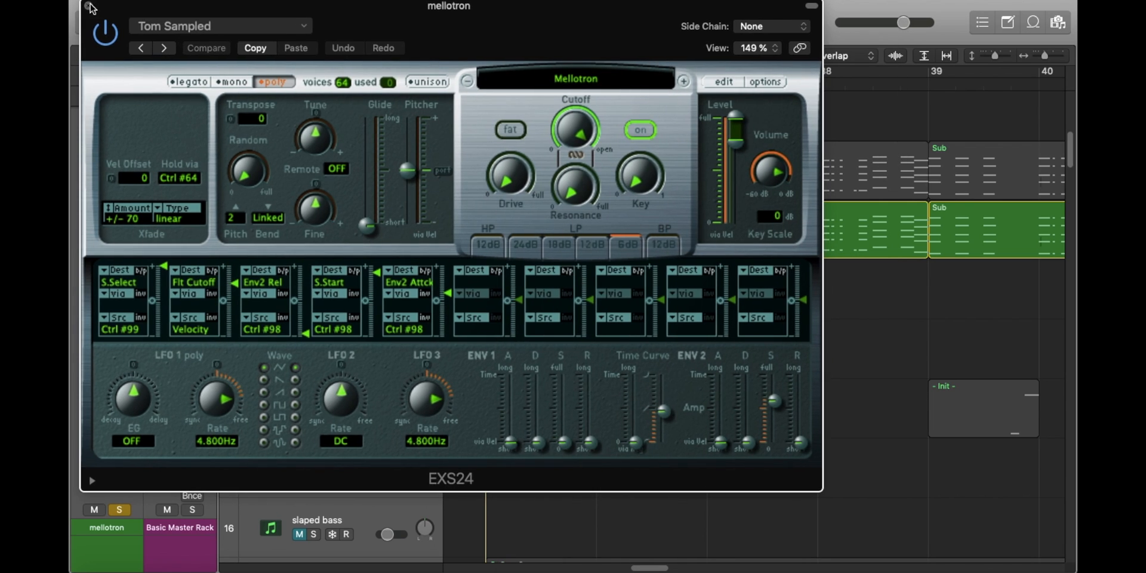
pyautogui.click(91, 6)
# Step: Play the soloed mellotron track from bar 35 to hear its chords
pyautogui.click(753, 232)
pyautogui.click(722, 315)
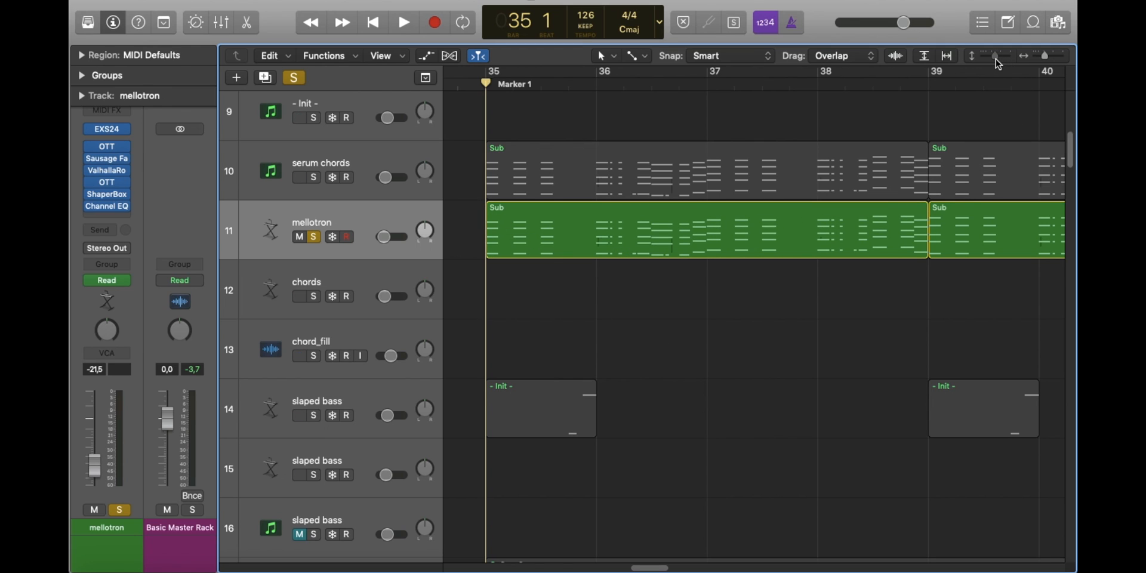
pyautogui.moveTo(994, 58); pyautogui.dragTo(1045, 55)
pyautogui.press('space')
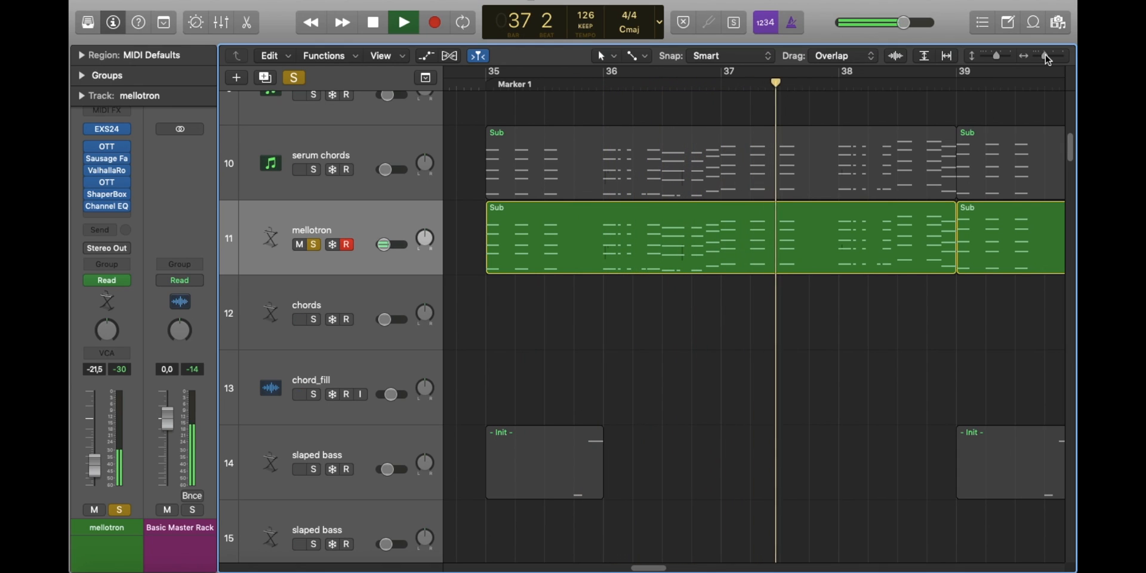
pyautogui.press('space')
# Step: Solo m1, serum chords and mellotron together and play the layered chords from bar 35
pyautogui.scroll(5, 805, 358)
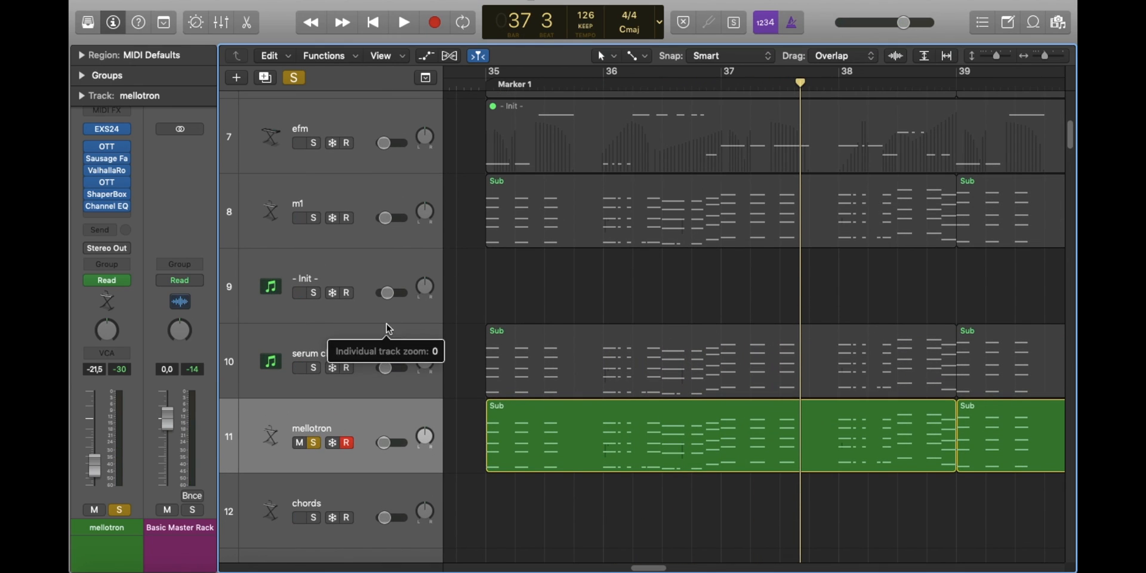
pyautogui.click(358, 358)
pyautogui.press('Return')
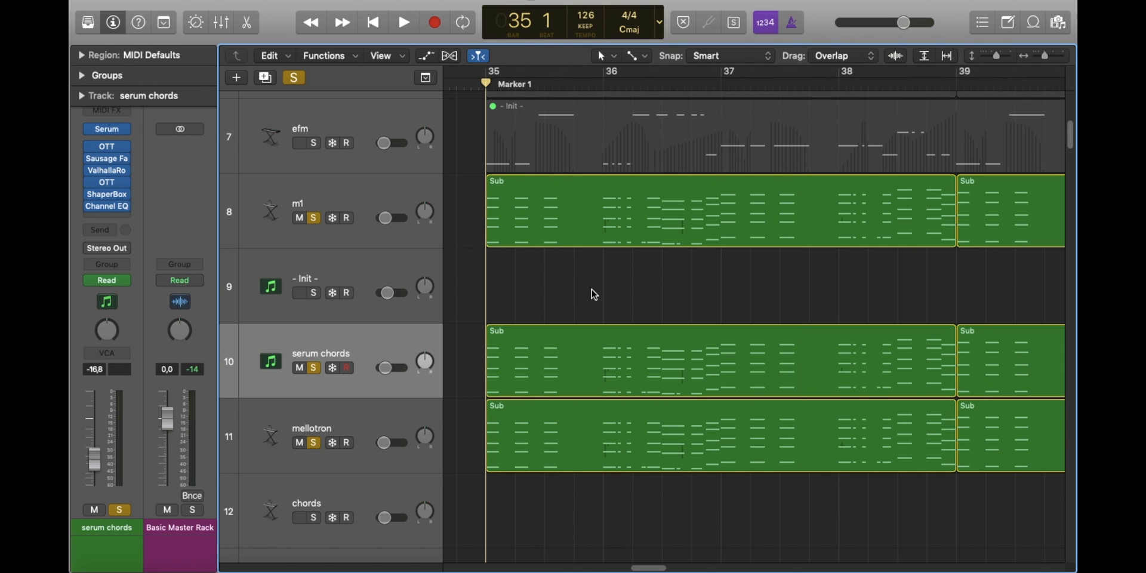
pyautogui.moveTo(1045, 57); pyautogui.dragTo(1046, 55)
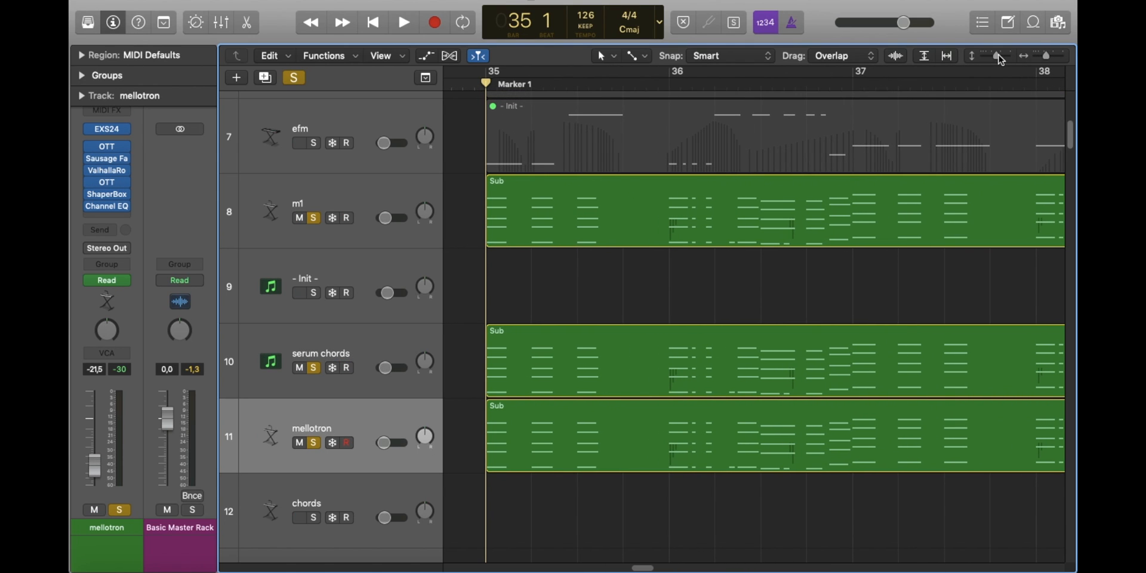
pyautogui.press('space')
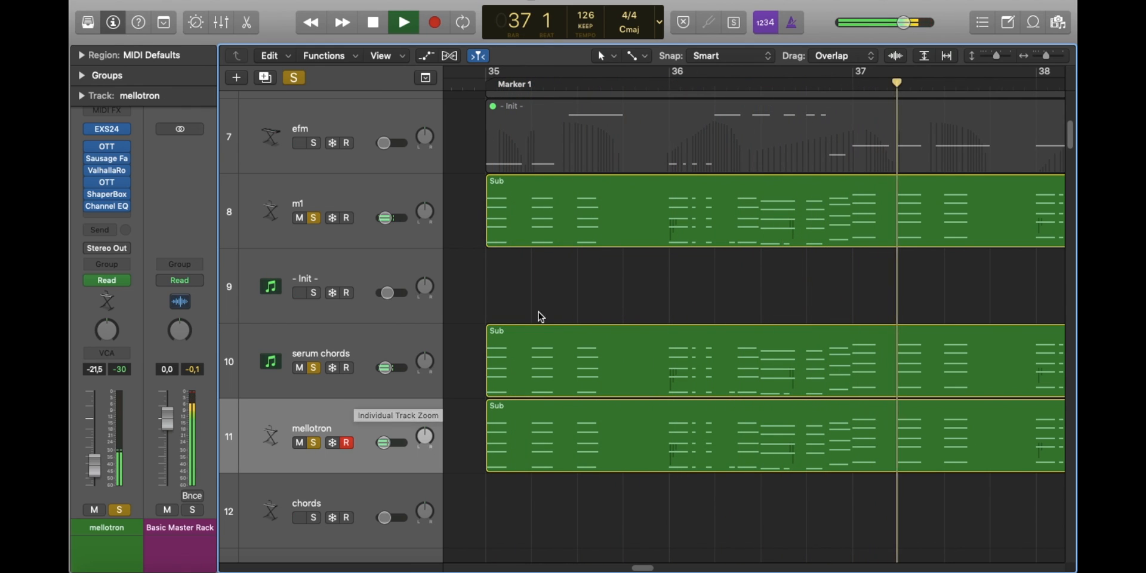
# Step: Play m1 and serum chords from bar 35 without the mellotron layer, and solo mellotron again
pyautogui.press('s')
pyautogui.press('space')
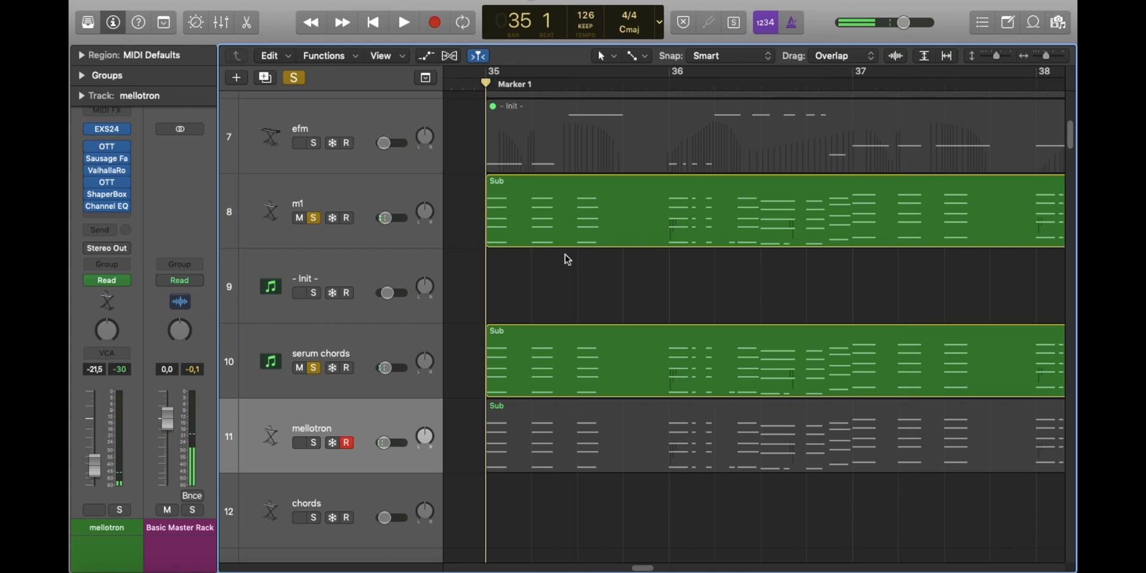
pyautogui.press('space')
pyautogui.press('s')
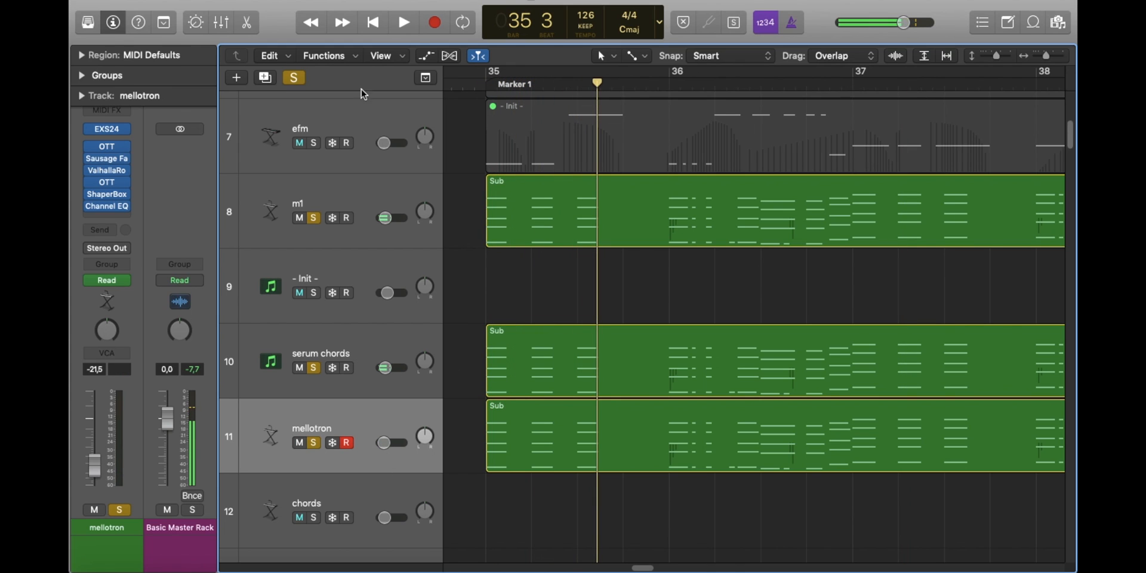
# Step: Clear all track solos and solo only the Sub track
pyautogui.click(294, 80)
pyautogui.press('z')
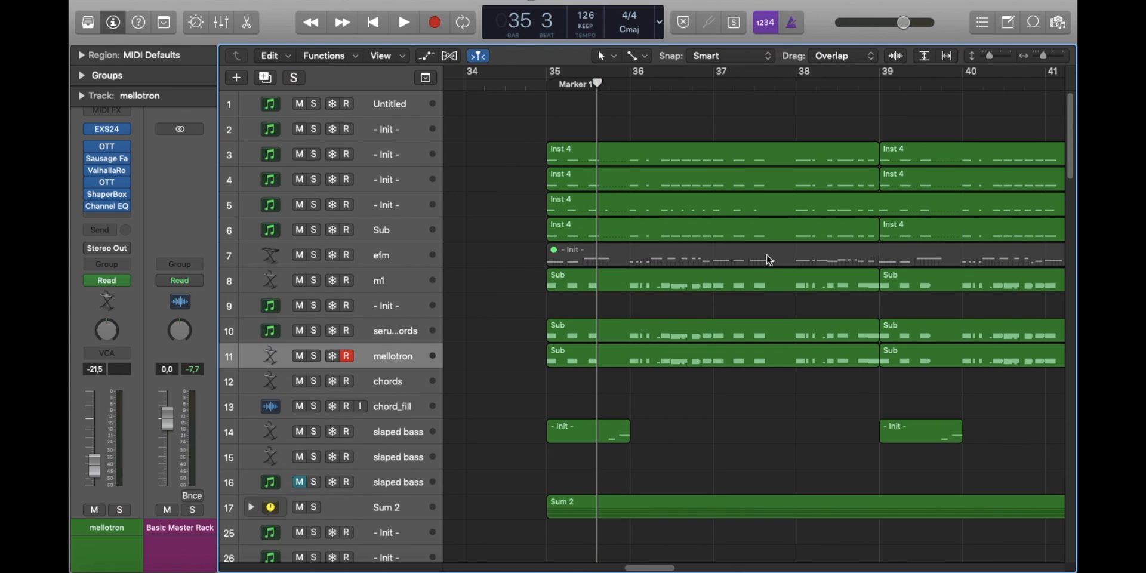
pyautogui.scroll(-5, 768, 260)
pyautogui.scroll(5, 685, 320)
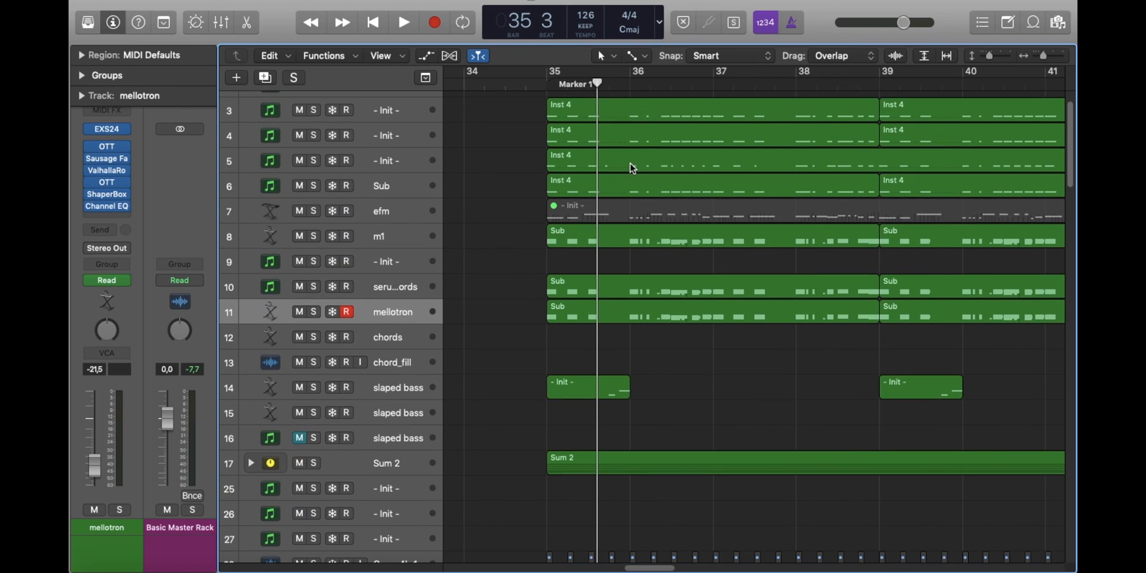
pyautogui.click(463, 226)
pyautogui.press('s')
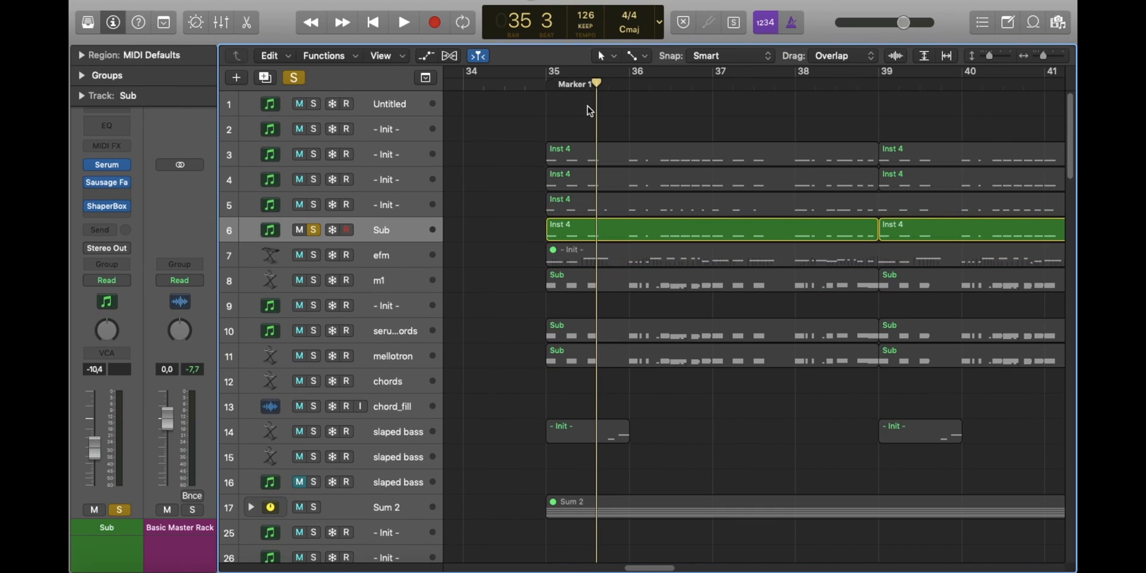
# Step: Solo tracks 3 to 5 together with the Sub track and play the layered basses from bar 35
pyautogui.moveTo(597, 84); pyautogui.dragTo(547, 86)
pyautogui.moveTo(989, 55); pyautogui.dragTo(995, 55)
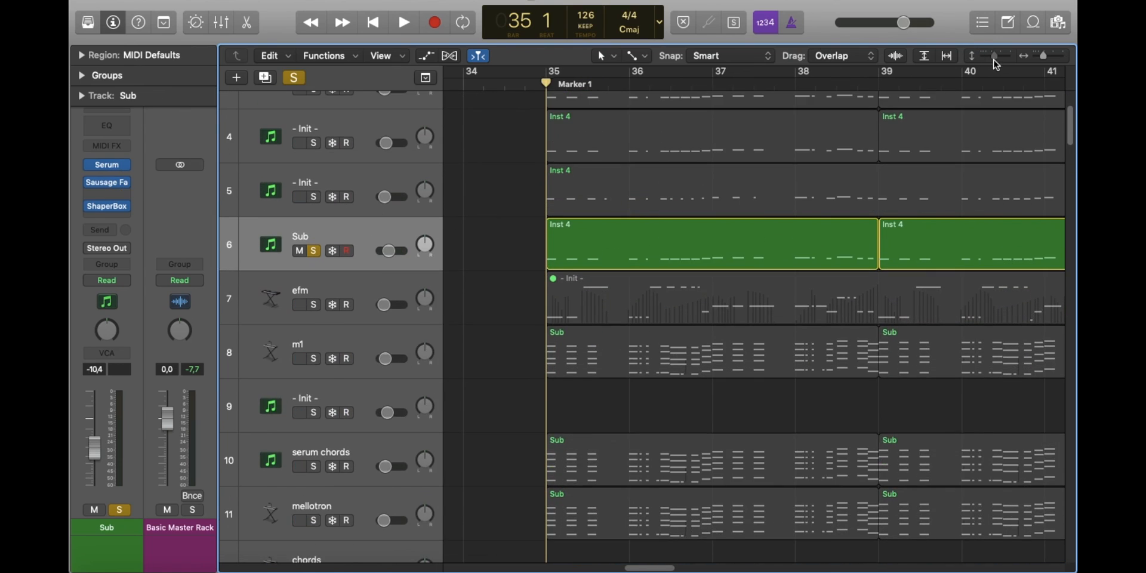
pyautogui.scroll(3, 514, 205)
pyautogui.moveTo(313, 365); pyautogui.dragTo(314, 246)
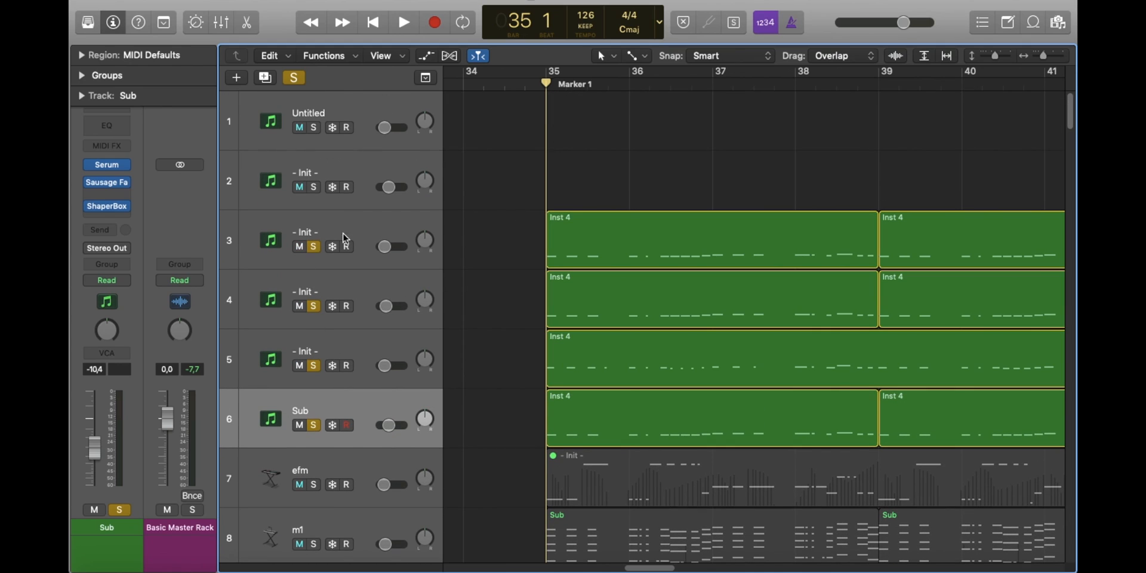
pyautogui.press('space')
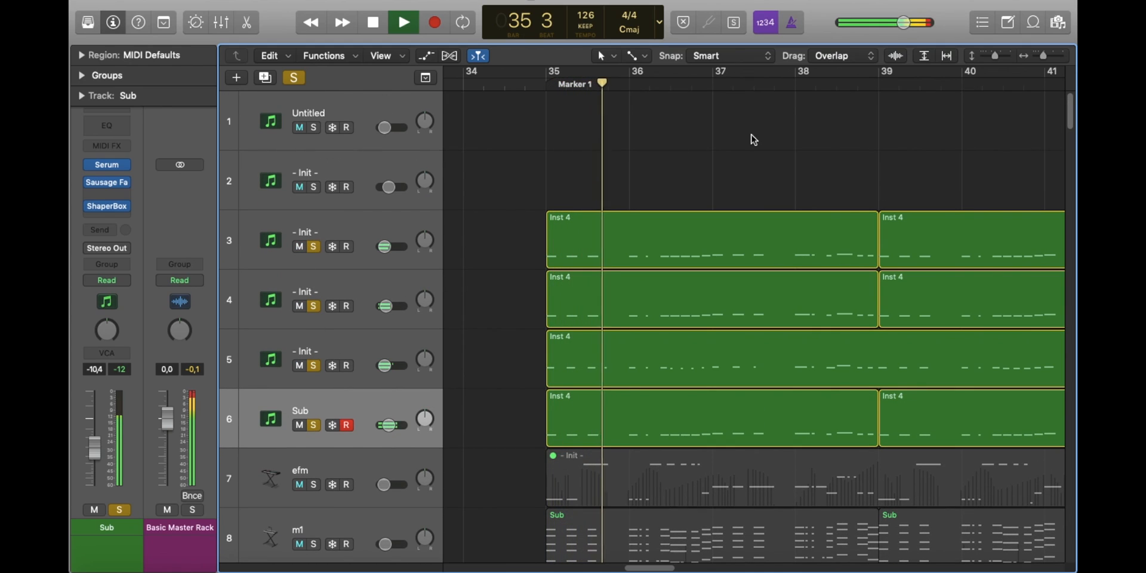
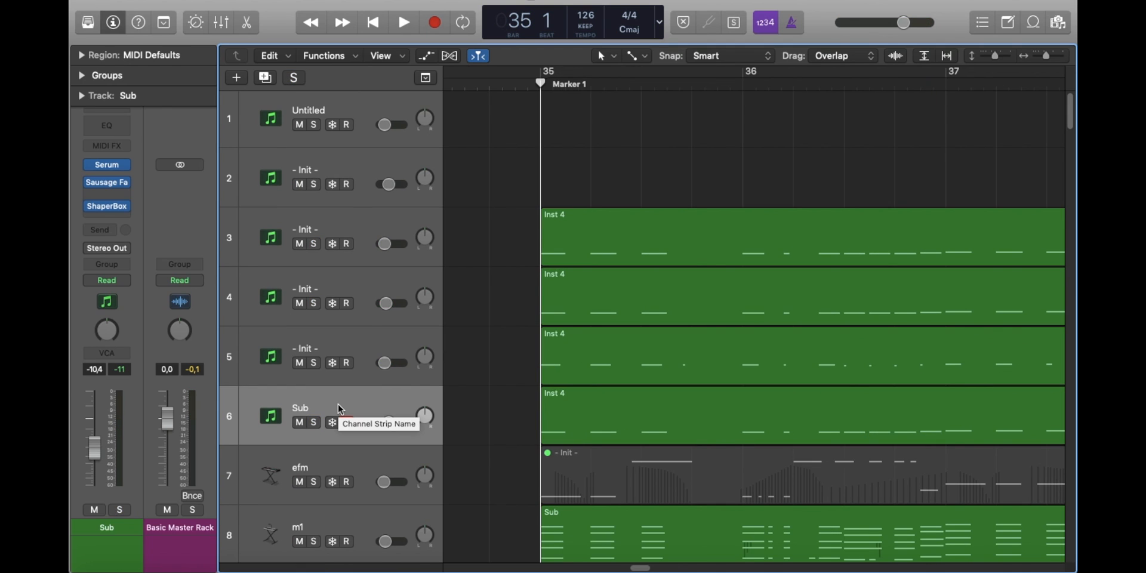
# Step: Open the Sub track's Serum instrument and examine its oscillator and distortion effect settings, playing the soloed sound
pyautogui.click(365, 257)
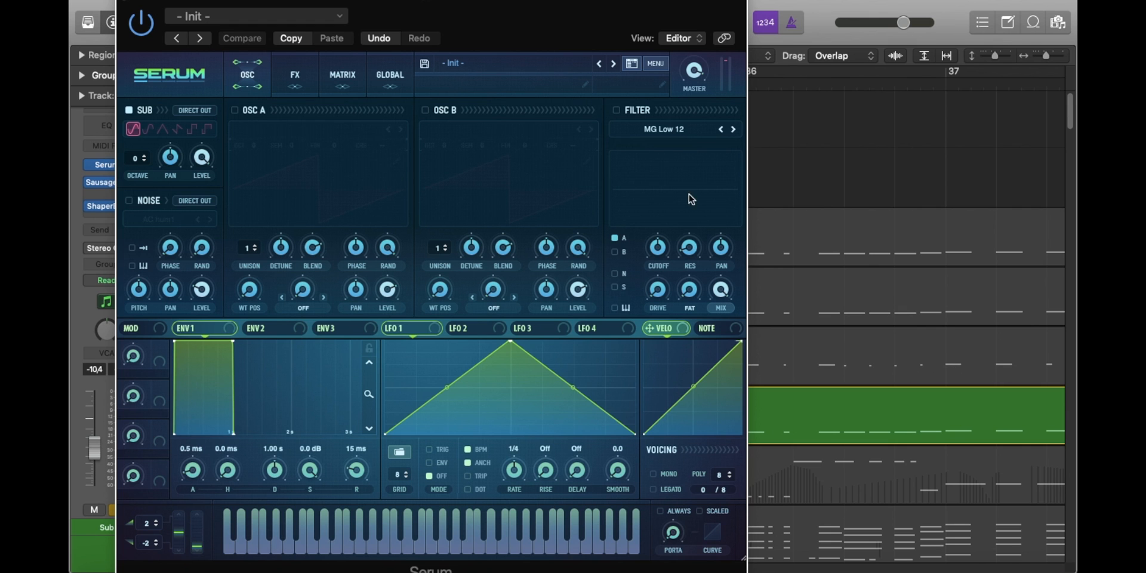
pyautogui.moveTo(523, 21); pyautogui.dragTo(556, 21)
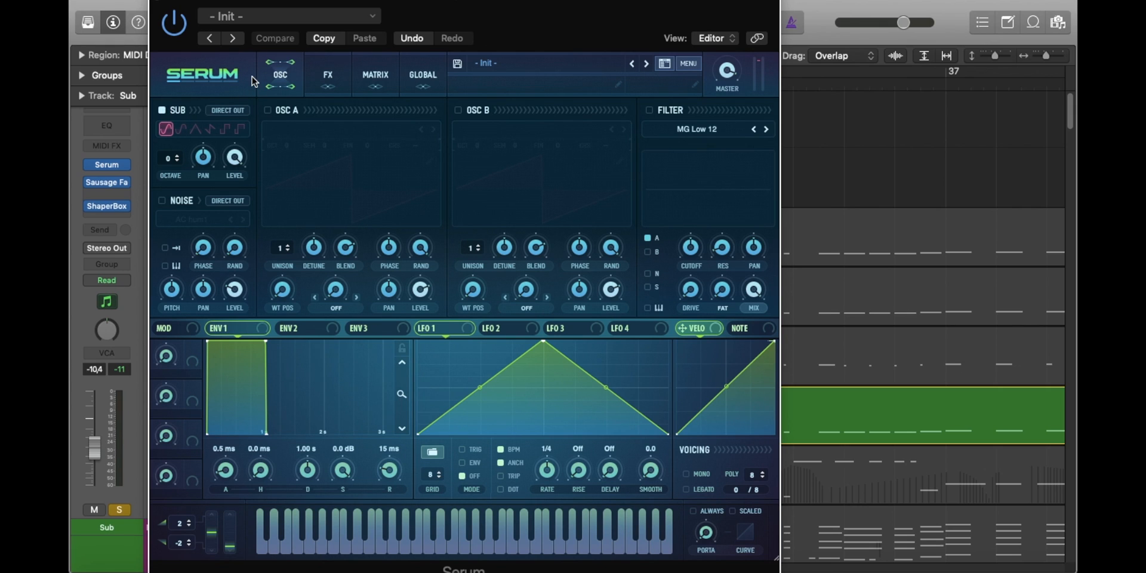
pyautogui.click(328, 75)
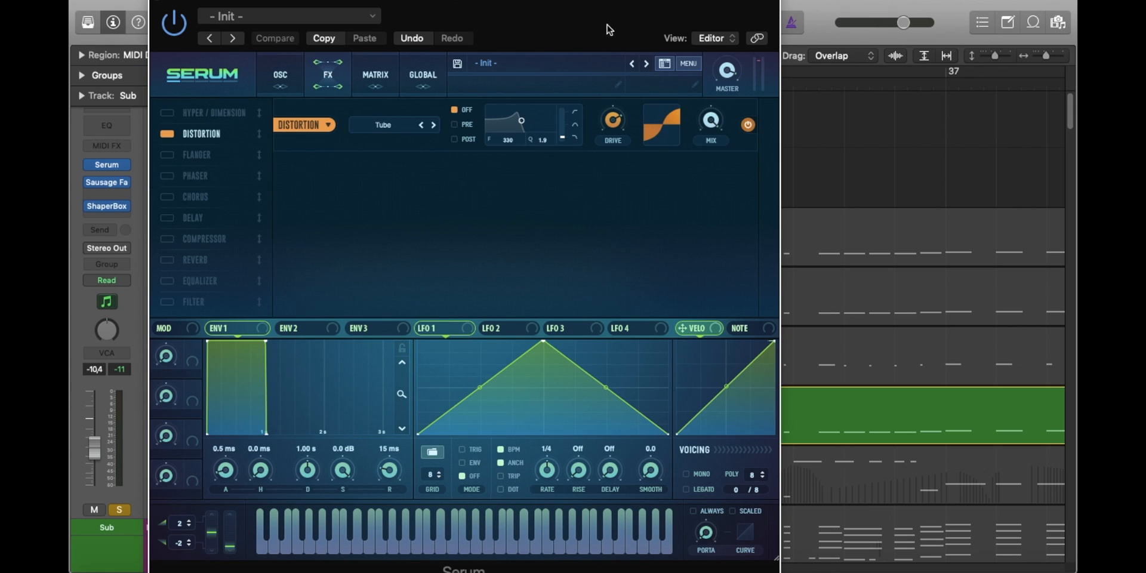
pyautogui.moveTo(608, 28)
pyautogui.mouseDown()
pyautogui.moveTo(449, 9)
pyautogui.moveTo(710, 9)
pyautogui.moveTo(409, 3)
pyautogui.moveTo(424, 3)
pyautogui.mouseUp()
pyautogui.hscroll(-3, 995, 154)
pyautogui.moveTo(807, 12)
pyautogui.mouseDown()
pyautogui.moveTo(849, 186)
pyautogui.moveTo(785, 468)
pyautogui.moveTo(762, 77)
pyautogui.moveTo(719, 25)
pyautogui.moveTo(588, 3)
pyautogui.moveTo(929, 128)
pyautogui.moveTo(831, 21)
pyautogui.moveTo(521, 2)
pyautogui.mouseUp()
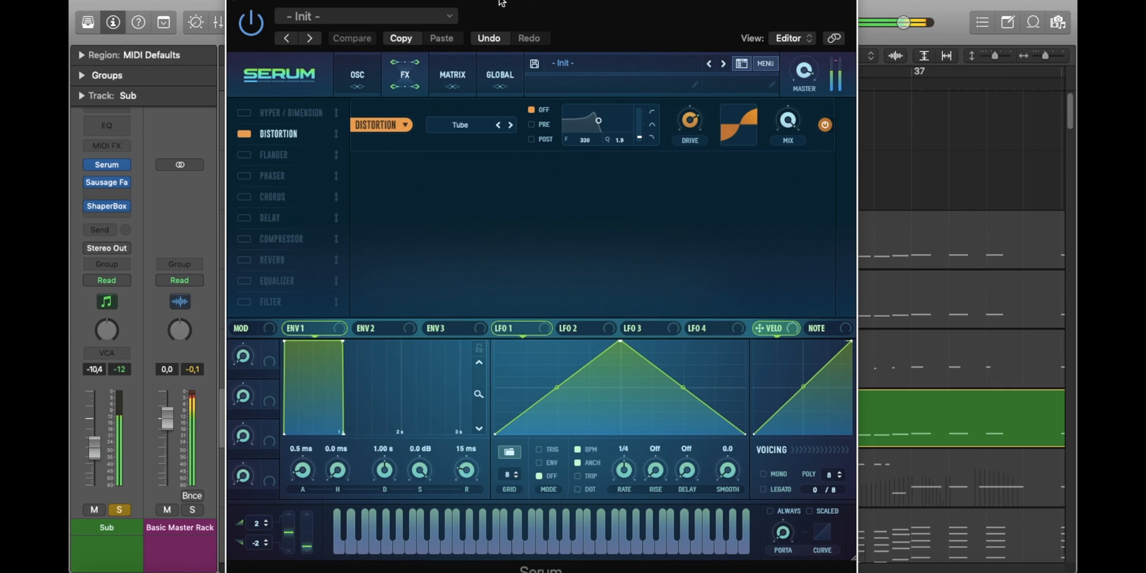
# Step: Play the Sub track while examining its Sausage Fattener settings, and close the plug-in
pyautogui.moveTo(699, 28); pyautogui.dragTo(575, 12)
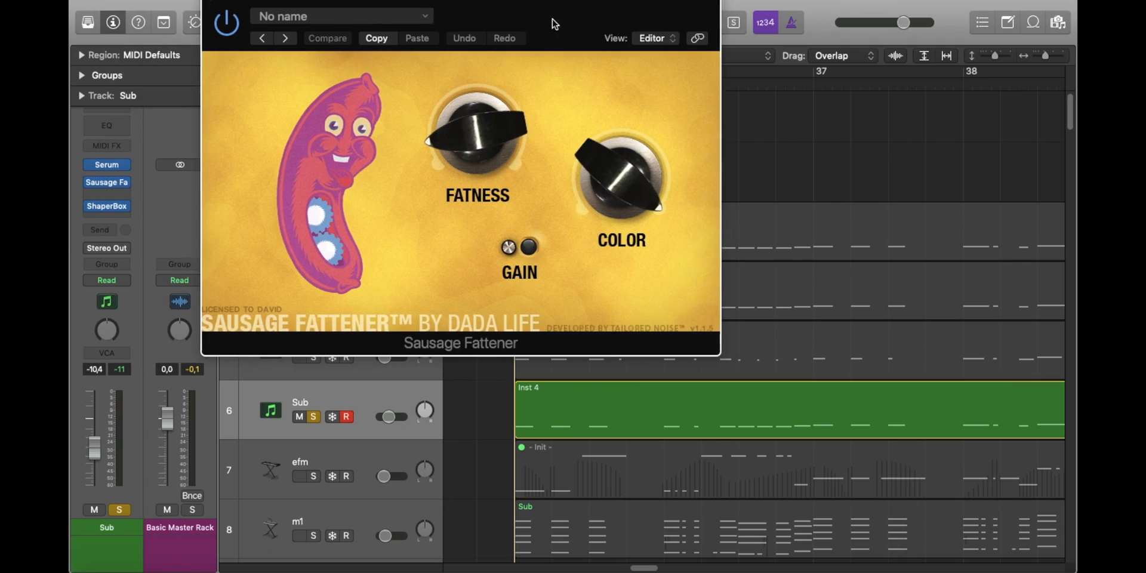
pyautogui.press('space')
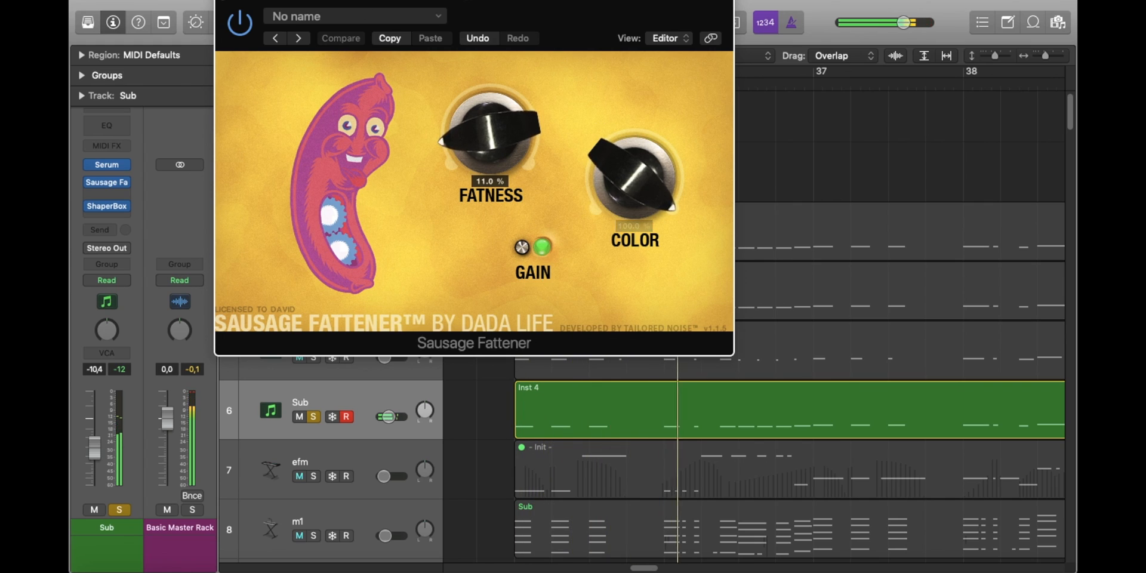
pyautogui.press('super+w')
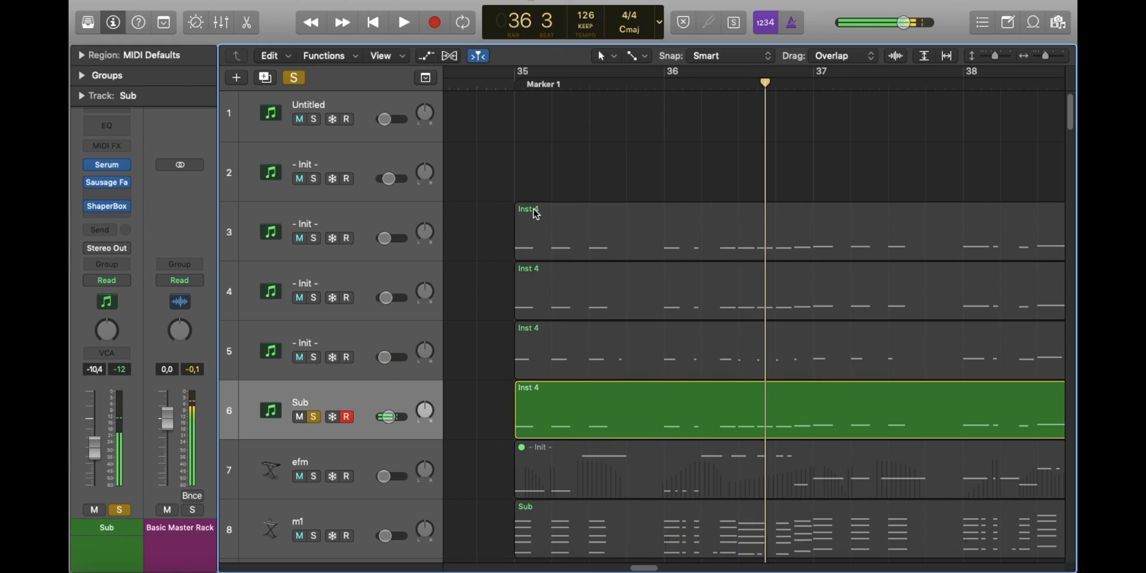
# Step: Solo track 5 in place of the Sub, play it from bar 35, and enlarge the track rows
pyautogui.press('Up')
pyautogui.click(515, 82)
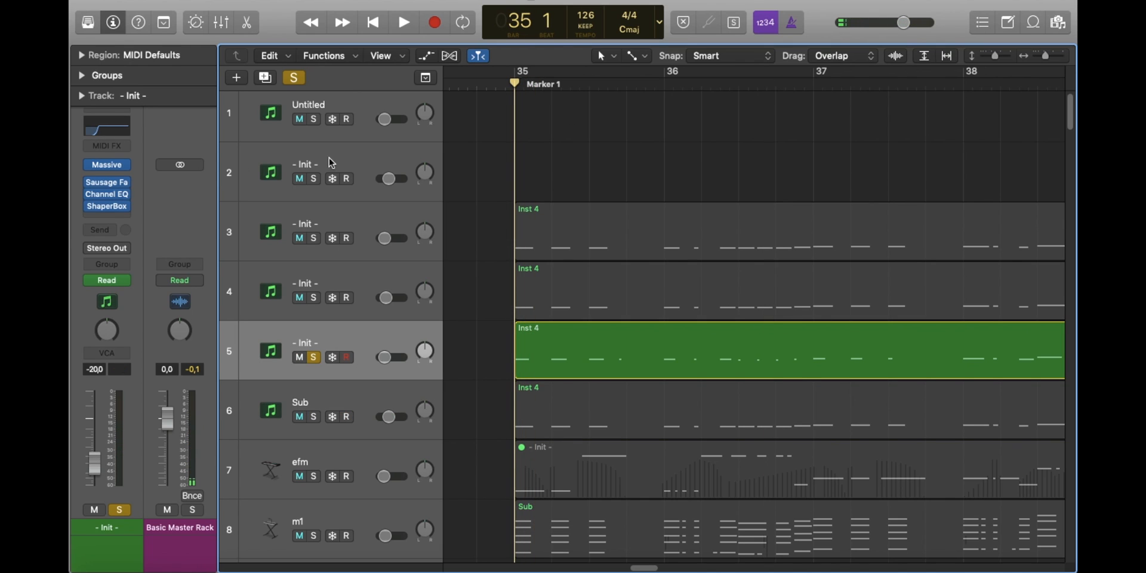
pyautogui.press('space')
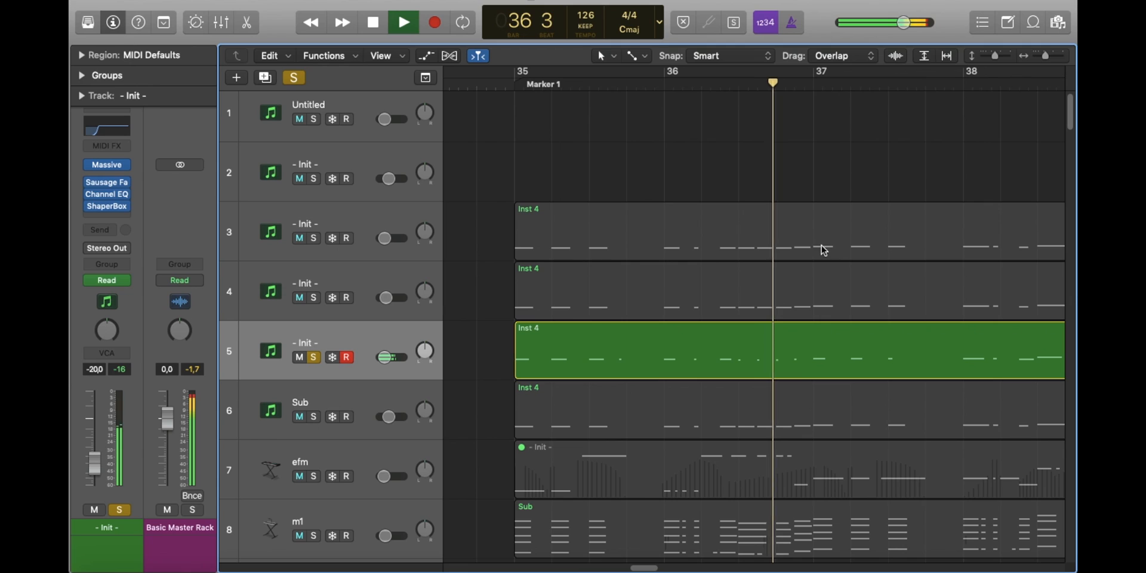
pyautogui.press('space')
pyautogui.moveTo(995, 55); pyautogui.dragTo(1000, 57)
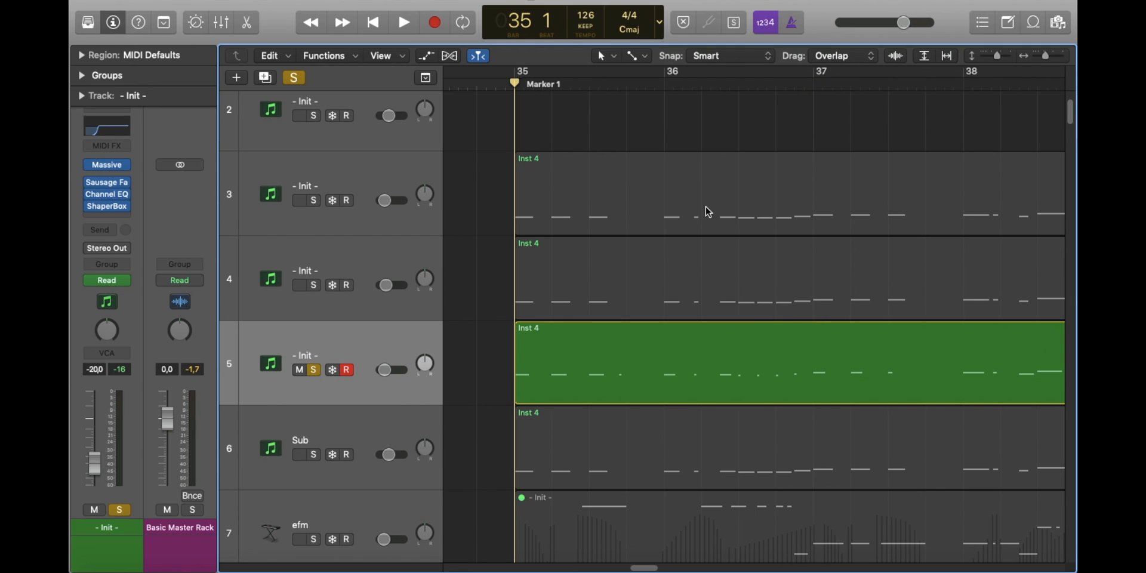
pyautogui.scroll(-2, 708, 212)
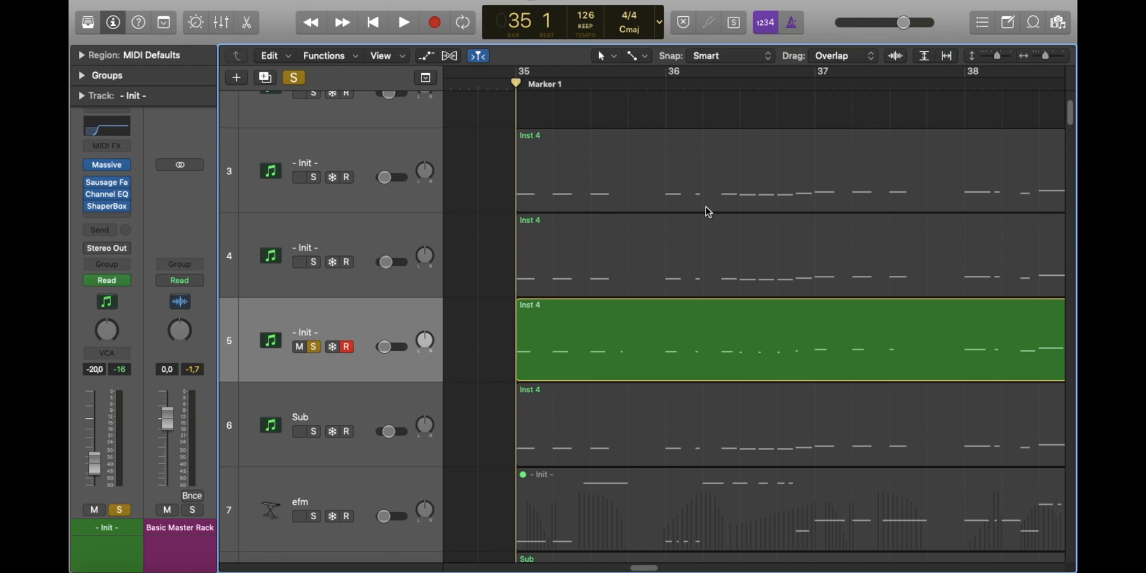
# Step: Add tracks 4 and 3 to the solo with track 5 and play the three bass layers from bar 35
pyautogui.click(378, 239)
pyautogui.press('s')
pyautogui.click(369, 164)
pyautogui.press('s')
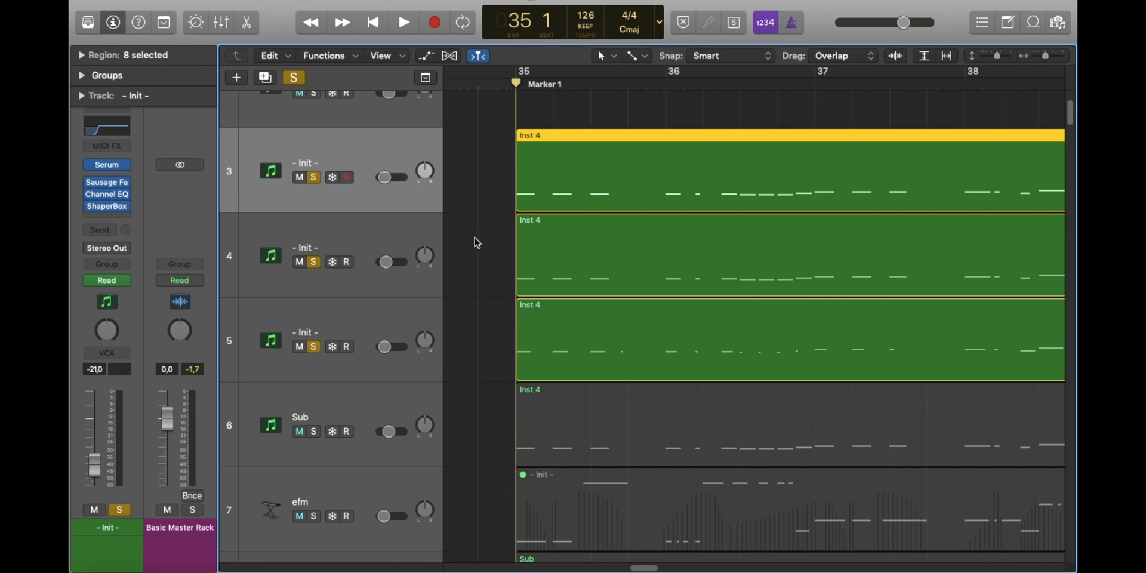
pyautogui.click(479, 238)
pyautogui.press('space')
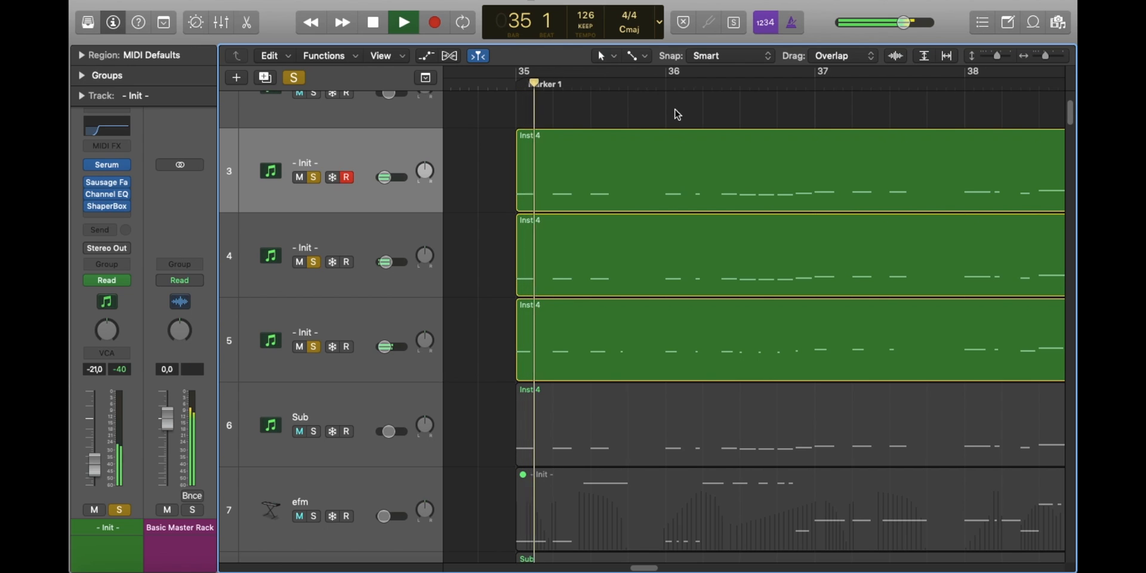
pyautogui.press('space')
# Step: Remove tracks 3 and 4 from the solo and play only track 5 from bar 35
pyautogui.click(313, 261)
pyautogui.click(315, 176)
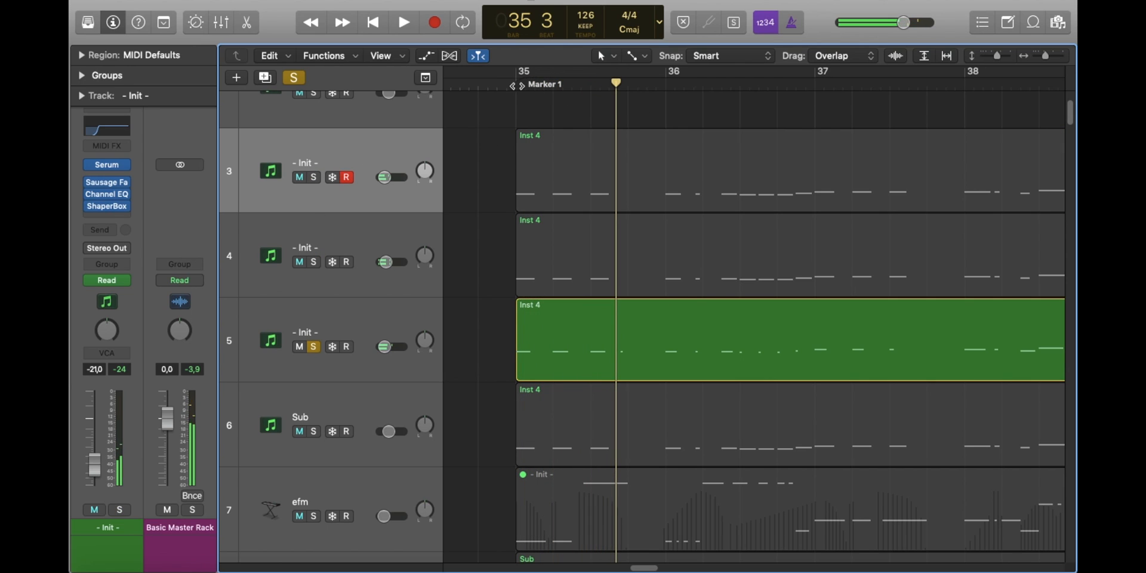
pyautogui.click(517, 86)
pyautogui.click(256, 319)
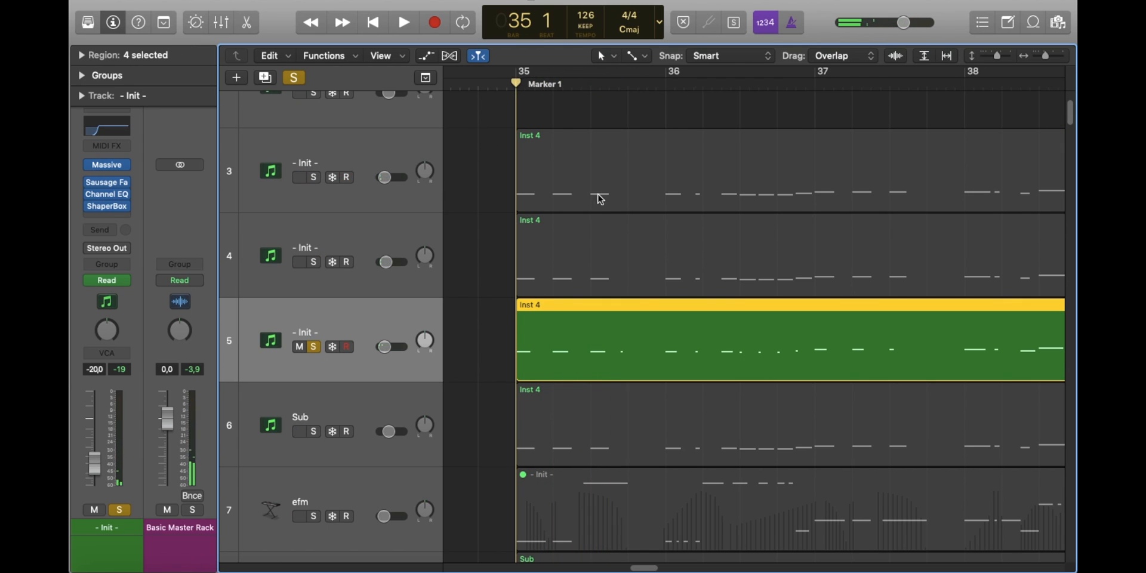
pyautogui.click(591, 109)
pyautogui.press('space')
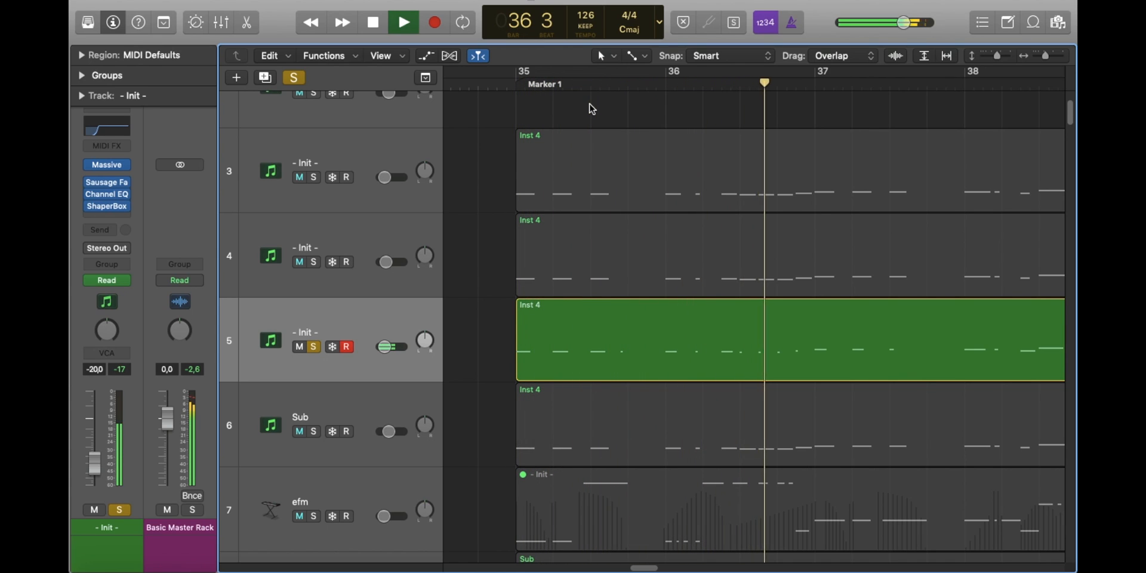
# Step: Stop playback and examine the Massive instrument's Bass Brooks patch on track 5
pyautogui.press('space')
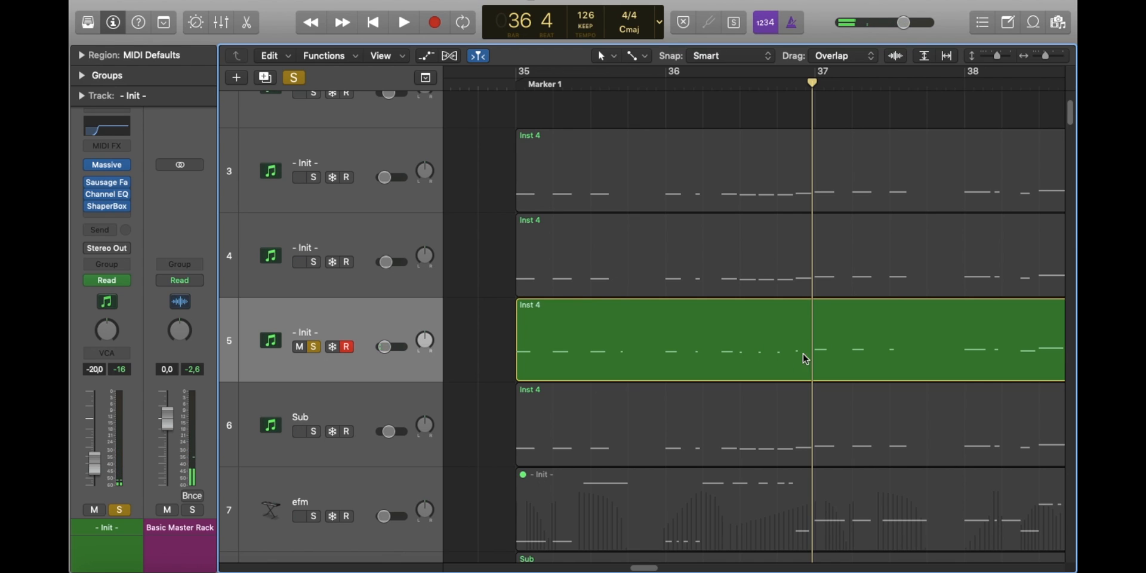
pyautogui.click(105, 170)
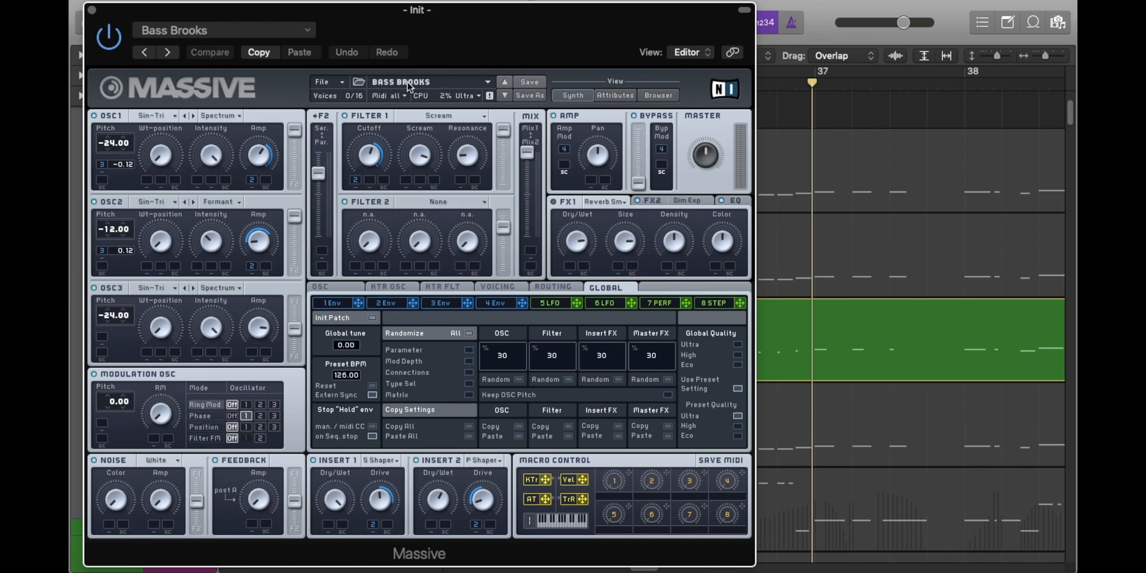
pyautogui.moveTo(409, 52); pyautogui.dragTo(430, 19)
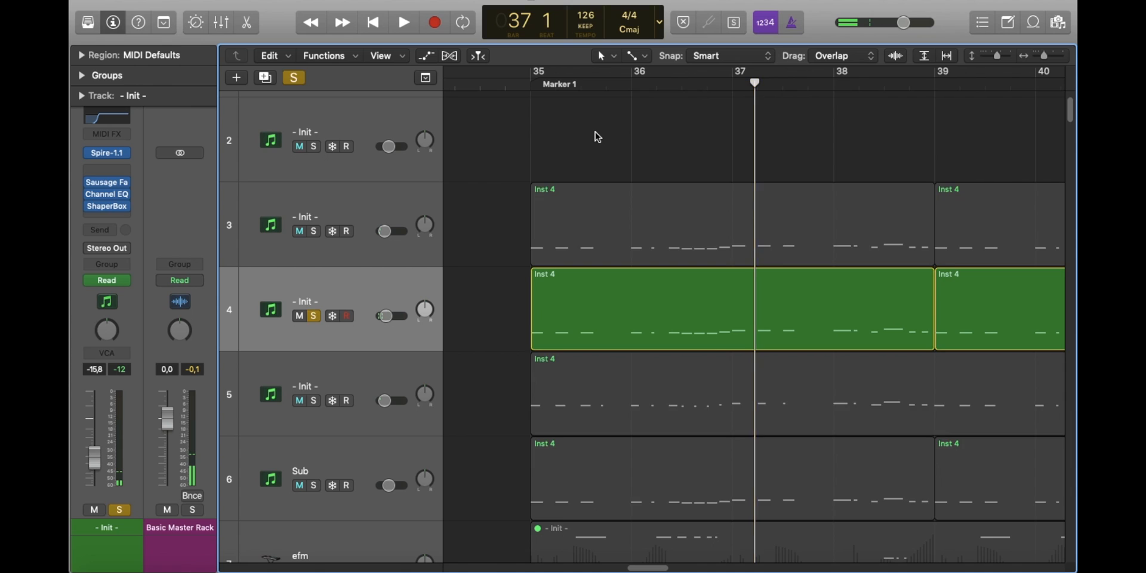
# Step: Play the soloed track 4 from bar 35 while reviewing its Spire-1.1 synth settings, and close the plug-in
pyautogui.press('s')
pyautogui.press('s')
pyautogui.hotkey('alt', ',')
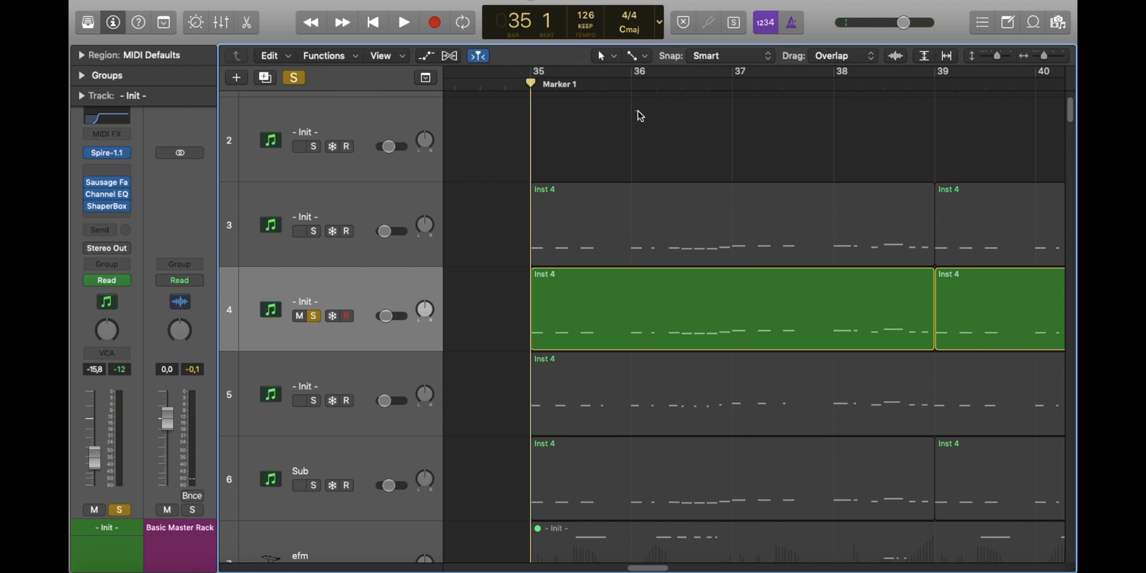
pyautogui.moveTo(108, 153)
pyautogui.click(108, 153)
pyautogui.press('space')
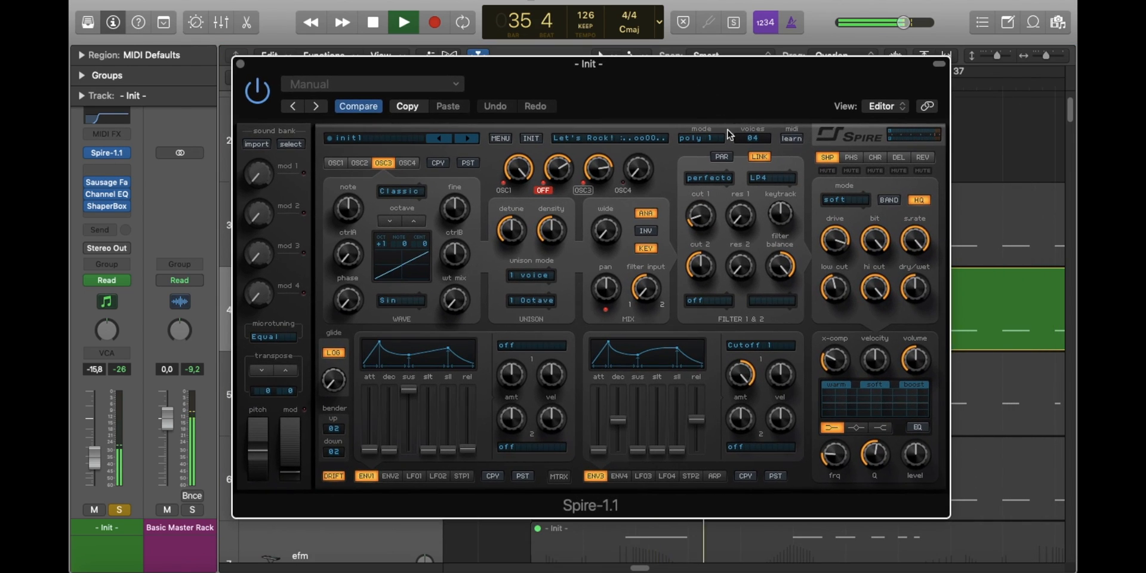
pyautogui.press('space')
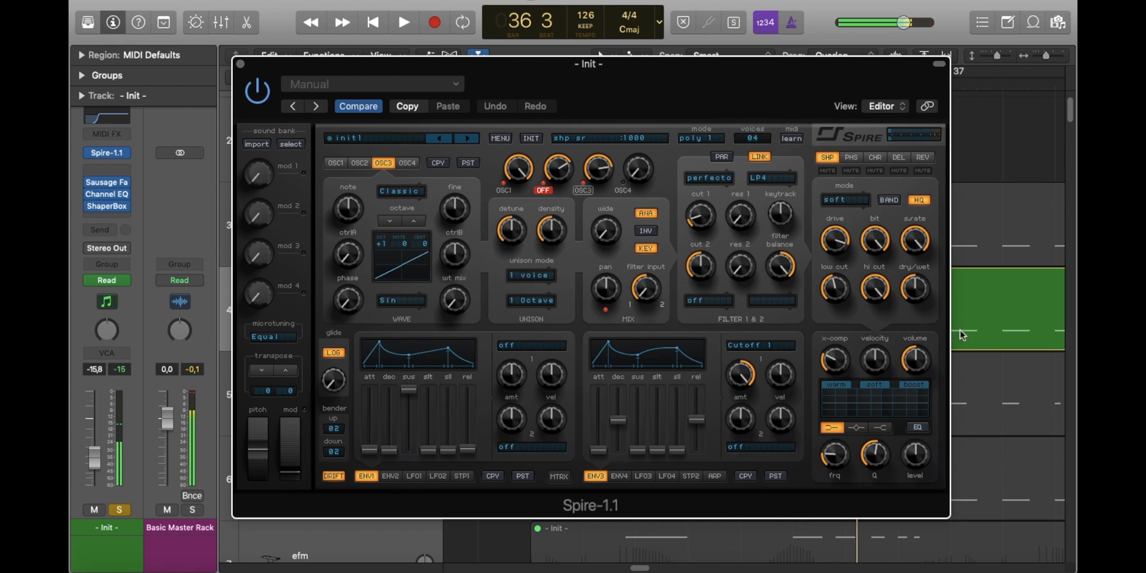
pyautogui.moveTo(840, 78); pyautogui.dragTo(595, 33)
pyautogui.press('space')
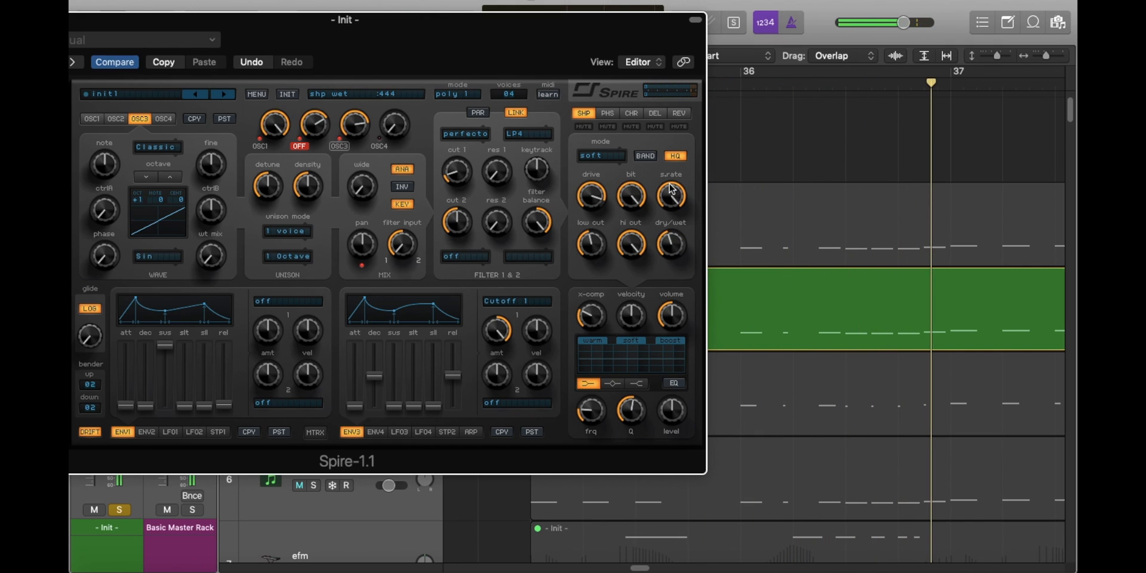
pyautogui.moveTo(452, 47); pyautogui.dragTo(718, 42)
pyautogui.click(267, 16)
# Step: Solo track 3 in place of track 4 and return the playhead to bar 35
pyautogui.press('s')
pyautogui.press('Up')
pyautogui.press('s')
pyautogui.click(494, 143)
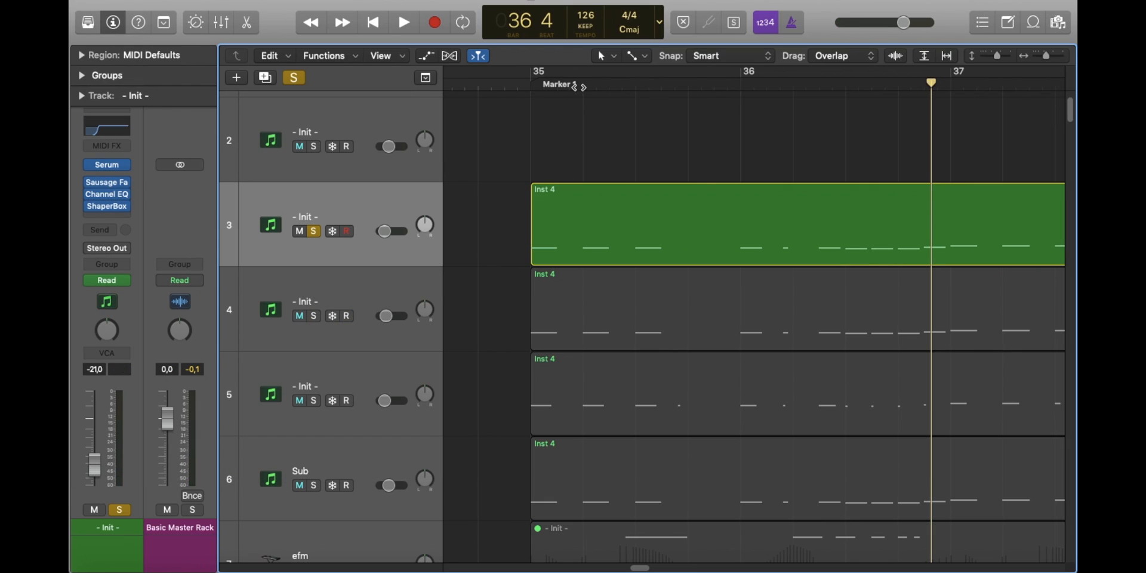
pyautogui.click(526, 87)
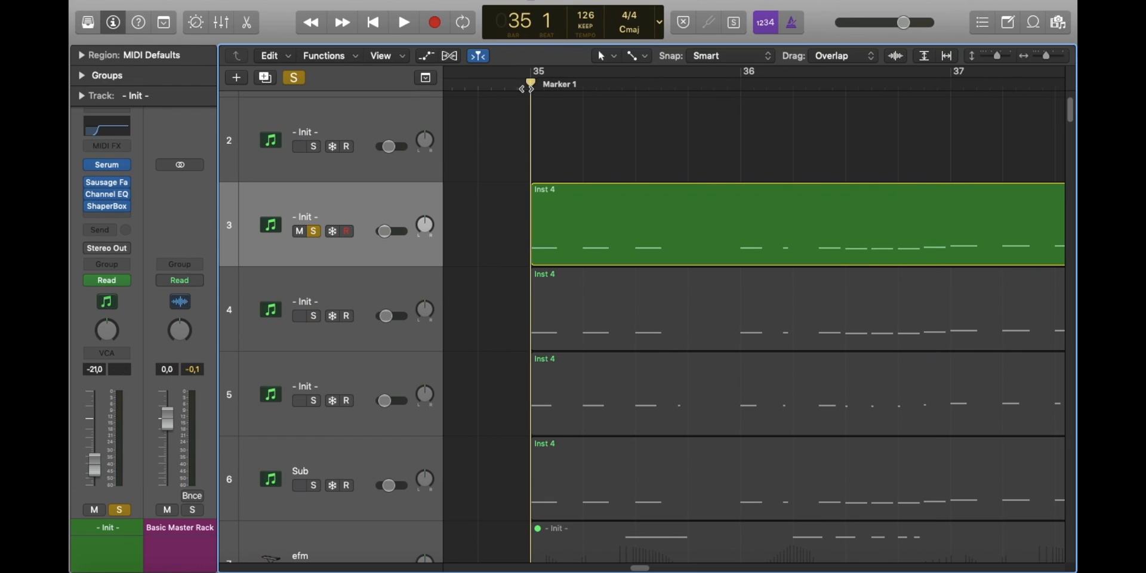
# Step: Open track 3's Serum instrument, play the bass, and examine the parameters modulated by LFO 1
pyautogui.click(109, 165)
pyautogui.press('space')
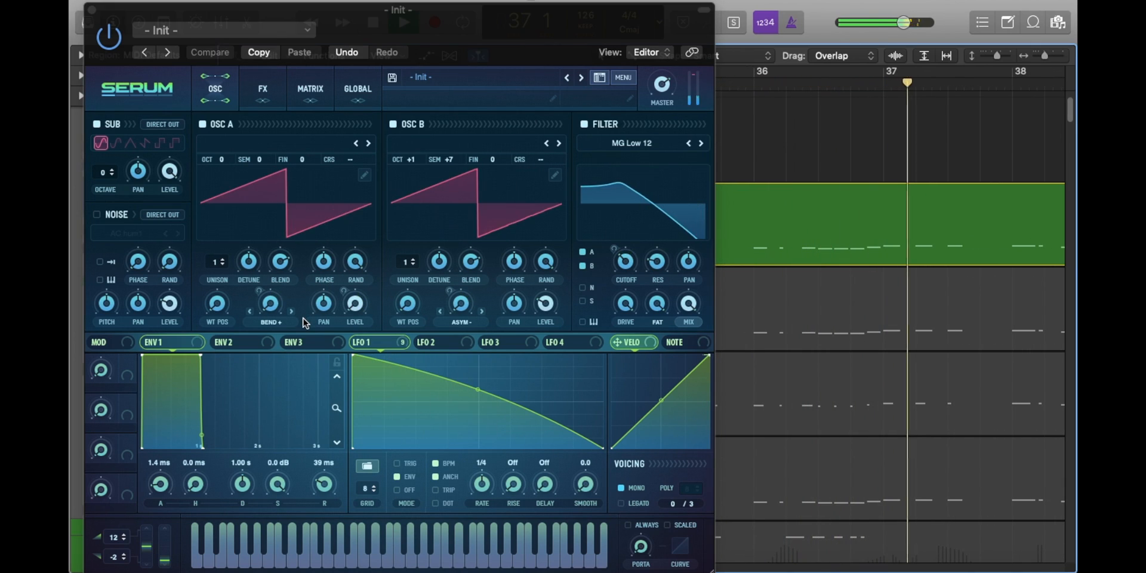
pyautogui.click(435, 347)
pyautogui.click(393, 349)
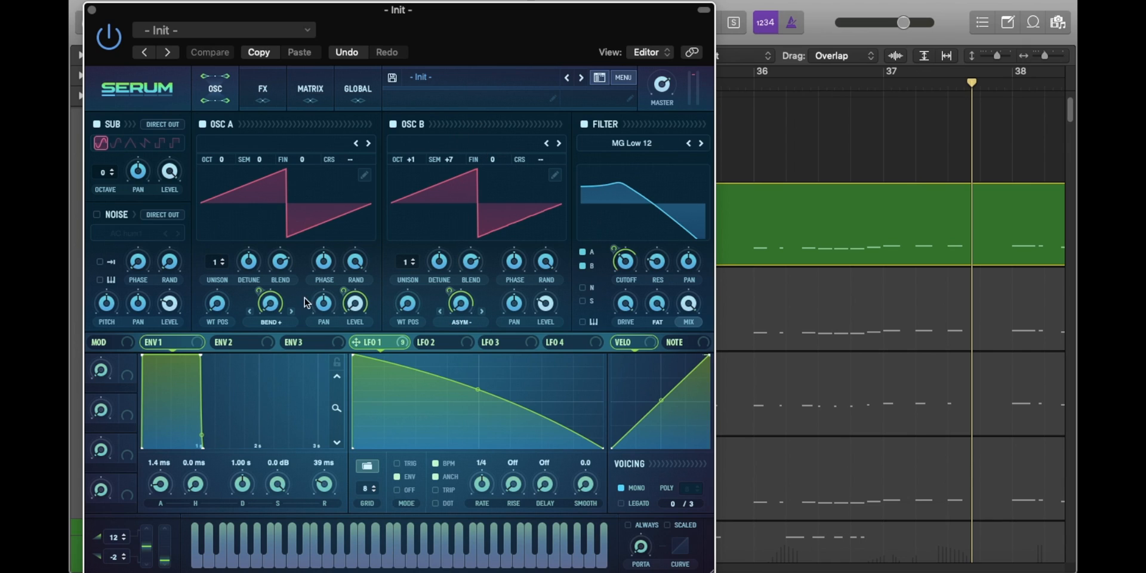
# Step: Review the effects chain in track 3's Serum, close the instrument, and return the playhead to bar 35
pyautogui.click(263, 89)
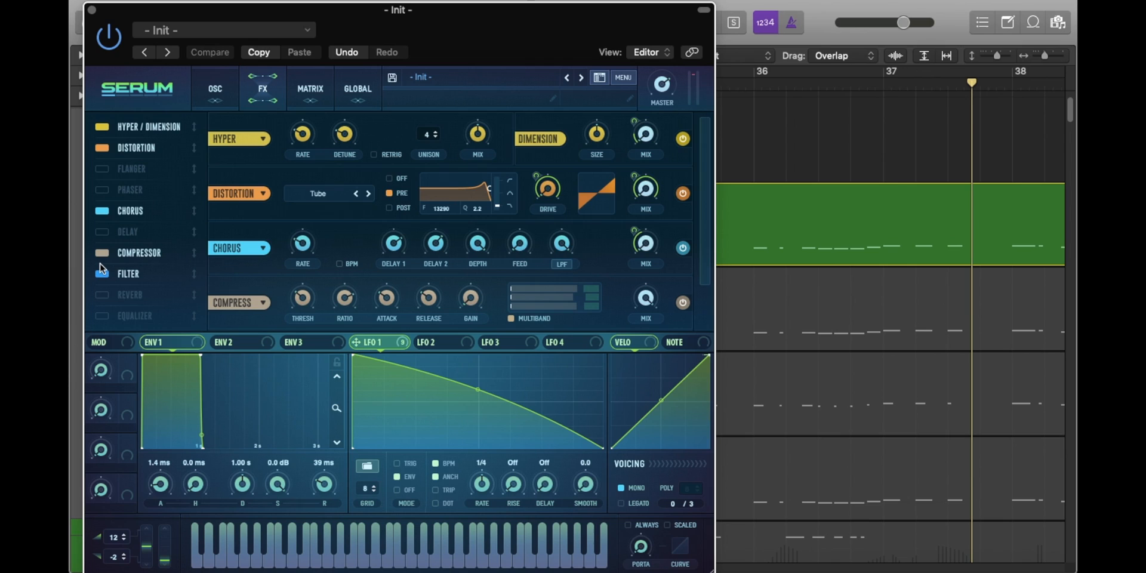
pyautogui.scroll(-2, 161, 282)
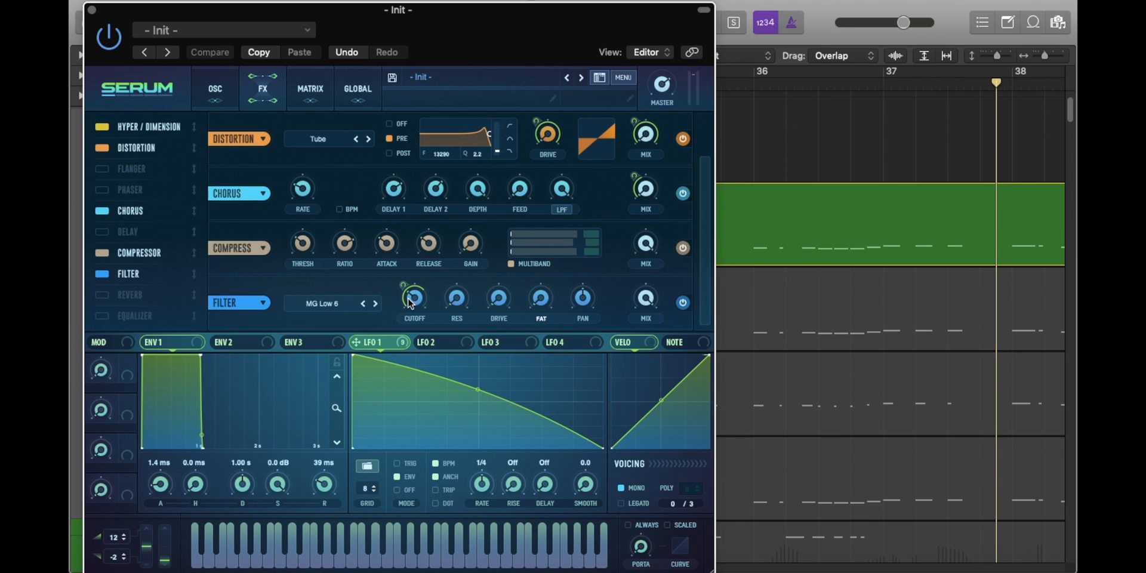
pyautogui.scroll(1, 755, 174)
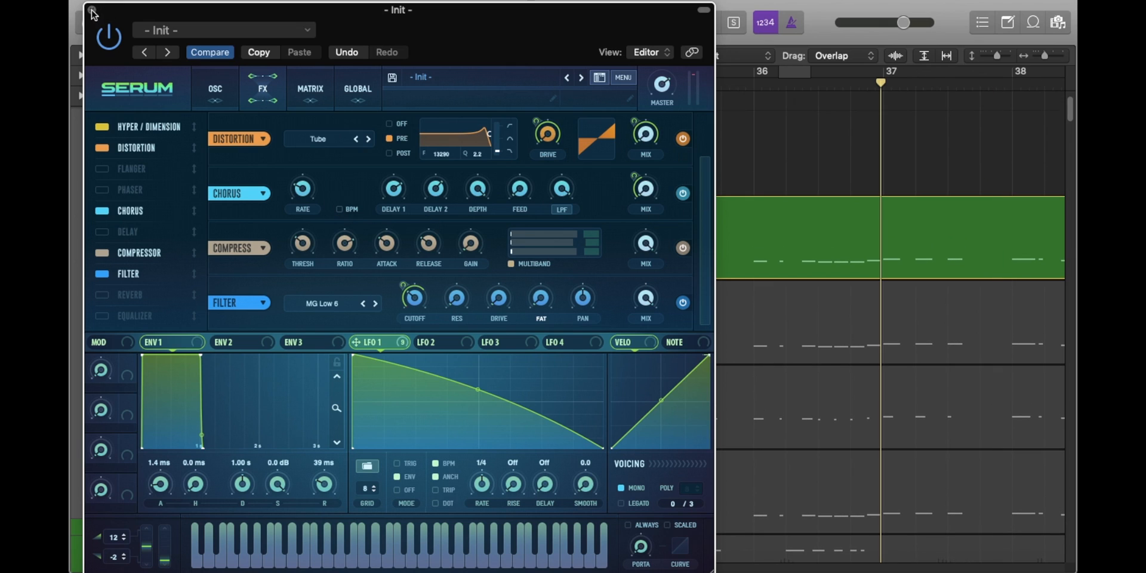
pyautogui.click(92, 10)
pyautogui.moveTo(644, 84); pyautogui.dragTo(625, 84)
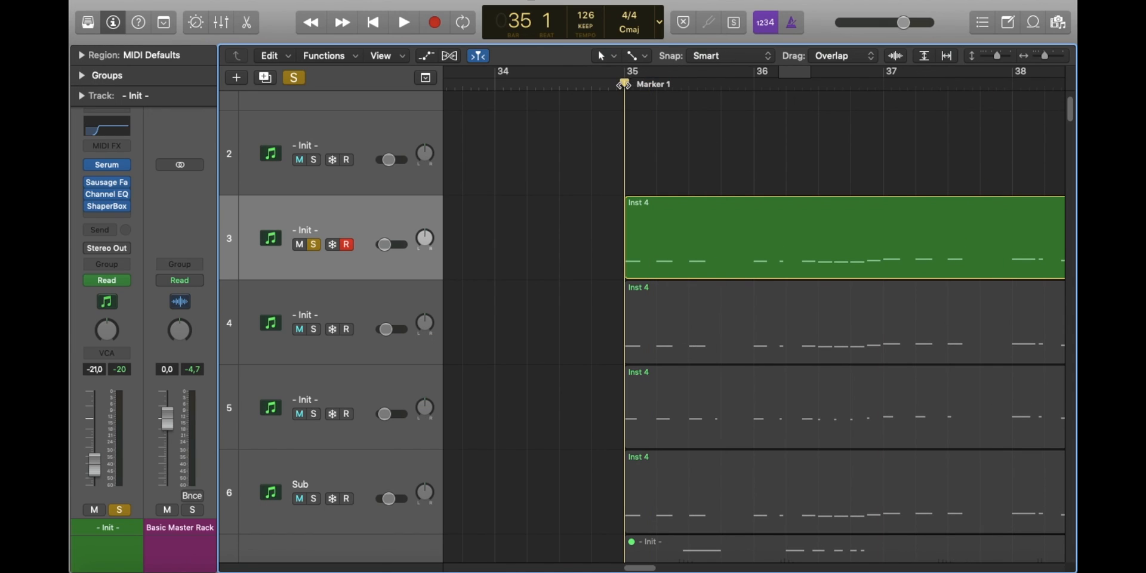
# Step: Play the soloed track 3 from bar 35, stop playback, and remove its solo
pyautogui.press('space')
pyautogui.moveTo(1044, 57); pyautogui.dragTo(988, 57)
pyautogui.press('space')
pyautogui.press('s')
pyautogui.scroll(-5, 823, 147)
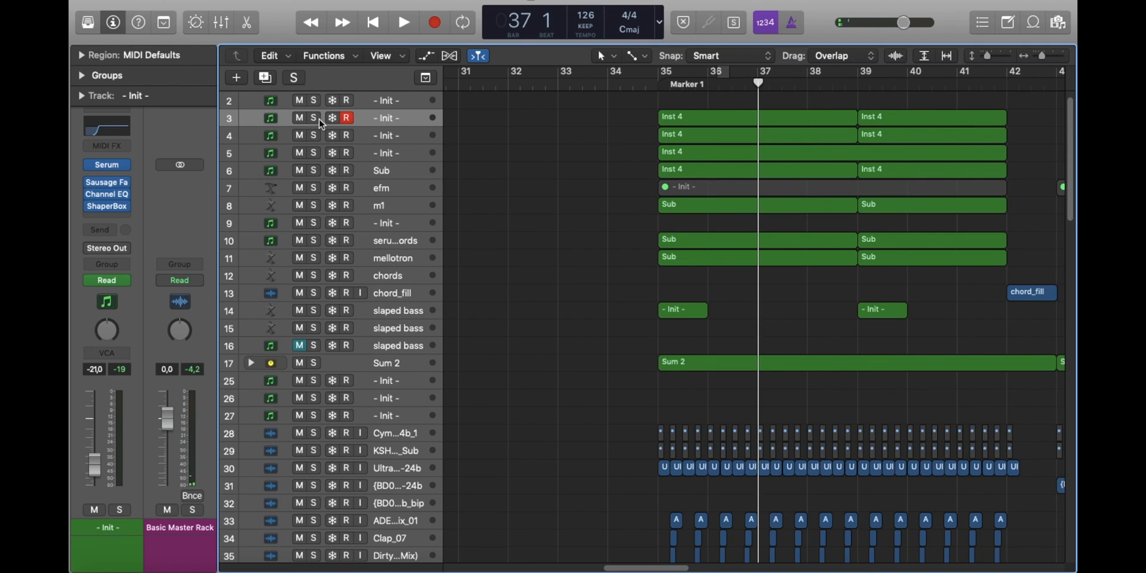
# Step: Solo the layers from track 3 down to track 25 and play them together from bar 35
pyautogui.moveTo(319, 119); pyautogui.dragTo(315, 380)
pyautogui.click(660, 82)
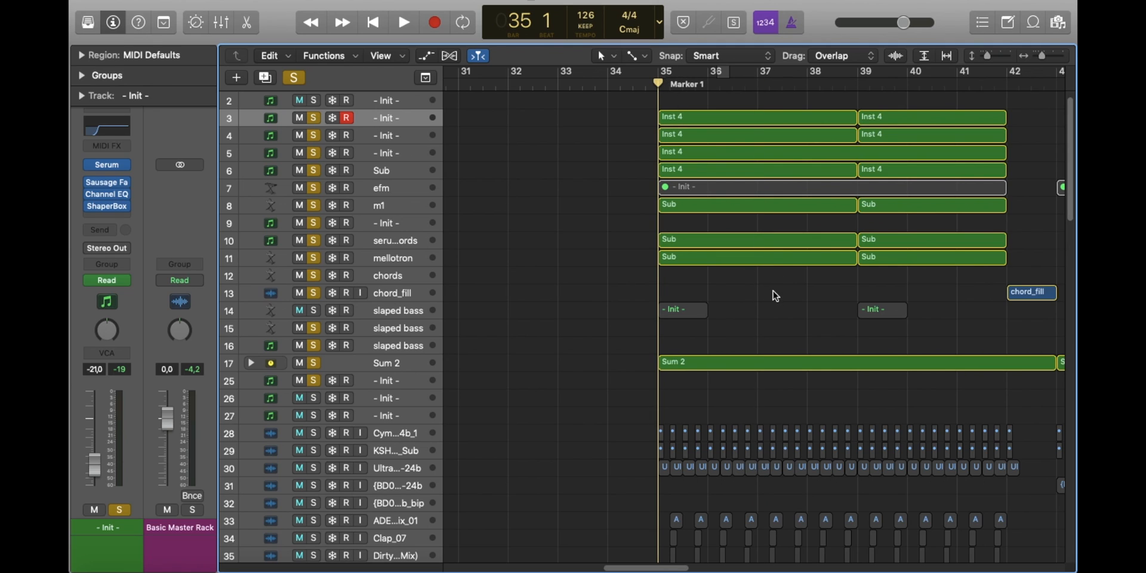
pyautogui.press('space')
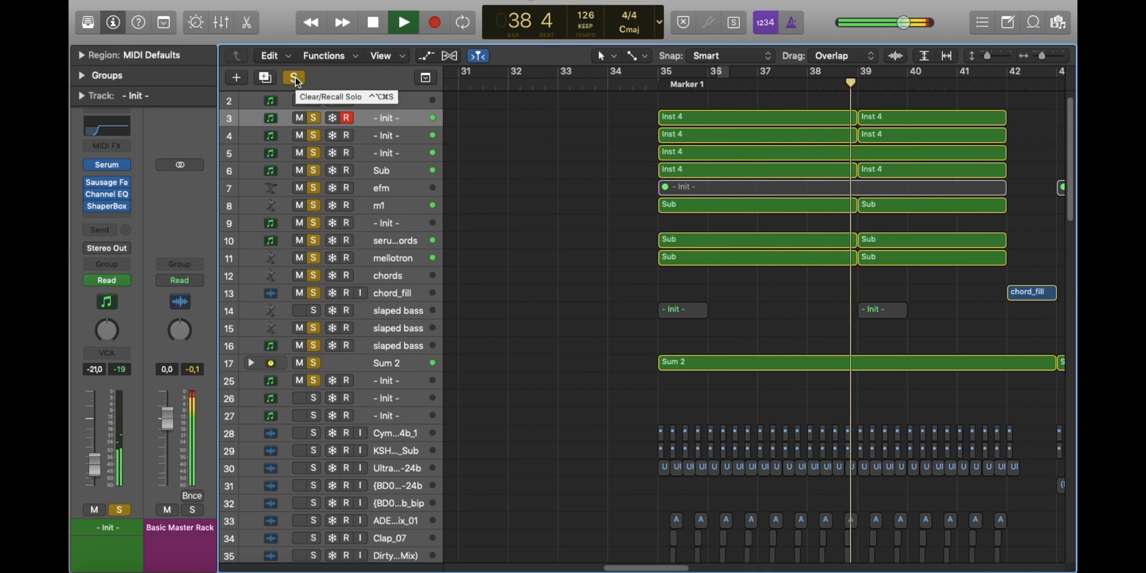
pyautogui.press('space')
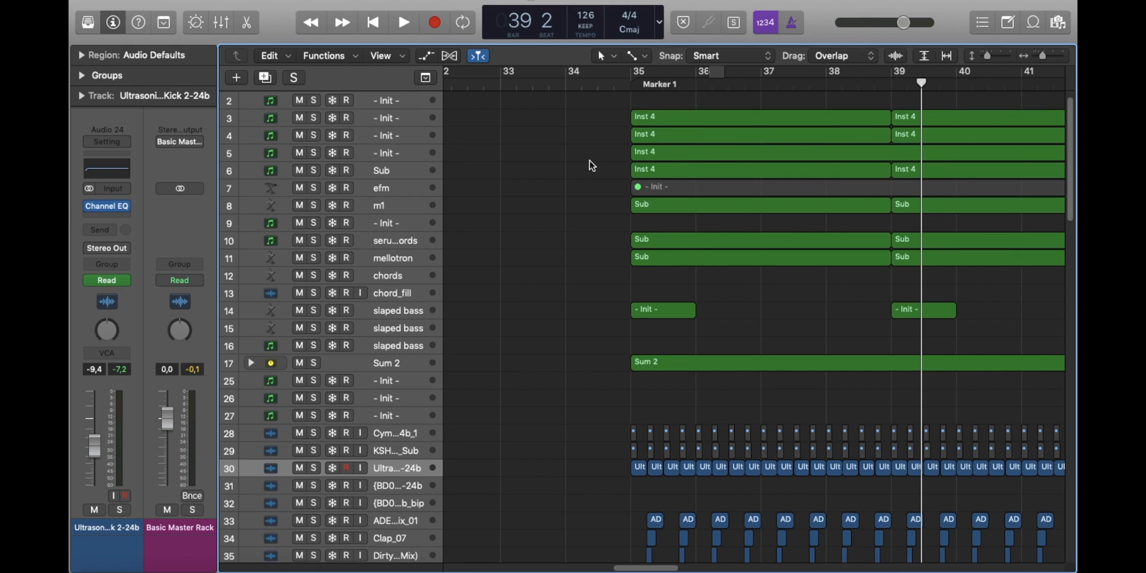
# Step: Solo the Ultrasonic kick on track 30 and return the playhead to bar 35
pyautogui.press('s')
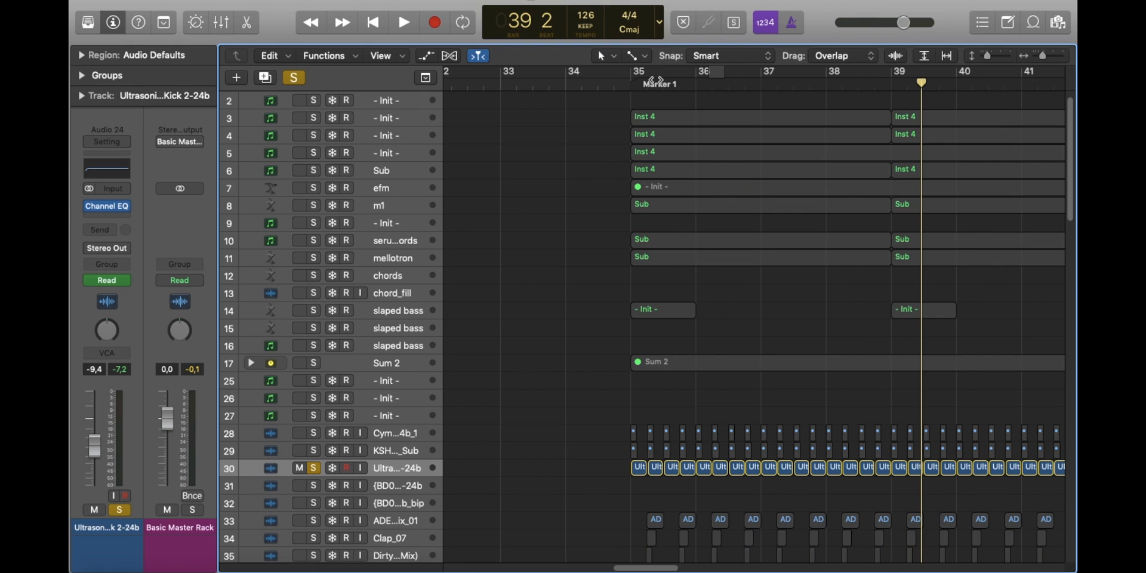
pyautogui.moveTo(660, 82); pyautogui.dragTo(631, 85)
pyautogui.click(1064, 56)
pyautogui.click(1064, 56)
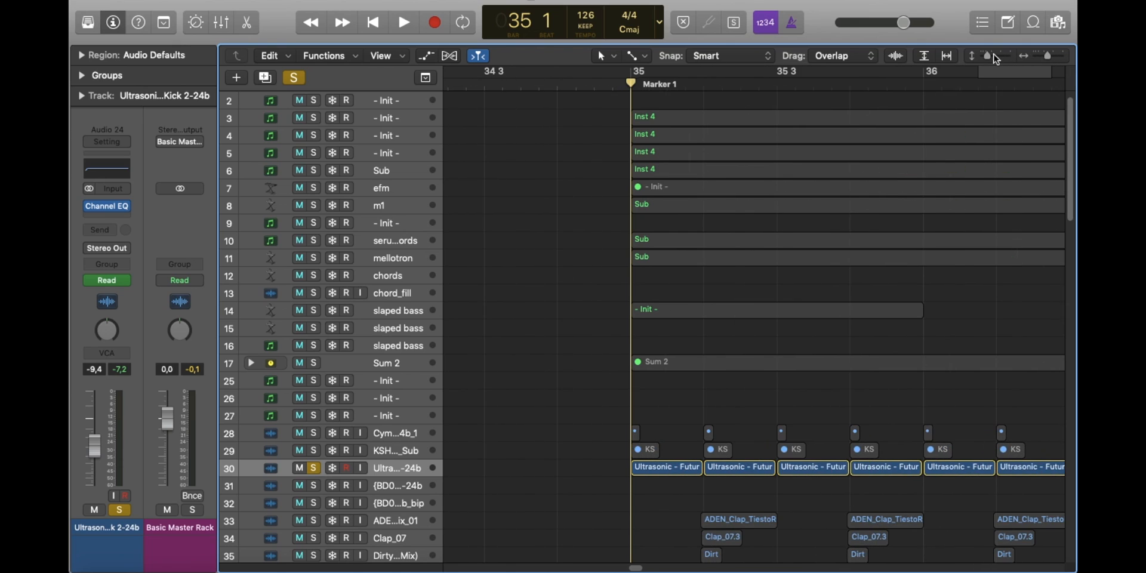
pyautogui.click(1005, 56)
pyautogui.click(1009, 57)
pyautogui.click(1009, 58)
pyautogui.click(1009, 58)
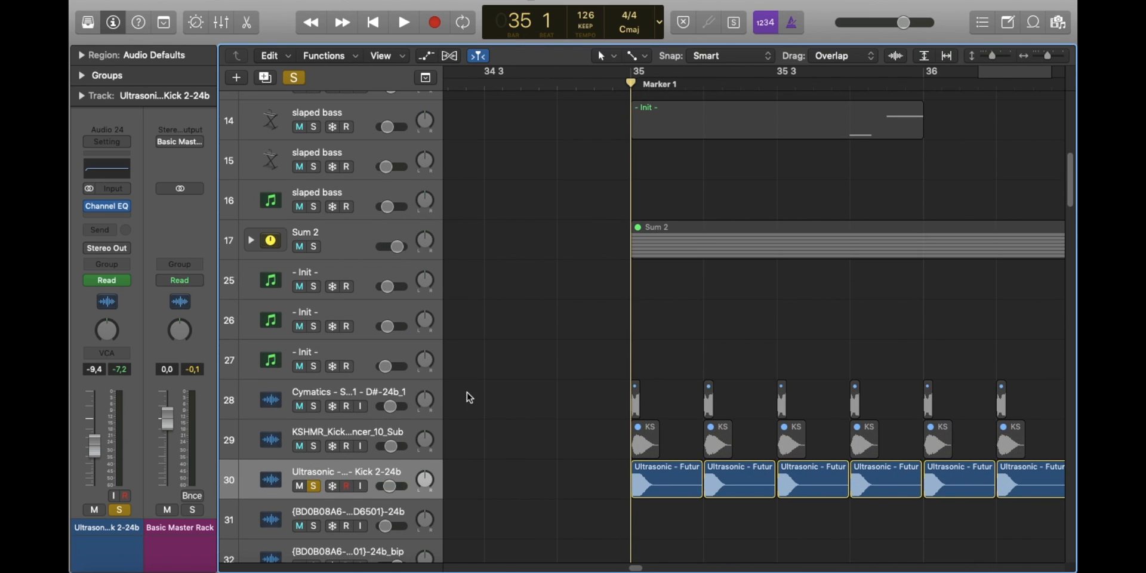
# Step: Solo the KSHMR kick on track 29 and the Cymatics layer on track 28 in place of track 30
pyautogui.press('s')
pyautogui.click(384, 428)
pyautogui.press('s')
pyautogui.click(384, 397)
pyautogui.press('s')
pyautogui.click(539, 342)
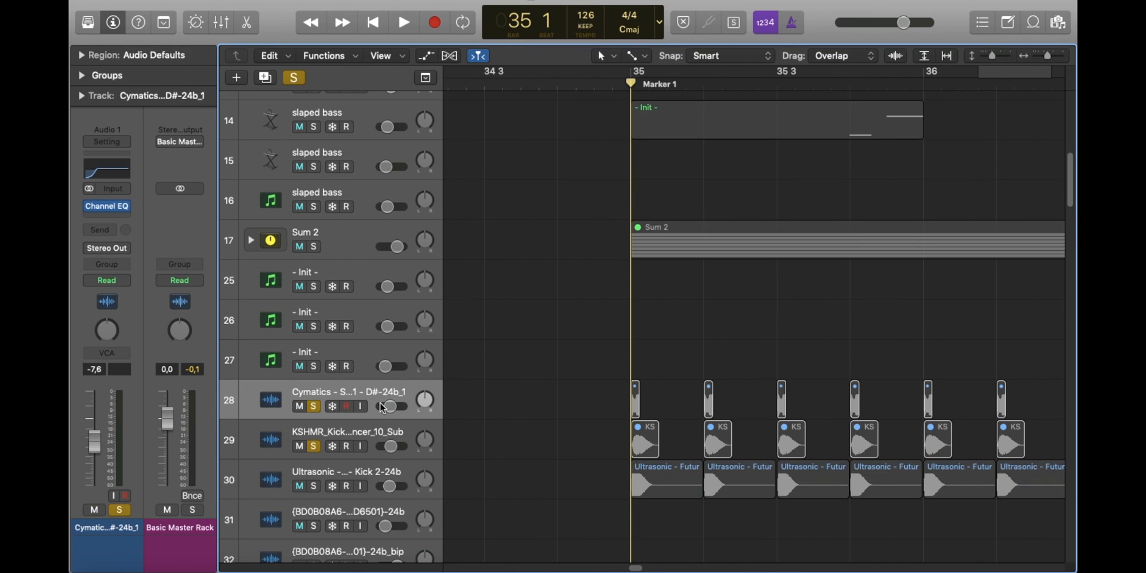
# Step: Unmute all regions on tracks 28 and 29 and play the two soloed layers from bar 35
pyautogui.keyDown('shift'); pyautogui.click(370, 431); pyautogui.keyUp('shift')
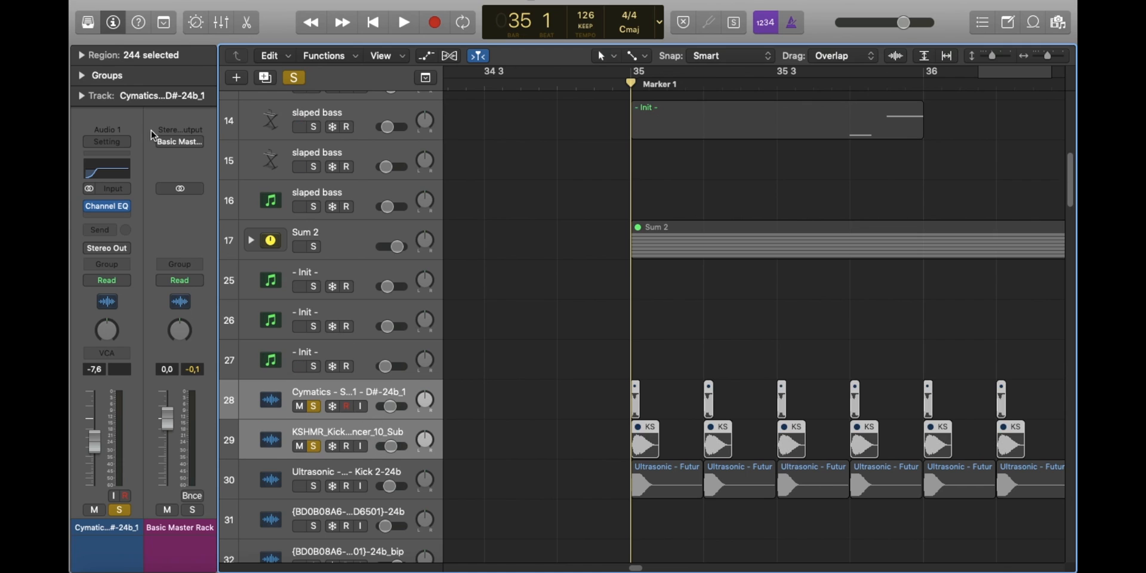
pyautogui.click(79, 56)
pyautogui.click(635, 306)
pyautogui.press('space')
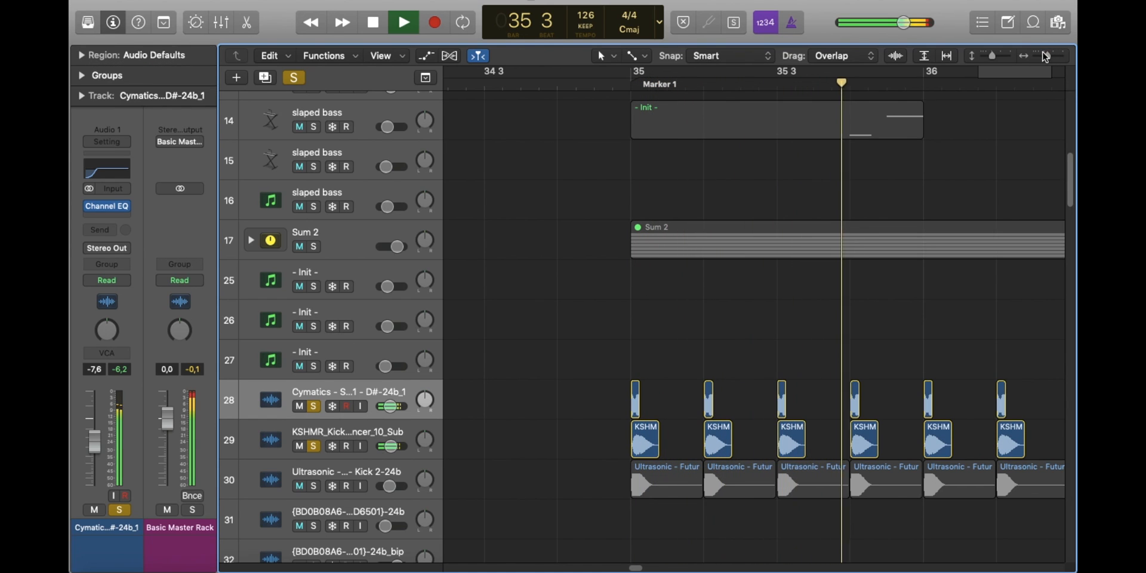
# Step: Clear the solos, mute track 30, and play the full mix from just before bar 35
pyautogui.press('space')
pyautogui.press('super+Up')
pyautogui.press('super+Left')
pyautogui.press('super+Left')
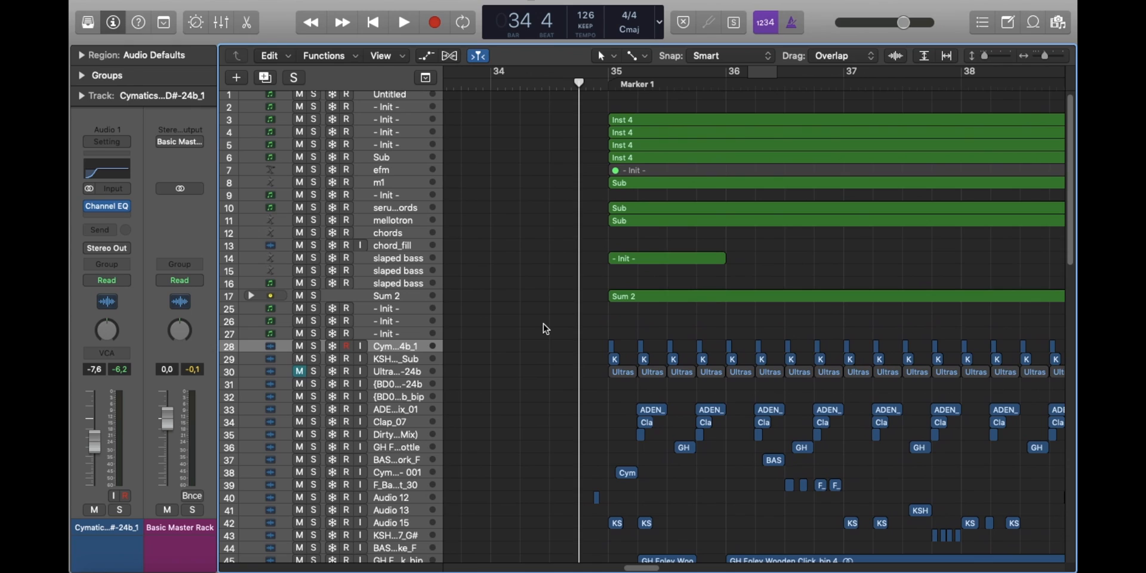
pyautogui.press('space')
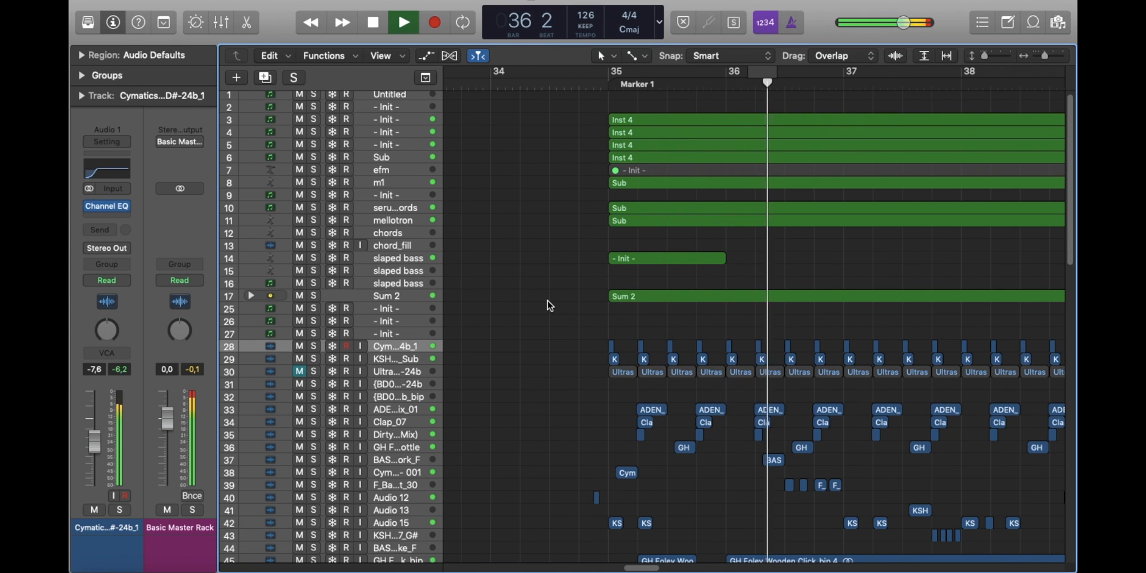
pyautogui.press('space')
# Step: Mute all regions on tracks 28 and 29 again
pyautogui.keyDown('shift'); pyautogui.click(411, 359); pyautogui.keyUp('shift')
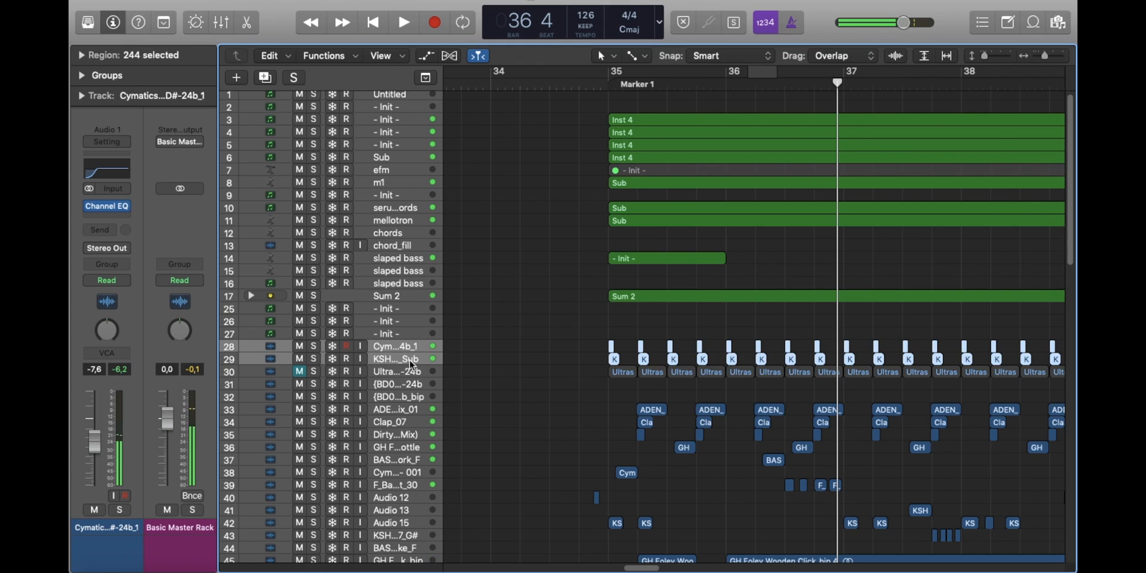
pyautogui.click(88, 53)
pyautogui.click(144, 73)
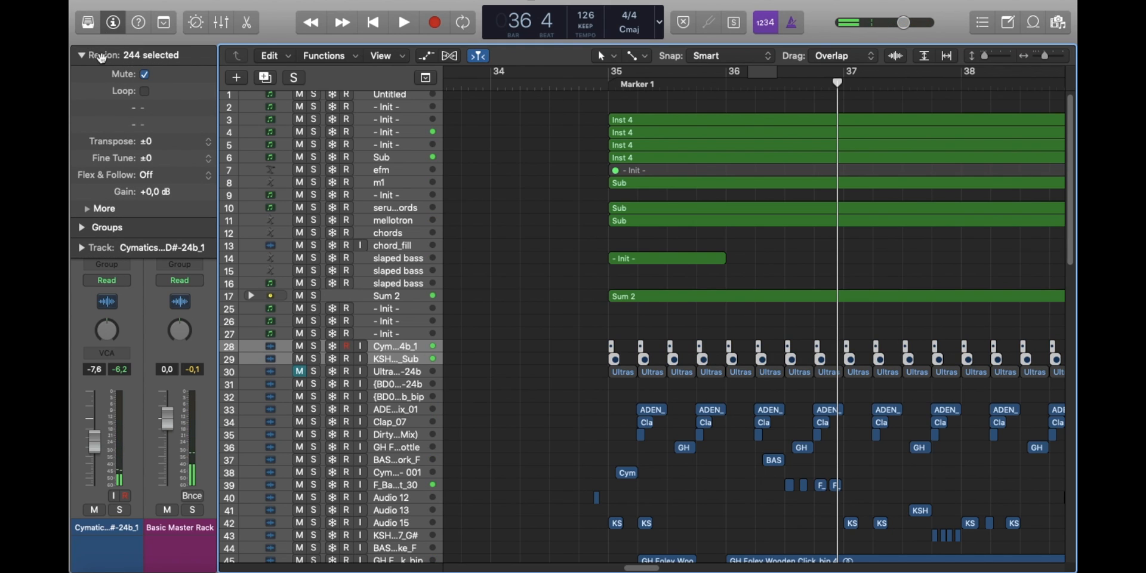
pyautogui.click(83, 55)
pyautogui.click(552, 311)
# Step: Unmute the Ultrasonic kick on track 30 and play the full mix from just before bar 35
pyautogui.click(408, 371)
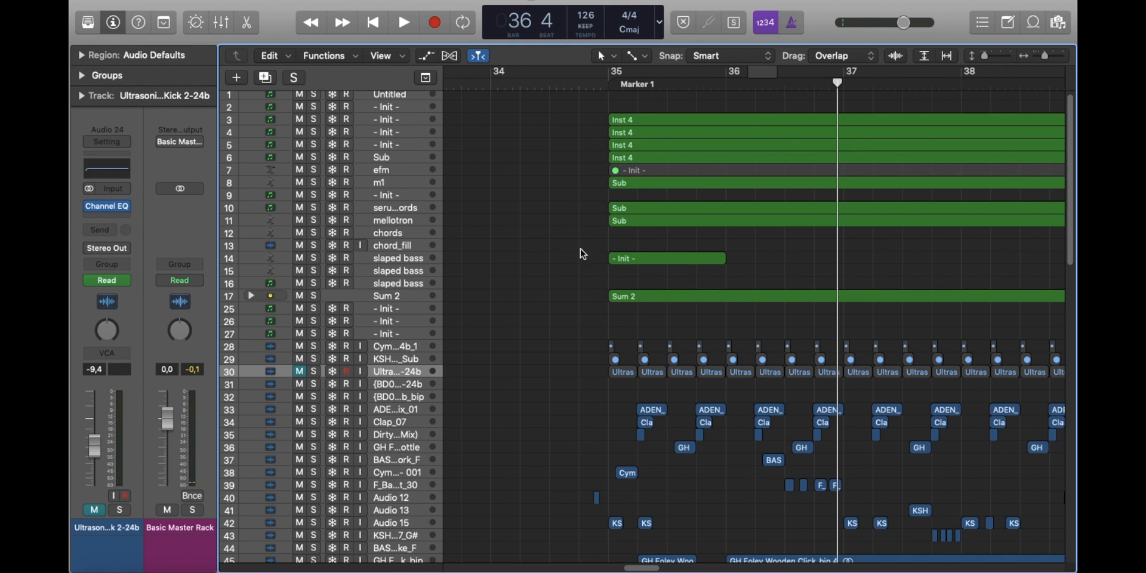
pyautogui.click(300, 371)
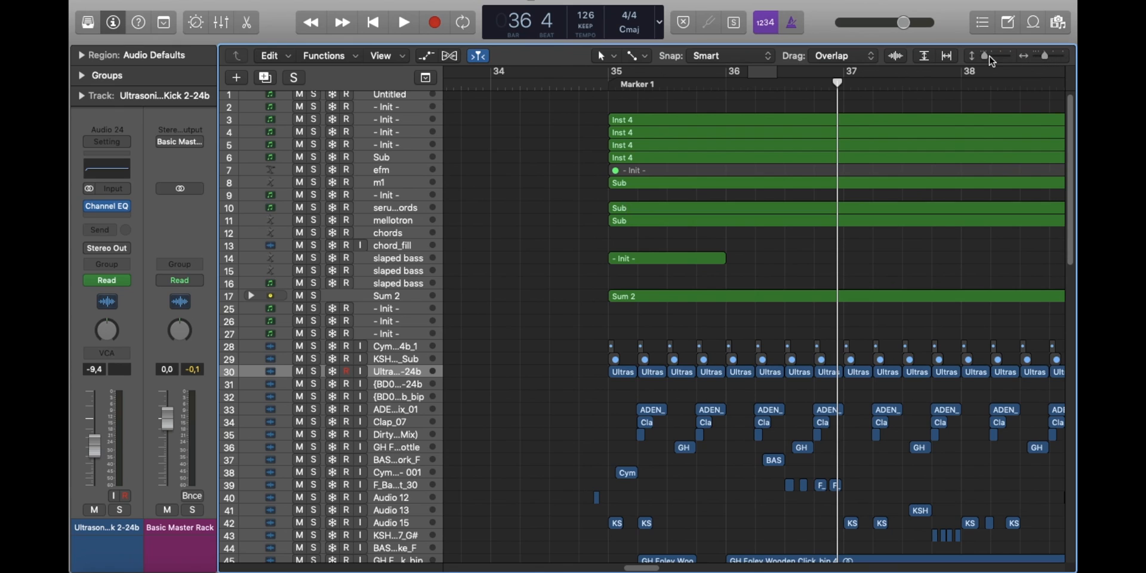
pyautogui.click(990, 57)
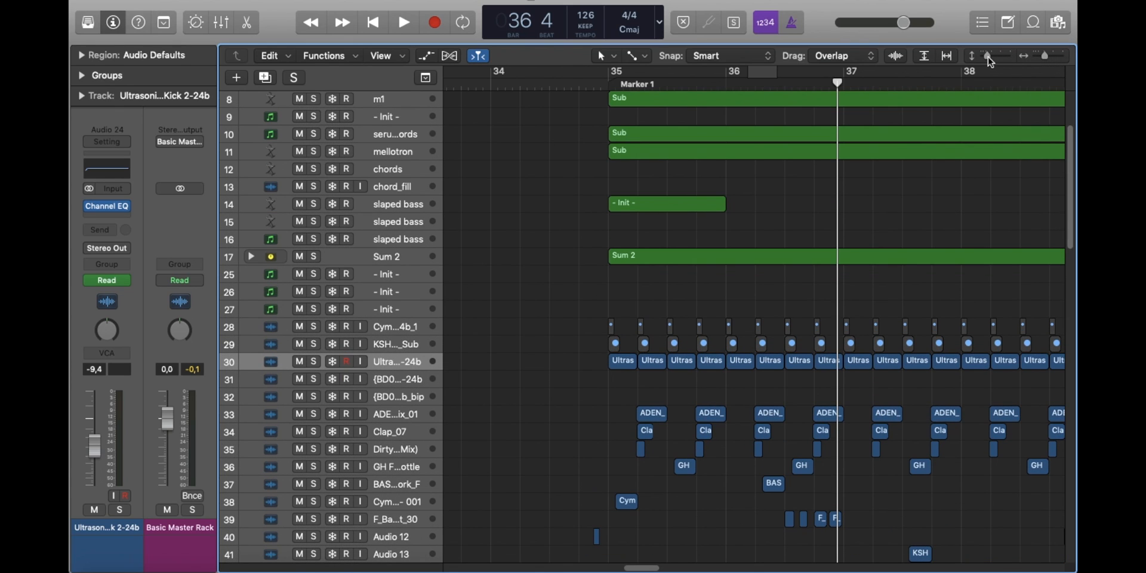
pyautogui.click(992, 58)
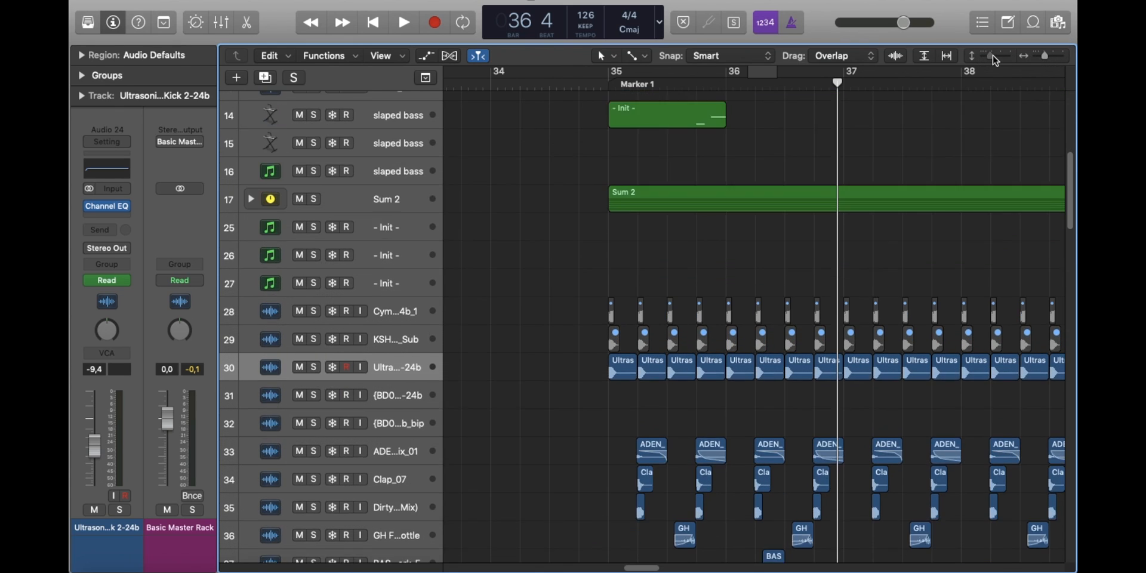
pyautogui.click(601, 83)
pyautogui.press('space')
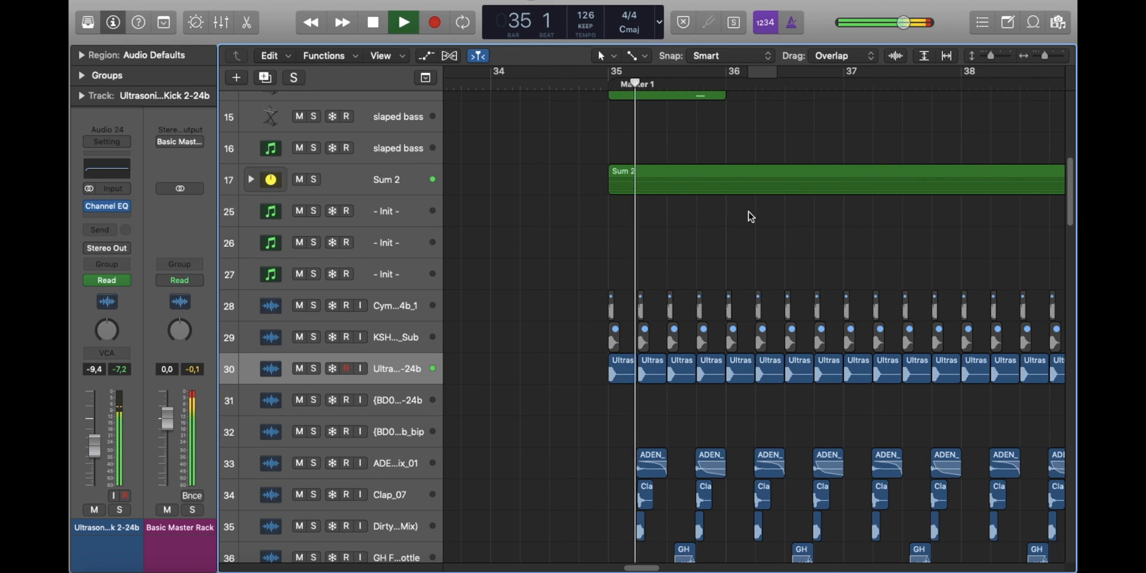
pyautogui.press('space')
# Step: Return the playhead to bar 35 and solo the Ultrasonic kick on track 30
pyautogui.click(989, 57)
pyautogui.scroll(3, 503, 511)
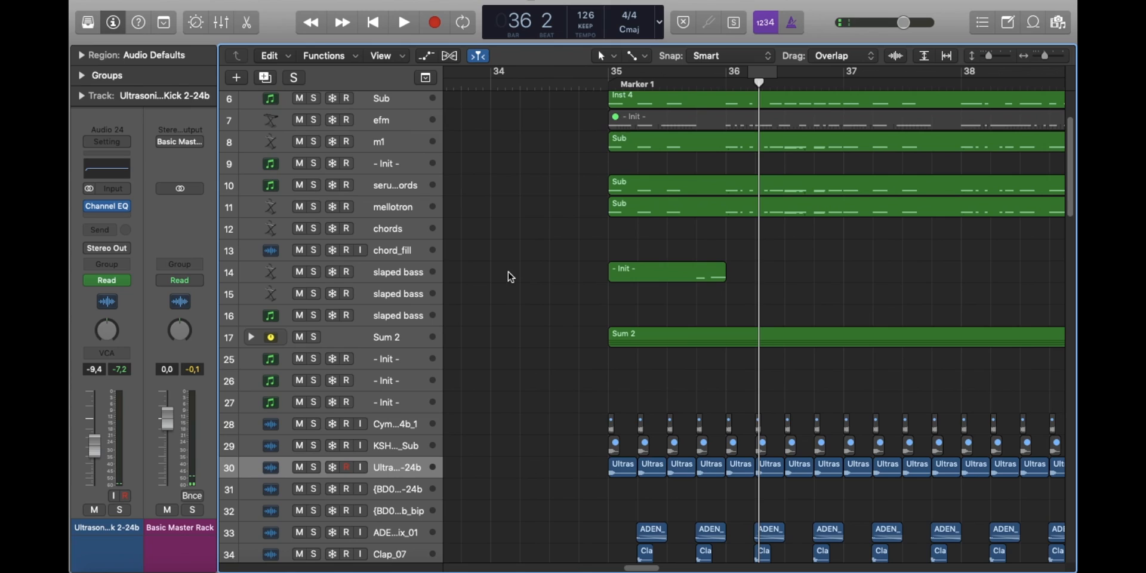
pyautogui.click(609, 87)
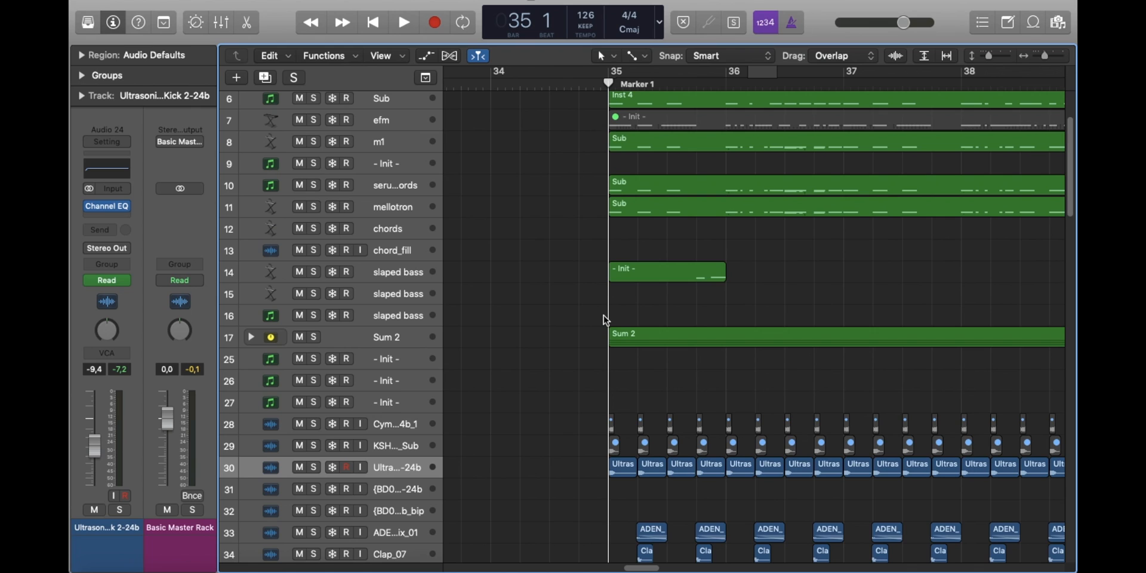
pyautogui.press('s')
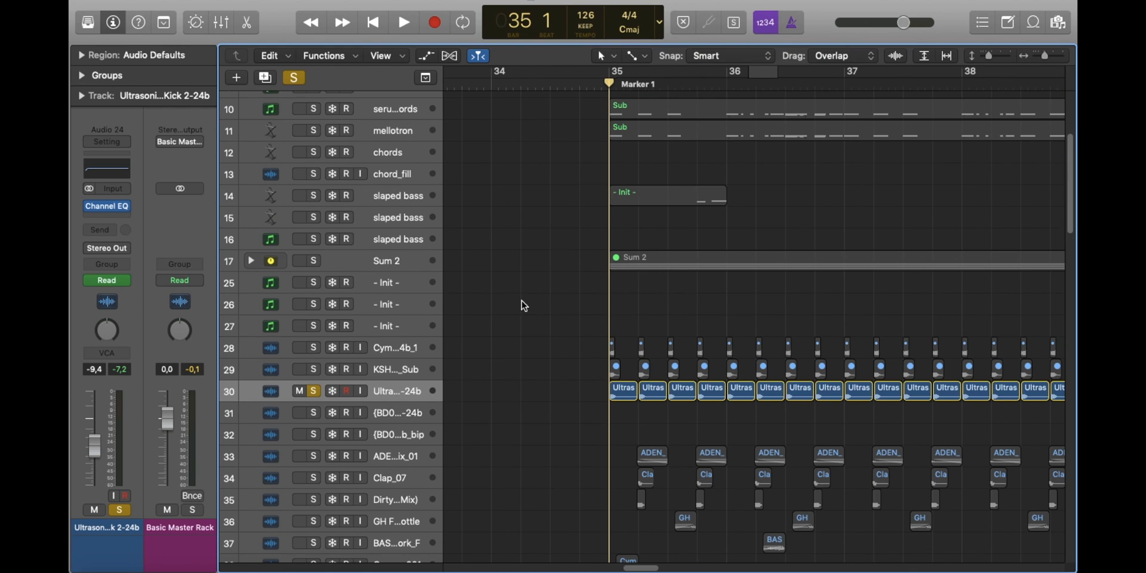
pyautogui.scroll(-20, 513, 302)
pyautogui.scroll(20, 516, 300)
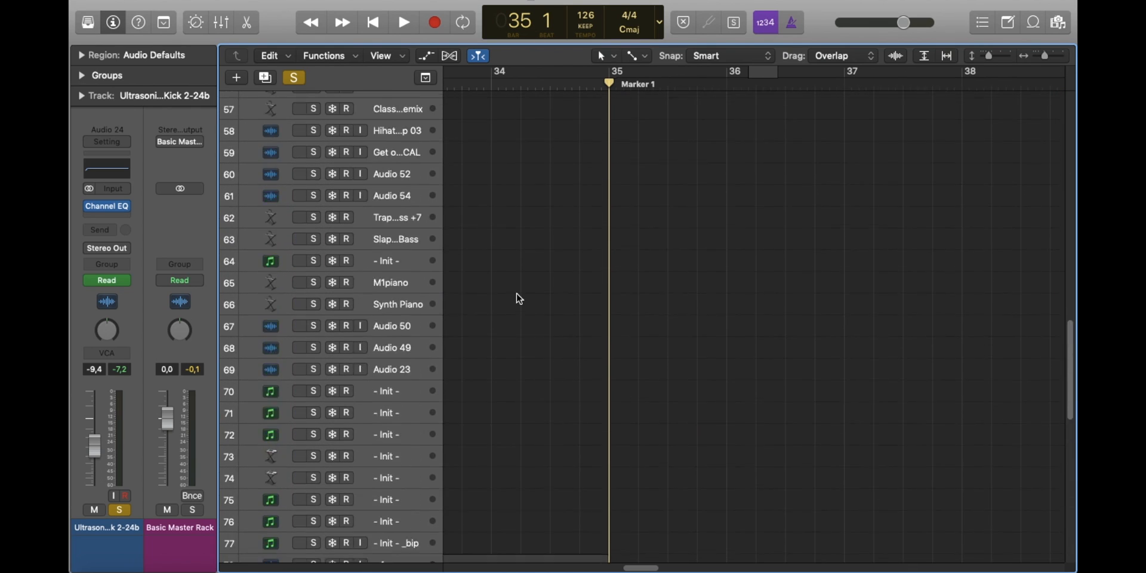
pyautogui.scroll(5, 519, 299)
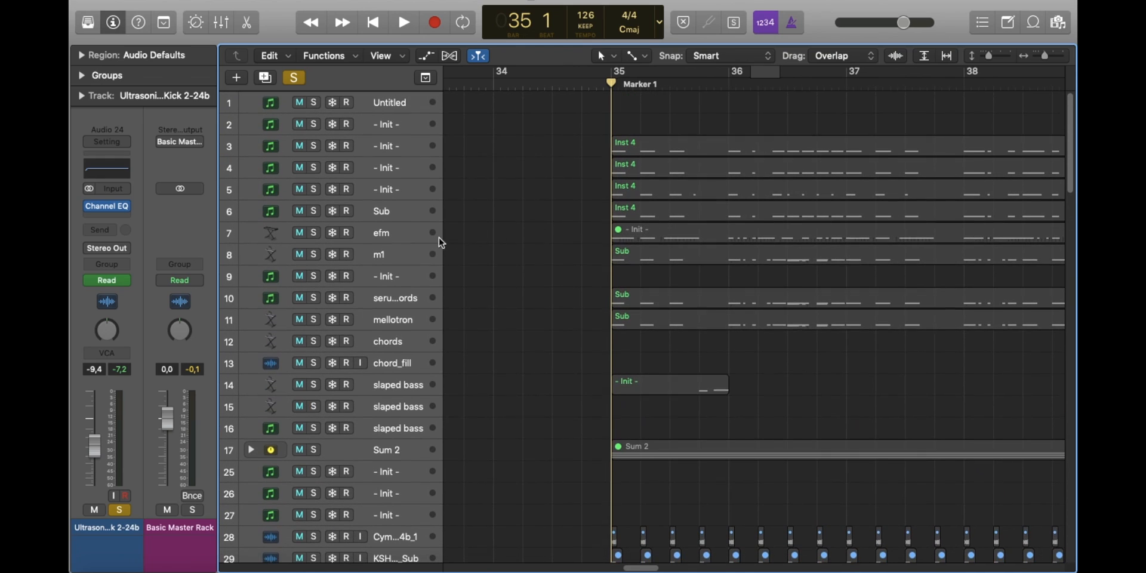
# Step: Also solo the Sub on track 6, play while viewing the waveform in the master's s(M)exoscope, and close the plug-in
pyautogui.click(520, 257)
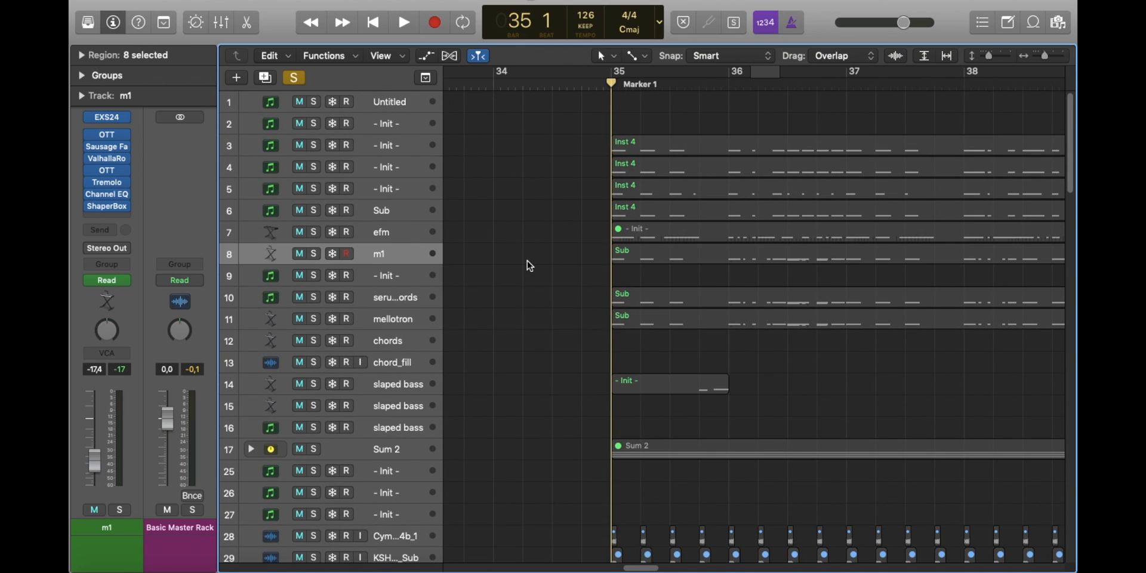
pyautogui.click(406, 211)
pyautogui.press('s')
pyautogui.click(528, 219)
pyautogui.click(417, 274)
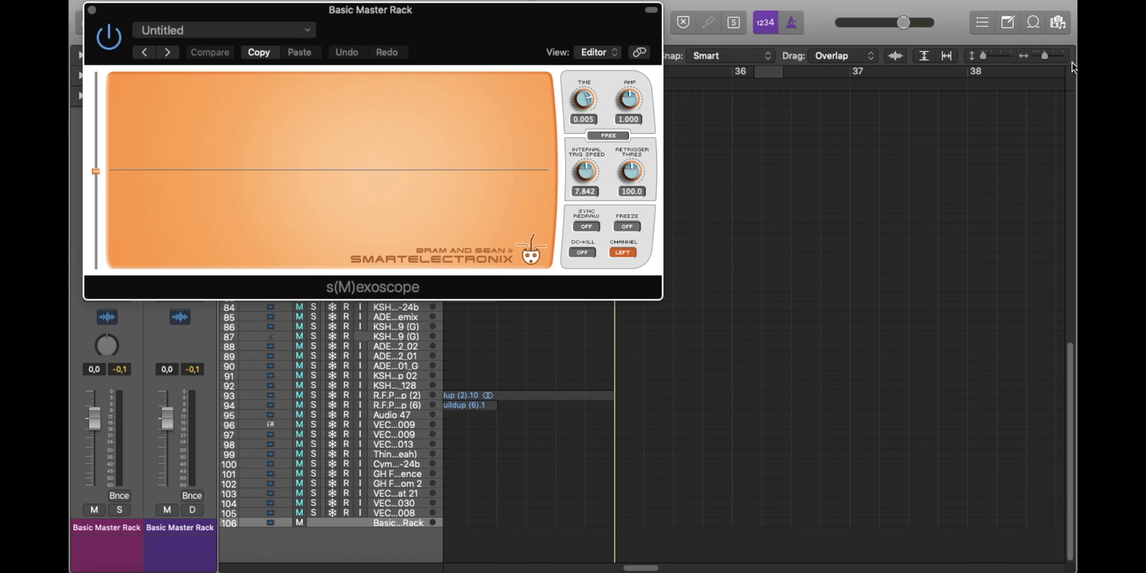
pyautogui.press('space')
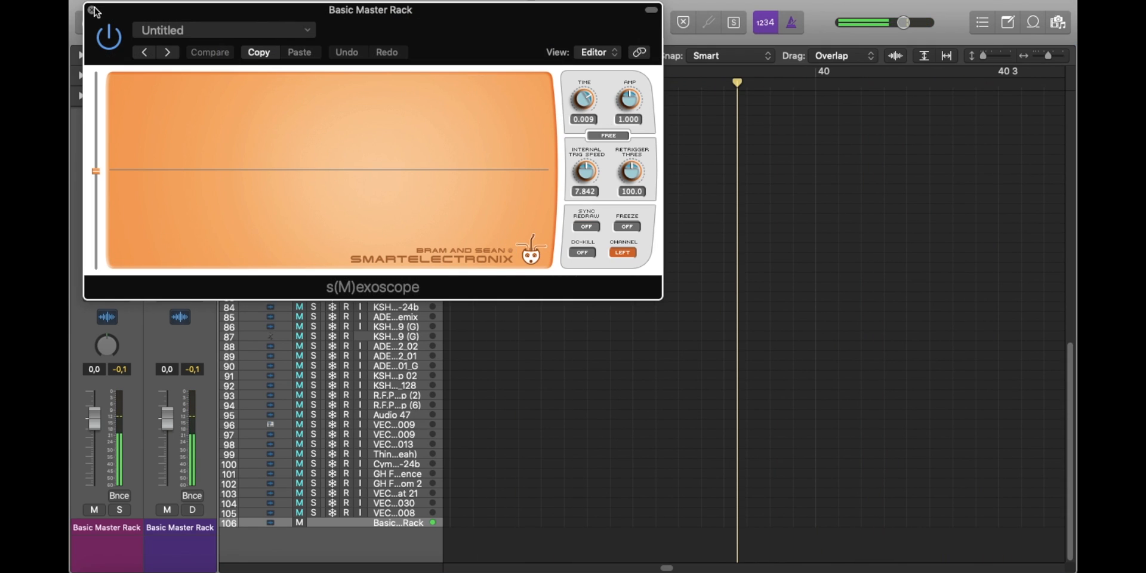
pyautogui.click(92, 10)
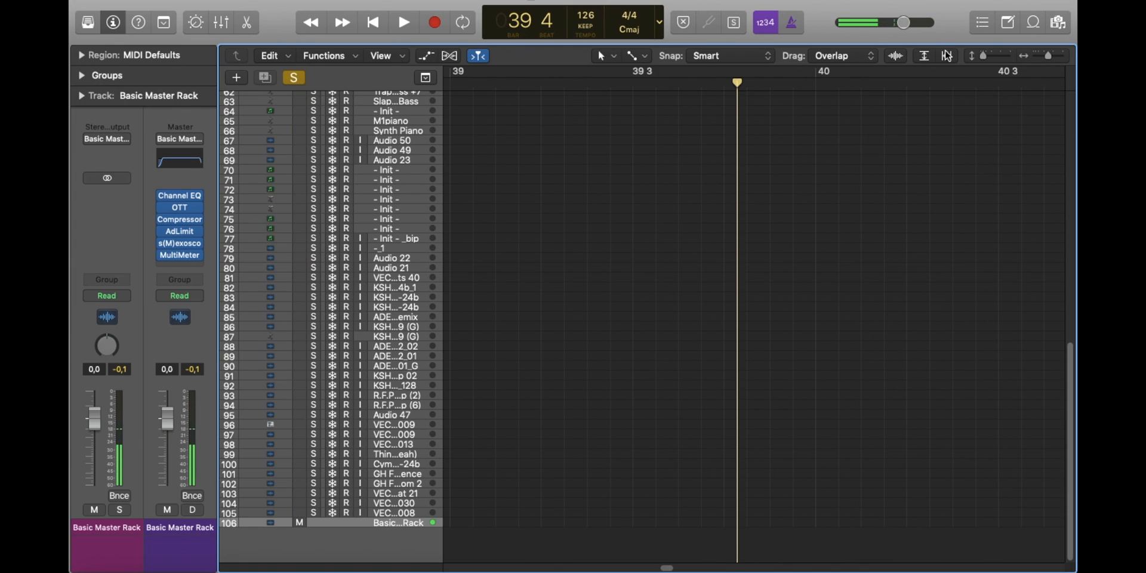
# Step: Clear all solos and return the playhead to bar 35
pyautogui.moveTo(1047, 56); pyautogui.dragTo(1037, 56)
pyautogui.scroll(15, 770, 419)
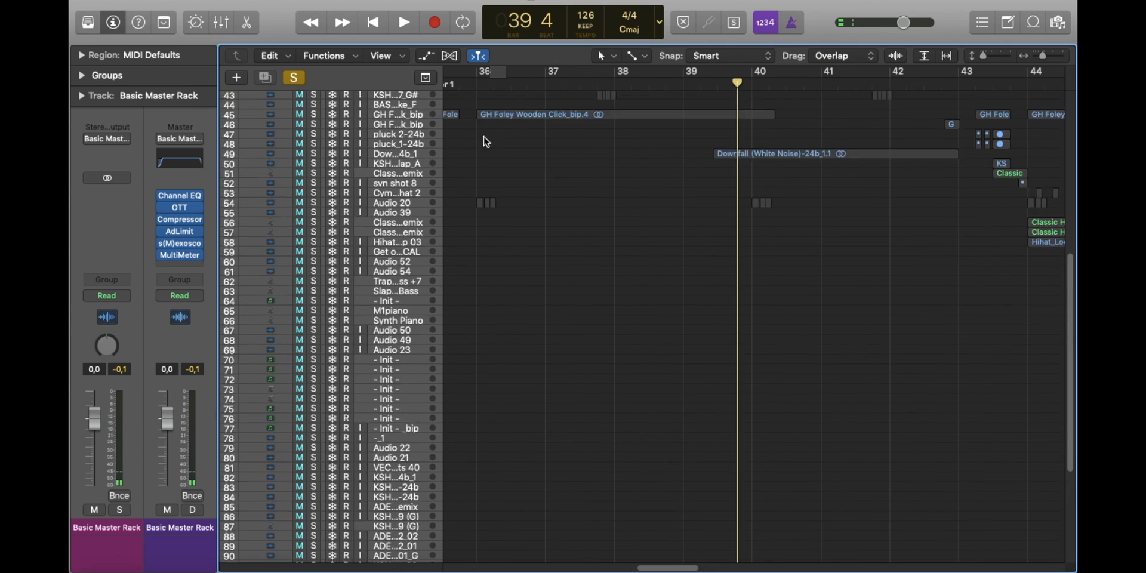
pyautogui.click(295, 77)
pyautogui.hscroll(-5, 716, 182)
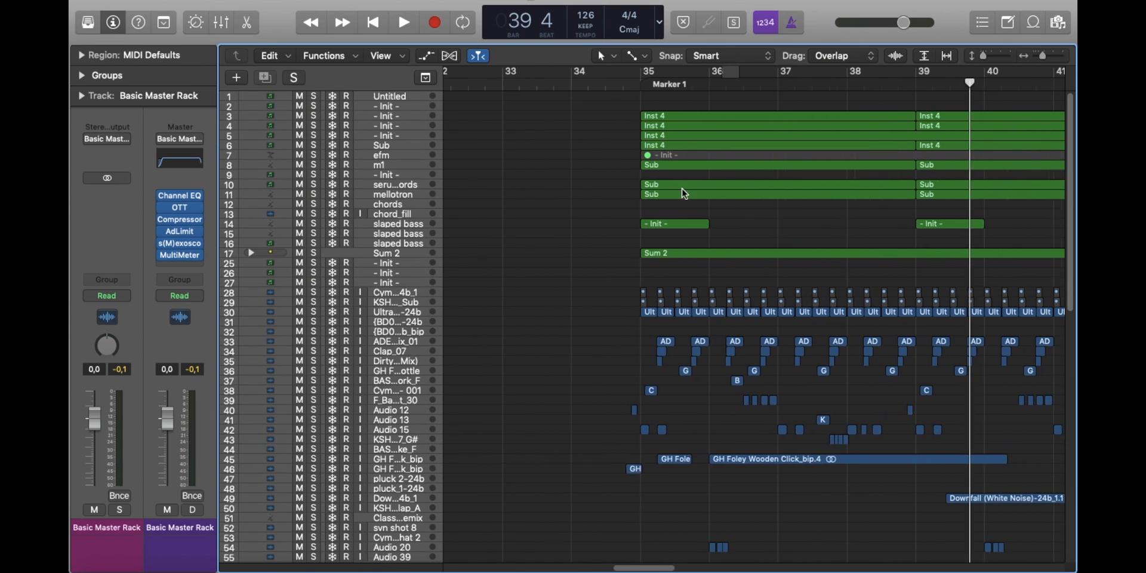
pyautogui.click(659, 85)
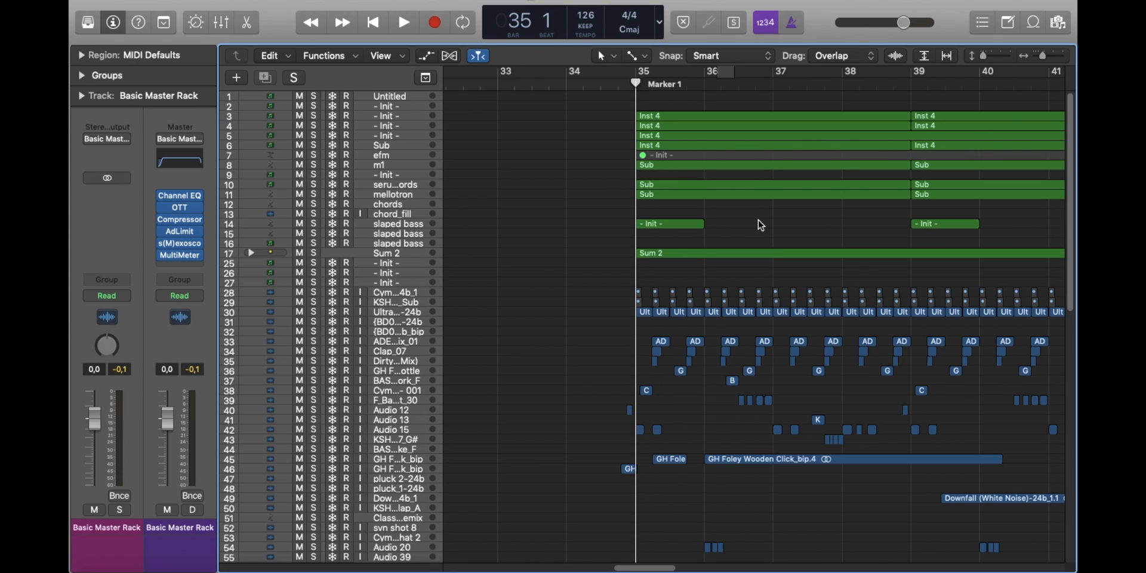
# Step: Select the Sub track and move the playhead back to bar 34
pyautogui.moveTo(985, 58); pyautogui.dragTo(991, 61)
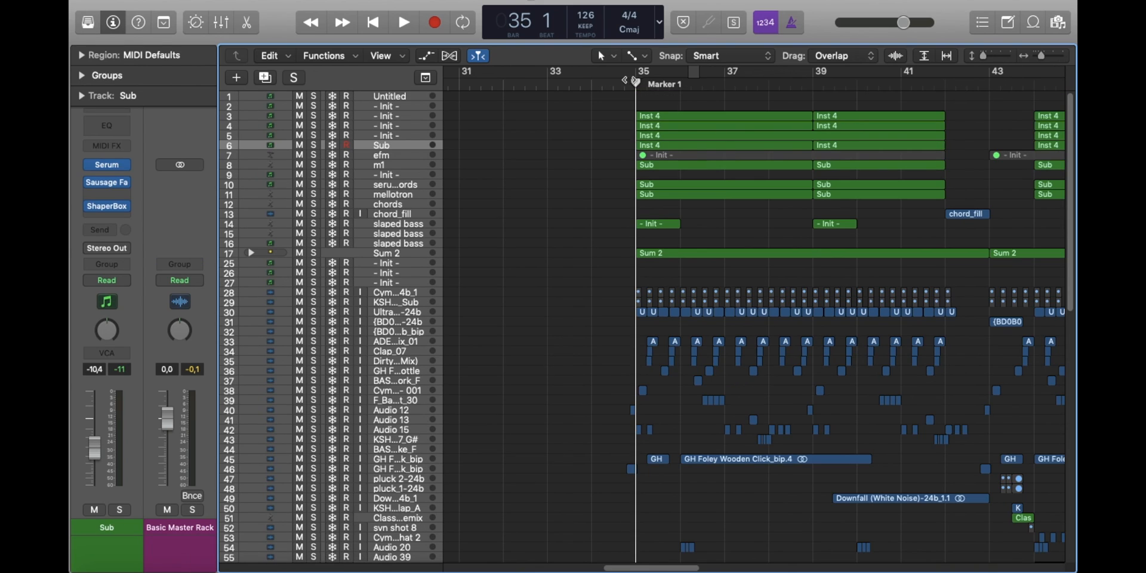
pyautogui.press(',')
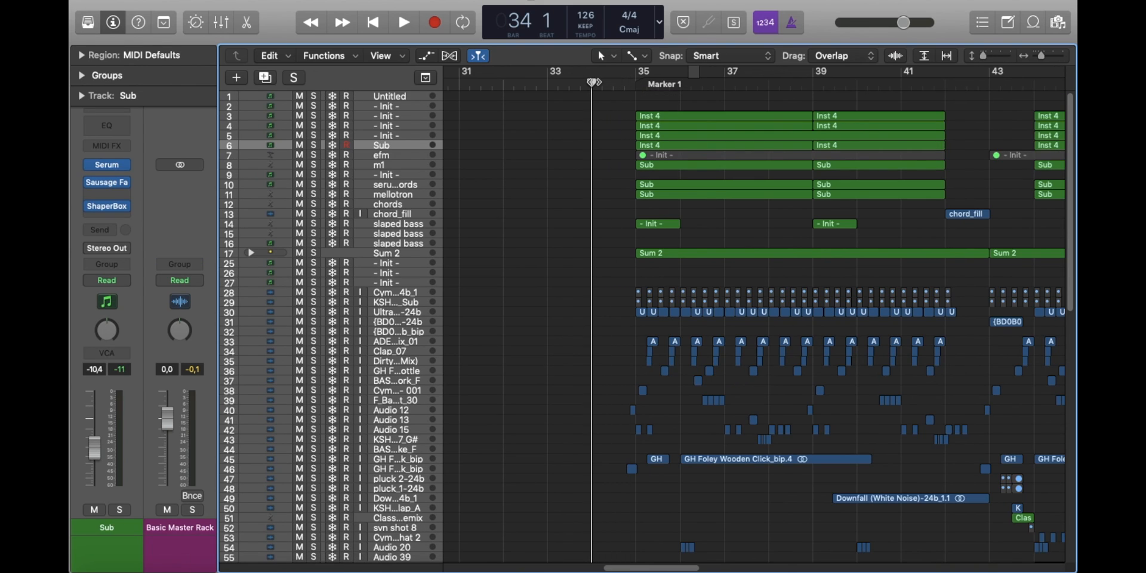
pyautogui.moveTo(983, 56); pyautogui.dragTo(984, 56)
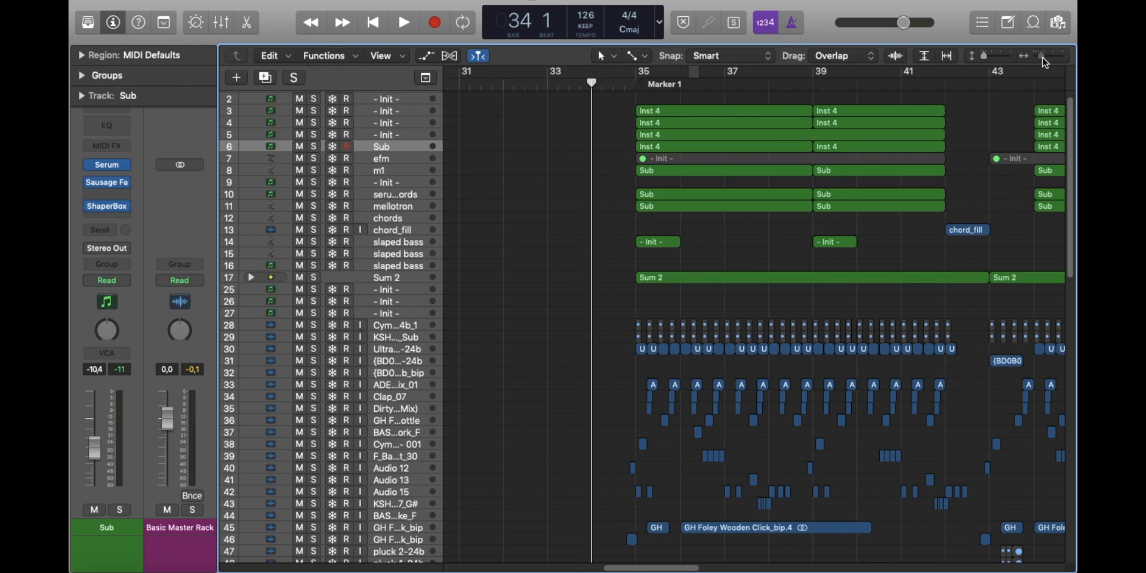
pyautogui.moveTo(1042, 58); pyautogui.dragTo(1043, 57)
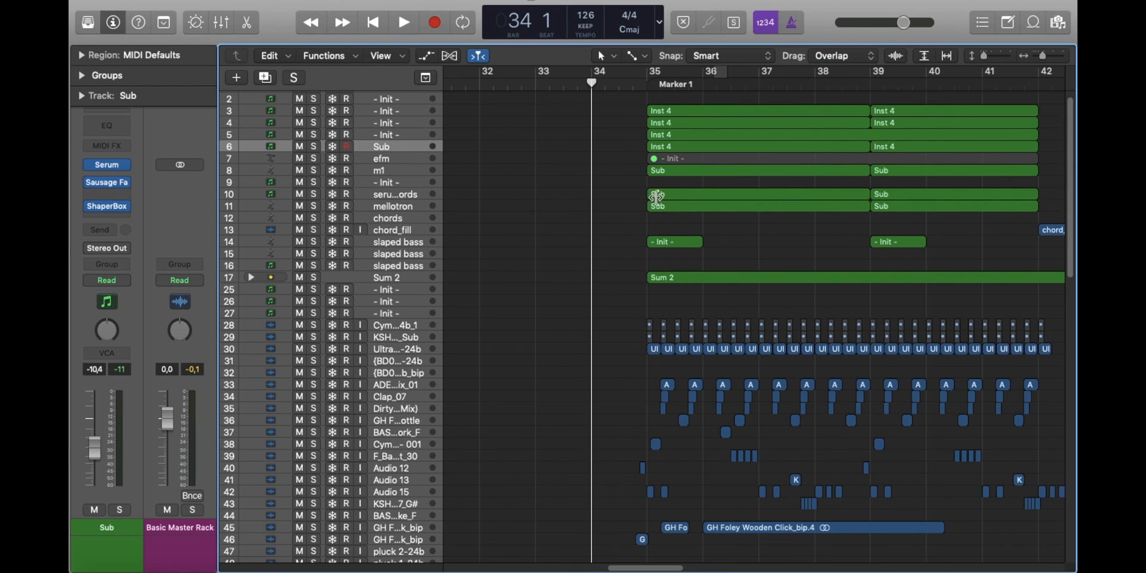
# Step: Select the Ultrasonic kick on track 30 and play the drop up to bar 46 with only the drum and percussion tracks soloed
pyautogui.click(396, 208)
pyautogui.click(496, 218)
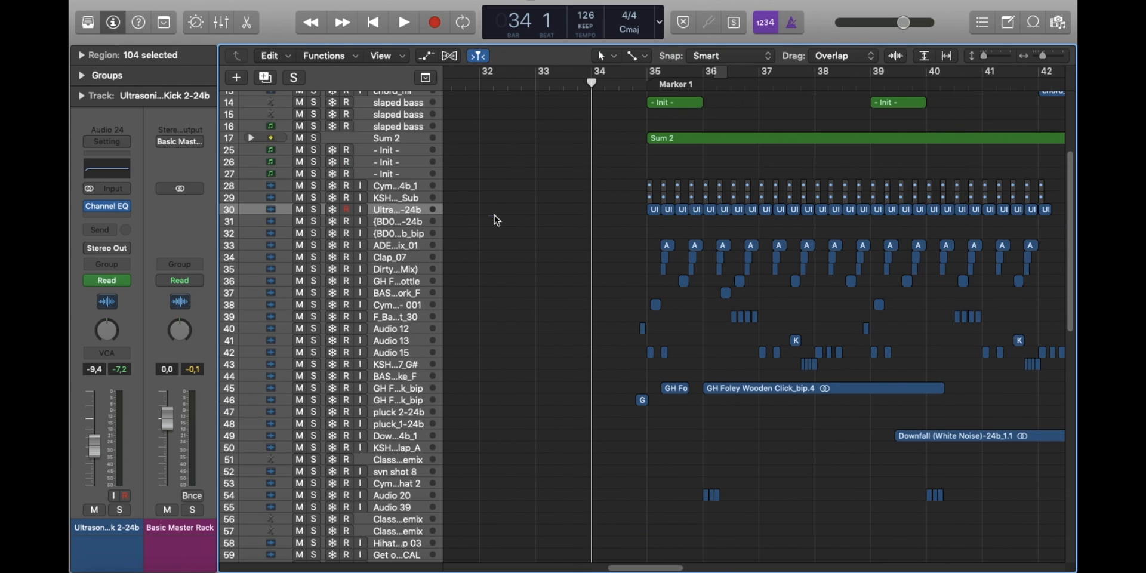
pyautogui.scroll(-3, 489, 224)
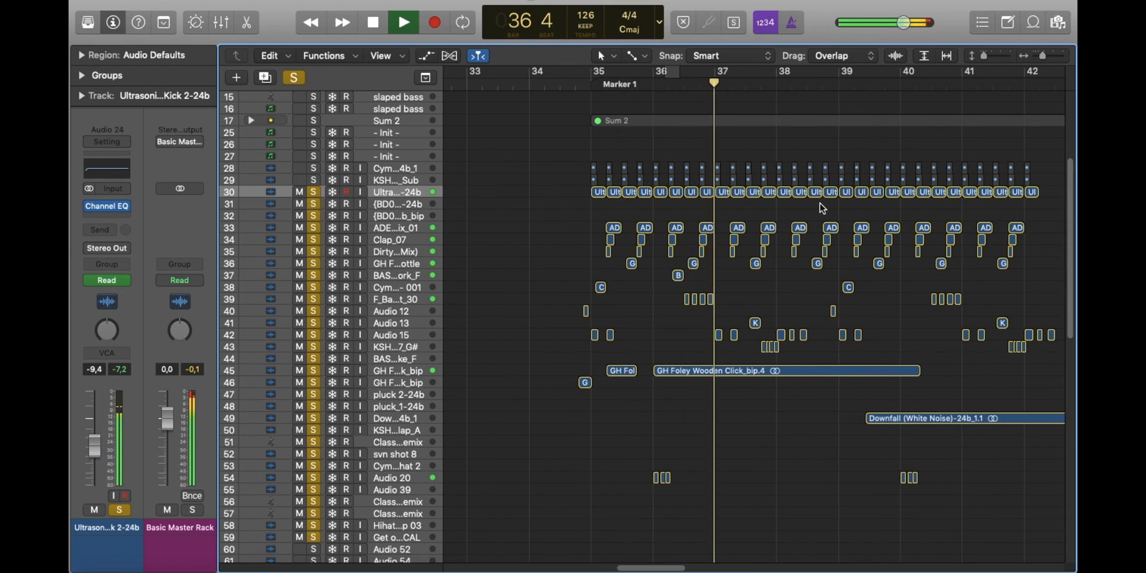
pyautogui.hscroll(3, 836, 219)
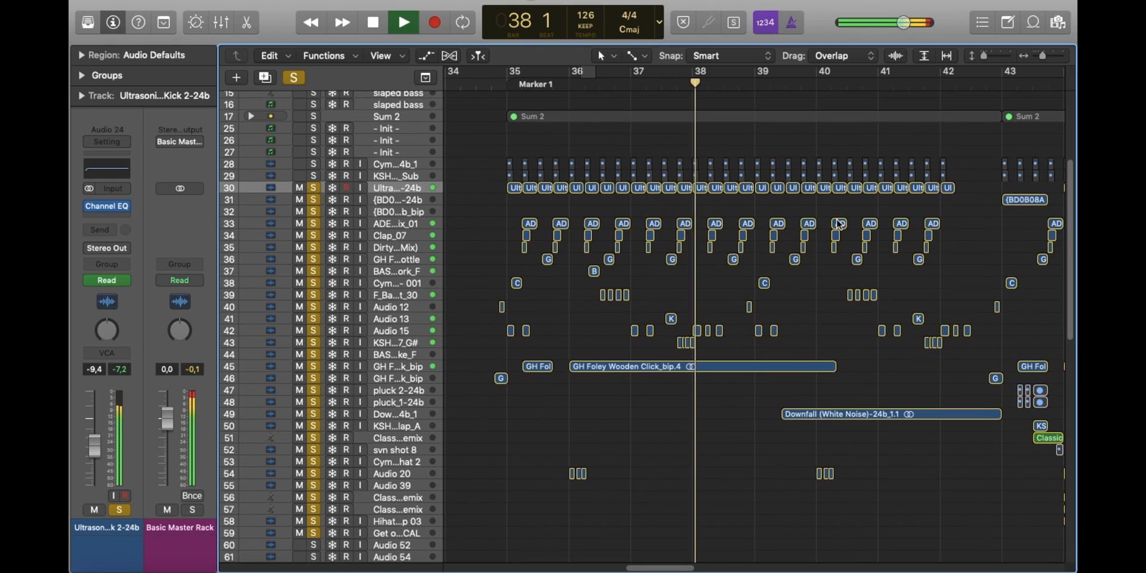
pyautogui.hscroll(1, 836, 224)
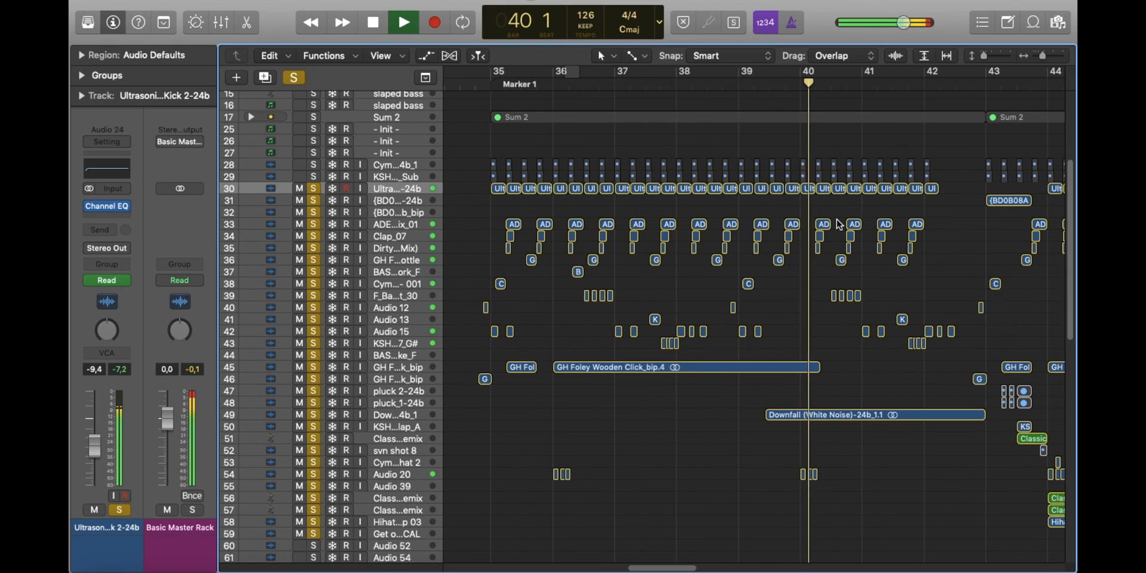
pyautogui.hscroll(3, 1001, 139)
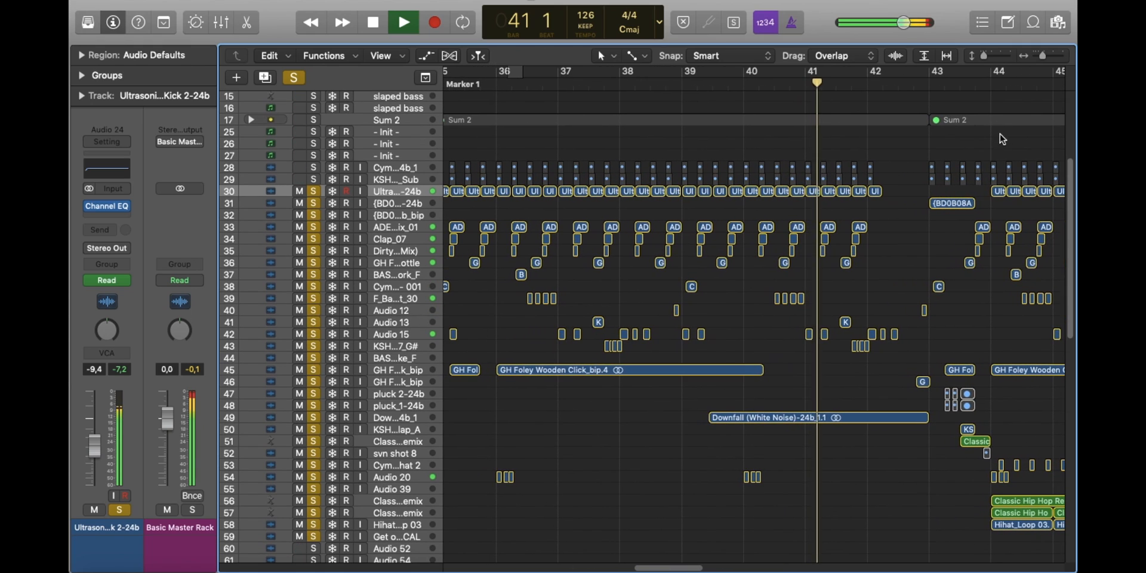
pyautogui.moveTo(1043, 56); pyautogui.dragTo(1041, 56)
pyautogui.hscroll(3, 967, 231)
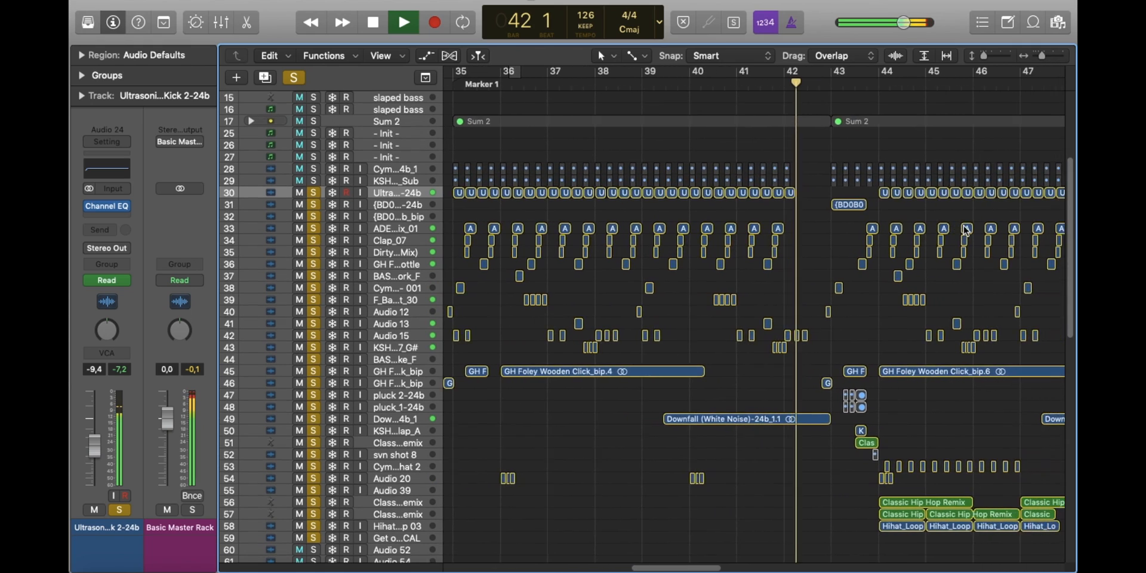
pyautogui.scroll(-1, 966, 231)
pyautogui.hscroll(2, 967, 231)
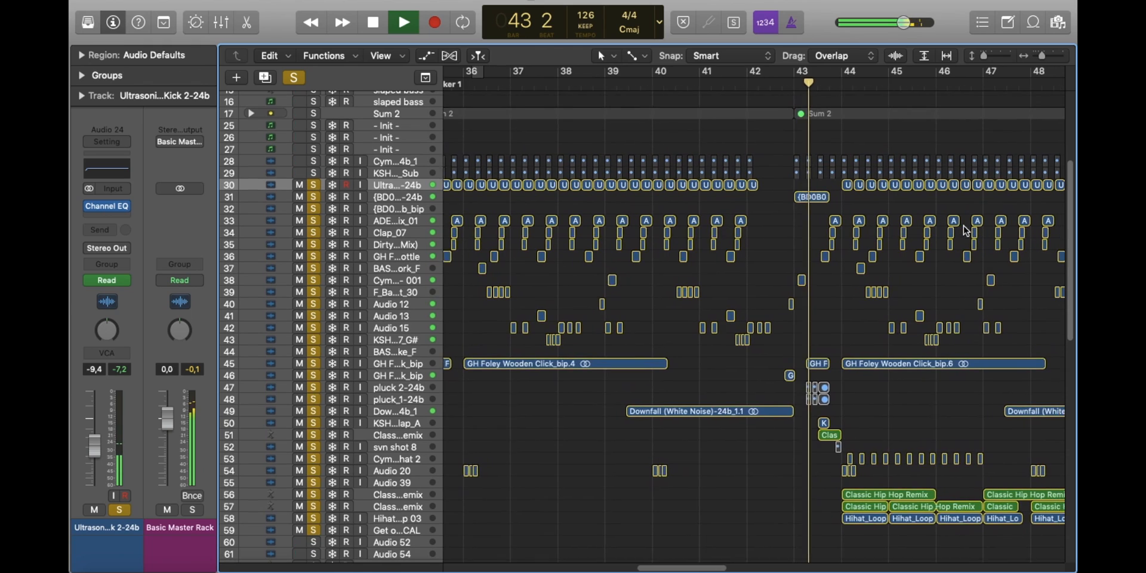
pyautogui.hscroll(2, 966, 231)
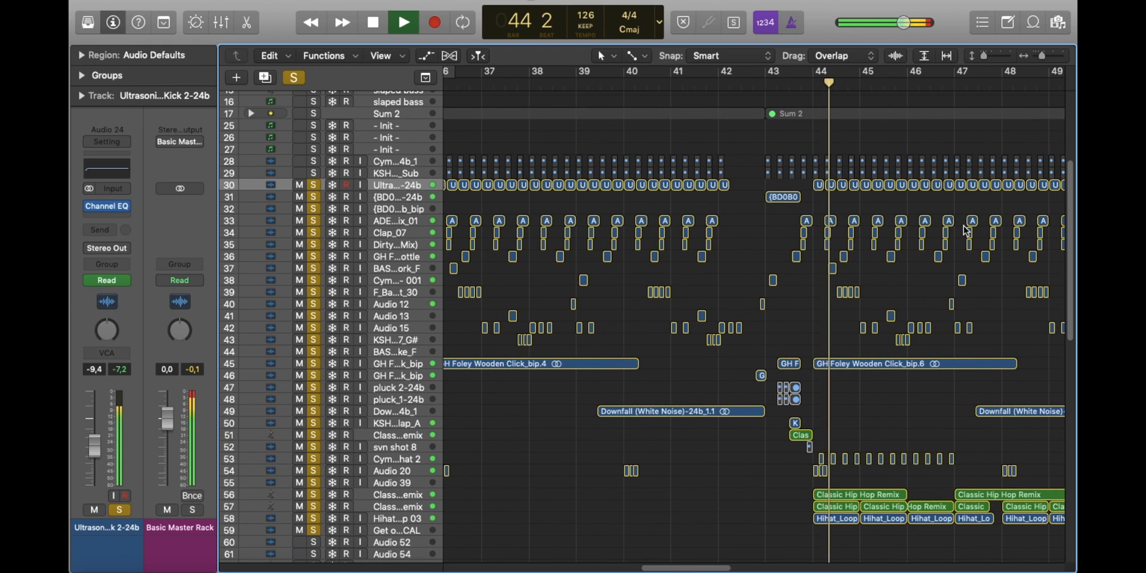
pyautogui.scroll(-3, 967, 230)
pyautogui.hscroll(5, 966, 229)
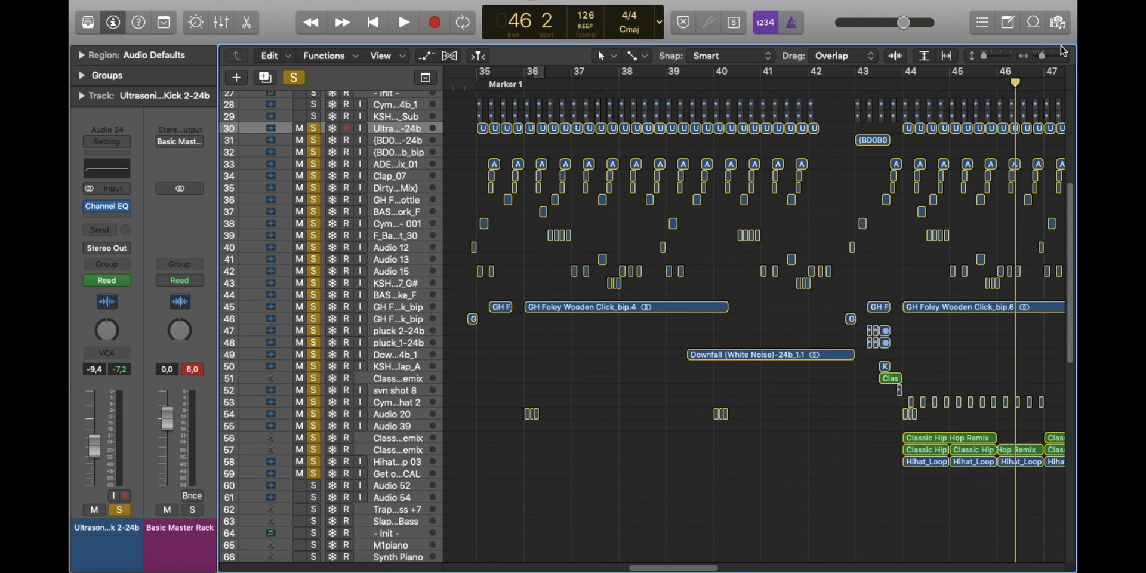
# Step: Clear all solos, solo the Ultrasonic kick with clap and foley tracks 33 to 36, and play from bar 35
pyautogui.moveTo(1041, 56); pyautogui.dragTo(1044, 56)
pyautogui.hscroll(-20, 744, 184)
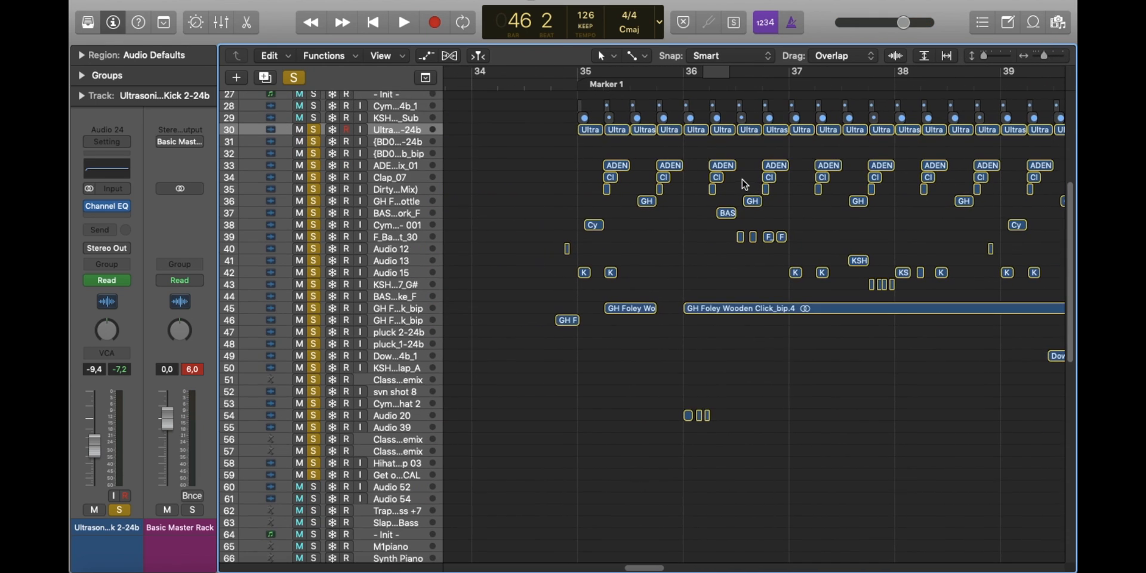
pyautogui.scroll(3, 744, 184)
pyautogui.click(297, 77)
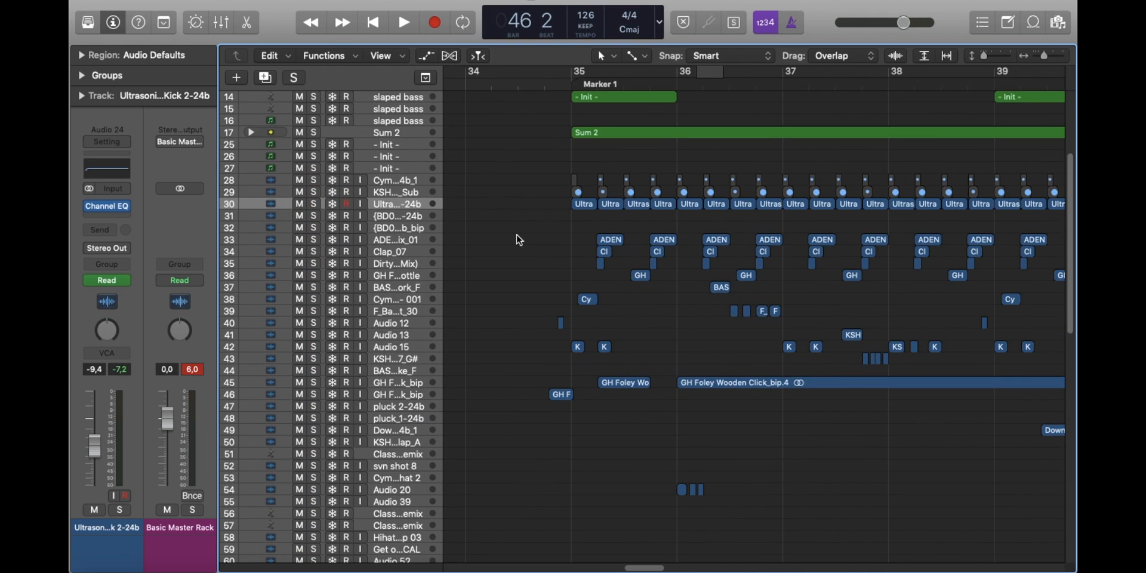
pyautogui.click(314, 204)
pyautogui.moveTo(314, 239); pyautogui.dragTo(315, 277)
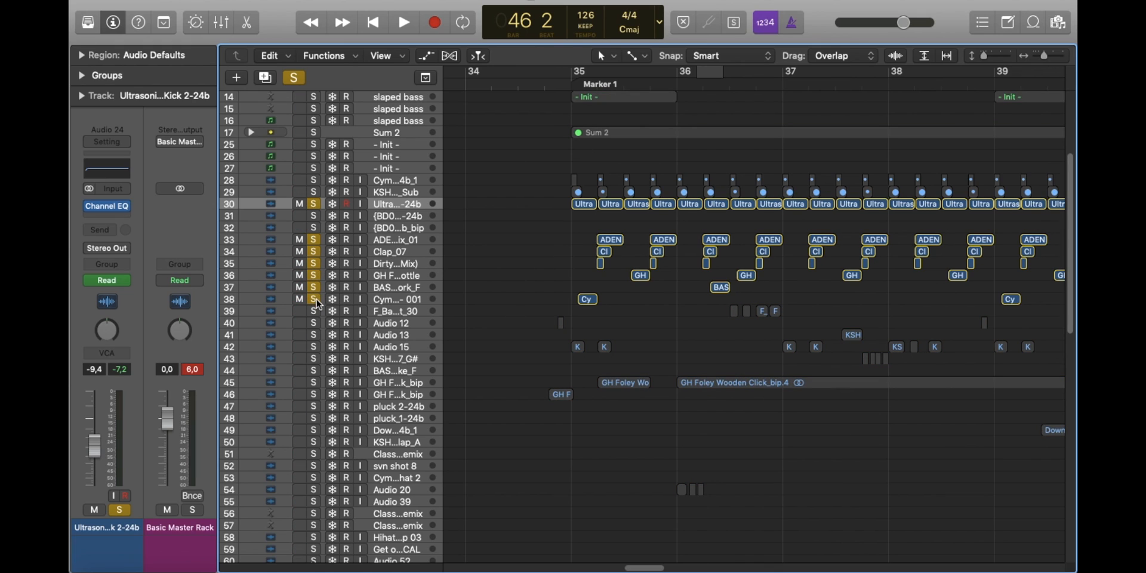
pyautogui.moveTo(316, 299); pyautogui.dragTo(314, 288)
pyautogui.press('space')
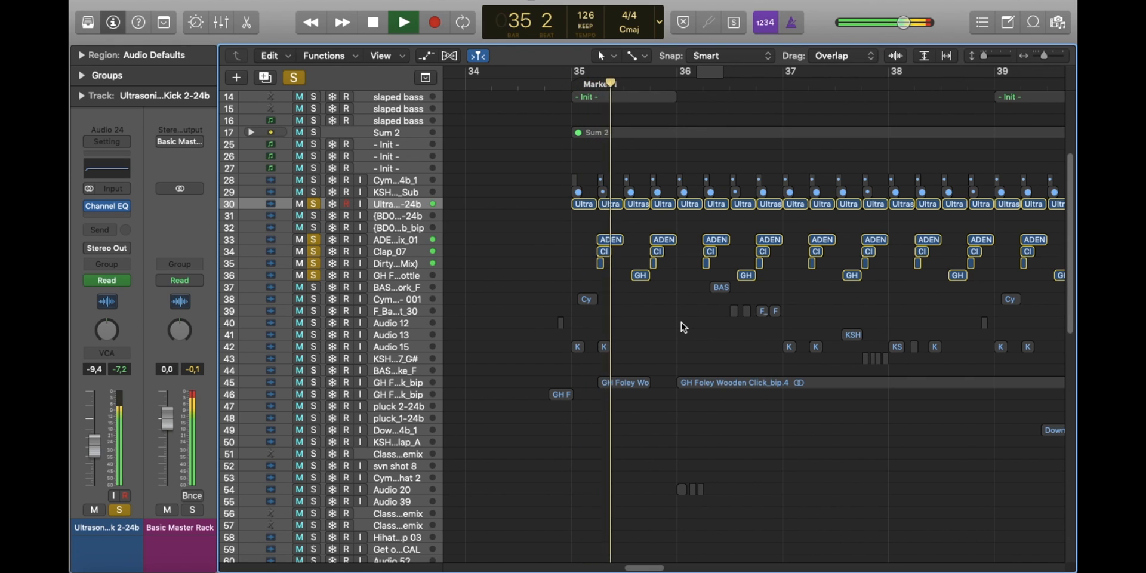
pyautogui.moveTo(984, 56); pyautogui.dragTo(1052, 53)
pyautogui.press('space')
# Step: Play from bar 35 with only the Ultrasonic kick and the ADEN clap on track 33 soloed
pyautogui.hscroll(-5, 646, 374)
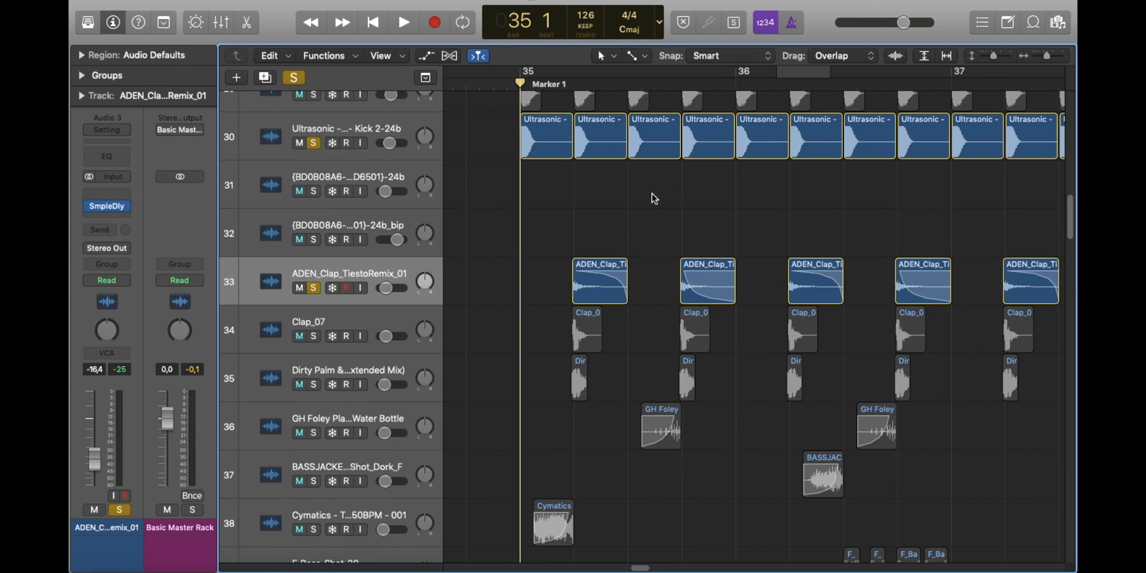
pyautogui.press('space')
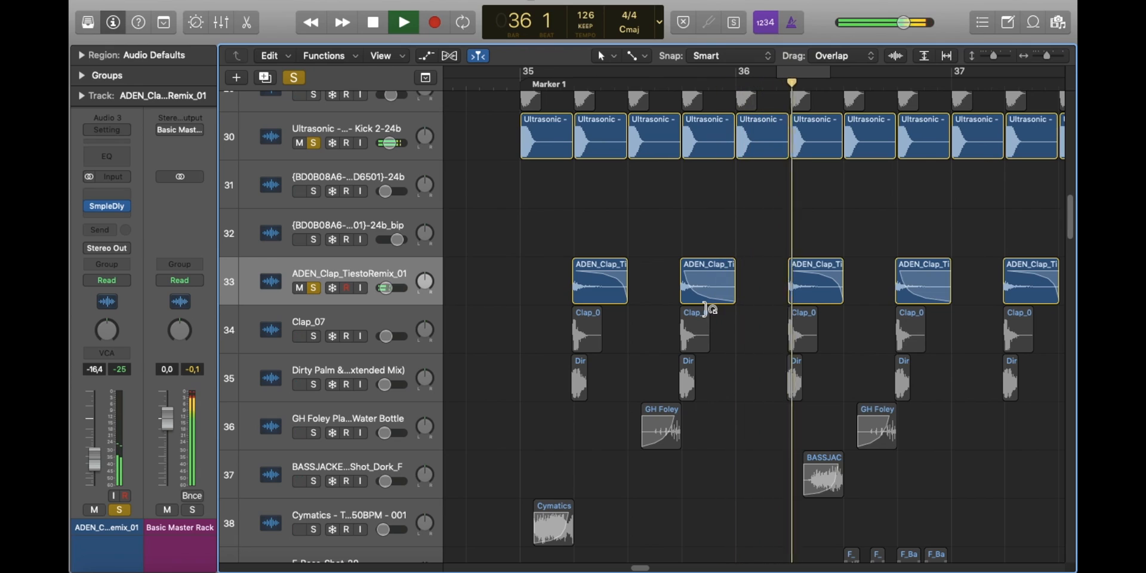
pyautogui.press('space')
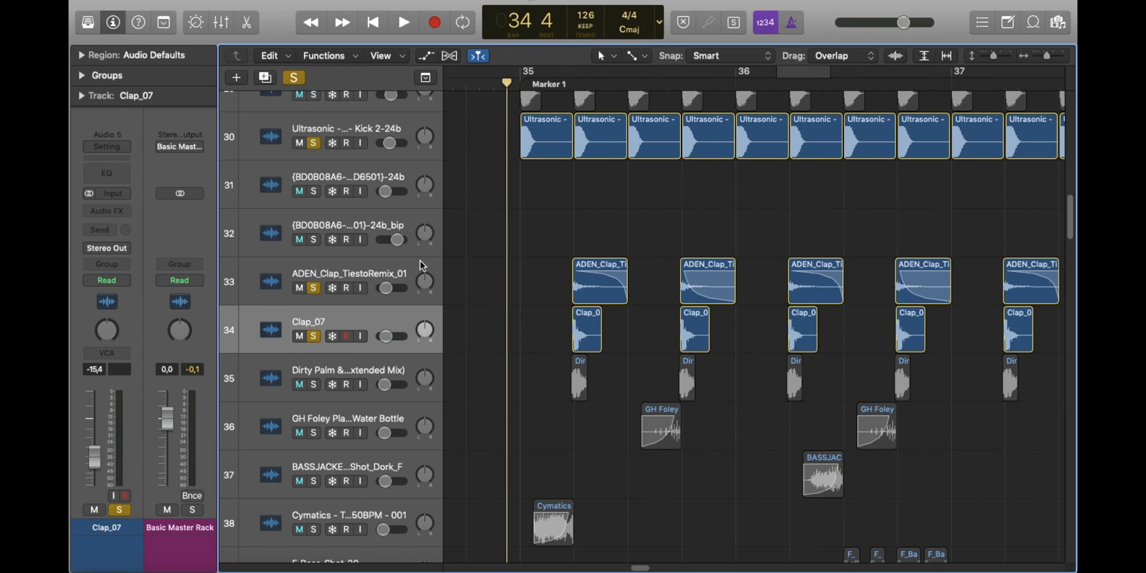
# Step: Take the Ultrasonic kick out of solo and play the ADEN clap layered with Clap_07 on track 34
pyautogui.click(313, 287)
pyautogui.click(314, 143)
pyautogui.press('space')
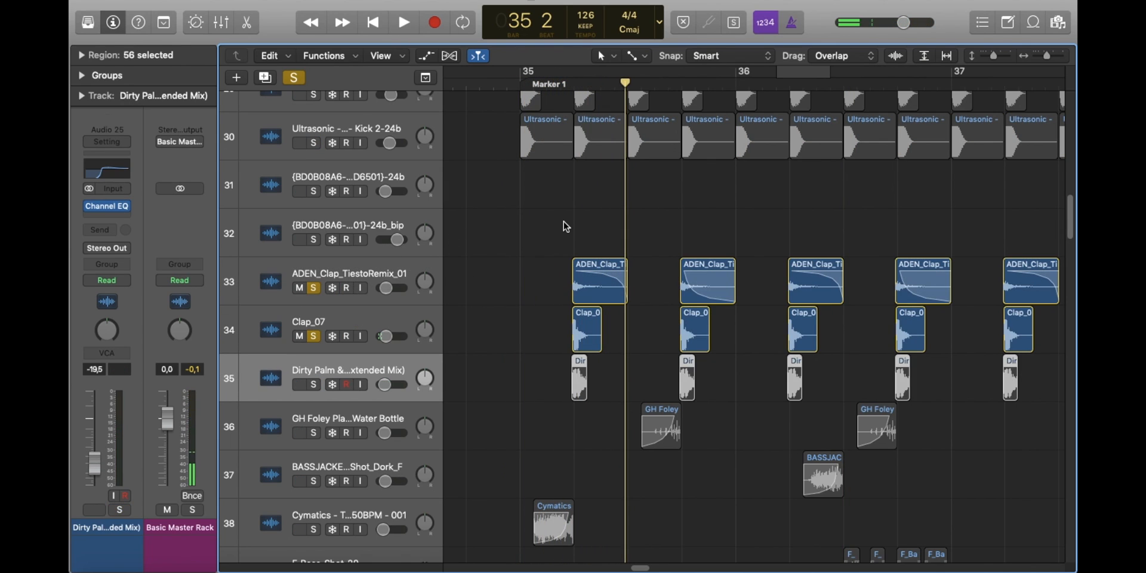
# Step: Solo only the Dirty Palm clap layer on track 35 and play it from bar 35
pyautogui.click(314, 335)
pyautogui.click(313, 288)
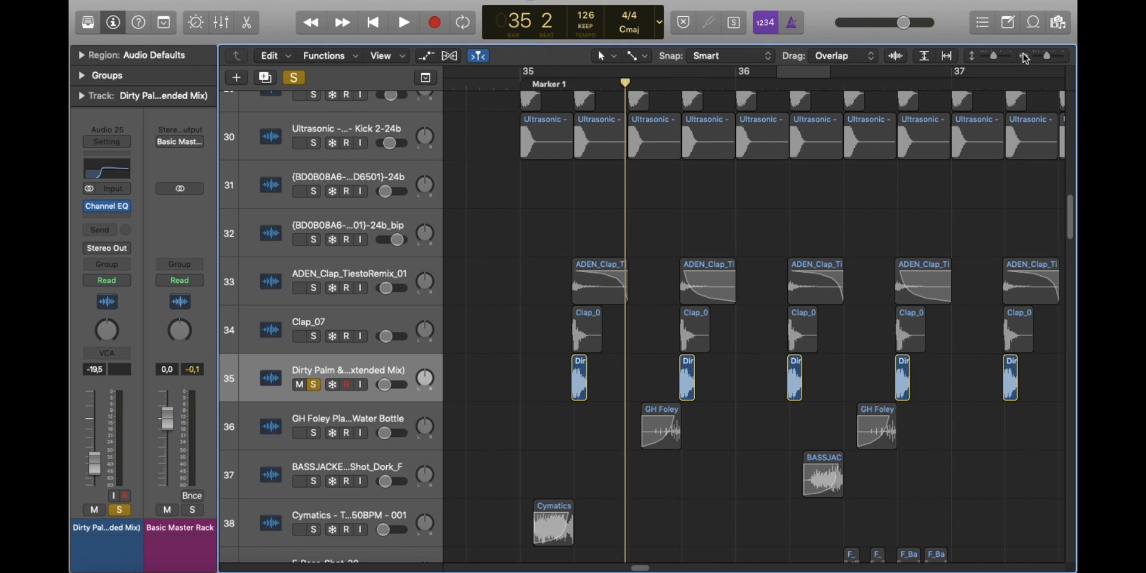
pyautogui.moveTo(1047, 56); pyautogui.dragTo(1053, 56)
pyautogui.press('space')
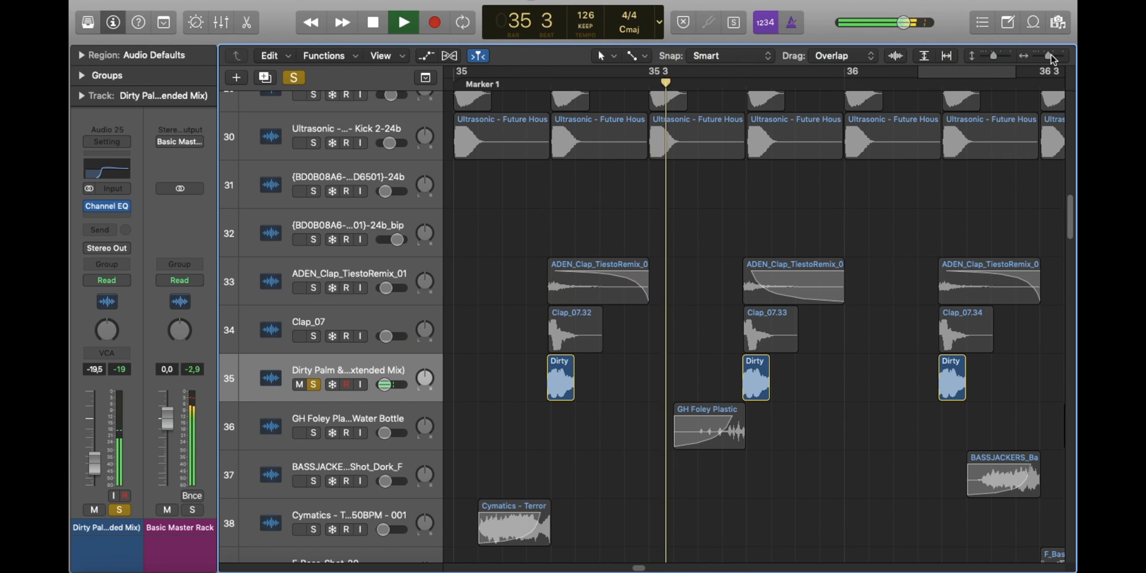
pyautogui.press('space')
# Step: Solo the GH Foley Plastic Water Bottle on track 36 together with clap tracks 33 to 35 and play from bar 35
pyautogui.moveTo(1051, 56); pyautogui.dragTo(1049, 56)
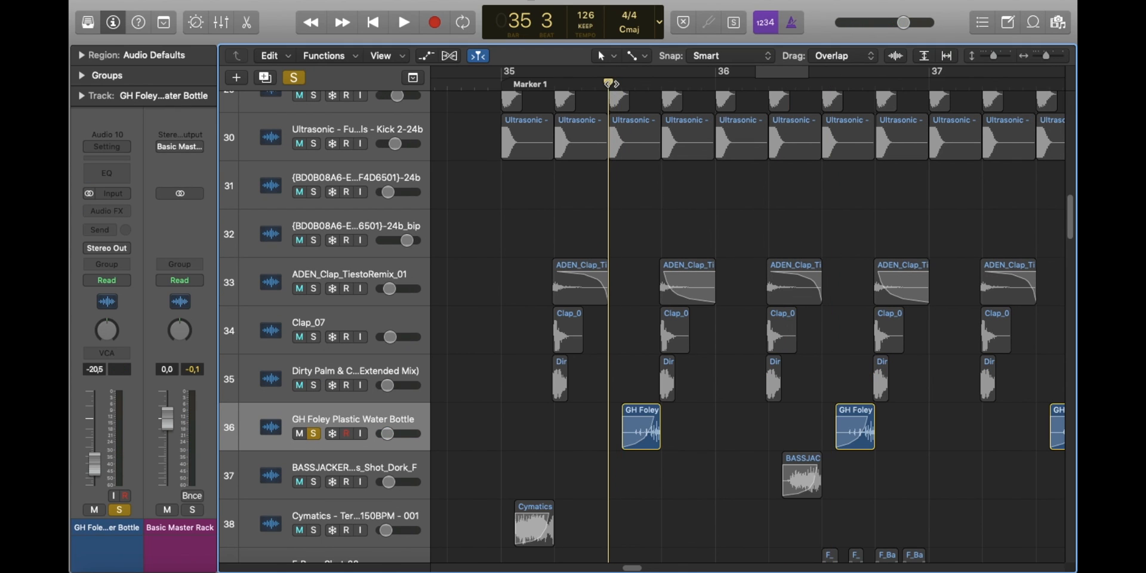
pyautogui.moveTo(313, 385); pyautogui.dragTo(321, 284)
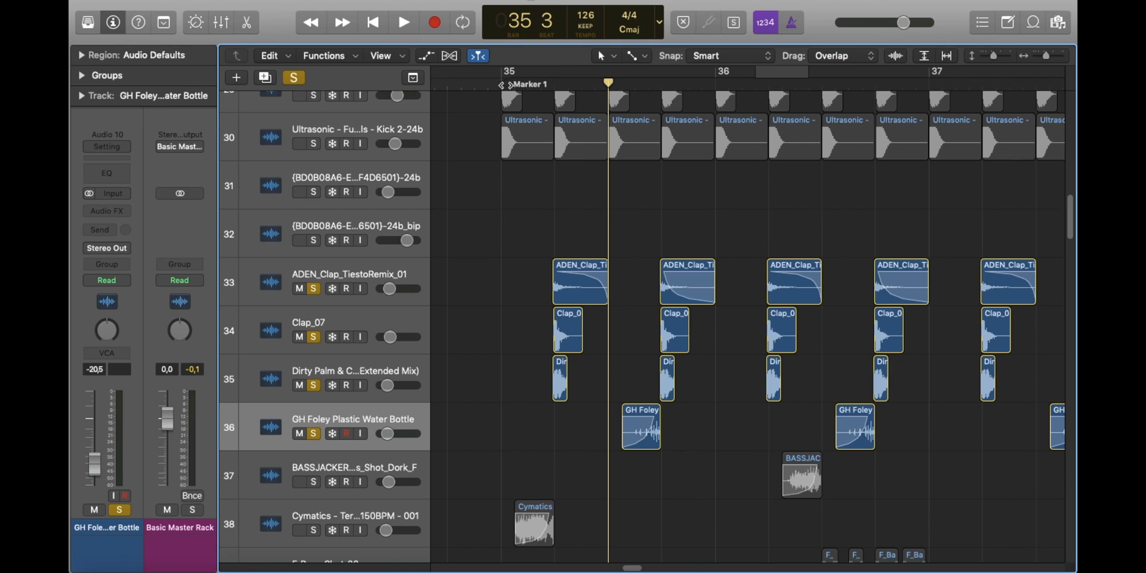
pyautogui.press('space')
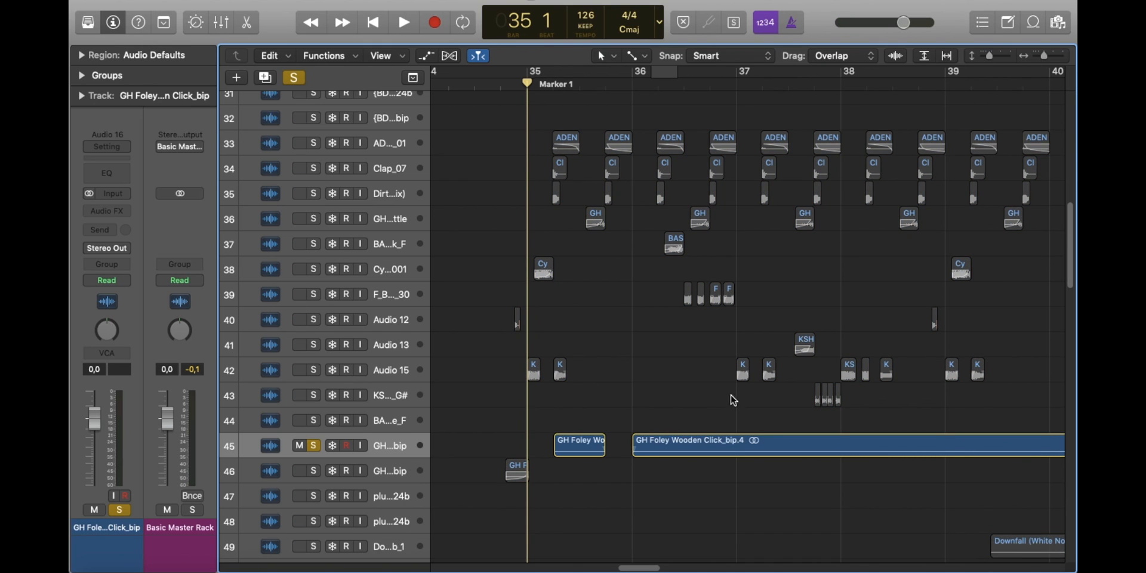
# Step: Examine the GH Foley Wooden Click regions on soloed track 45 and play them from bar 35 beat 2 through bar 40
pyautogui.moveTo(1045, 60); pyautogui.dragTo(991, 56)
pyautogui.moveTo(1045, 56); pyautogui.dragTo(1046, 56)
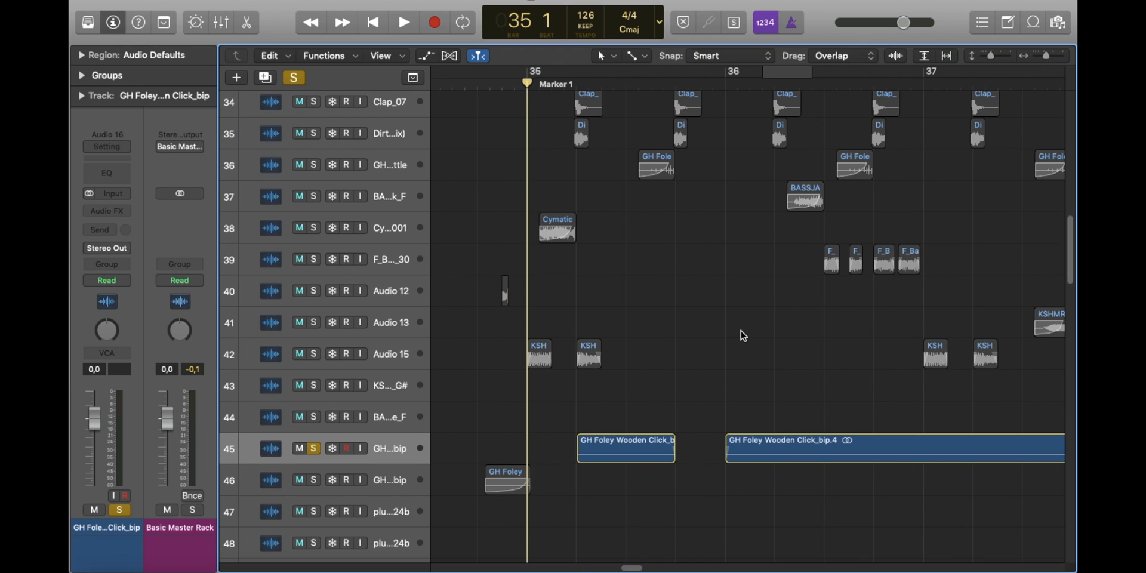
pyautogui.click(643, 445)
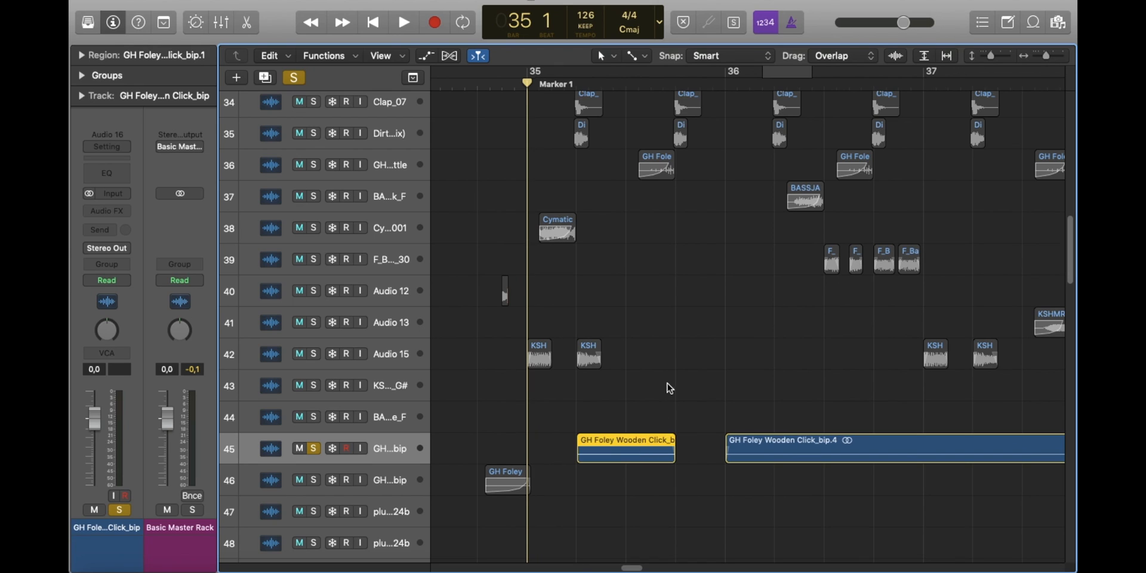
pyautogui.click(669, 376)
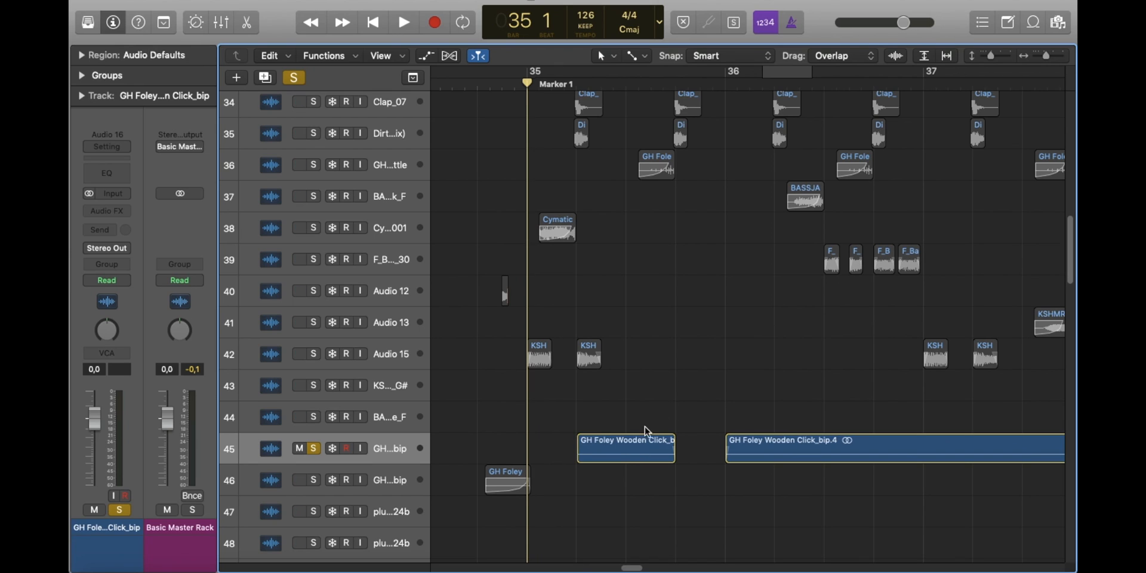
pyautogui.click(704, 390)
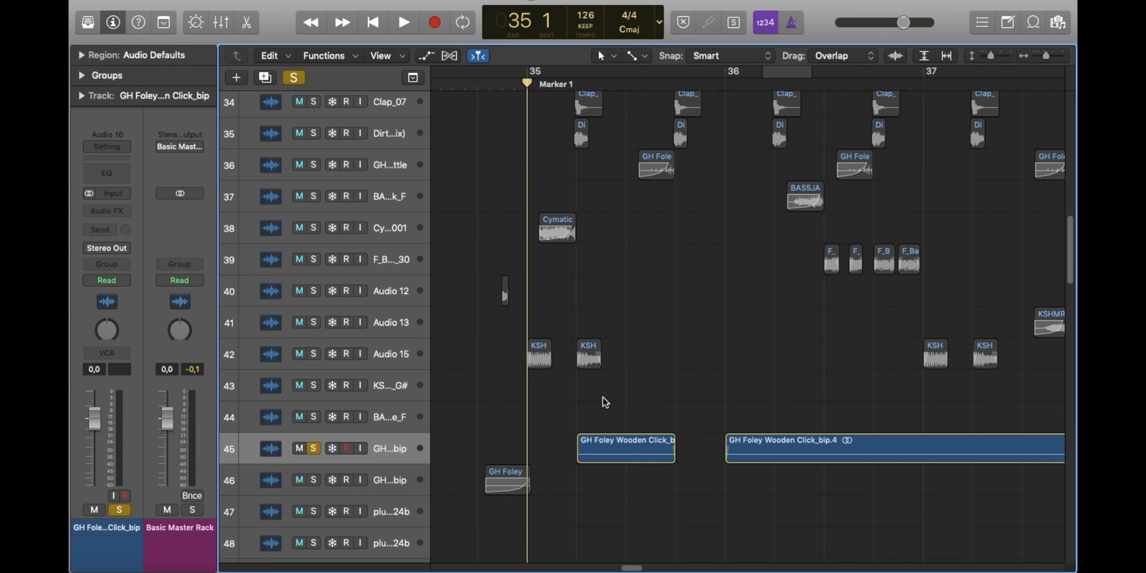
pyautogui.moveTo(992, 60); pyautogui.dragTo(1000, 60)
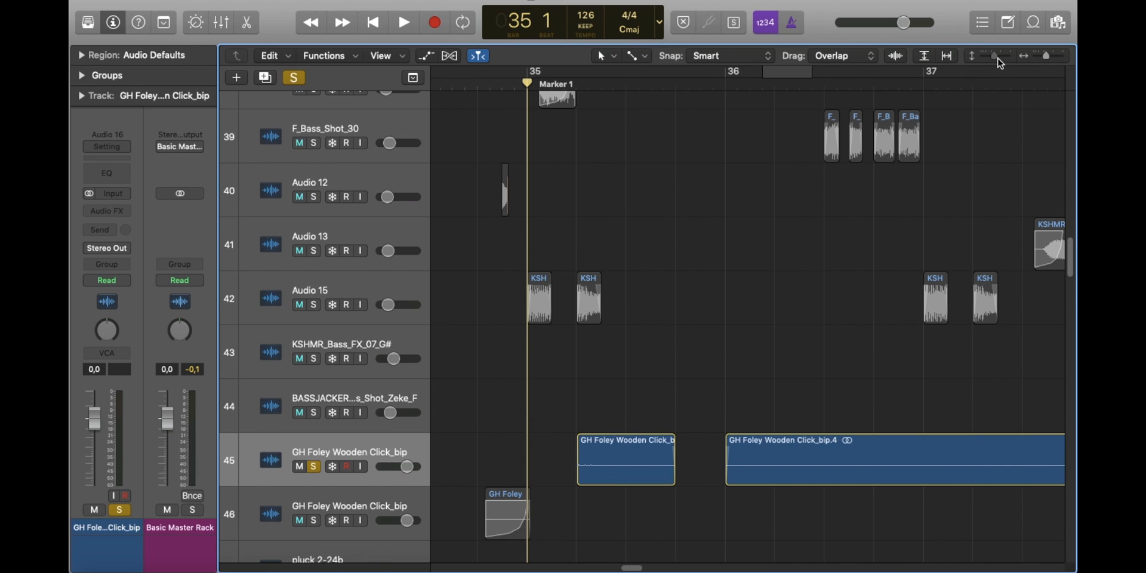
pyautogui.click(582, 85)
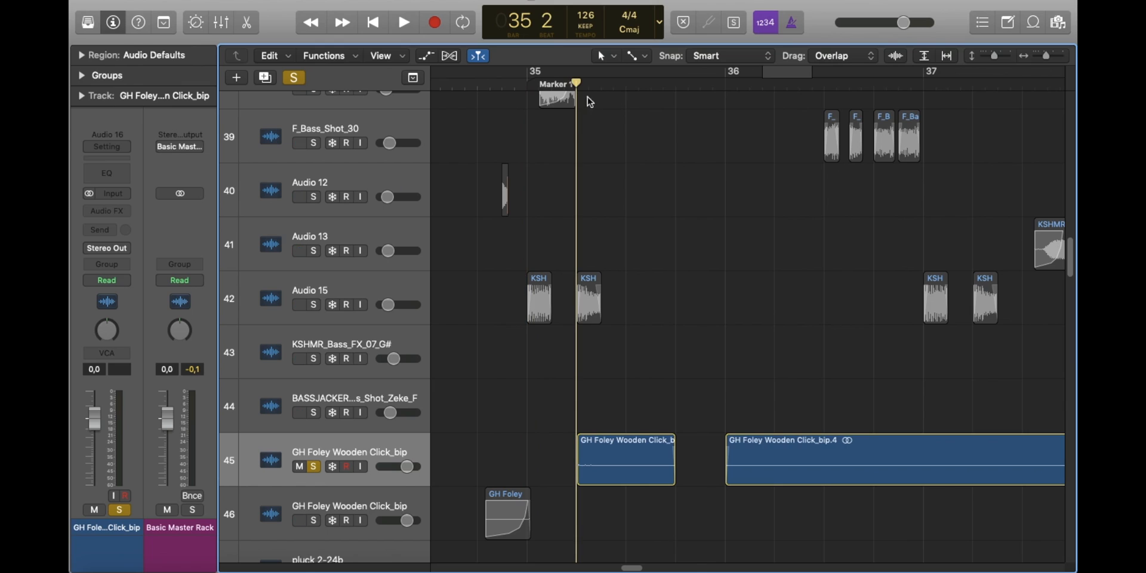
pyautogui.press('space')
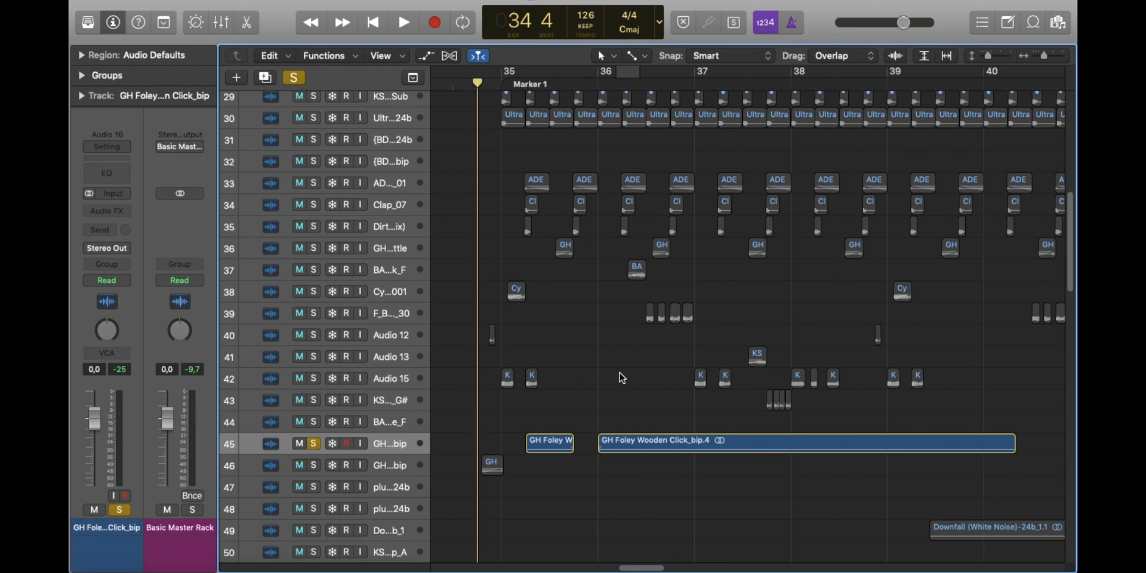
pyautogui.press('space')
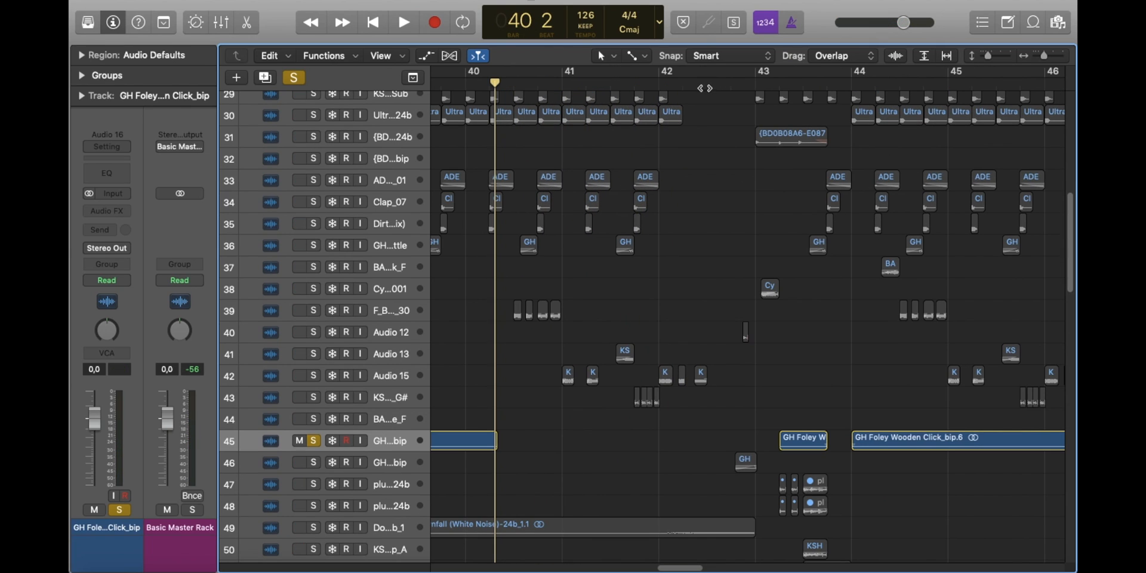
# Step: Move the playhead to bar 43 and play the second set of soloed Wooden Click regions into bar 44
pyautogui.moveTo(490, 84); pyautogui.dragTo(755, 89)
pyautogui.press('space')
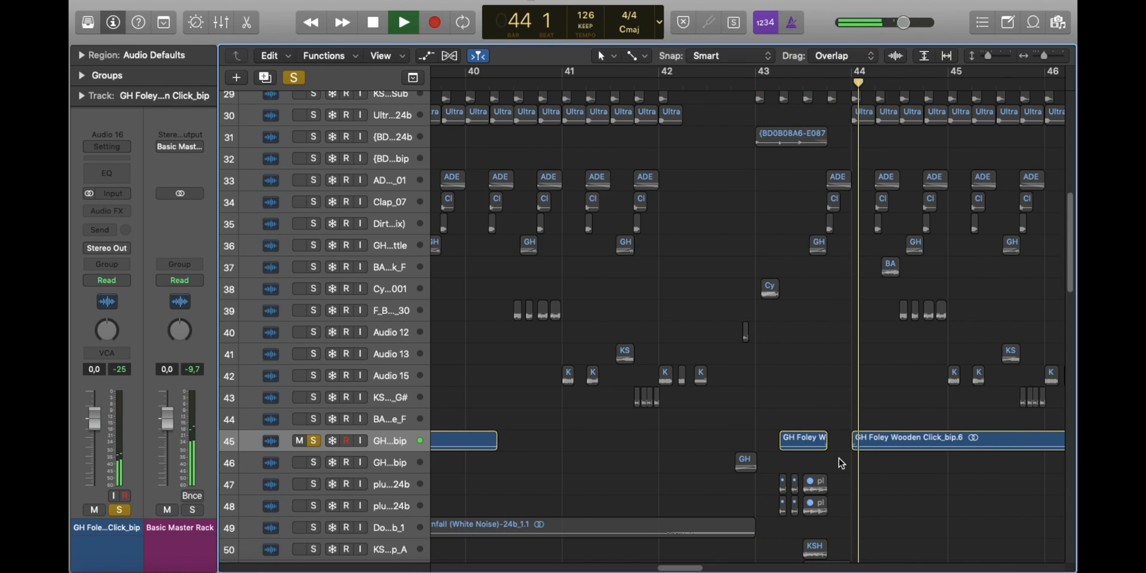
pyautogui.press('space')
# Step: Clear all solos, play the full mix from bar 43 and return the view to the drop's start at bar 35
pyautogui.press('s')
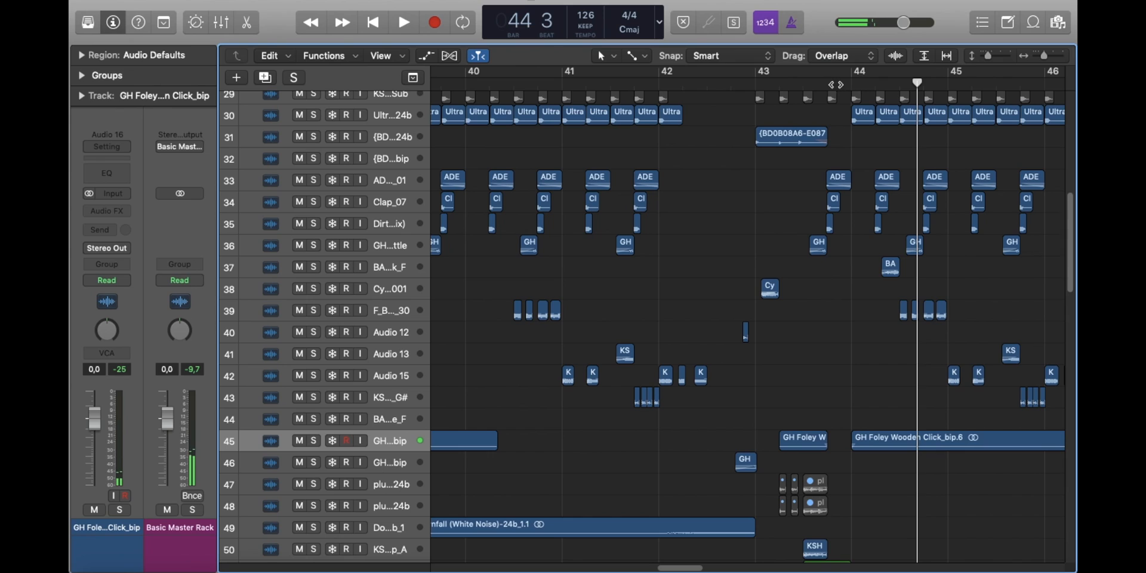
pyautogui.click(750, 84)
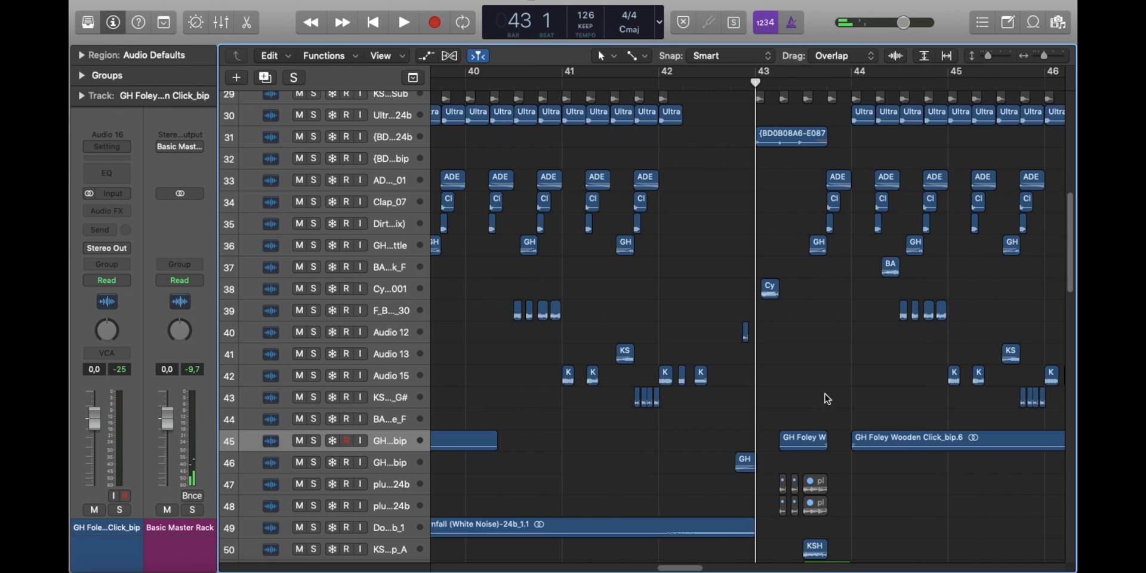
pyautogui.press('space')
pyautogui.scroll(3, 847, 287)
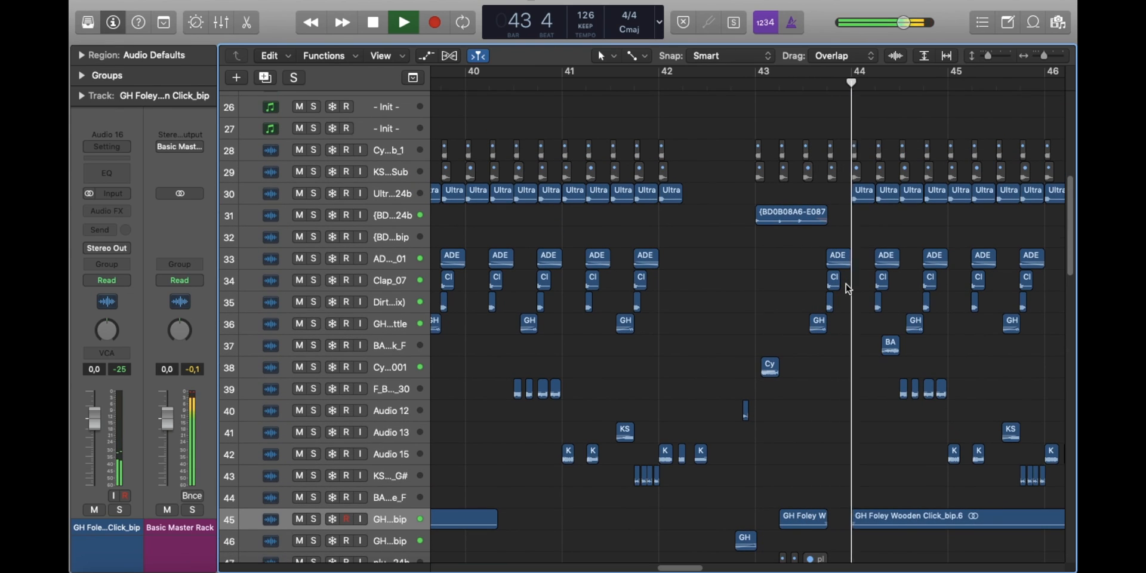
pyautogui.moveTo(1044, 55); pyautogui.dragTo(1042, 55)
pyautogui.hscroll(-6, 674, 327)
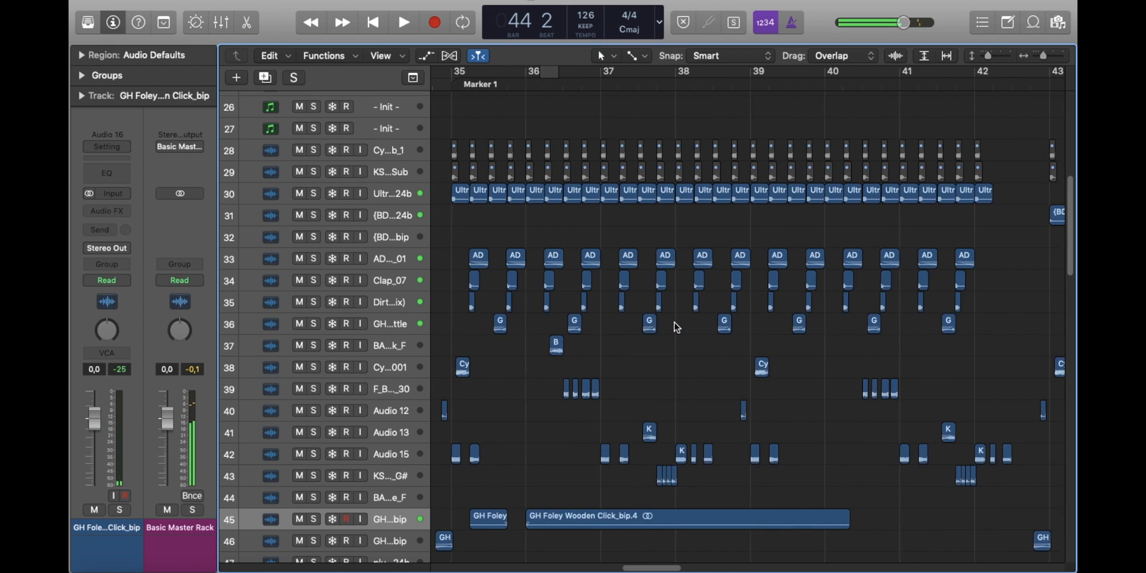
# Step: Play the full arrangement from bar 35 and select the slaped bass track 14
pyautogui.scroll(-2, 663, 343)
pyautogui.scroll(15, 522, 475)
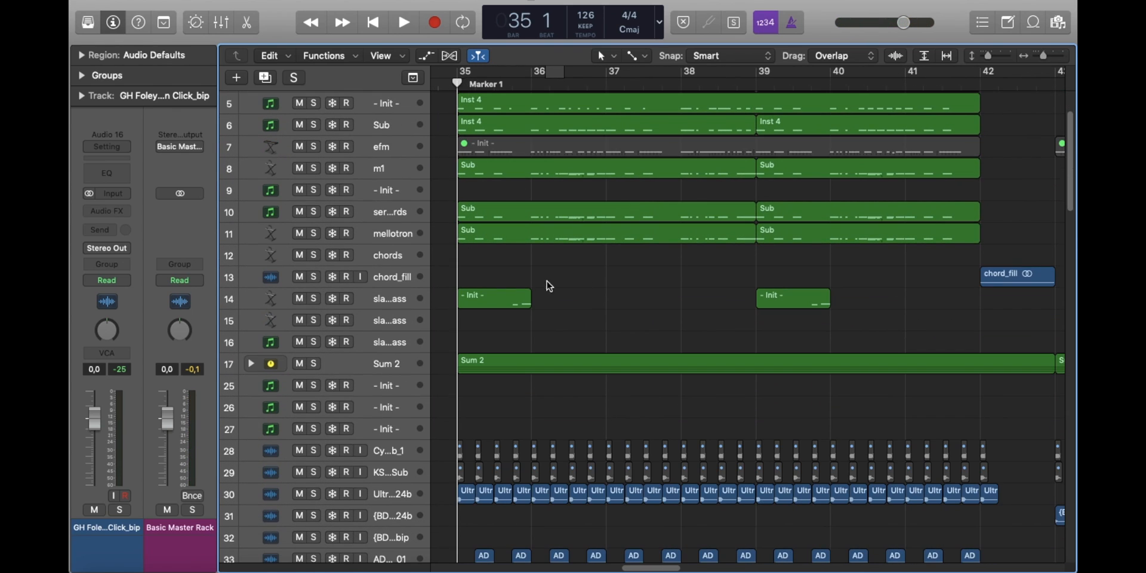
pyautogui.press('space')
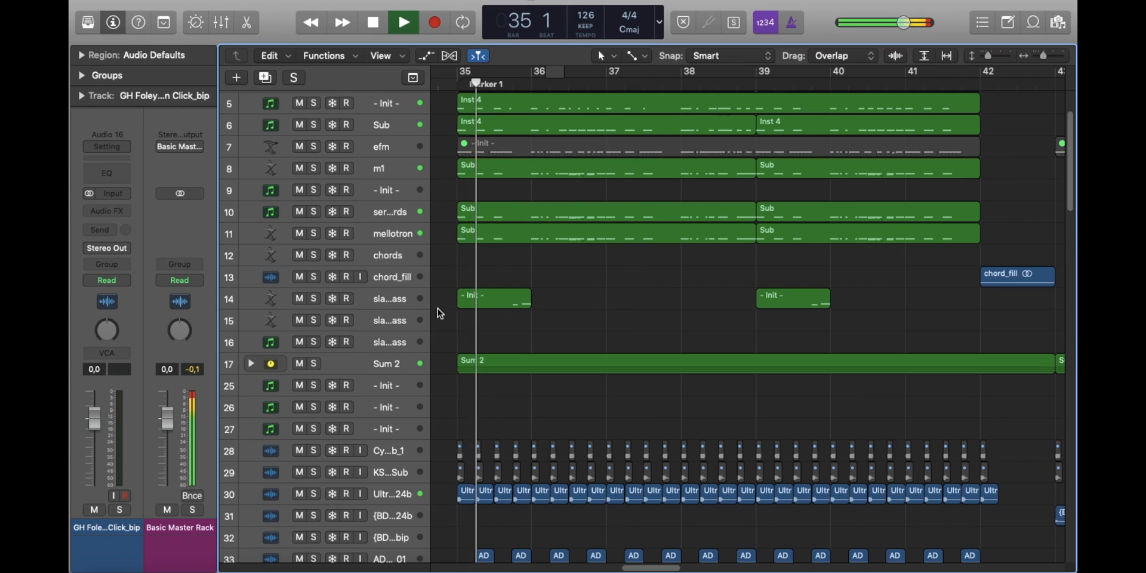
pyautogui.click(399, 298)
pyautogui.press('s')
pyautogui.press('s')
pyautogui.click(585, 312)
pyautogui.press('space')
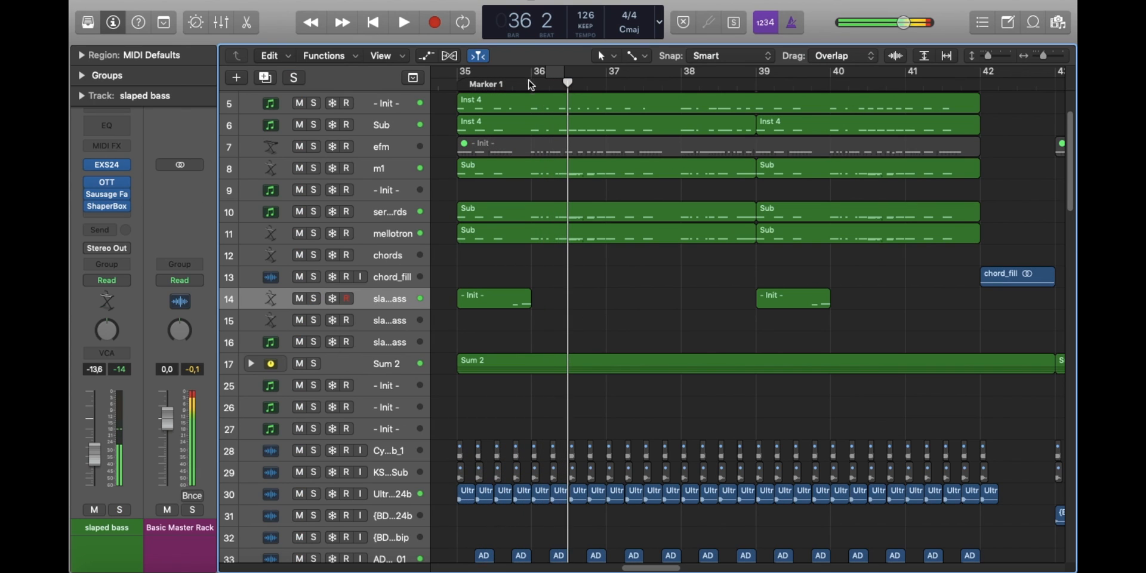
# Step: Audition the slaped bass track in solo from bar 35, clearing its solo when done
pyautogui.click(508, 85)
pyautogui.press('s')
pyautogui.press('space')
pyautogui.press('space')
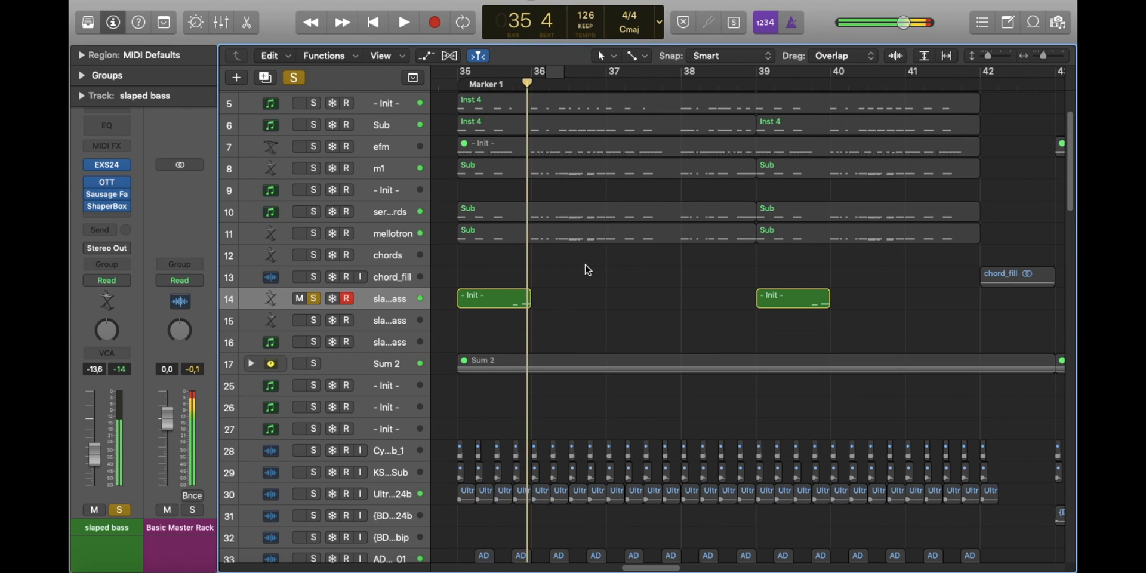
pyautogui.press('s')
# Step: Place the playhead just before bar 35 and play the full mix through the start of the drop
pyautogui.scroll(-5, 587, 270)
pyautogui.scroll(-10, 587, 270)
pyautogui.hscroll(-2, 588, 270)
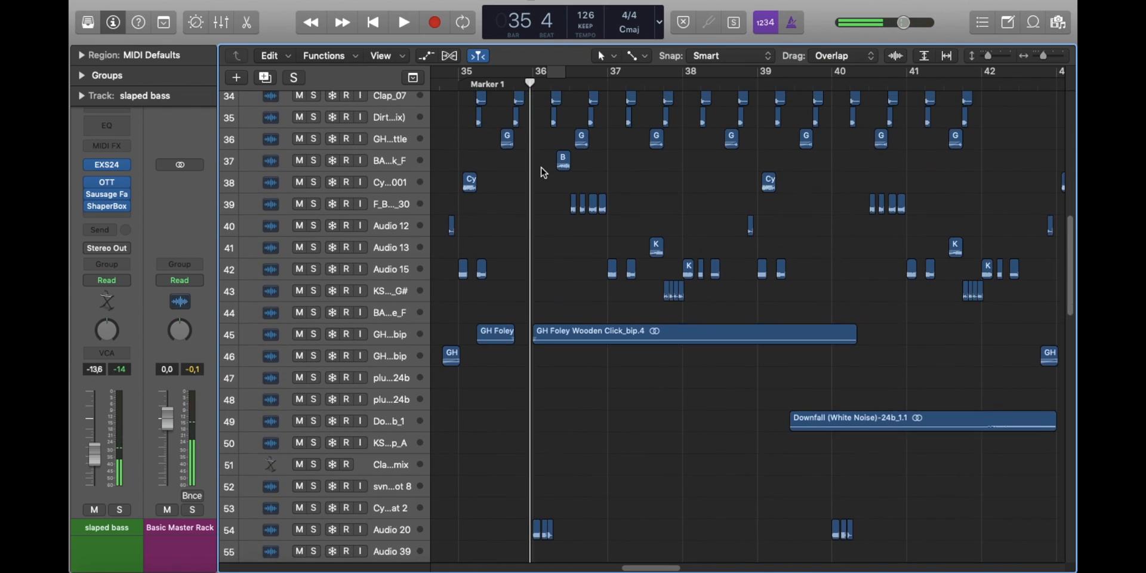
pyautogui.click(491, 83)
pyautogui.moveTo(494, 84); pyautogui.dragTo(469, 84)
pyautogui.scroll(8, 594, 278)
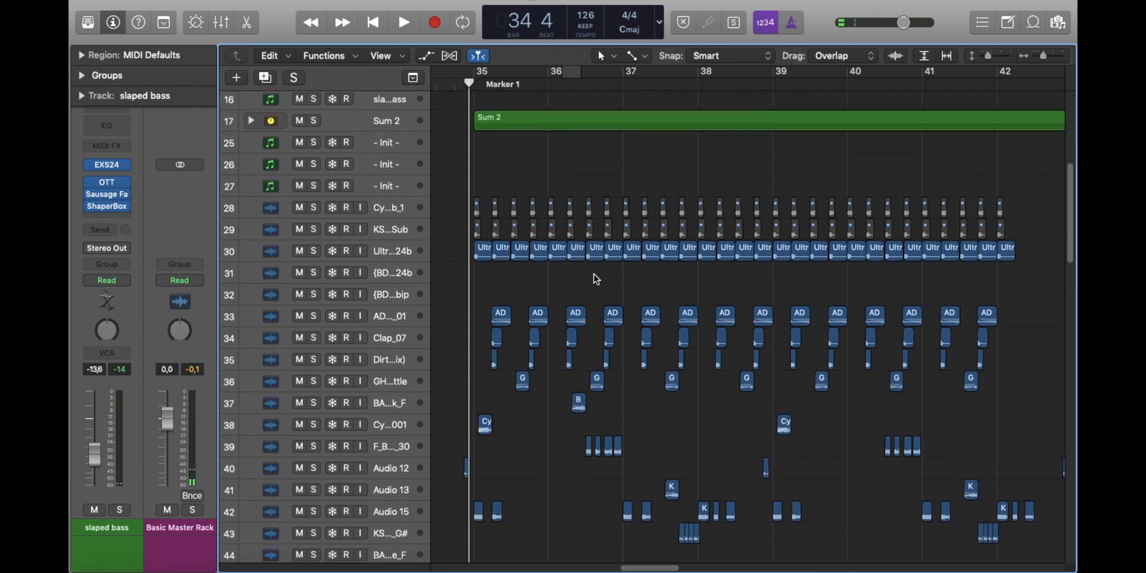
pyautogui.scroll(4, 554, 157)
pyautogui.scroll(-2, 621, 167)
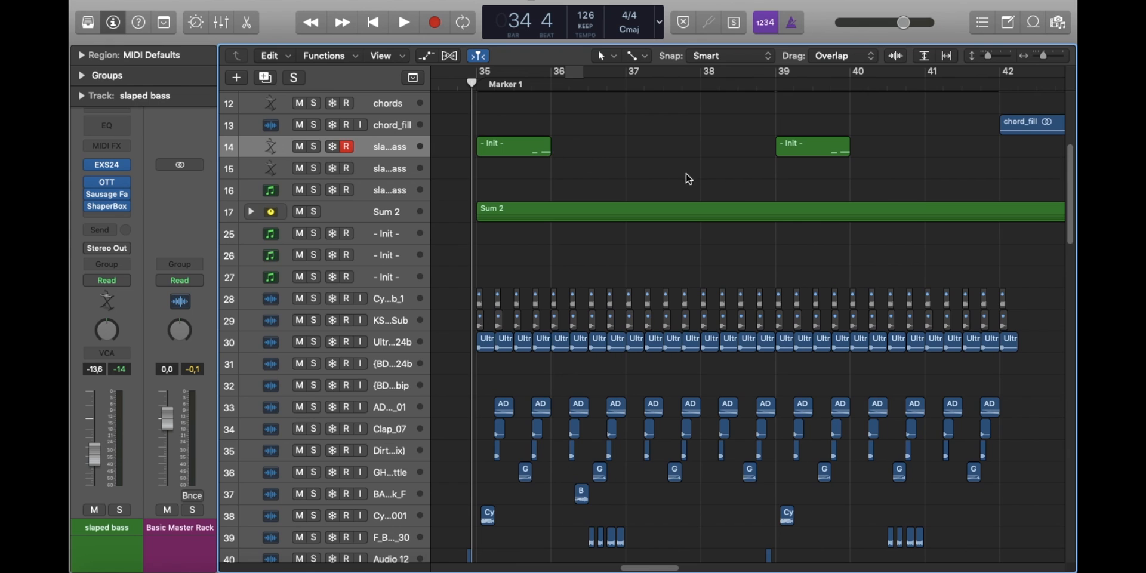
pyautogui.press('space')
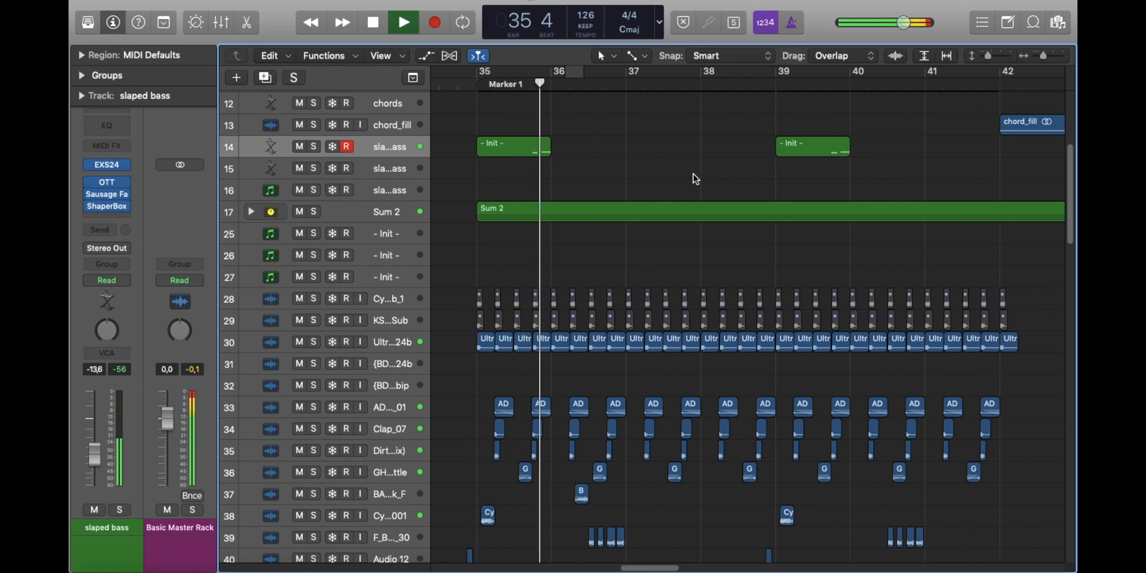
pyautogui.press('space')
# Step: Solo the bass shot tracks 37 to 43 together with the Audio 20 track
pyautogui.scroll(-8, 621, 410)
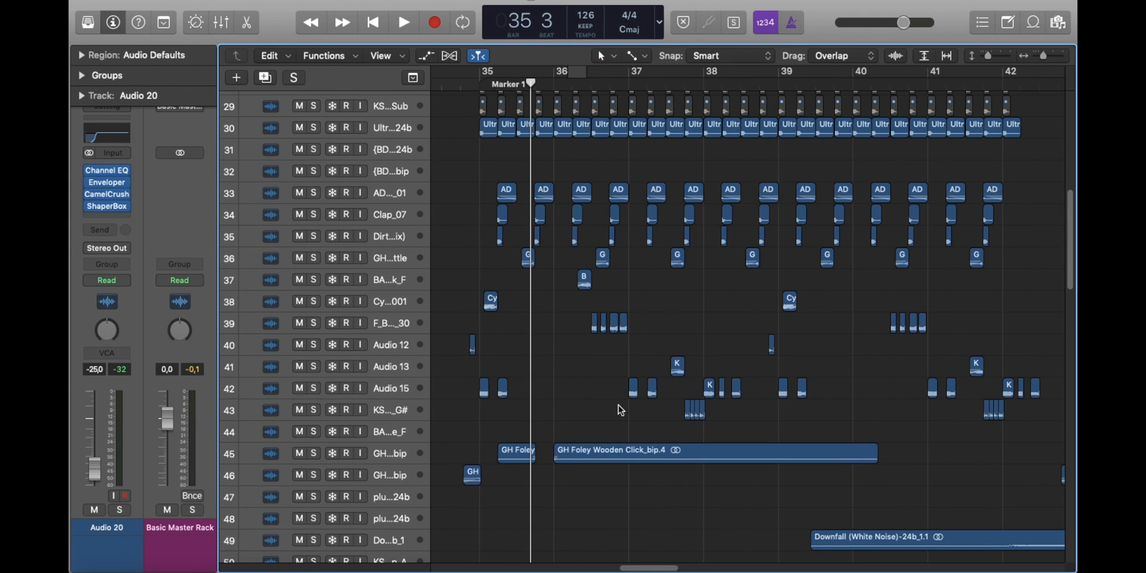
pyautogui.scroll(8, 621, 410)
pyautogui.scroll(-5, 621, 410)
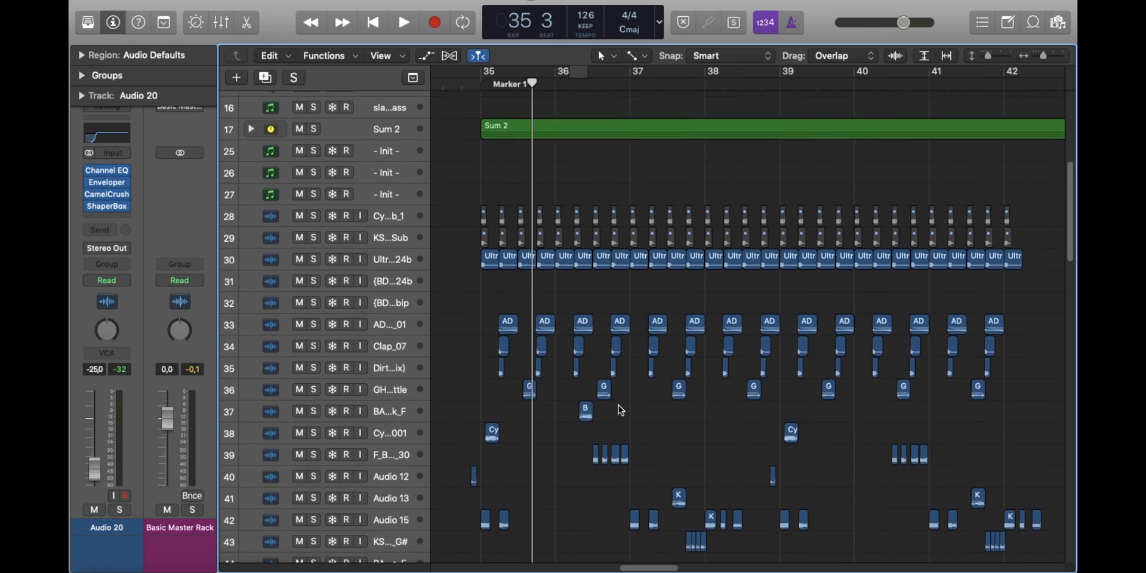
pyautogui.scroll(-2, 620, 410)
pyautogui.click(317, 358)
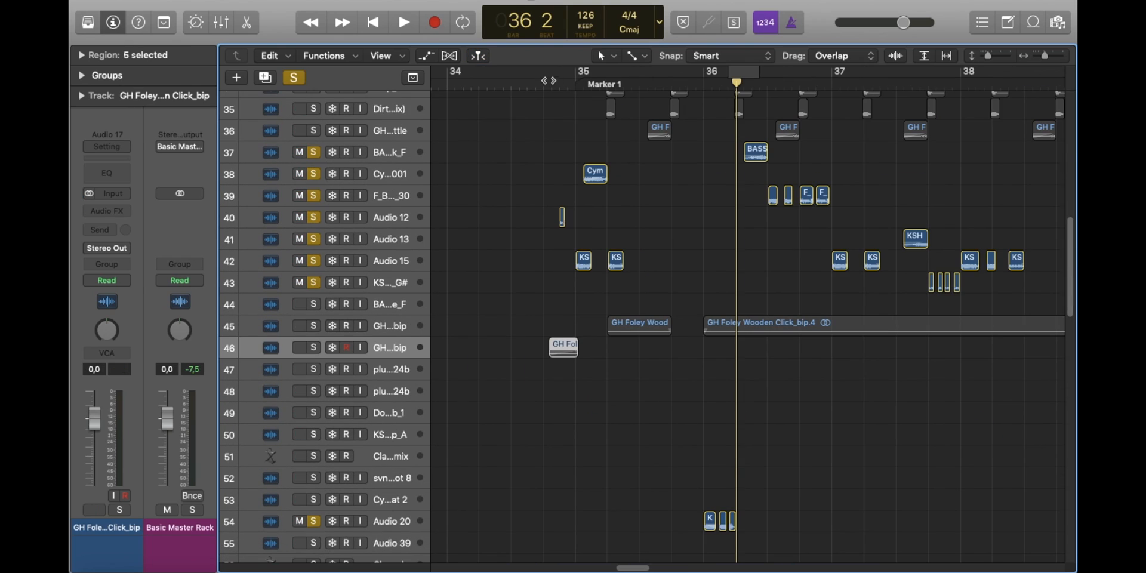
# Step: Add GH Foley Wooden Click track 46 to the solo and audition the group from just before bar 35
pyautogui.click(544, 83)
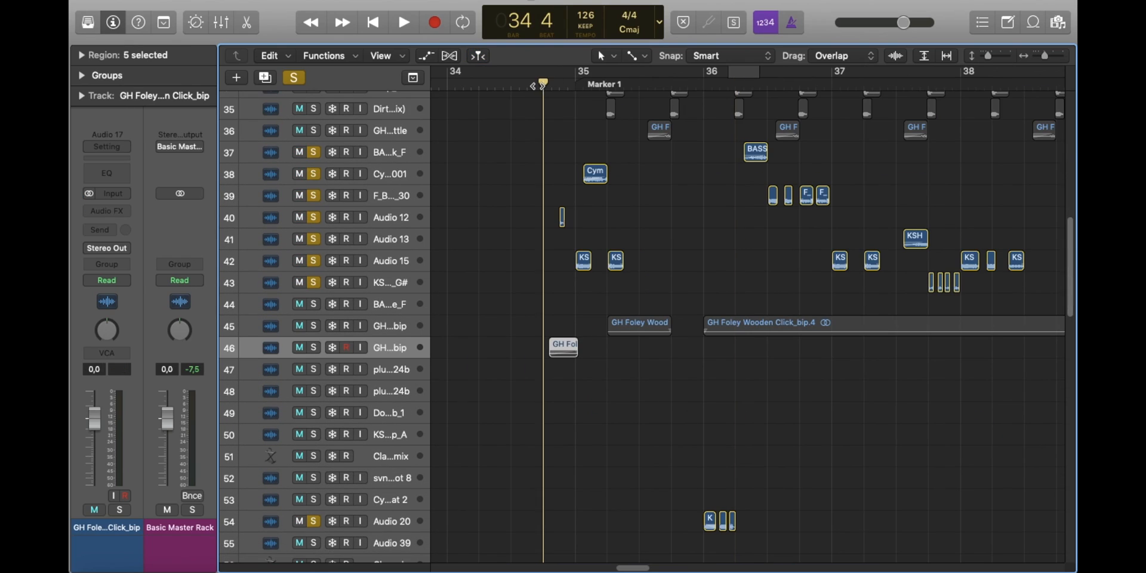
pyautogui.click(714, 260)
pyautogui.press('s')
pyautogui.press('space')
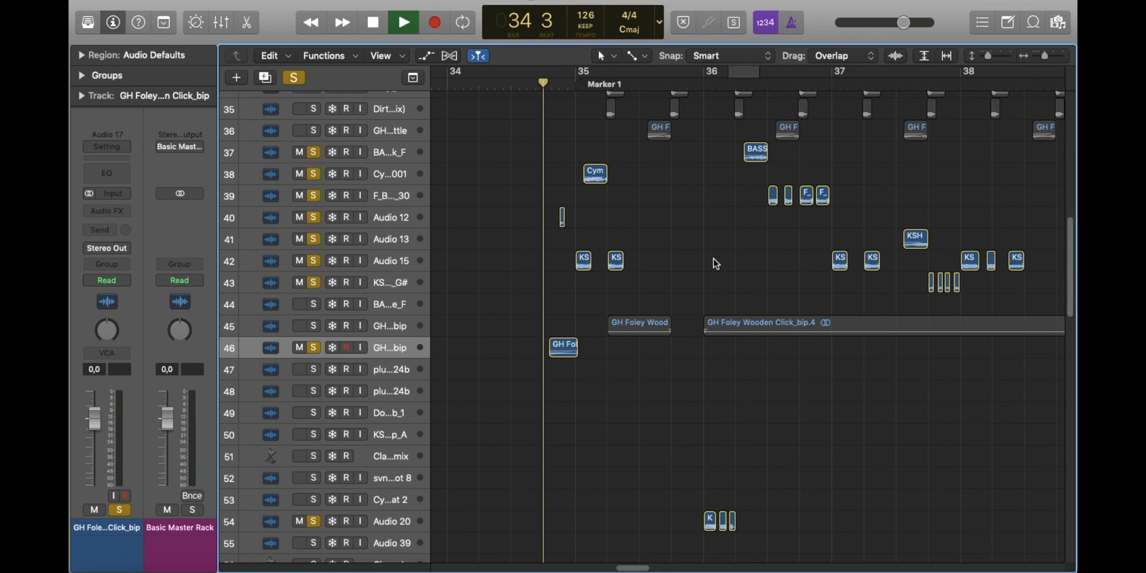
pyautogui.press('space')
pyautogui.click(548, 85)
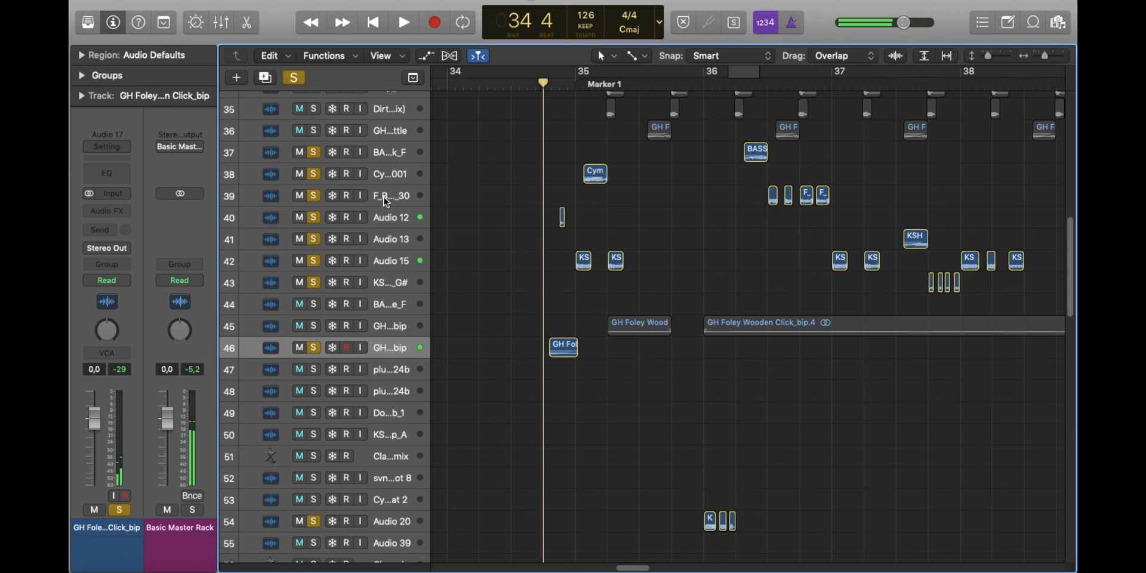
# Step: Select the Audio 12 track and play the soloed bass shots from just before bar 35
pyautogui.click(562, 217)
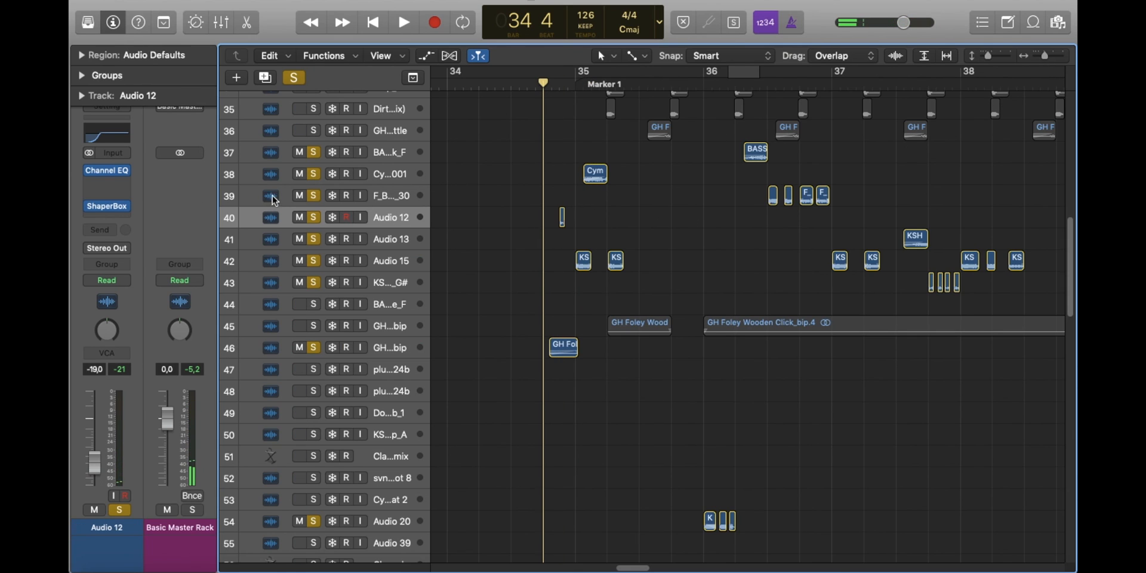
pyautogui.press('space')
pyautogui.press('space')
# Step: Select GH Foley Wooden Click track 46 and audition its transition into bar 35 with Audio 12 out of the solo
pyautogui.moveTo(1045, 56)
pyautogui.mouseDown()
pyautogui.moveTo(1055, 57)
pyautogui.moveTo(996, 57)
pyautogui.moveTo(1058, 60)
pyautogui.mouseUp()
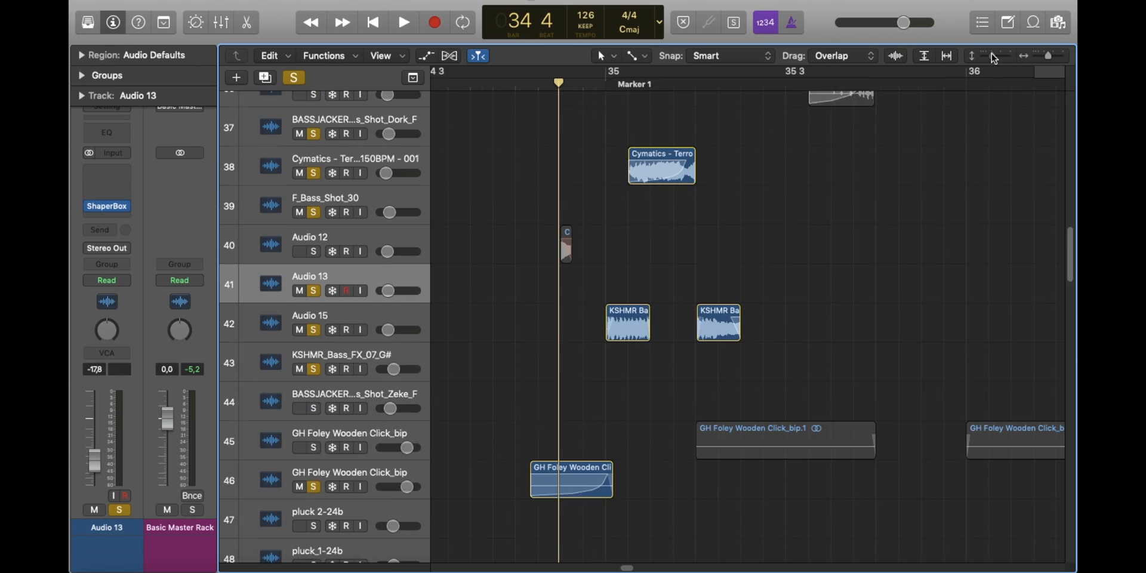
pyautogui.moveTo(993, 58); pyautogui.dragTo(991, 58)
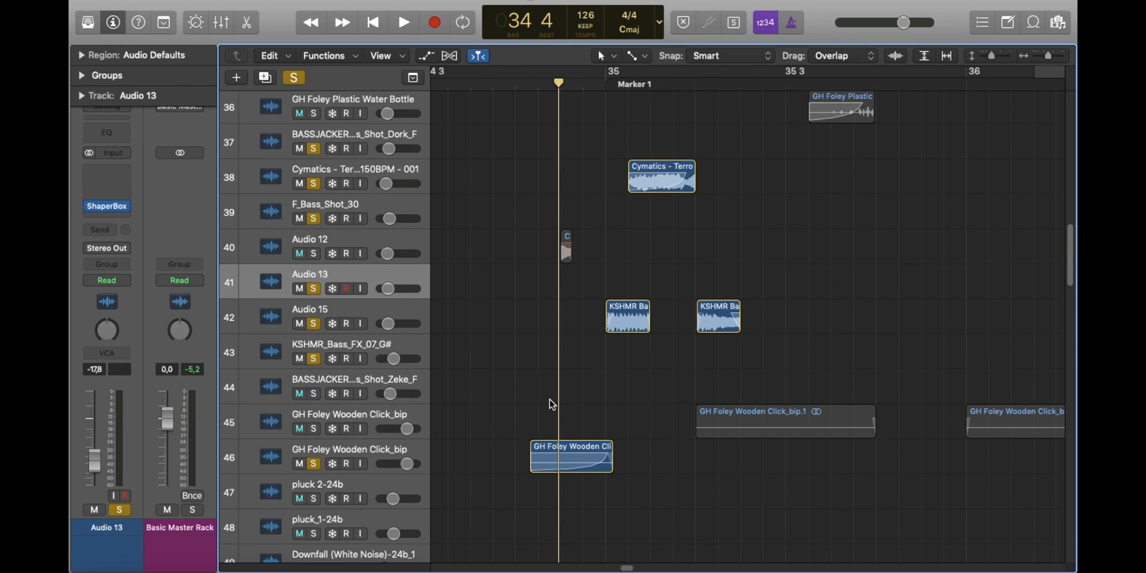
pyautogui.click(356, 448)
pyautogui.press('space')
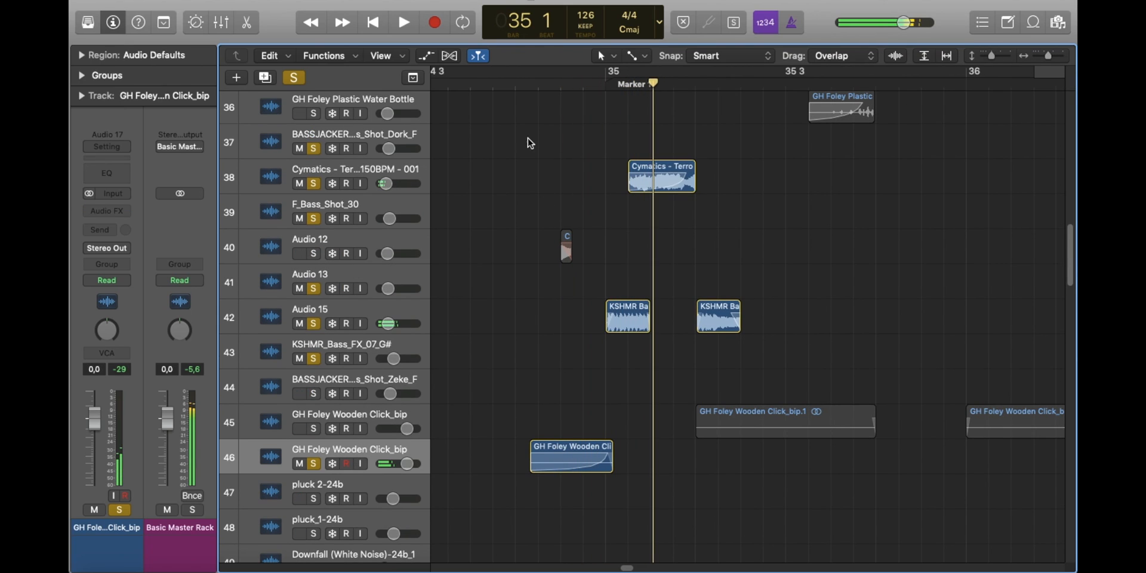
pyautogui.press('space')
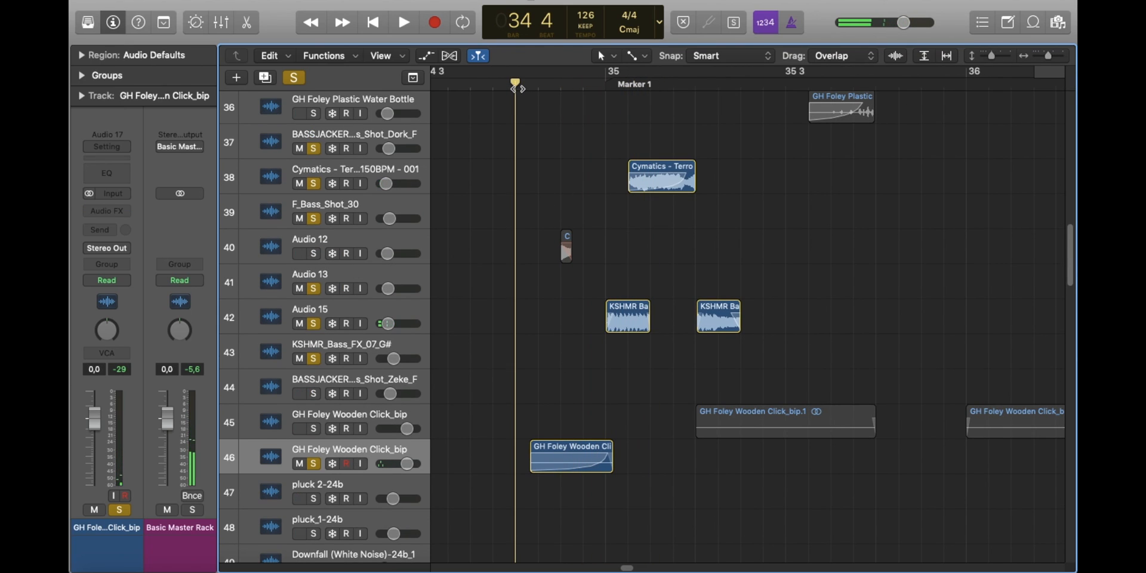
pyautogui.hscroll(1, 800, 358)
pyautogui.scroll(-1, 776, 334)
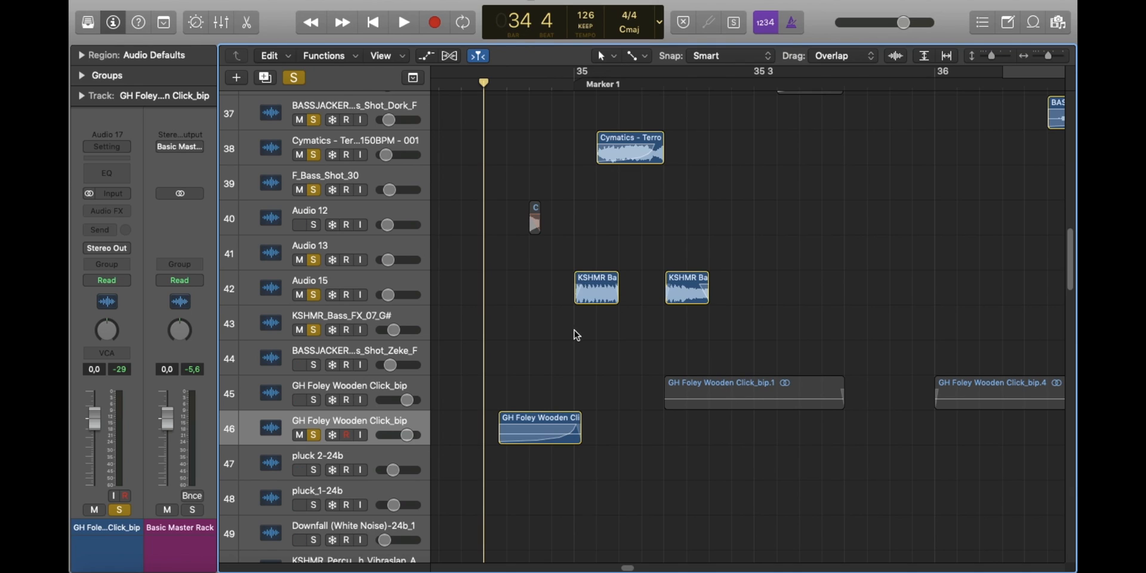
pyautogui.press('space')
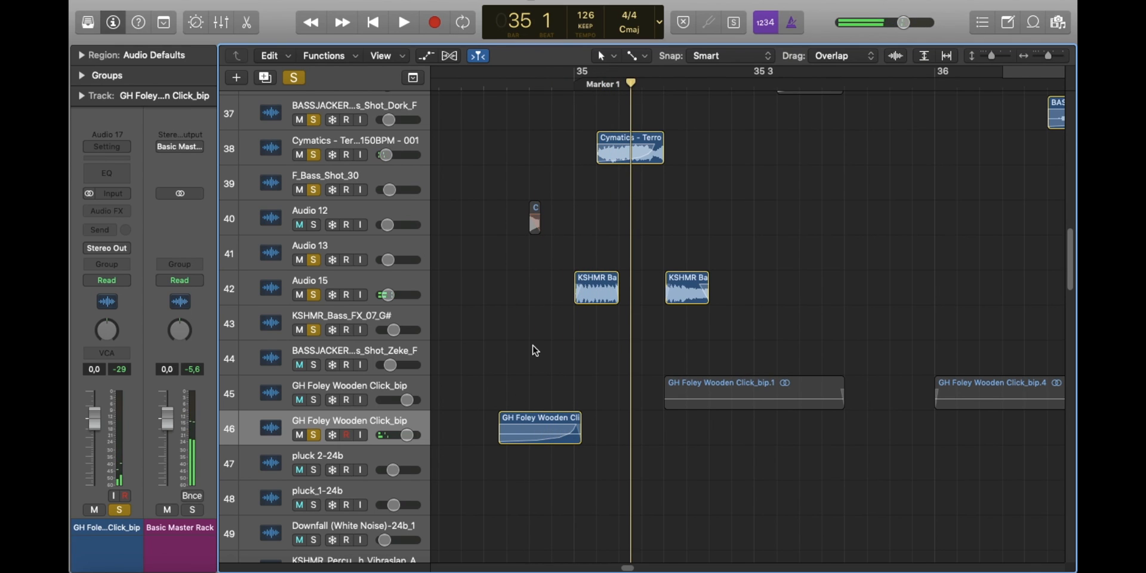
# Step: Remove GH Foley Wooden Click track 46 from the solo and solo the slaped bass track instead
pyautogui.press('s')
pyautogui.scroll(5, 846, 223)
pyautogui.moveTo(991, 56); pyautogui.dragTo(966, 58)
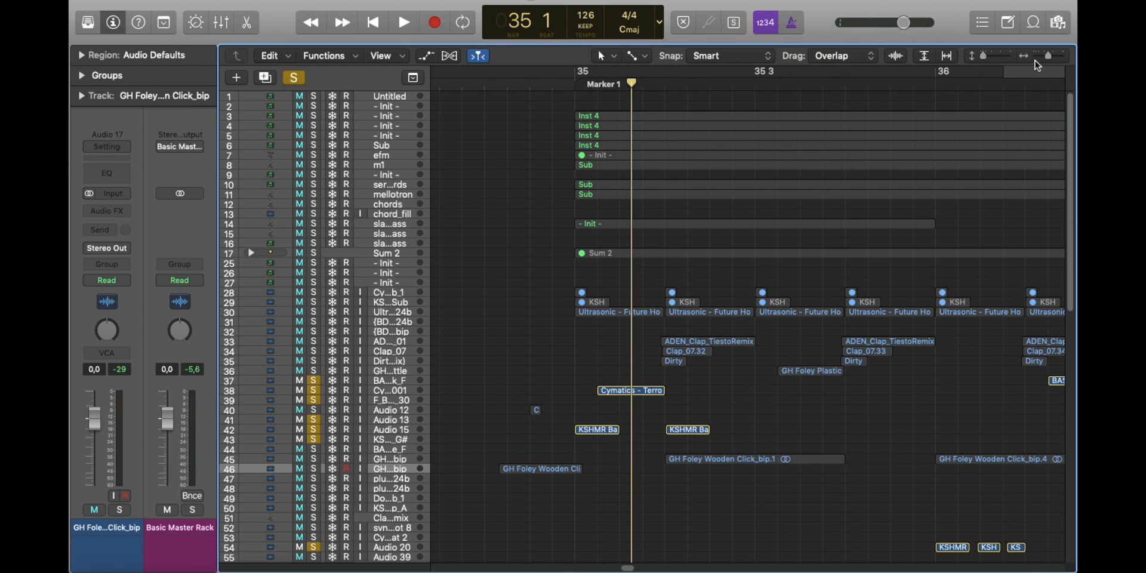
pyautogui.moveTo(1039, 56); pyautogui.dragTo(1035, 56)
pyautogui.click(390, 224)
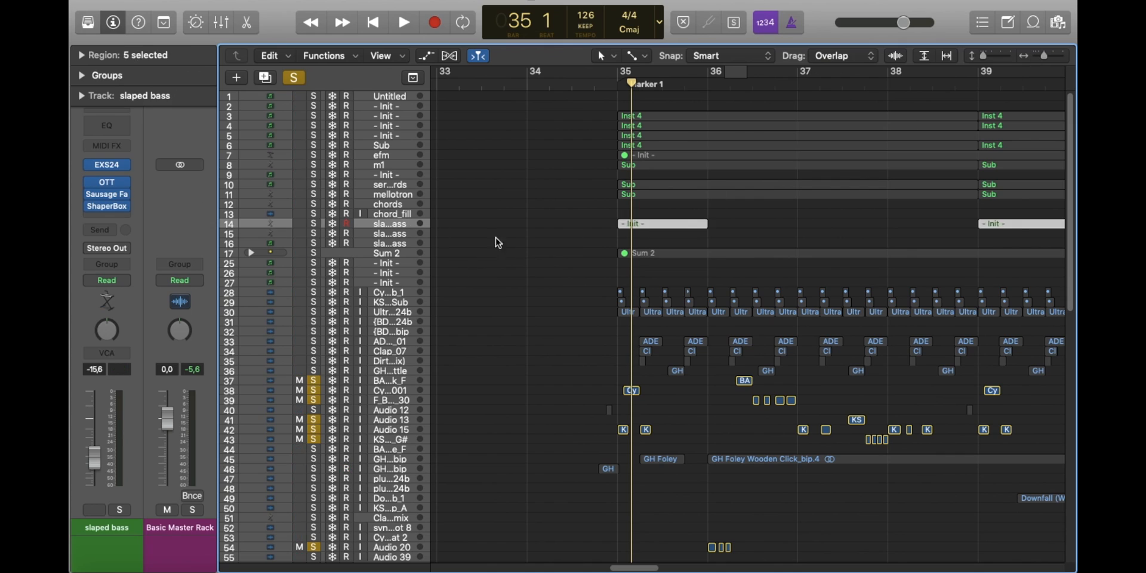
pyautogui.click(552, 252)
pyautogui.press('s')
# Step: Add the Ultrasonic kick track 30 to the solo group
pyautogui.hscroll(3, 828, 249)
pyautogui.scroll(-3, 606, 236)
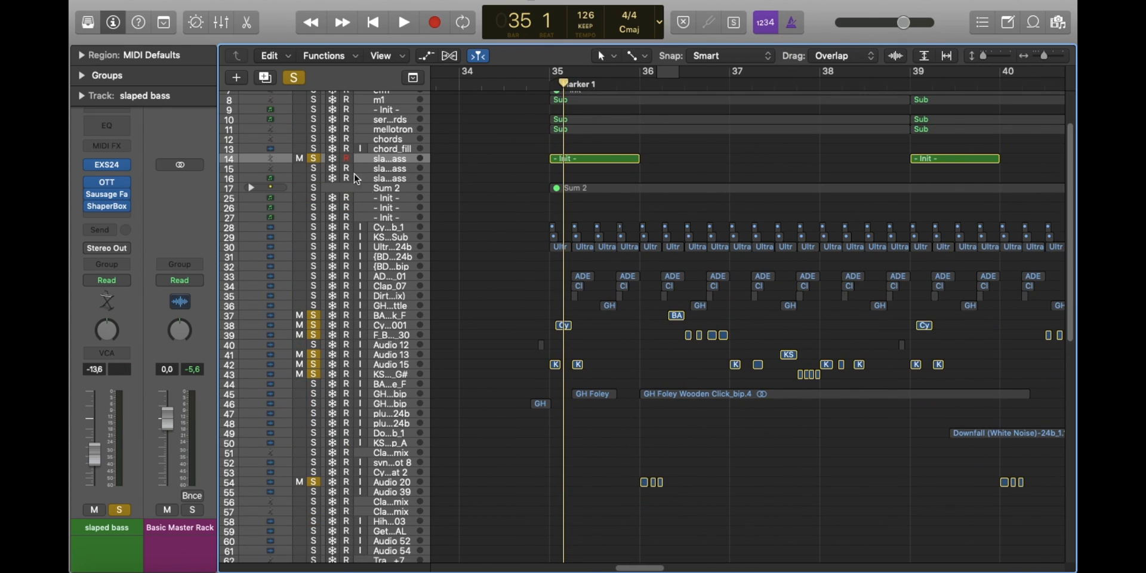
pyautogui.scroll(3, 356, 179)
pyautogui.click(392, 310)
pyautogui.click(455, 319)
pyautogui.press('s')
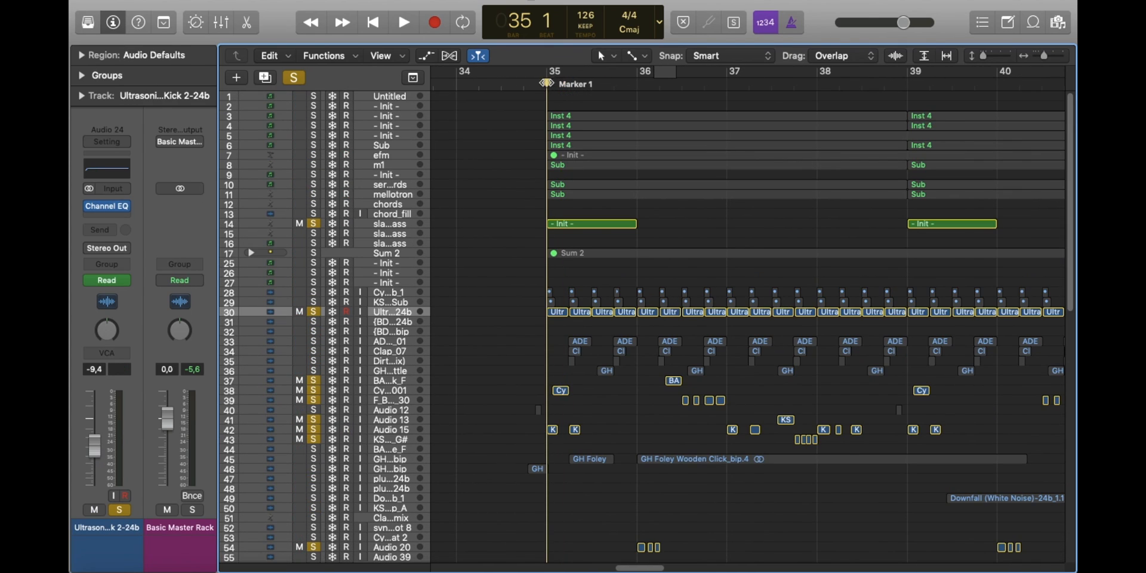
# Step: Audition the soloed bass shots, slaped bass and kick together from bar 35
pyautogui.press('space')
pyautogui.scroll(-6, 727, 216)
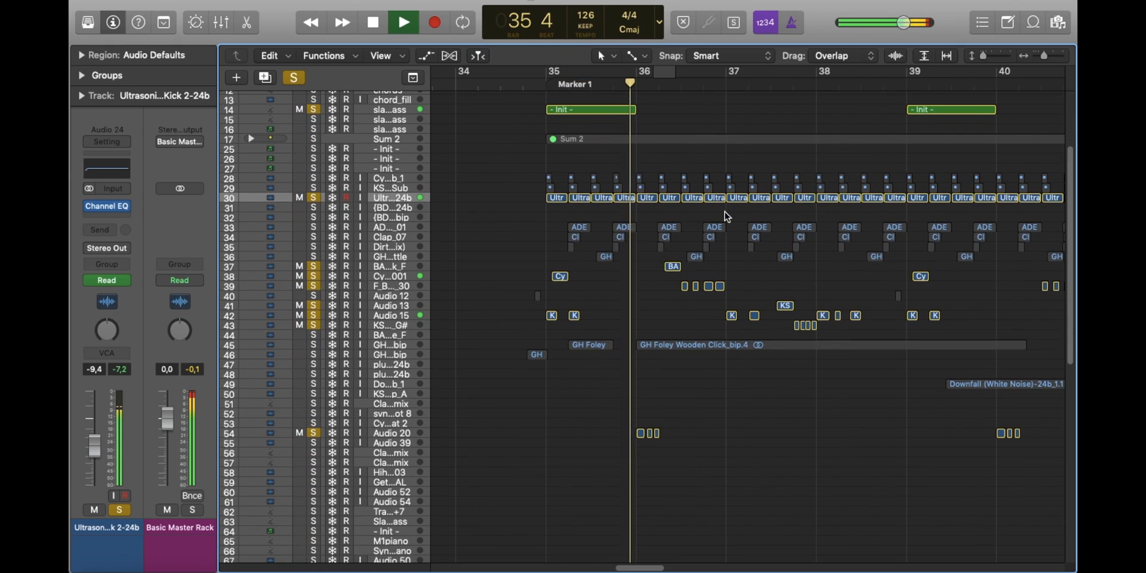
pyautogui.scroll(-3, 727, 216)
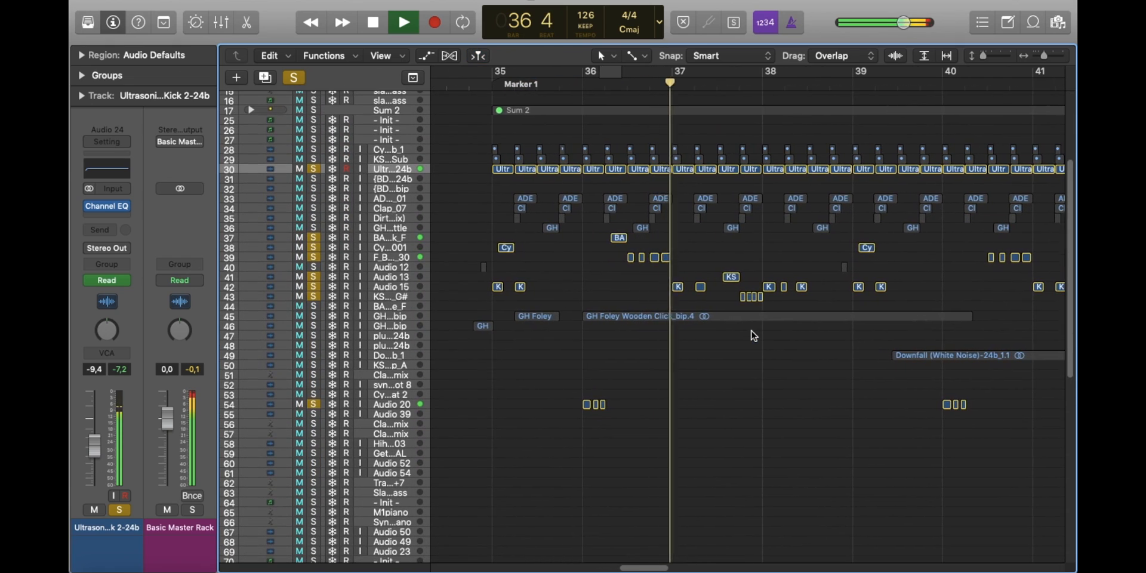
pyautogui.scroll(4, 753, 336)
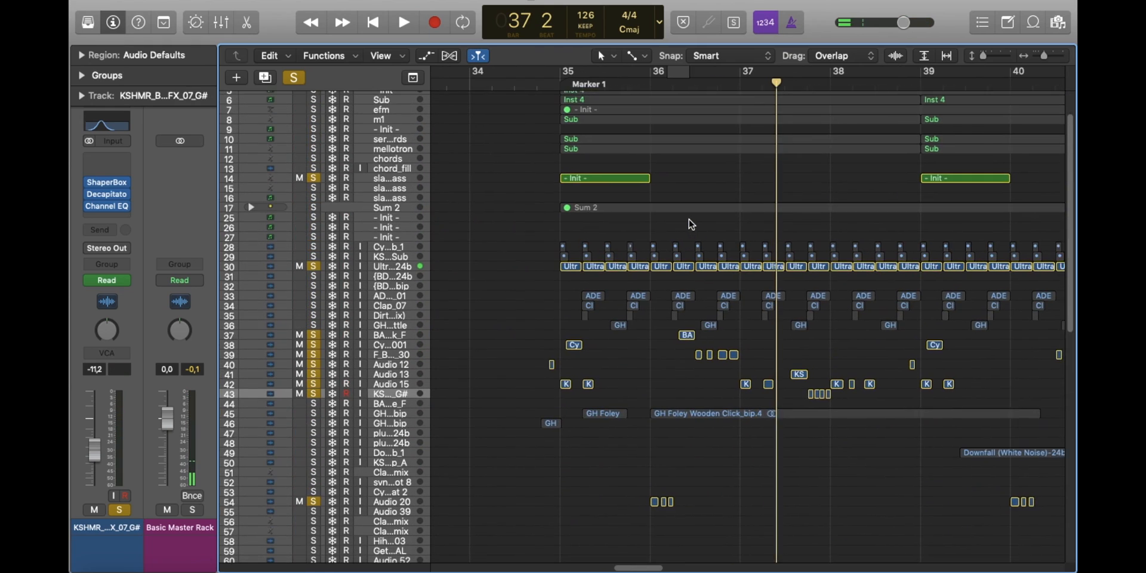
pyautogui.scroll(4, 691, 224)
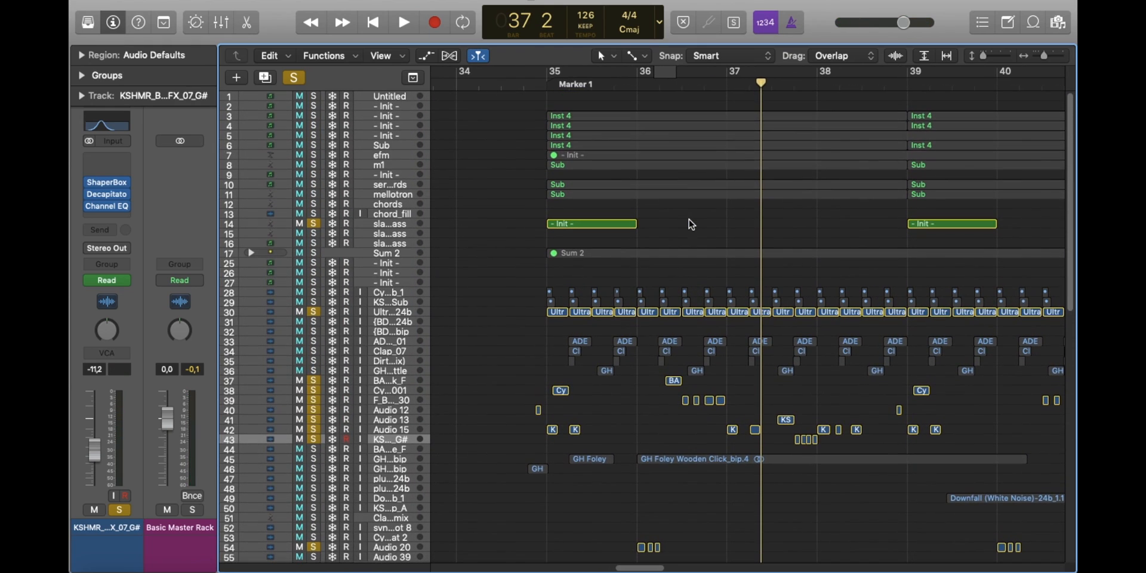
# Step: Add the Sub track 6 to the solo group and play the combination from bar 35
pyautogui.press('s')
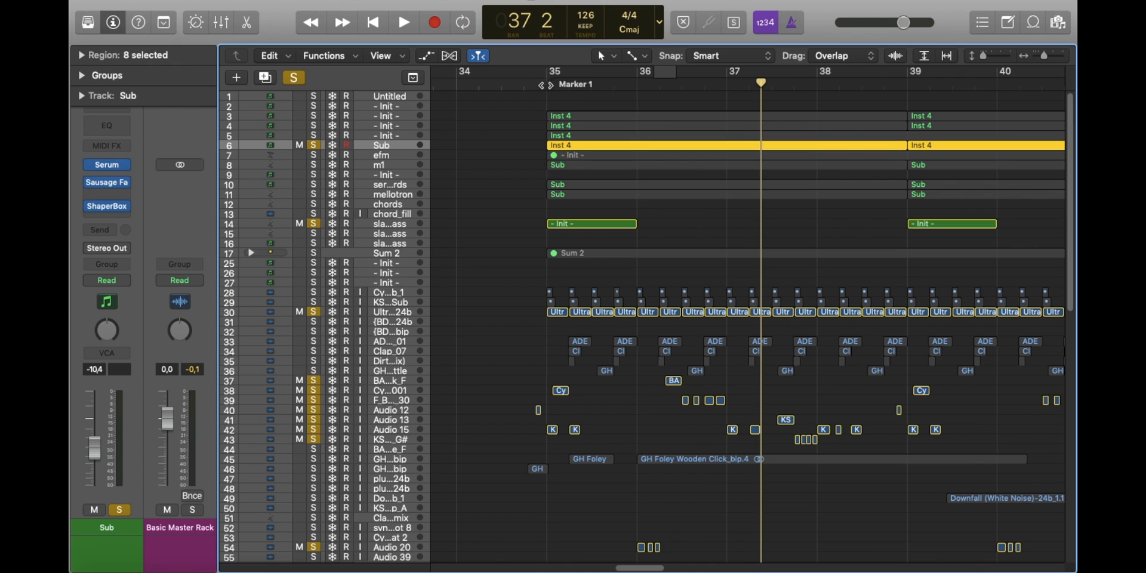
pyautogui.click(547, 86)
pyautogui.press('space')
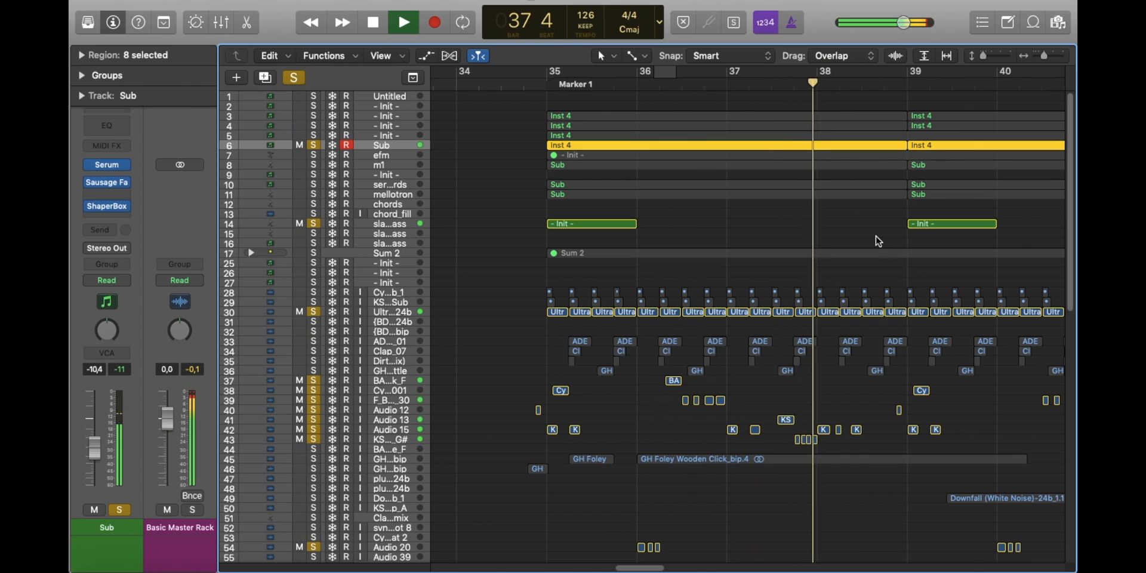
pyautogui.hscroll(5, 811, 248)
pyautogui.scroll(-3, 780, 258)
pyautogui.scroll(2, 773, 258)
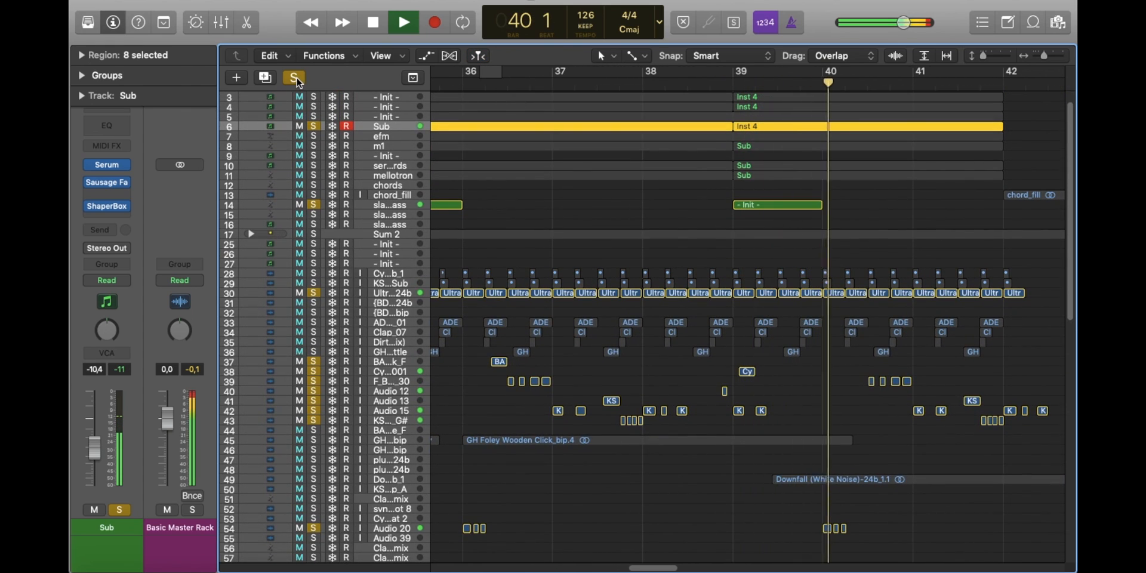
# Step: Stop playback and clear the solo from all tracks
pyautogui.press('space')
pyautogui.click(294, 78)
pyautogui.click(576, 206)
pyautogui.hscroll(-5, 576, 206)
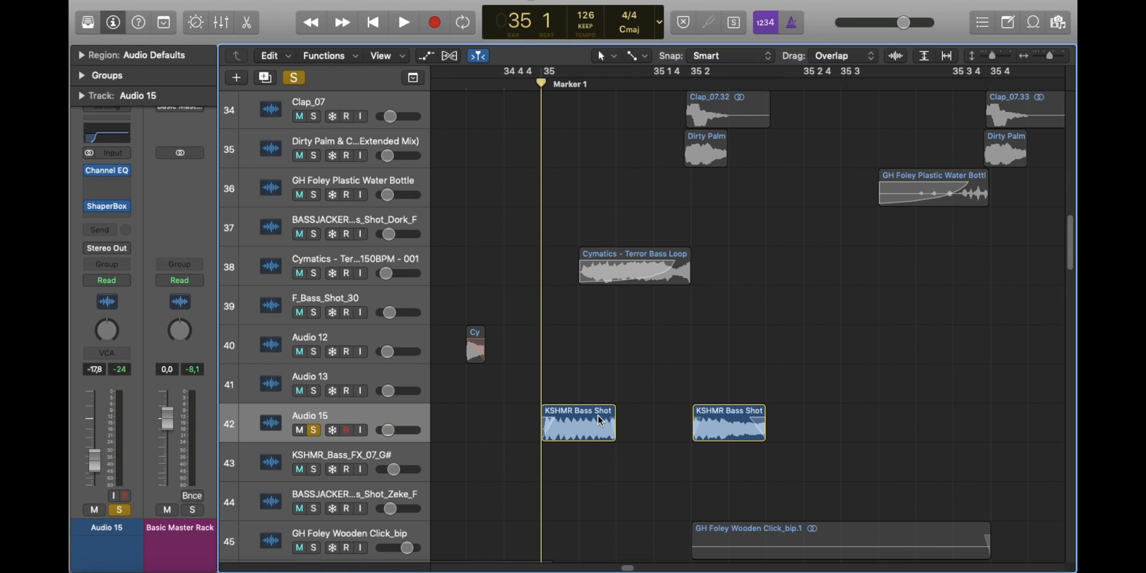
# Step: Audition the KSHMR bass shots on Audio 15 in solo, followed by the Cymatics Terror Bass Loop on track 38
pyautogui.click(578, 431)
pyautogui.click(644, 404)
pyautogui.press('space')
pyautogui.click(632, 262)
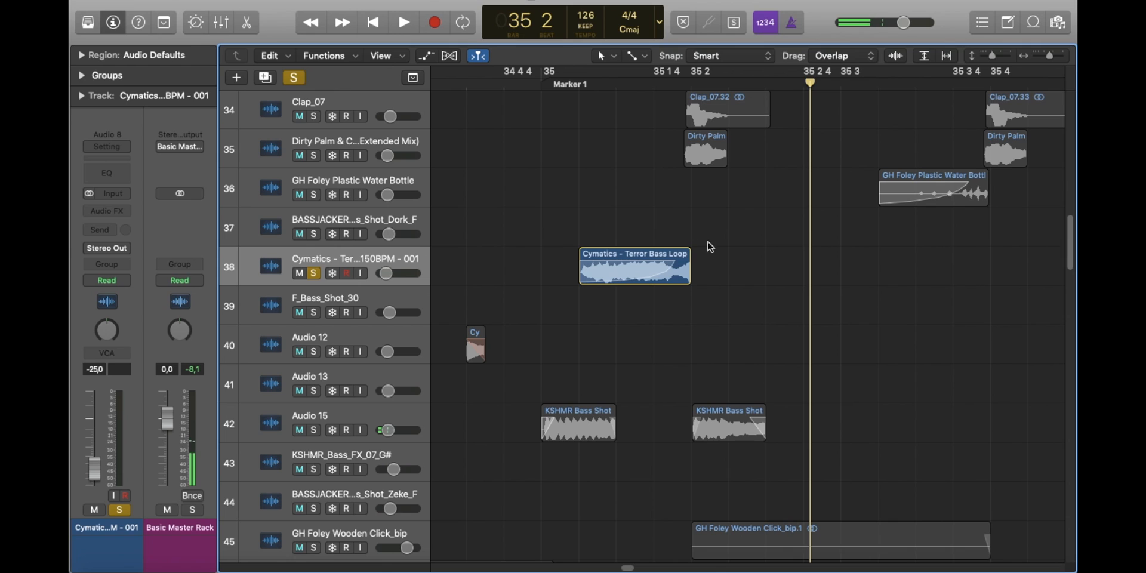
pyautogui.press('space')
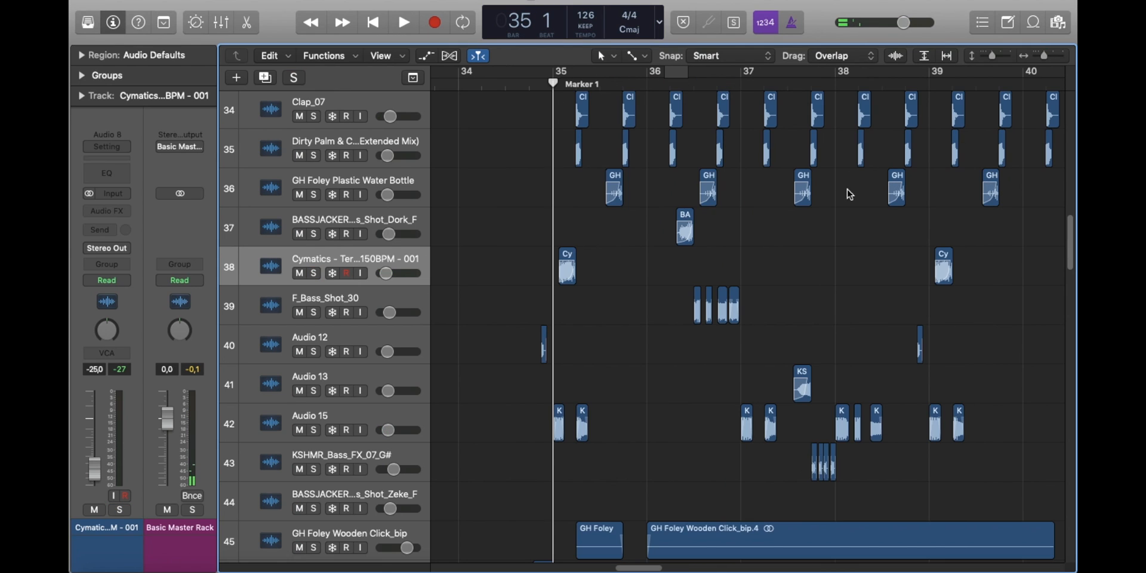
# Step: Audition the Cymatics Terror Bass Loop on track 38 around bar 35 with no tracks soloed
pyautogui.scroll(3, 694, 290)
pyautogui.scroll(-1, 683, 330)
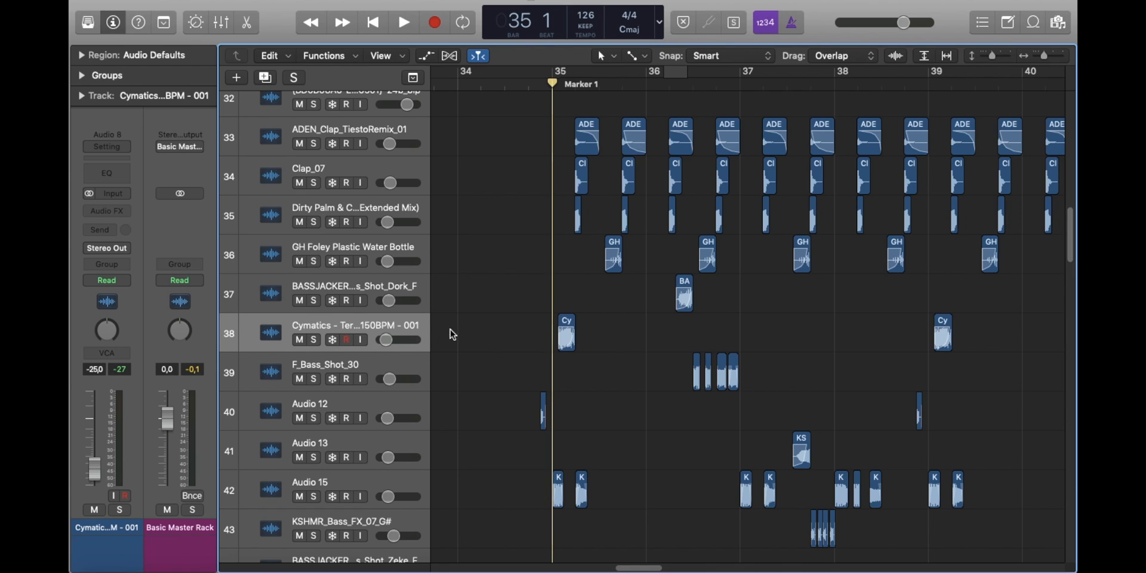
pyautogui.hotkey('ctrl', 's')
pyautogui.press('space')
pyautogui.press('s')
pyautogui.press('space')
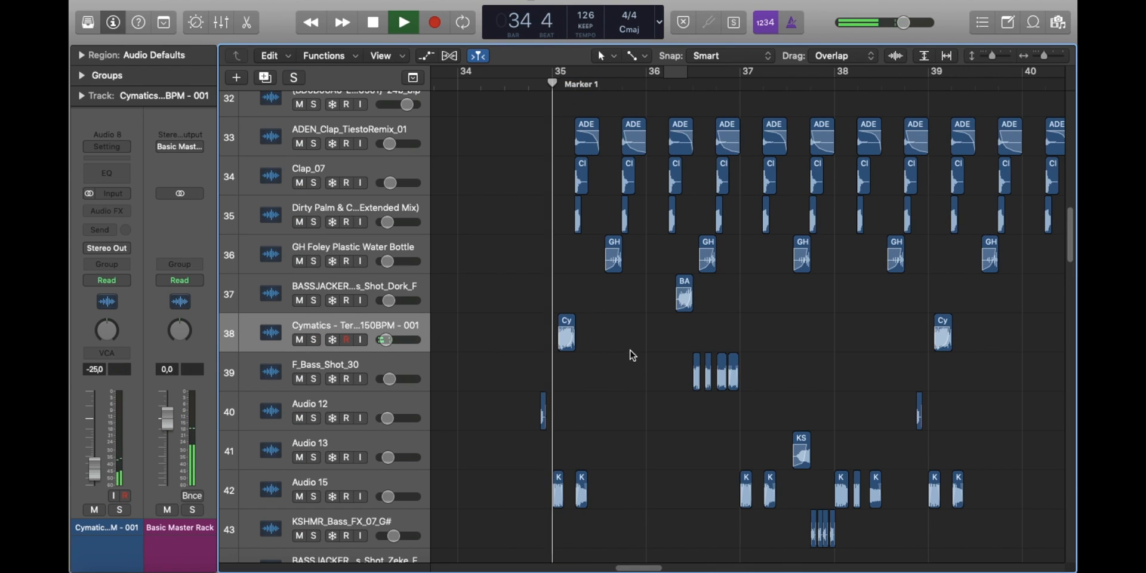
pyautogui.press('space')
# Step: Return the playhead to beat 4 of bar 34 and select the Audio 15 track
pyautogui.scroll(-5, 632, 356)
pyautogui.hscroll(1, 671, 221)
pyautogui.hscroll(-1, 772, 182)
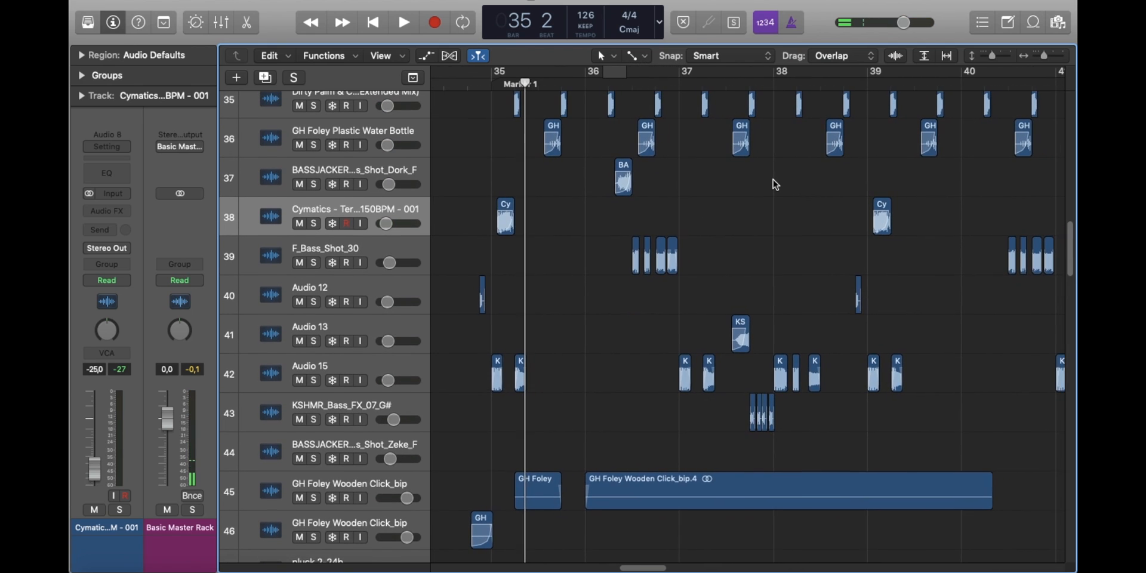
pyautogui.scroll(1, 772, 181)
pyautogui.moveTo(581, 83); pyautogui.dragTo(535, 86)
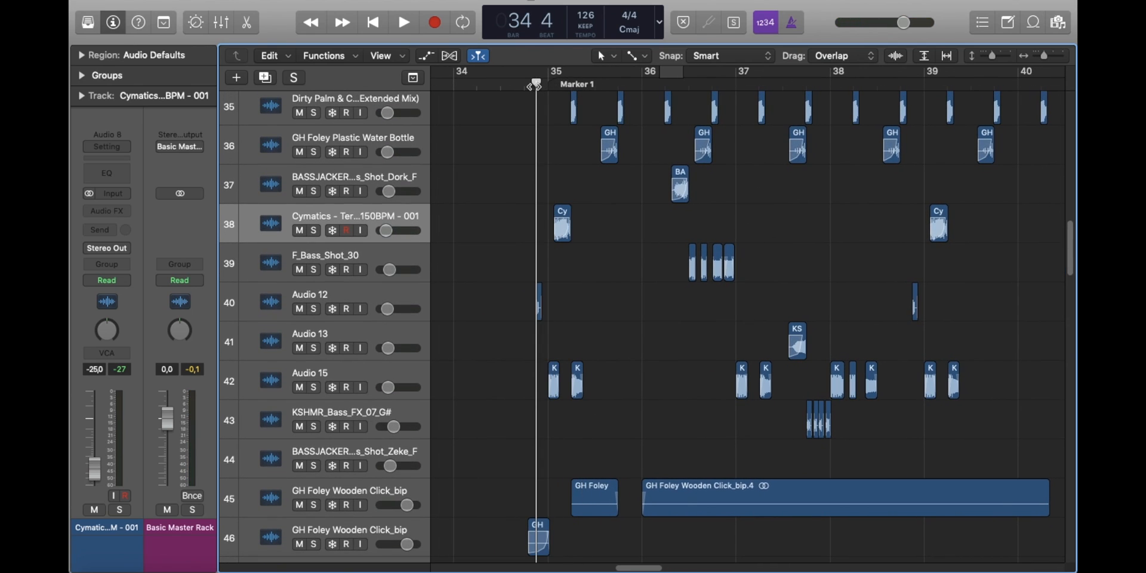
pyautogui.click(345, 374)
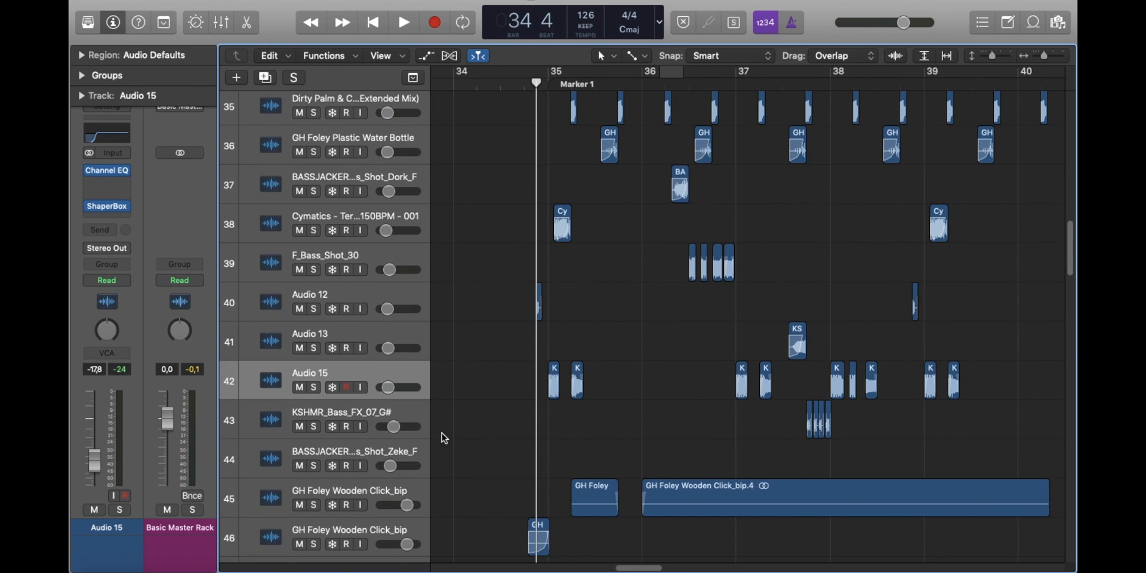
# Step: Solo the F_Bass_Shot_30 track to single out its four short bass shots in bar 36
pyautogui.click(1046, 58)
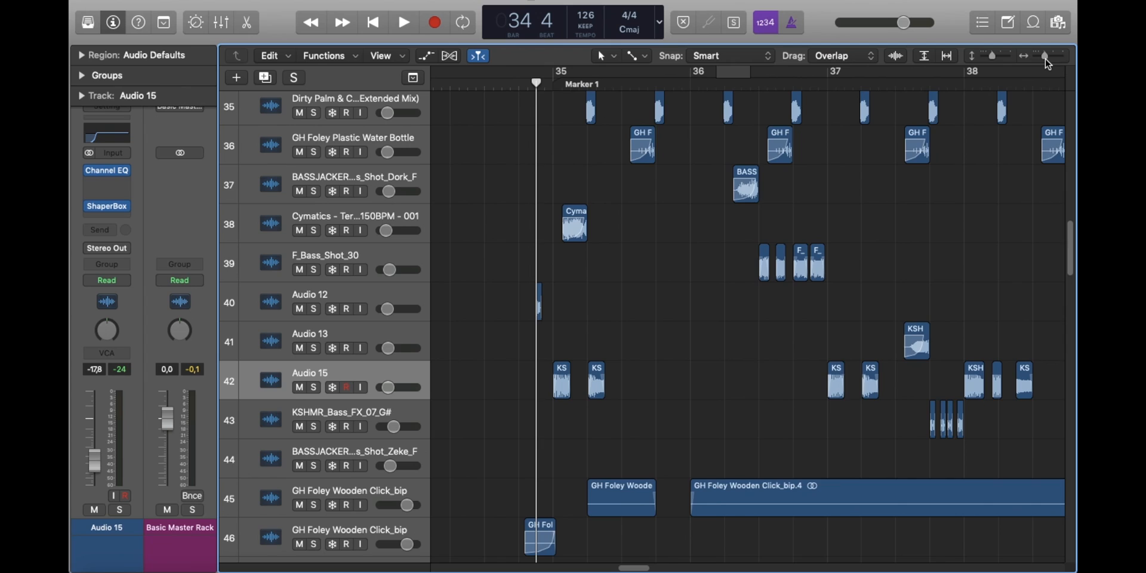
pyautogui.click(388, 264)
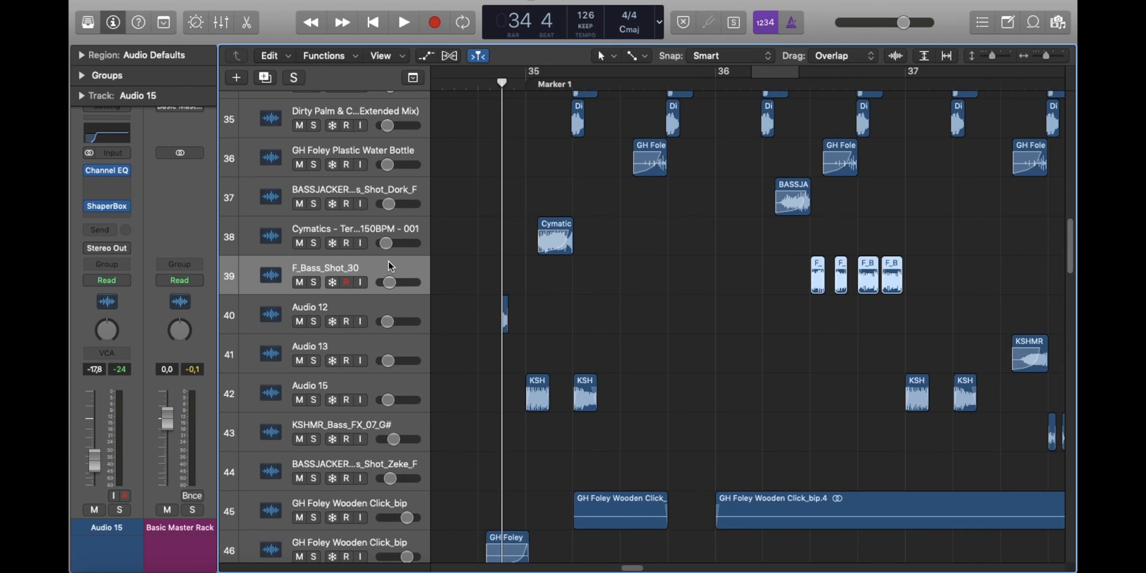
pyautogui.press('s')
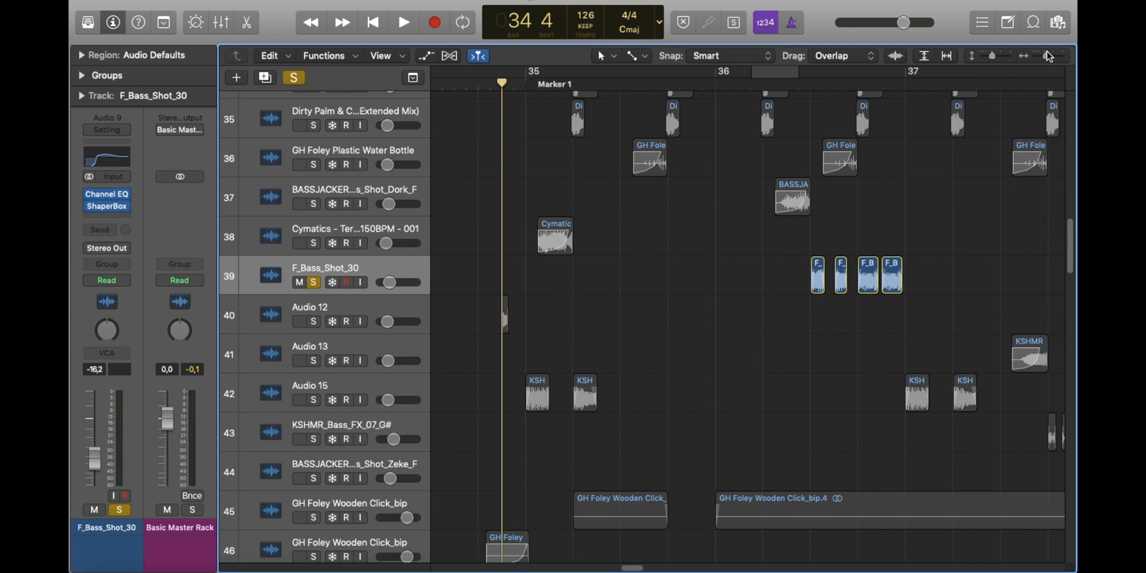
pyautogui.click(1049, 57)
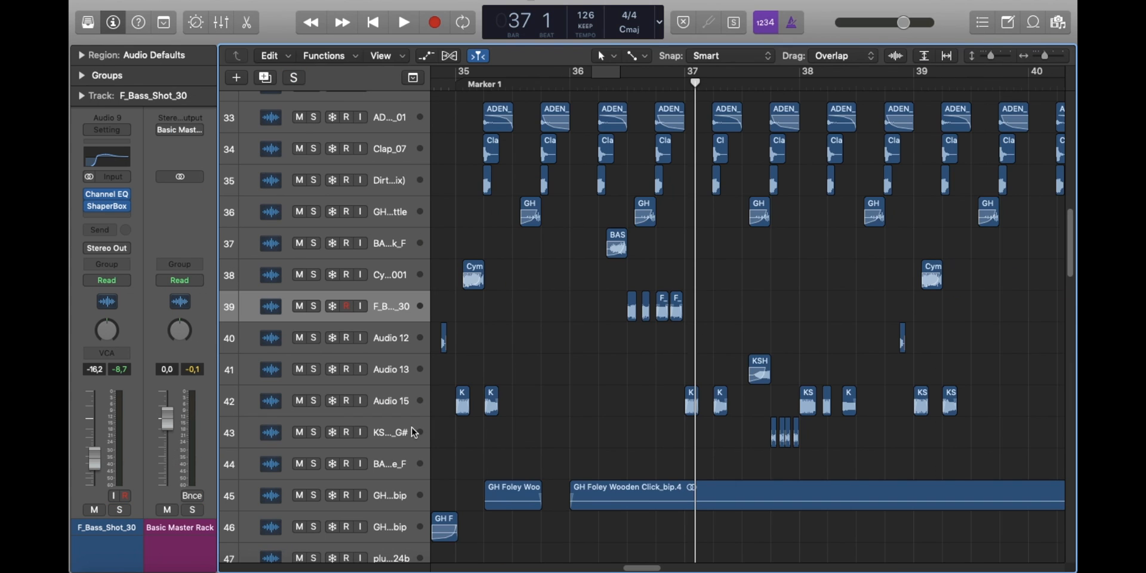
# Step: Solo the KSHMR_Bass_FX_07_G# track, play it from bar 37 and place the playhead at bar 37 beat 4
pyautogui.click(414, 432)
pyautogui.press('s')
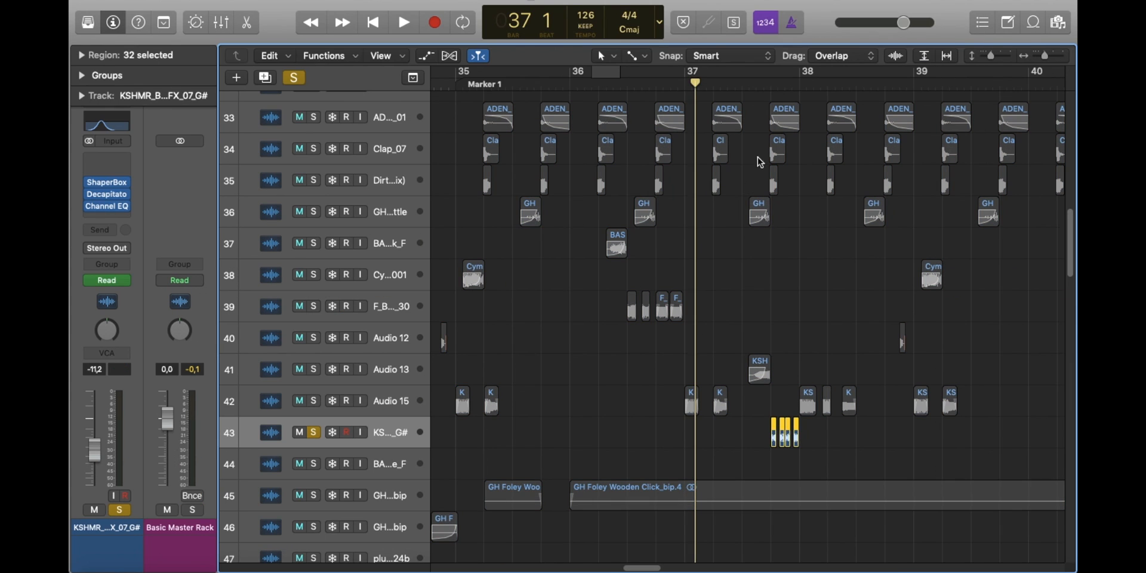
pyautogui.press('space')
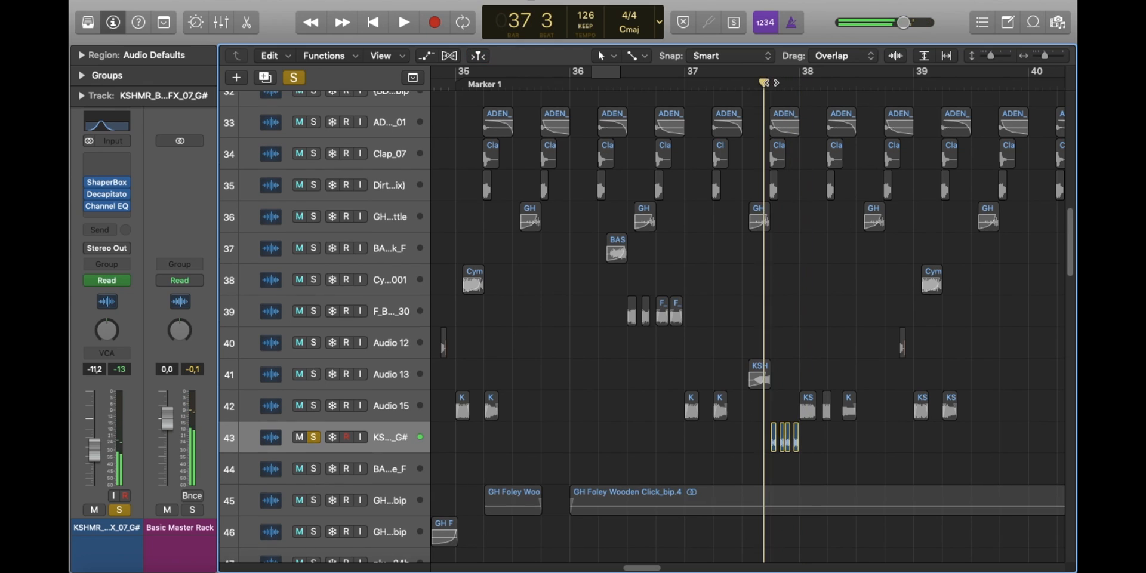
pyautogui.moveTo(771, 83); pyautogui.dragTo(775, 82)
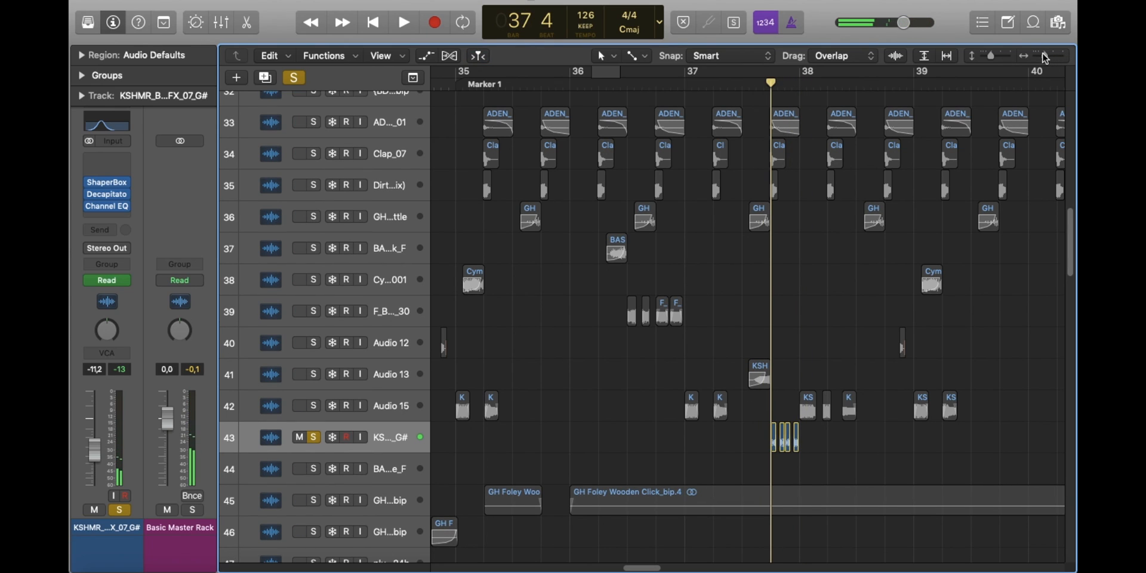
# Step: Try the first bass FX slice on a duplicate track, extend and audition it, and undo the duplication
pyautogui.moveTo(1045, 56); pyautogui.dragTo(1049, 56)
pyautogui.press('super+d')
pyautogui.moveTo(792, 443); pyautogui.dragTo(994, 477)
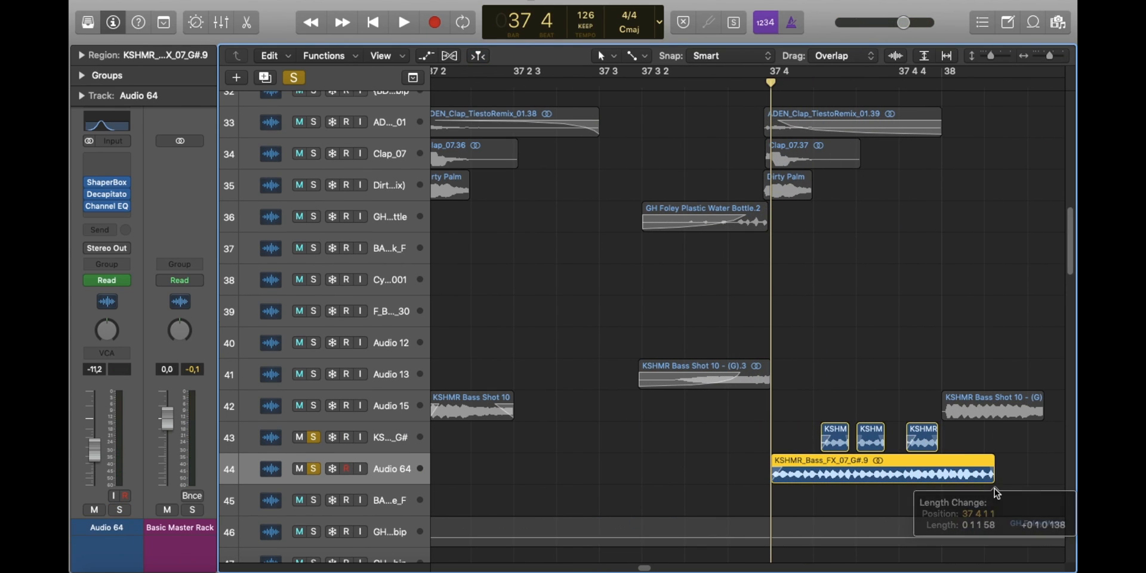
pyautogui.click(1030, 325)
pyautogui.press('space')
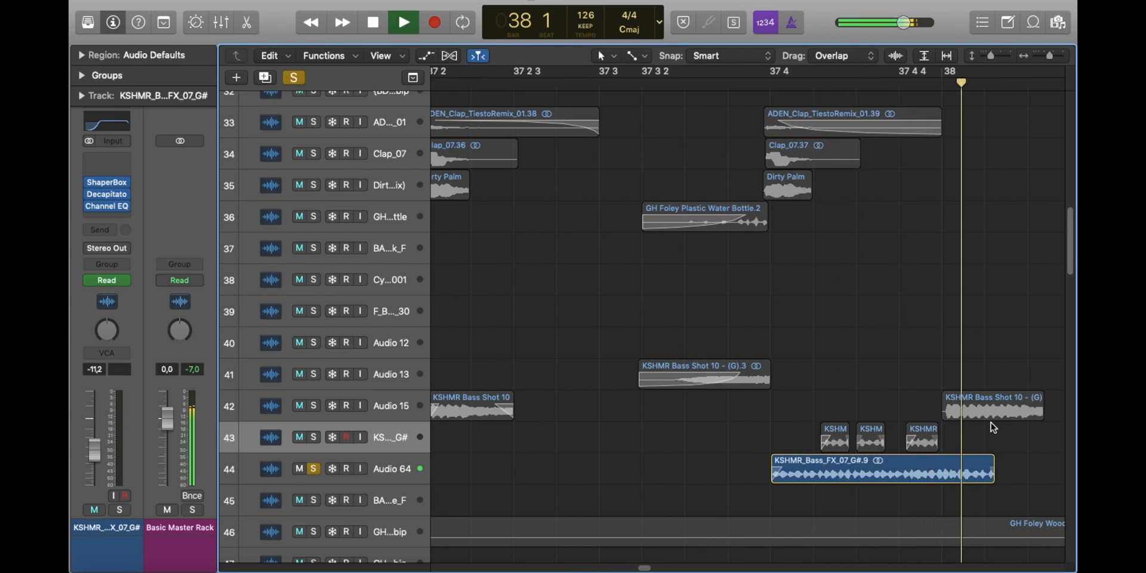
pyautogui.press('space')
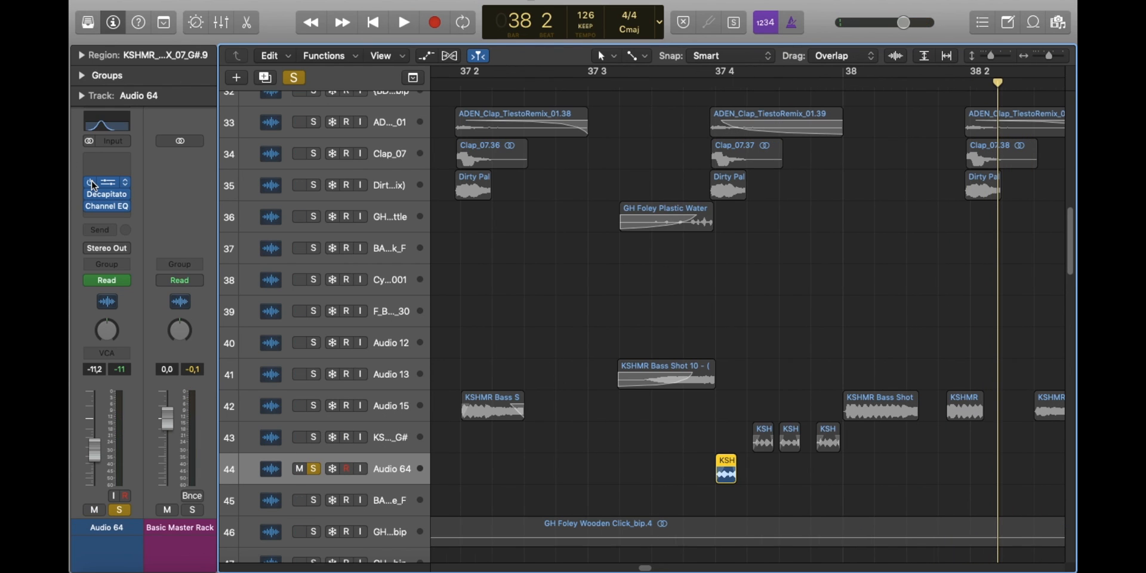
pyautogui.press('super+z')
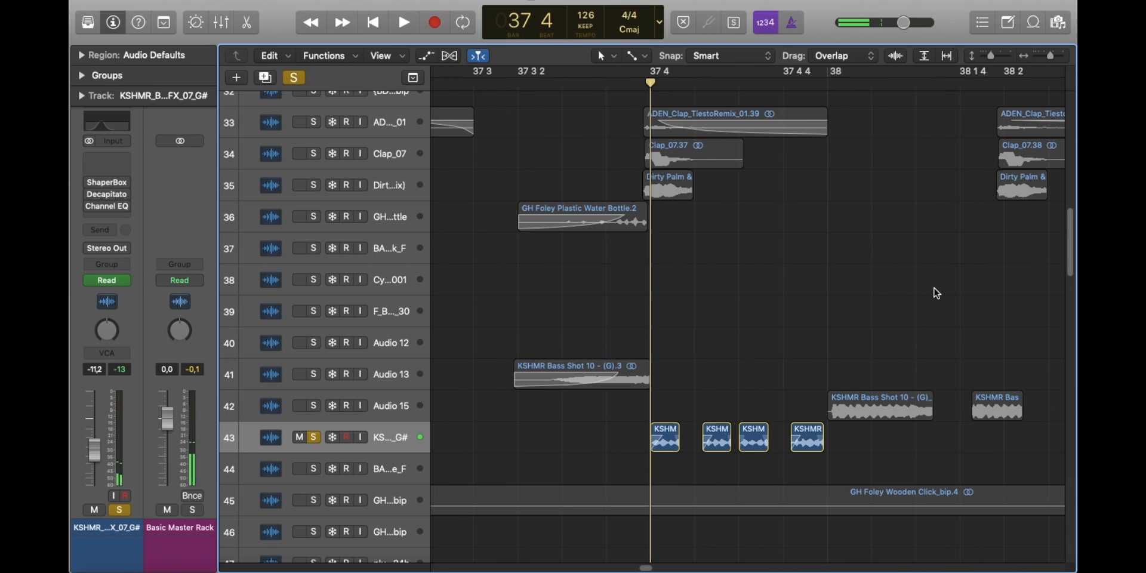
# Step: Audition the bass FX slices without effects, and enable ShaperBox and Decapitator to hear each one's contribution
pyautogui.press('space')
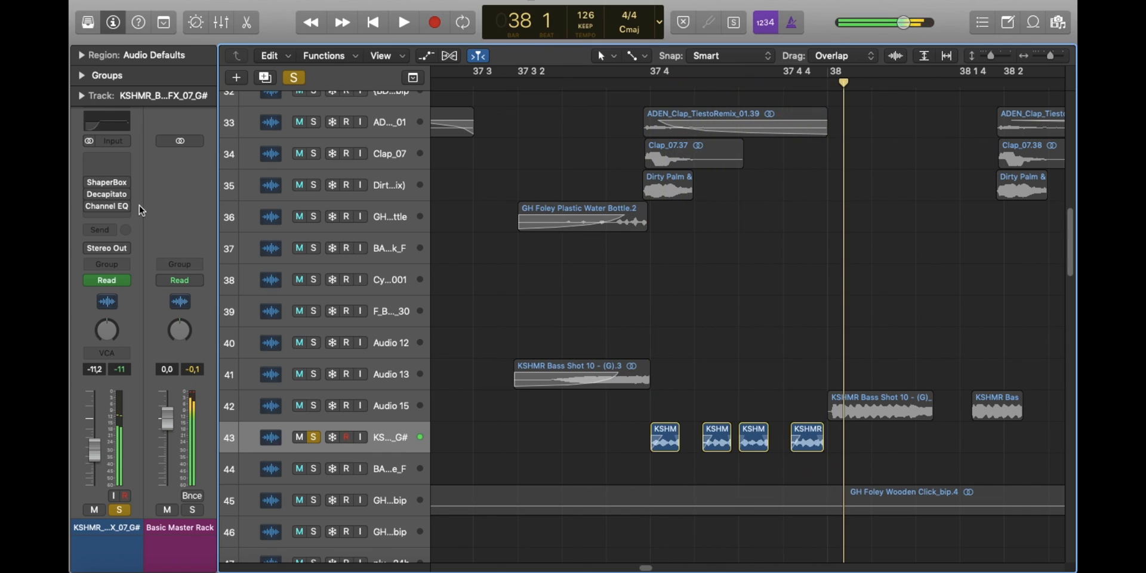
pyautogui.moveTo(89, 182)
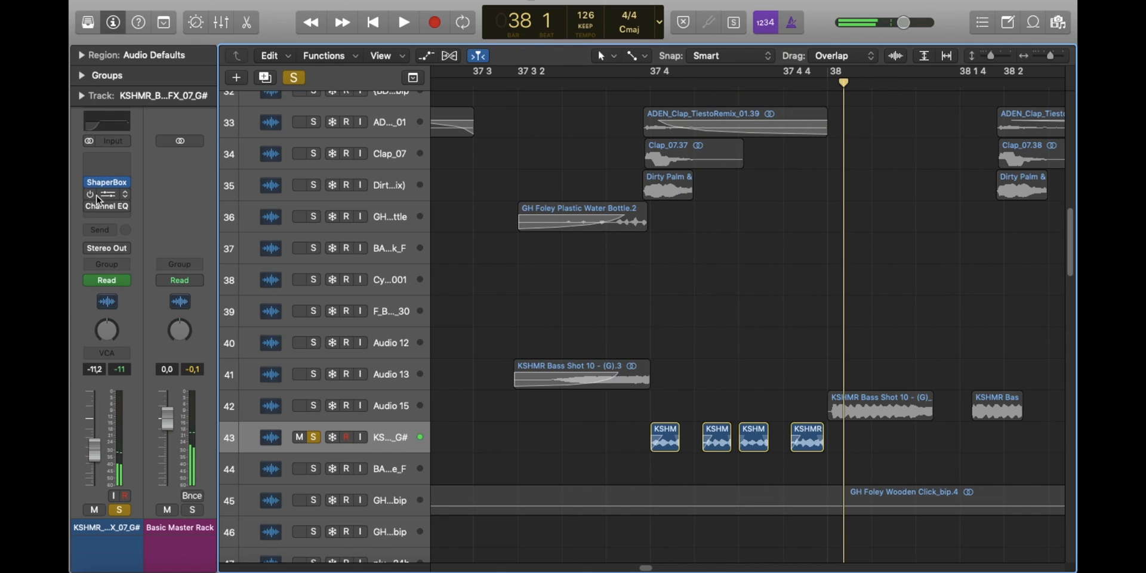
pyautogui.click(114, 200)
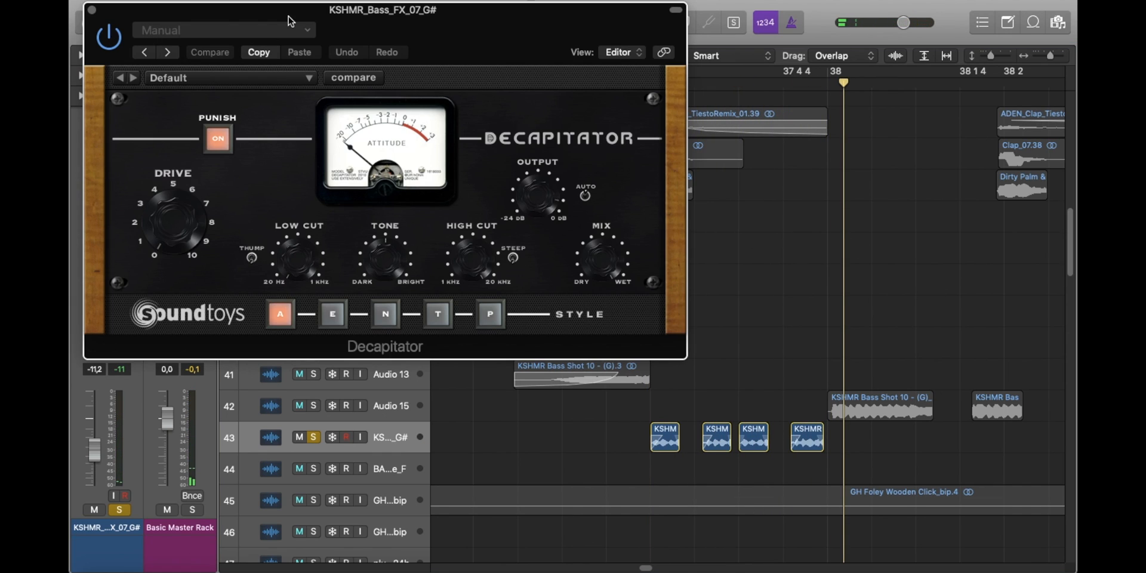
pyautogui.press('super+w')
pyautogui.click(665, 439)
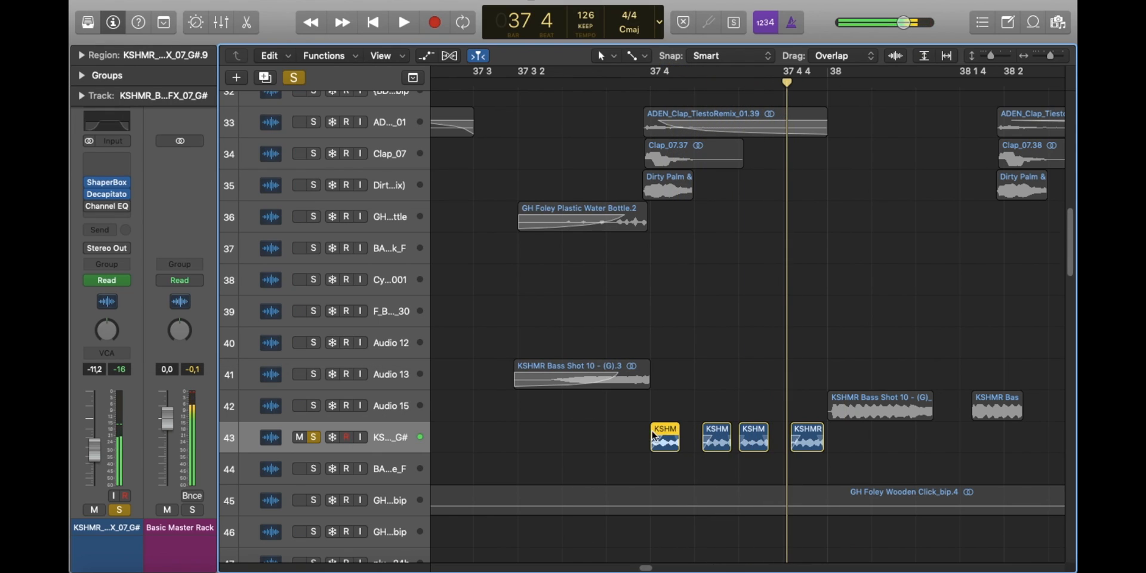
pyautogui.click(701, 405)
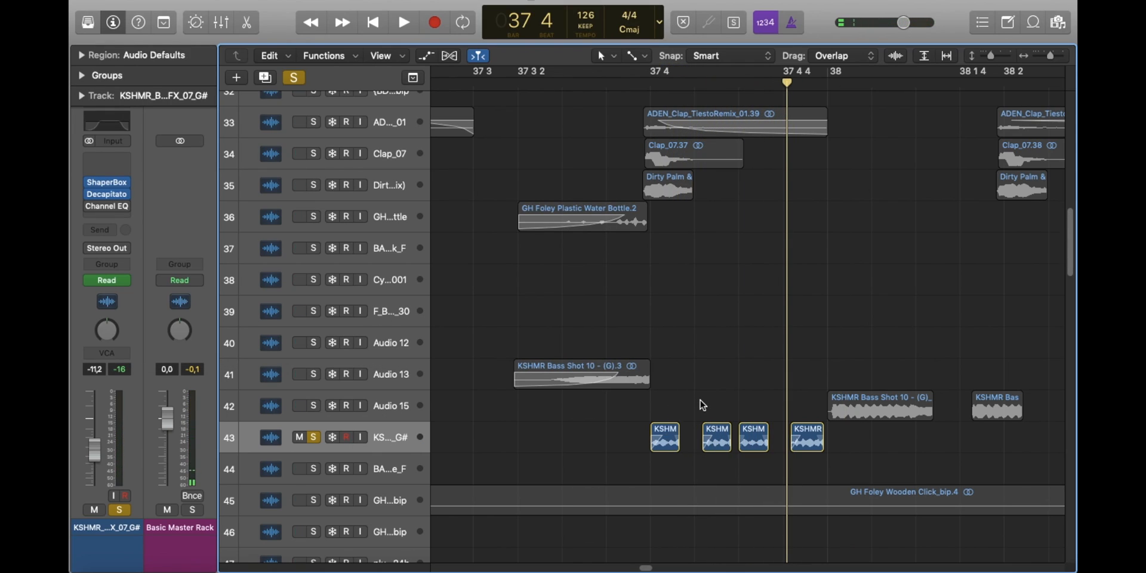
# Step: Enable the Channel EQ on the bass FX track and audition its High Cut Frequency automation from bar 37 beat 4
pyautogui.click(652, 83)
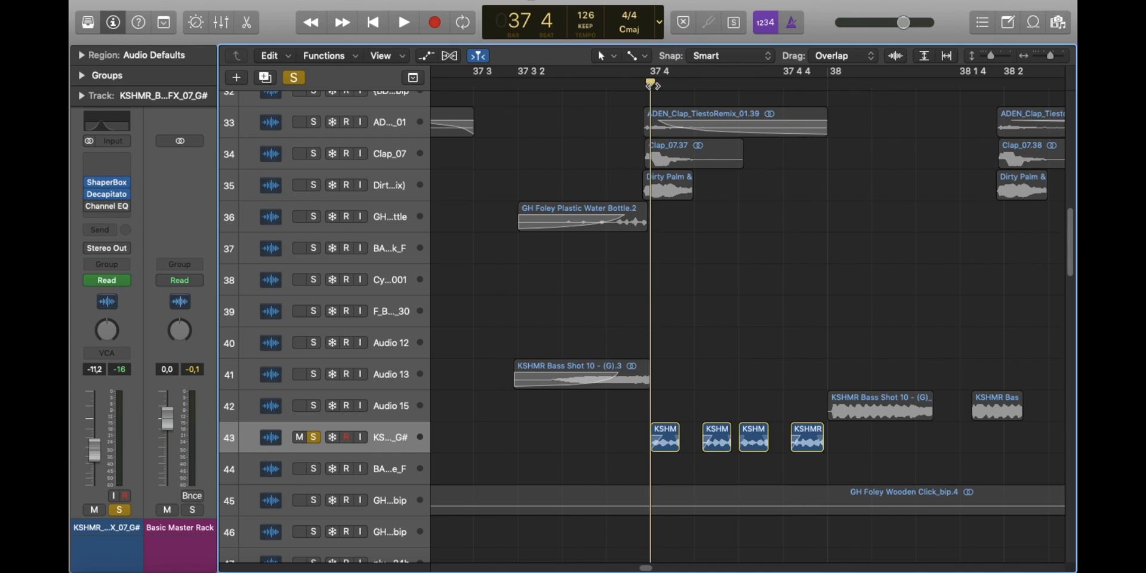
pyautogui.click(90, 207)
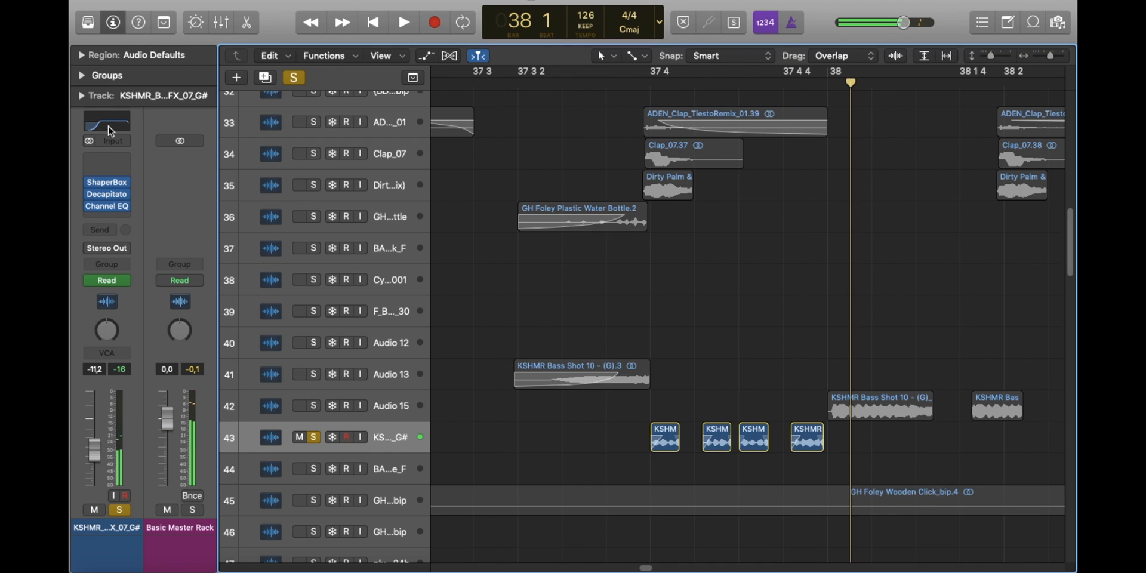
pyautogui.click(650, 84)
pyautogui.press('a')
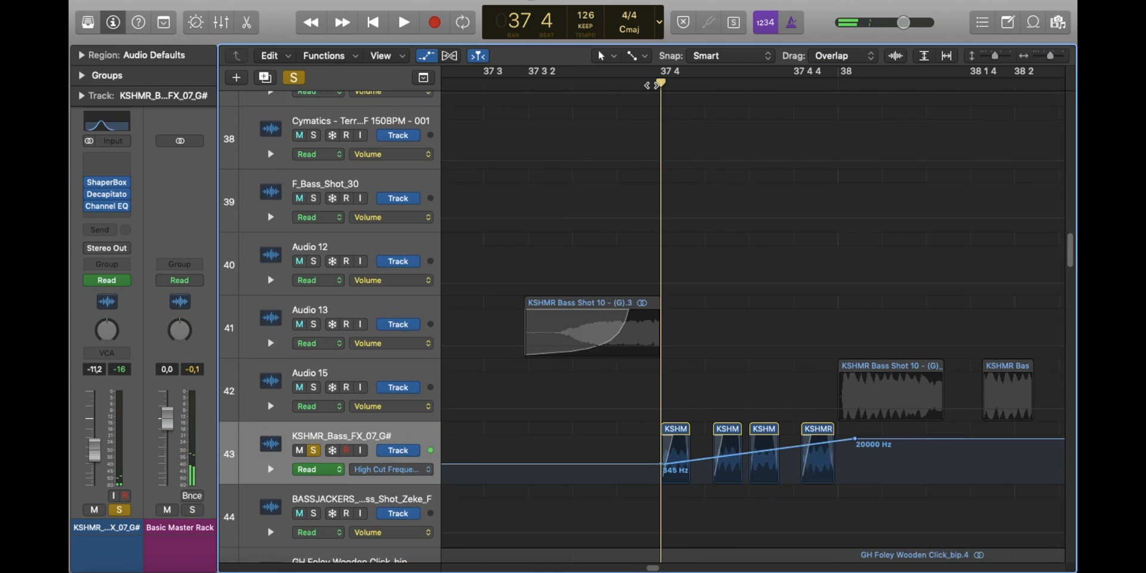
pyautogui.press('space')
pyautogui.press('space')
pyautogui.press('a')
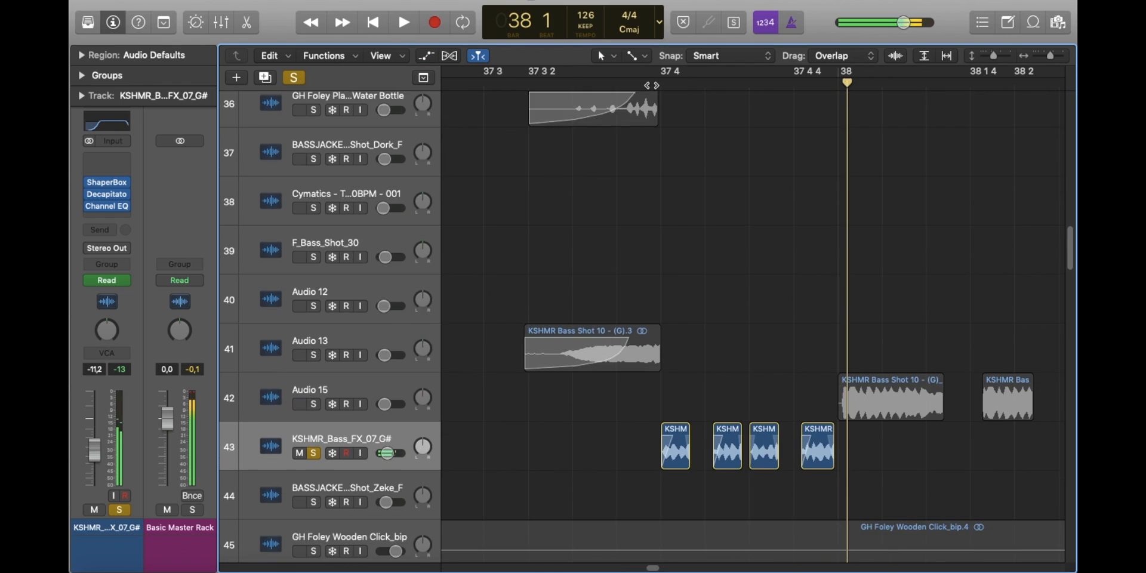
# Step: Clear the solo on the bass FX track and play all tracks from the second half of bar 37 beat 3
pyautogui.press('super+Up')
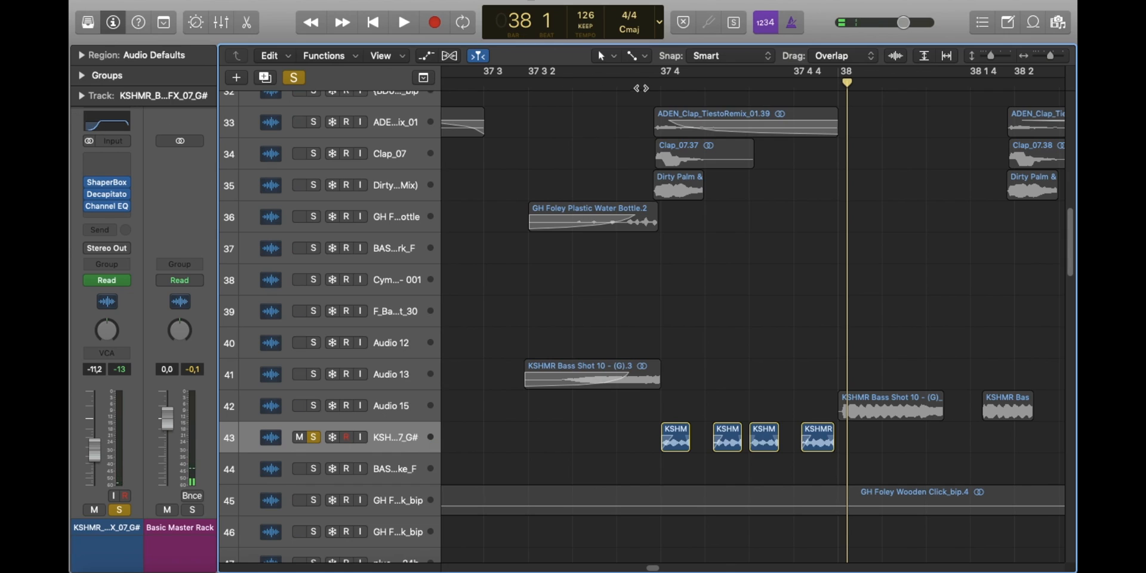
pyautogui.press('s')
pyautogui.moveTo(639, 88); pyautogui.dragTo(528, 88)
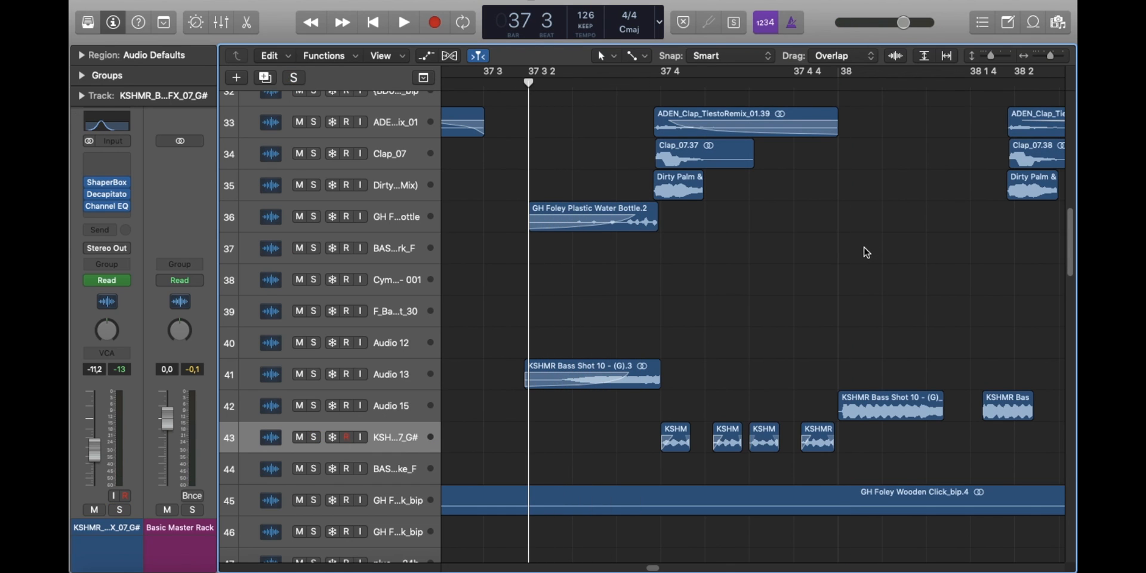
pyautogui.press('space')
# Step: Audition the KSHMR bass shot on Audio 13 around bar 37 beat 3, first soloed and again with the solo cleared
pyautogui.press('Up')
pyautogui.press('Up')
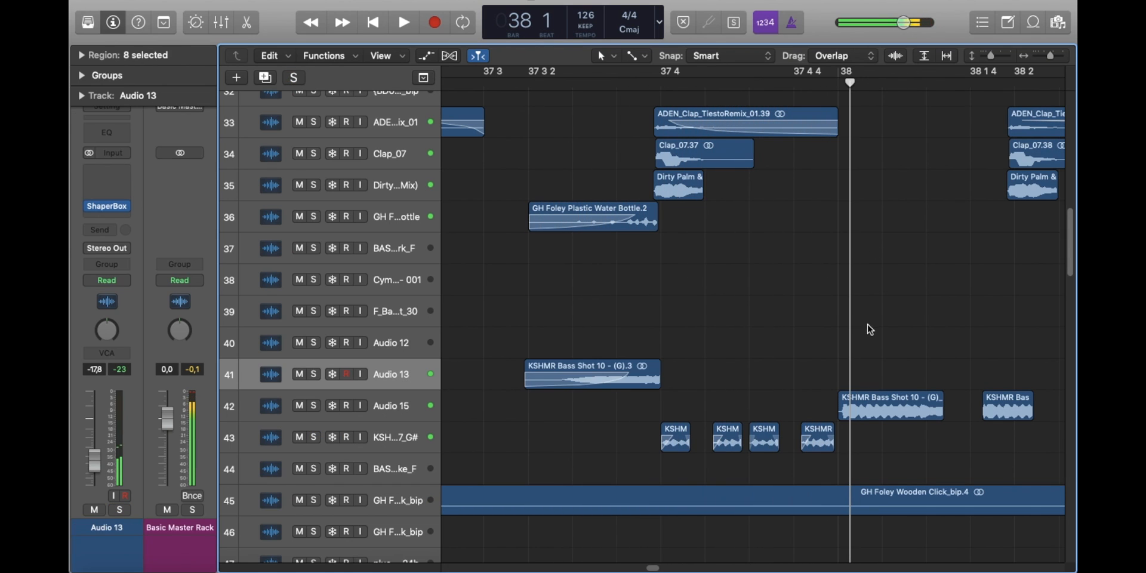
pyautogui.press('space')
pyautogui.press('s')
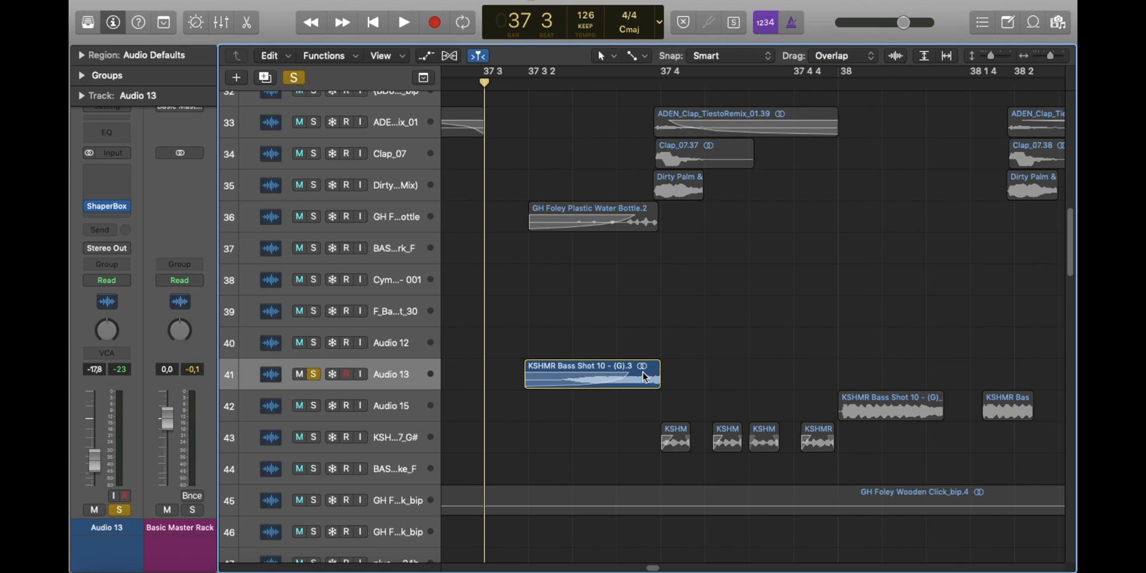
pyautogui.press('space')
pyautogui.press('space')
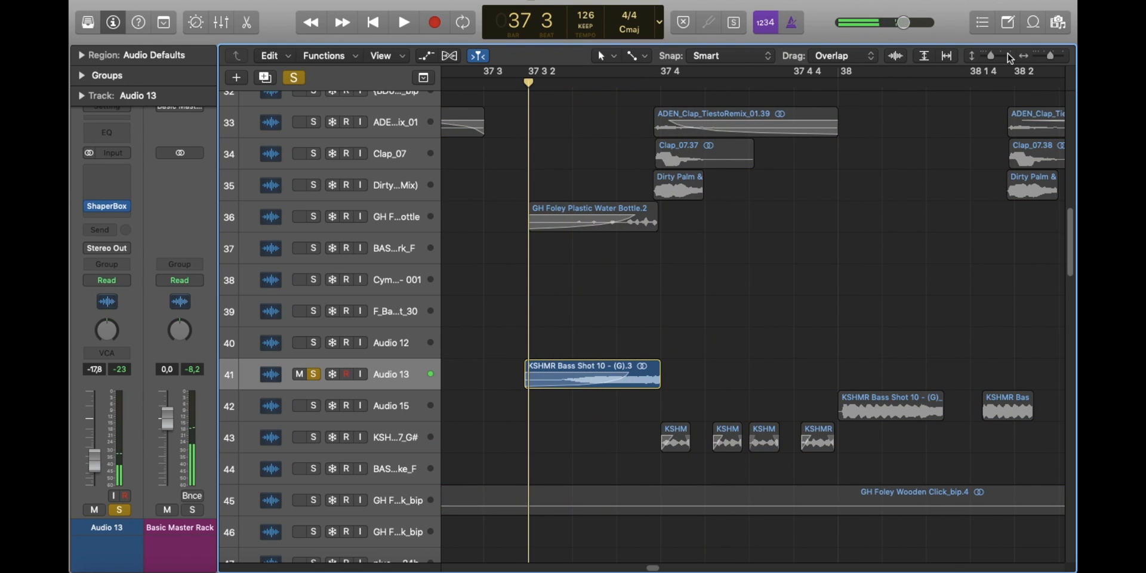
pyautogui.moveTo(994, 56); pyautogui.dragTo(988, 57)
pyautogui.press('space')
pyautogui.press('space')
pyautogui.press('s')
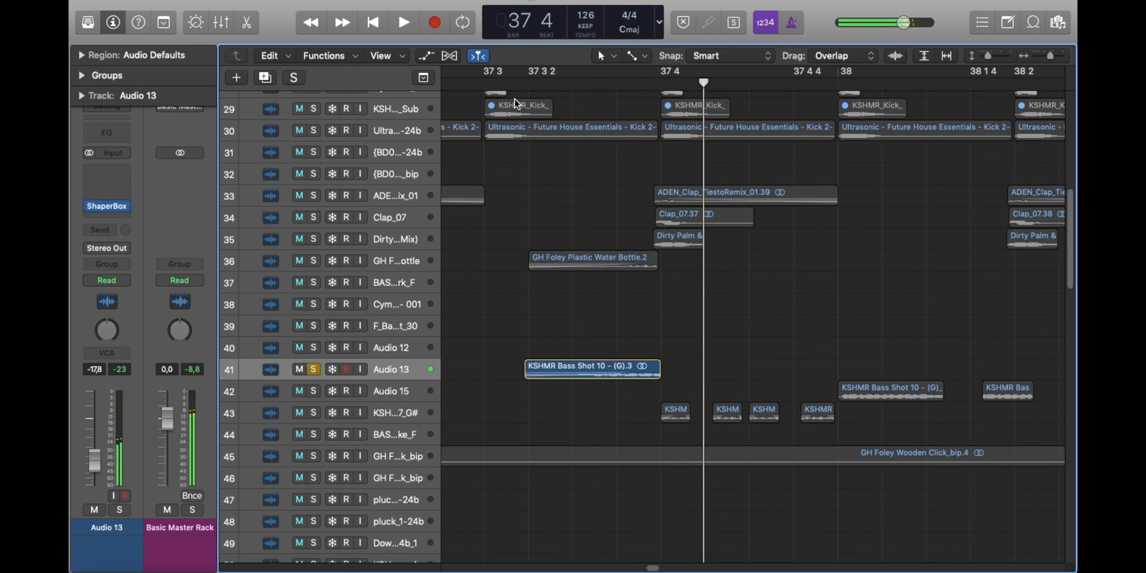
pyautogui.press('space')
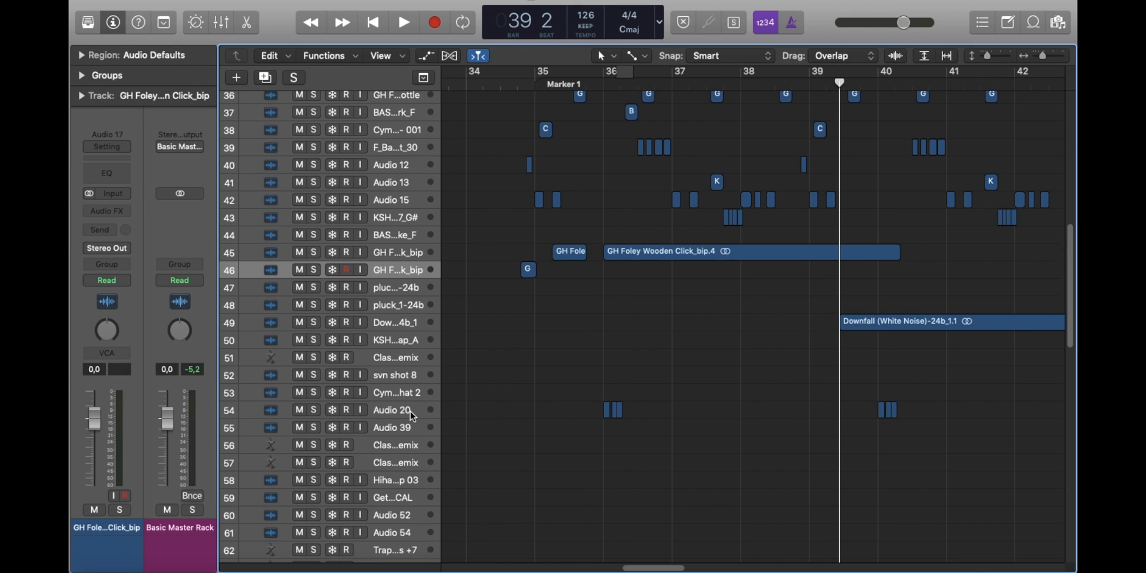
# Step: Play the Audio 20 clips from bar 36 and move the Audio 20 track directly below Audio 12
pyautogui.click(603, 86)
pyautogui.press('space')
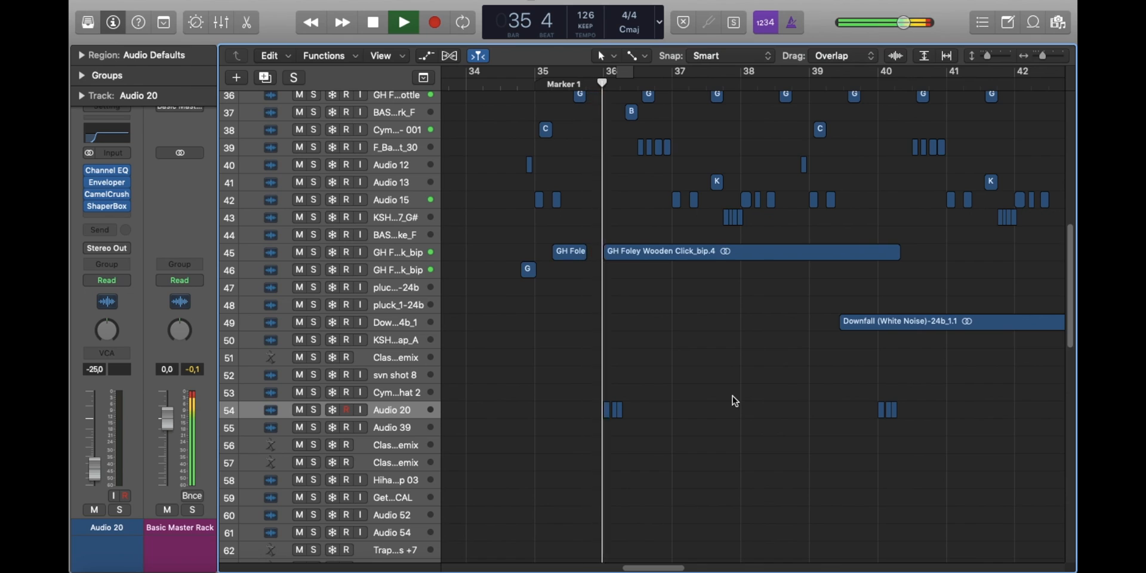
pyautogui.press('space')
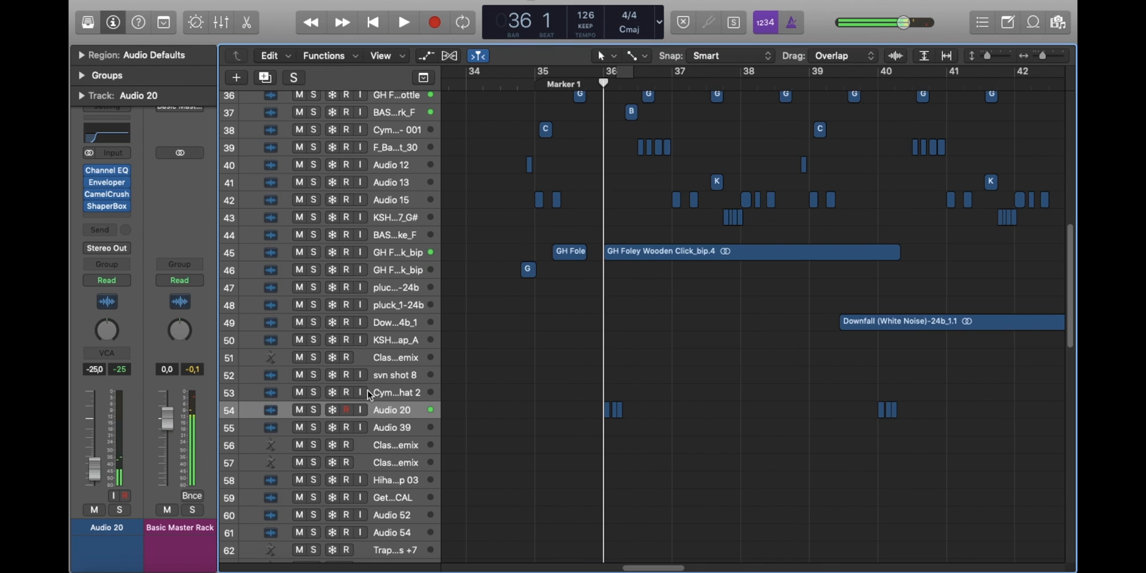
pyautogui.moveTo(397, 402); pyautogui.dragTo(395, 182)
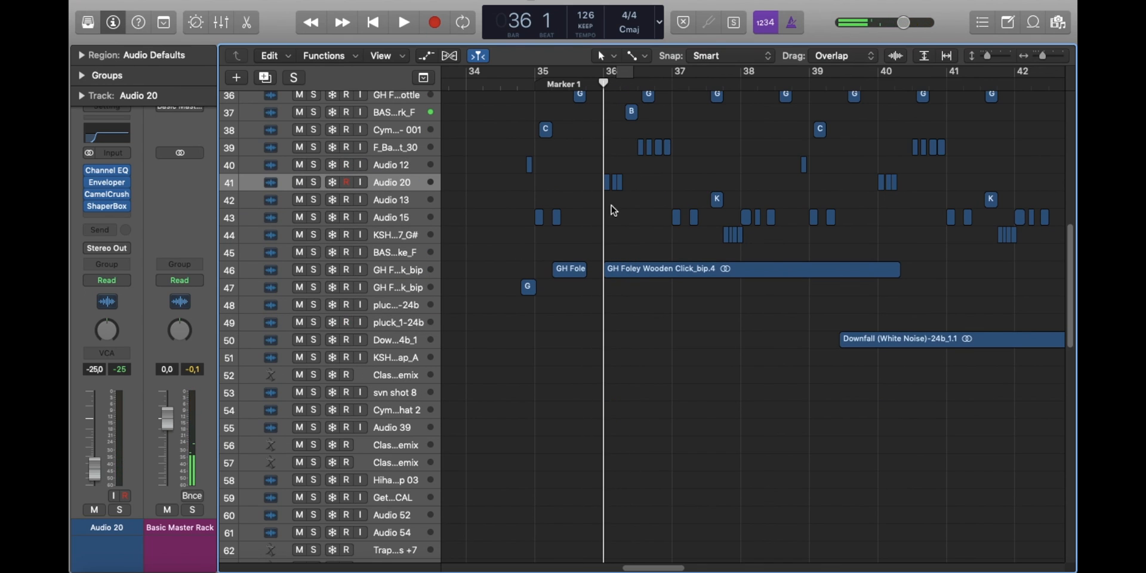
# Step: Solo the seru...ords and mellotron tracks and play them together from bar 36
pyautogui.scroll(10, 753, 190)
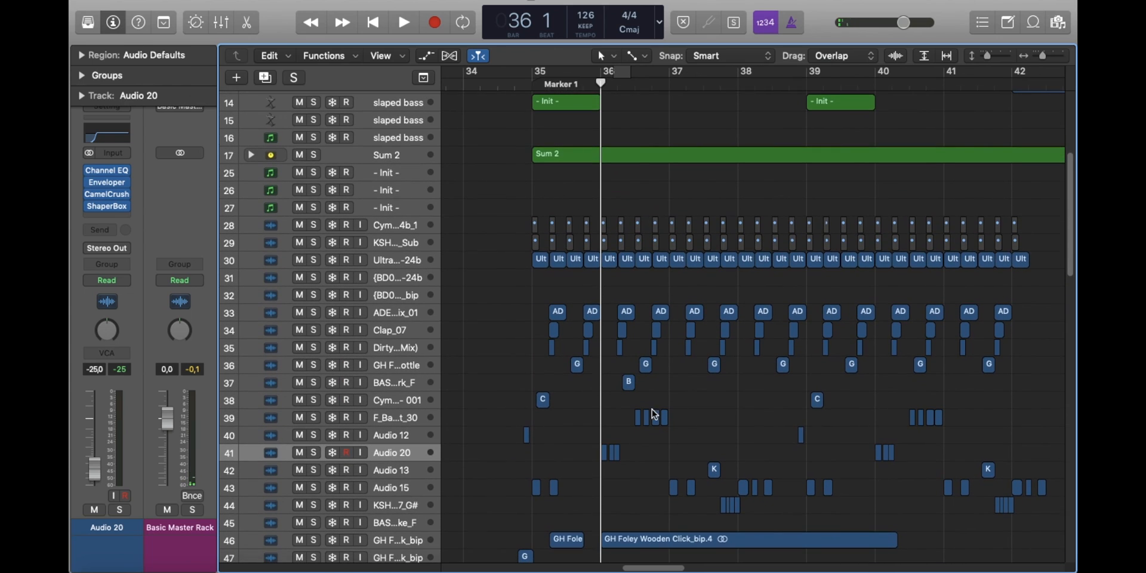
pyautogui.scroll(6, 615, 460)
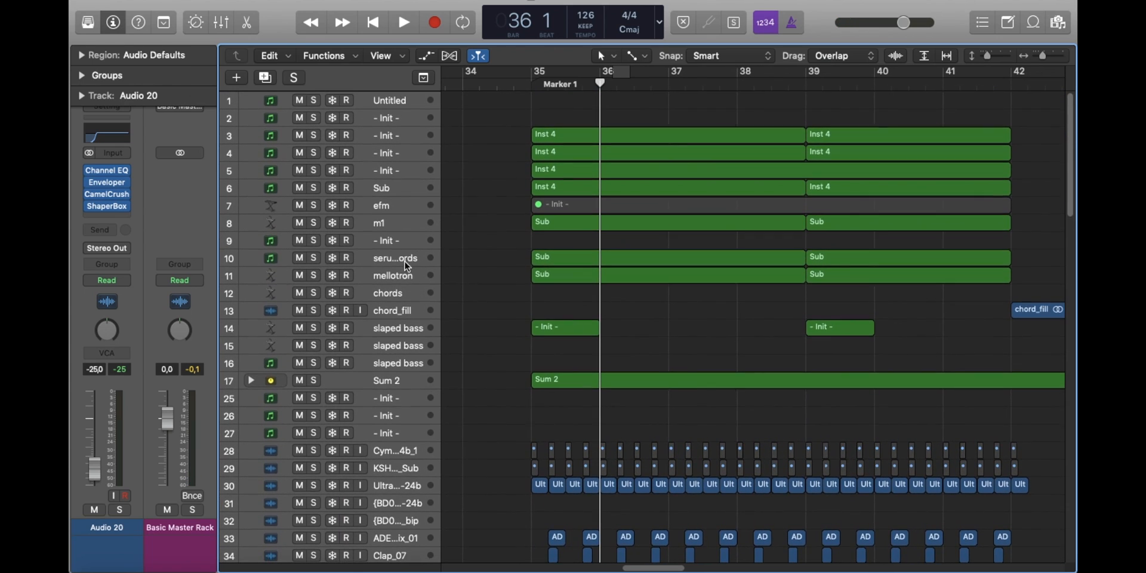
pyautogui.click(403, 261)
pyautogui.press('s')
pyautogui.click(402, 277)
pyautogui.press('s')
pyautogui.press('space')
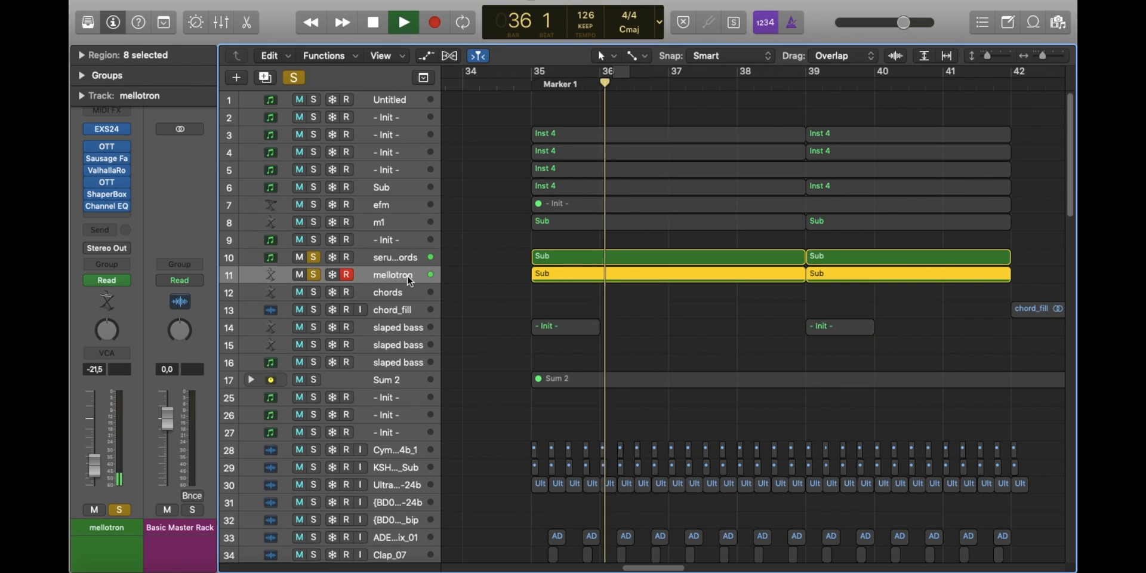
pyautogui.press('space')
# Step: Add the m1 track to the soloed chords and set the cycle range to the first beat of bar 36
pyautogui.click(395, 226)
pyautogui.press('s')
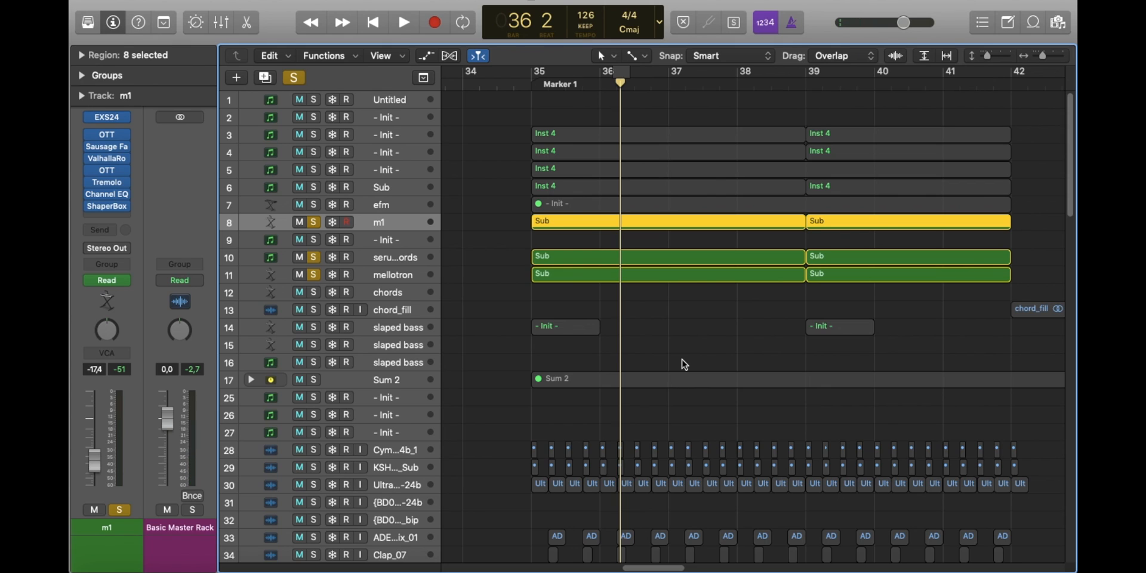
pyautogui.doubleClick(615, 78)
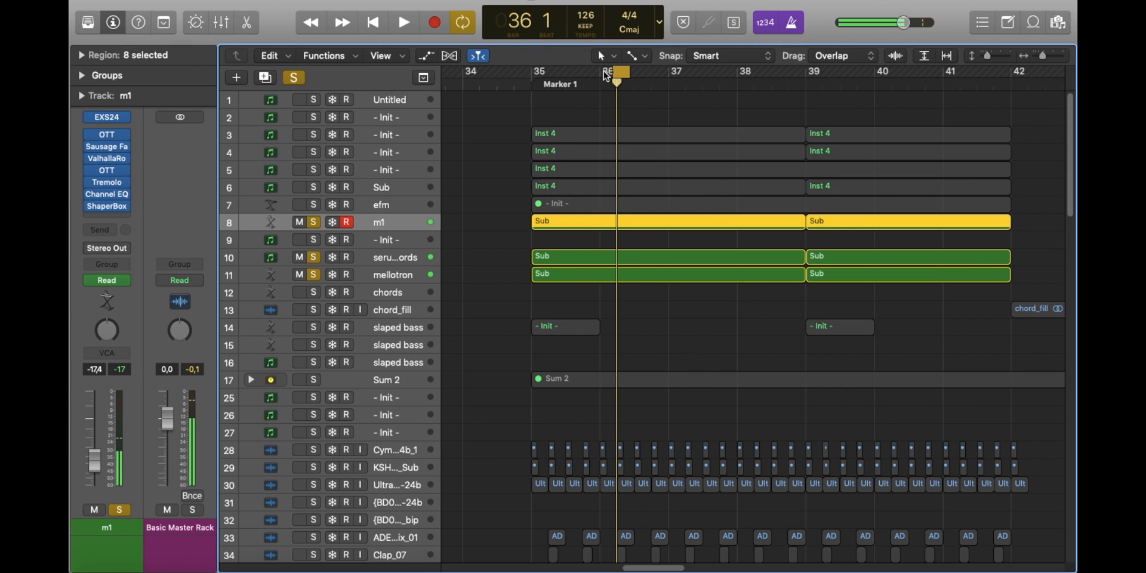
pyautogui.moveTo(614, 73)
pyautogui.mouseDown()
pyautogui.moveTo(601, 73)
pyautogui.moveTo(616, 76)
pyautogui.mouseUp()
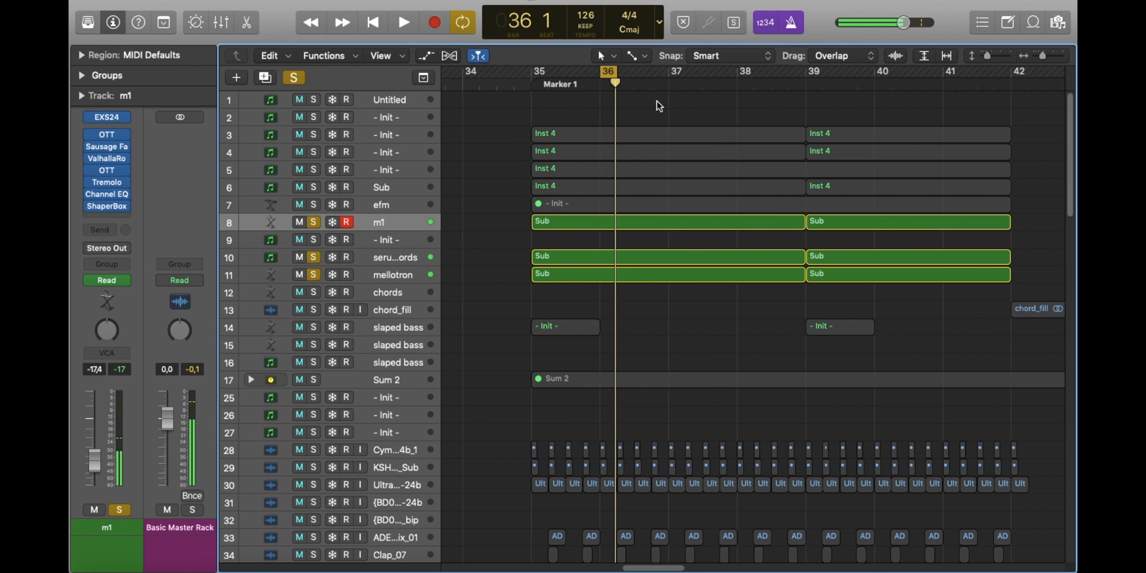
# Step: Select the Audio 20 track and examine its Channel EQ and CamelCrusher settings
pyautogui.scroll(-10, 659, 107)
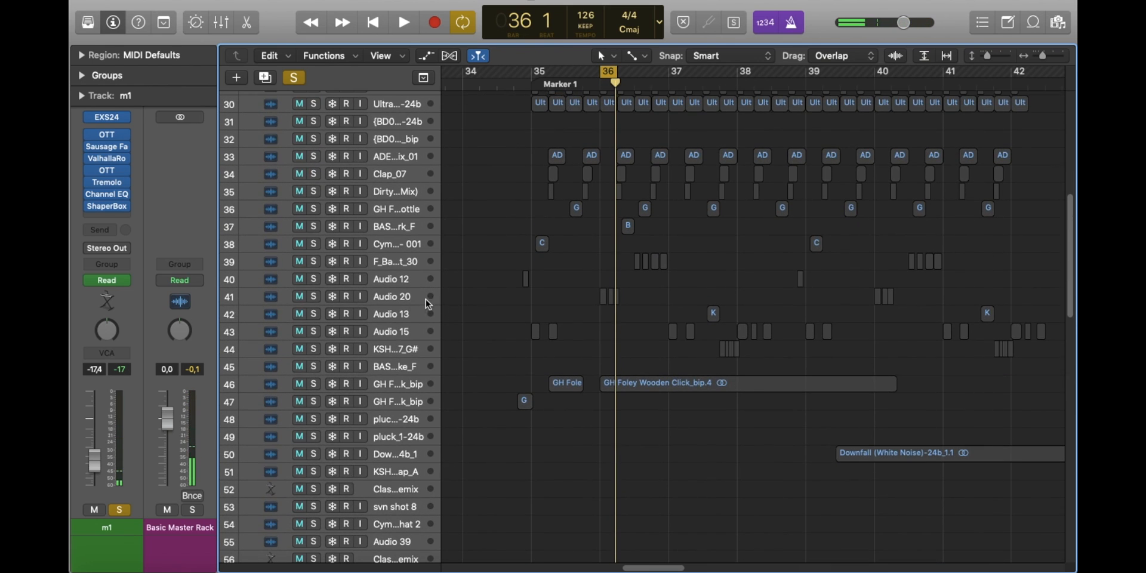
pyautogui.click(428, 300)
pyautogui.moveTo(1043, 56); pyautogui.dragTo(1053, 64)
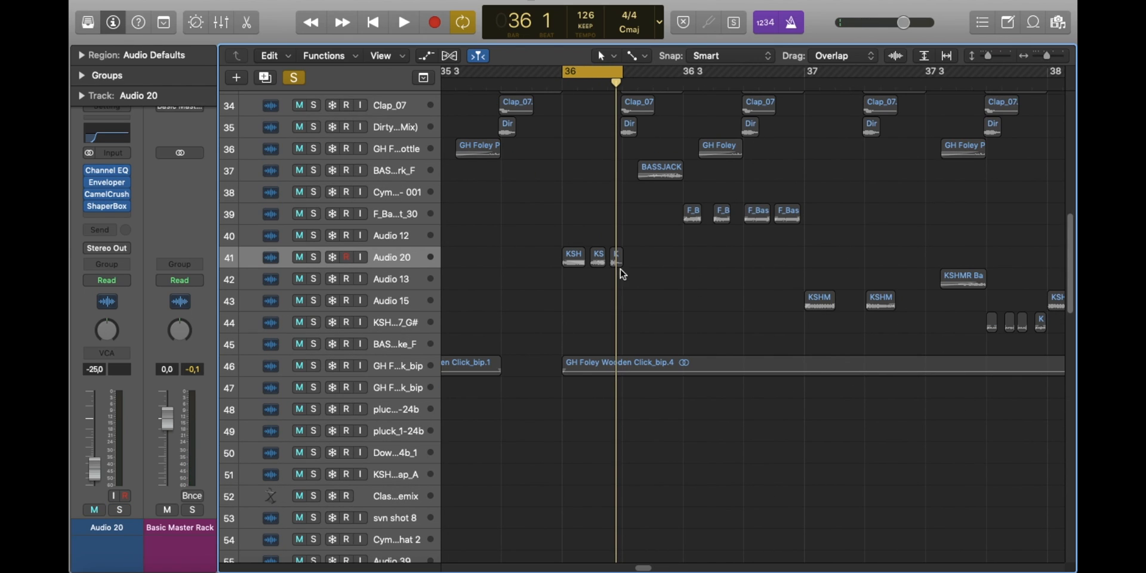
pyautogui.moveTo(1050, 56); pyautogui.dragTo(991, 56)
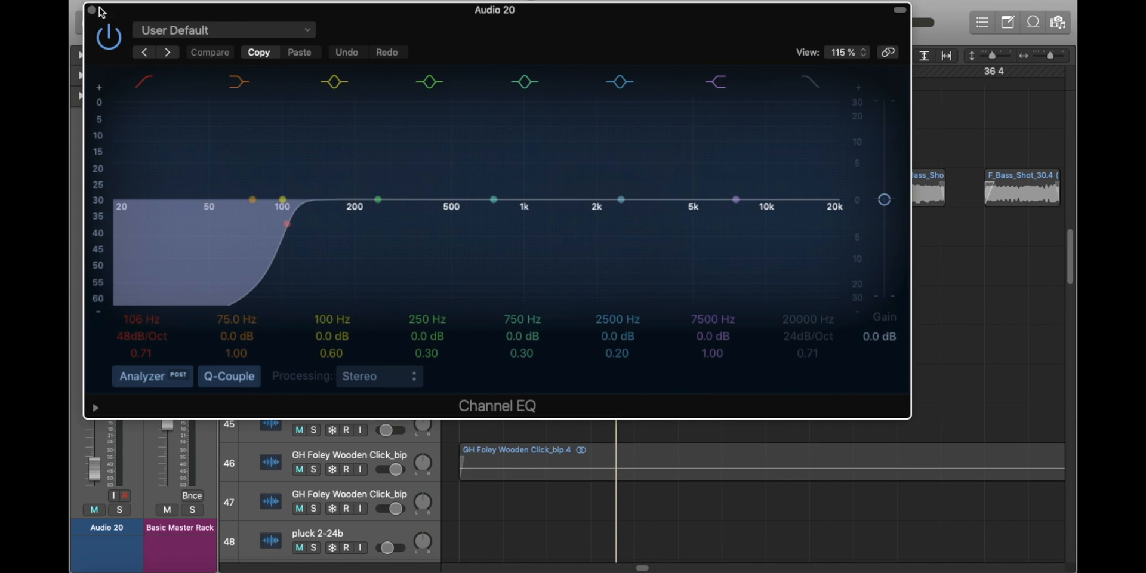
pyautogui.click(92, 10)
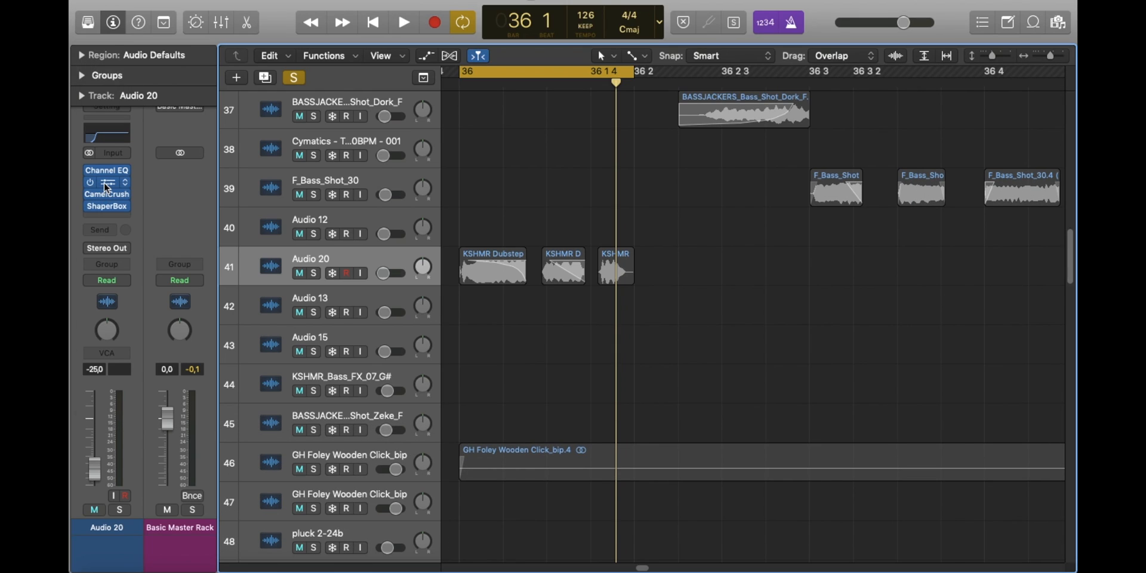
pyautogui.click(108, 195)
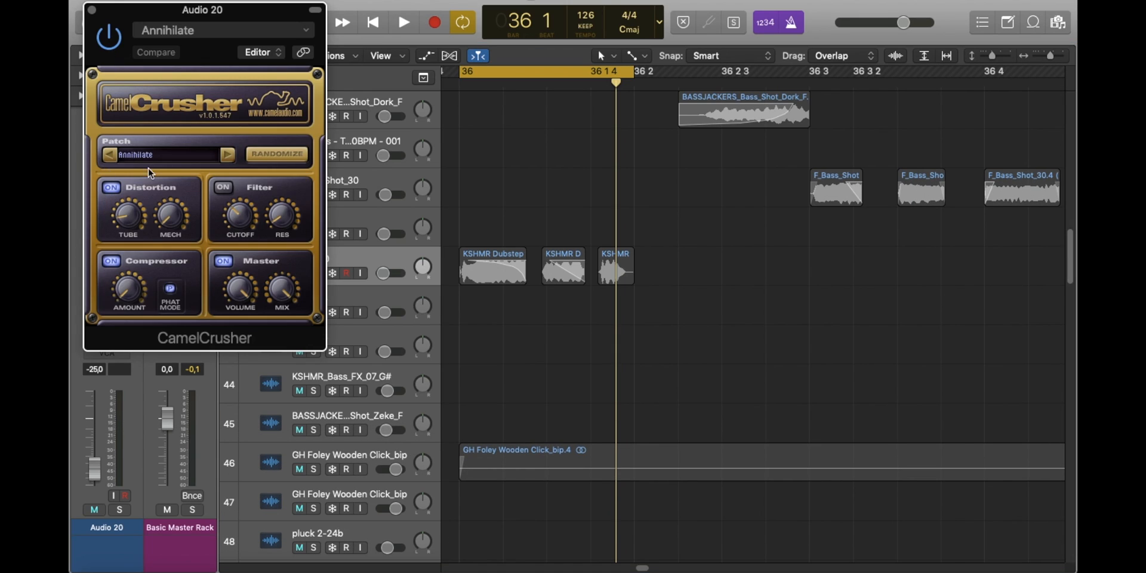
pyautogui.click(92, 10)
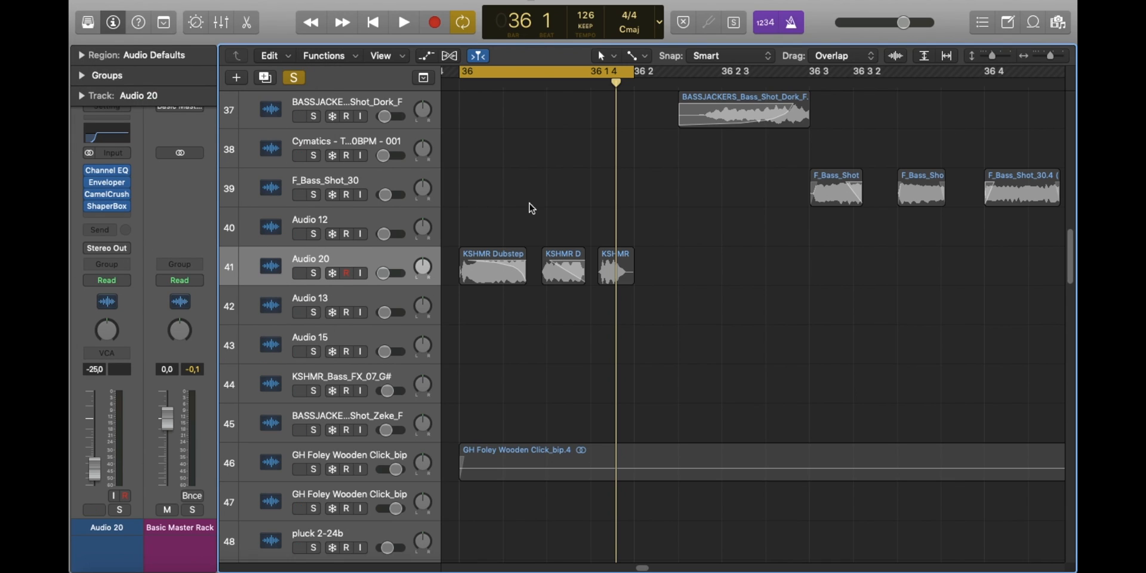
# Step: Solo the three Audio 20 clips and play them with the cycle on over the first beat of bar 36
pyautogui.click(513, 69)
pyautogui.press('space')
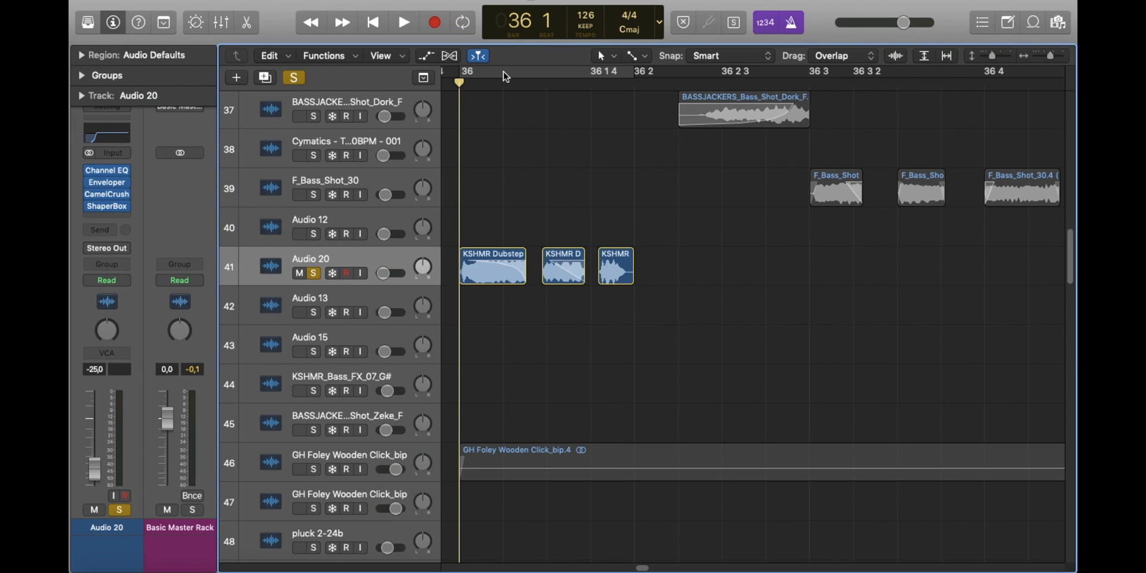
pyautogui.click(503, 72)
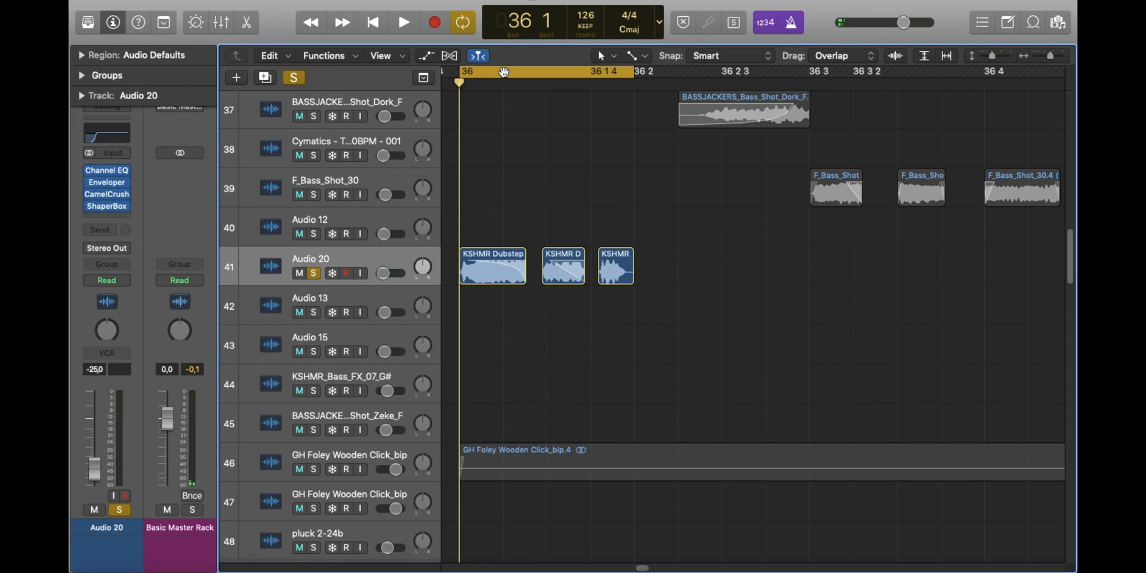
pyautogui.press('space')
pyautogui.scroll(5, 722, 241)
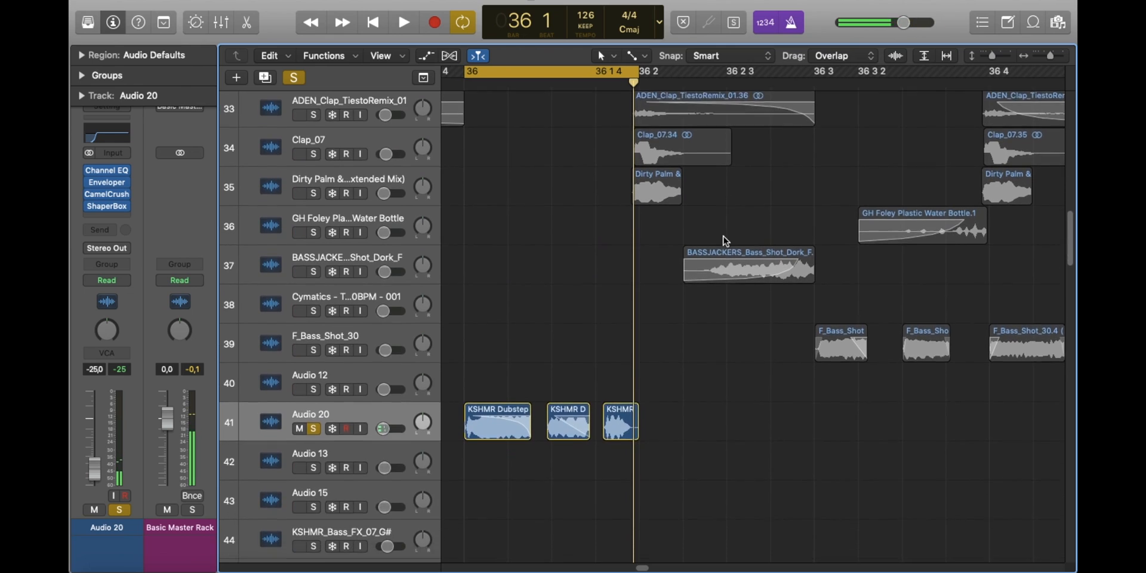
# Step: Examine the settings of the Enveloper plug-in on the Audio 20 track
pyautogui.moveTo(992, 55); pyautogui.dragTo(1049, 55)
pyautogui.scroll(10, 371, 241)
pyautogui.scroll(-10, 319, 198)
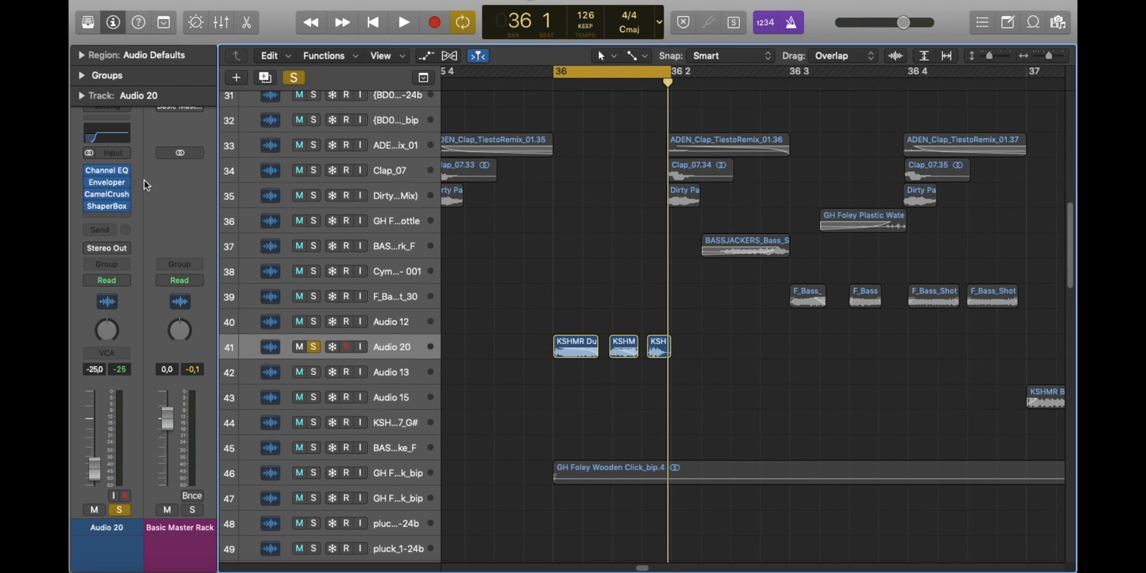
pyautogui.click(106, 182)
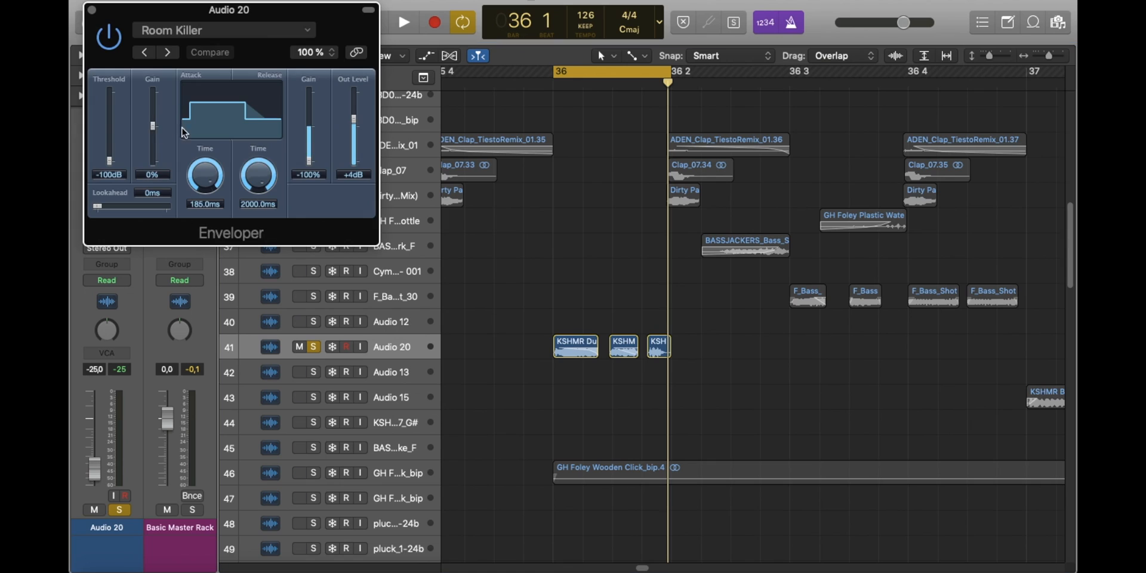
pyautogui.click(100, 184)
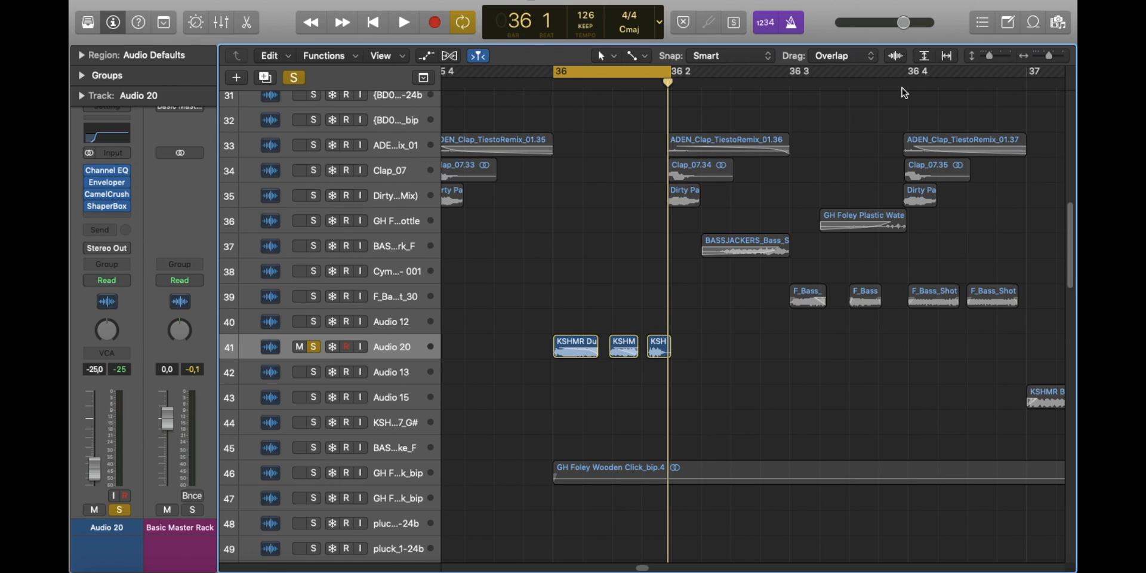
# Step: Audition the Audio 20 clips from bar 36 with Enveloper, CamelCrusher and ShaperBox bypassed, and switch the effects back on
pyautogui.moveTo(1048, 57); pyautogui.dragTo(1052, 56)
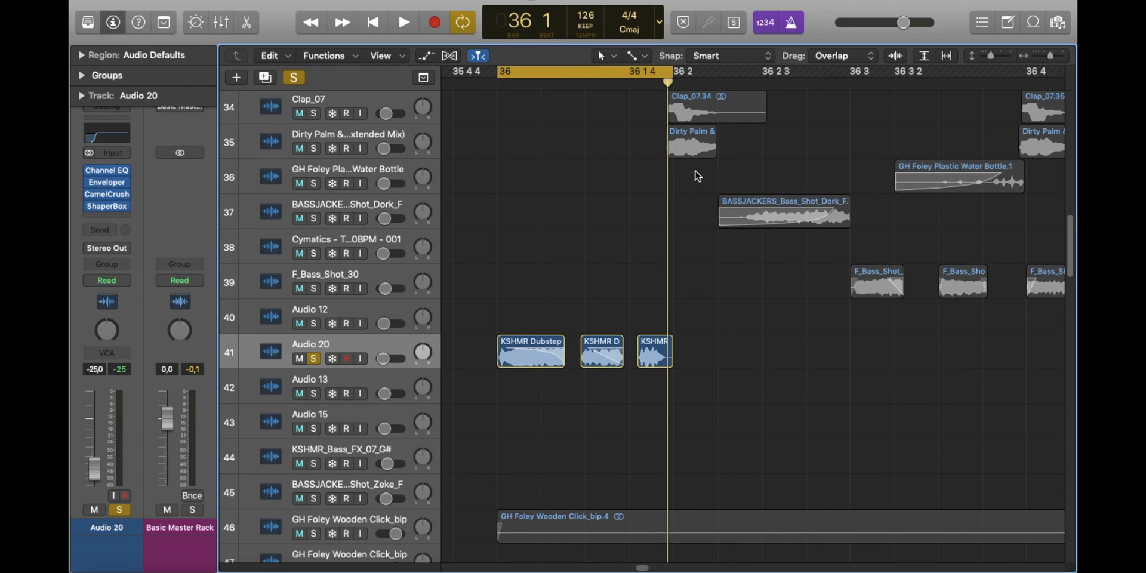
pyautogui.hscroll(-2, 616, 236)
pyautogui.press('space')
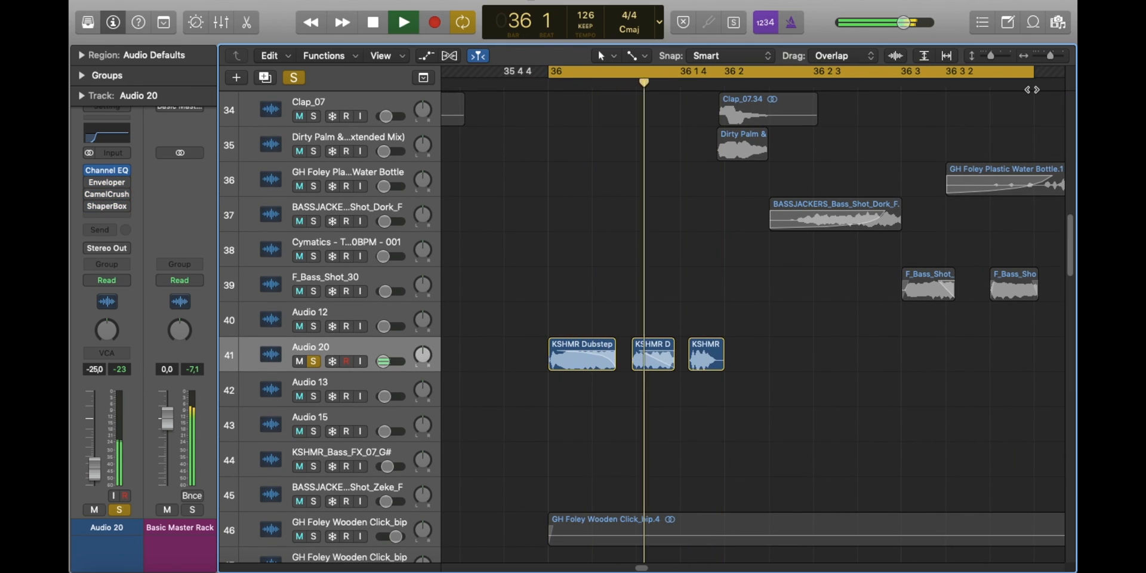
pyautogui.press('space')
pyautogui.click(90, 182)
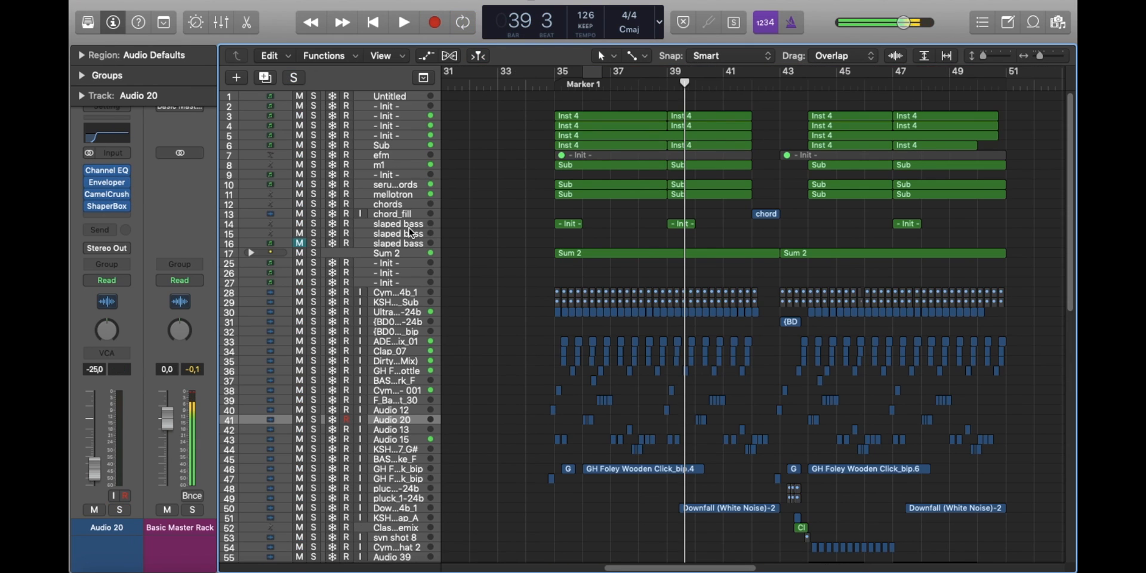
# Step: Solo the slaped bass on track 14 and place the playhead at bar 35 beat 3
pyautogui.click(499, 226)
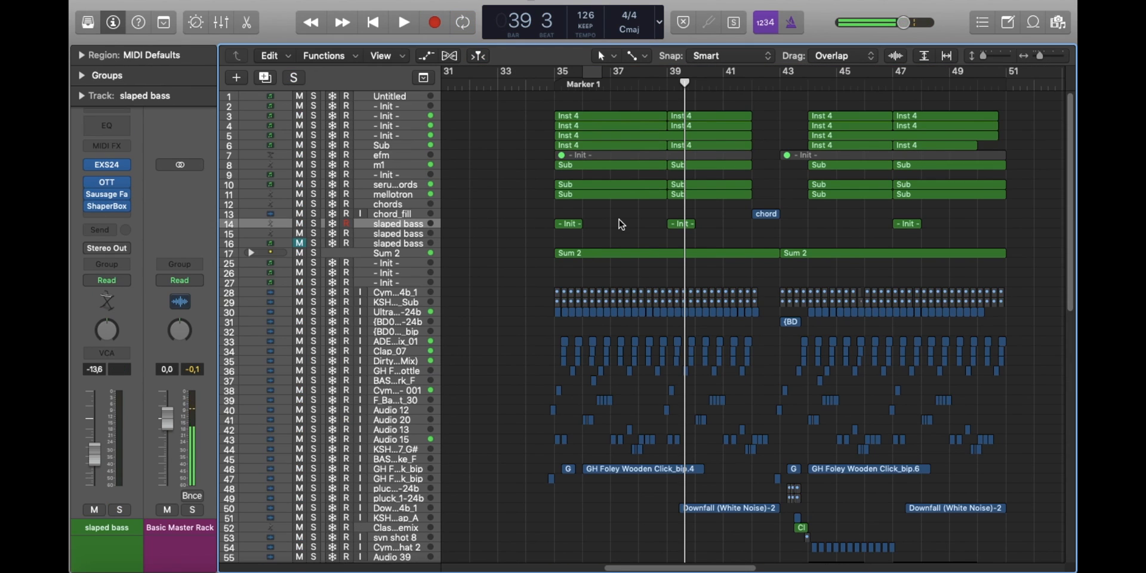
pyautogui.press('super+Right')
pyautogui.press('super+Right')
pyautogui.press('super+Down')
pyautogui.press('super+Down')
pyautogui.press('super+Down')
pyautogui.hscroll(-3, 826, 178)
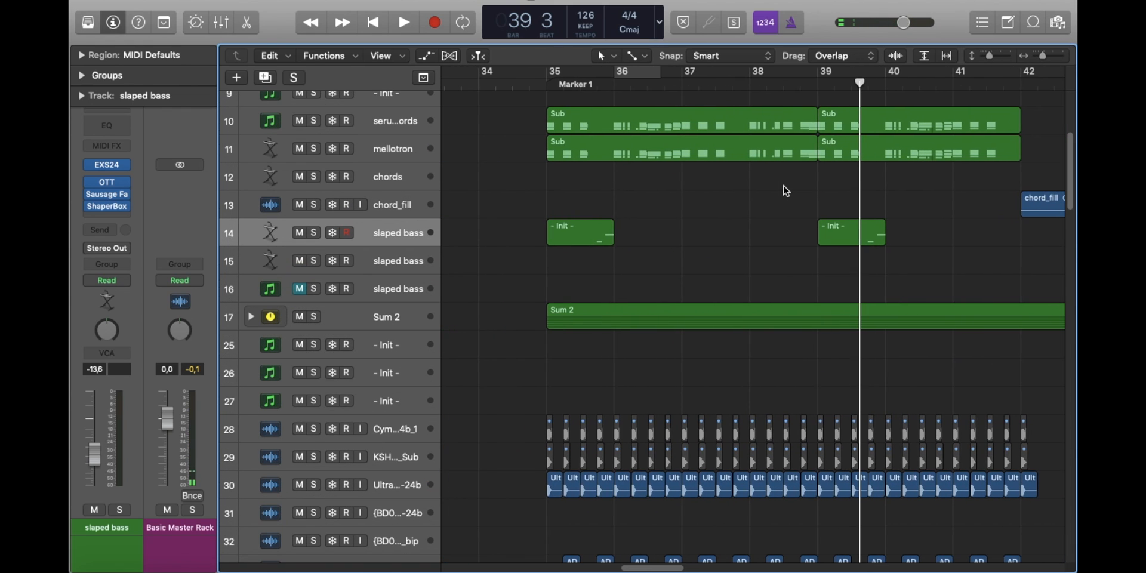
pyautogui.click(588, 85)
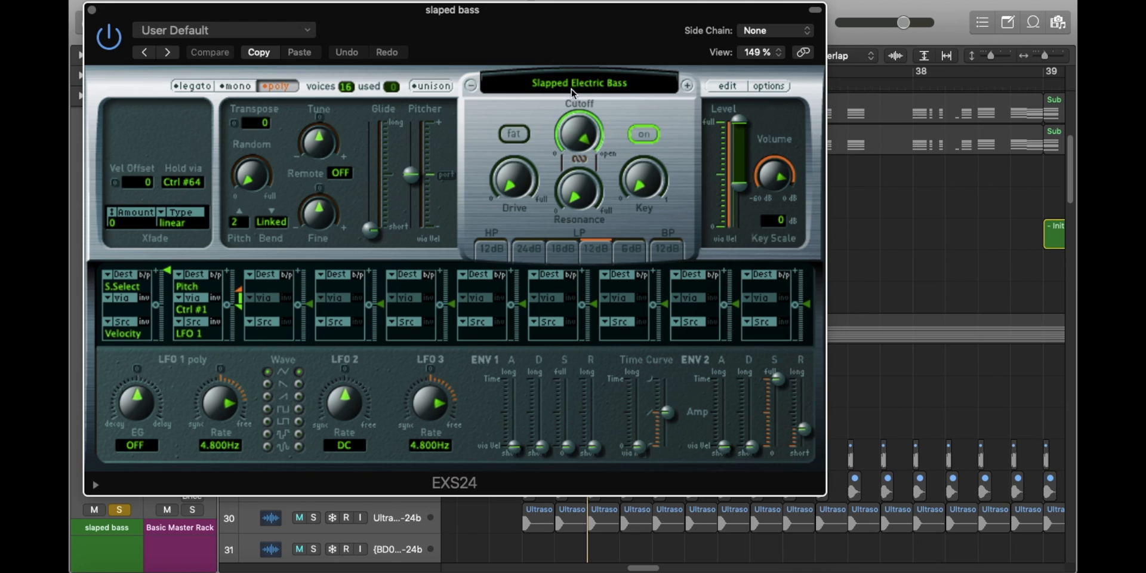
# Step: Load Slapped Electric Bass from the factory Electric Bass instruments in the slaped bass track's EXS24
pyautogui.click(572, 90)
pyautogui.click(580, 88)
pyautogui.click(607, 83)
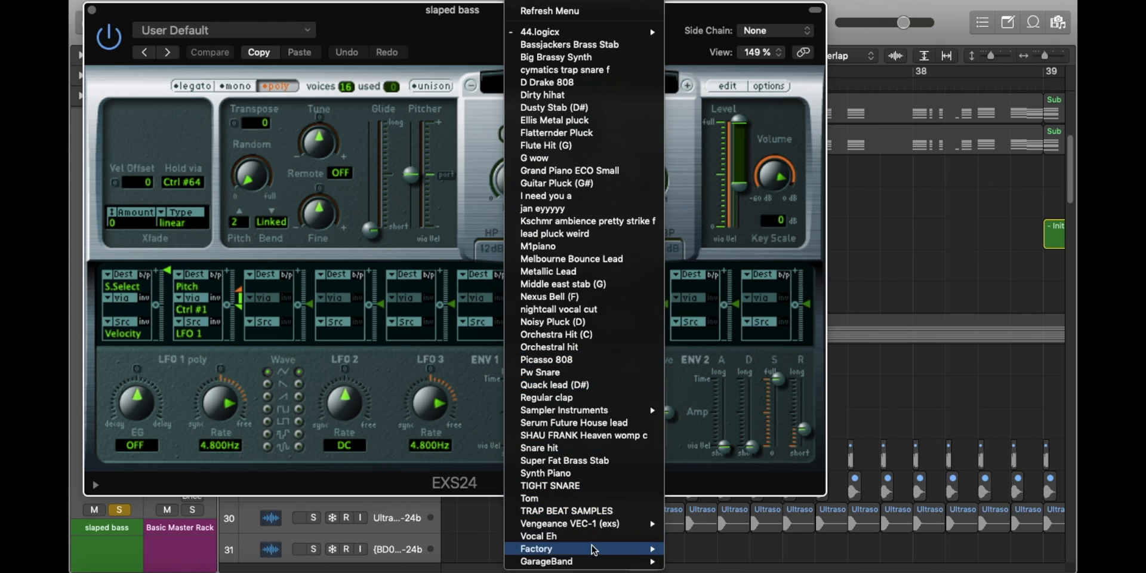
pyautogui.moveTo(592, 550)
pyautogui.moveTo(716, 460)
pyautogui.moveTo(853, 460)
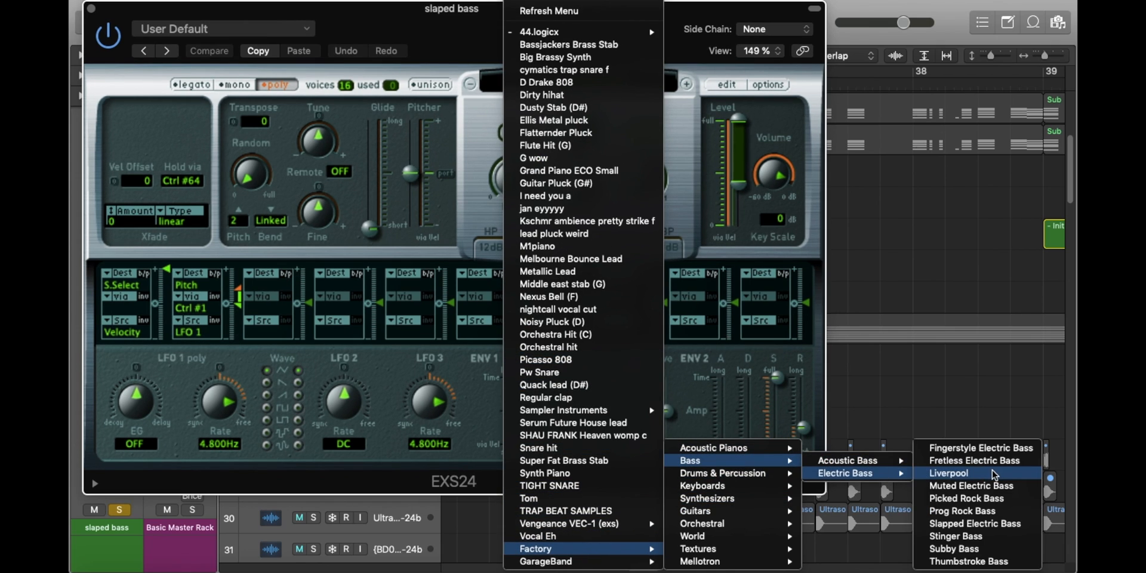
pyautogui.click(975, 526)
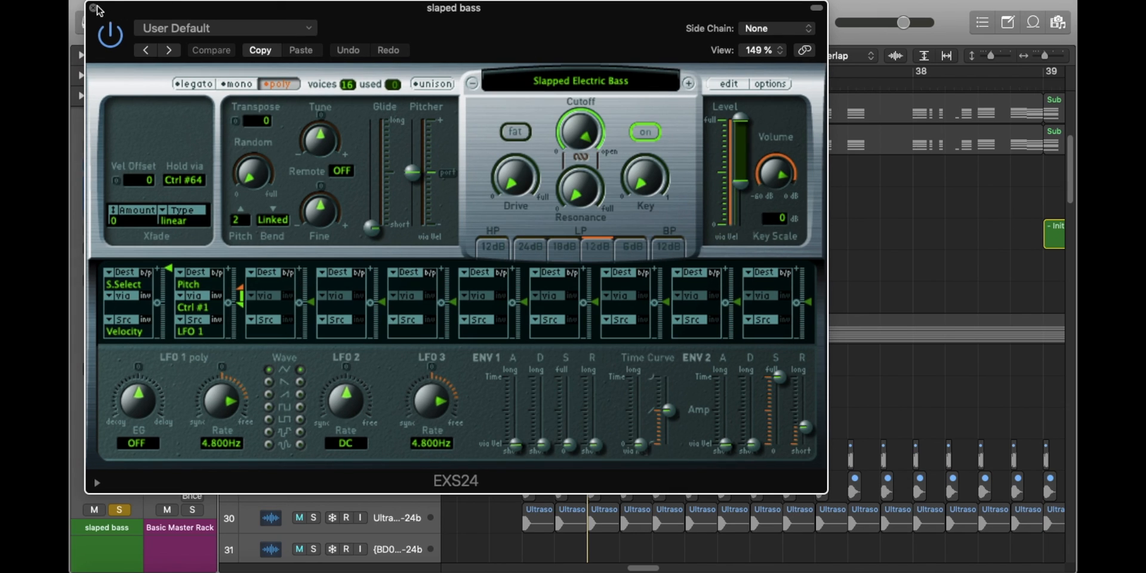
pyautogui.click(94, 8)
# Step: Bypass OTT, Sausage Fattener and ShaperBox on the slaped bass track and play its notes from bar 35 beat 3
pyautogui.click(91, 175)
pyautogui.click(92, 176)
pyautogui.click(91, 175)
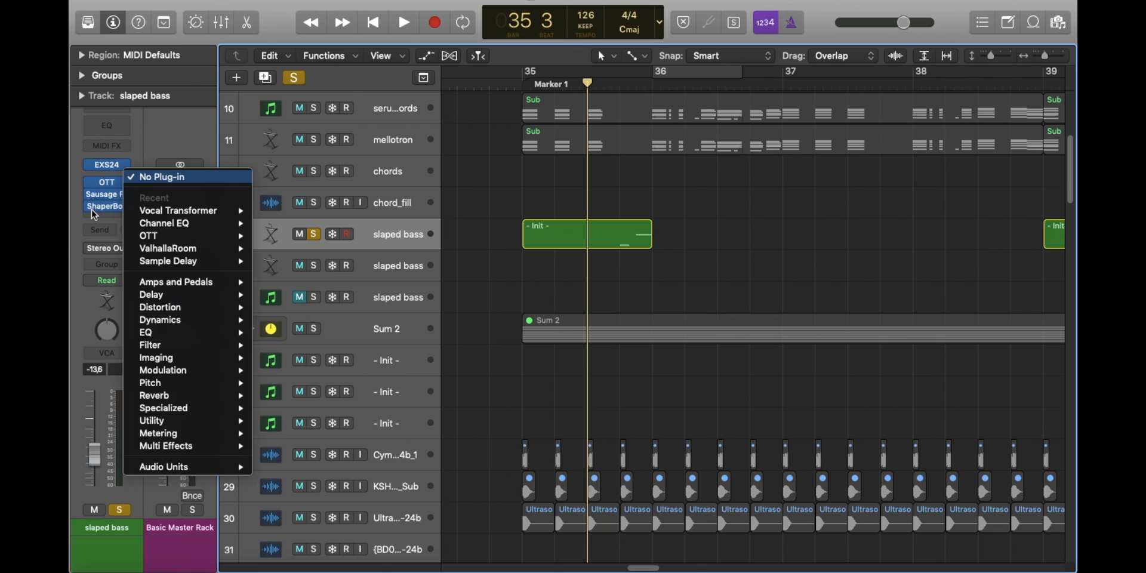
pyautogui.press('Escape')
pyautogui.press('space')
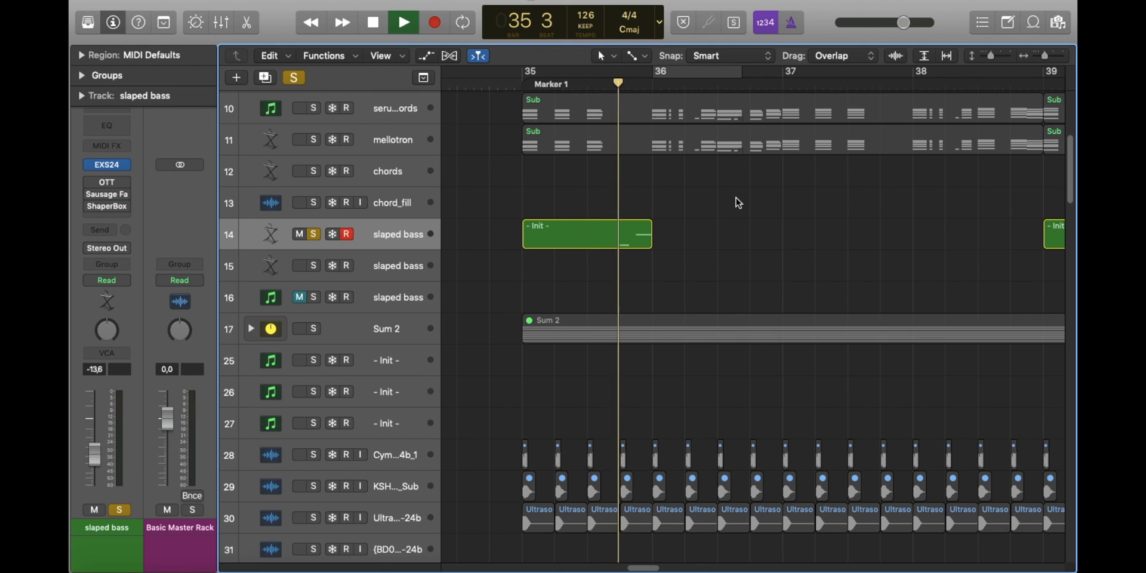
pyautogui.press('space')
# Step: Enable OTT on the slaped bass track, view its settings and audition the notes around bar 35 beat 4
pyautogui.click(95, 185)
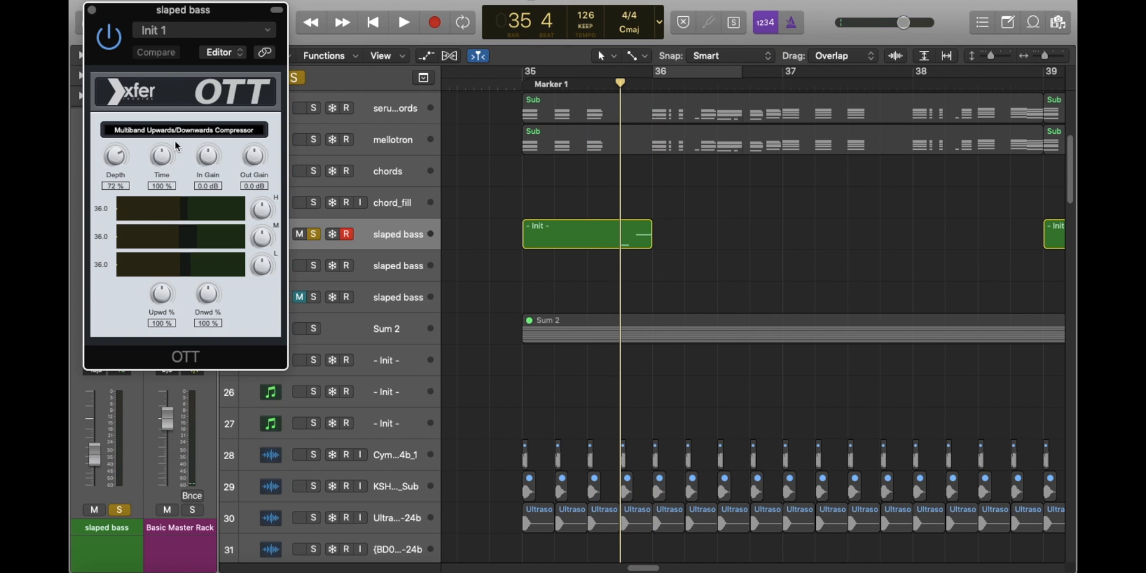
pyautogui.press('i')
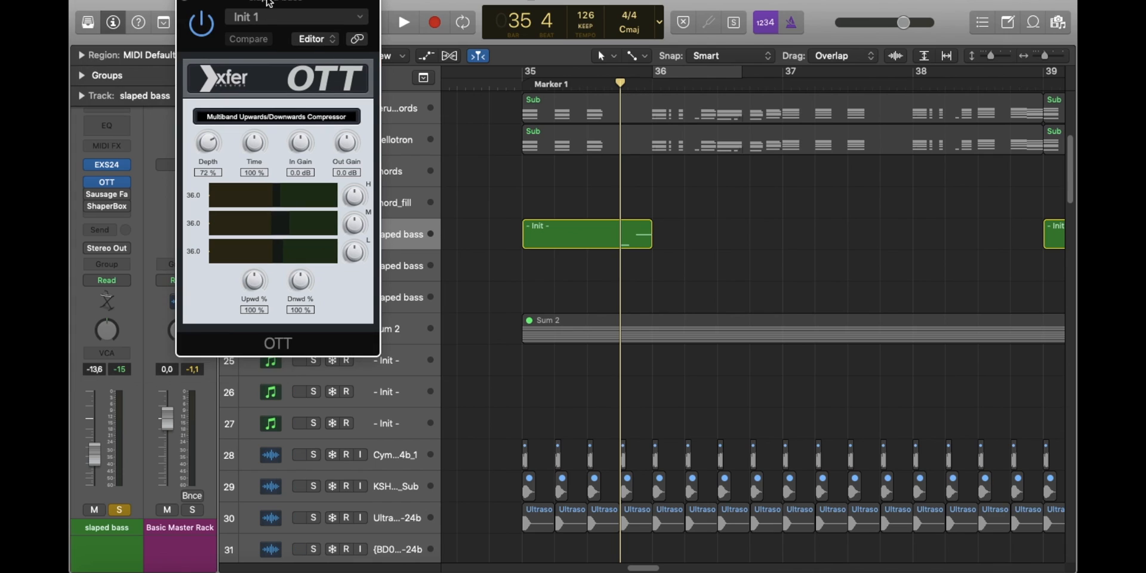
pyautogui.press('space')
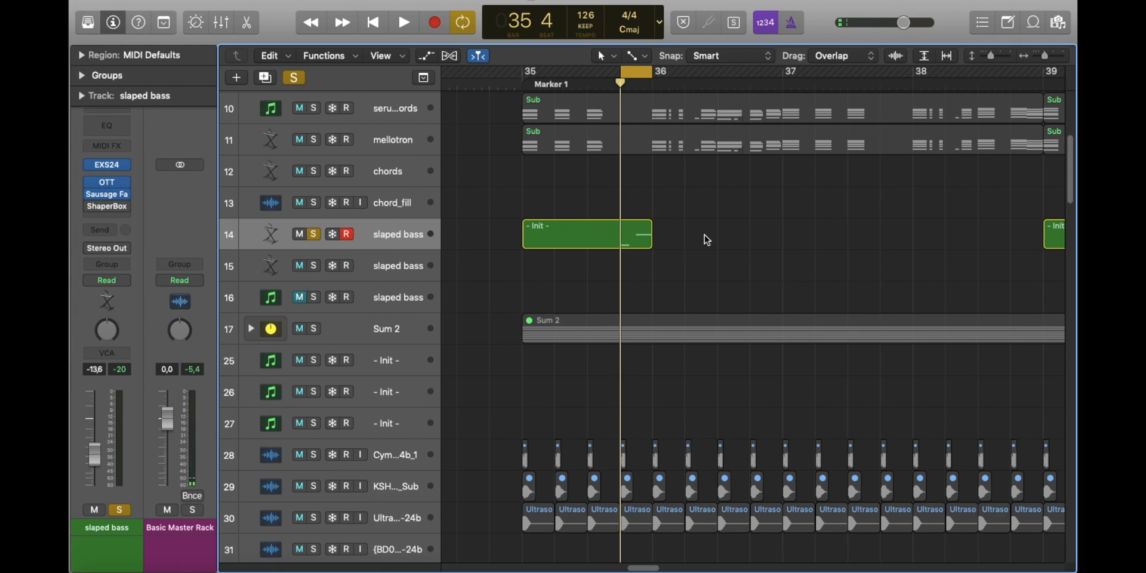
# Step: Examine the slaped bass track's Sausage Fattener, enable ShaperBox and return the playhead to bar 35 beat 3 with the cycle off
pyautogui.press('v')
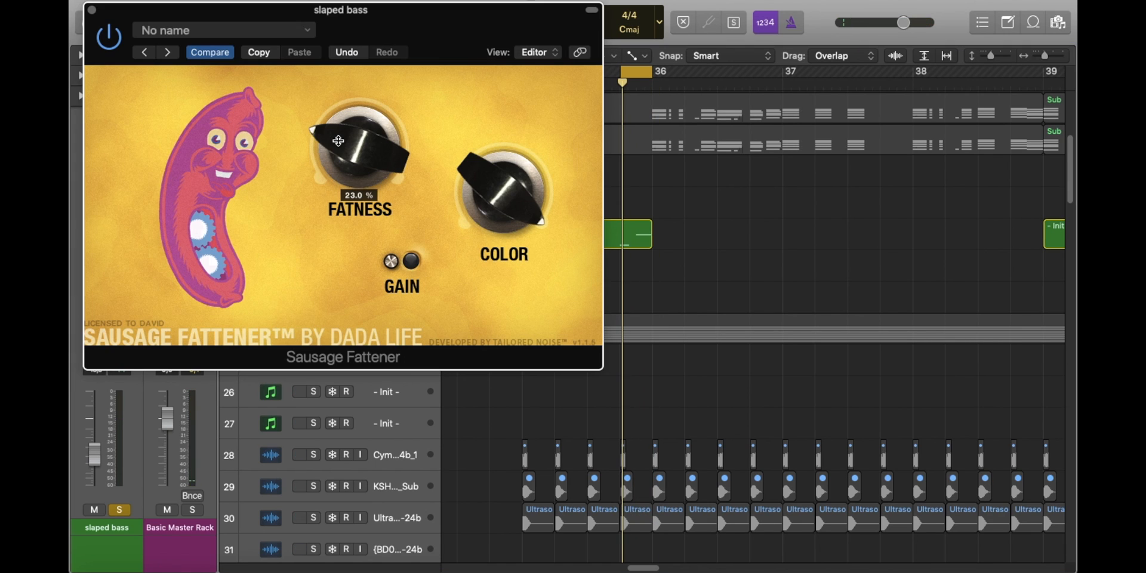
pyautogui.click(93, 10)
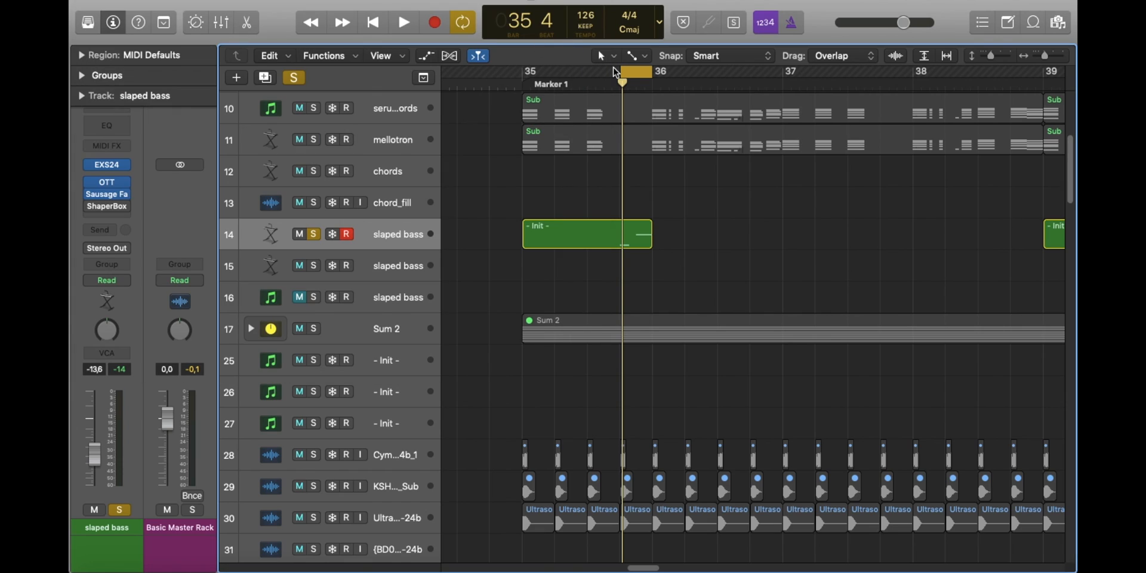
pyautogui.click(598, 87)
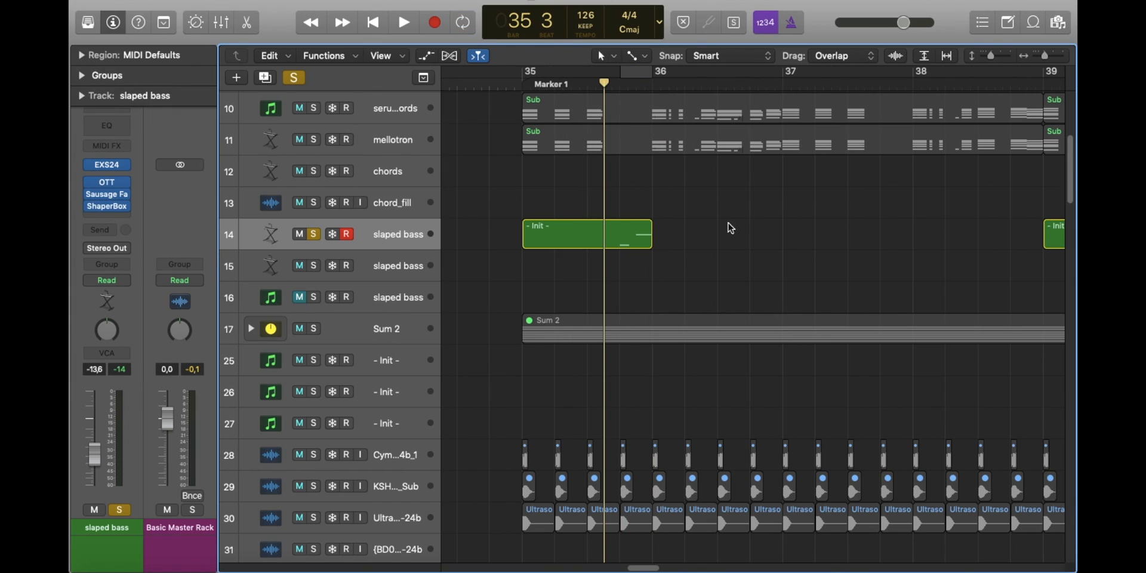
# Step: Play the full mix with solo off from around bar 35 beat 3
pyautogui.press('space')
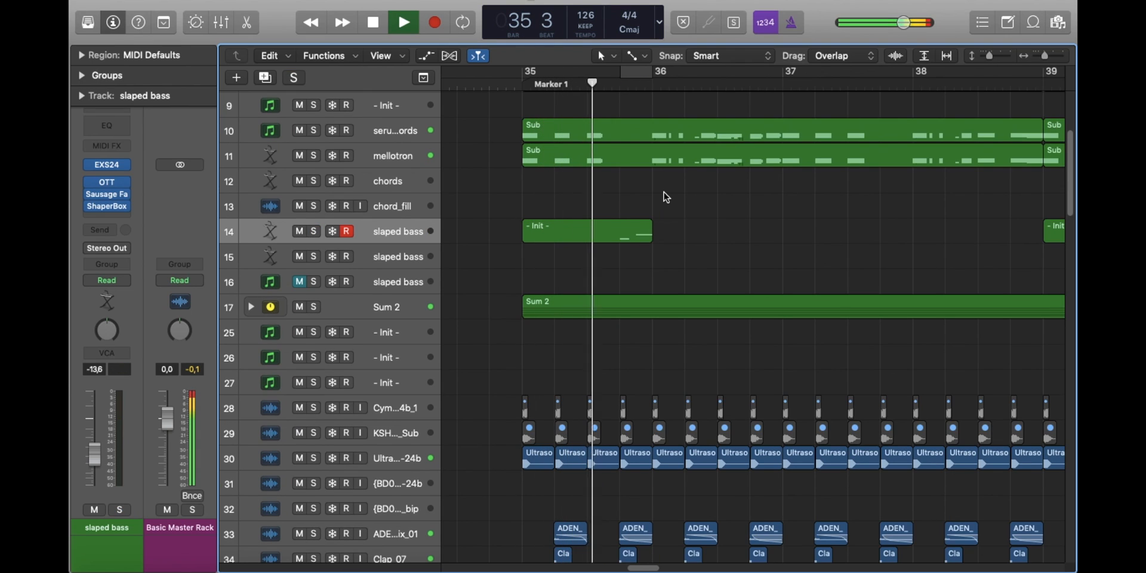
pyautogui.press('space')
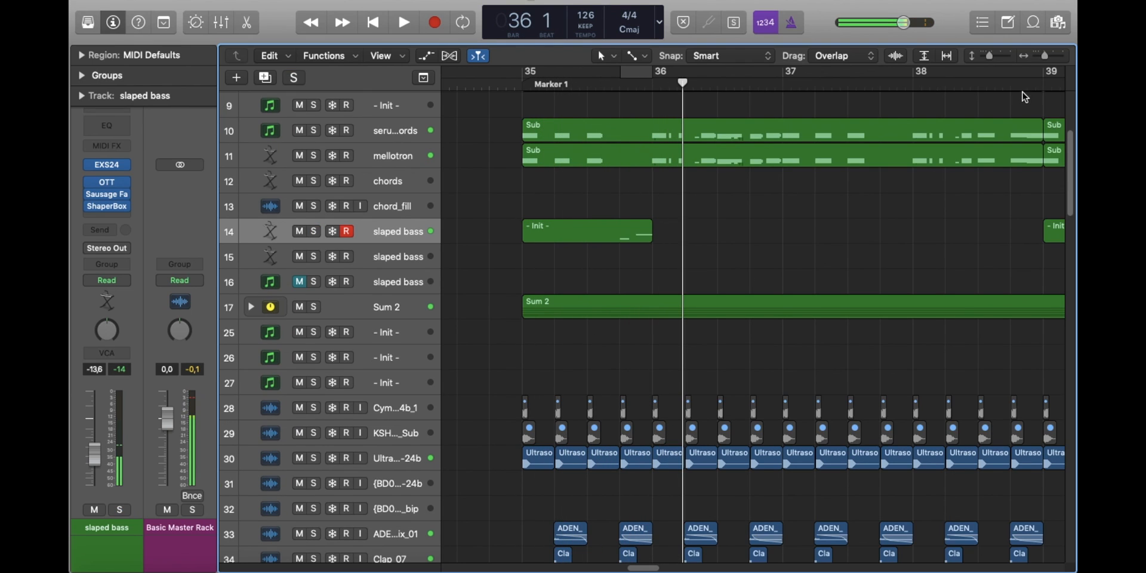
# Step: Solo the chord_fill track and audition its region from bar 42
pyautogui.moveTo(1043, 59); pyautogui.dragTo(1039, 59)
pyautogui.hscroll(5, 889, 189)
pyautogui.scroll(6, 889, 189)
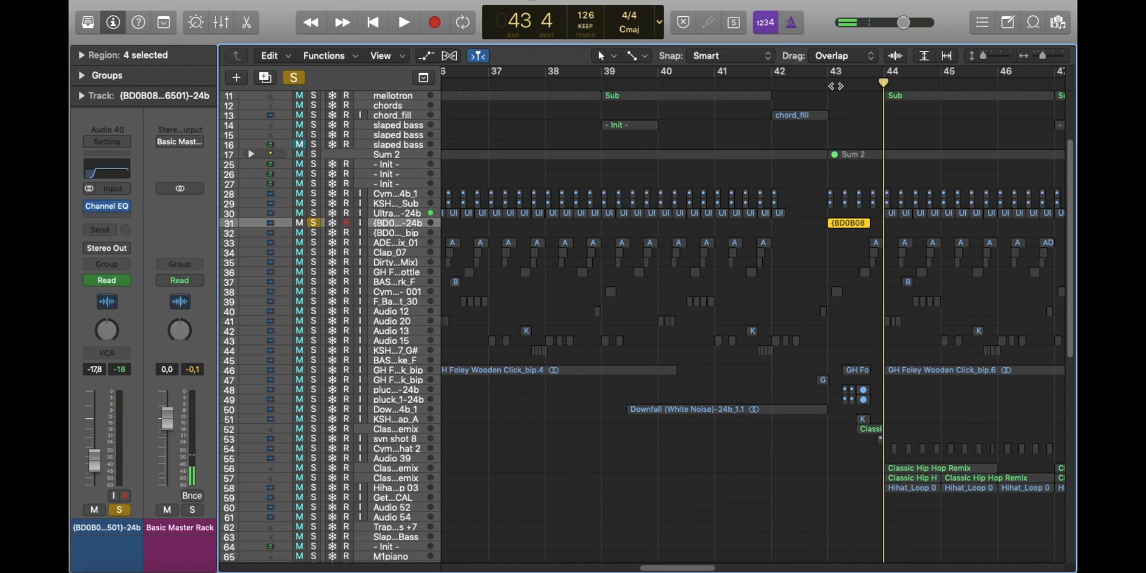
pyautogui.press(',')
pyautogui.press(',')
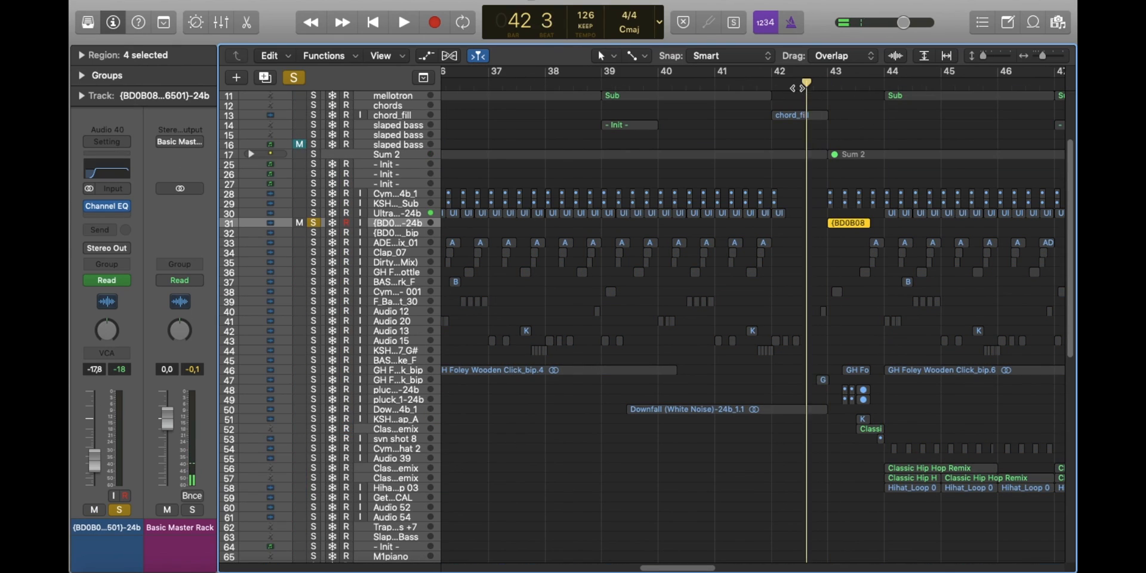
pyautogui.click(800, 115)
pyautogui.scroll(4, 811, 167)
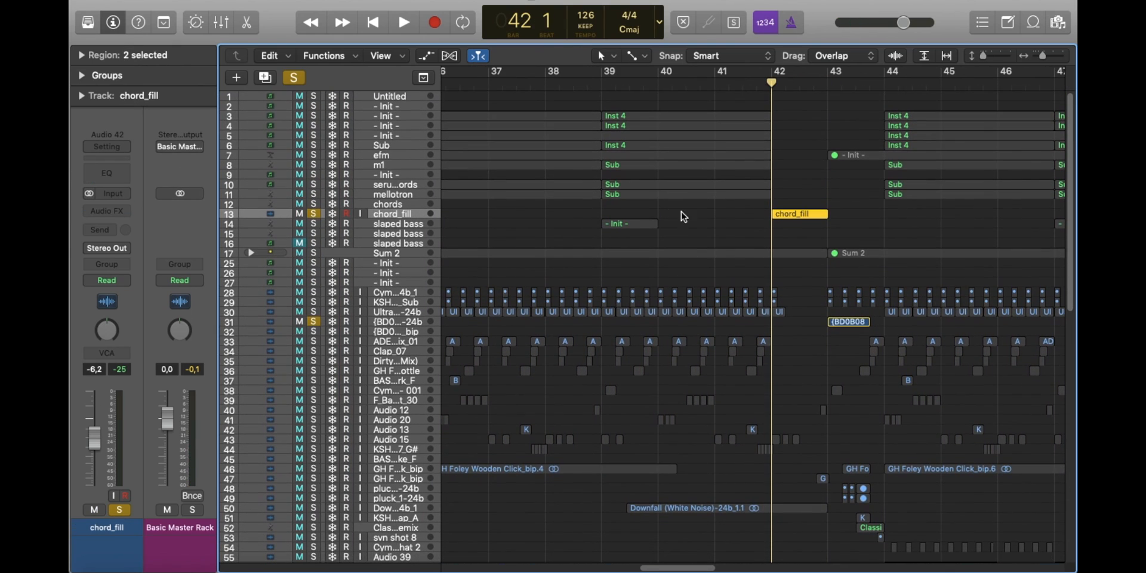
pyautogui.press('space')
pyautogui.moveTo(984, 56); pyautogui.dragTo(991, 56)
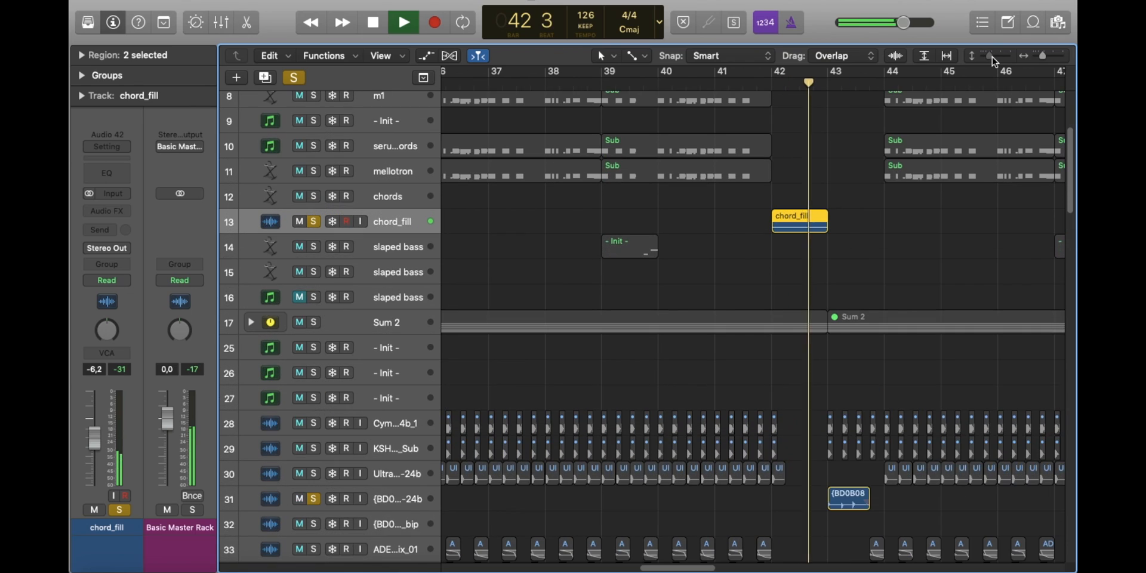
pyautogui.click(939, 239)
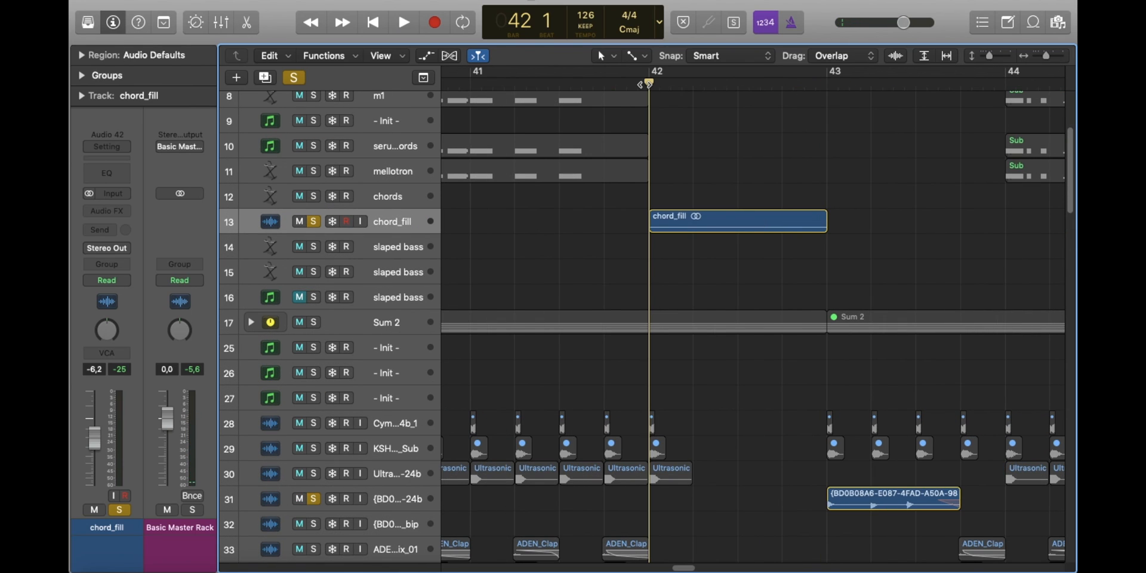
pyautogui.press('space')
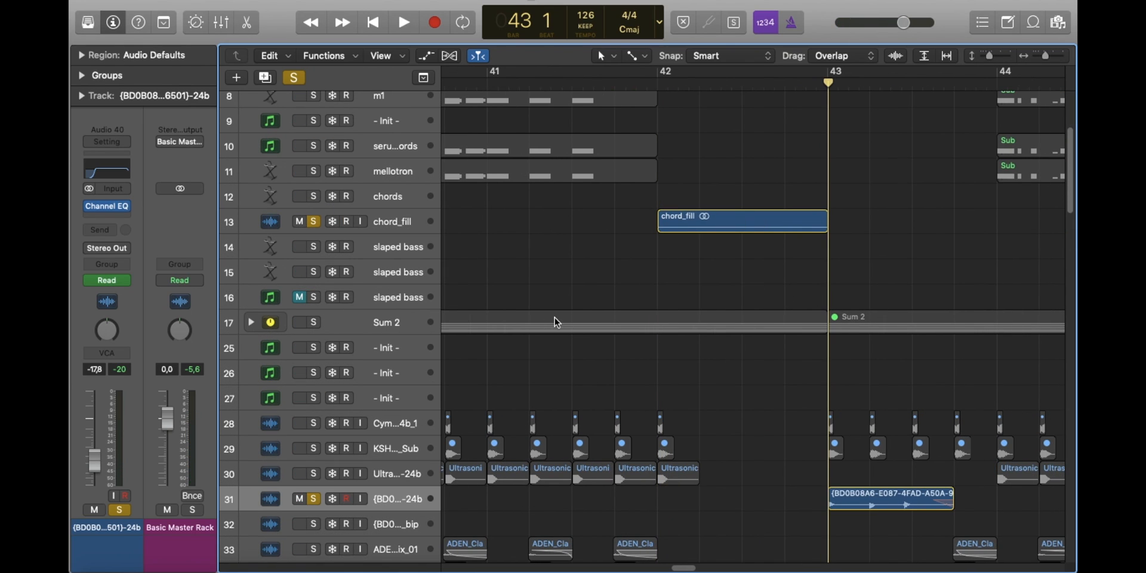
# Step: Play the transition into bar 43 from bar 42 beat 4
pyautogui.hscroll(5, 814, 428)
pyautogui.scroll(-2, 699, 232)
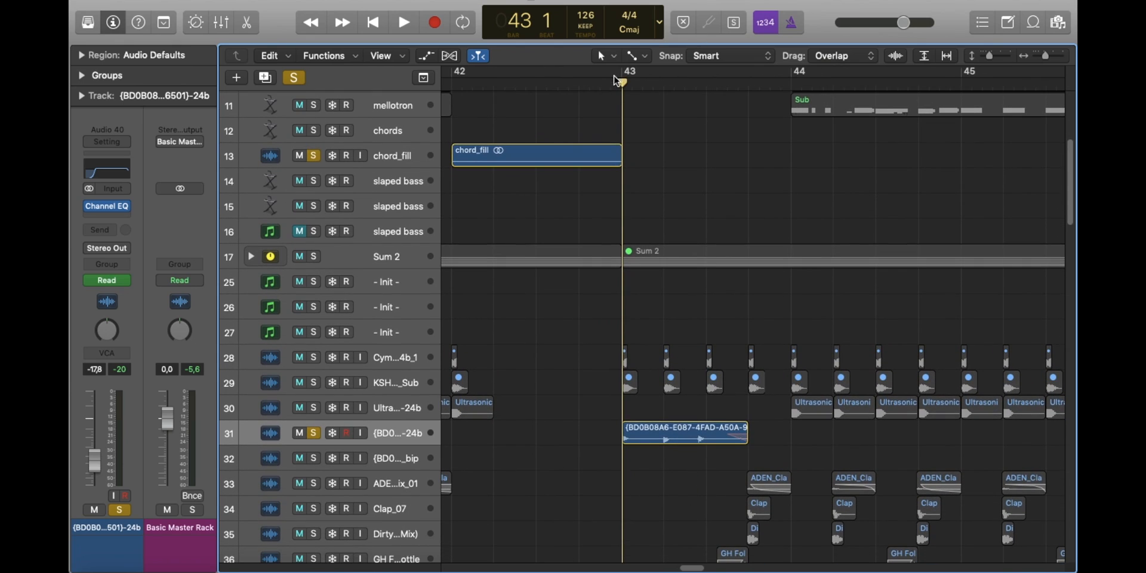
pyautogui.moveTo(617, 81); pyautogui.dragTo(580, 82)
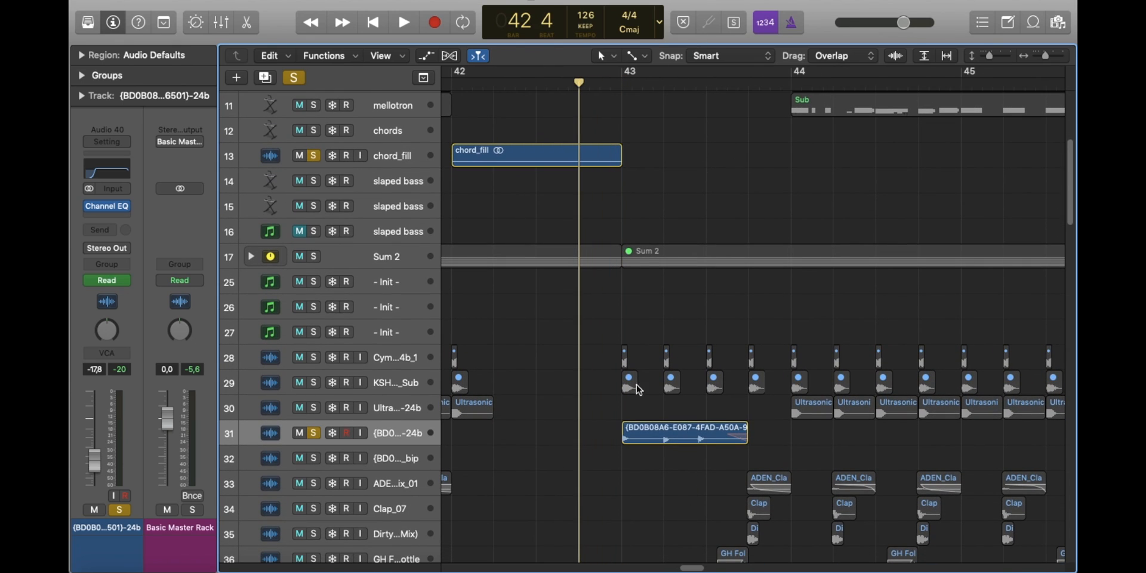
pyautogui.press('space')
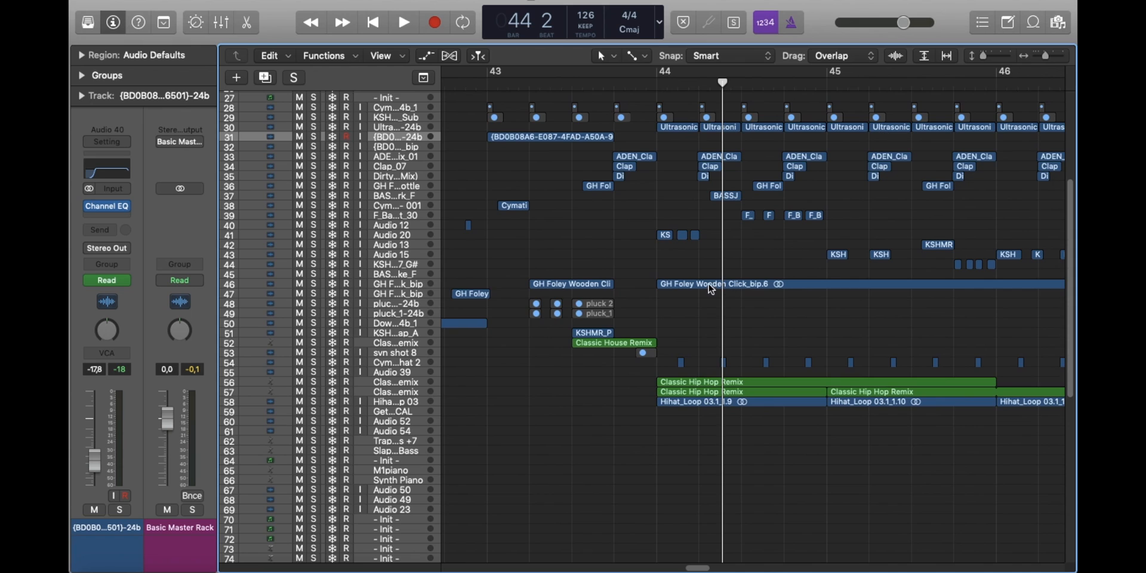
# Step: Solo the Cymatics closed Hihat 2 track and audition it from just before bar 44
pyautogui.moveTo(1043, 56)
pyautogui.mouseDown()
pyautogui.moveTo(1029, 55)
pyautogui.moveTo(1045, 58)
pyautogui.mouseUp()
pyautogui.click(379, 364)
pyautogui.press('s')
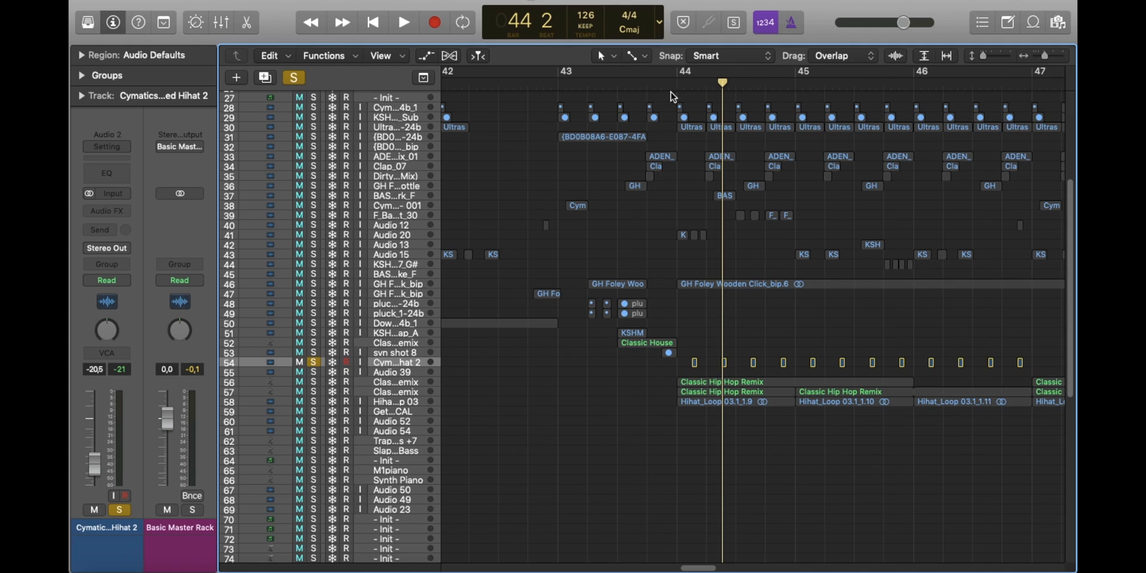
pyautogui.click(670, 89)
pyautogui.press('space')
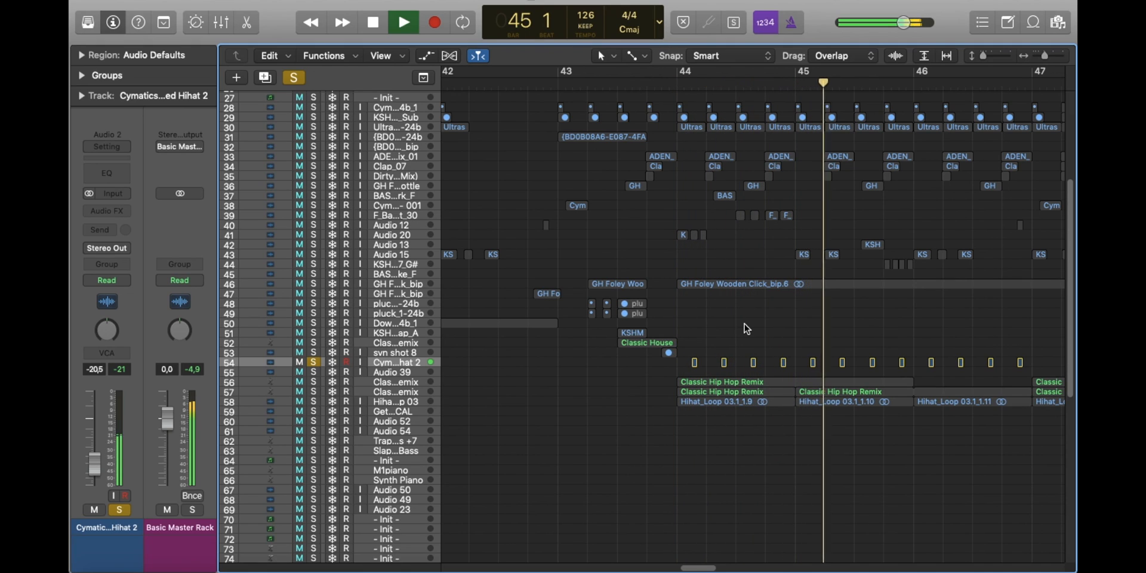
pyautogui.press('space')
# Step: Switch the solo from the closed hi-hat to the Classic Hip Hop Remix track 56 and audition it around bar 44
pyautogui.press('s')
pyautogui.click(425, 386)
pyautogui.press('s')
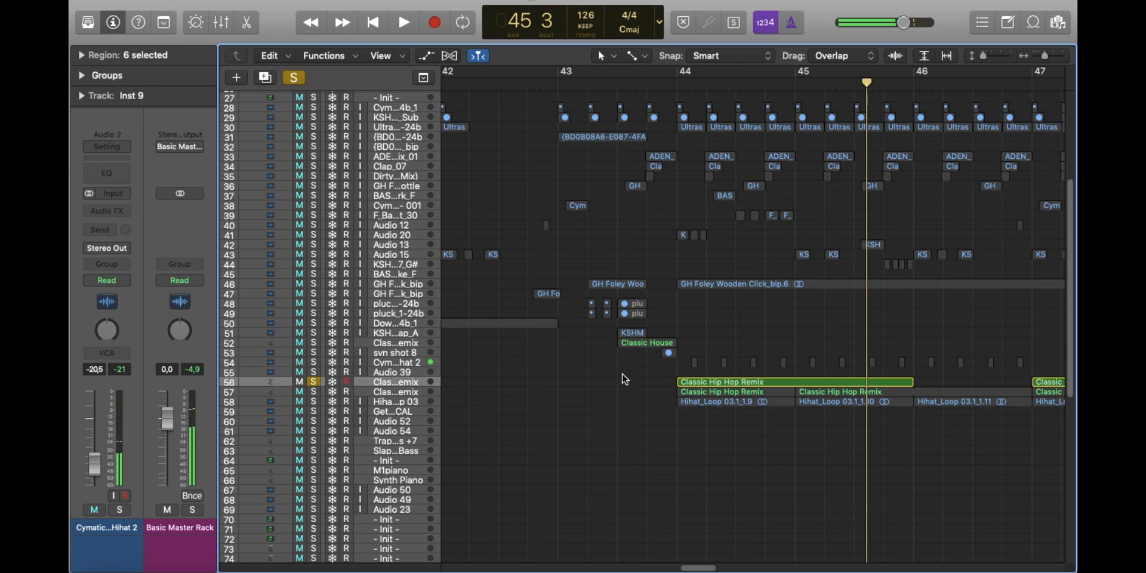
pyautogui.hotkey('shift', 'space')
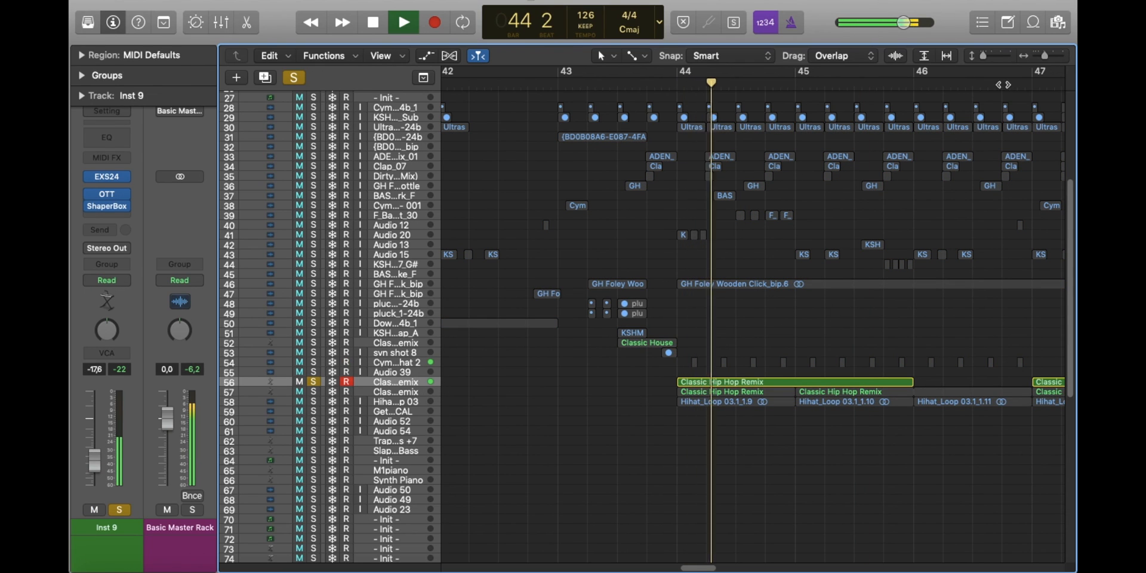
pyautogui.press('space')
# Step: Also solo tracks 8 to 11, from m1 to mellotron, audition them from bar 44 and return the playhead there
pyautogui.press('z')
pyautogui.scroll(20, 819, 200)
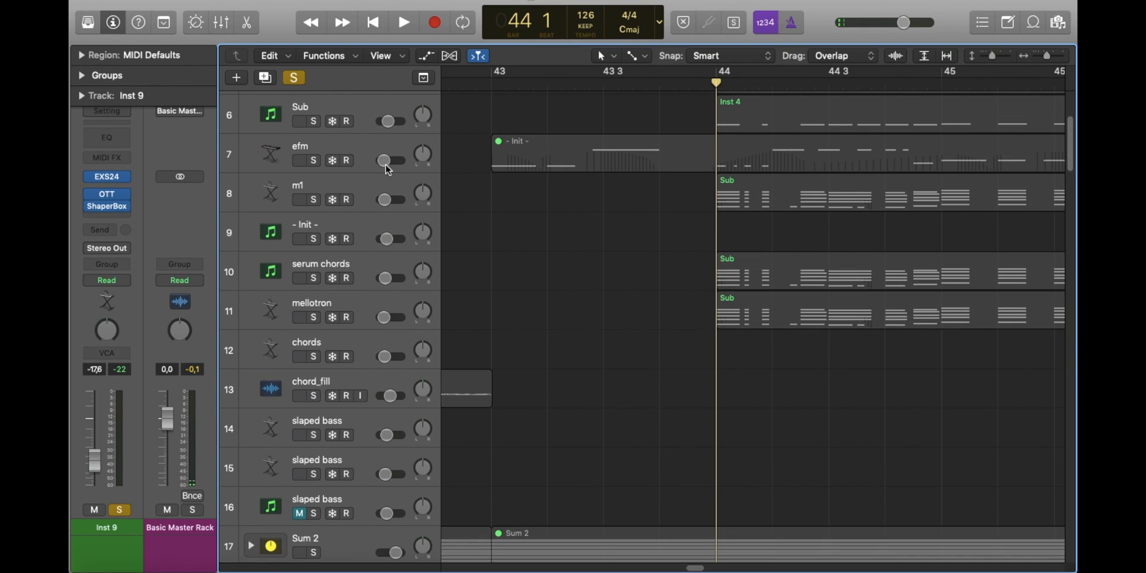
pyautogui.moveTo(313, 199); pyautogui.dragTo(313, 317)
pyautogui.press('space')
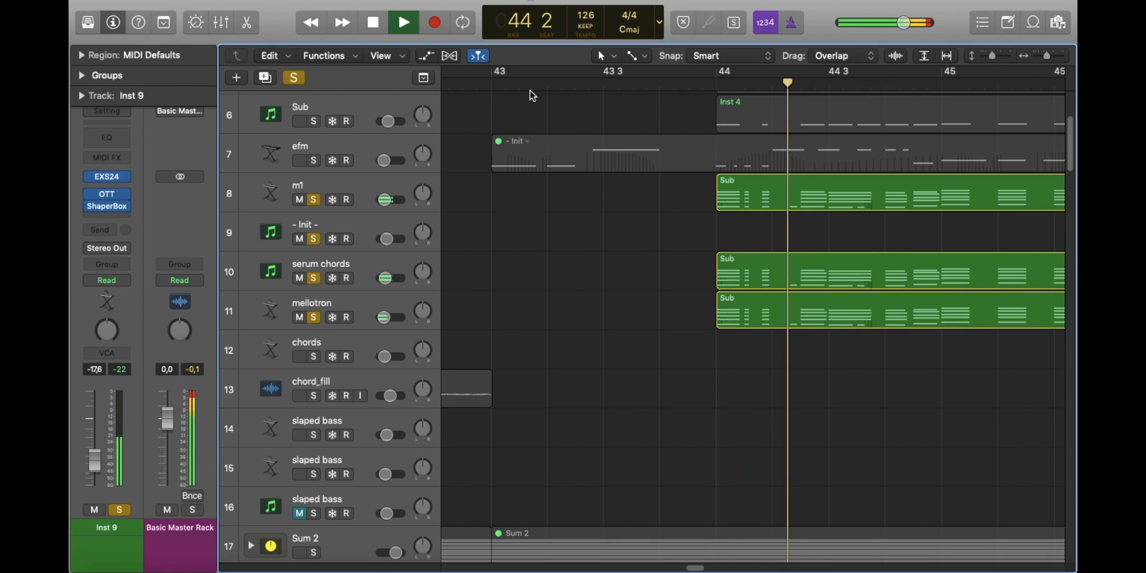
pyautogui.press('space')
pyautogui.click(715, 83)
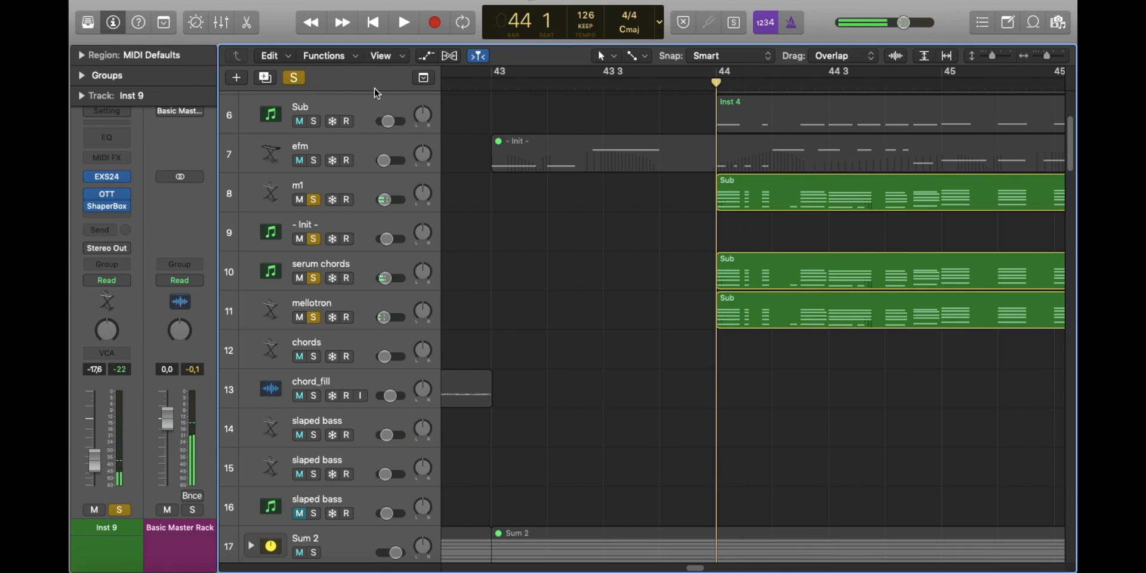
# Step: Clear all solos and play the full mix from bar 44
pyautogui.click(295, 79)
pyautogui.press('space')
pyautogui.press('space')
pyautogui.press('super+Left')
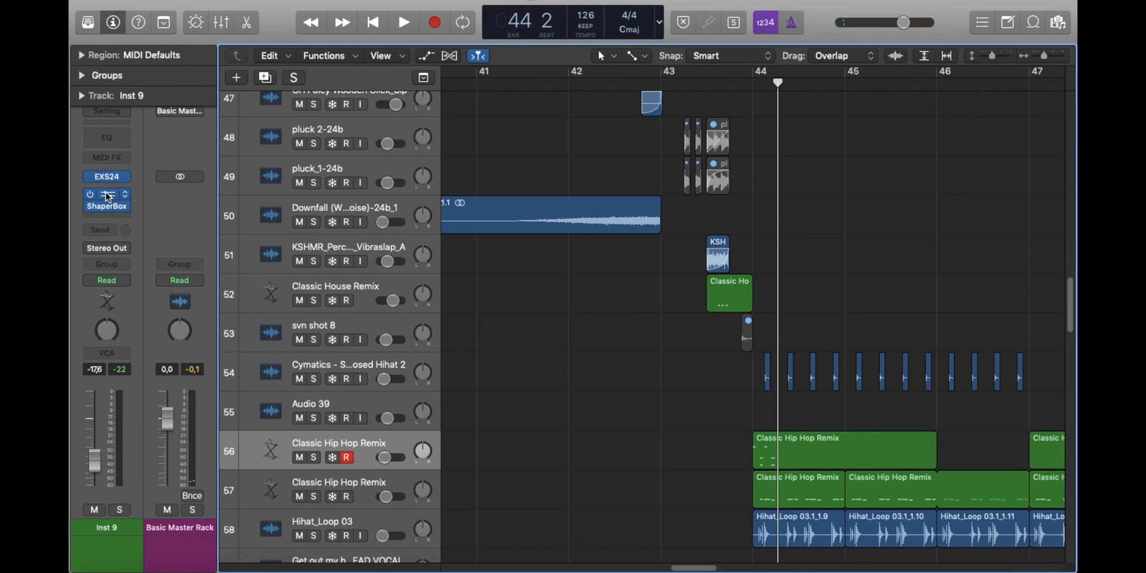
# Step: View the OTT settings on the Classic Hip Hop Remix track 56
pyautogui.scroll(-1, 949, 283)
pyautogui.scroll(-5, 948, 282)
pyautogui.click(272, 240)
pyautogui.click(103, 196)
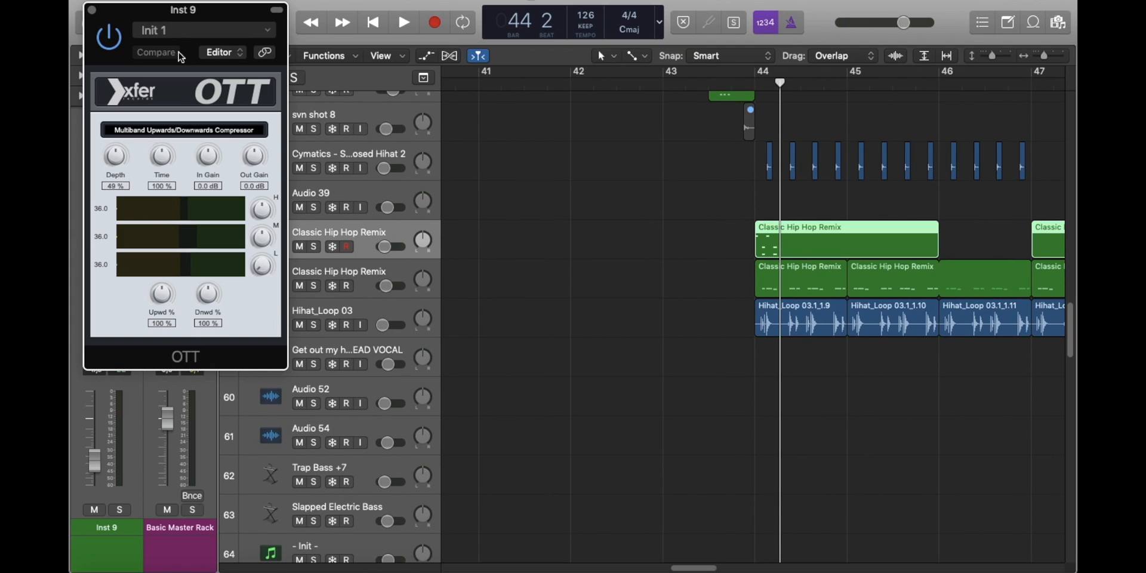
# Step: Audition the soloed Classic Hip Hop Remix track 57 from bar 44
pyautogui.moveTo(744, 83); pyautogui.dragTo(754, 82)
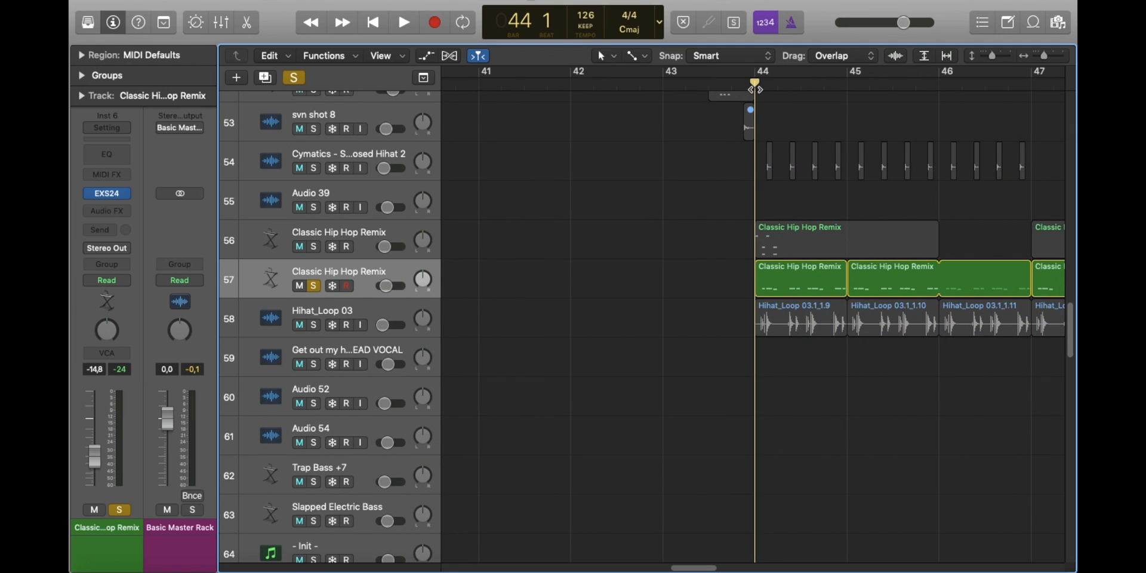
pyautogui.press('space')
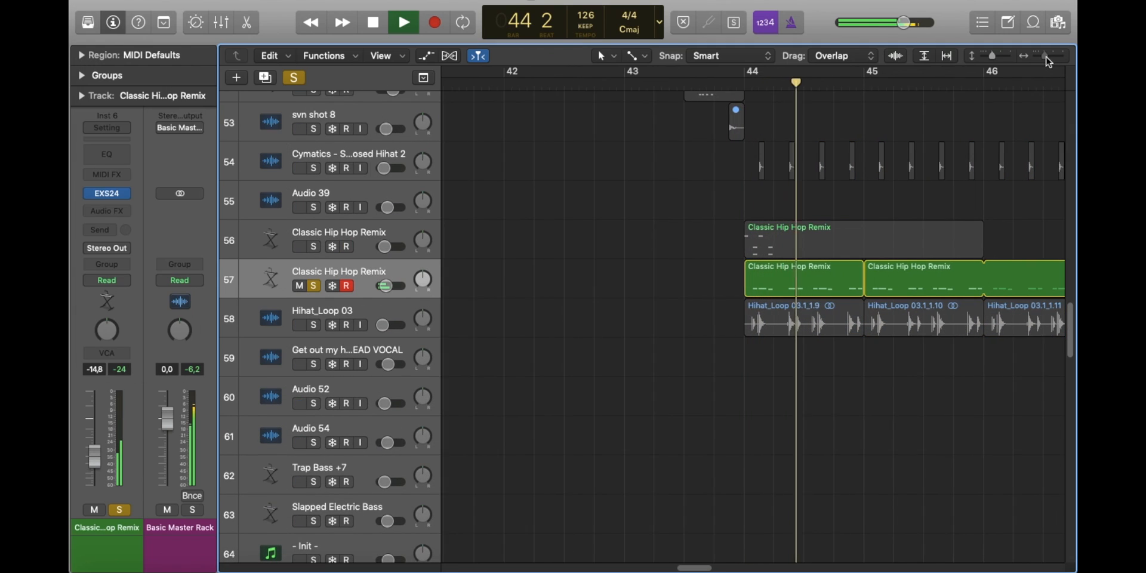
pyautogui.press('space')
pyautogui.press('super+Right')
pyautogui.scroll(1, 911, 165)
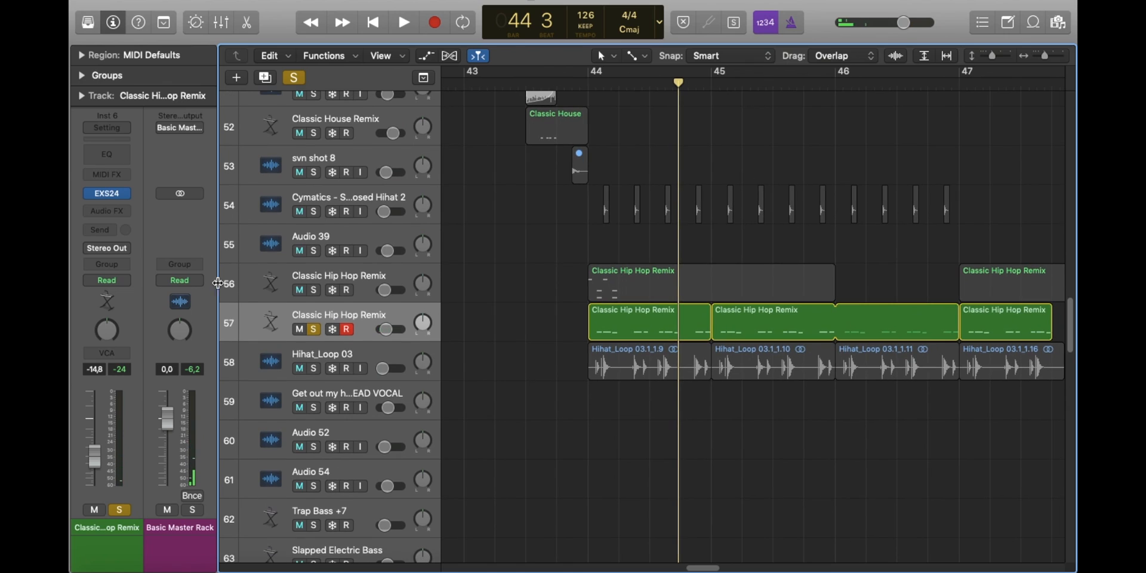
# Step: View the instrument choices in the EXS24 of the Classic Hip Hop Remix track 57
pyautogui.click(108, 193)
pyautogui.click(582, 85)
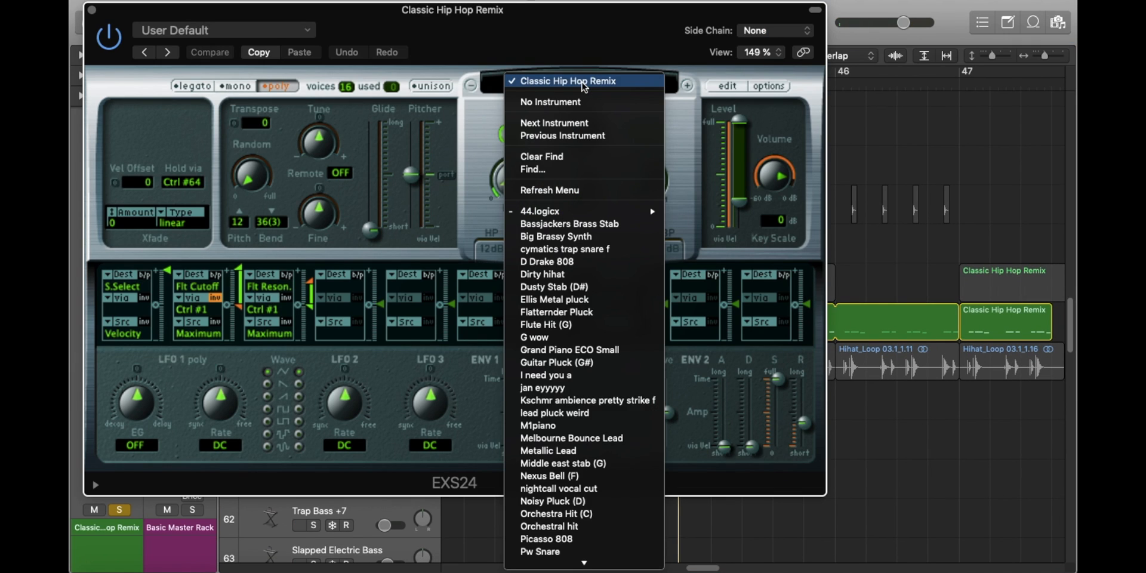
pyautogui.moveTo(582, 549)
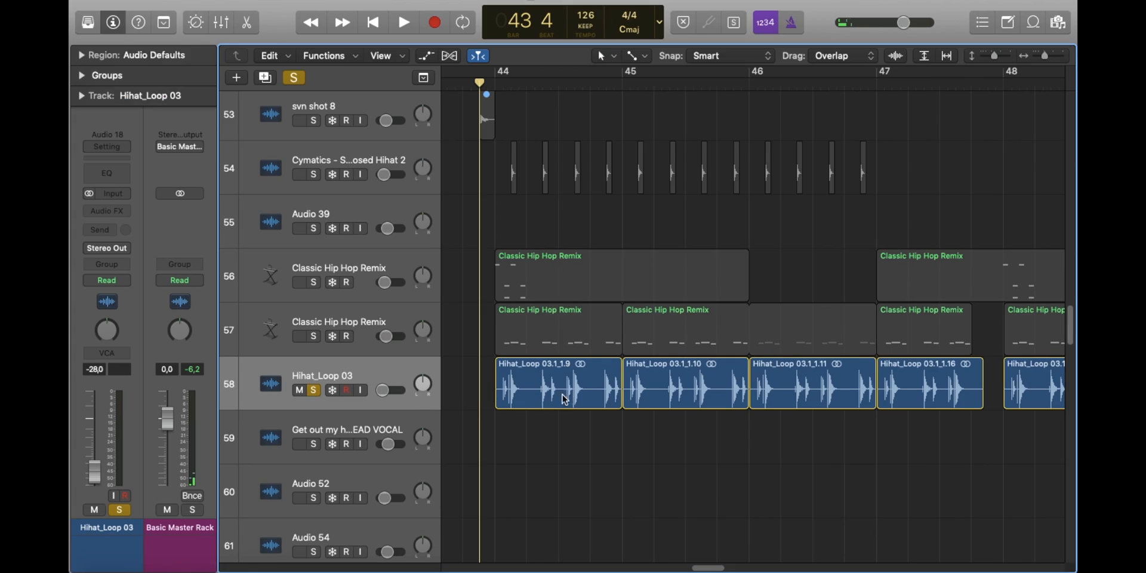
# Step: Audition the soloed Hihat_Loop 03 from bar 43 beat 4, alone and together with soloed tracks 54 to 57
pyautogui.press('space')
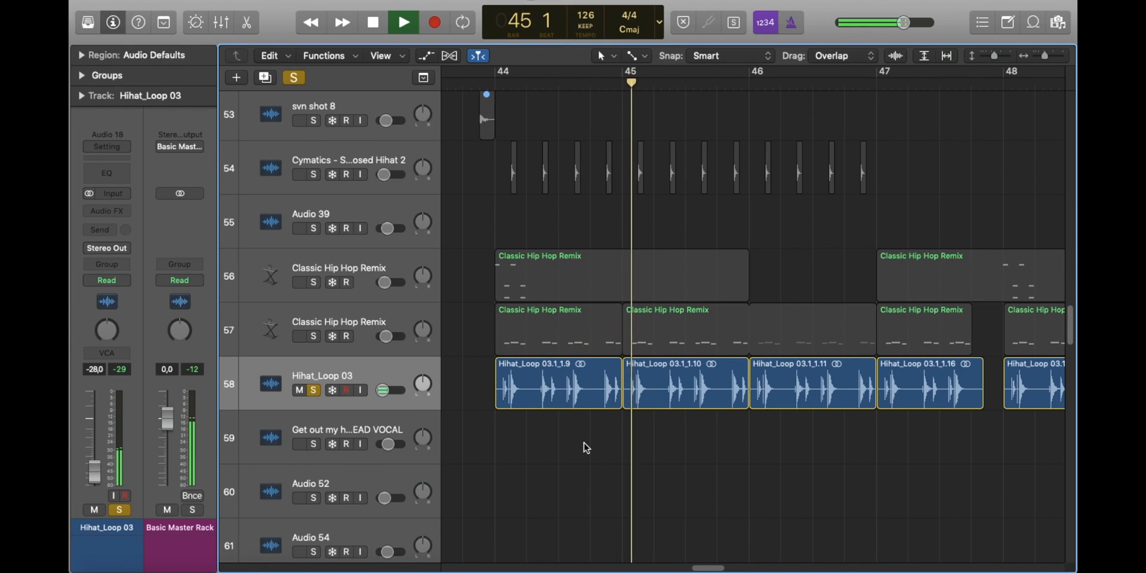
pyautogui.press('space')
pyautogui.moveTo(313, 335); pyautogui.dragTo(319, 176)
pyautogui.press('space')
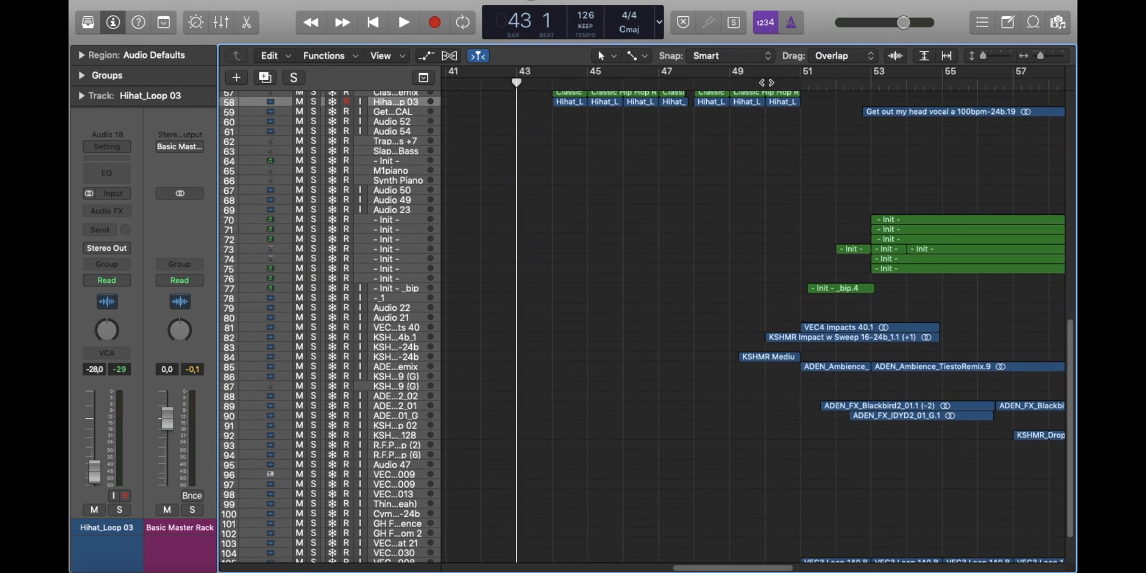
# Step: Solo effects tracks 80 to 94 and play them from bar 49, adding the VEC3 Loop track 105 to the solo
pyautogui.click(727, 85)
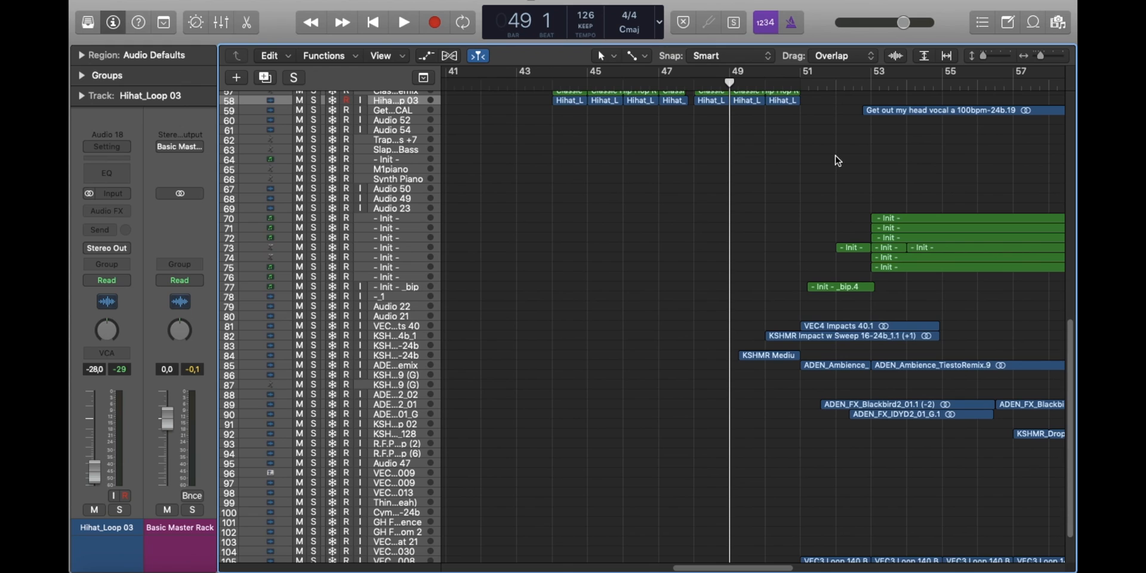
pyautogui.scroll(3, 835, 160)
pyautogui.moveTo(315, 345); pyautogui.dragTo(316, 470)
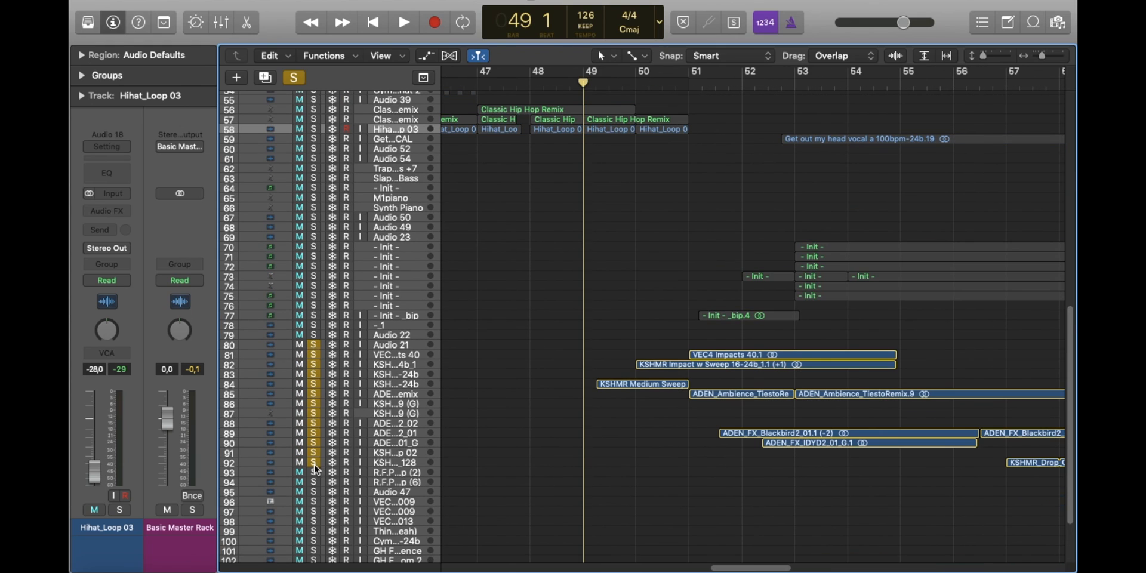
pyautogui.scroll(10, 419, 182)
pyautogui.press('space')
pyautogui.scroll(-15, 767, 300)
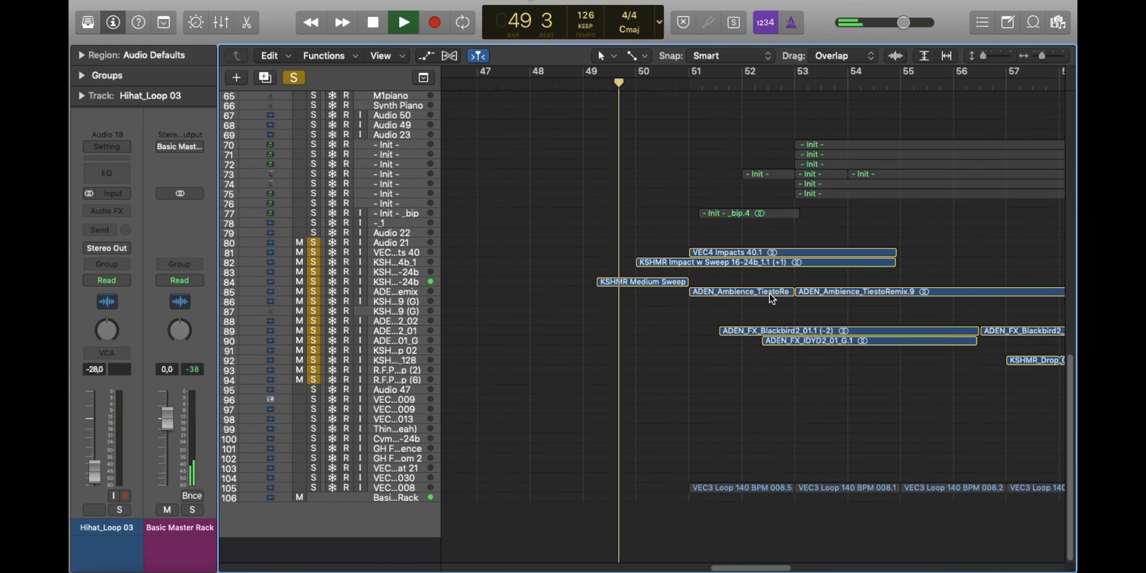
pyautogui.click(313, 512)
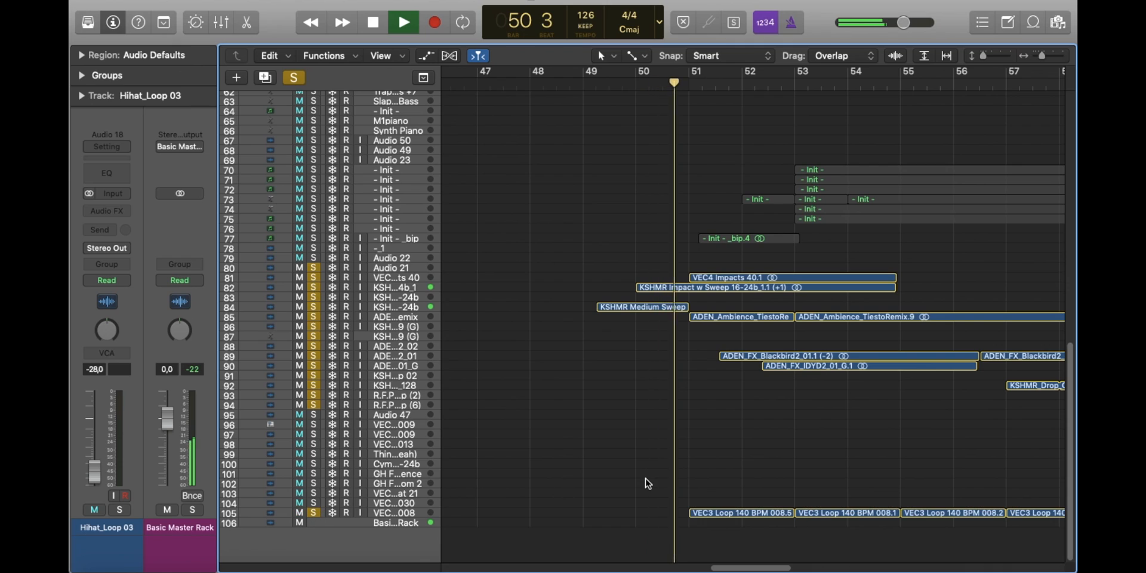
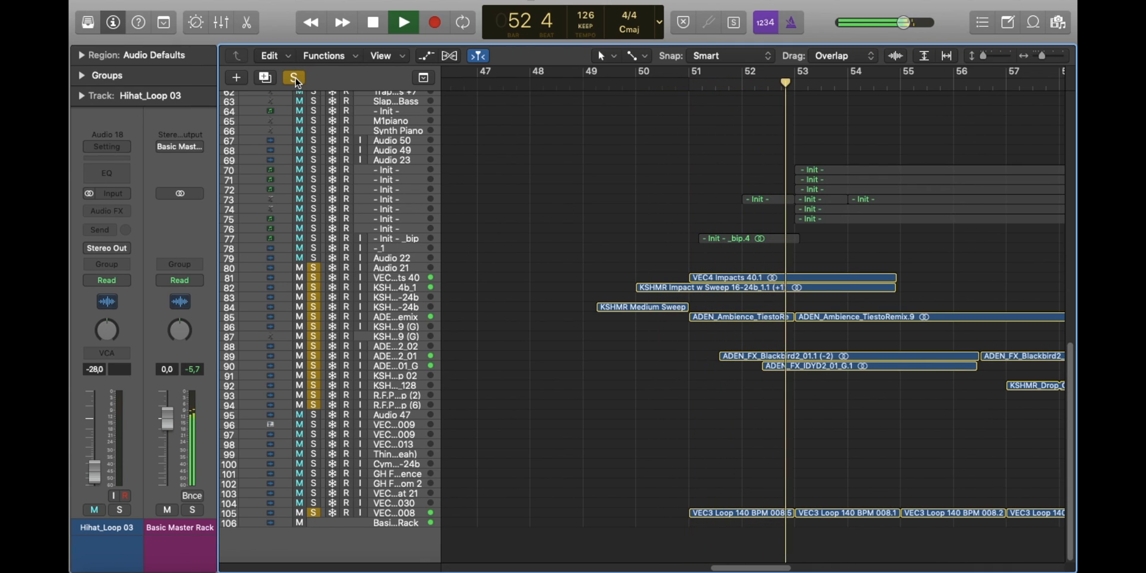
# Step: Stop playback, clear all solos and play the full mix from bar 49
pyautogui.press('space')
pyautogui.press('ctrl+alt+super+s')
pyautogui.click(585, 87)
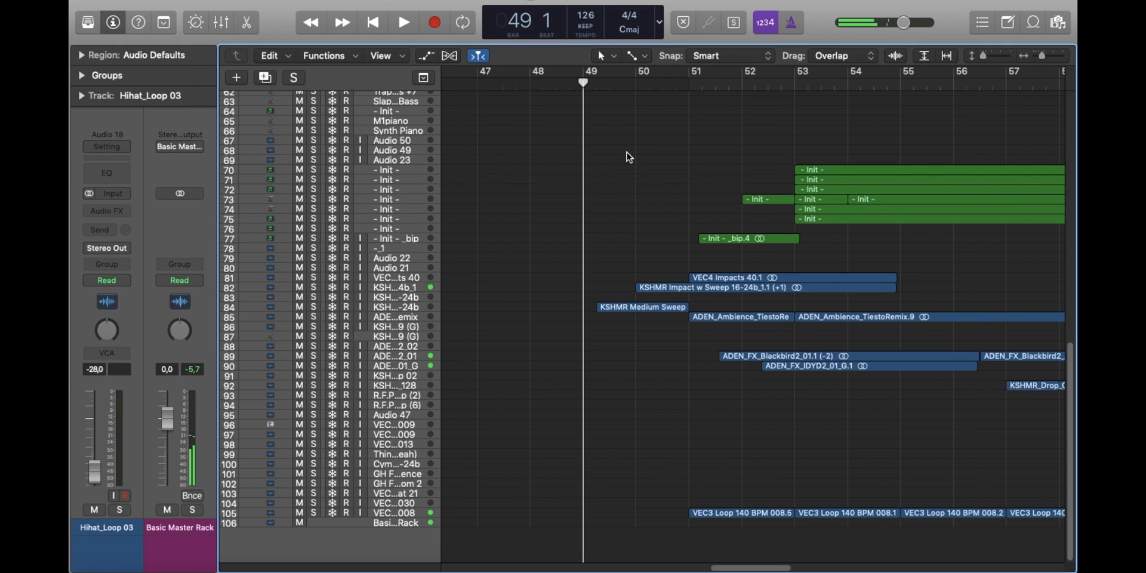
pyautogui.press('space')
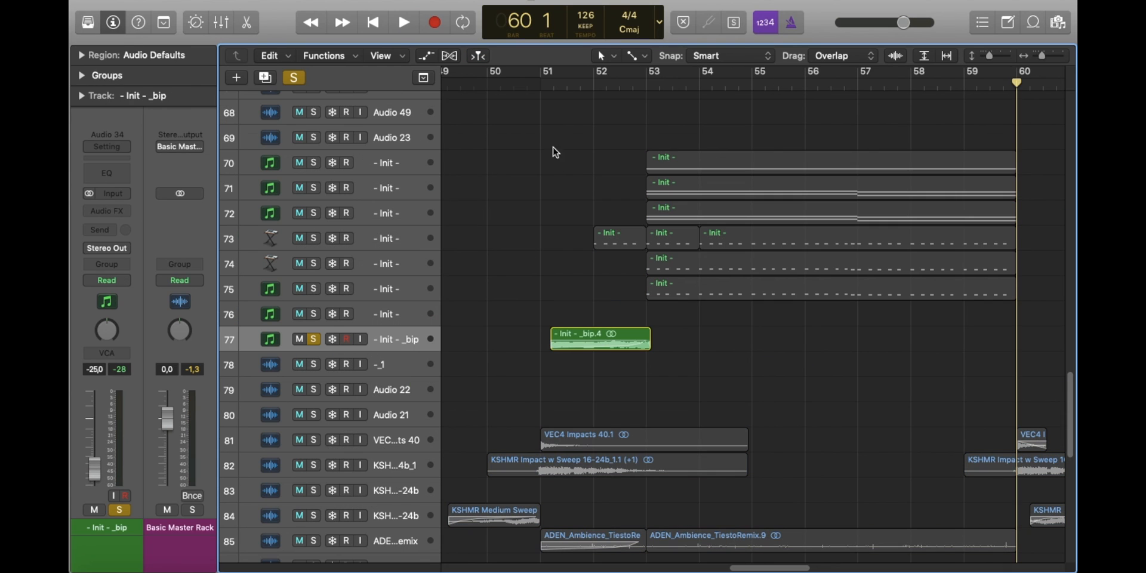
# Step: Audition the soloed - Init - _bip track 77, followed by the soloed Serum track 70 from bar 53
pyautogui.hotkey('shift', 'space')
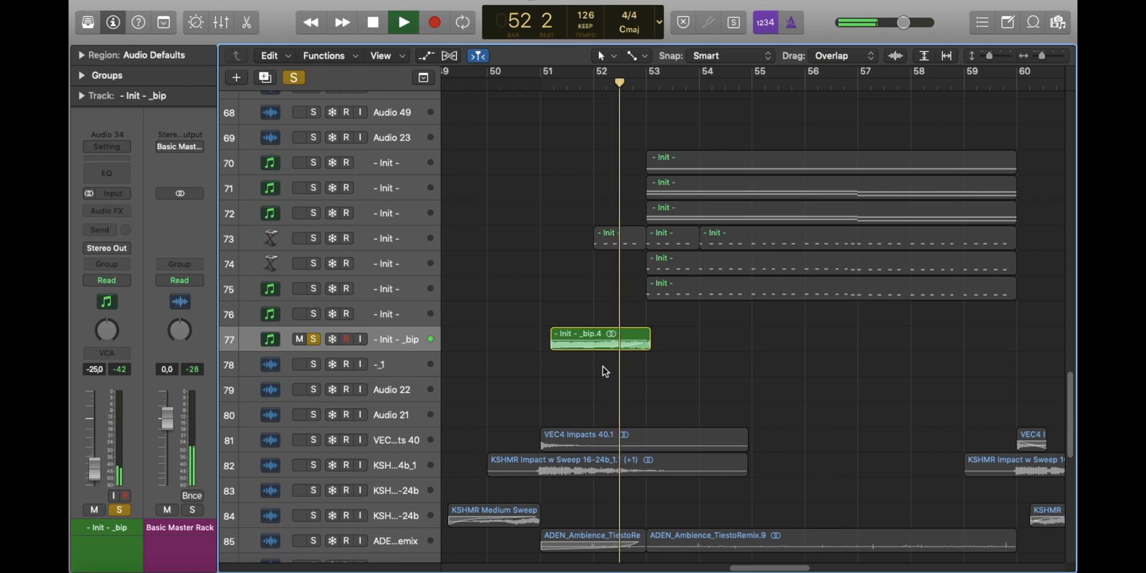
pyautogui.click(654, 162)
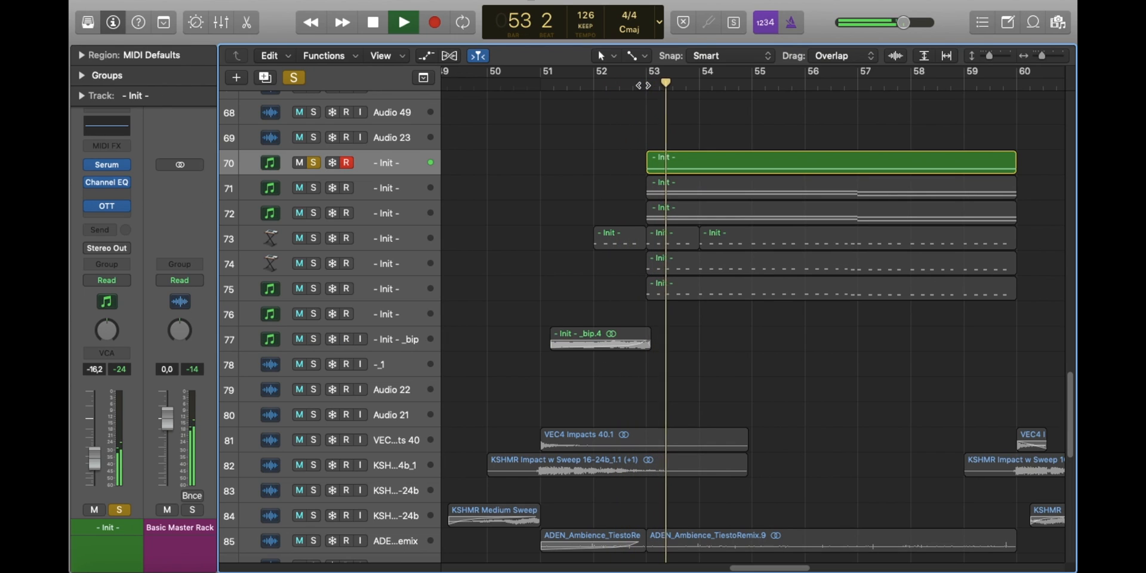
pyautogui.press('space')
# Step: Add the - Init - _bip track 77 to the solo with track 70 and play both from bar 51 beat 2
pyautogui.click(393, 343)
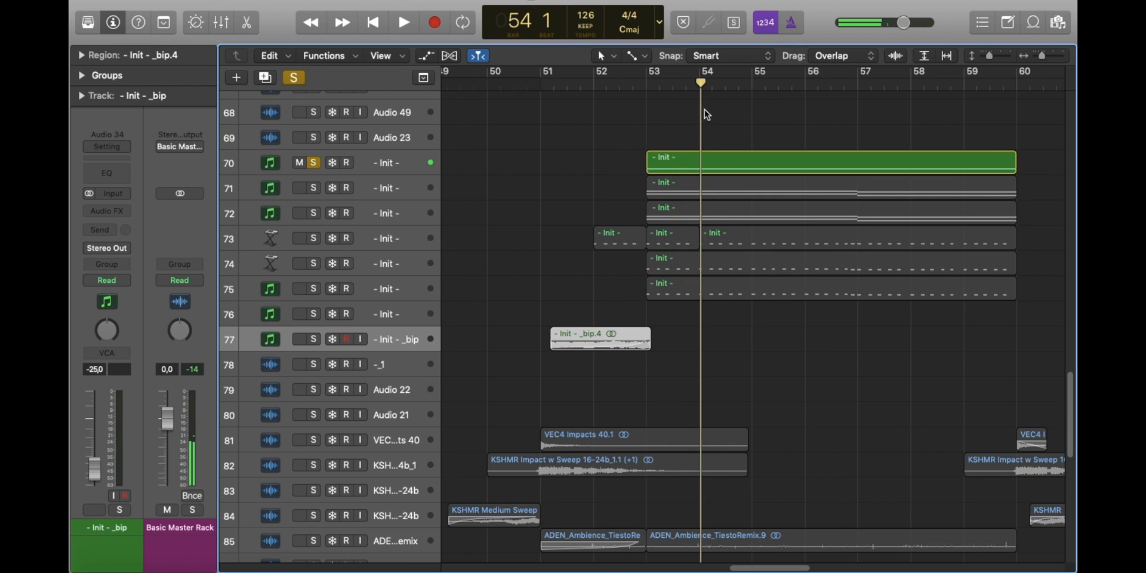
pyautogui.press('s')
pyautogui.click(555, 85)
pyautogui.click(563, 96)
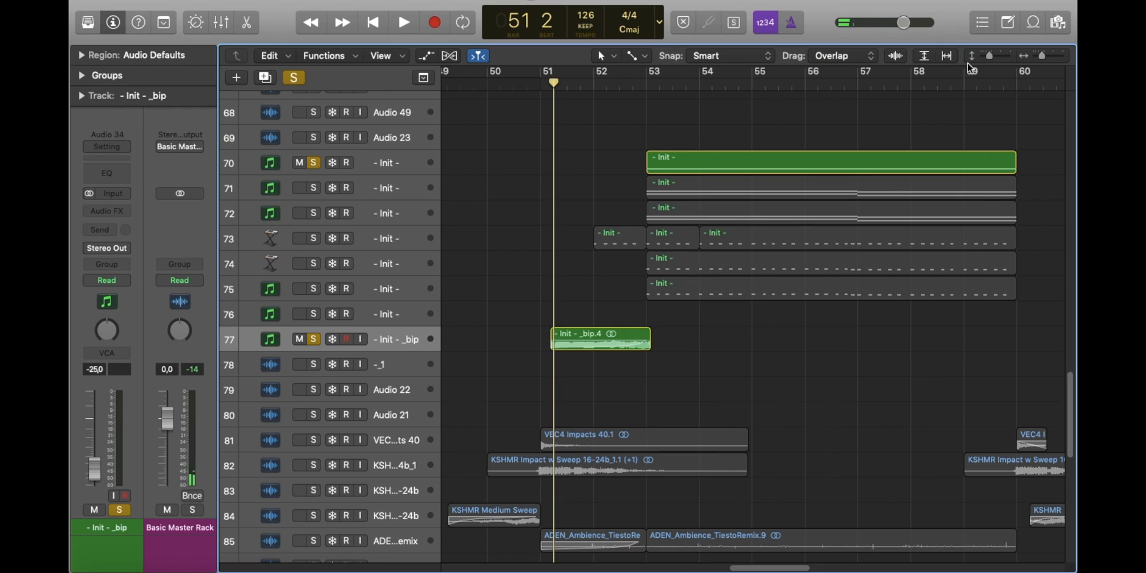
pyautogui.click(996, 56)
pyautogui.click(995, 56)
pyautogui.press('space')
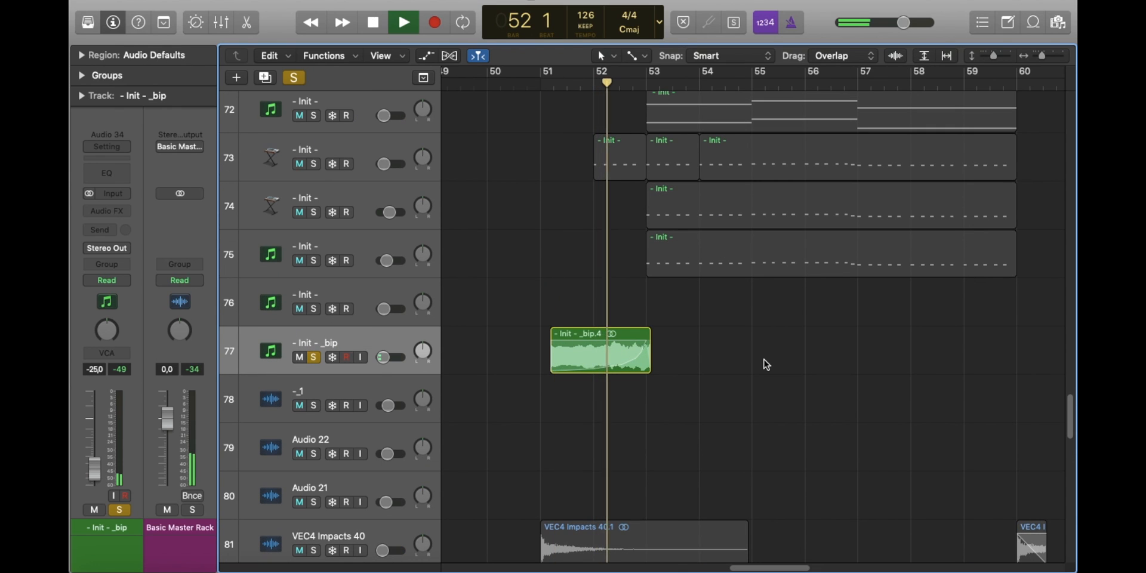
pyautogui.moveTo(1041, 56); pyautogui.dragTo(983, 57)
pyautogui.press('space')
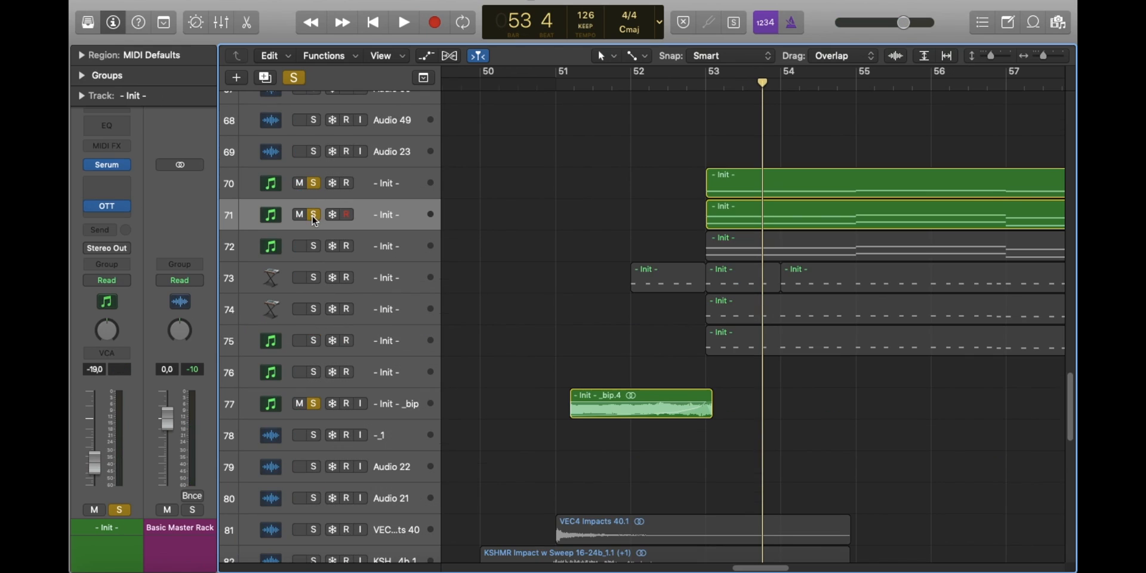
# Step: Unsolo tracks 71 and 77, and examine the oscillator and effects settings of the Serum synth on track 70
pyautogui.click(313, 216)
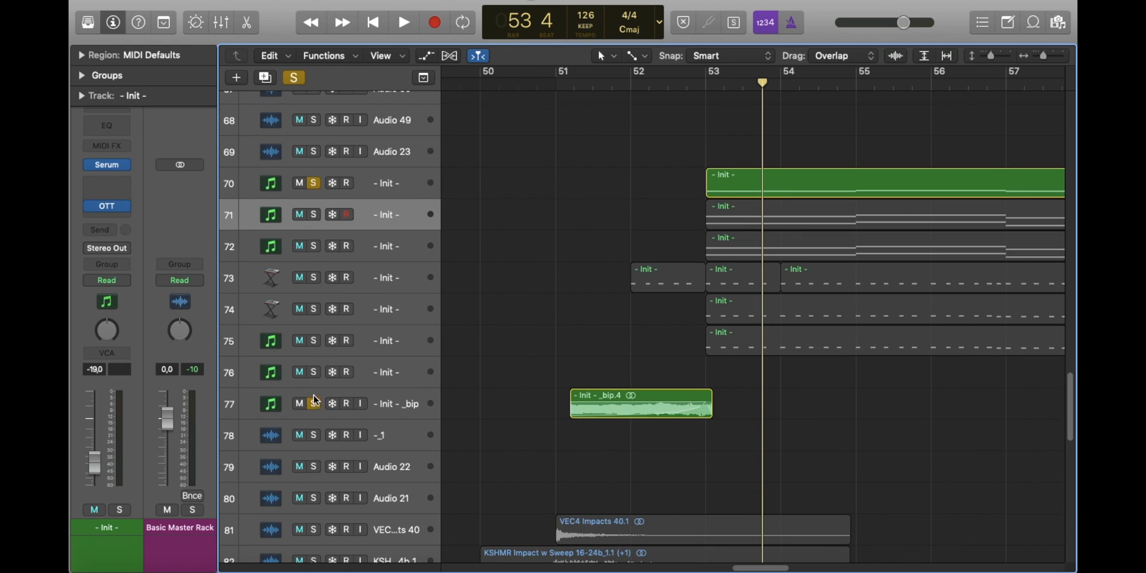
pyautogui.click(313, 403)
pyautogui.click(352, 189)
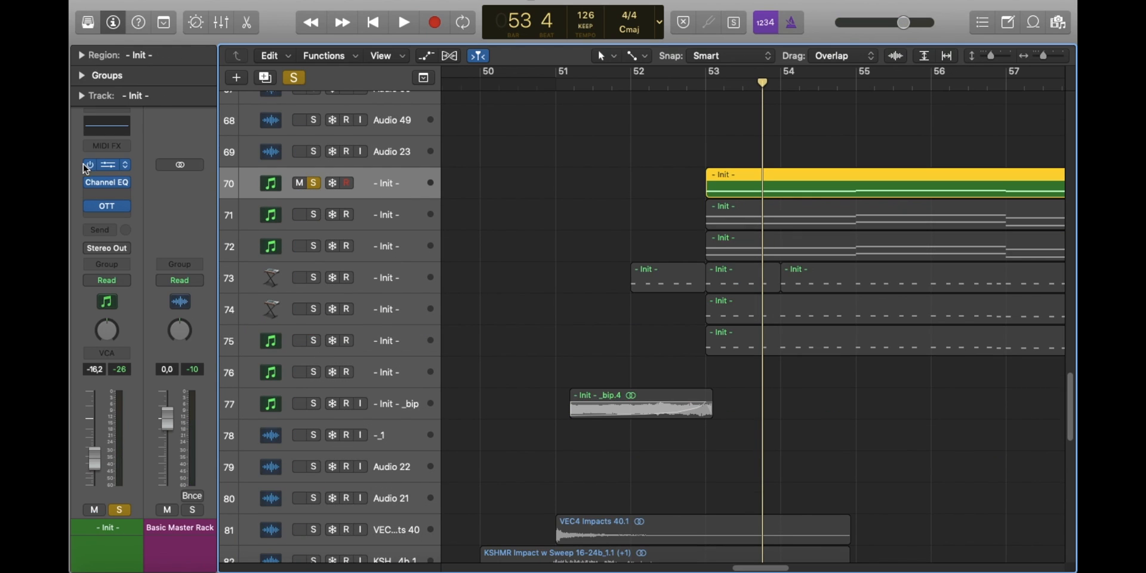
pyautogui.click(113, 169)
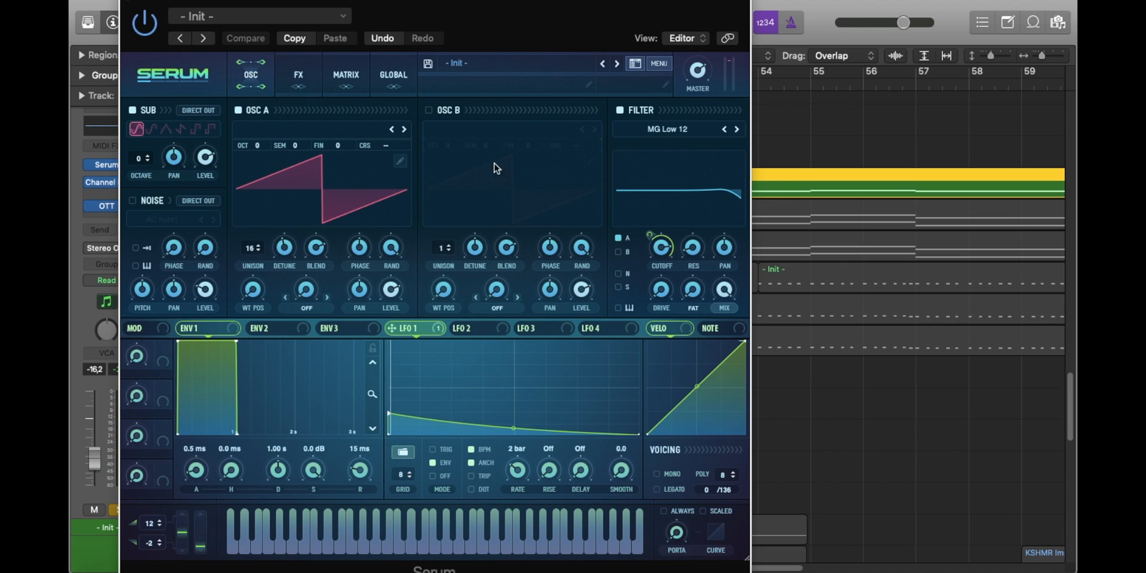
pyautogui.click(298, 76)
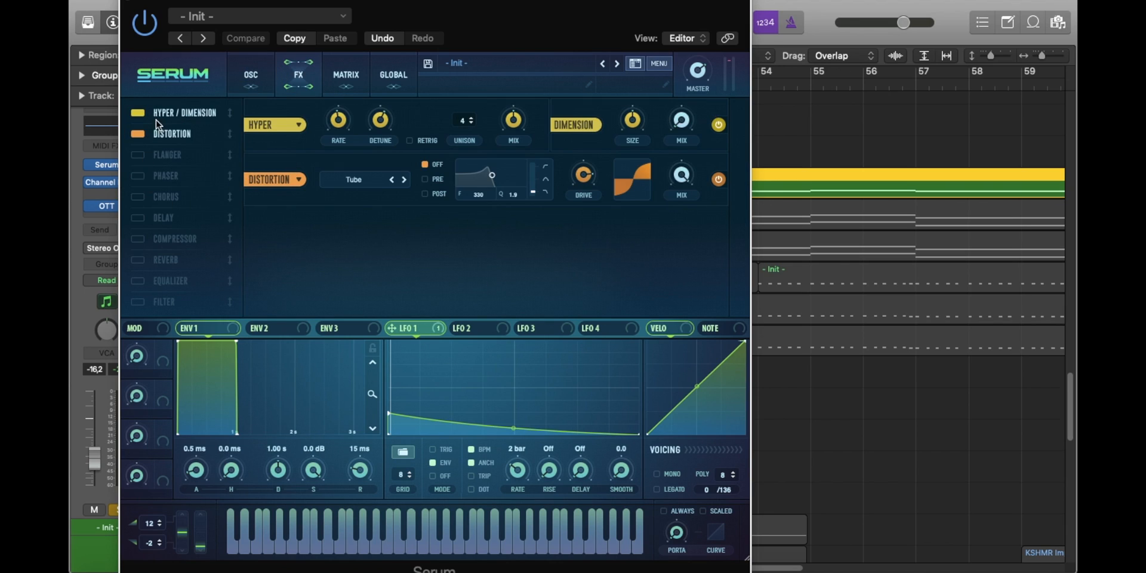
pyautogui.click(120, 169)
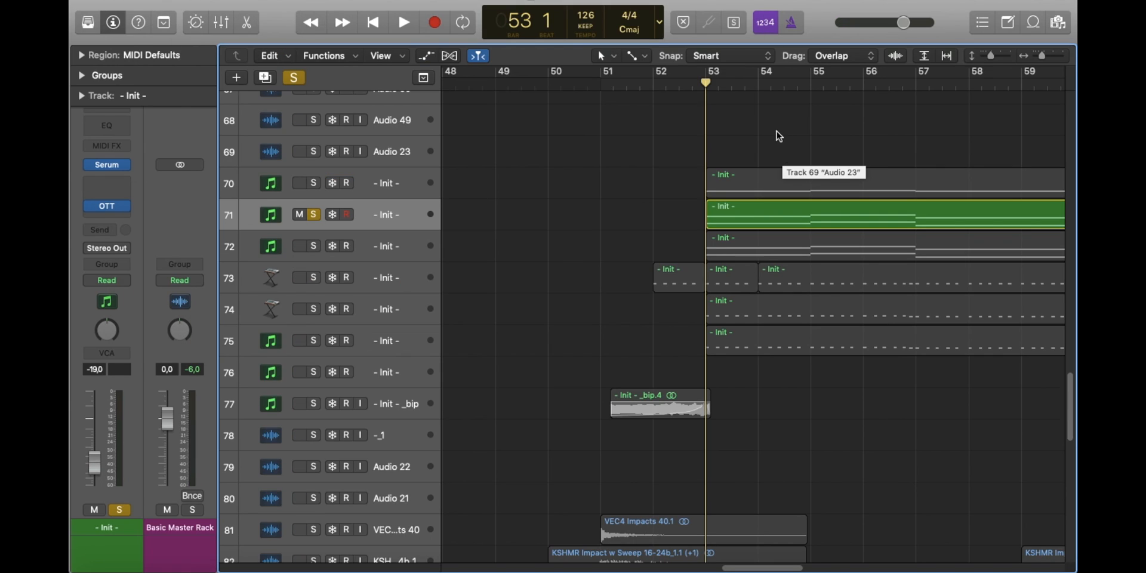
# Step: Play the soloed track 71 from bar 53 and view the oscillator settings of its Serum synth
pyautogui.press('space')
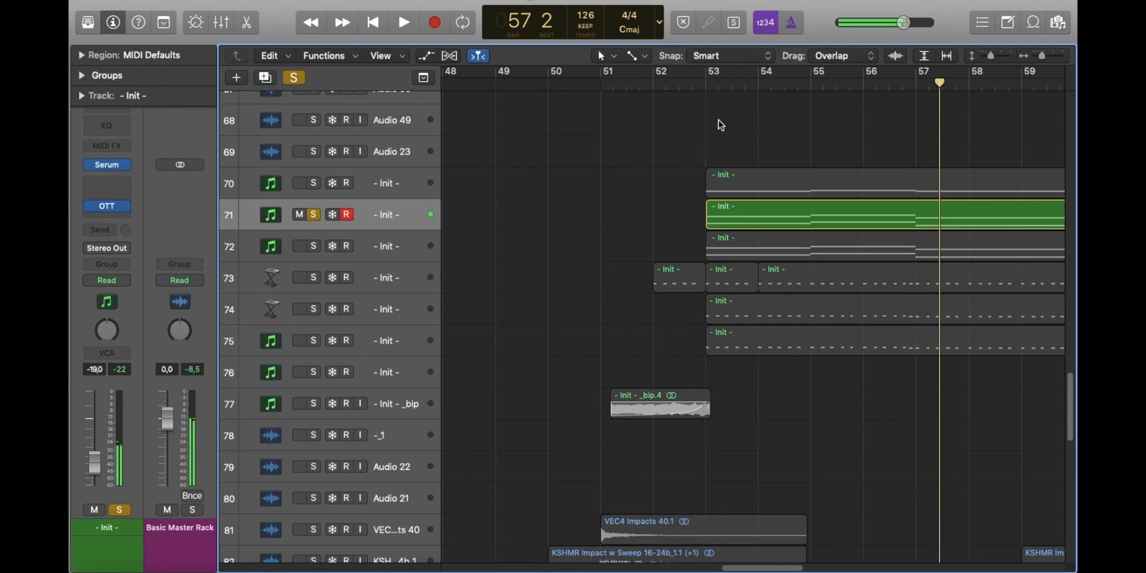
pyautogui.press('s')
pyautogui.click(108, 168)
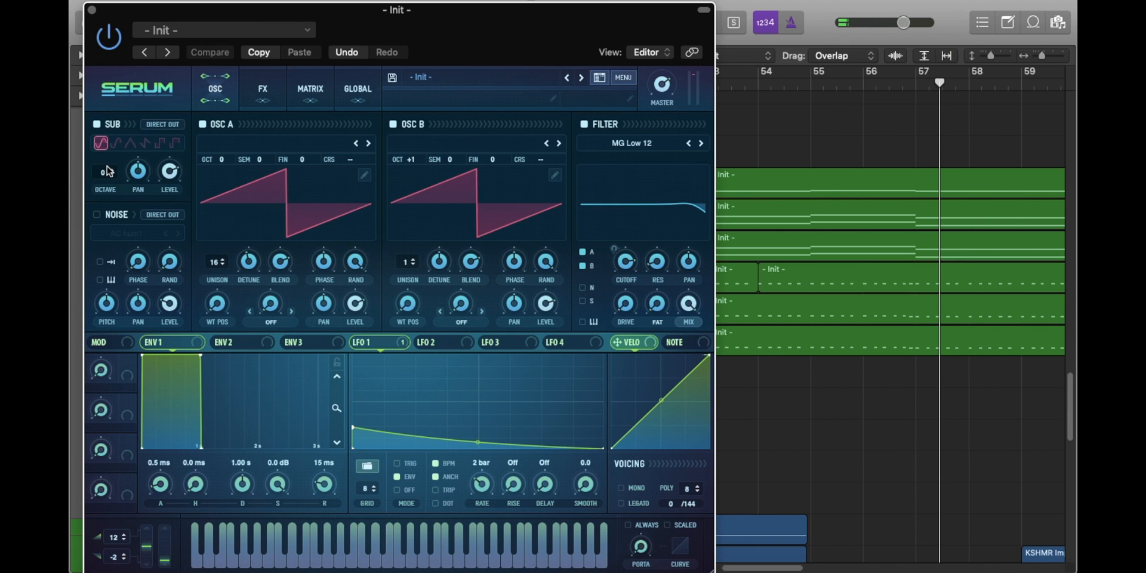
pyautogui.moveTo(575, 43); pyautogui.dragTo(594, 29)
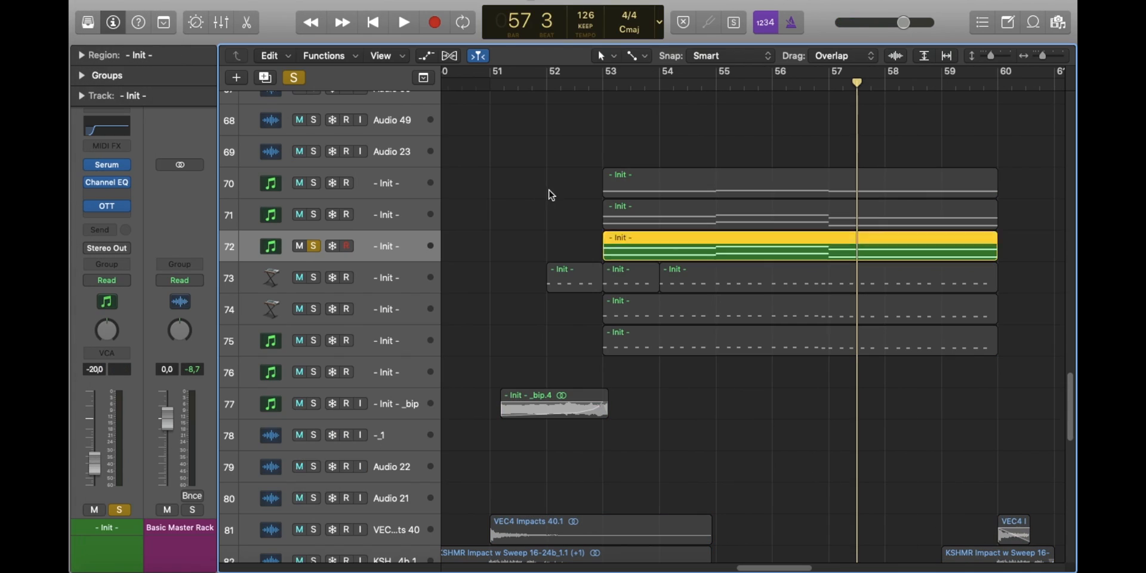
# Step: Play the soloed track 72 from bar 53 and view its Serum synth
pyautogui.click(681, 123)
pyautogui.press('Return')
pyautogui.press('space')
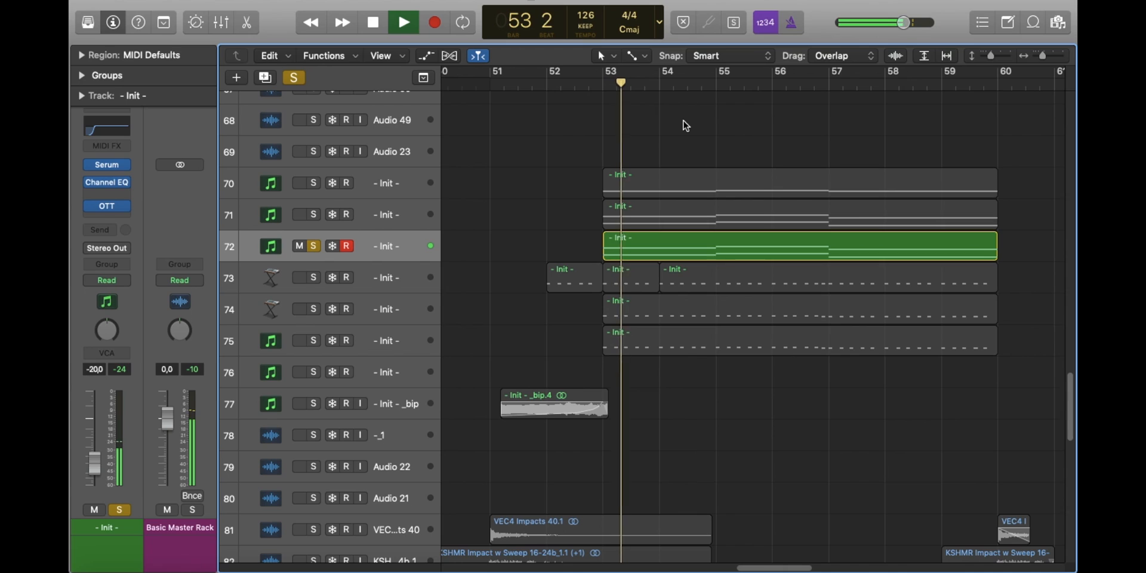
pyautogui.press('space')
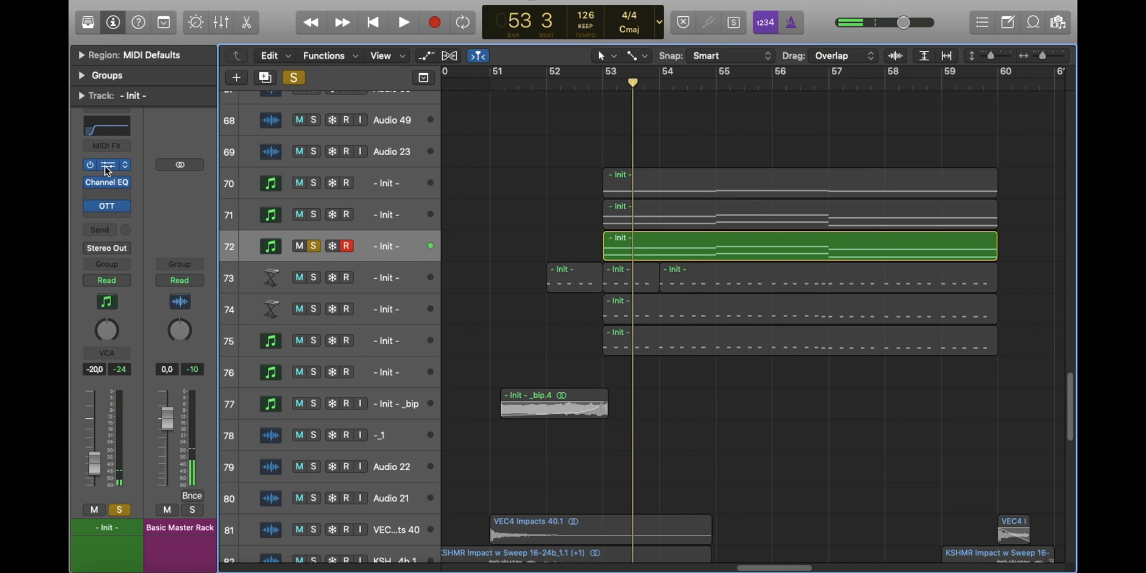
pyautogui.click(105, 166)
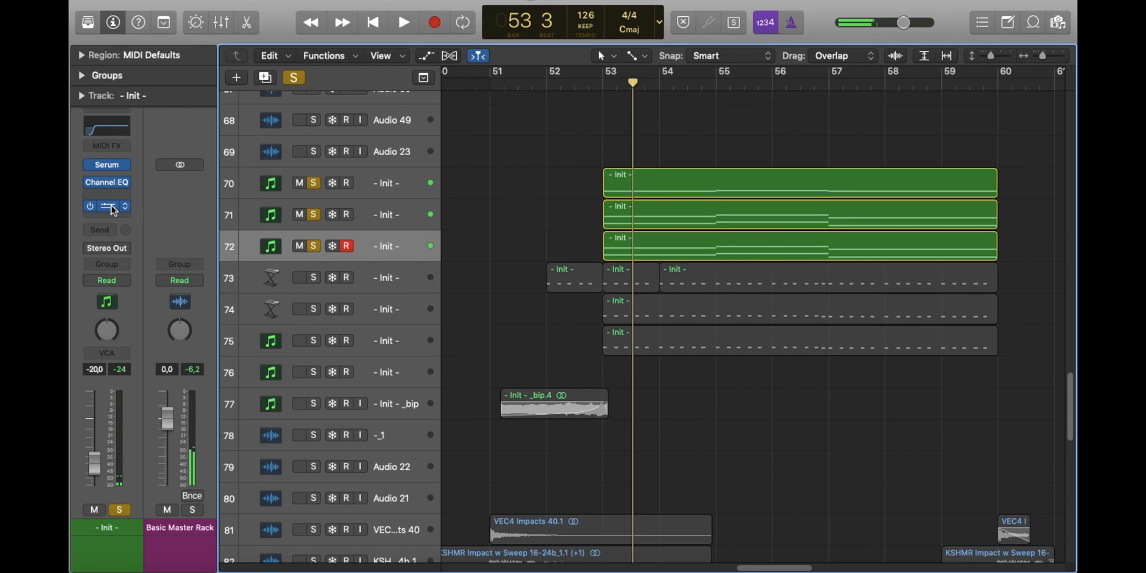
# Step: Play the soloed tracks 70 to 72 together from bar 53 and clear the solos
pyautogui.press('space')
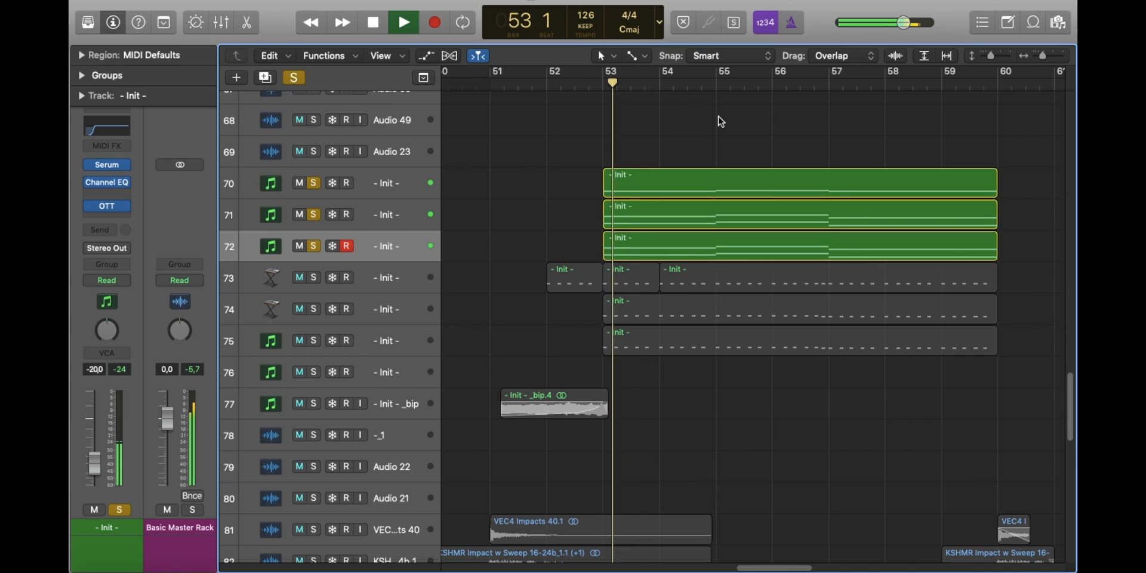
pyautogui.press('space')
pyautogui.press('s')
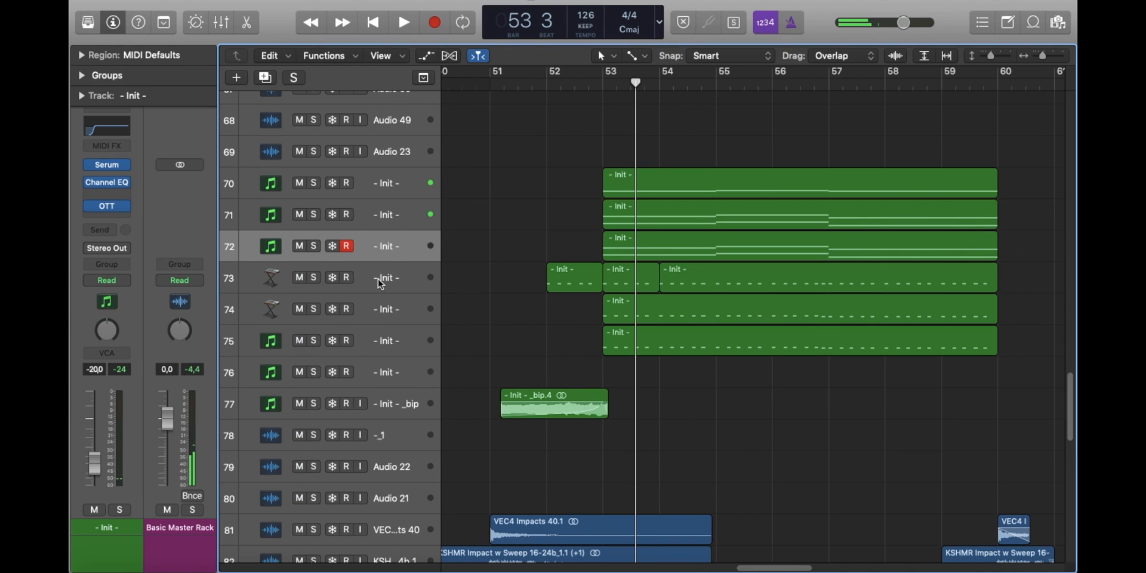
# Step: Solo tracks 73 to 76, reduce the solo to track 73 and audition it around bar 52
pyautogui.click(380, 280)
pyautogui.moveTo(313, 277); pyautogui.dragTo(313, 372)
pyautogui.click(507, 191)
pyautogui.click(579, 83)
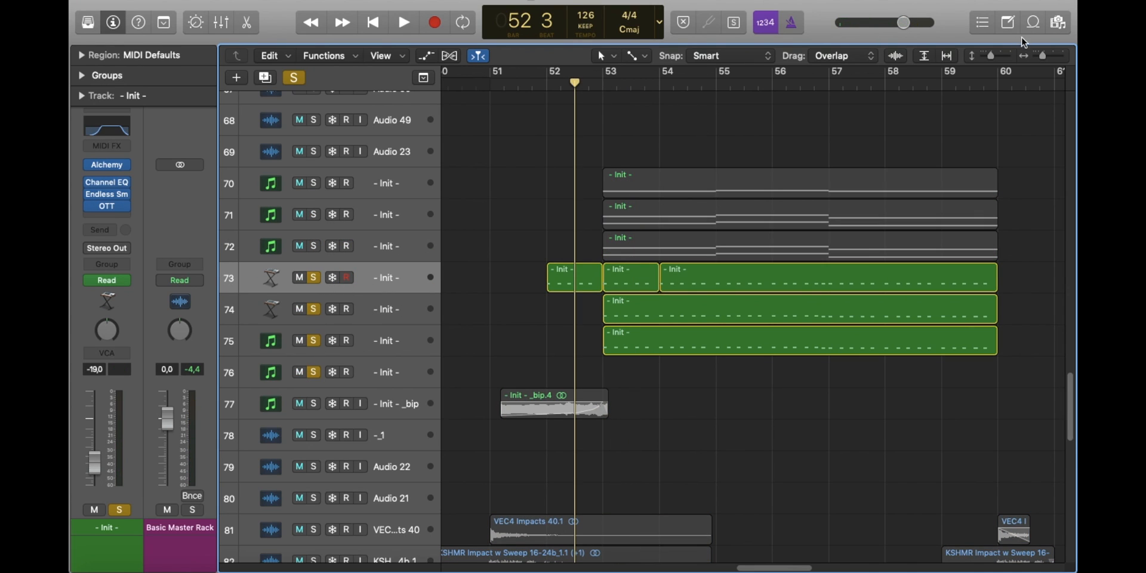
pyautogui.click(994, 56)
pyautogui.press('space')
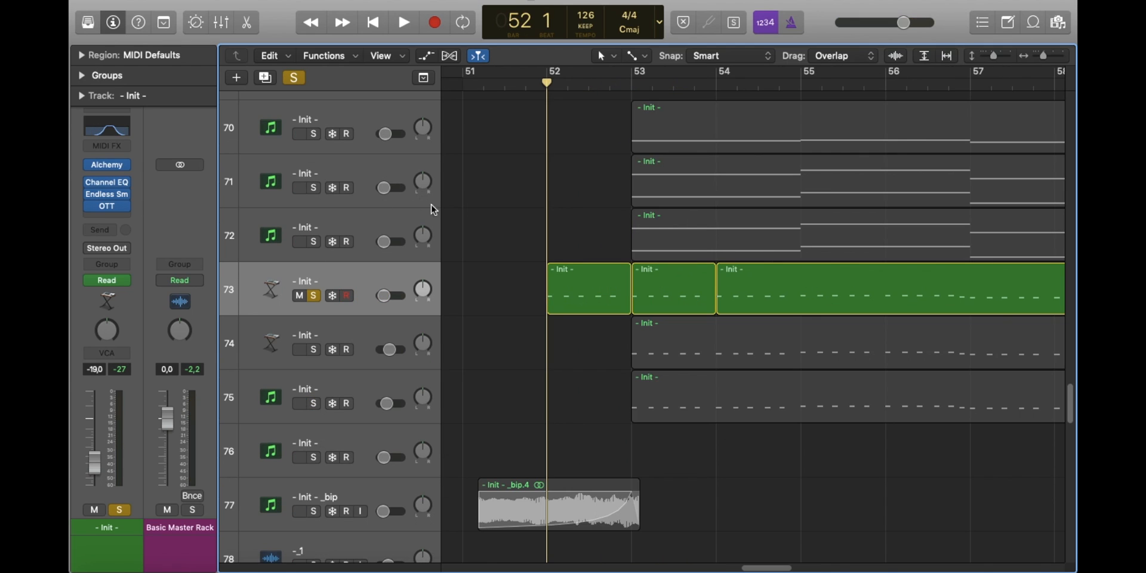
# Step: Show the track automation and view the High Cut Frequency and Intensity curves of track 73 while auditioning bar 52
pyautogui.press('a')
pyautogui.press('space')
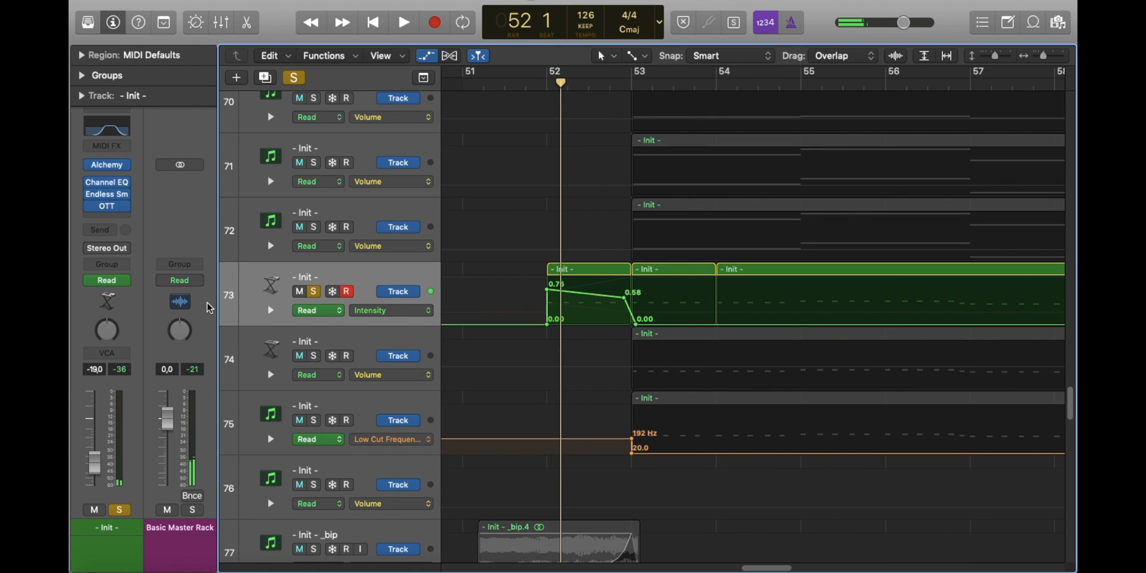
pyautogui.click(380, 311)
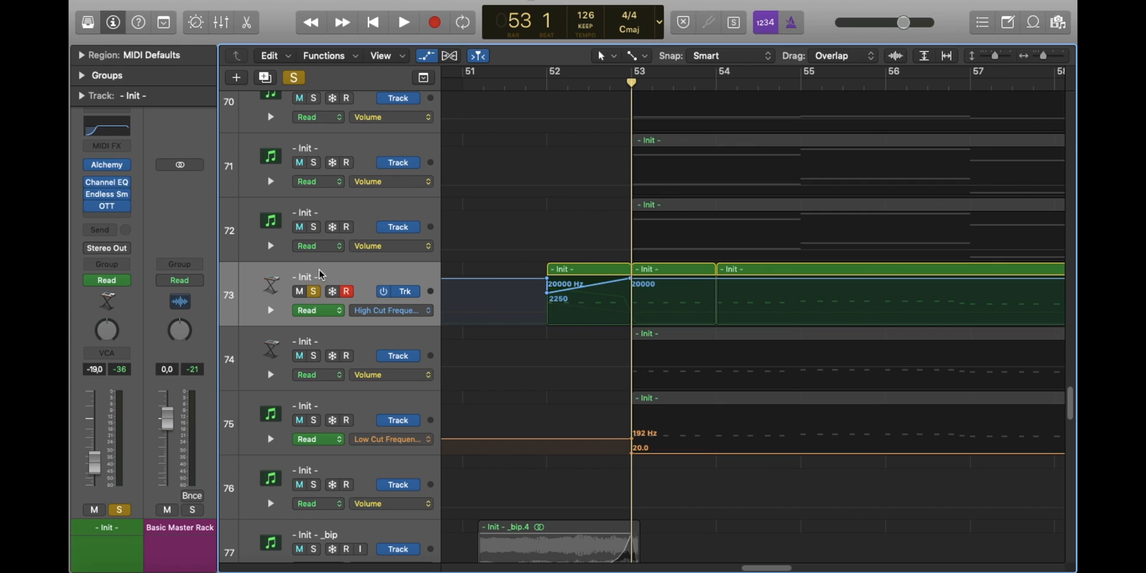
pyautogui.click(391, 310)
pyautogui.click(406, 321)
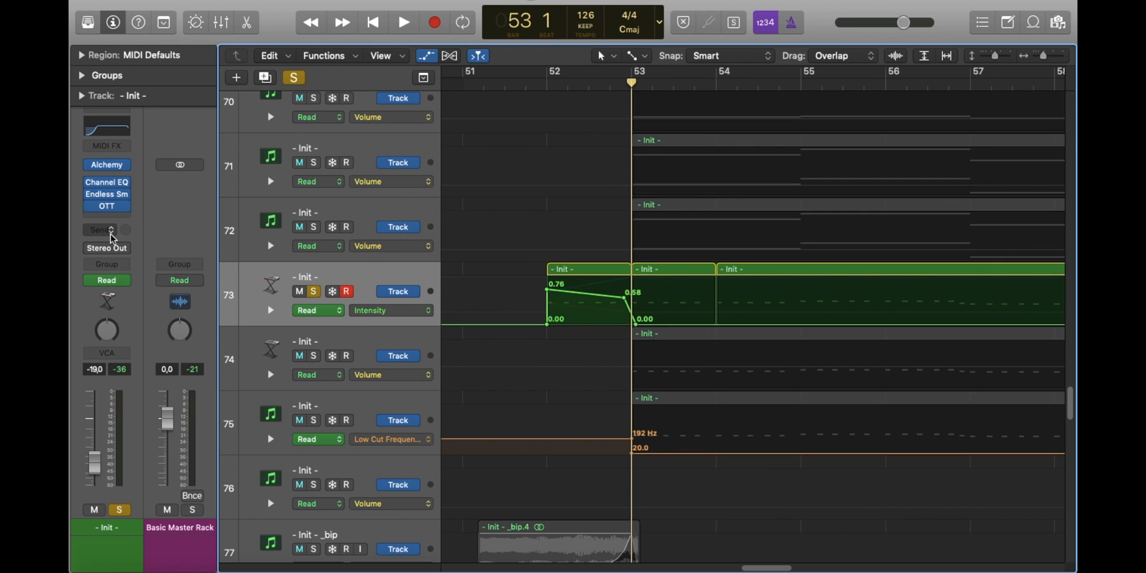
# Step: View the Endless Sm effect on track 73 and play the soloed track from bar 52
pyautogui.click(124, 206)
pyautogui.click(104, 195)
pyautogui.click(103, 195)
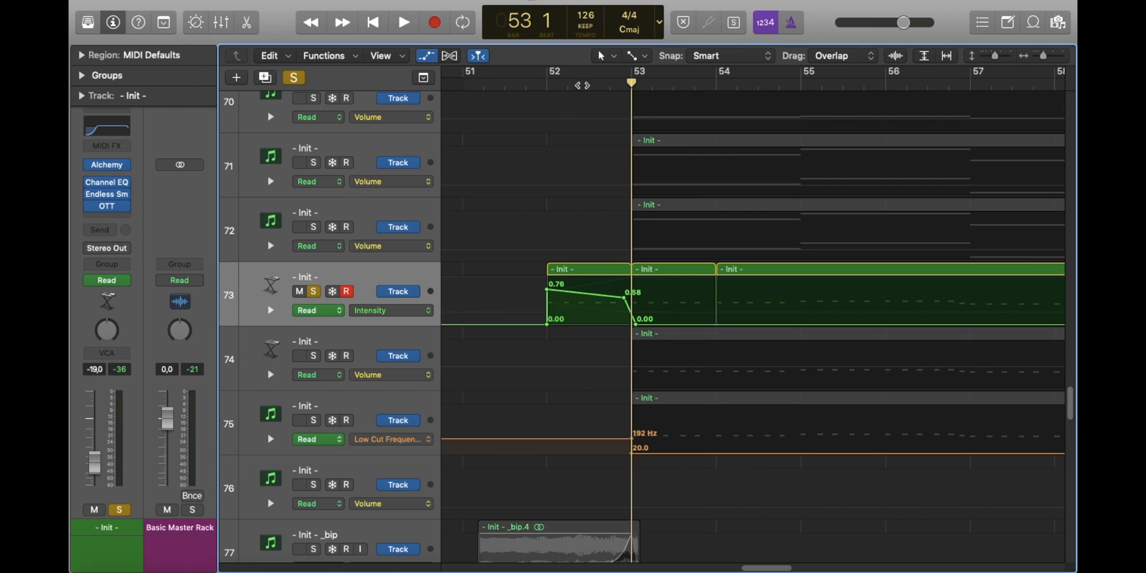
pyautogui.click(553, 83)
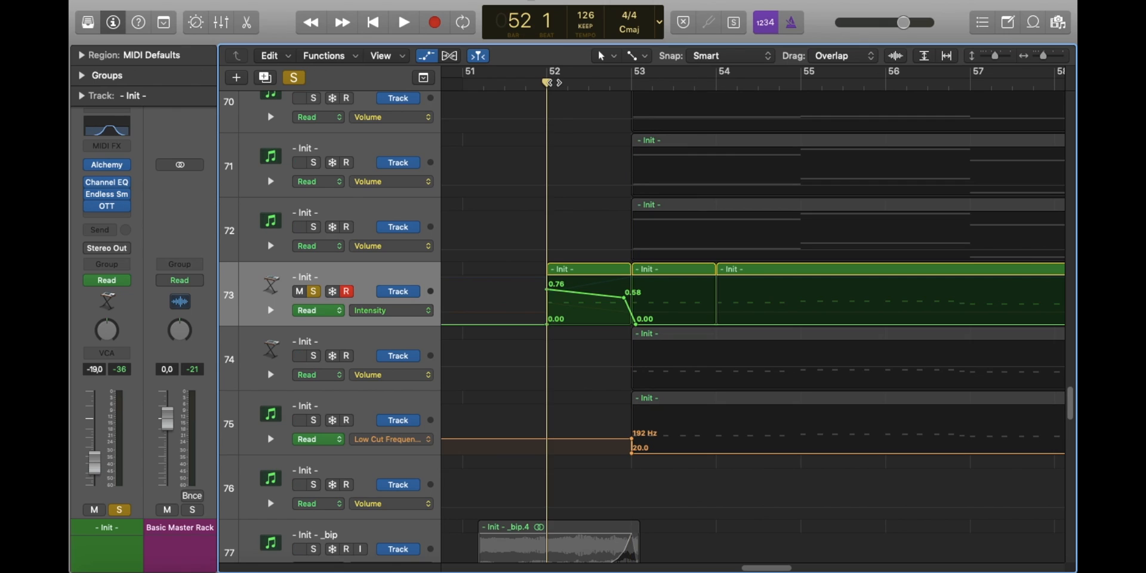
pyautogui.press('space')
pyautogui.press('space')
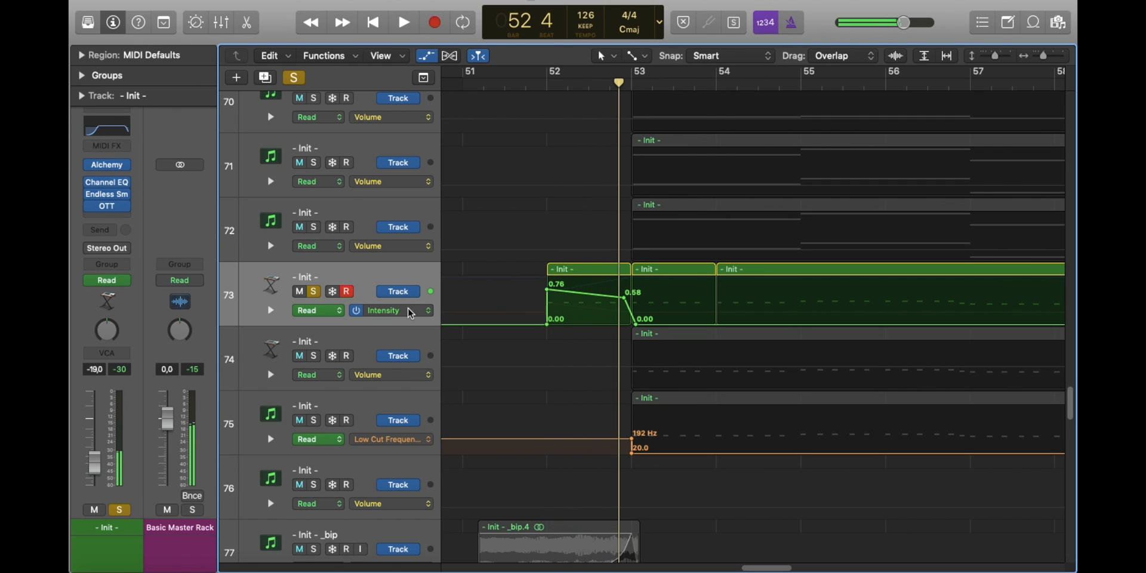
# Step: Display the Low Cut Frequency automation of track 73 and play the track again from bar 52
pyautogui.click(391, 311)
pyautogui.click(440, 281)
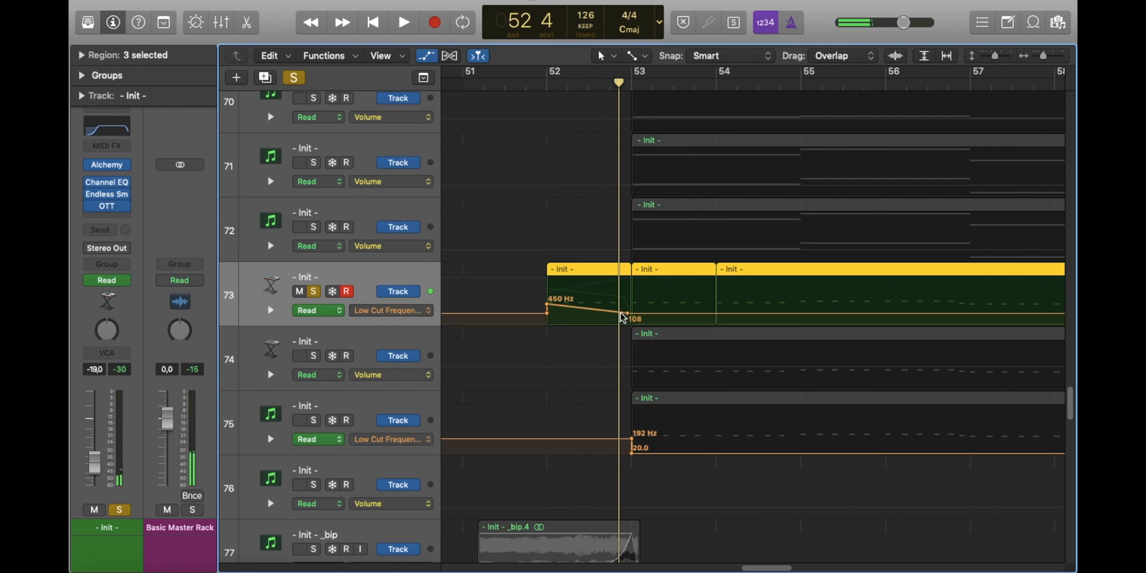
pyautogui.press('space')
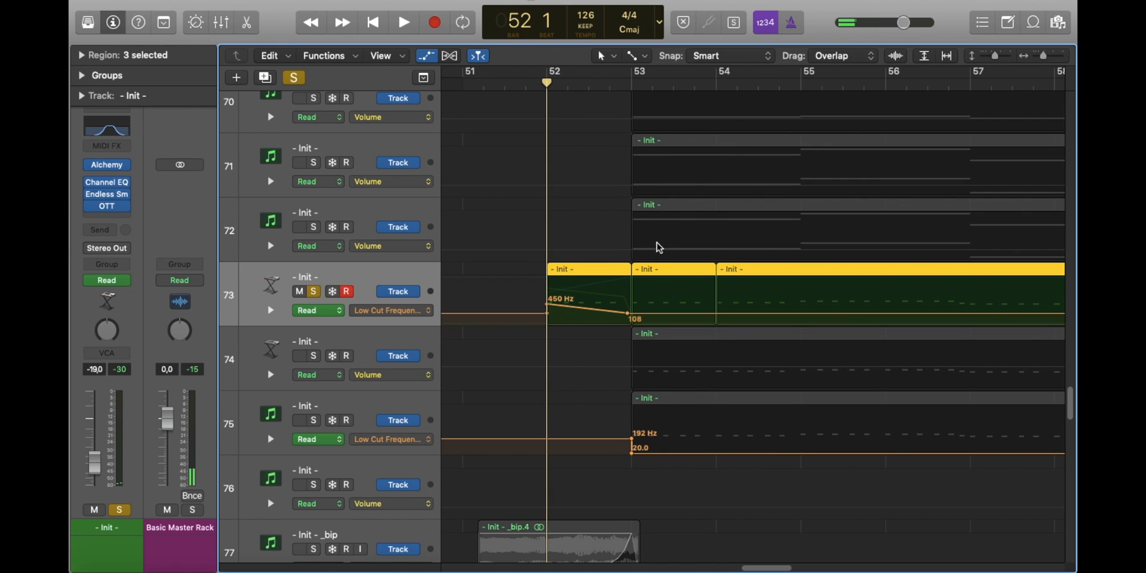
pyautogui.press('space')
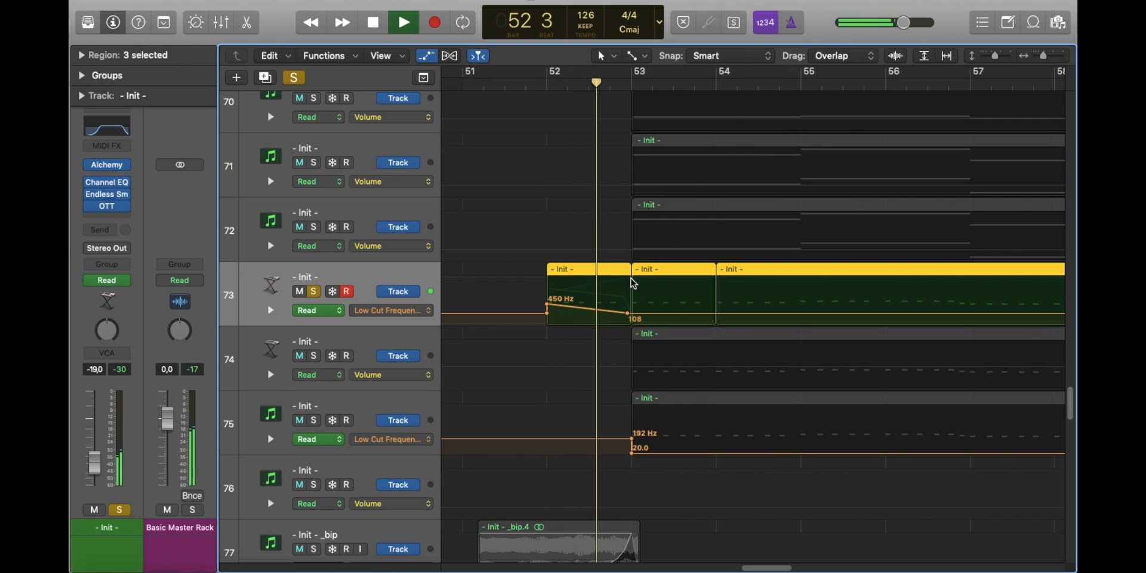
# Step: Add the - Init - _bip track 77 to the solo, play it with track 73 from bar 52, and clear all solos
pyautogui.click(385, 524)
pyautogui.press('s')
pyautogui.click(545, 89)
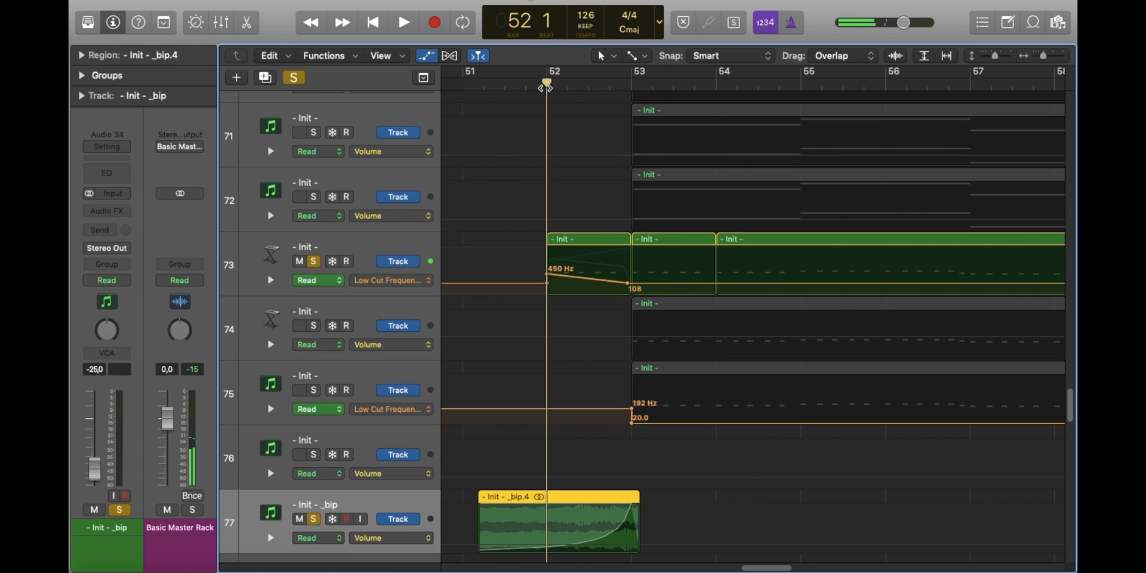
pyautogui.press('space')
pyautogui.press('space')
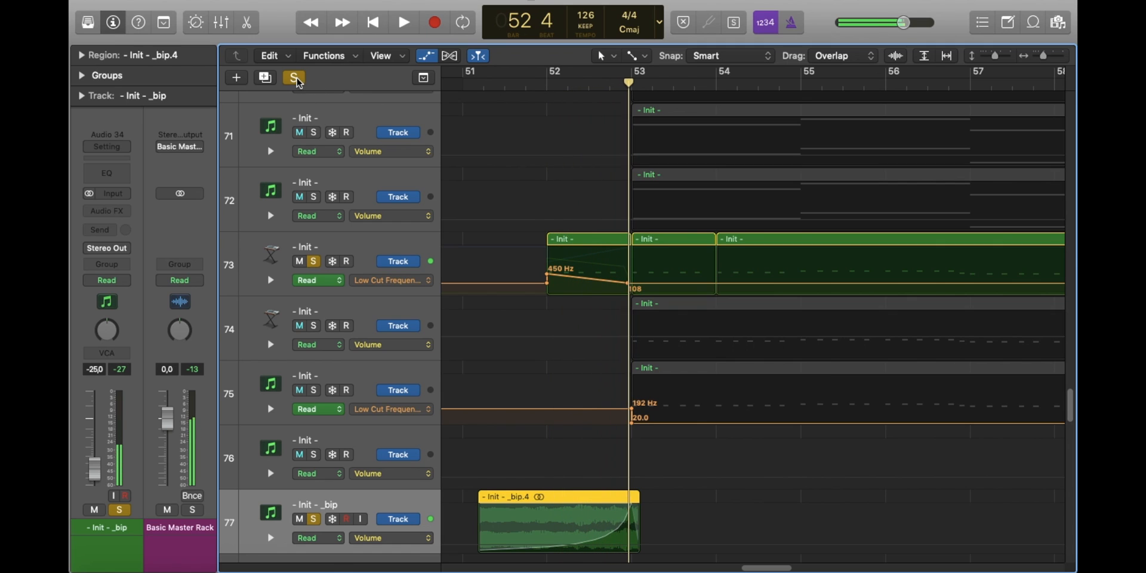
pyautogui.click(294, 77)
# Step: Solo track 73, display its Intensity automation and open its Alchemy synth
pyautogui.click(385, 246)
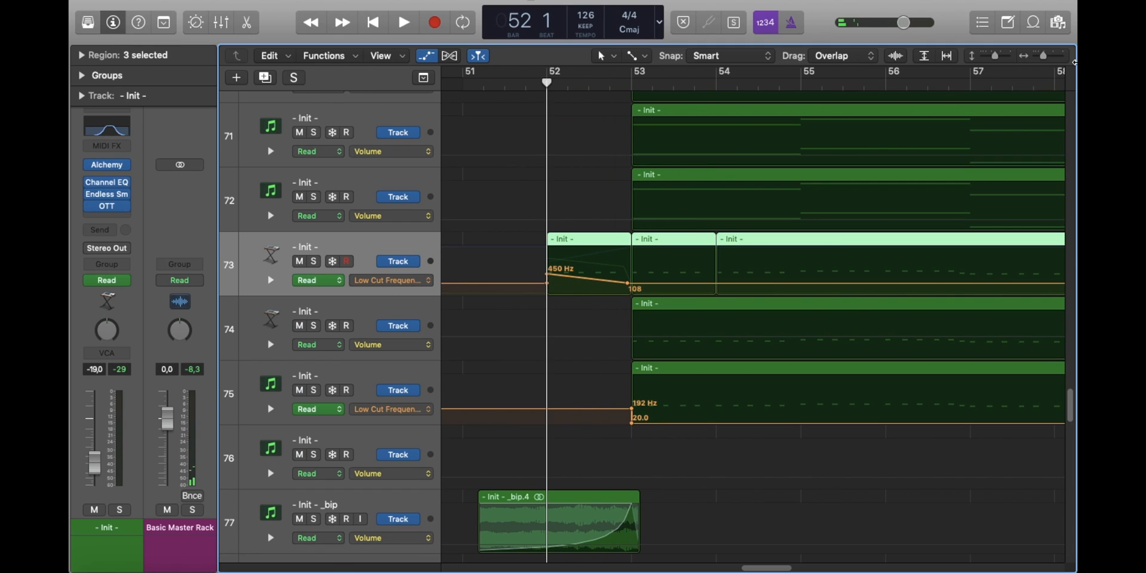
pyautogui.moveTo(1048, 56); pyautogui.dragTo(1051, 55)
pyautogui.press('s')
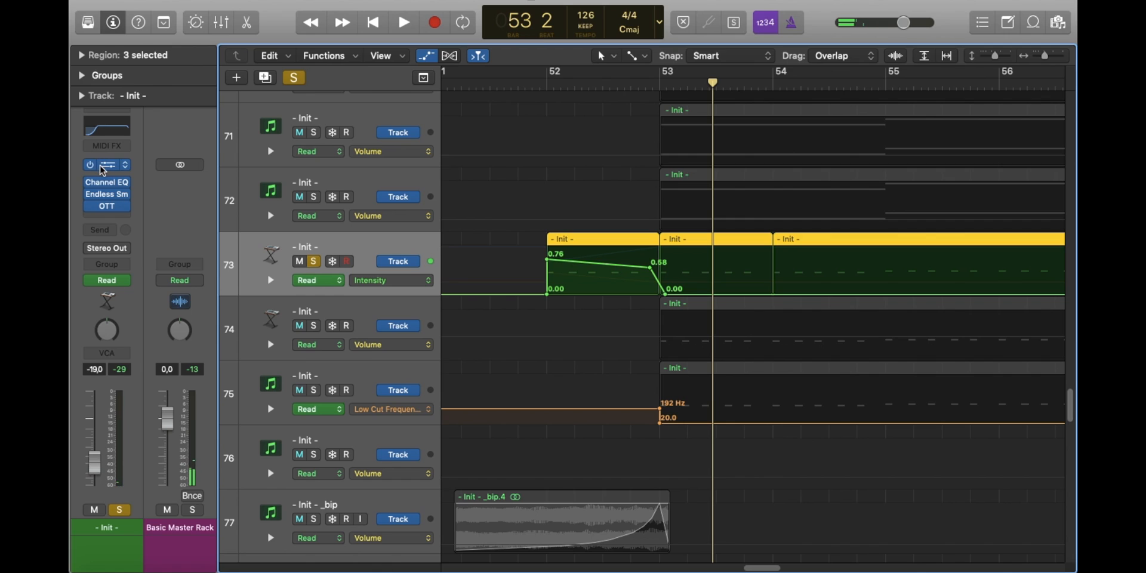
pyautogui.click(103, 169)
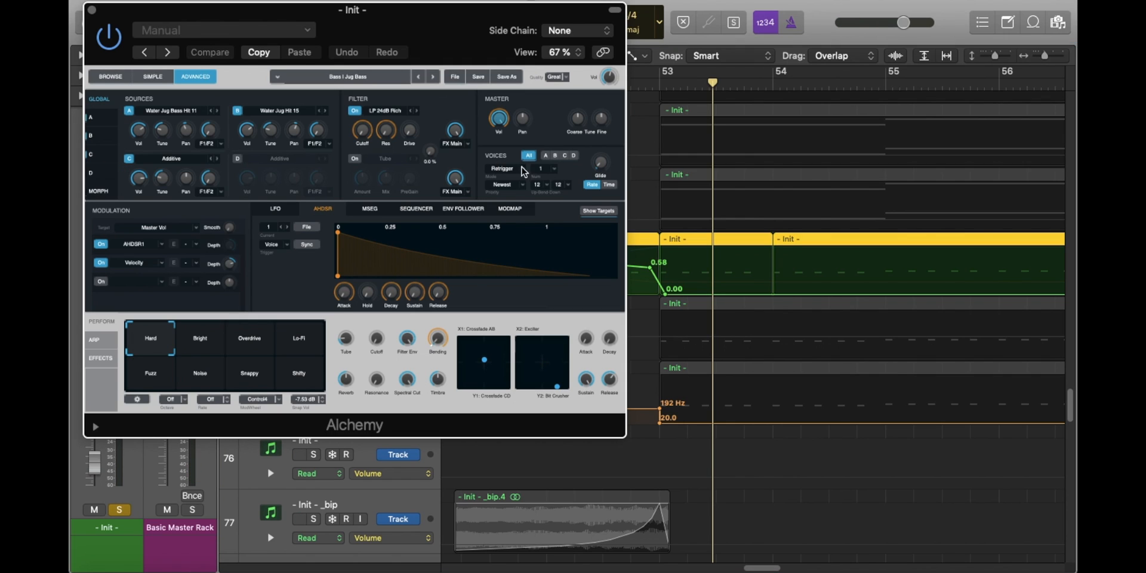
# Step: View the preset browser of track 73's Alchemy synth, and view the one of soloed track 74
pyautogui.click(110, 77)
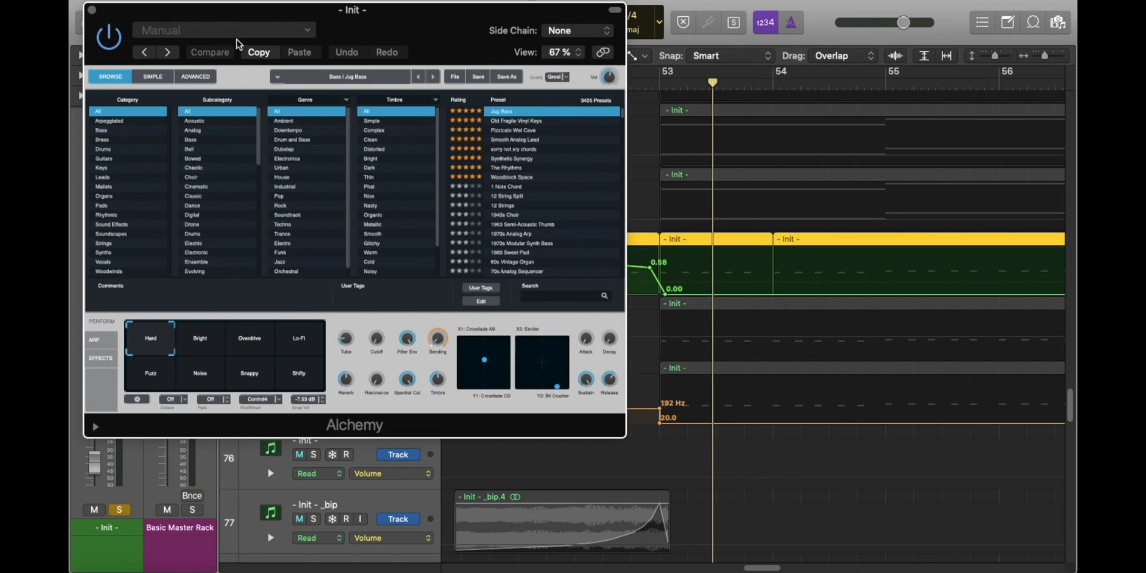
pyautogui.click(91, 10)
pyautogui.click(331, 300)
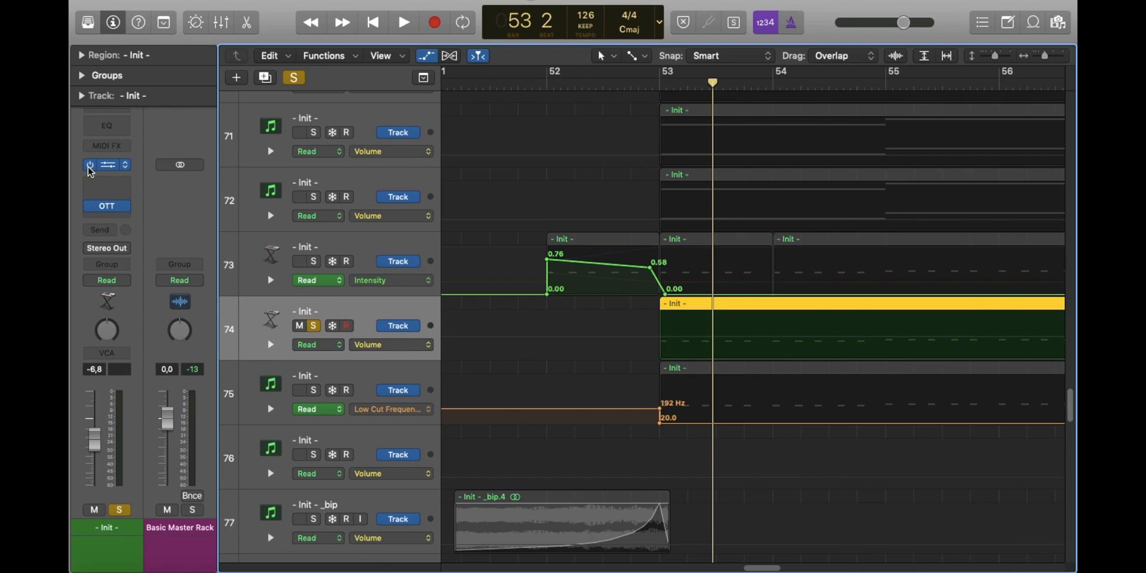
pyautogui.click(108, 165)
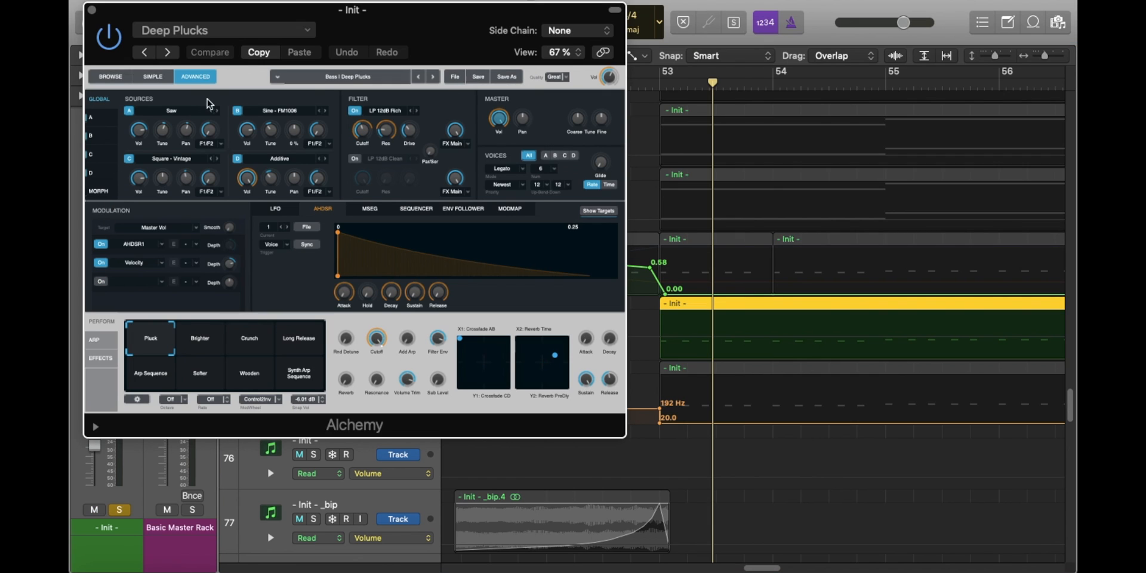
pyautogui.click(111, 76)
pyautogui.press('super+w')
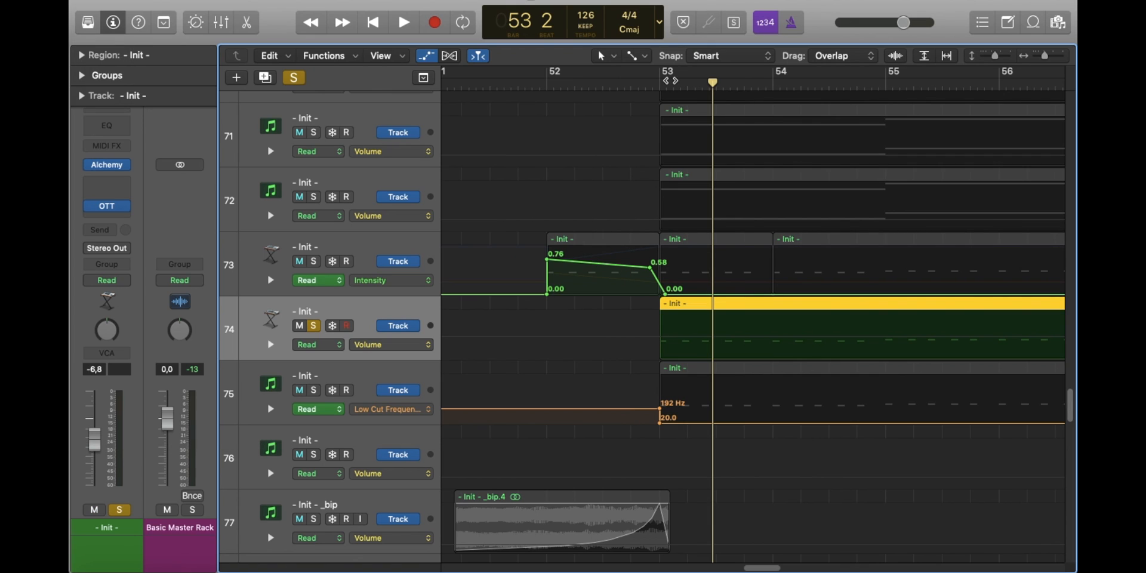
# Step: Play soloed track 74 from bar 53 twice
pyautogui.click(661, 82)
pyautogui.press('space')
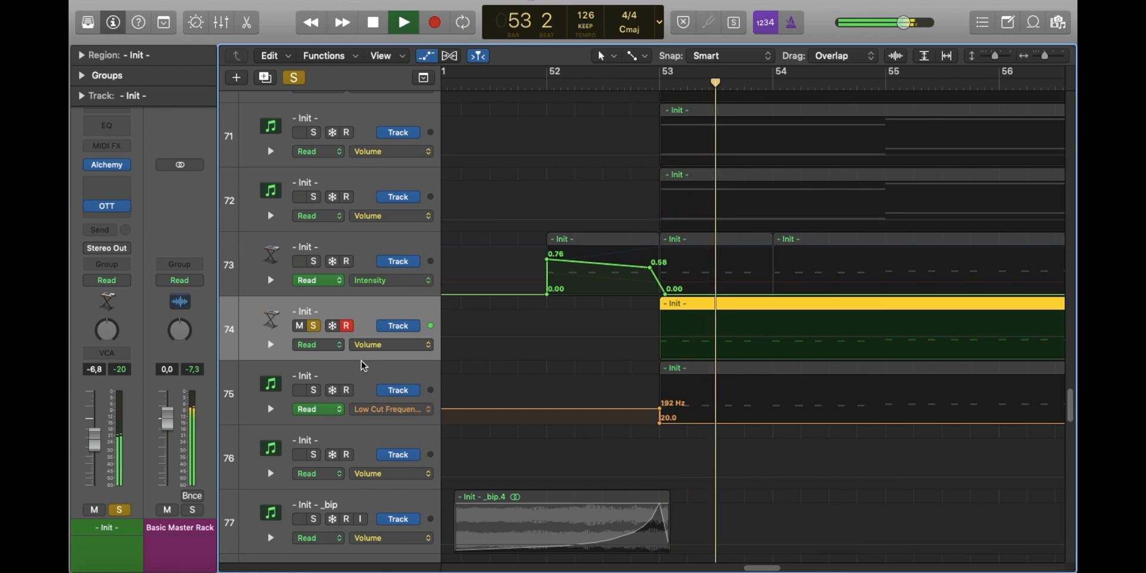
pyautogui.press('space')
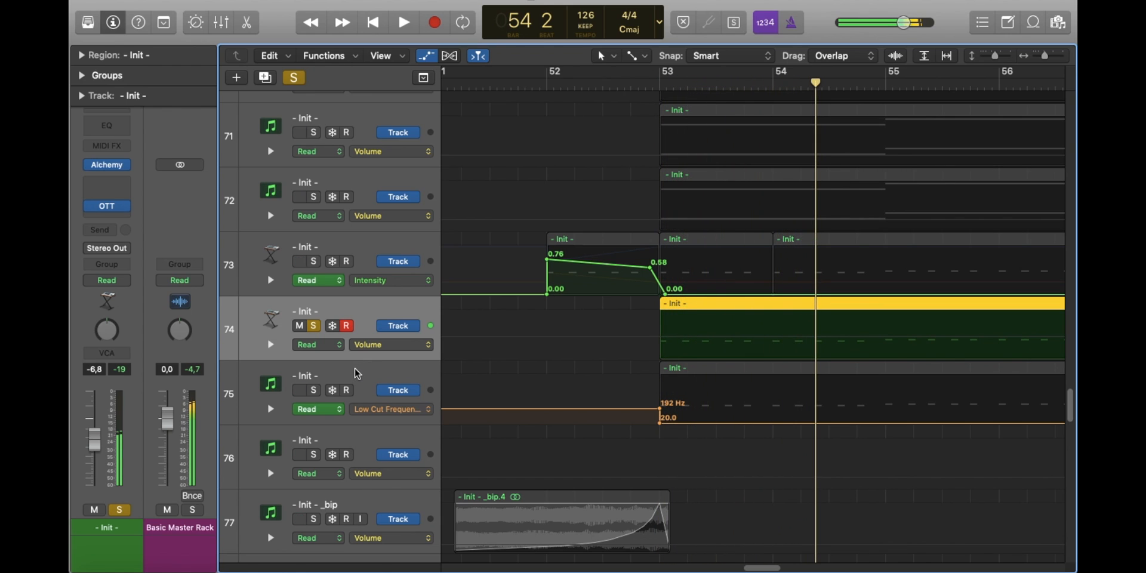
pyautogui.click(313, 326)
pyautogui.hotkey('ctrl', 's')
pyautogui.click(657, 84)
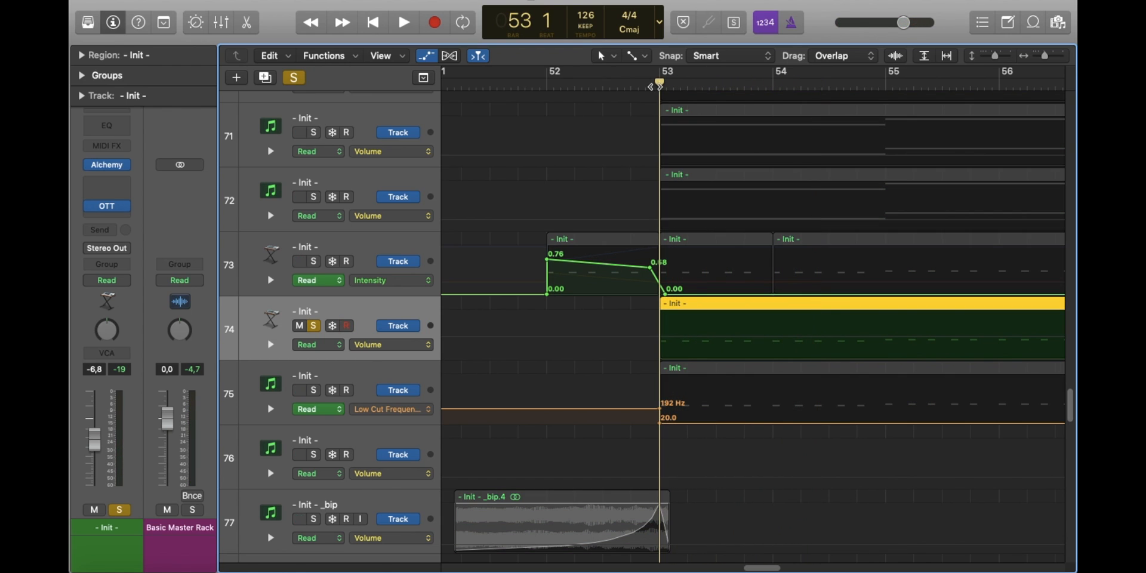
pyautogui.press('space')
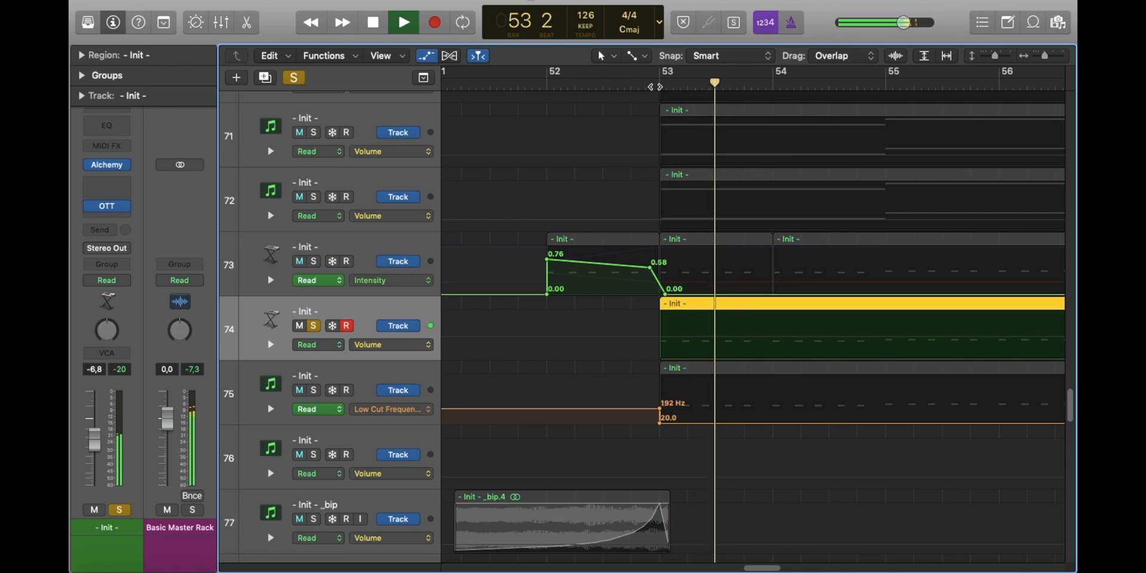
pyautogui.press('space')
# Step: Open the Serum synth of track 75, play the track with its oscillators shown, and view Serum's FX page
pyautogui.click(354, 376)
pyautogui.moveTo(659, 409); pyautogui.dragTo(640, 410)
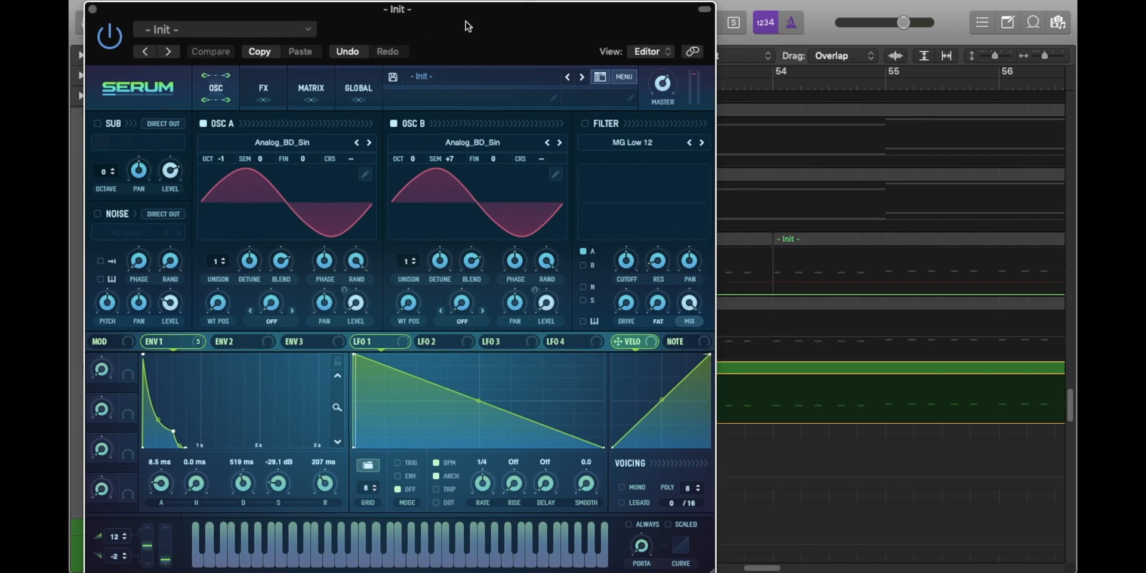
pyautogui.moveTo(465, 26); pyautogui.dragTo(477, 0)
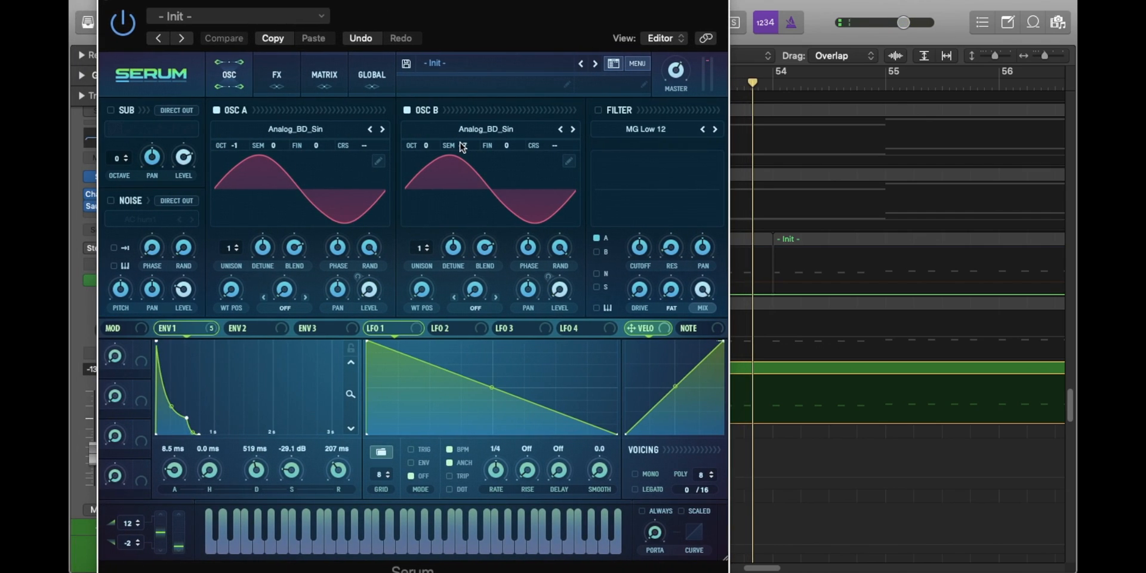
pyautogui.press('space')
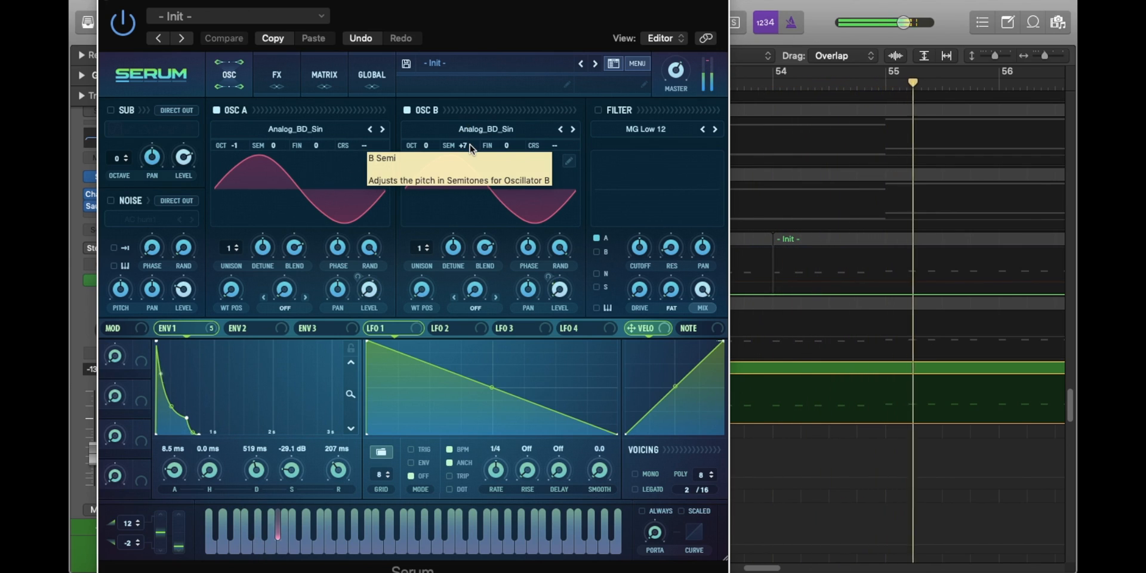
pyautogui.click(277, 82)
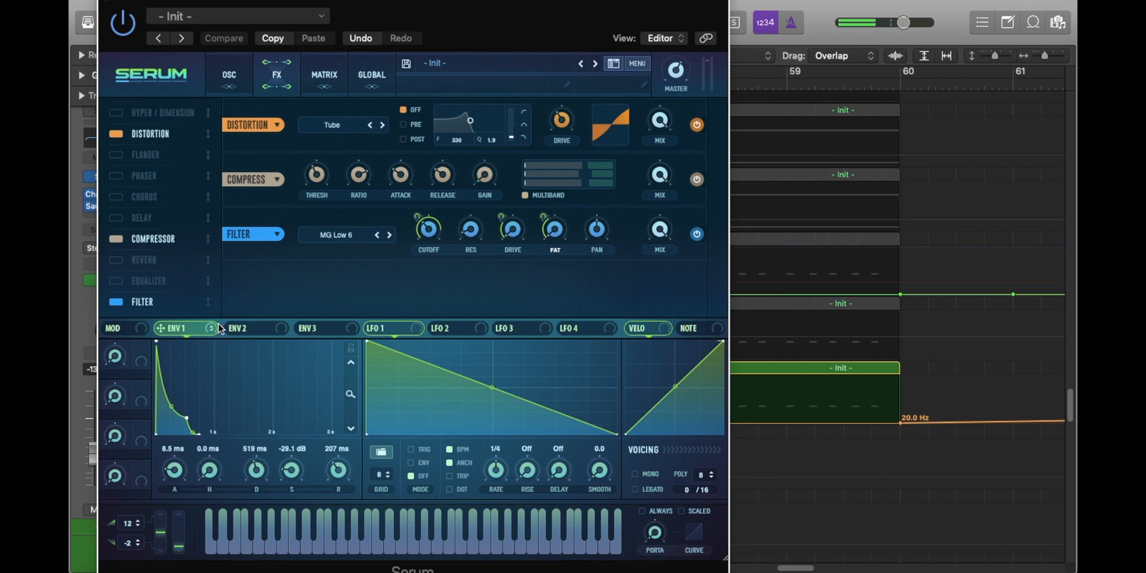
pyautogui.click(242, 89)
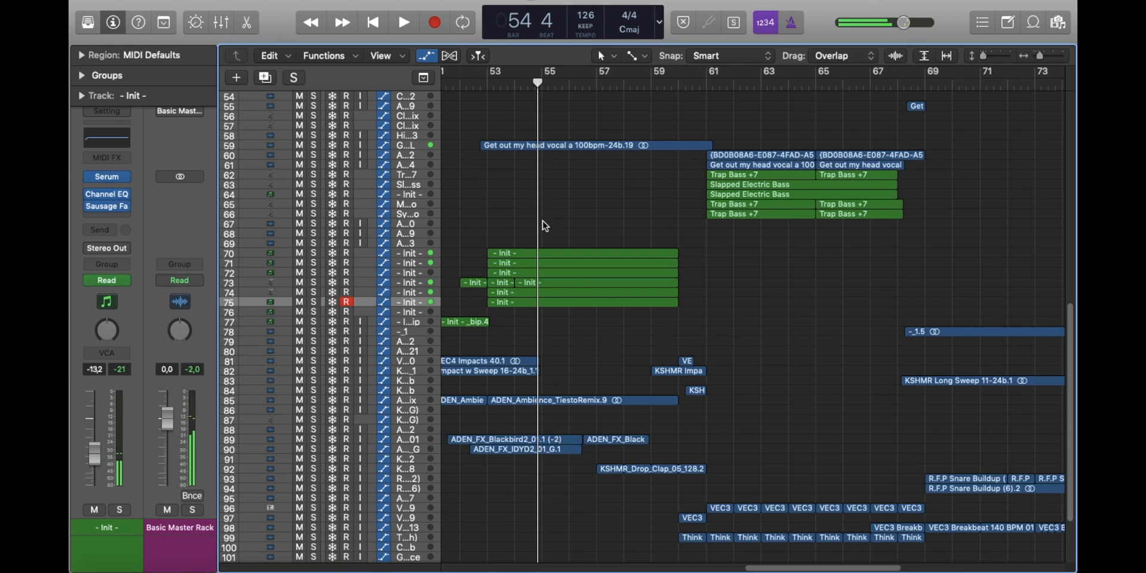
# Step: Solo tracks 77 to 91 and play their impacts, sweeps and ambience from just before bar 49
pyautogui.hscroll(-3, 543, 225)
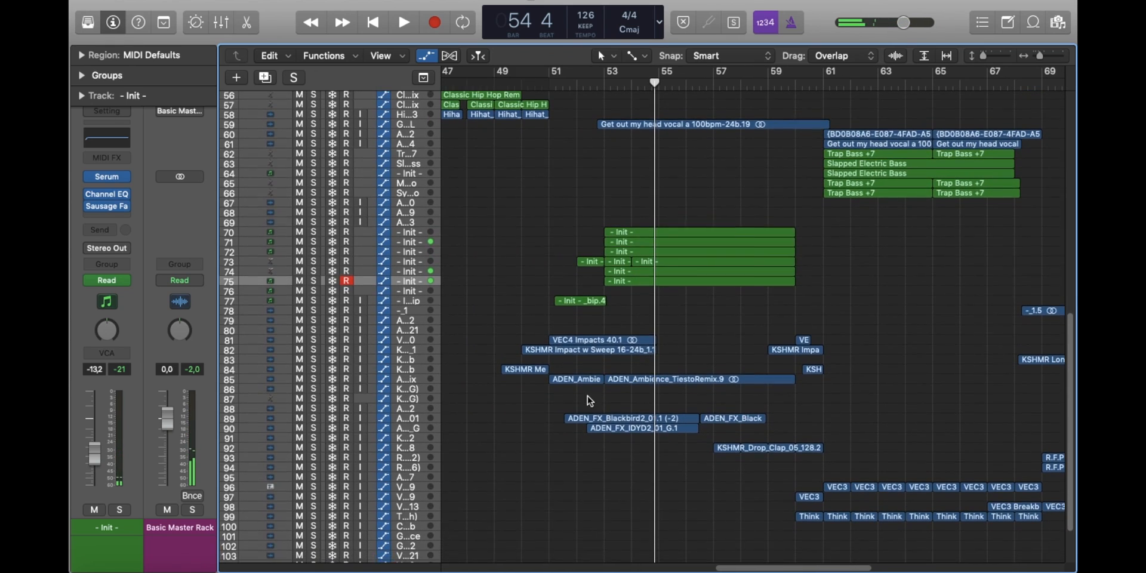
pyautogui.scroll(-1, 588, 400)
pyautogui.moveTo(314, 430); pyautogui.dragTo(322, 325)
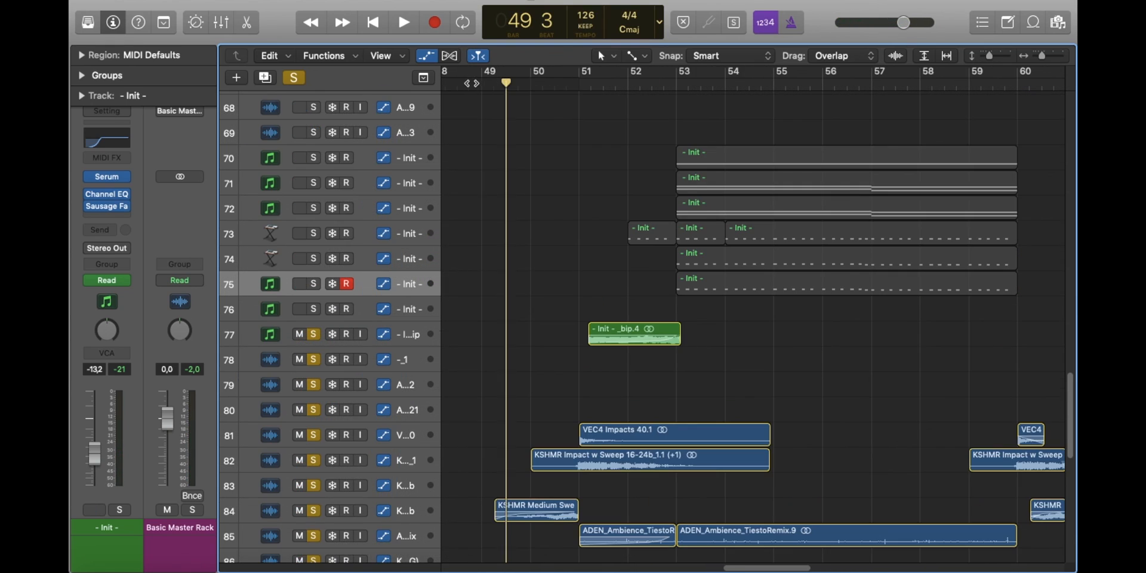
pyautogui.moveTo(480, 85); pyautogui.dragTo(469, 85)
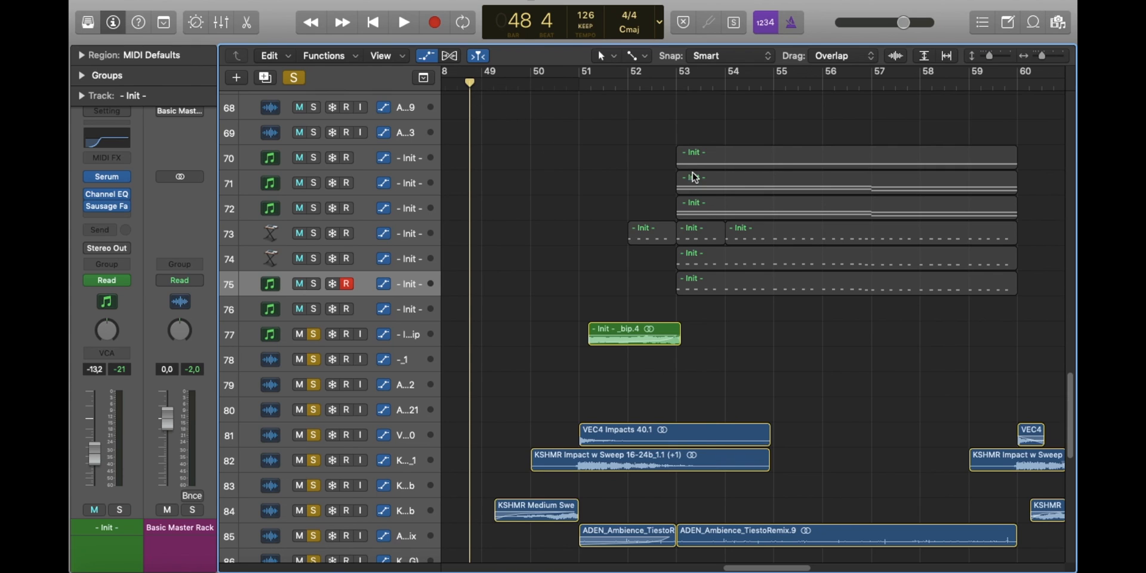
pyautogui.scroll(-5, 545, 169)
pyautogui.press('space')
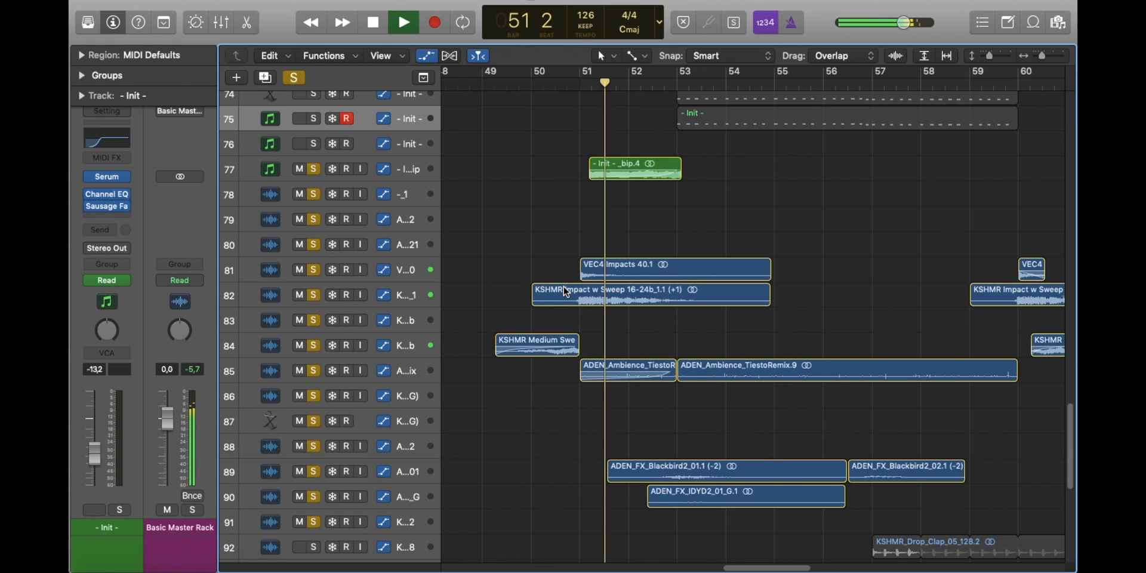
pyautogui.hscroll(3, 757, 291)
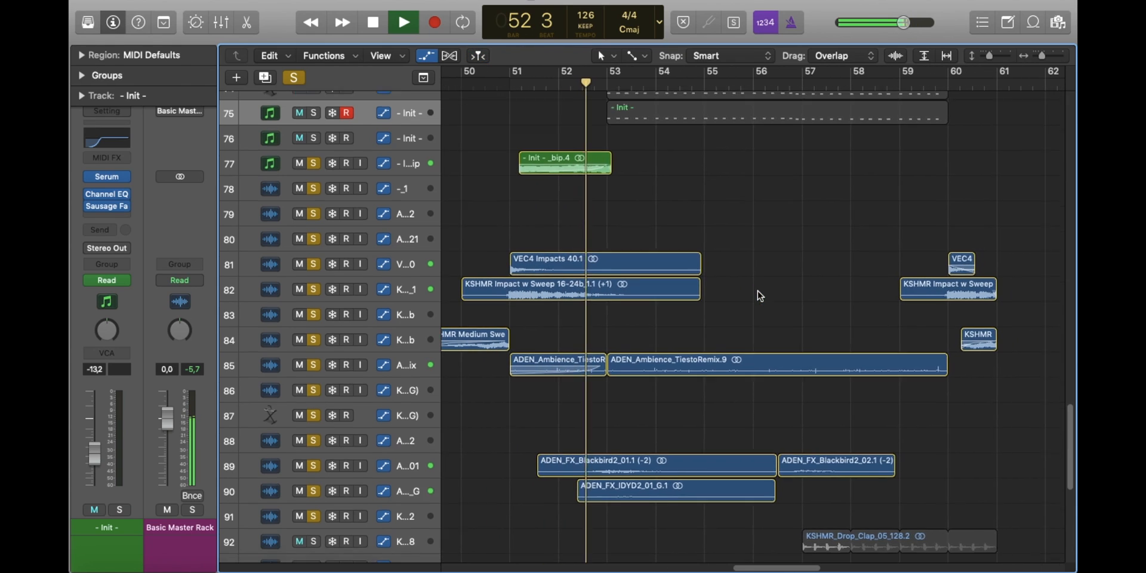
# Step: Add the KSHMR_Drop_Clap track 92 to the solo, play from bar 57, and view its High Cut Frequency automation
pyautogui.scroll(-3, 757, 291)
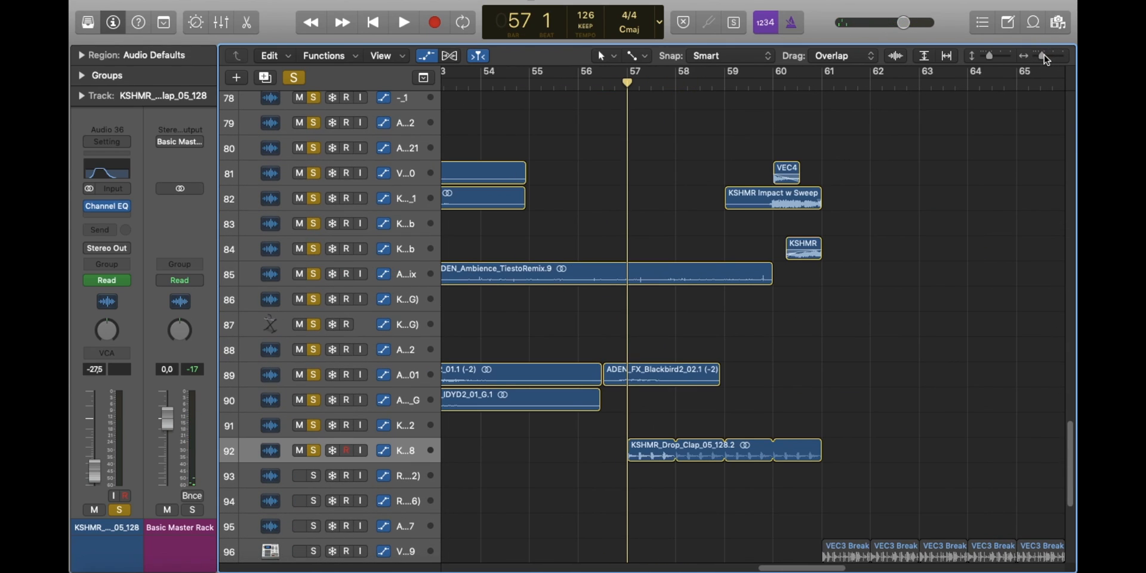
pyautogui.moveTo(1042, 56)
pyautogui.mouseDown()
pyautogui.moveTo(1029, 63)
pyautogui.moveTo(1043, 64)
pyautogui.mouseUp()
pyautogui.press('space')
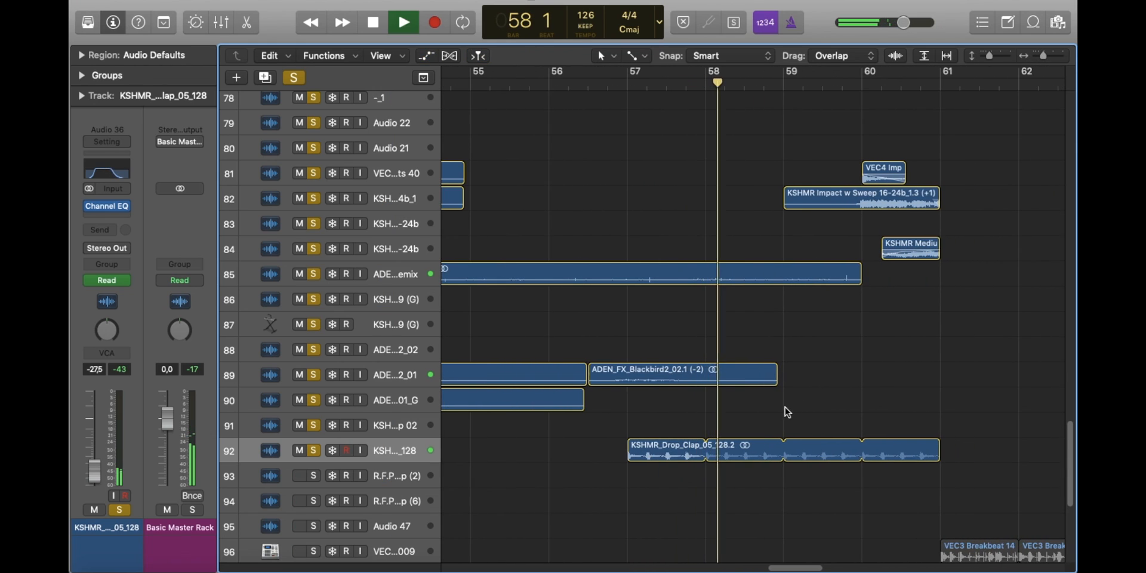
pyautogui.press('a')
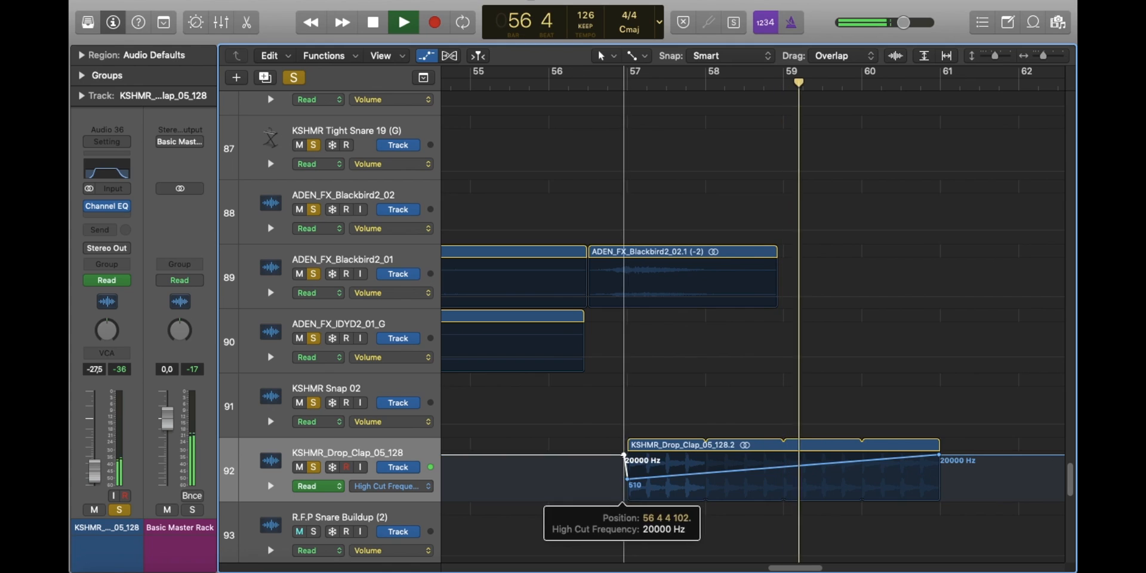
pyautogui.press('a')
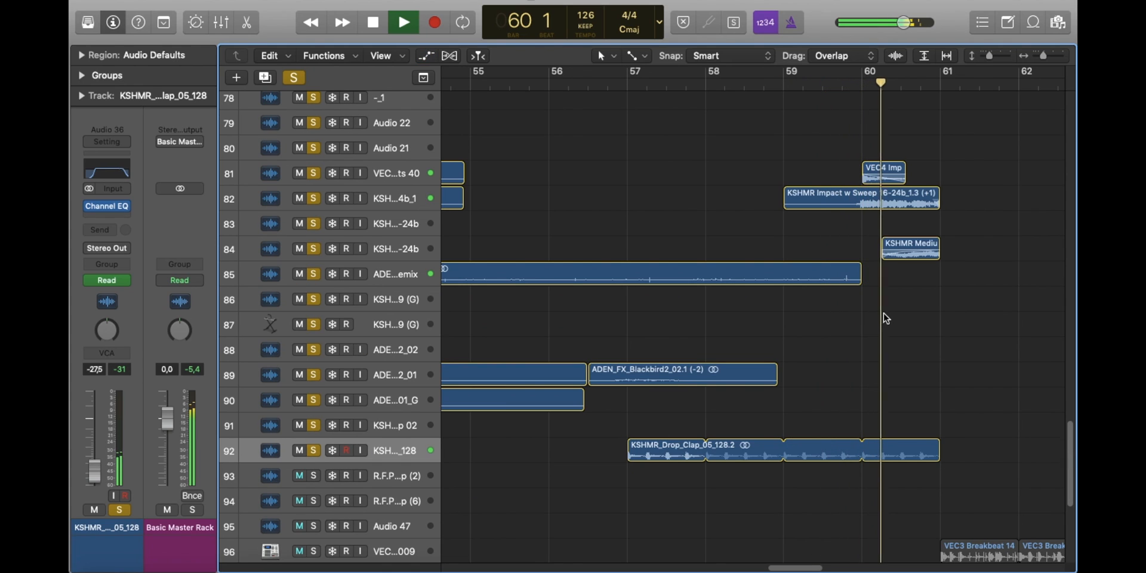
pyautogui.press('space')
# Step: Clear all solos and play the full arrangement from bar 59 up to bar 61
pyautogui.moveTo(865, 85); pyautogui.dragTo(832, 85)
pyautogui.moveTo(1043, 57); pyautogui.dragTo(1045, 57)
pyautogui.hscroll(3, 937, 149)
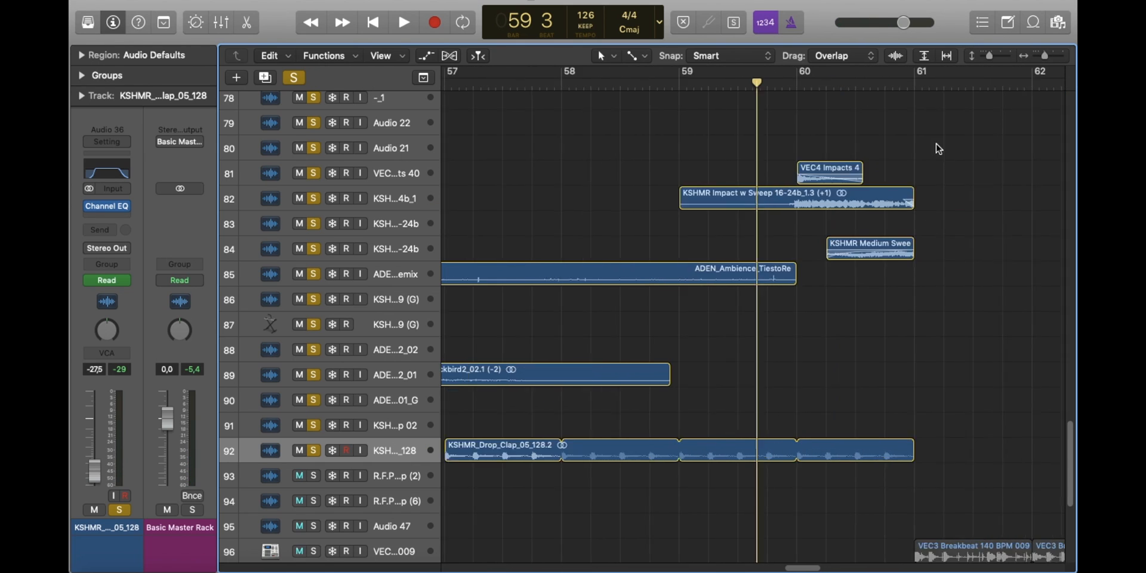
pyautogui.scroll(2, 891, 154)
pyautogui.hscroll(2, 849, 105)
pyautogui.scroll(3, 849, 105)
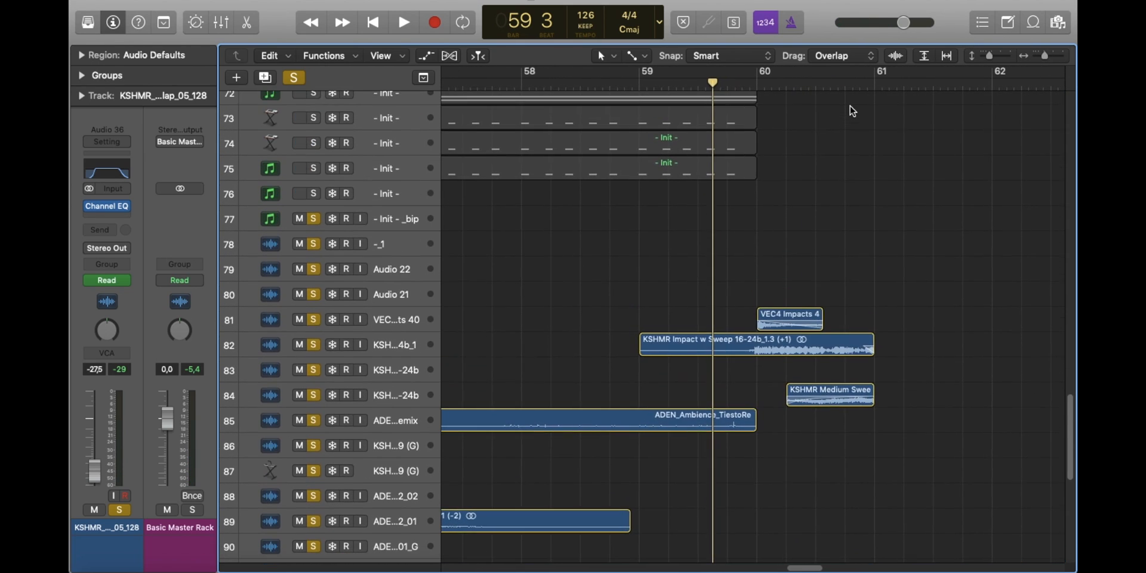
pyautogui.click(301, 84)
pyautogui.scroll(5, 669, 154)
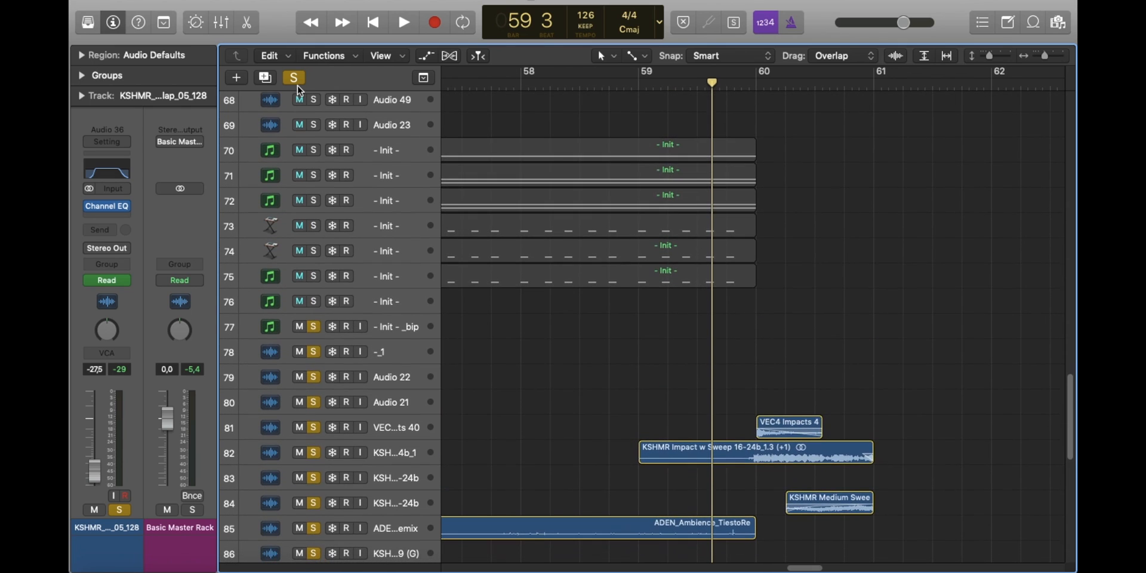
pyautogui.scroll(5, 830, 190)
pyautogui.press('space')
pyautogui.scroll(-6, 831, 191)
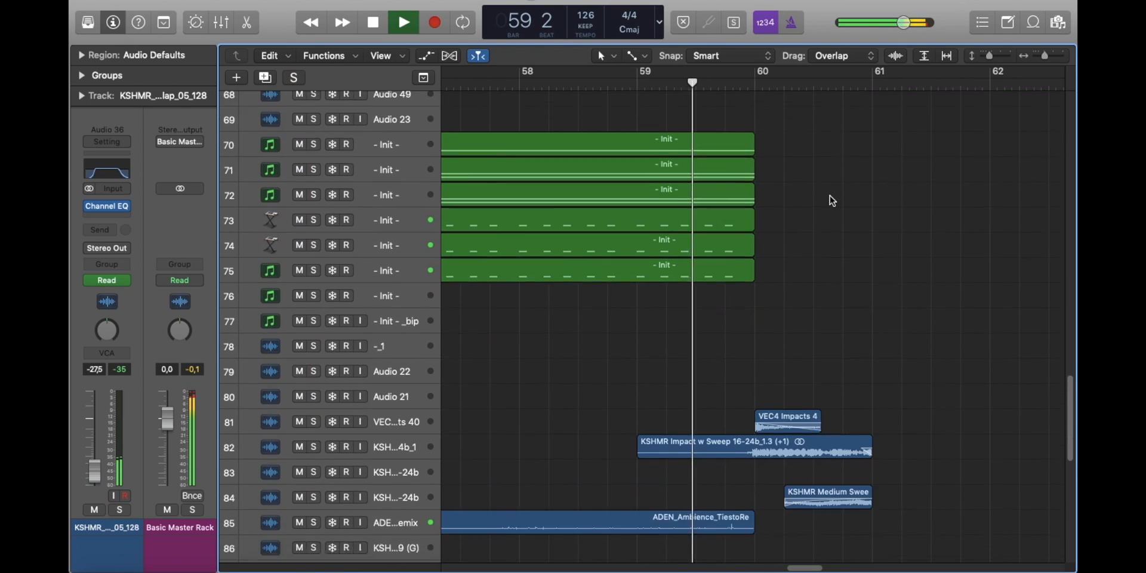
pyautogui.scroll(-4, 834, 421)
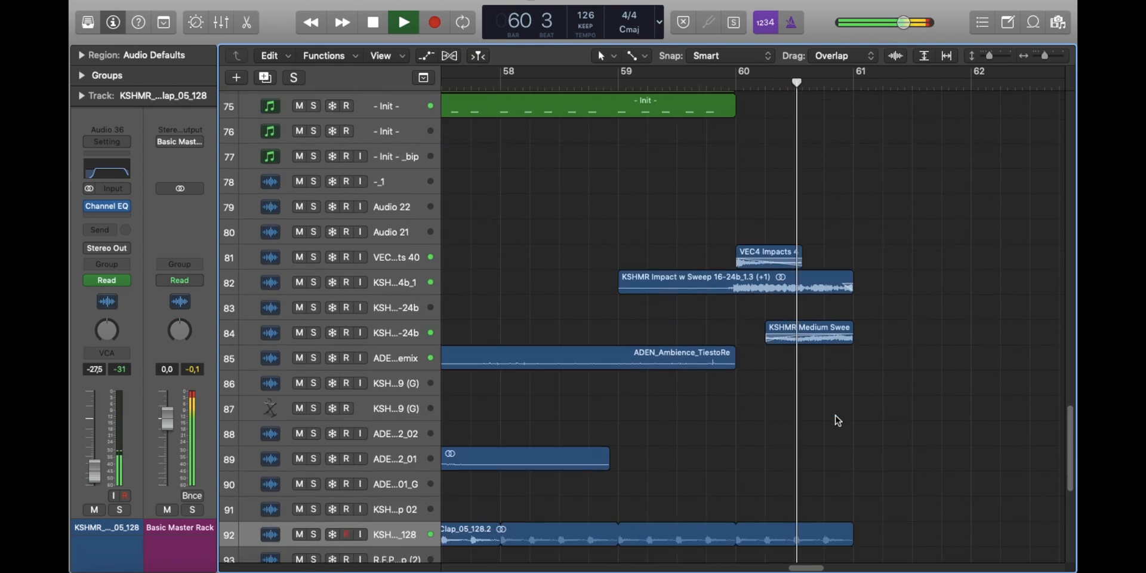
pyautogui.press('space')
# Step: Solo the VEC3 Fill track 97 and Think Breakbeat track 99, play them from bar 60, and clear the solos
pyautogui.scroll(-8, 901, 386)
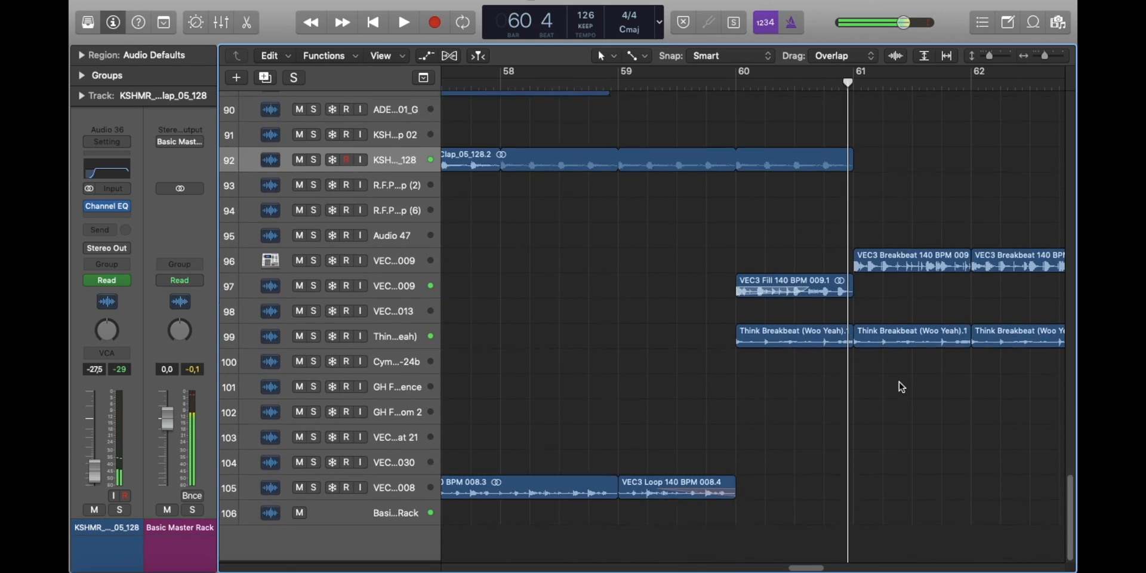
pyautogui.click(513, 299)
pyautogui.press('s')
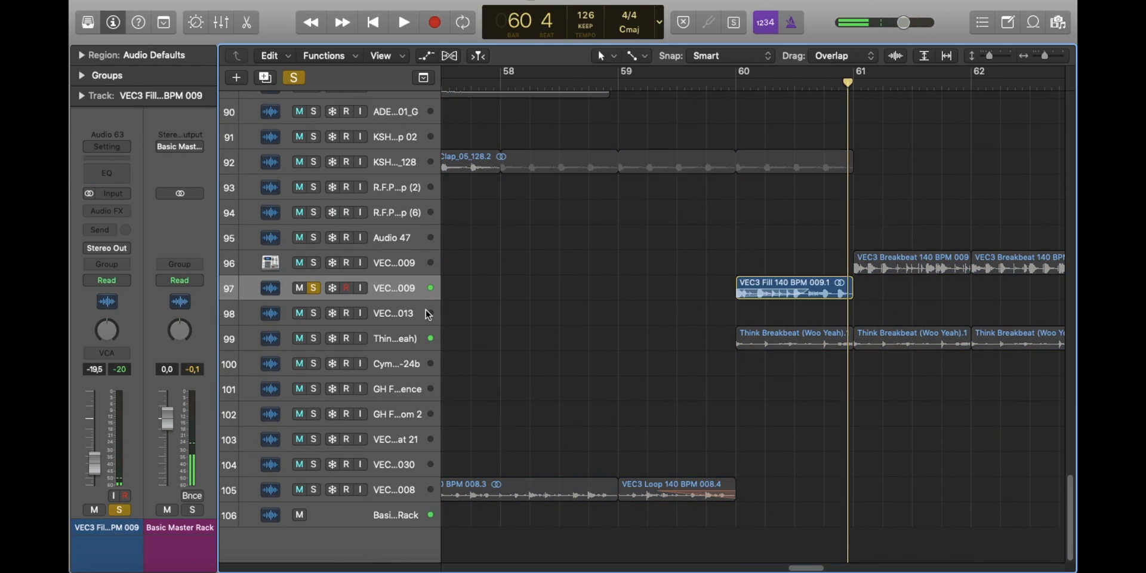
pyautogui.click(408, 336)
pyautogui.click(469, 331)
pyautogui.press('s')
pyautogui.click(736, 83)
pyautogui.press('space')
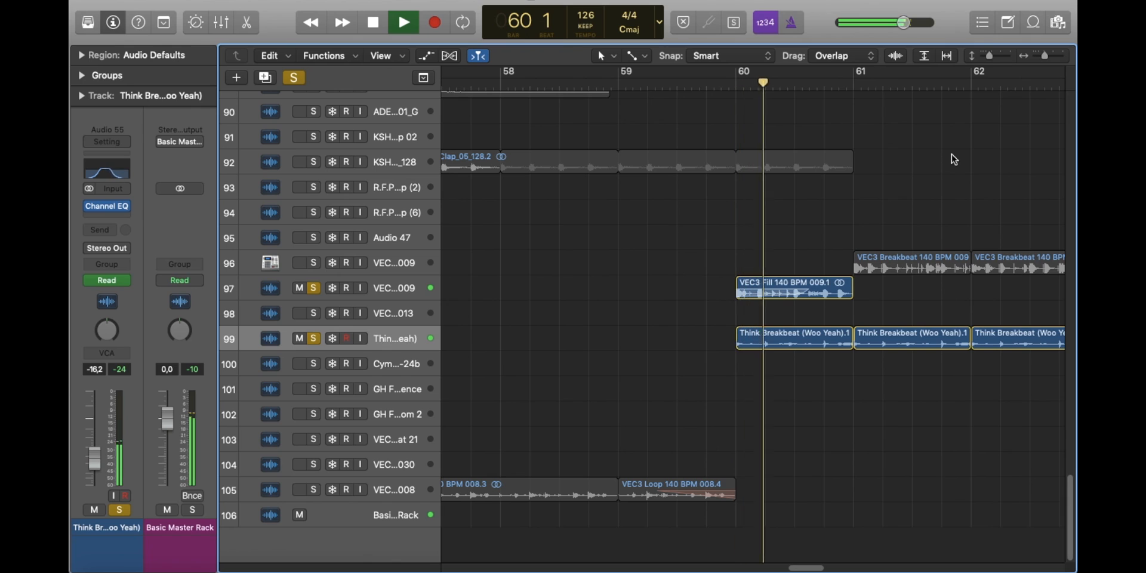
pyautogui.click(295, 78)
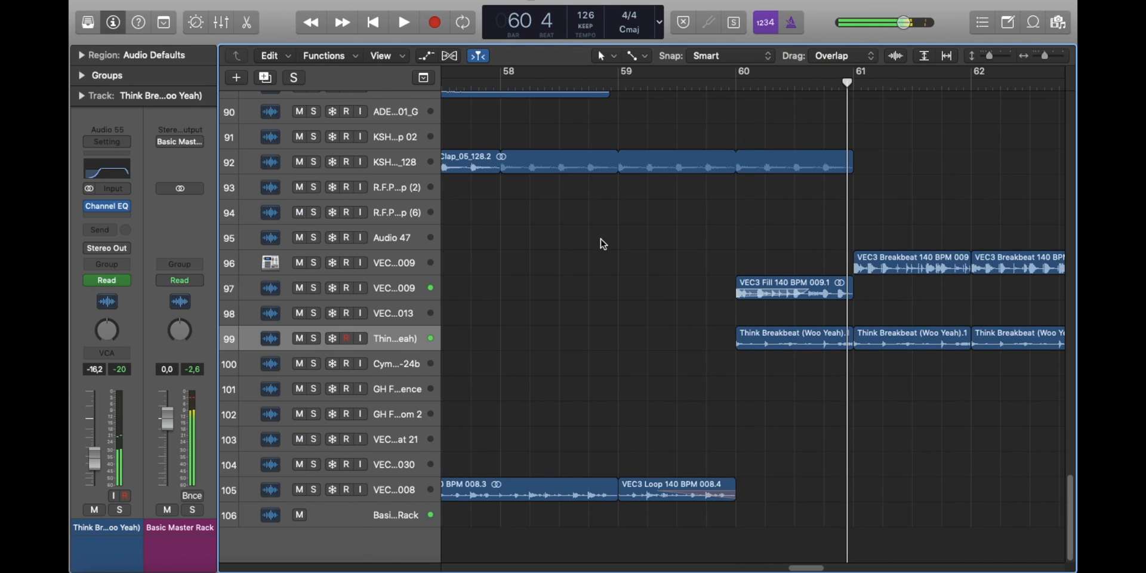
# Step: Solo the VEC3 Loop track 105, play it from just before bar 51, and display its High Cut Frequency automation
pyautogui.click(1040, 59)
pyautogui.click(421, 490)
pyautogui.press('s')
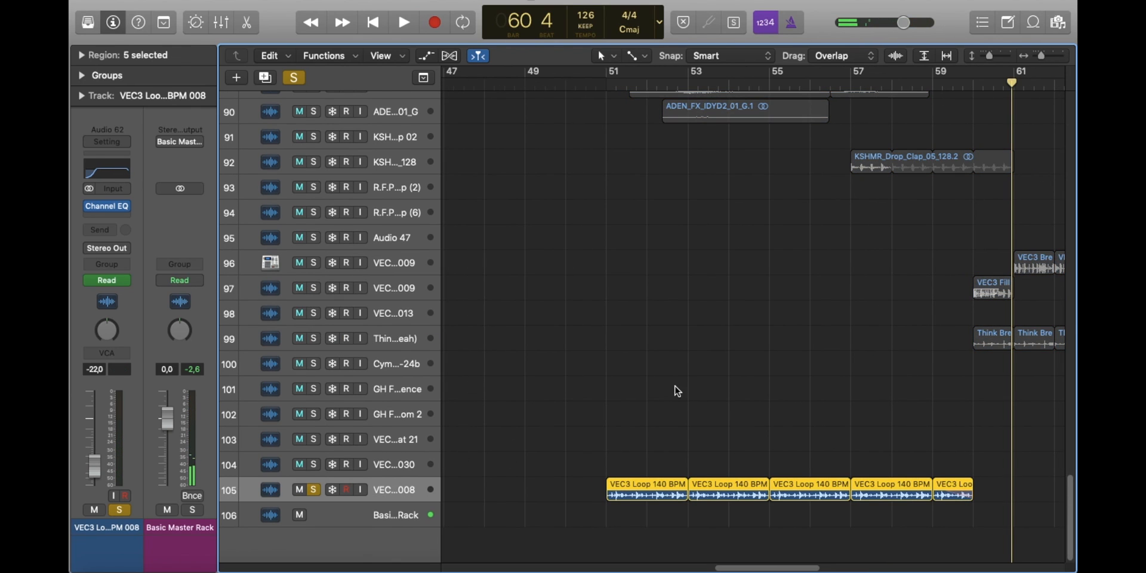
pyautogui.click(596, 90)
pyautogui.press('super+Right')
pyautogui.click(797, 266)
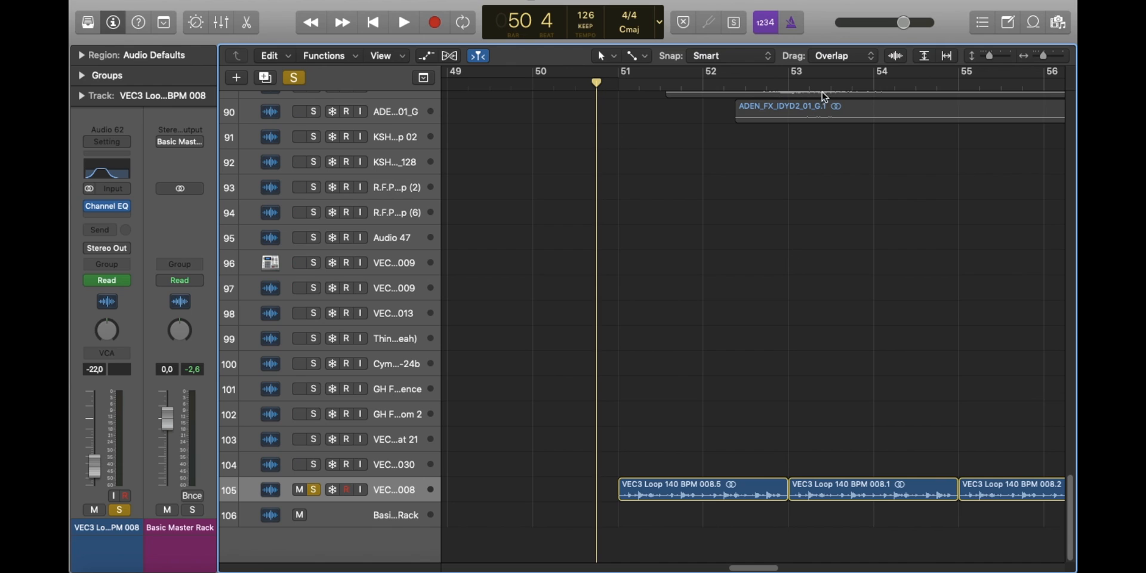
pyautogui.click(994, 58)
pyautogui.press('space')
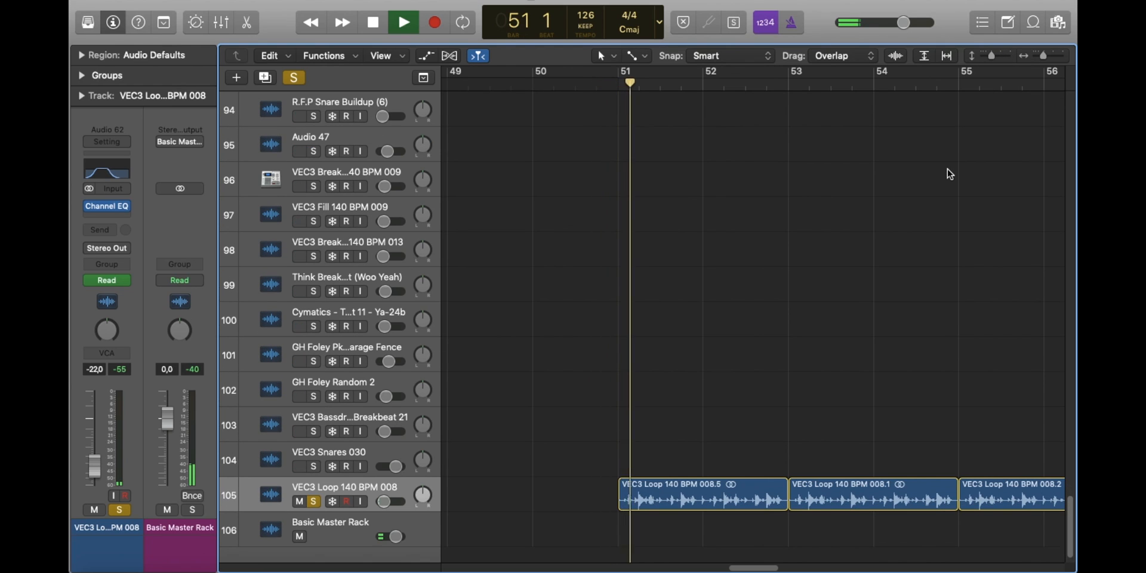
pyautogui.press('a')
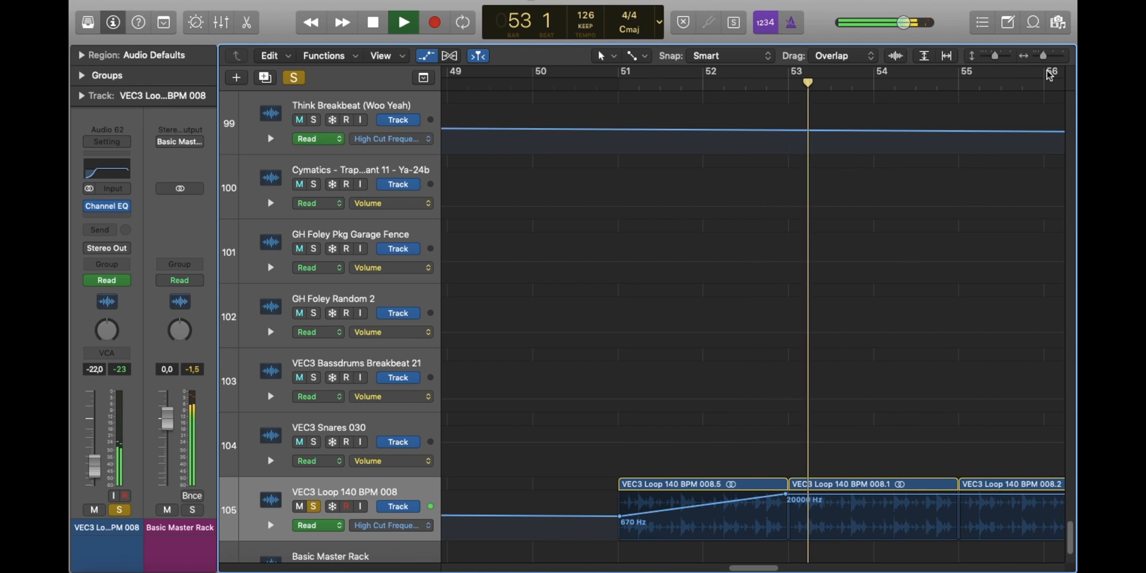
# Step: Stop playback of the VEC3 Loop track 105 and clear its solo
pyautogui.moveTo(1044, 55)
pyautogui.mouseDown()
pyautogui.moveTo(989, 56)
pyautogui.moveTo(1041, 56)
pyautogui.mouseUp()
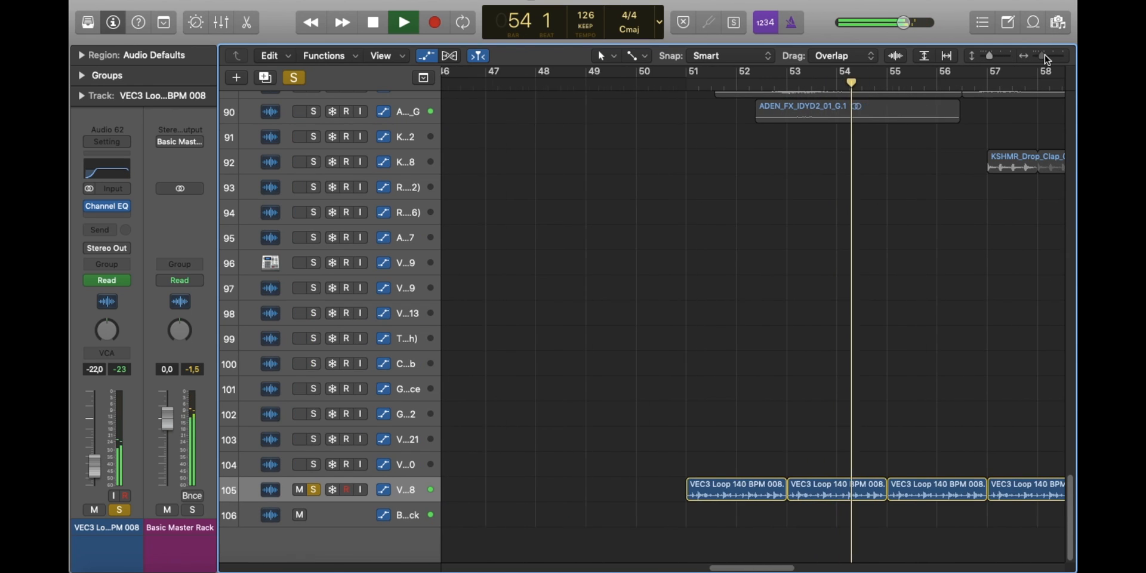
pyautogui.hscroll(2, 899, 258)
pyautogui.press('space')
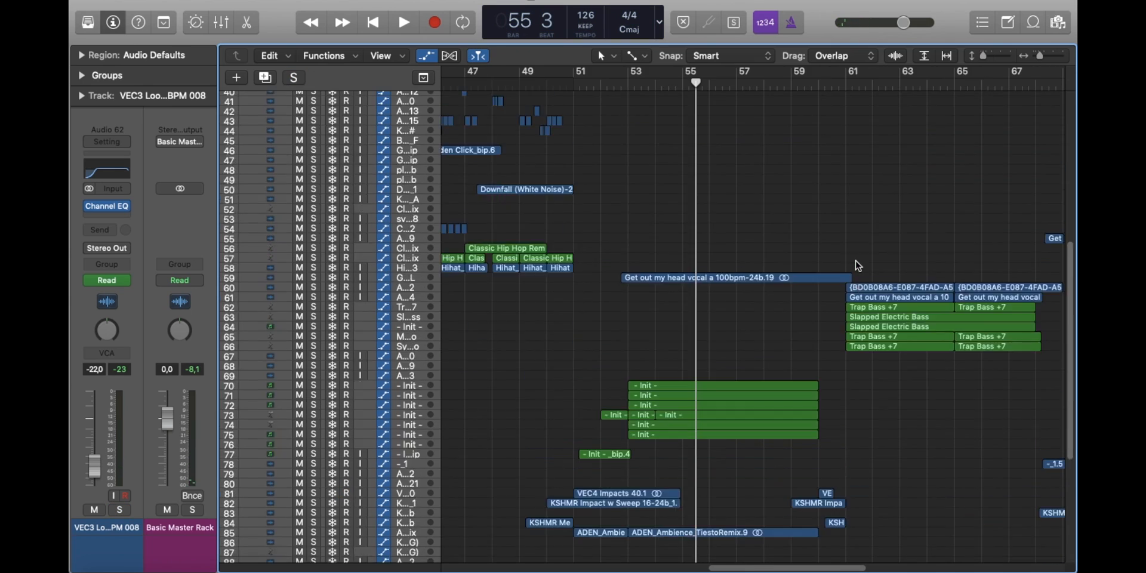
# Step: Solo the Get out my head vocal track 59, play it from bar 52 beat 3 to bar 54, and return the playhead to its start
pyautogui.scroll(10, 719, 325)
pyautogui.scroll(-5, 719, 325)
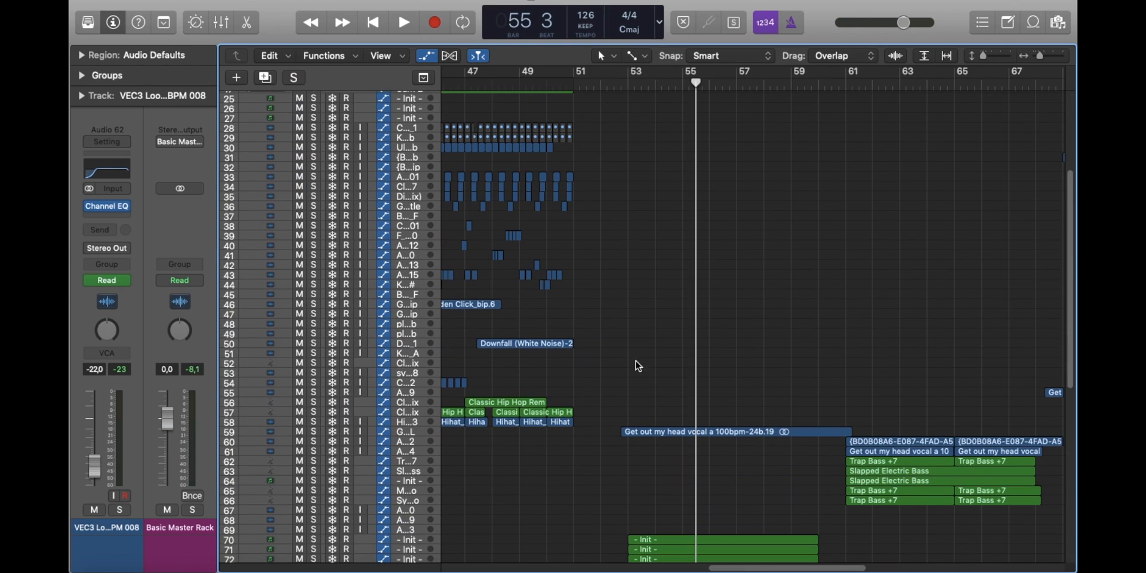
pyautogui.click(420, 436)
pyautogui.press('s')
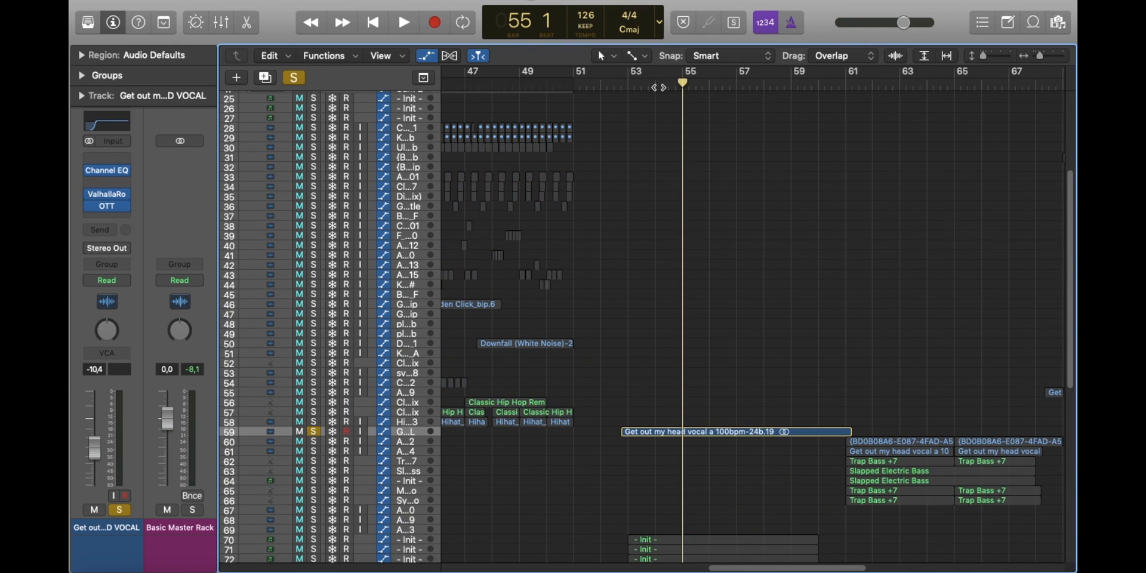
pyautogui.moveTo(622, 88); pyautogui.dragTo(616, 89)
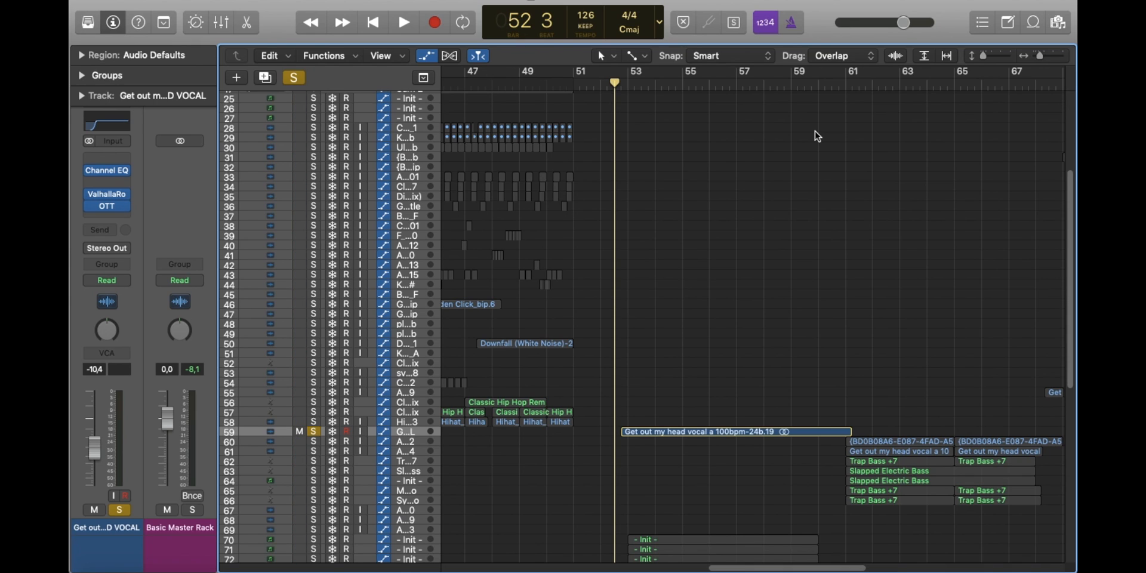
pyautogui.moveTo(1039, 58); pyautogui.dragTo(997, 58)
pyautogui.hscroll(5, 940, 290)
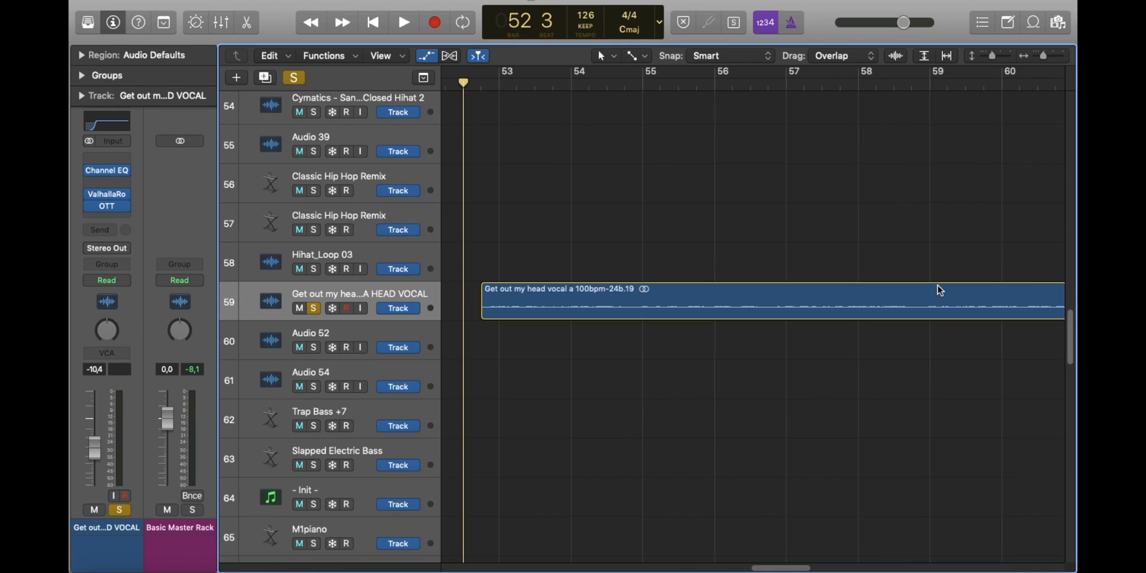
pyautogui.press('space')
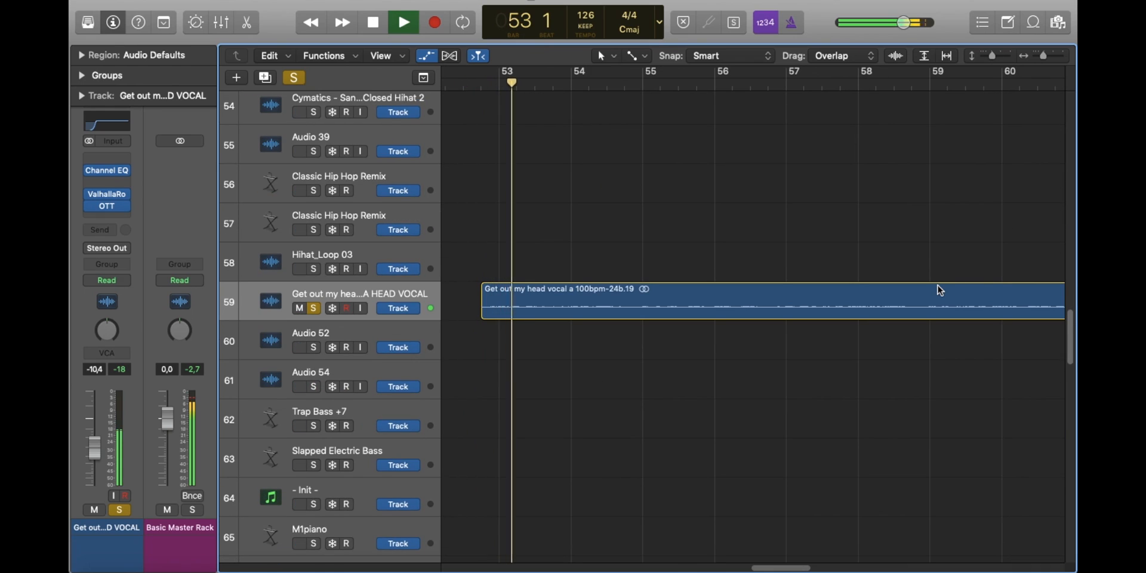
pyautogui.press('space')
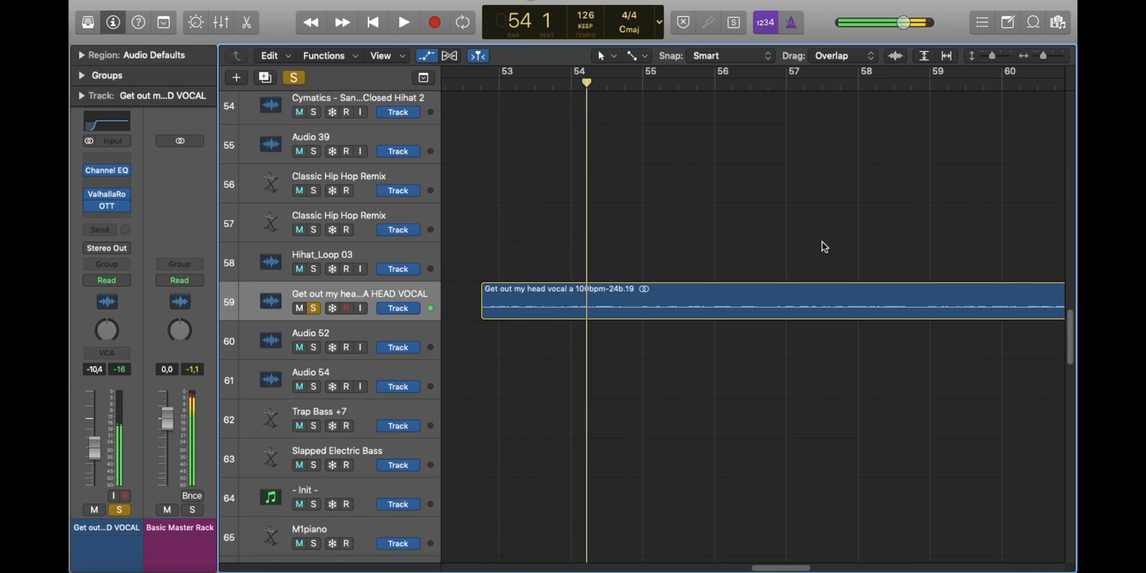
pyautogui.moveTo(503, 85); pyautogui.dragTo(476, 86)
pyautogui.moveTo(1042, 56); pyautogui.dragTo(1039, 58)
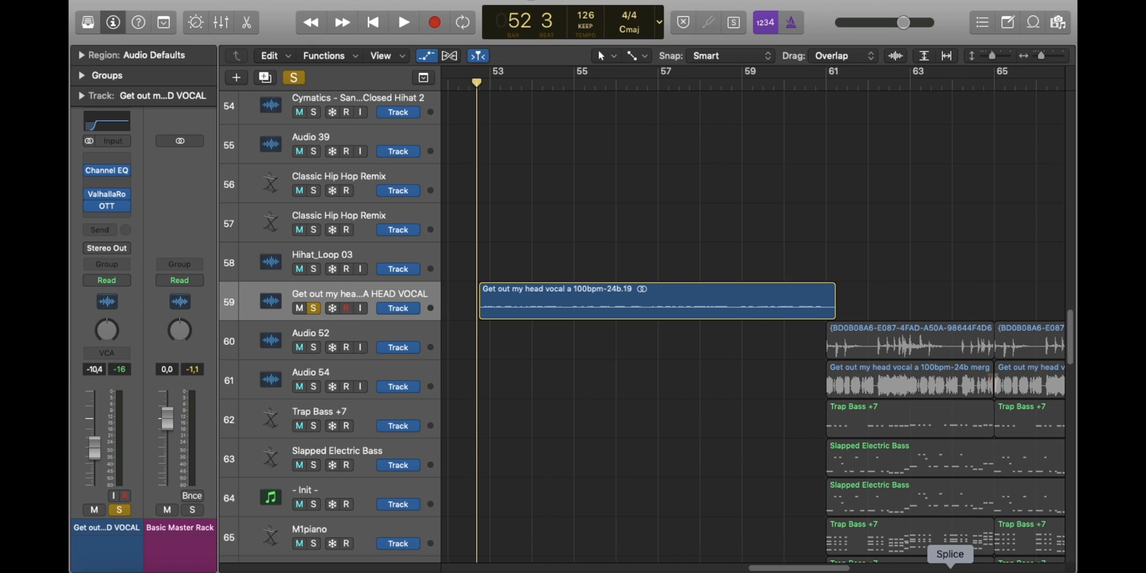
# Step: Switch to Splice, search the samples for "get", and locate 91V_FF_100_vocal_hook_dry_get_out_my_head_lead_Am.wav
pyautogui.click(950, 568)
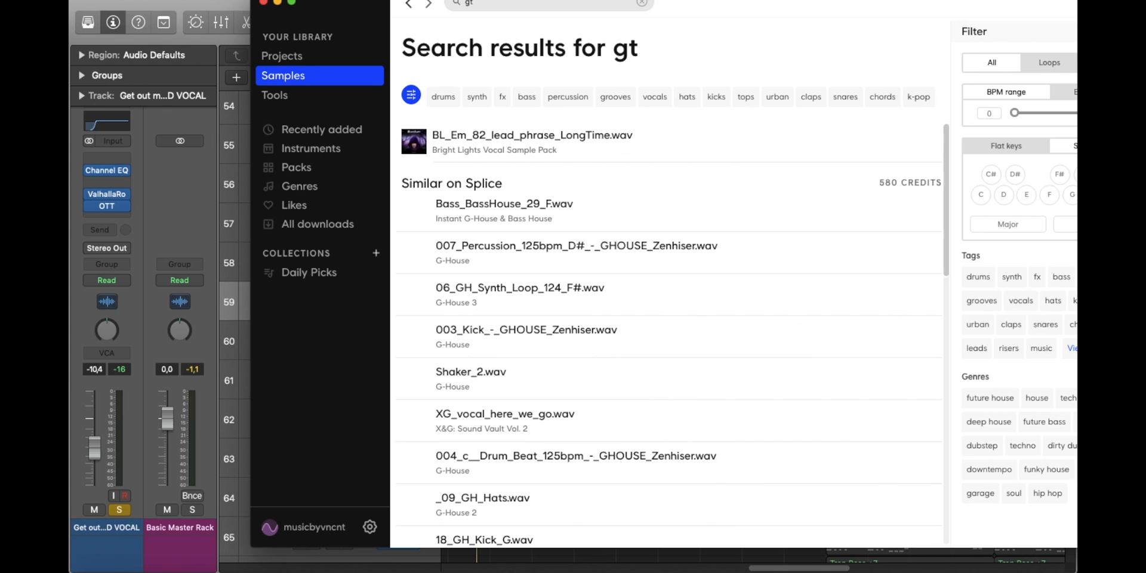
pyautogui.moveTo(416, 229)
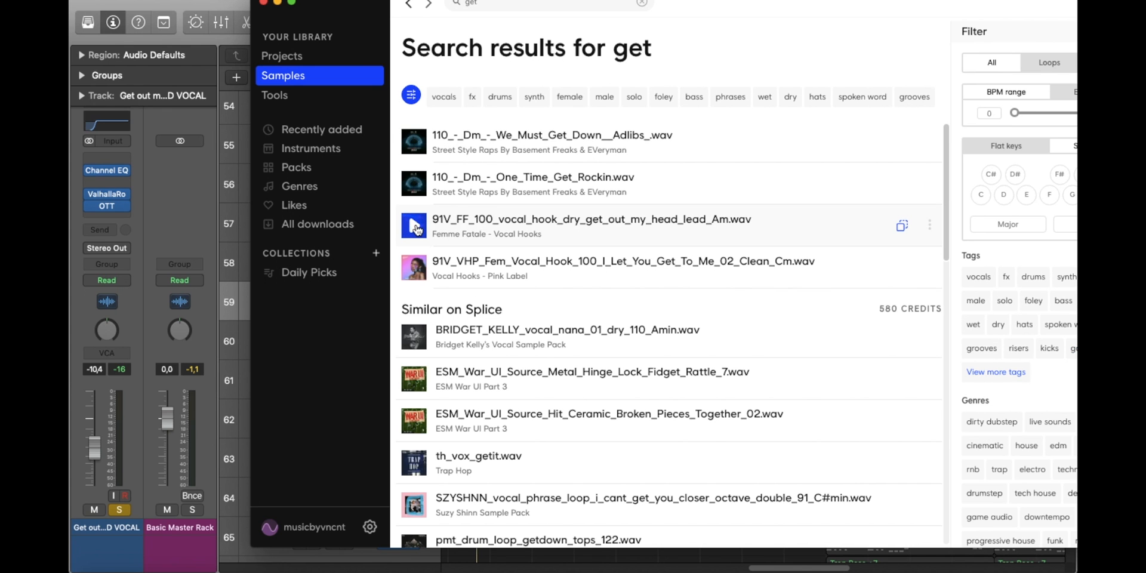
pyautogui.moveTo(666, 37); pyautogui.dragTo(565, 38)
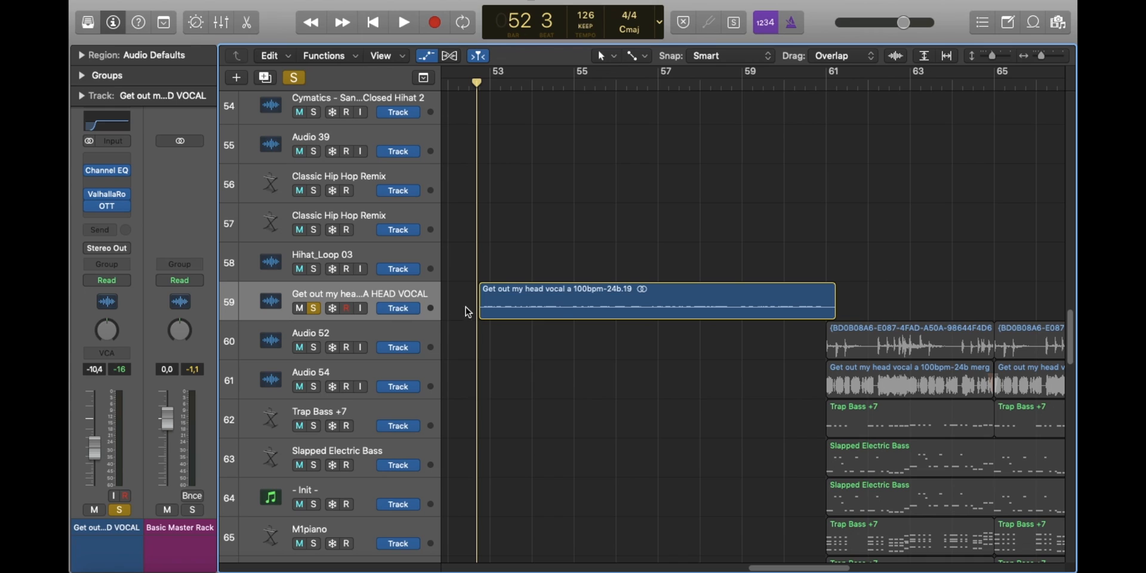
# Step: Show the Flex settings in the project and play the soloed vocal track 59 from bar 52 beat 3 to bar 60
pyautogui.press('super+f')
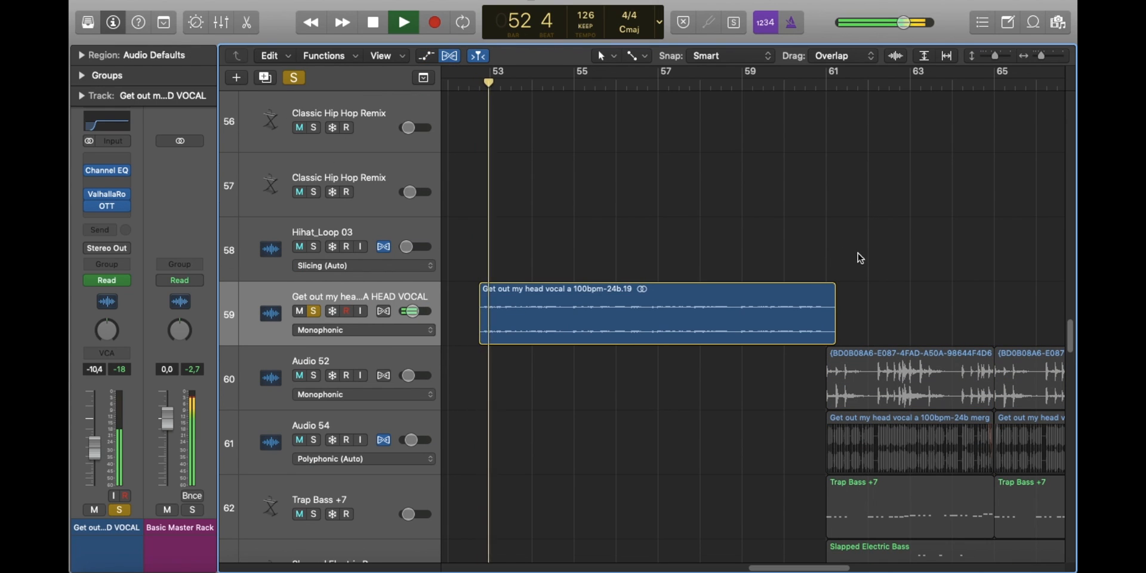
pyautogui.press('space')
pyautogui.moveTo(995, 56); pyautogui.dragTo(1043, 56)
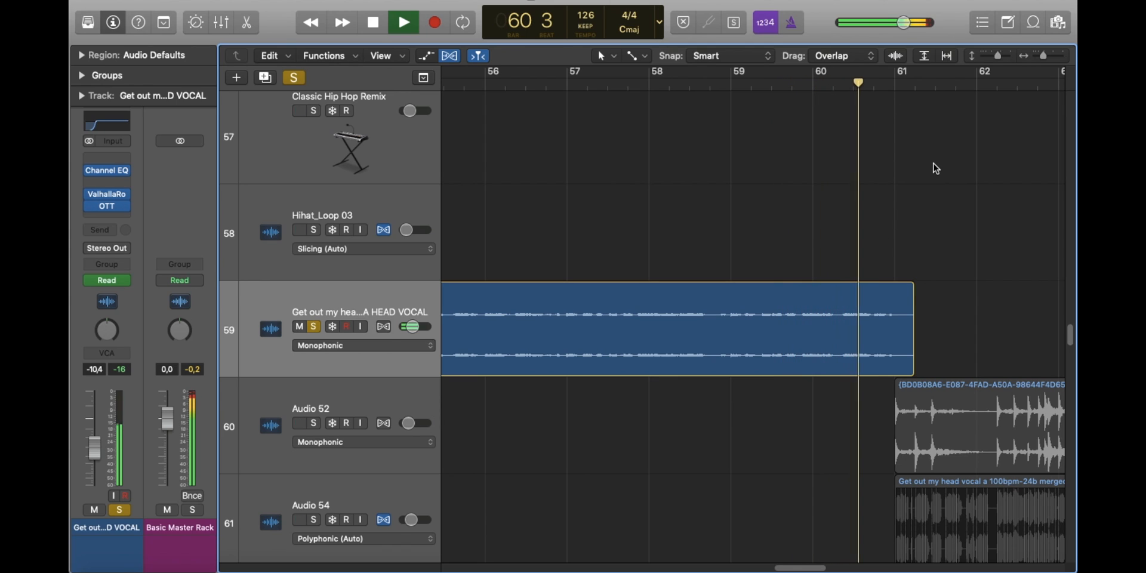
pyautogui.press('space')
# Step: Replay the end of the vocal region on track 59 from bar 60, and clear its solo
pyautogui.click(834, 84)
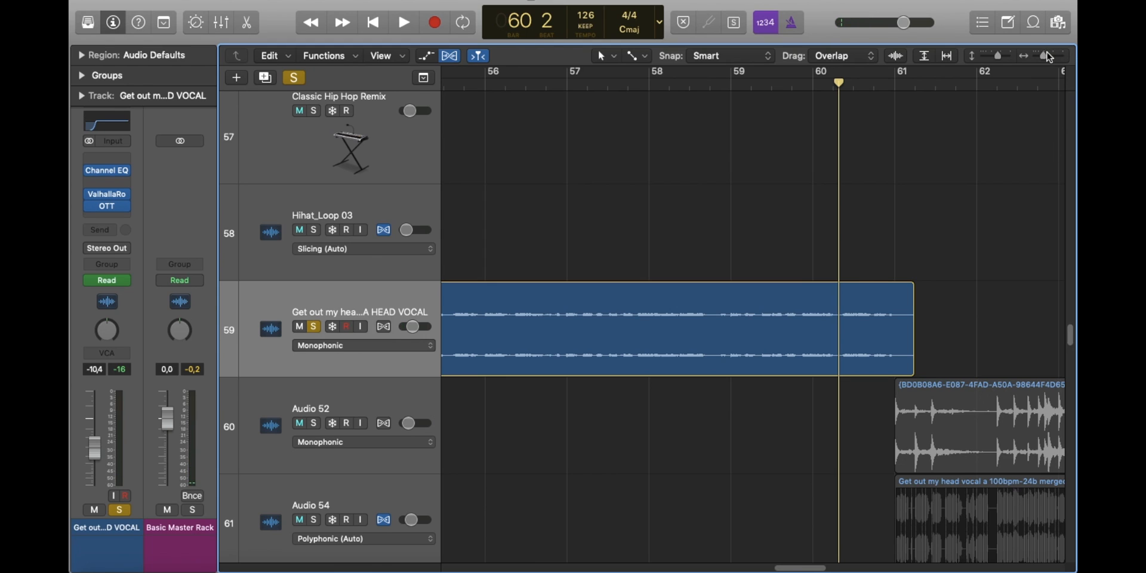
pyautogui.moveTo(1045, 56); pyautogui.dragTo(1046, 55)
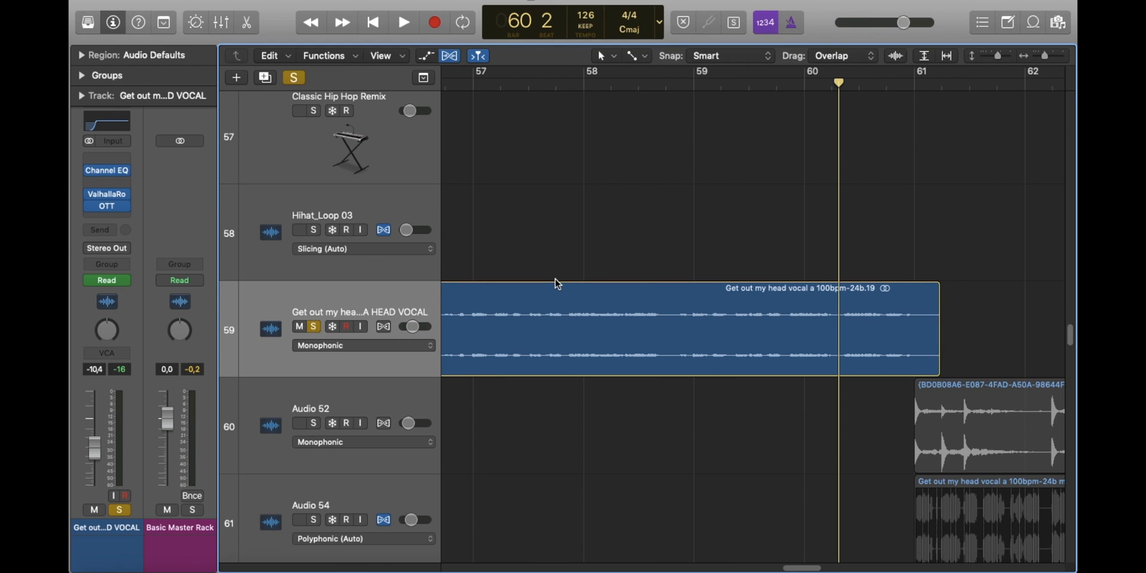
pyautogui.press('space')
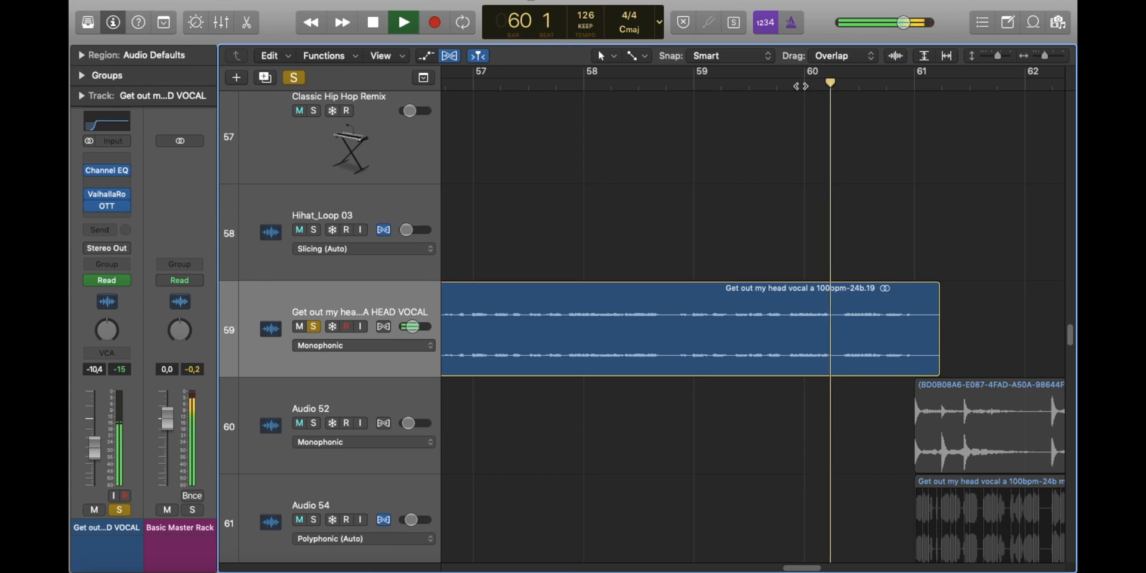
pyautogui.press('space')
pyautogui.moveTo(1044, 55); pyautogui.dragTo(1025, 56)
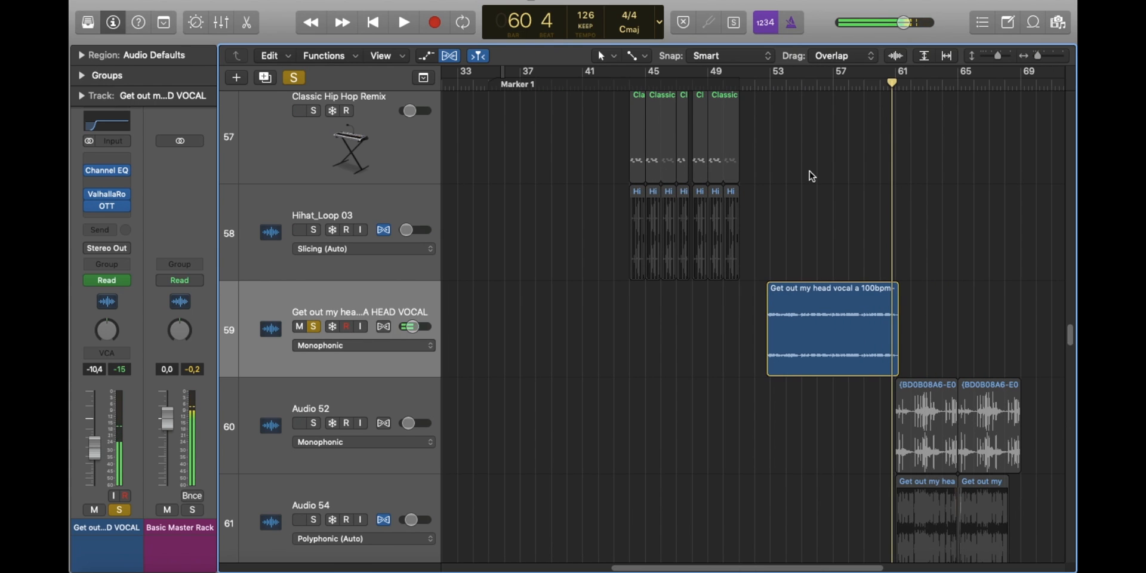
pyautogui.click(314, 326)
# Step: Solo the -_1 track 78, play the end of its region before bar 35, and clear the solo
pyautogui.scroll(20, 754, 235)
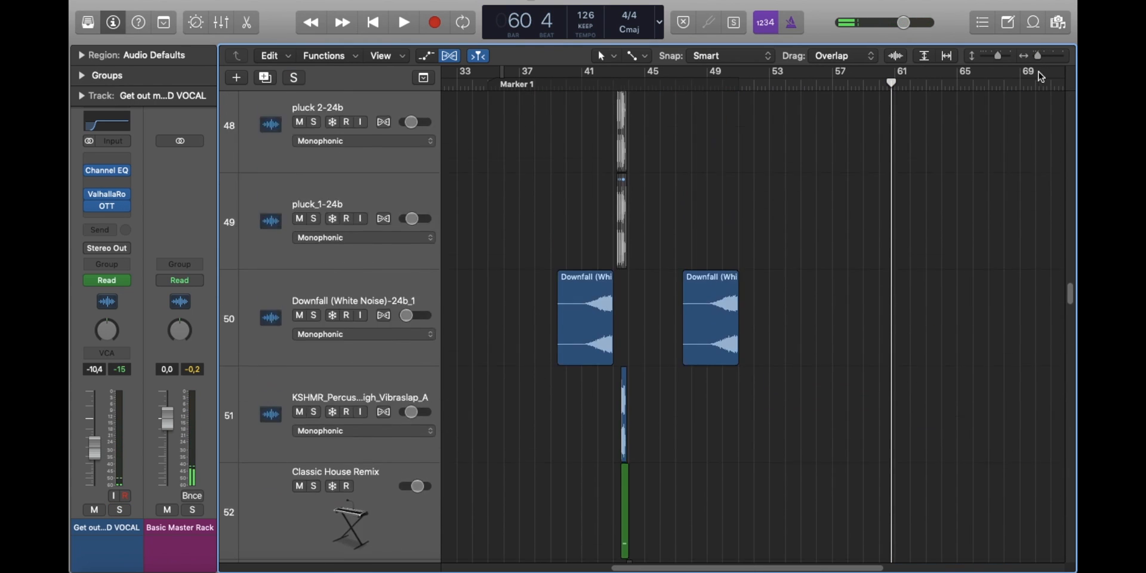
pyautogui.moveTo(998, 56); pyautogui.dragTo(982, 57)
pyautogui.scroll(5, 801, 209)
pyautogui.scroll(-3, 802, 209)
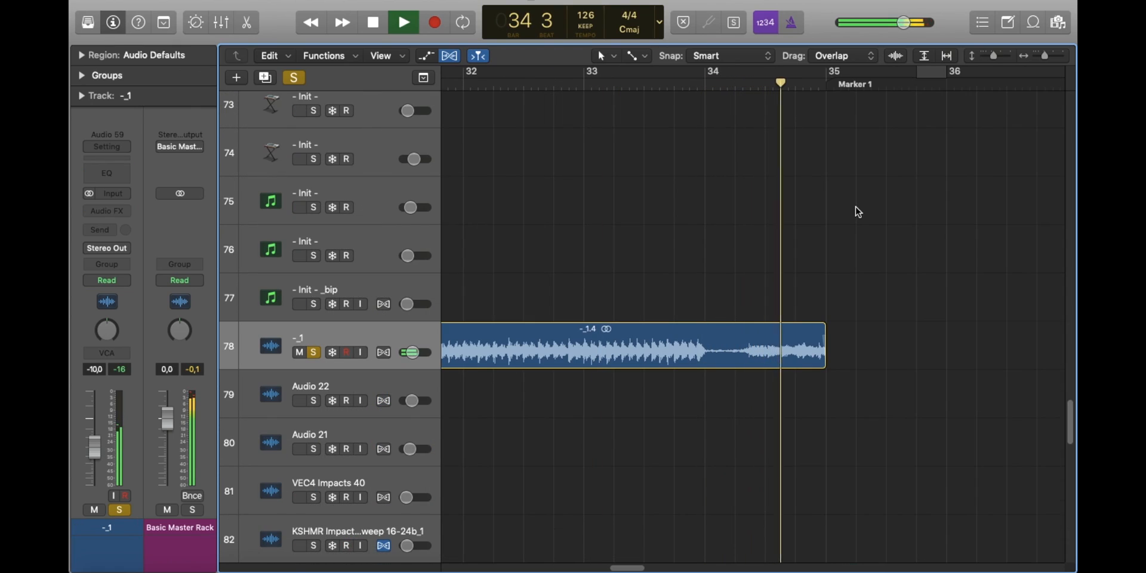
pyautogui.press('space')
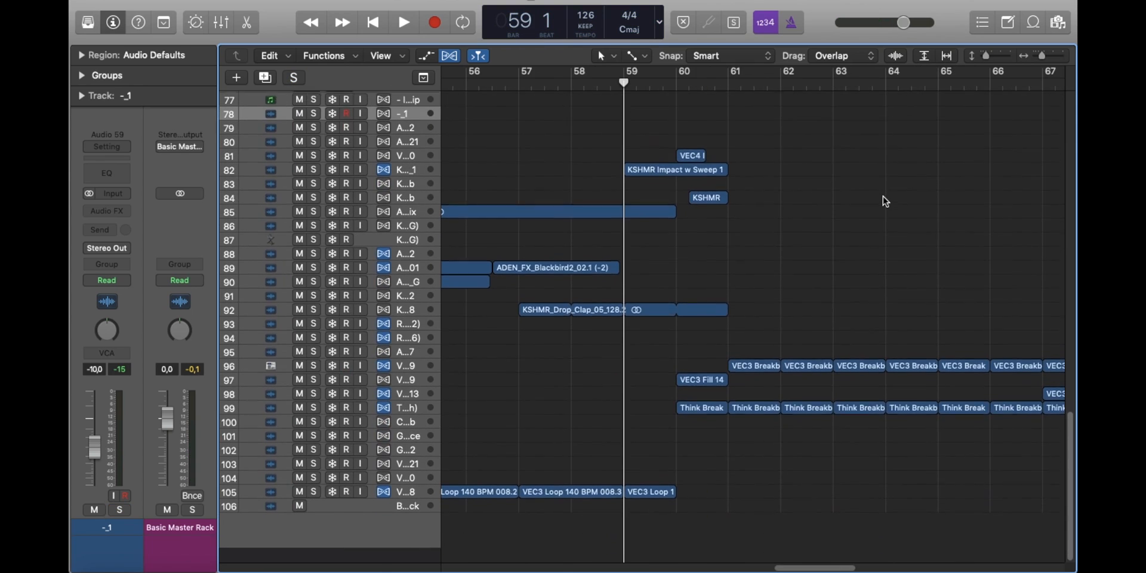
# Step: Select the VEC3 Loop track 105 and play the full arrangement from bar 60 up to bar 61
pyautogui.scroll(1, 569, 514)
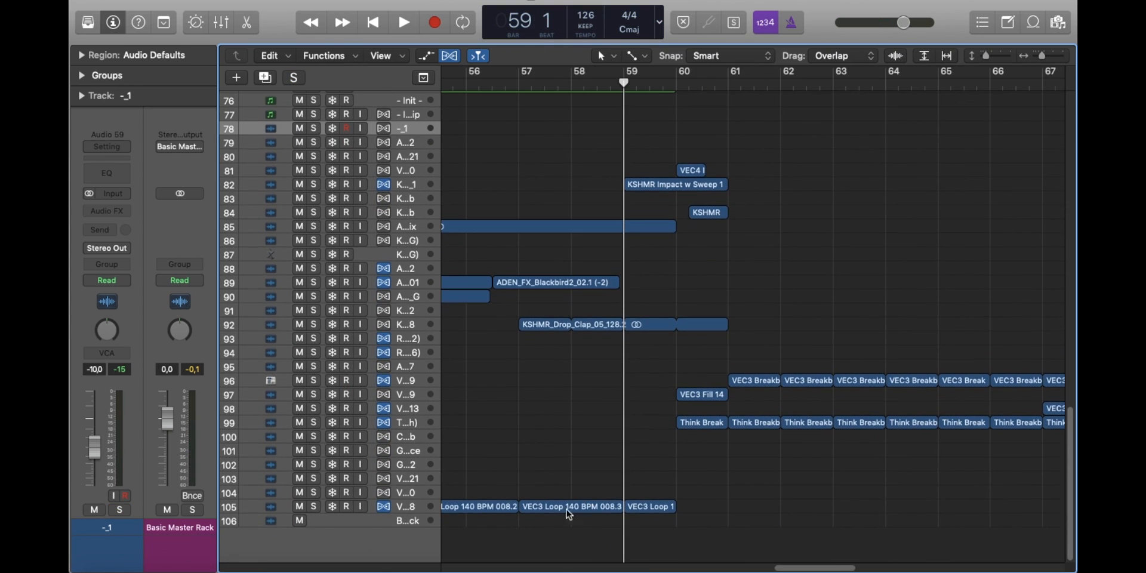
pyautogui.click(418, 512)
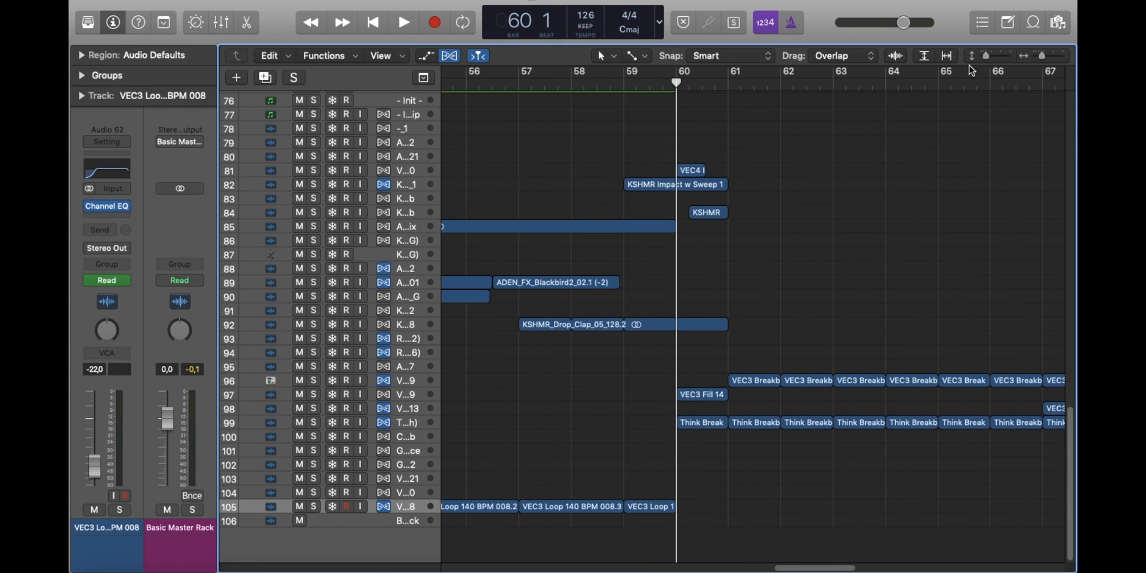
pyautogui.press('space')
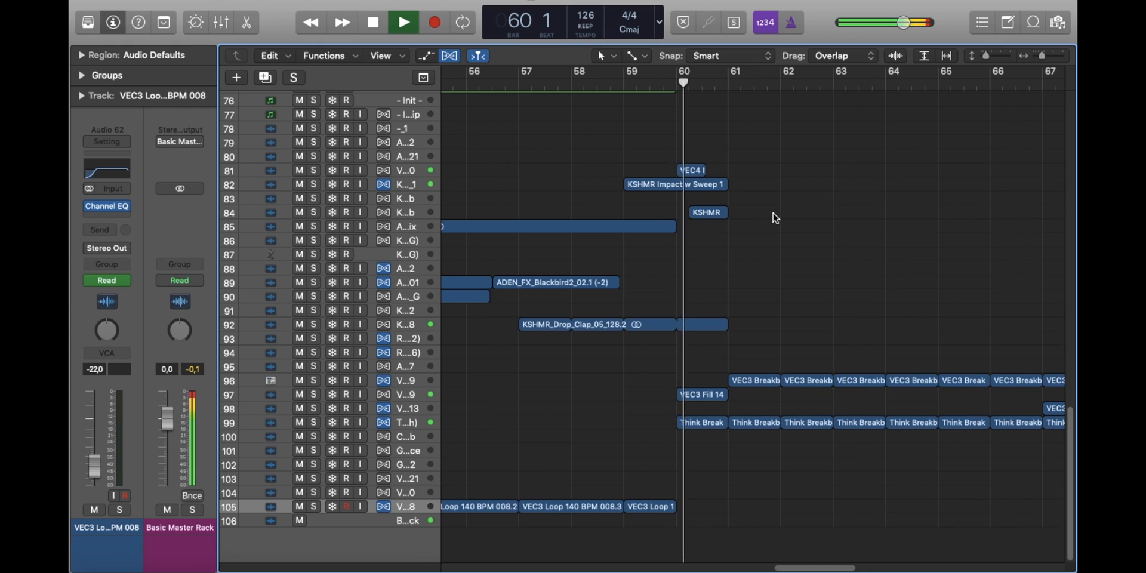
pyautogui.press('space')
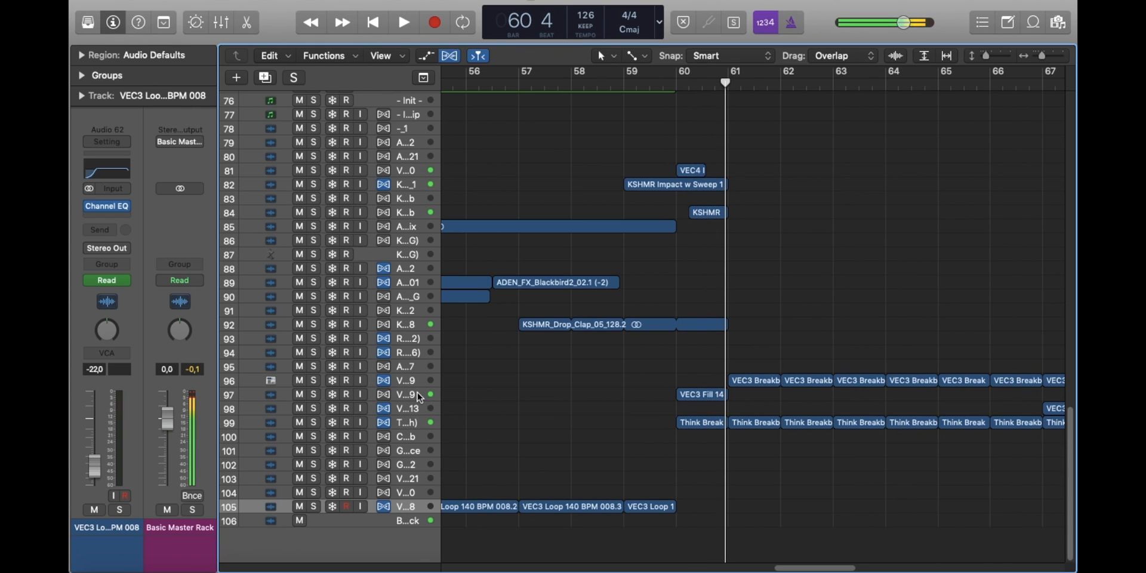
# Step: Solo the VEC3 Fill track 97, play it from bar 60, and hide the Flex settings
pyautogui.click(417, 395)
pyautogui.press('s')
pyautogui.click(684, 83)
pyautogui.click(844, 179)
pyautogui.press('space')
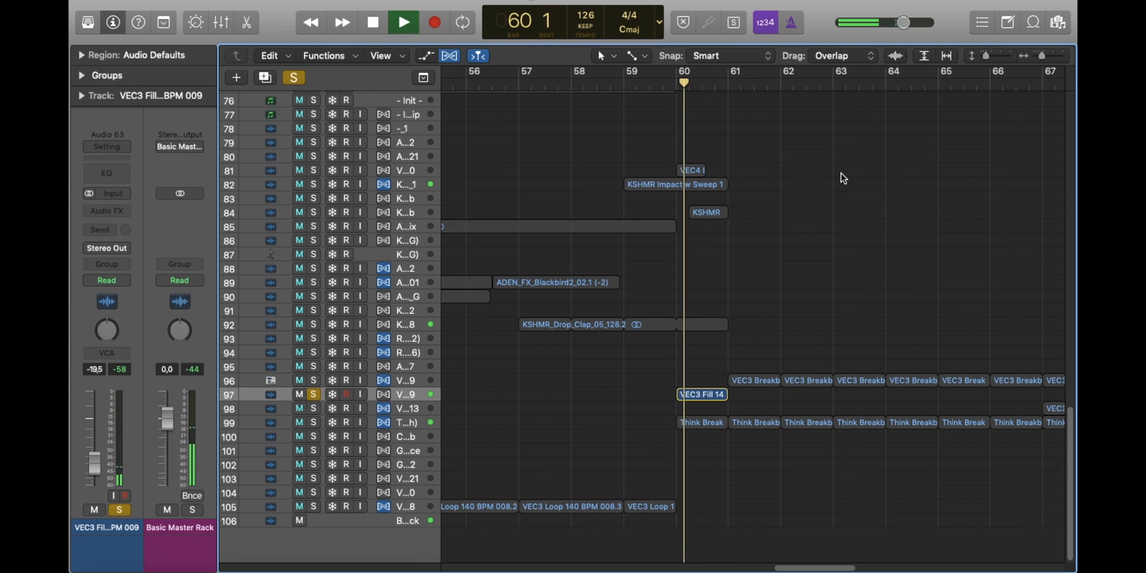
pyautogui.press('a')
pyautogui.press('space')
pyautogui.press('a')
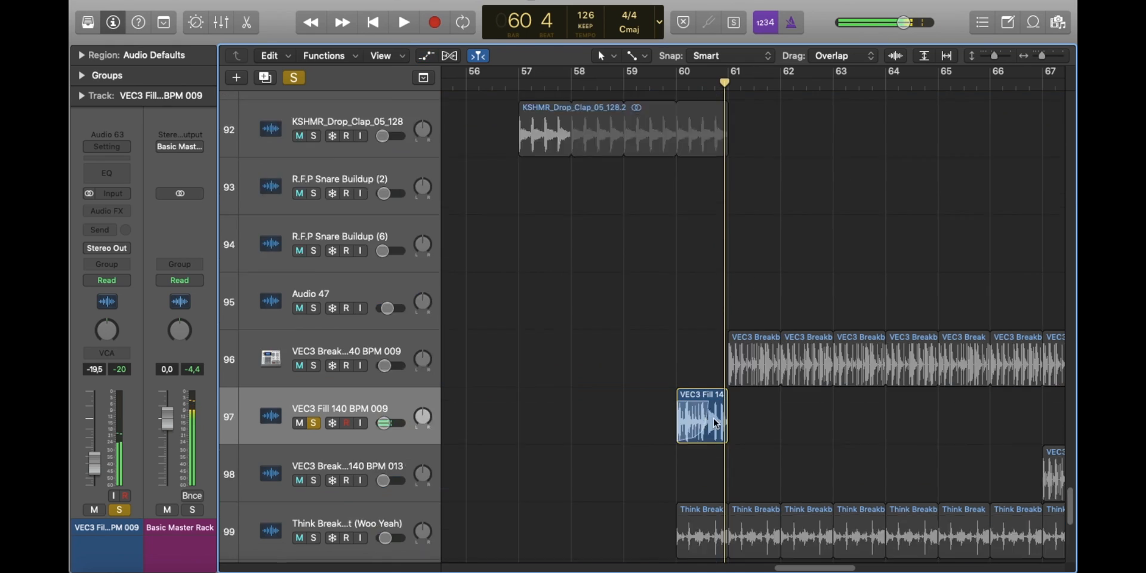
# Step: Remove the solo from the VEC3 Fill track 97 and solo the Think Breakbeat track 99 instead
pyautogui.click(412, 424)
pyautogui.press('s')
pyautogui.click(411, 395)
pyautogui.press('s')
pyautogui.click(562, 360)
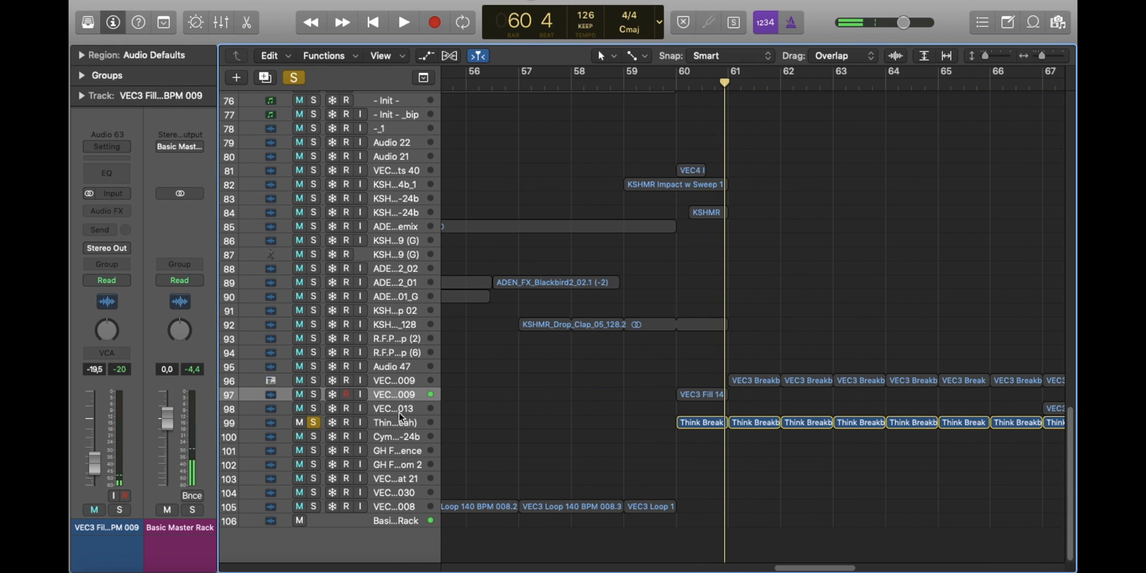
pyautogui.click(399, 421)
pyautogui.moveTo(912, 291); pyautogui.dragTo(922, 288)
pyautogui.moveTo(986, 56)
pyautogui.mouseDown()
pyautogui.moveTo(1002, 59)
pyautogui.moveTo(991, 59)
pyautogui.mouseUp()
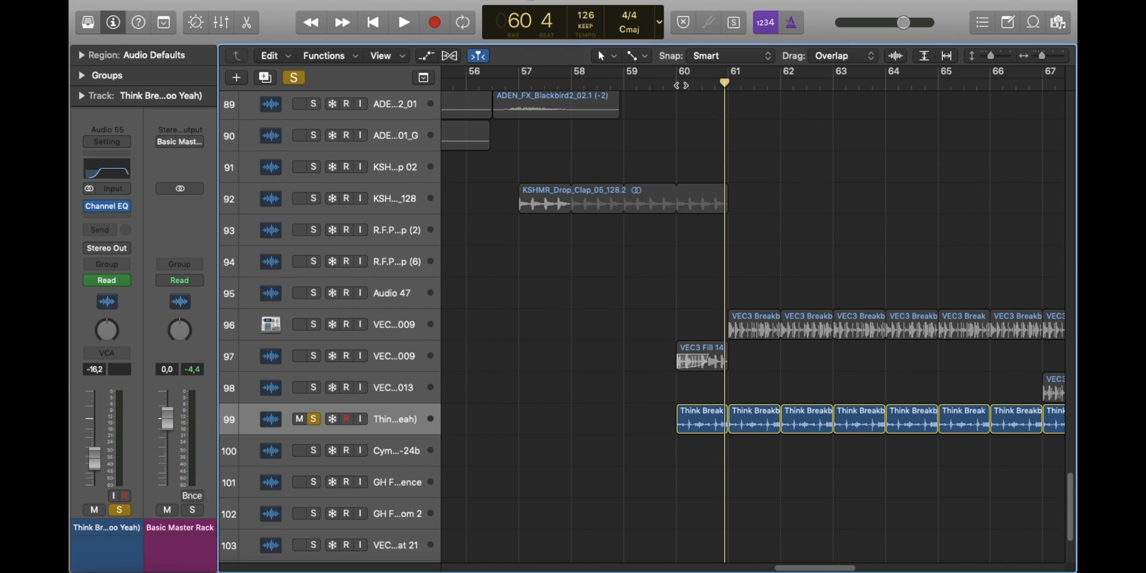
# Step: Play the soloed Think Breakbeat track 99 from bar 60 through bar 61, and clear its solo
pyautogui.click(681, 85)
pyautogui.click(1046, 58)
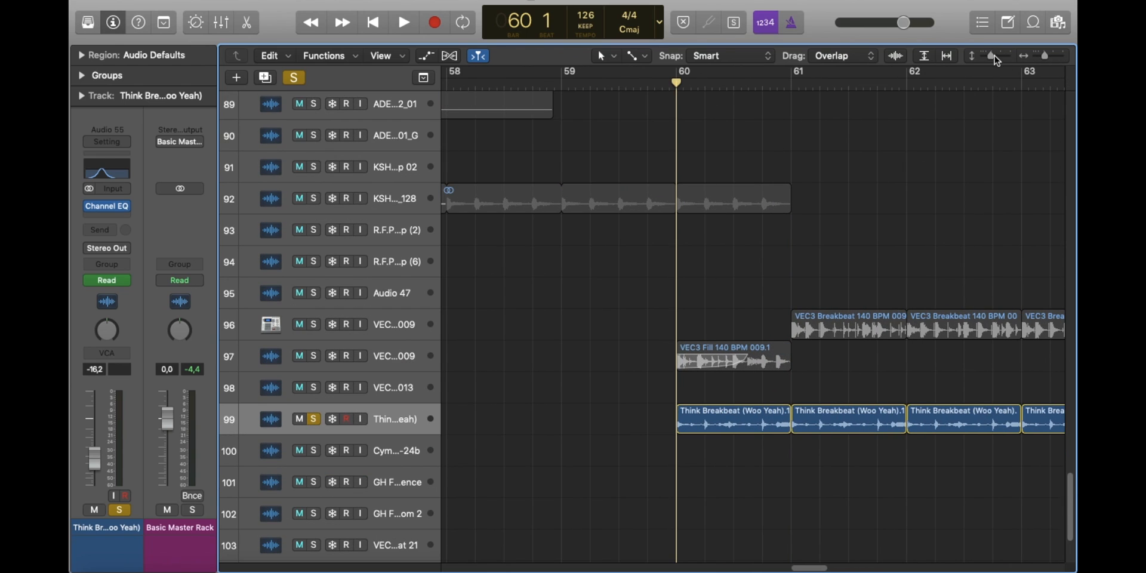
pyautogui.press('space')
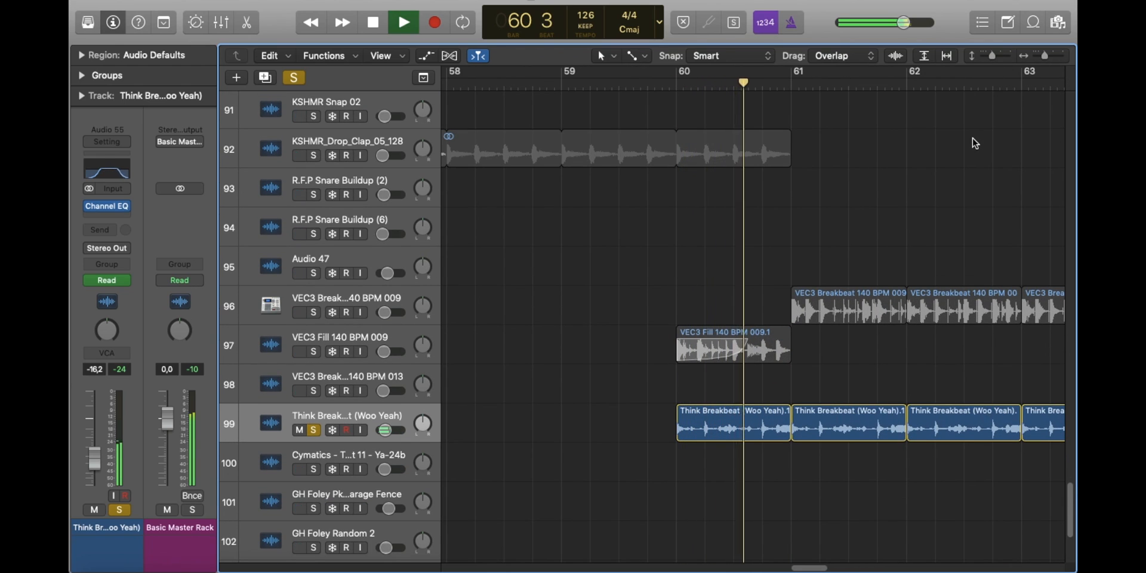
pyautogui.moveTo(1044, 56); pyautogui.dragTo(985, 57)
pyautogui.press('space')
pyautogui.press('s')
# Step: Solo the VEC3 Breakbeat track 96 together with the VEC3 Fill track 97 and play them from bar 60
pyautogui.click(421, 366)
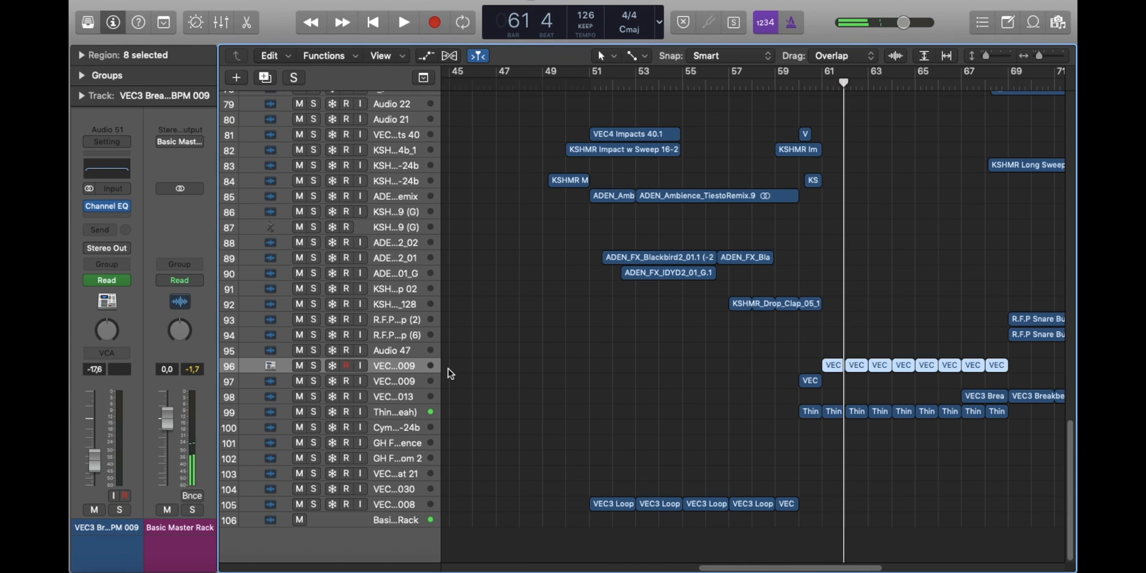
pyautogui.press('s')
pyautogui.hotkey('shift', 'space')
pyautogui.click(395, 382)
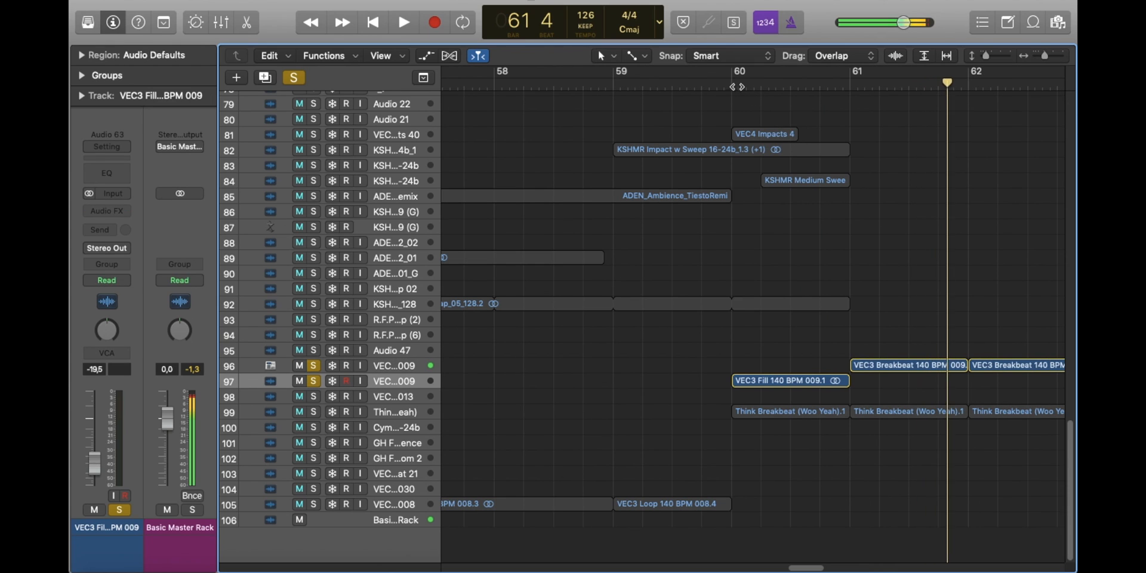
pyautogui.click(734, 84)
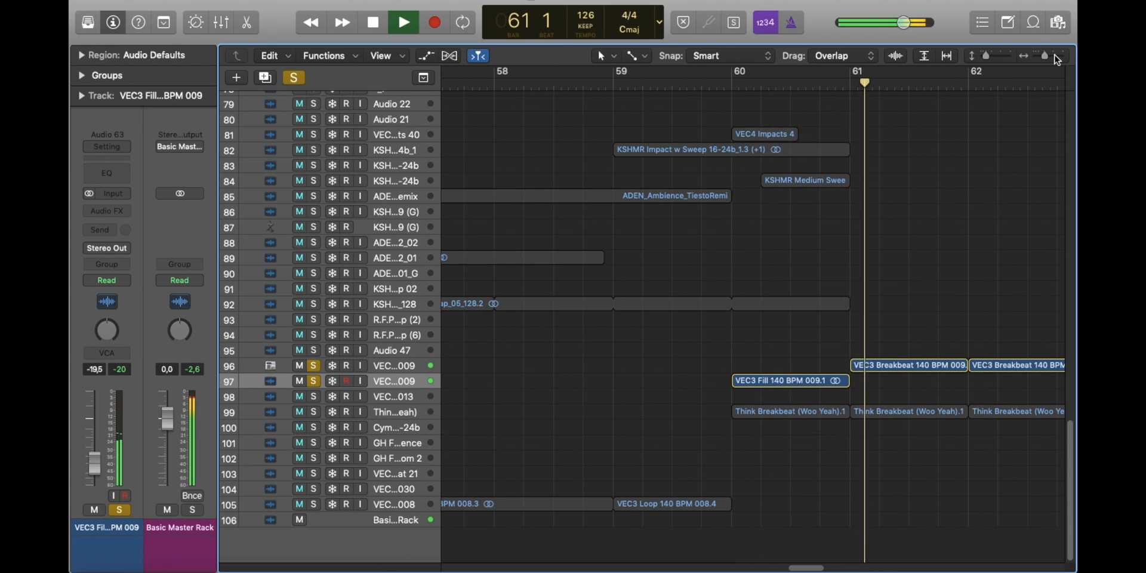
pyautogui.press('super+Left')
pyautogui.press('space')
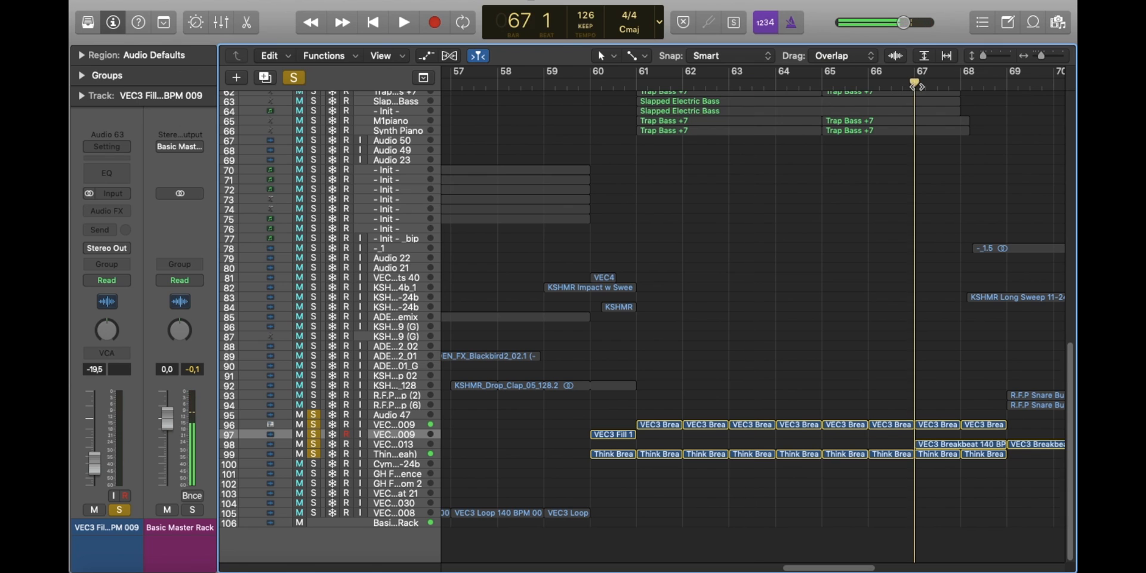
# Step: Play the soloed breakbeat tracks 96 to 99 from bar 67 on
pyautogui.hscroll(5, 925, 184)
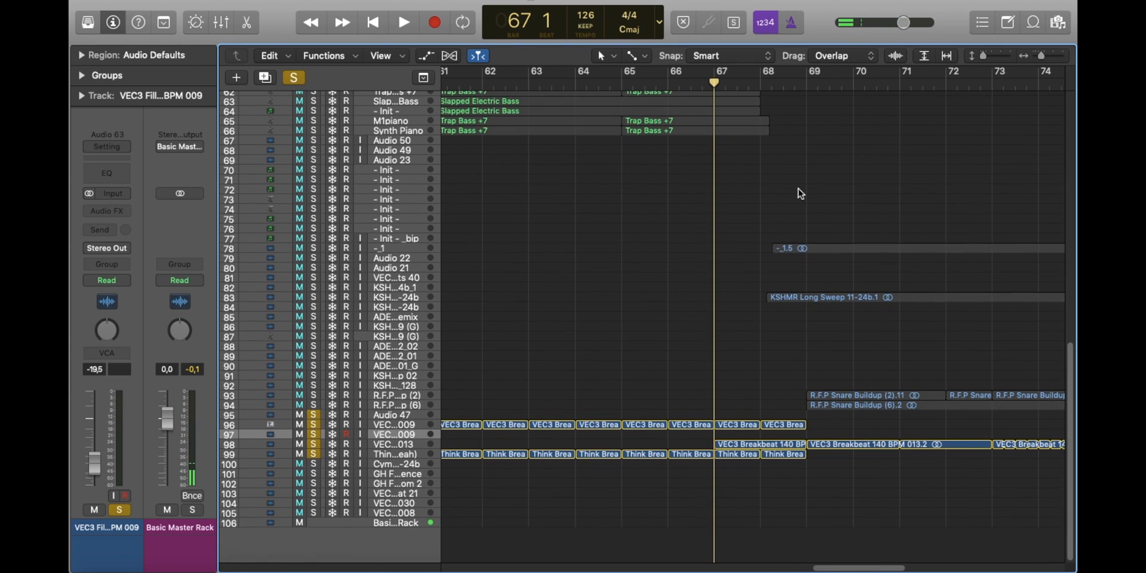
pyautogui.press('space')
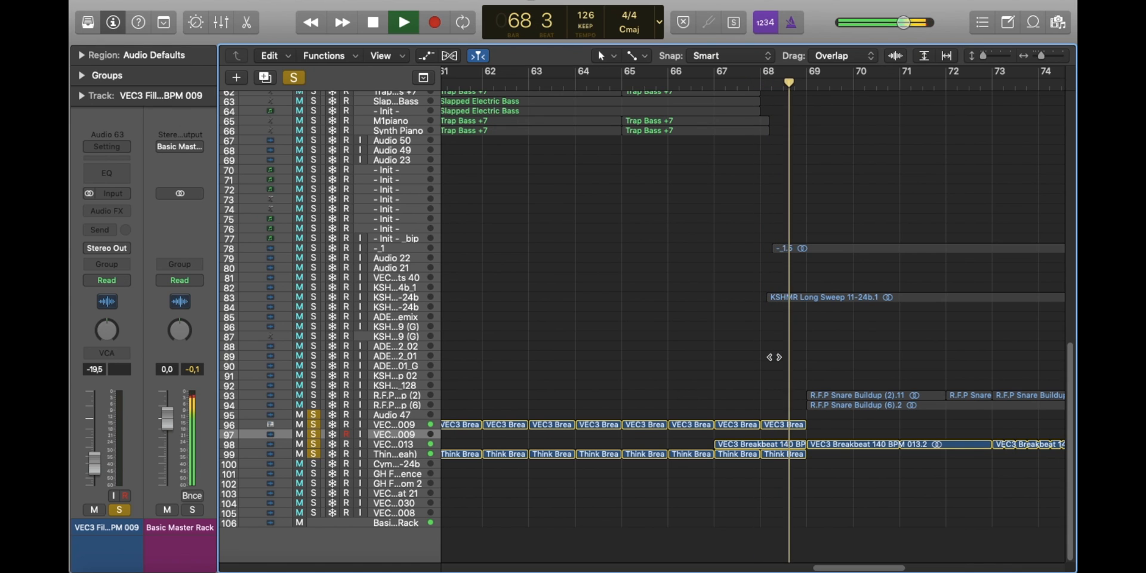
pyautogui.press('space')
# Step: Clear the breakbeat solos and solo the vocal, bass and piano tracks 60 to 66 at bar 61
pyautogui.press('a')
pyautogui.scroll(-5, 764, 396)
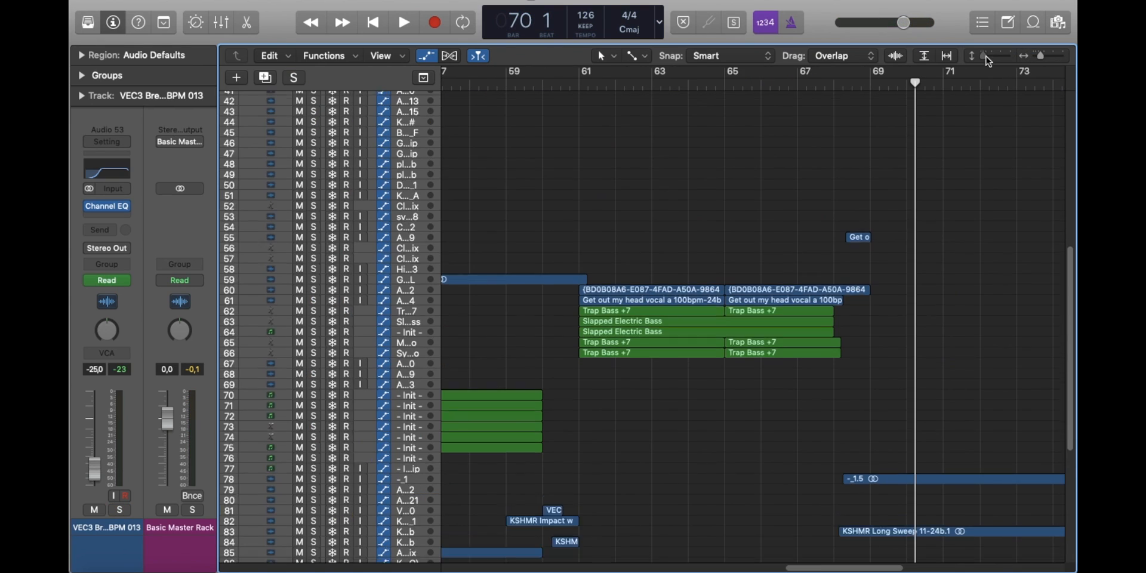
pyautogui.press('super+Down')
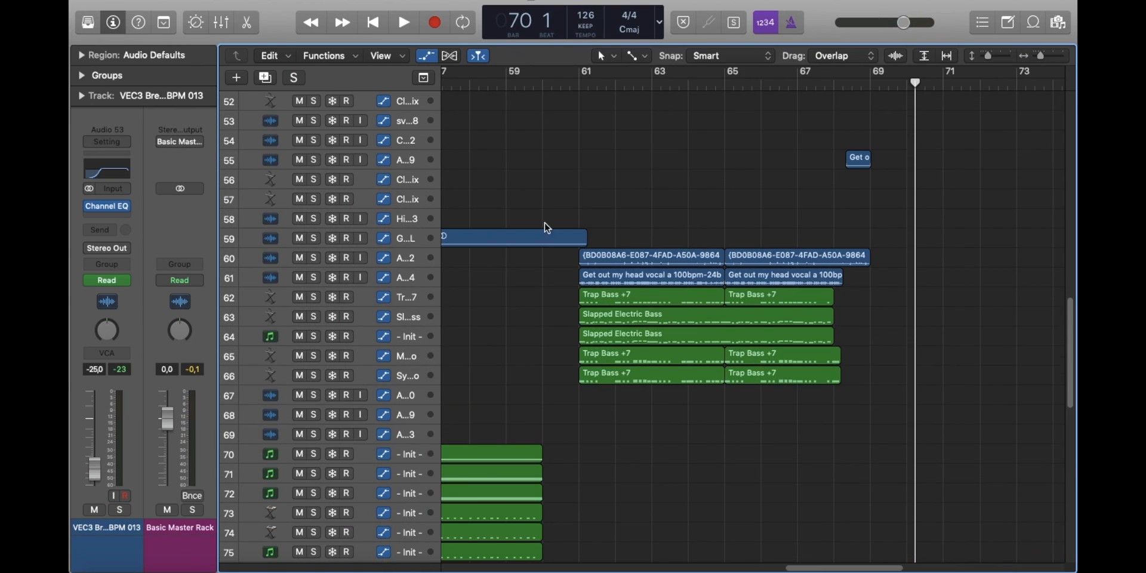
pyautogui.press('s')
pyautogui.moveTo(1042, 56); pyautogui.dragTo(1043, 56)
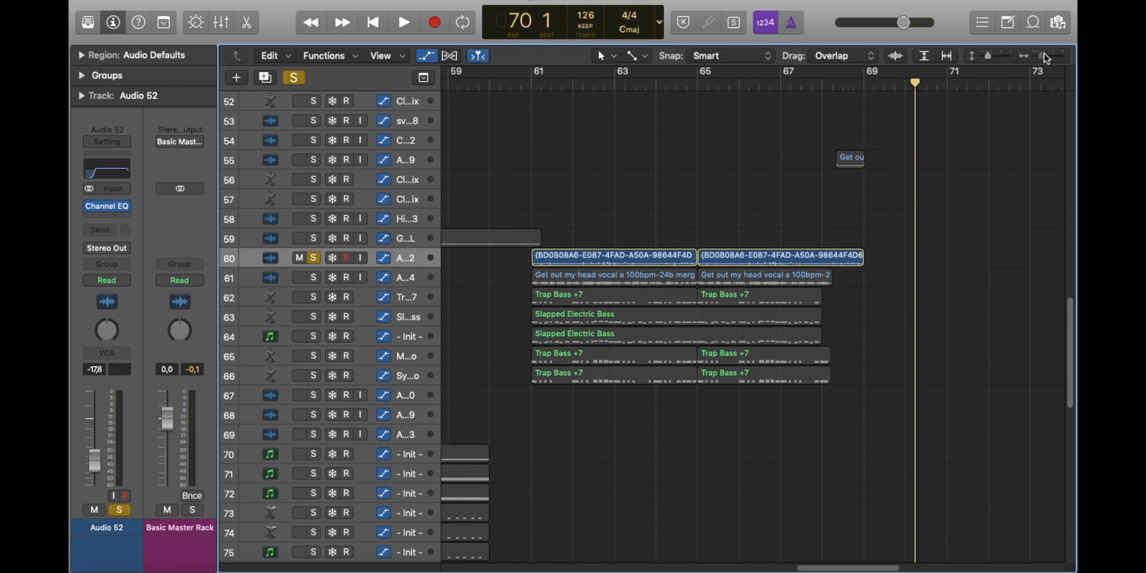
pyautogui.hscroll(-2, 647, 342)
pyautogui.press('s')
pyautogui.moveTo(315, 375); pyautogui.dragTo(315, 356)
pyautogui.moveTo(325, 278); pyautogui.dragTo(327, 258)
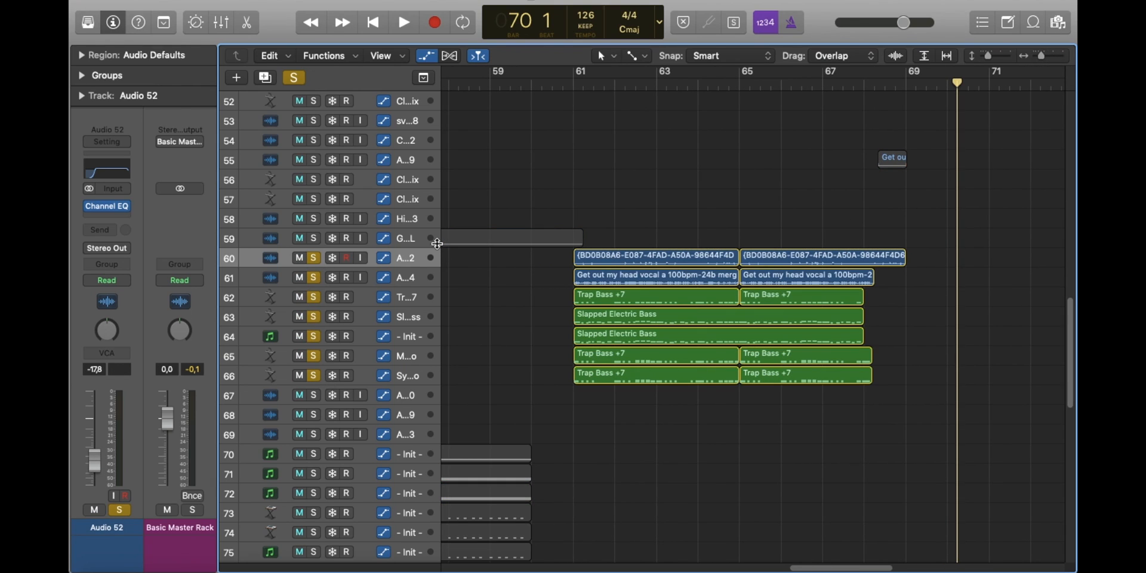
# Step: Play the soloed tracks 60 to 66 from bar 61 with the regions enlarged
pyautogui.click(578, 76)
pyautogui.moveTo(1041, 56); pyautogui.dragTo(988, 55)
pyautogui.press('space')
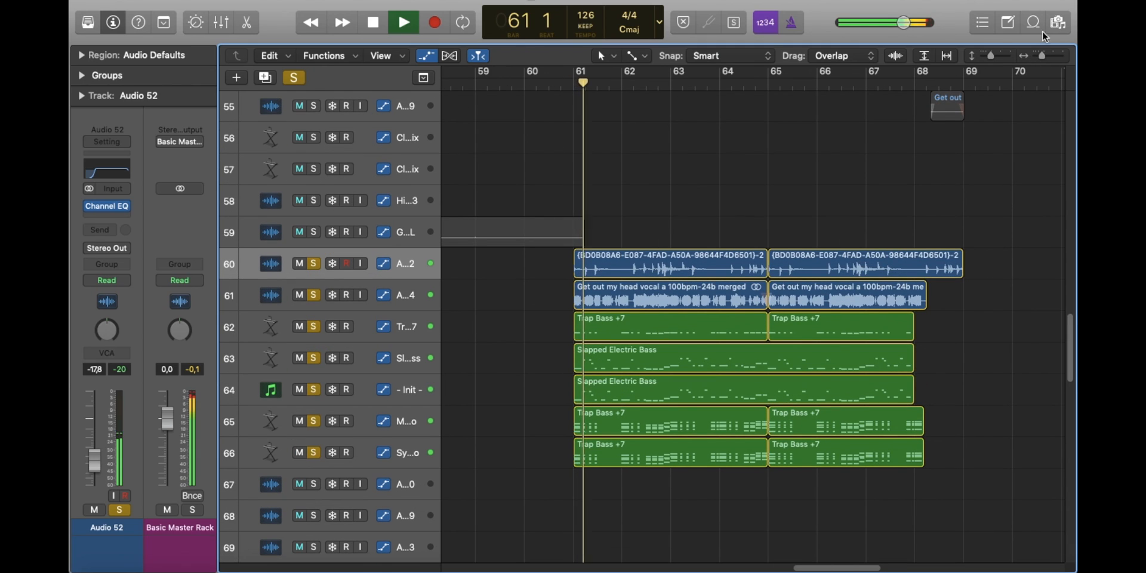
pyautogui.moveTo(1042, 55); pyautogui.dragTo(1039, 55)
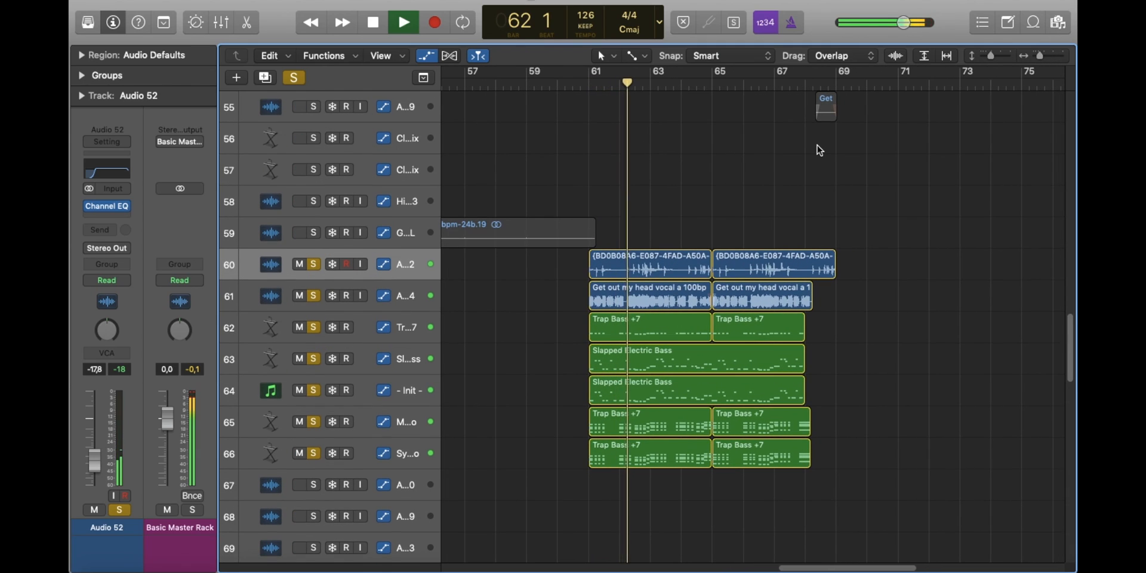
pyautogui.scroll(1, 819, 151)
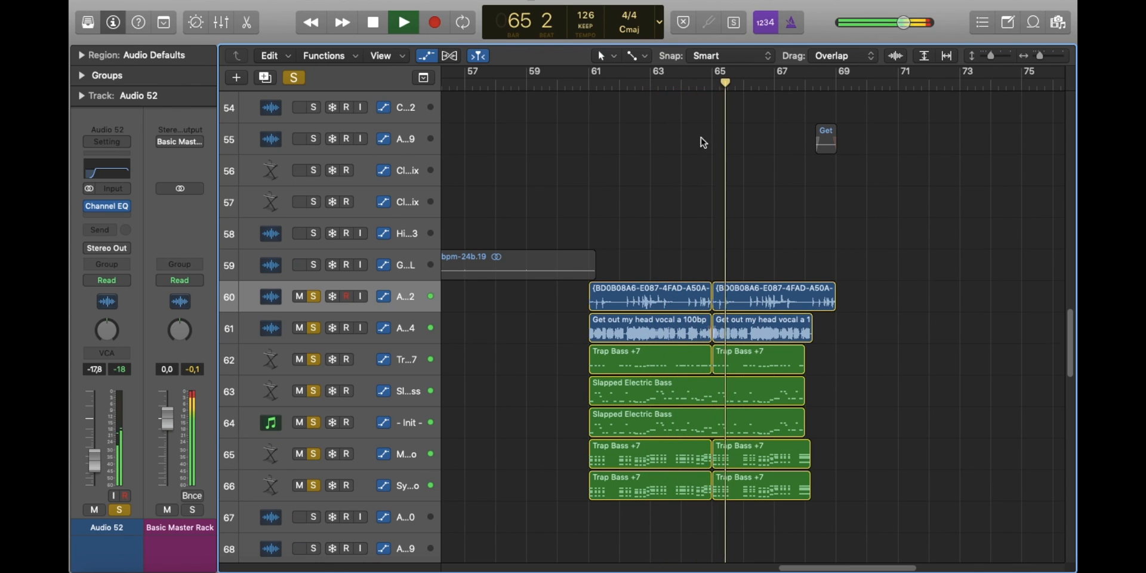
# Step: Add the Audio 39 track 55 to the solo during playback and stop within its vocal region at bar 68
pyautogui.click(826, 142)
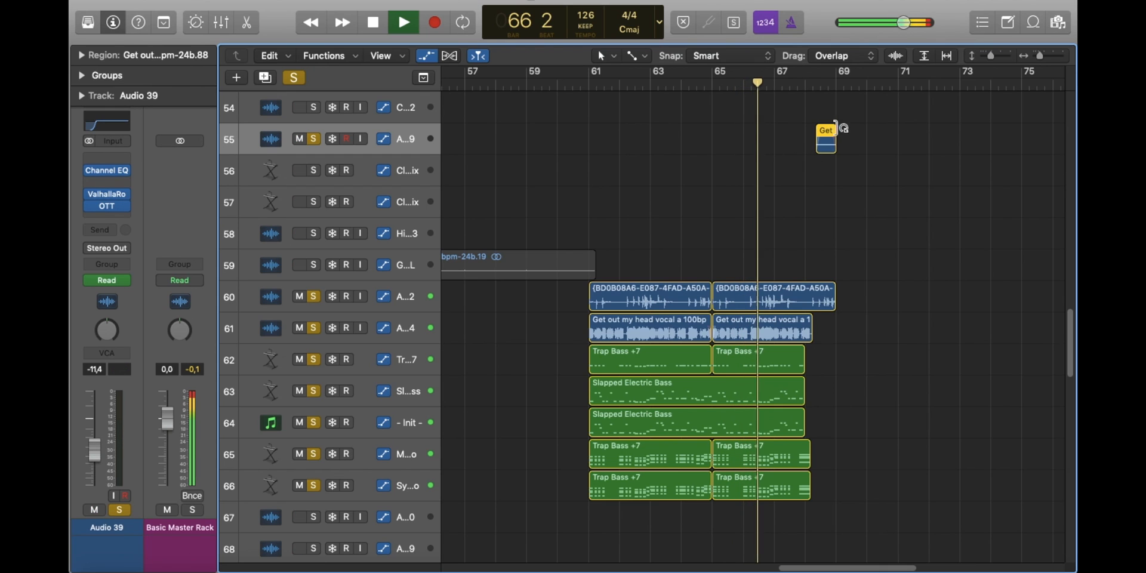
pyautogui.moveTo(1040, 56); pyautogui.dragTo(1051, 63)
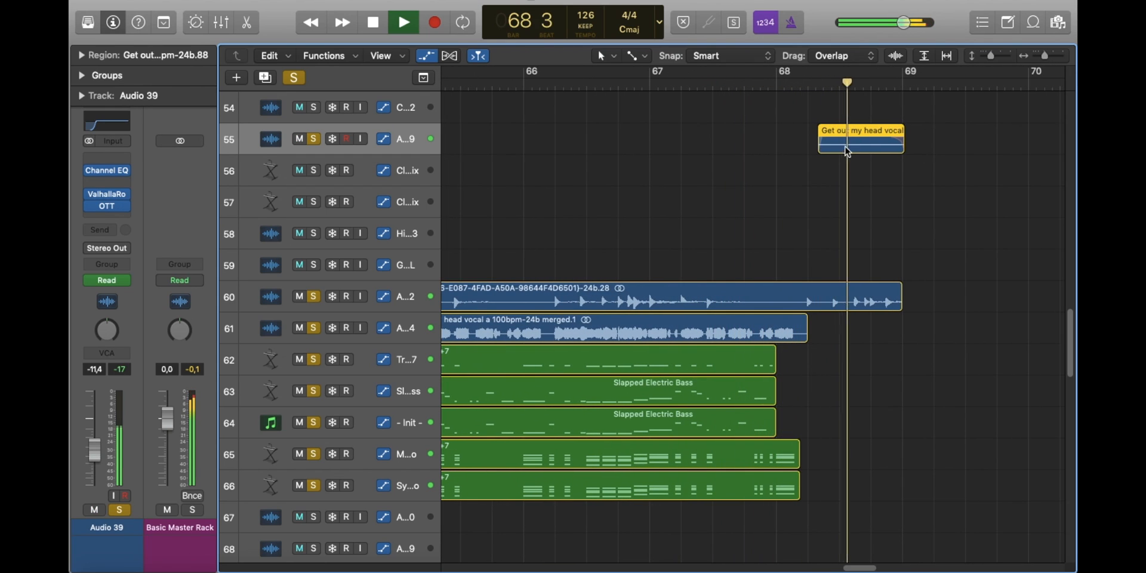
pyautogui.press('space')
# Step: Show the ValhallaRoom mix automation on the Audio 39 region at bar 68, and hide the automation again
pyautogui.press('super+Down')
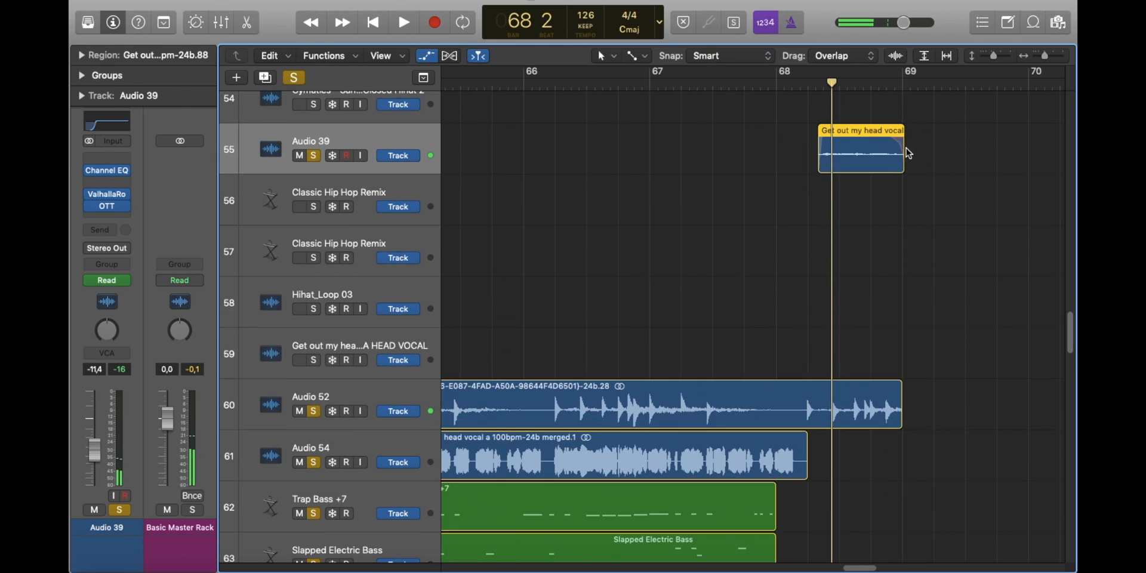
pyautogui.press('a')
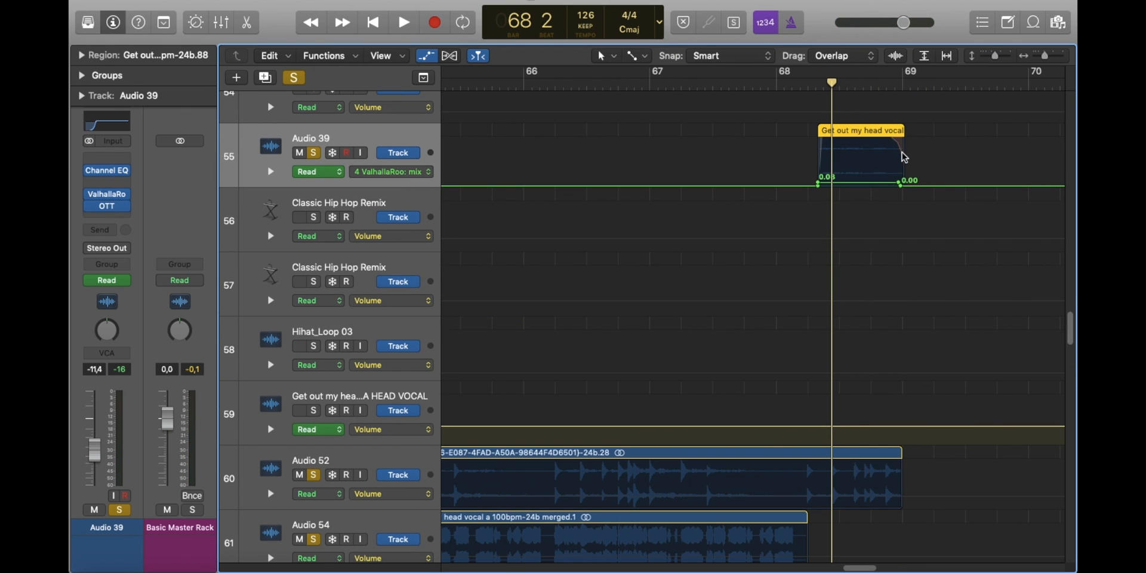
pyautogui.press('a')
pyautogui.click(962, 174)
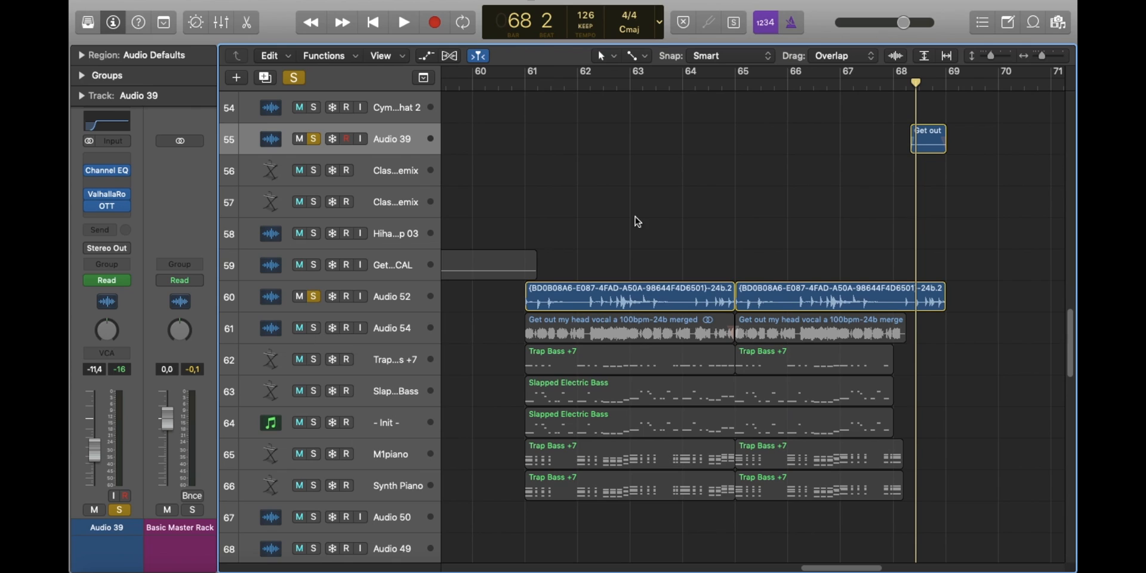
# Step: Keep only Audio 52 track 60 and Audio 39 track 55 soloed, with the playhead at bar 61
pyautogui.click(526, 85)
pyautogui.click(412, 296)
pyautogui.click(781, 167)
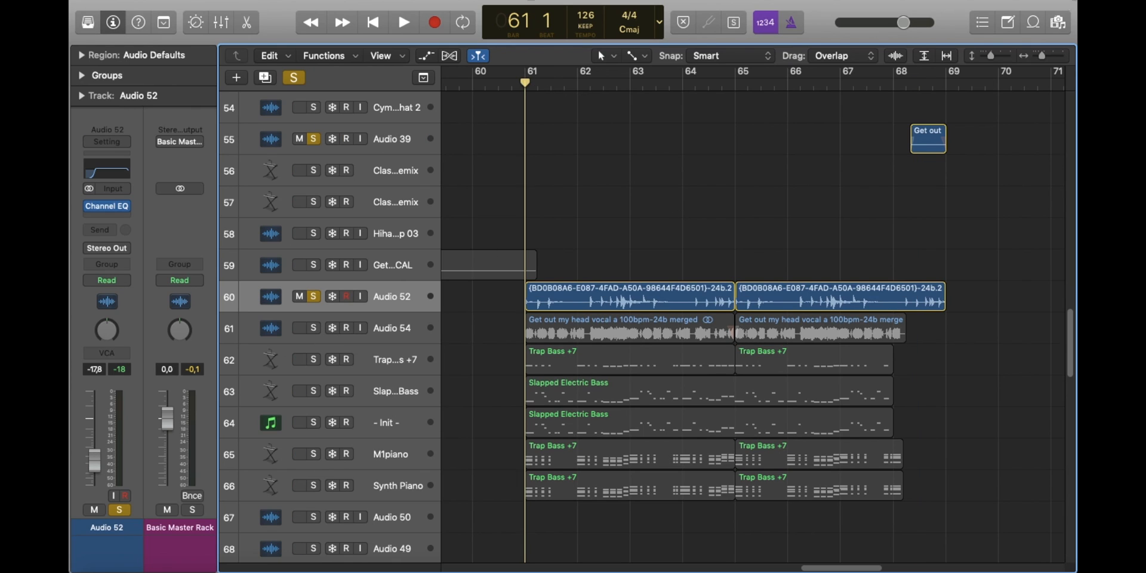
pyautogui.click(993, 56)
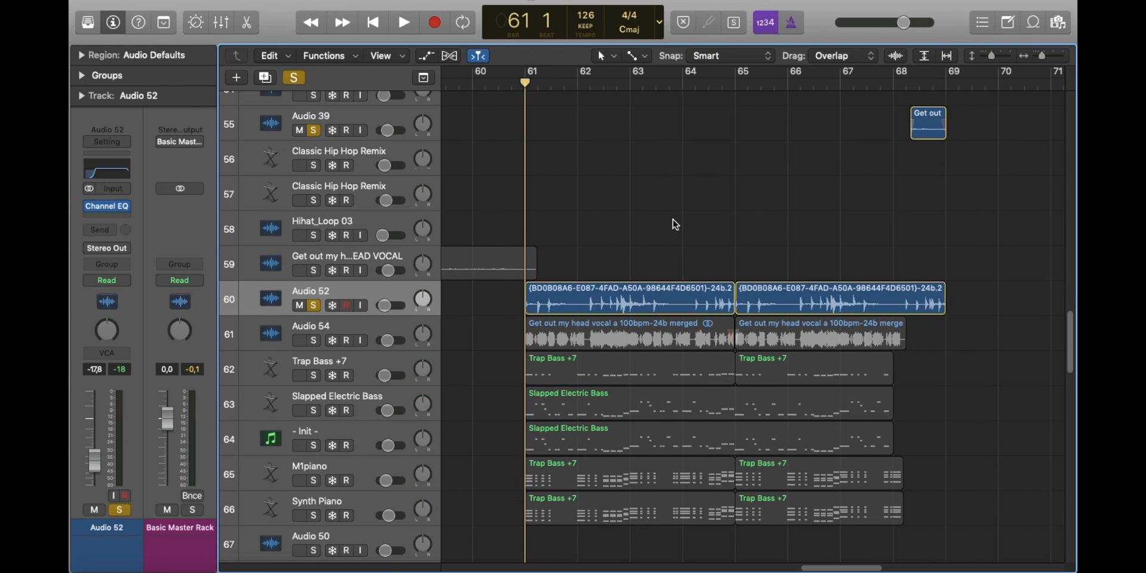
# Step: Solo the Audio 54 track 61 instead of Audio 52 and play it from bar 61 with its Pitch Correction settings open
pyautogui.click(366, 325)
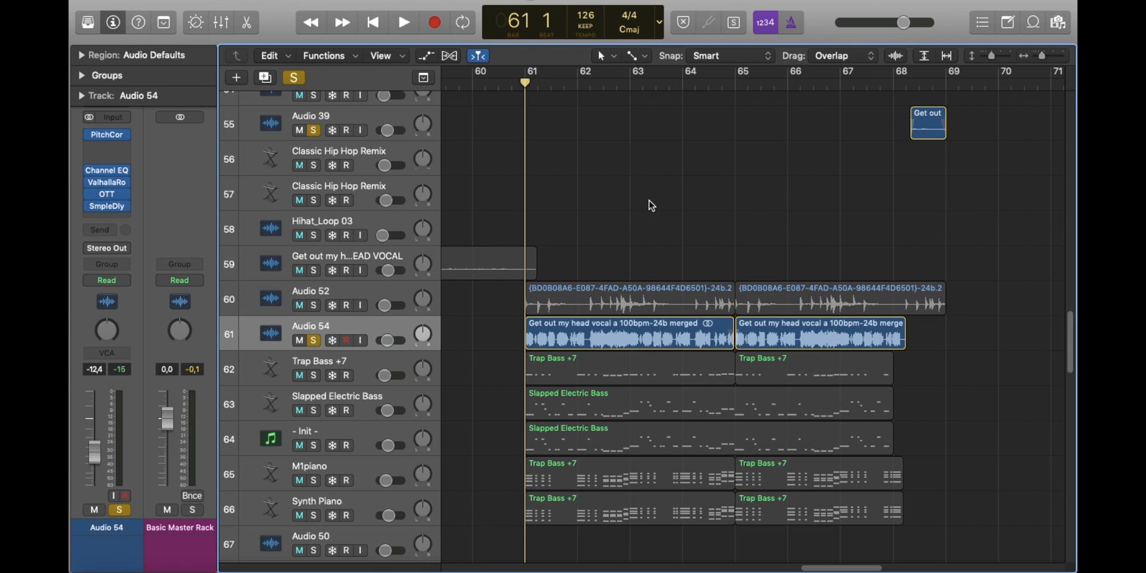
pyautogui.moveTo(1042, 56); pyautogui.dragTo(1044, 58)
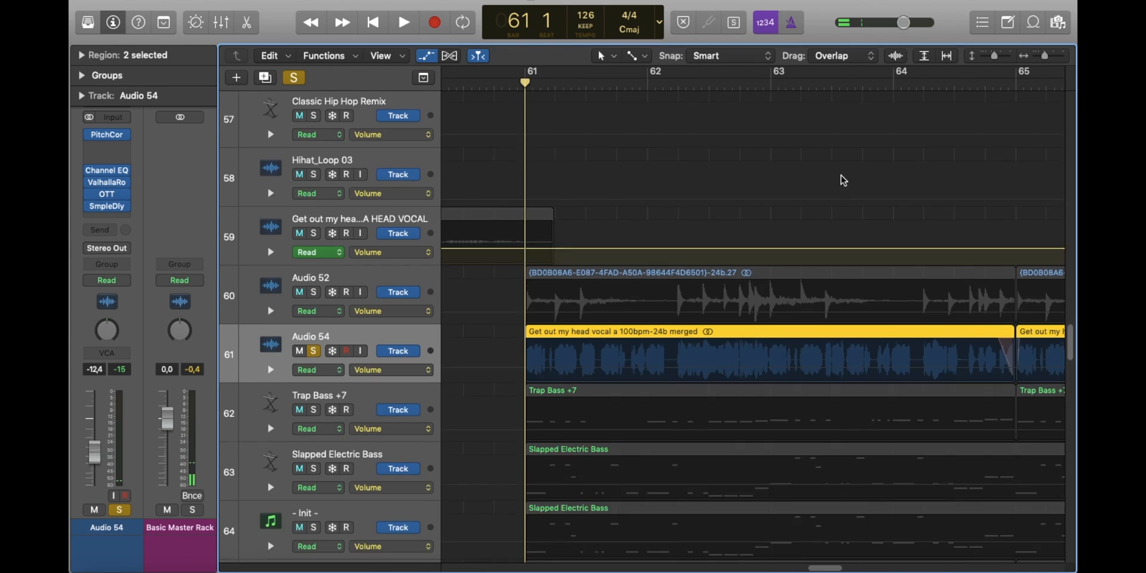
pyautogui.press('a')
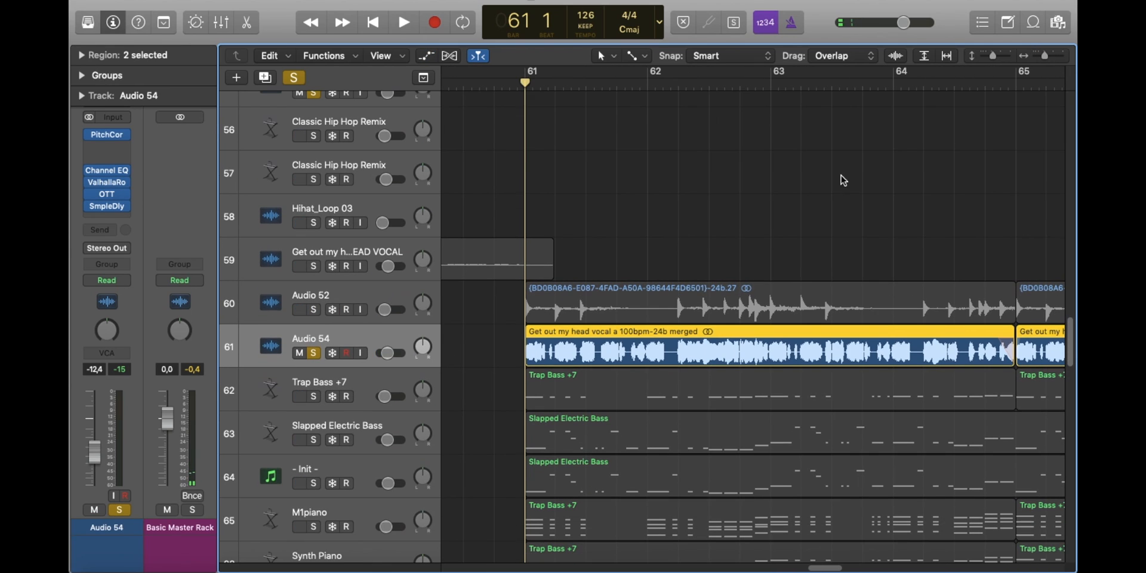
pyautogui.click(839, 177)
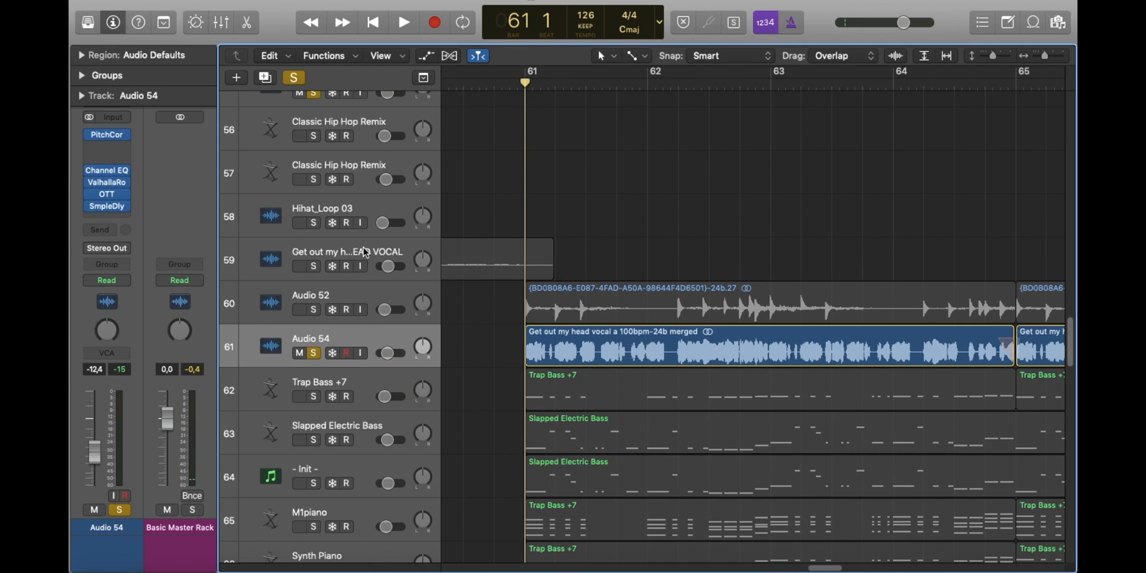
pyautogui.click(113, 140)
pyautogui.press('space')
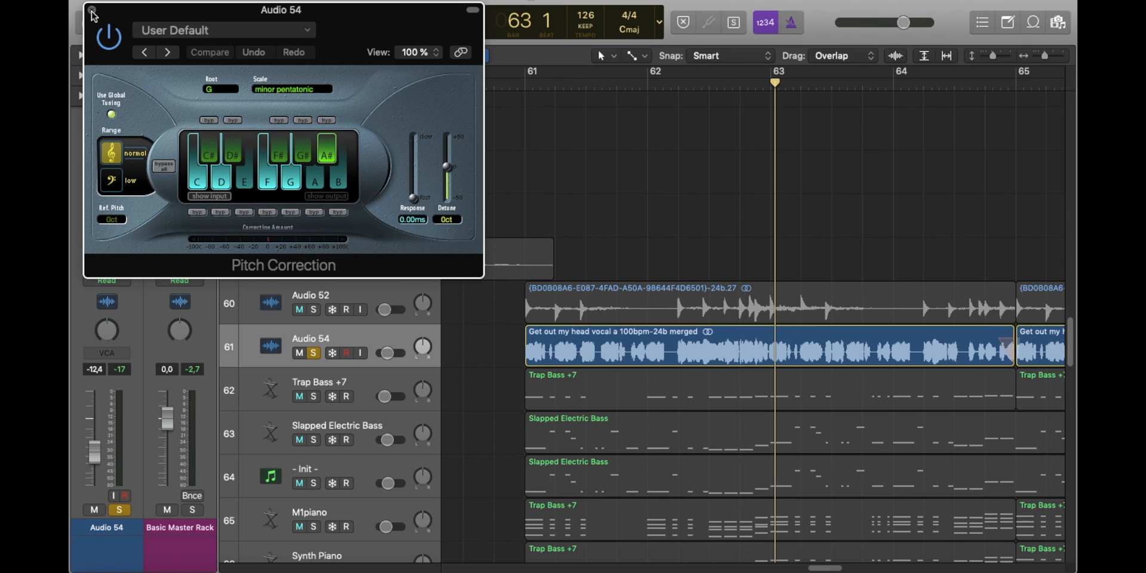
# Step: Solo only the Trap Bass +7 track 62 and return the playhead to bar 61
pyautogui.press('Down')
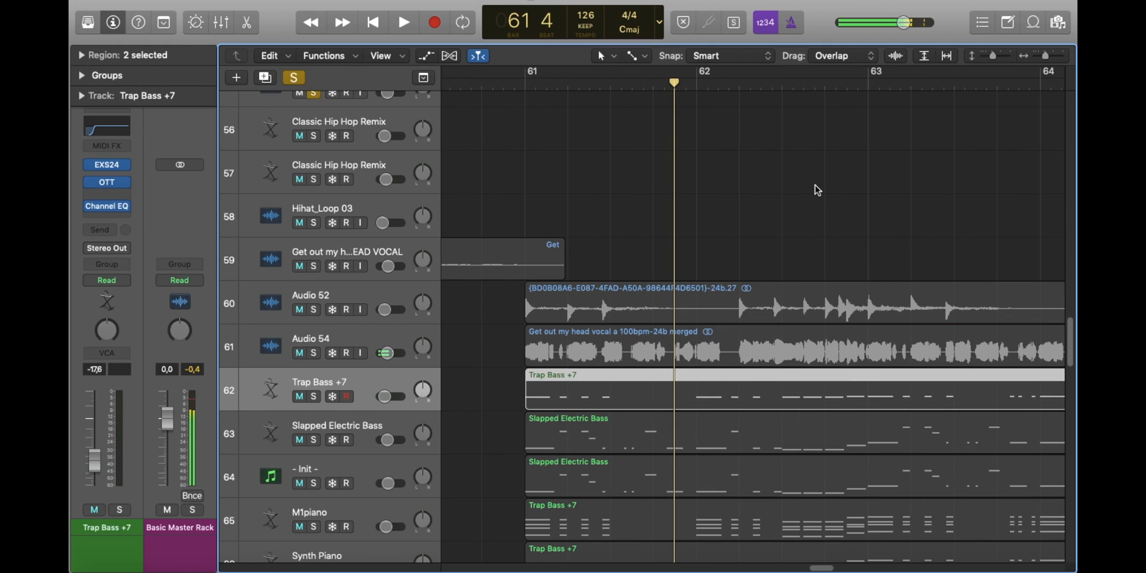
pyautogui.click(816, 190)
pyautogui.press('s')
pyautogui.scroll(-5, 794, 200)
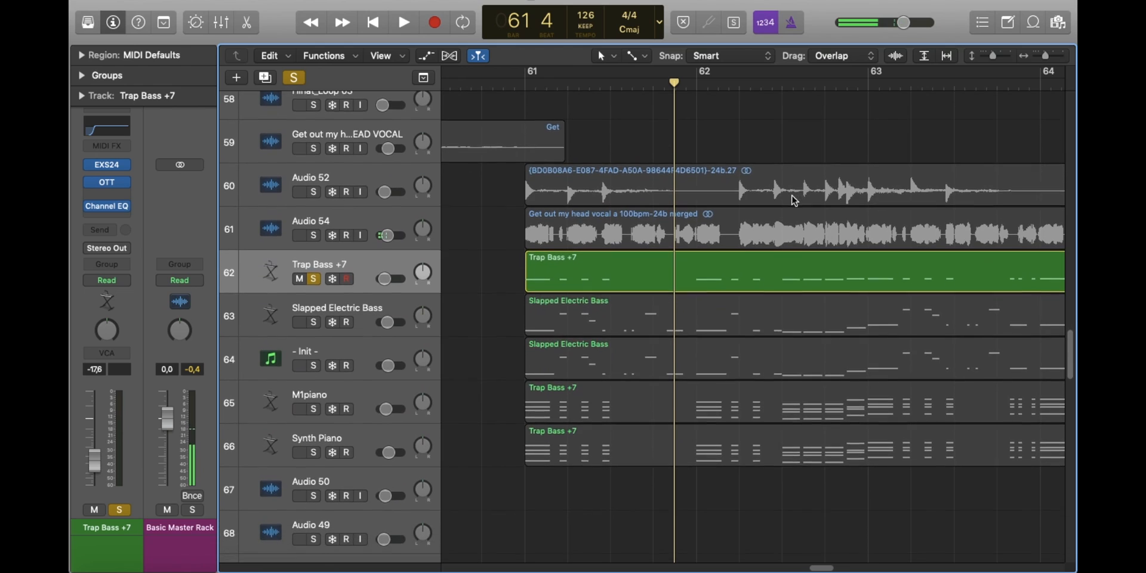
pyautogui.click(314, 300)
pyautogui.click(526, 84)
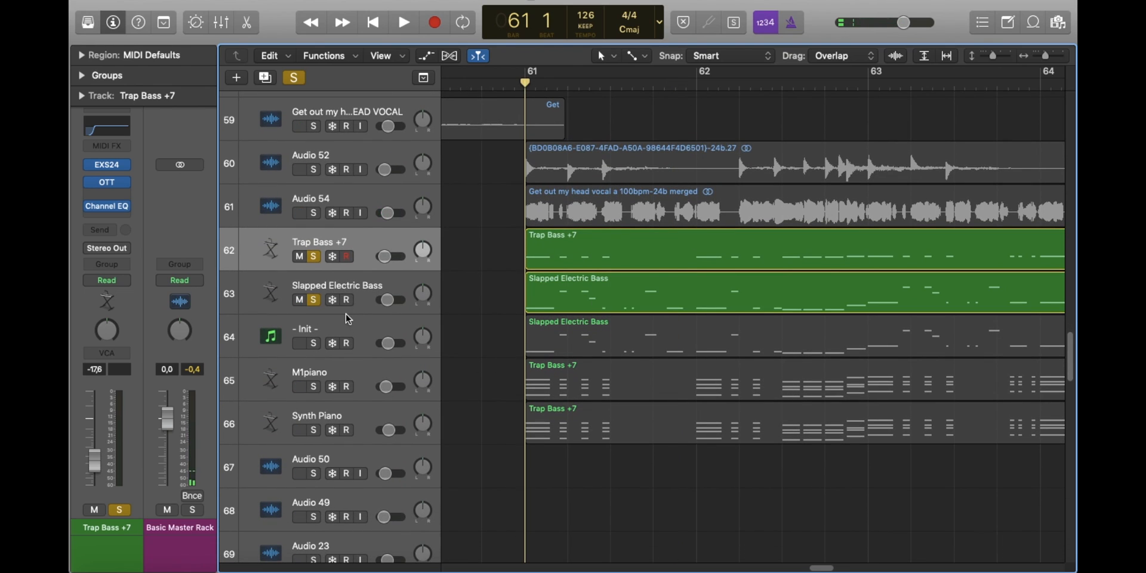
pyautogui.click(313, 300)
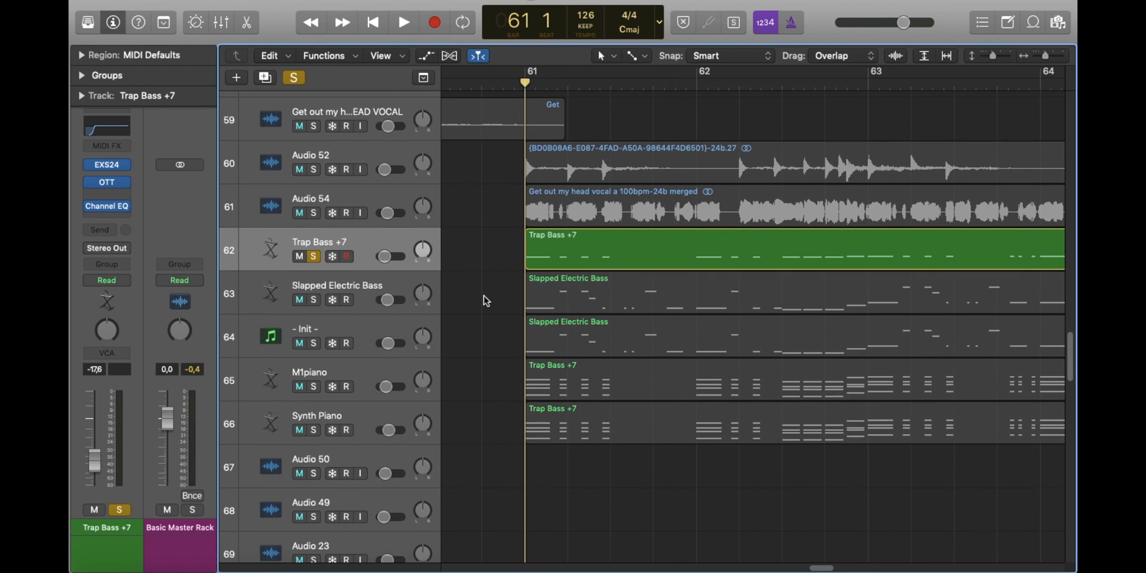
# Step: Add the - Init - track 64 and the Slapped Electric Bass track 63 to the Trap Bass +7 solo
pyautogui.click(367, 334)
pyautogui.press('s')
pyautogui.click(468, 313)
pyautogui.click(369, 375)
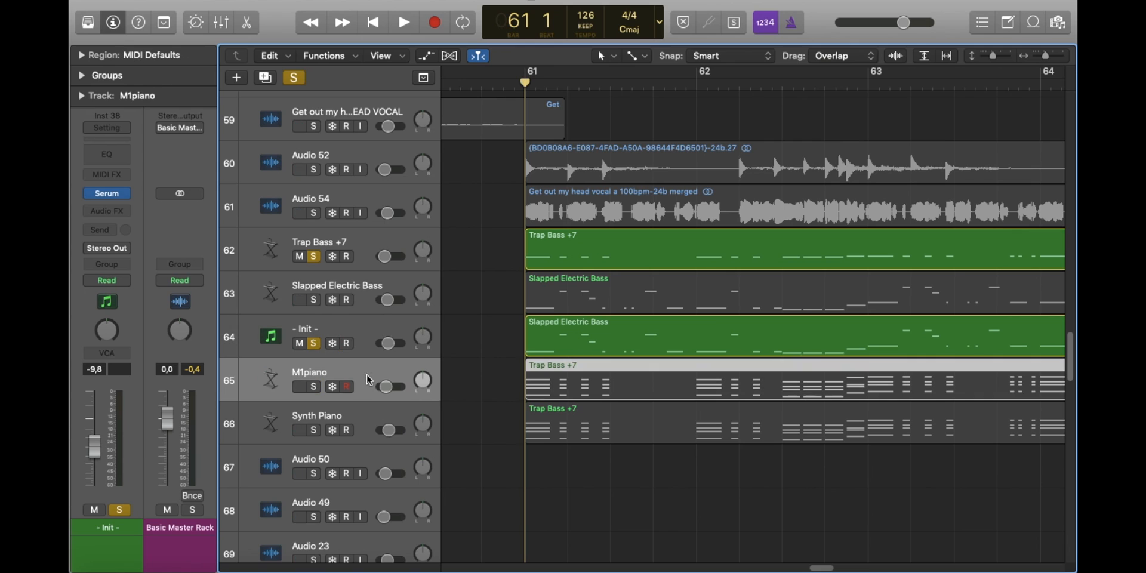
pyautogui.click(361, 290)
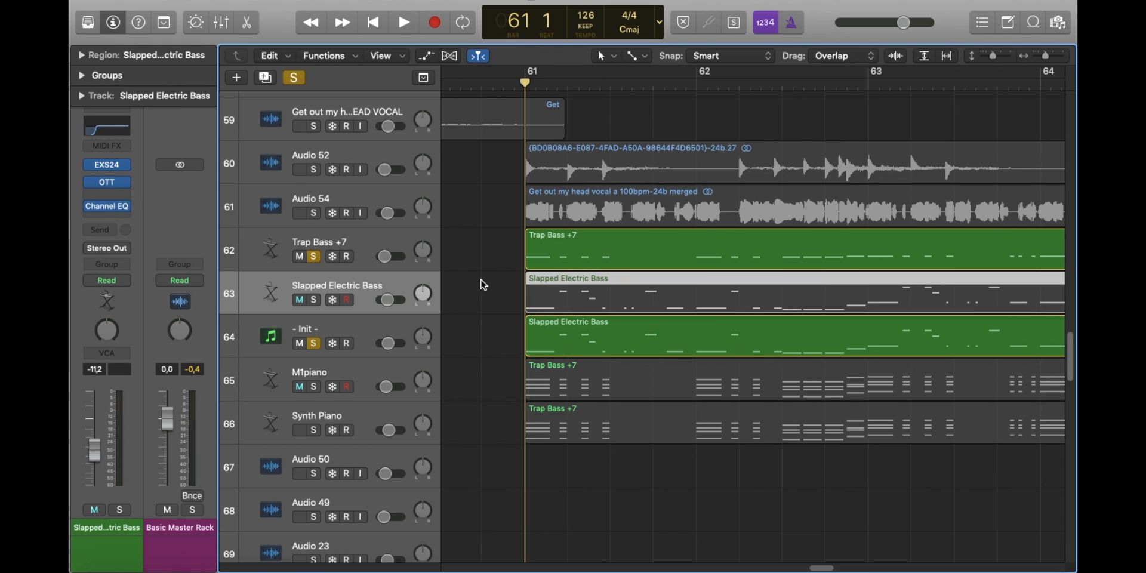
pyautogui.click(481, 284)
pyautogui.press('s')
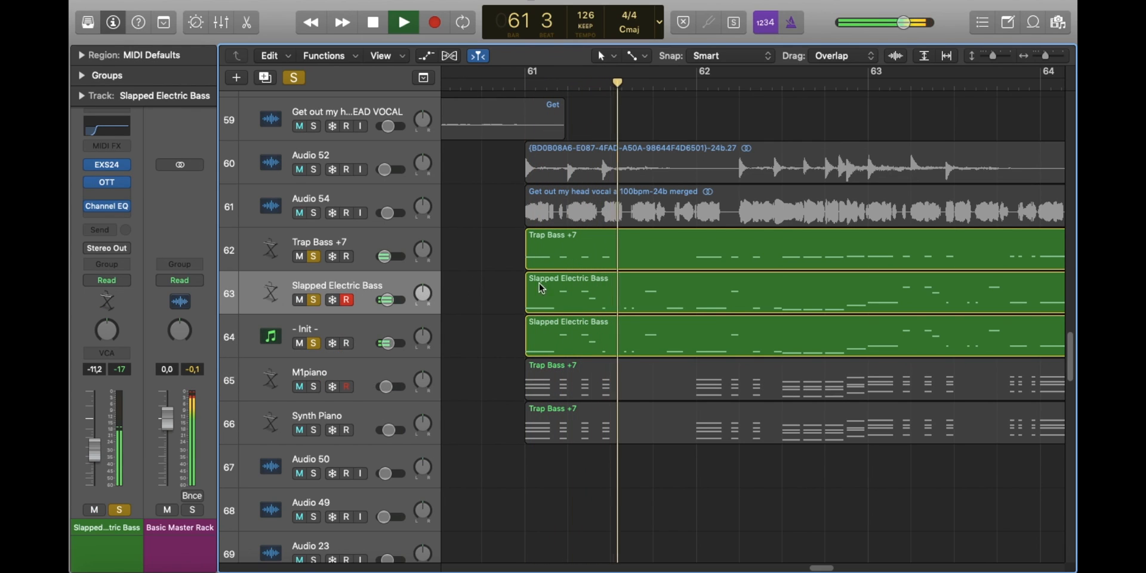
# Step: Play the three soloed bass tracks 62 to 64 through to bar 67, and select the M1piano track 65
pyautogui.moveTo(1046, 59); pyautogui.dragTo(1046, 59)
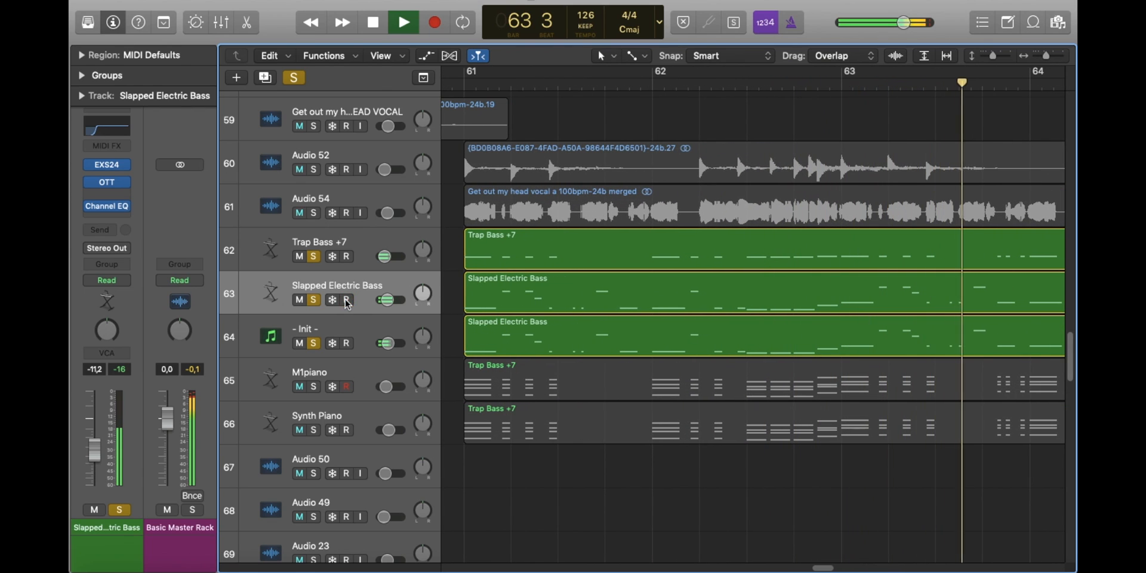
pyautogui.click(364, 374)
pyautogui.click(609, 487)
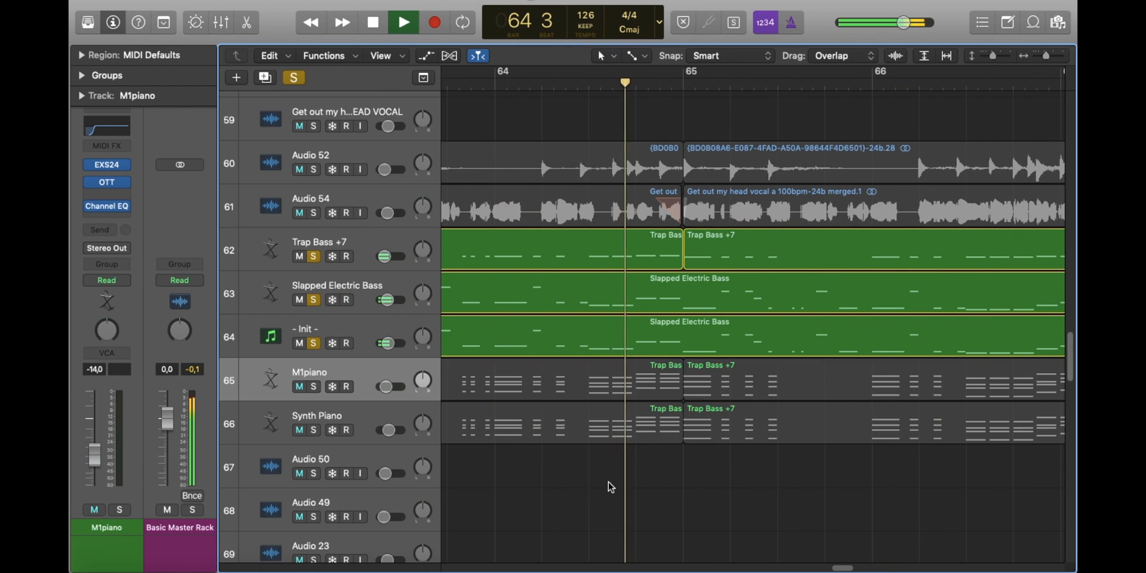
pyautogui.moveTo(1045, 56); pyautogui.dragTo(1042, 56)
pyautogui.hscroll(-5, 814, 295)
pyautogui.hscroll(1, 716, 171)
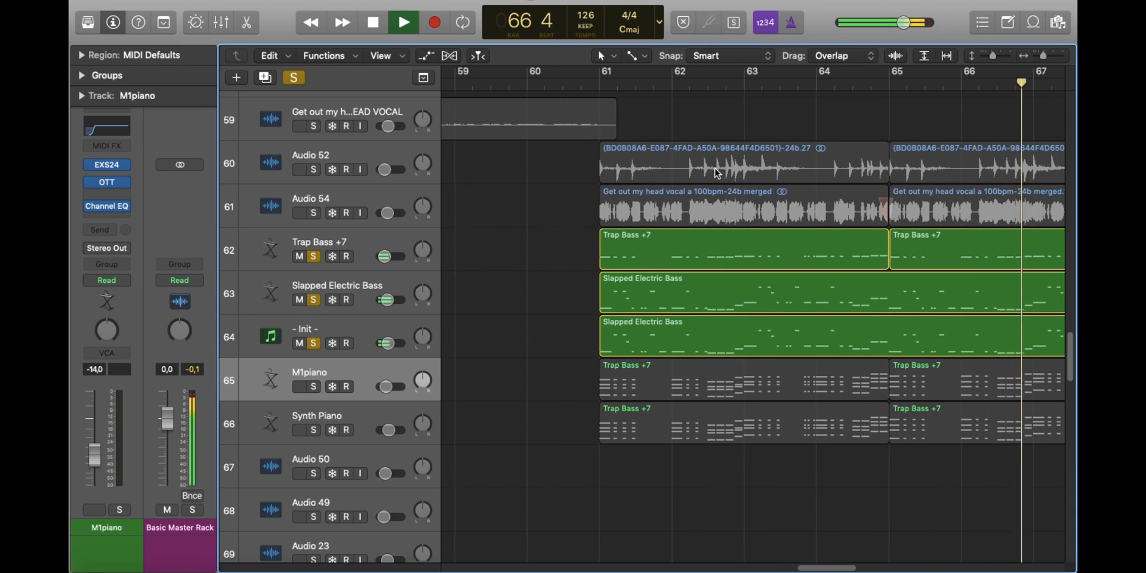
pyautogui.hscroll(1, 717, 173)
pyautogui.press('space')
# Step: Solo only the Trap Bass +7 track 62 at bar 61 and open its EXS24 sampler settings
pyautogui.click(294, 79)
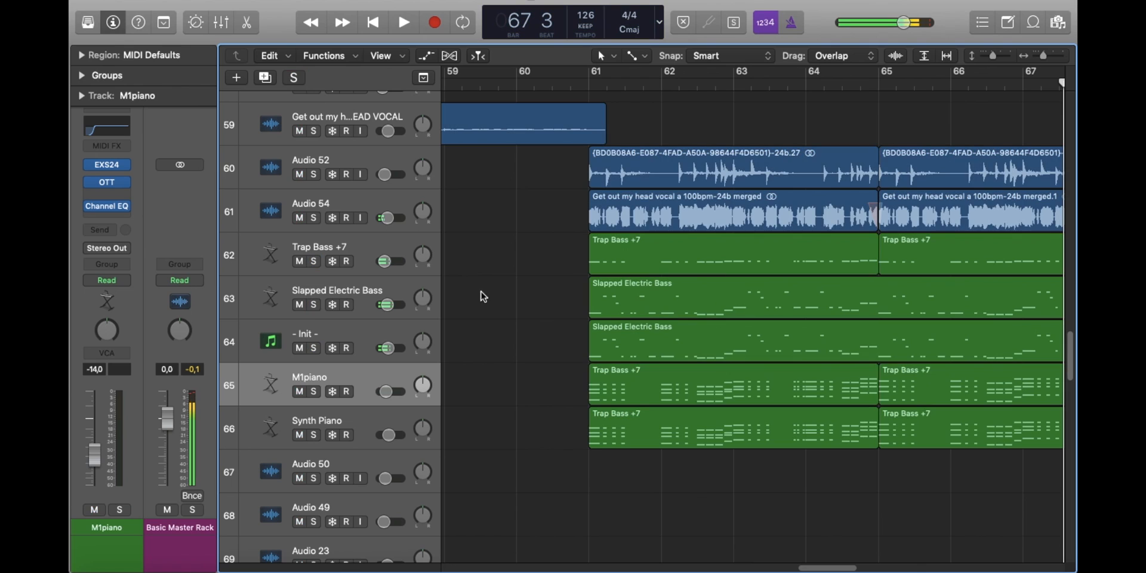
pyautogui.click(483, 297)
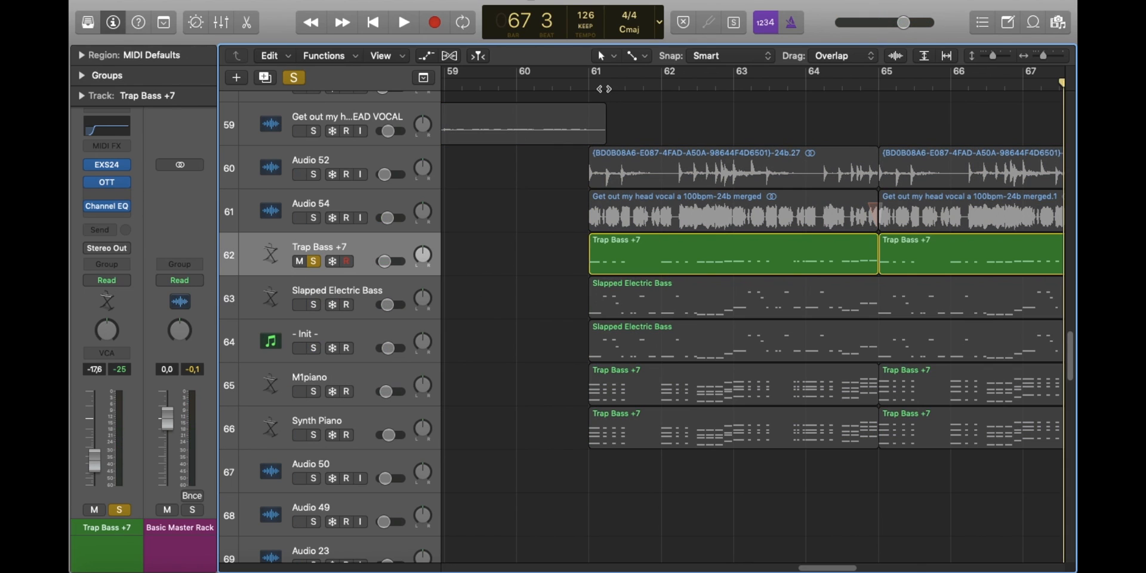
pyautogui.moveTo(605, 86); pyautogui.dragTo(588, 85)
pyautogui.click(110, 165)
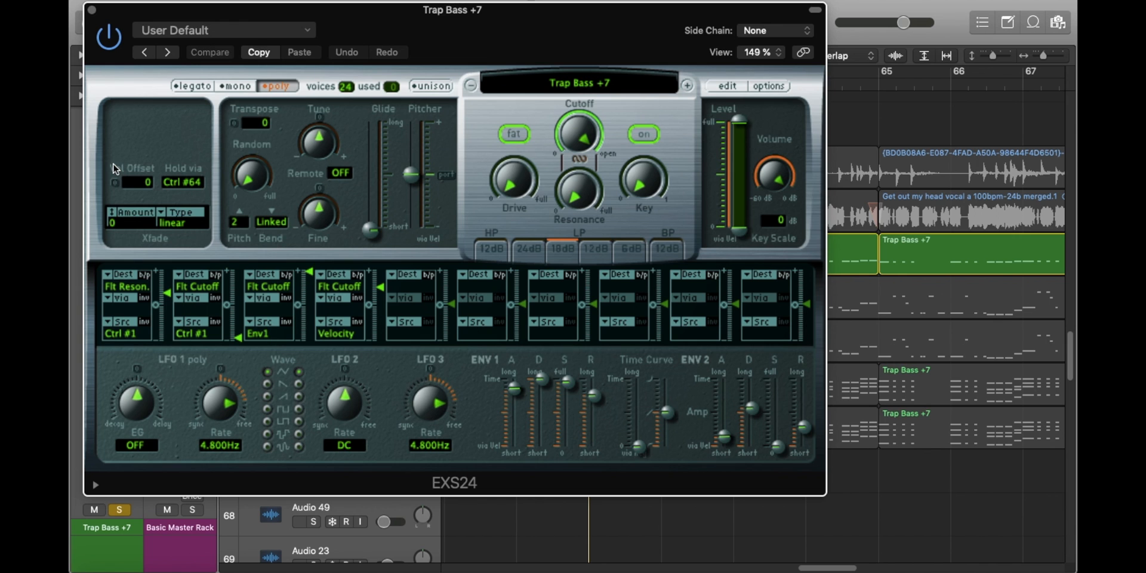
pyautogui.moveTo(607, 51); pyautogui.dragTo(606, 36)
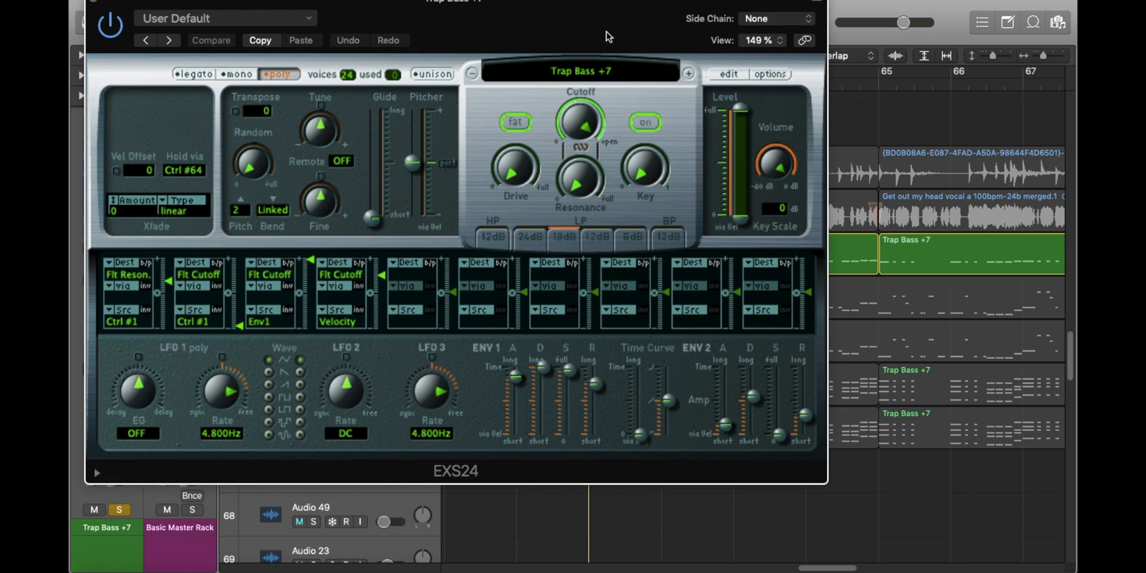
# Step: Close the EXS24 settings and play the Trap Bass +7 track 62 and the - Init - track 64 individually soloed from bar 61
pyautogui.click(582, 71)
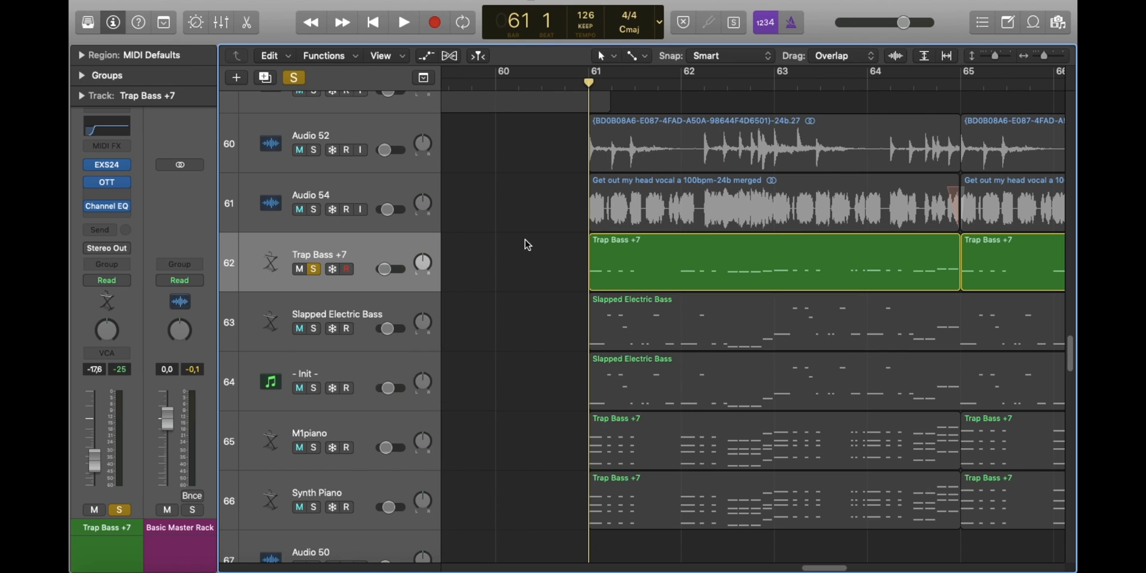
pyautogui.press('space')
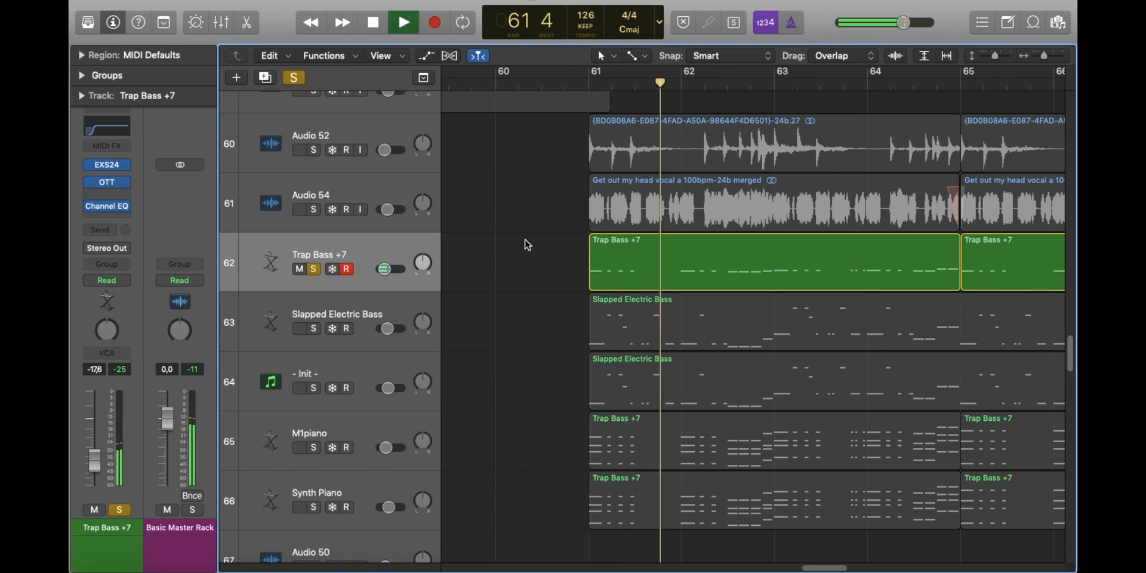
pyautogui.press('space')
pyautogui.press('Down')
pyautogui.press('Down')
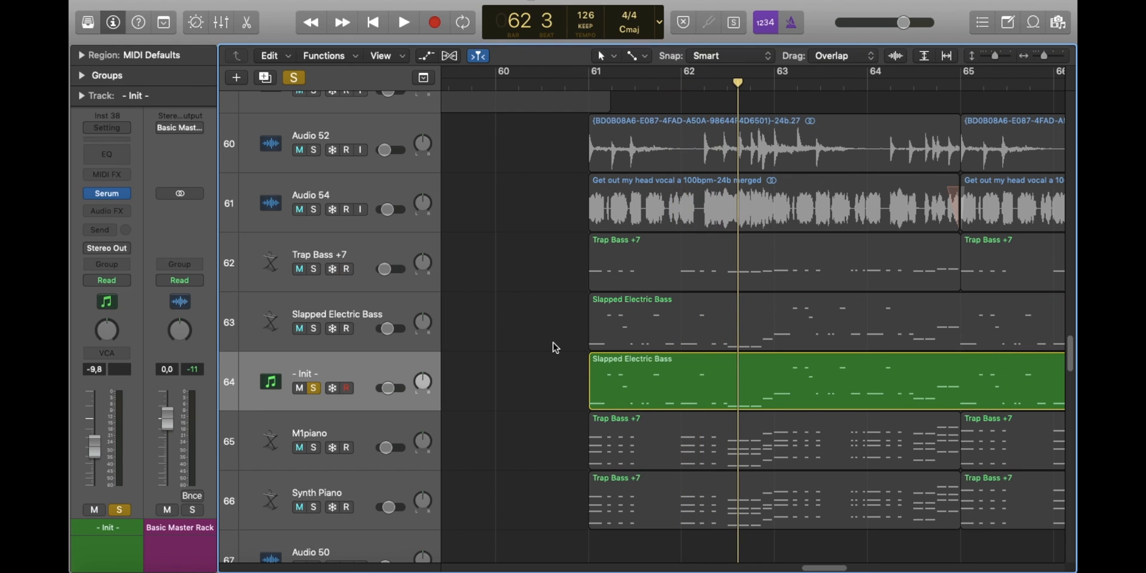
pyautogui.press('space')
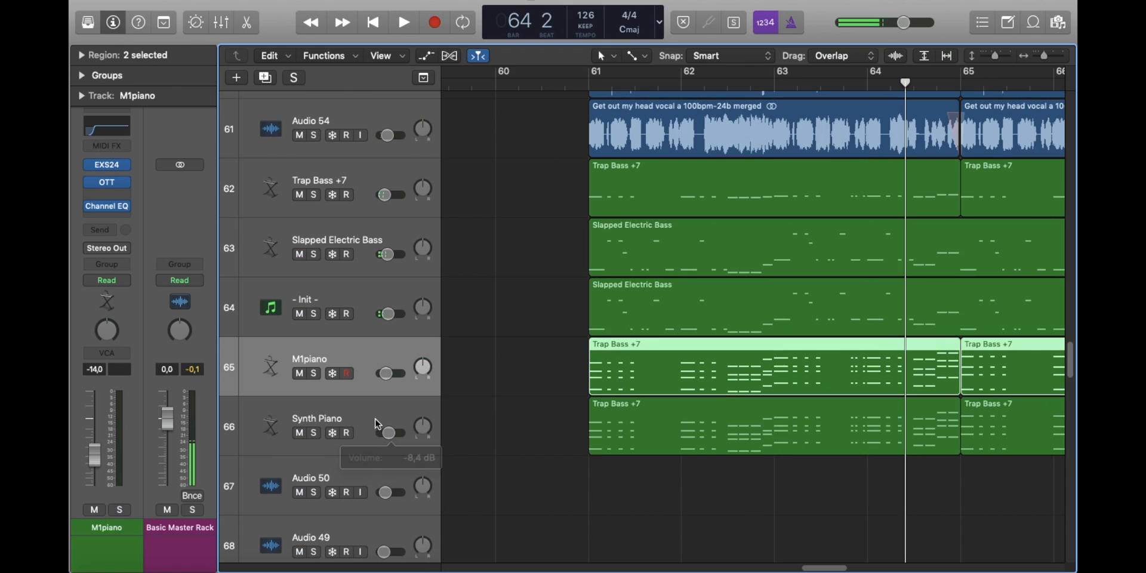
# Step: Solo the M1piano track 65 and the Synth Piano track 66 and play them together from bar 61
pyautogui.click(366, 410)
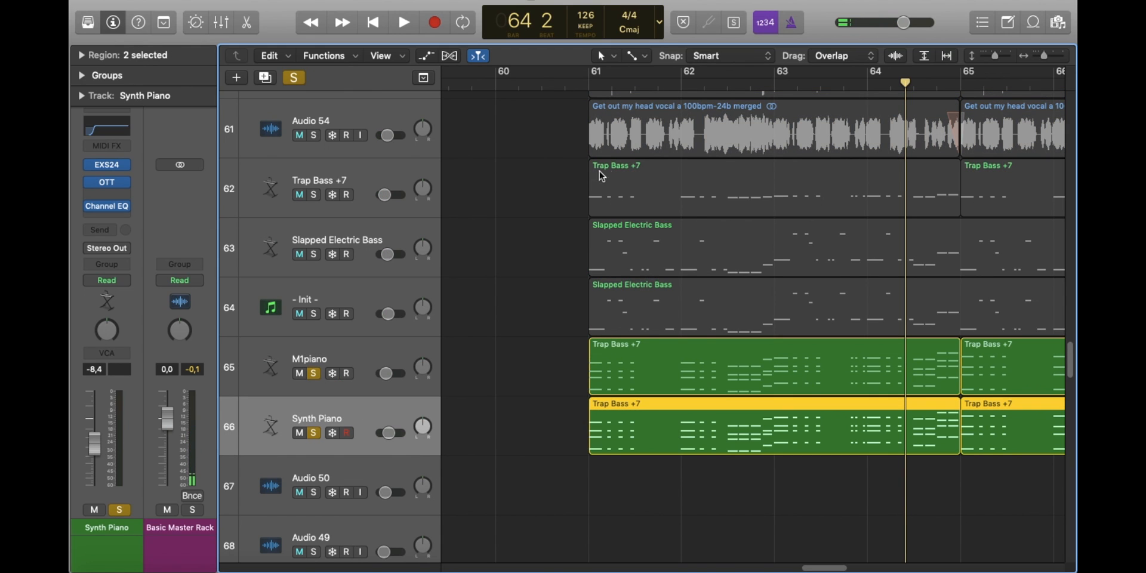
pyautogui.click(490, 313)
pyautogui.moveTo(1046, 60); pyautogui.dragTo(996, 55)
pyautogui.press('space')
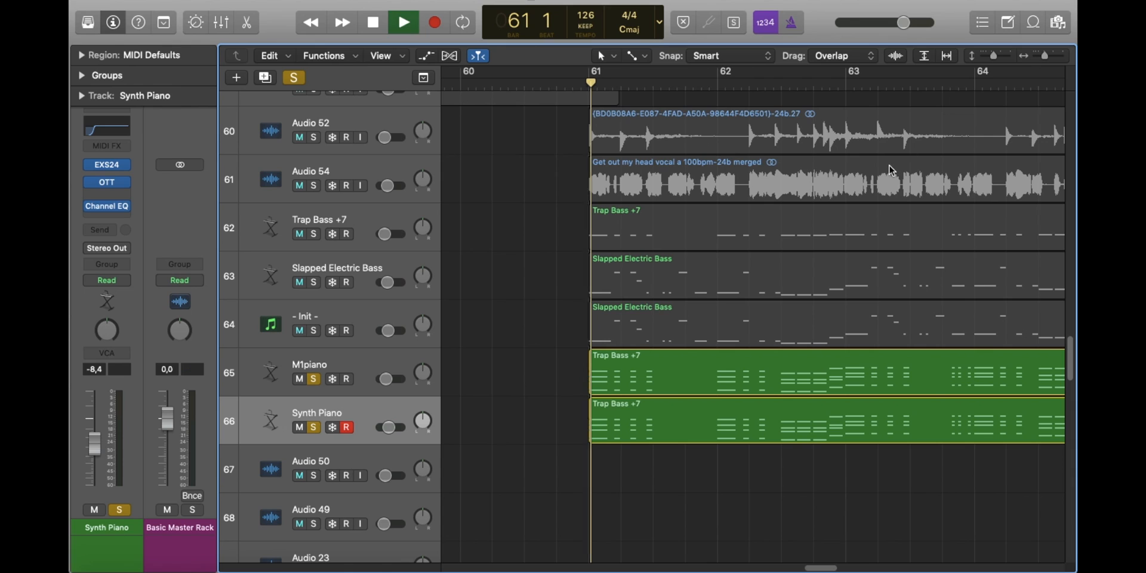
pyautogui.moveTo(1044, 55)
pyautogui.mouseDown()
pyautogui.moveTo(988, 55)
pyautogui.moveTo(1047, 55)
pyautogui.mouseUp()
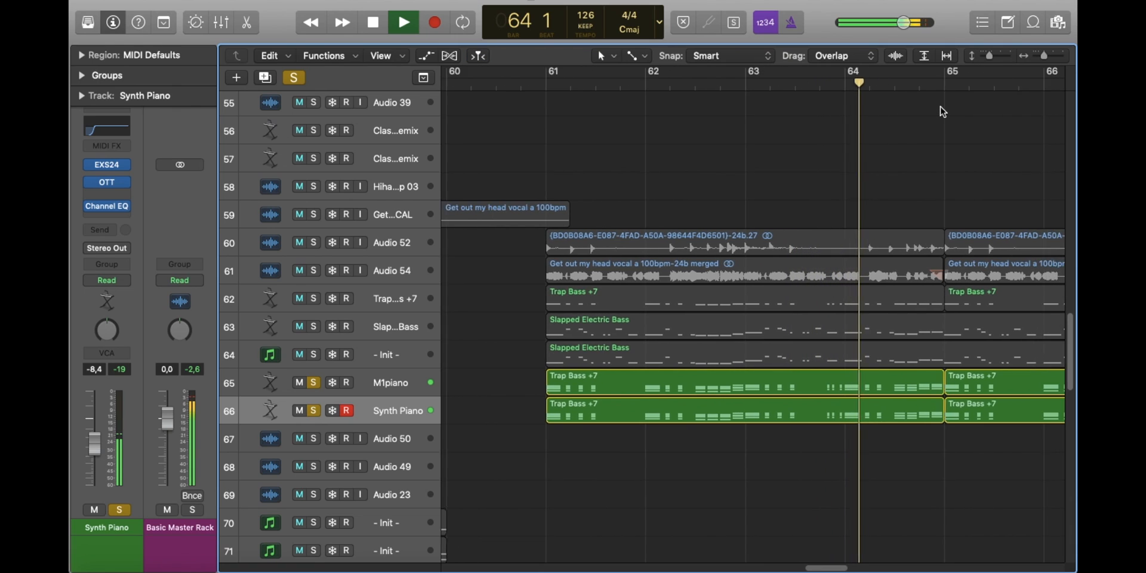
pyautogui.scroll(1, 943, 110)
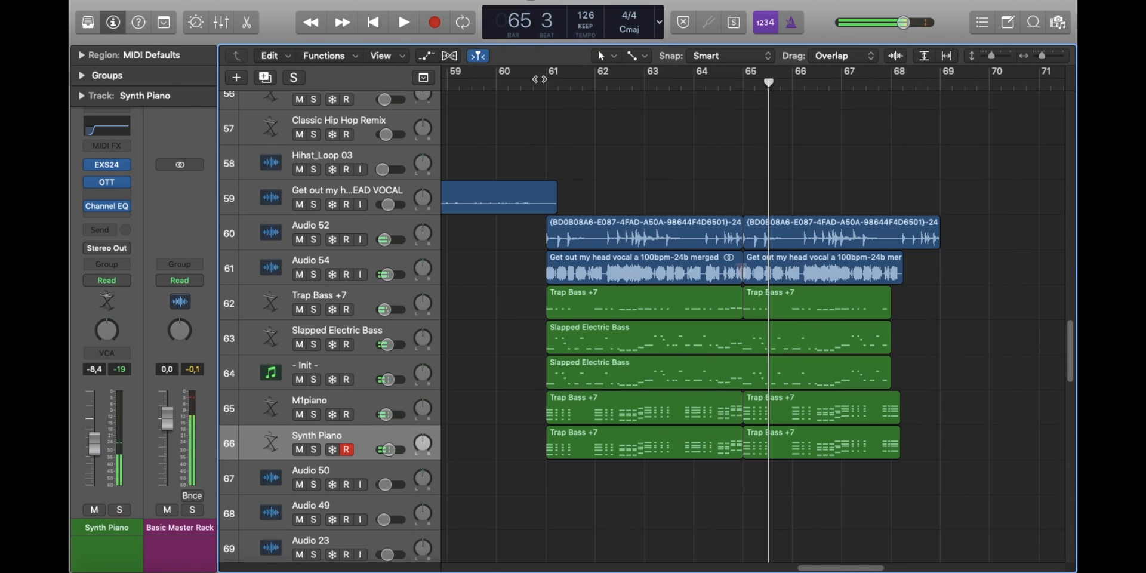
# Step: Play the full mix from bar 61 and examine which layers are active between tracks 55 and 106
pyautogui.click(539, 79)
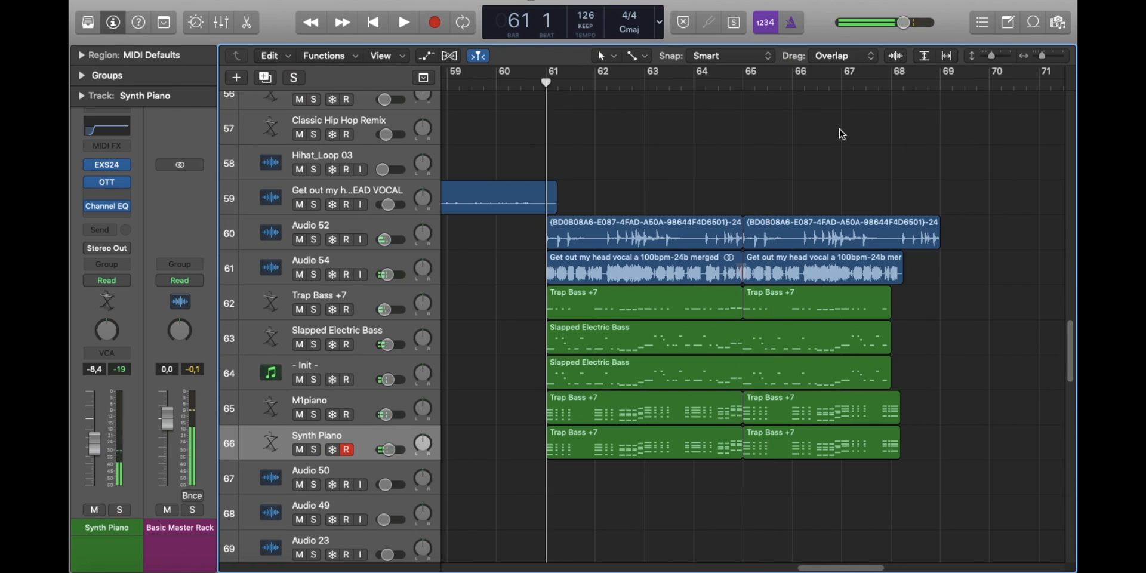
pyautogui.press('space')
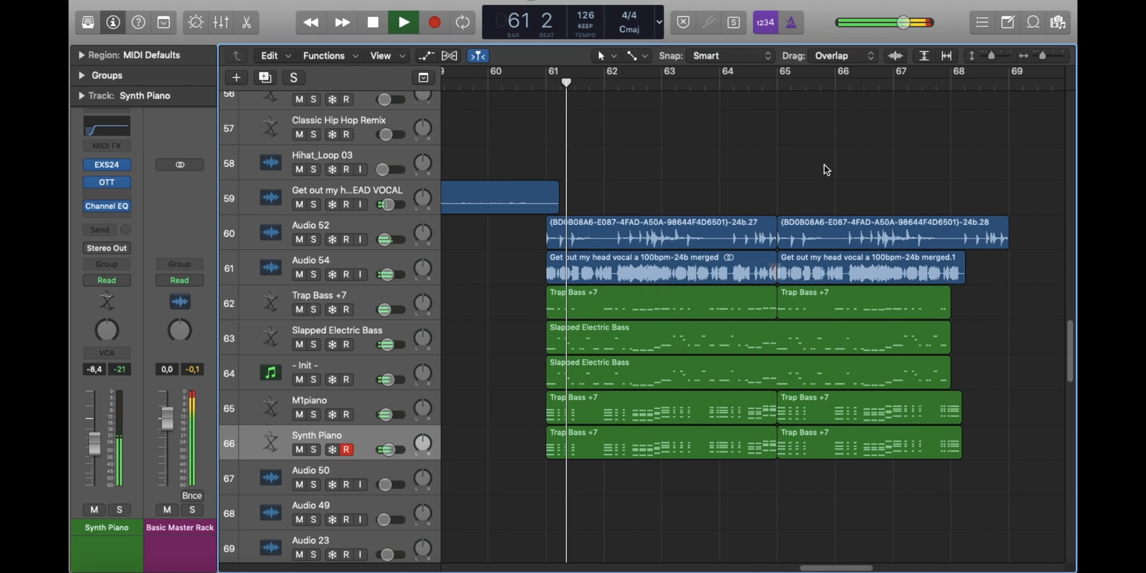
pyautogui.scroll(-5, 826, 170)
pyautogui.scroll(-1, 827, 170)
pyautogui.scroll(-1, 772, 273)
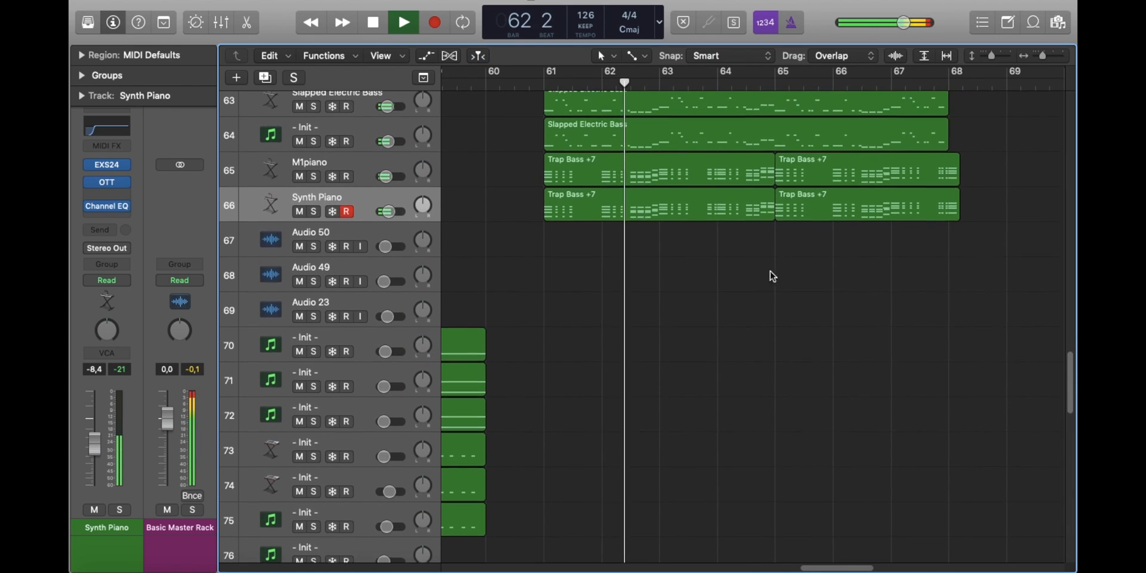
pyautogui.moveTo(984, 58); pyautogui.dragTo(979, 57)
pyautogui.scroll(-5, 898, 219)
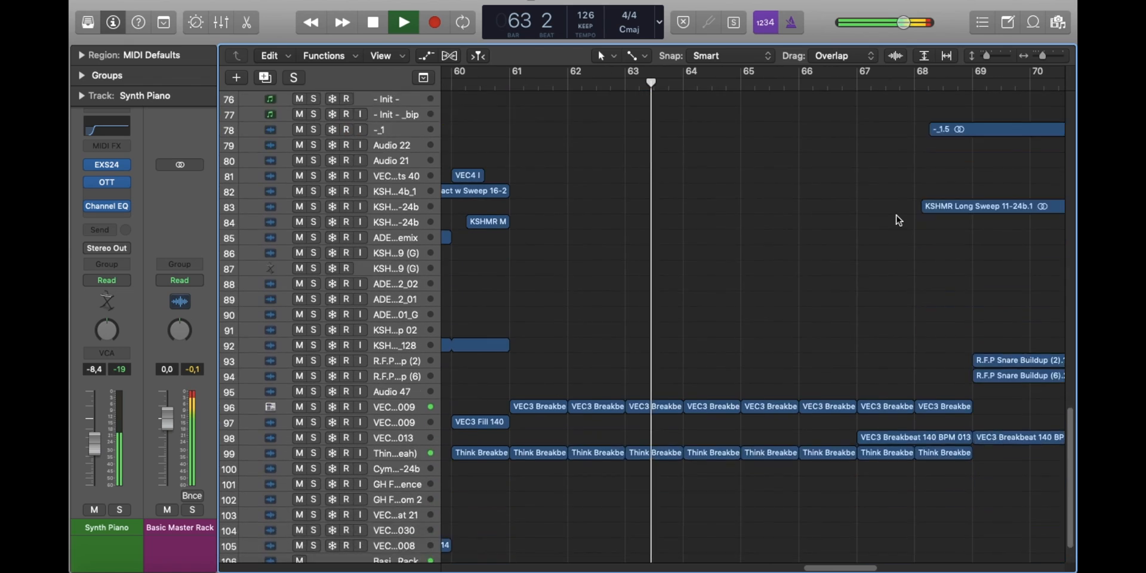
pyautogui.scroll(8, 898, 219)
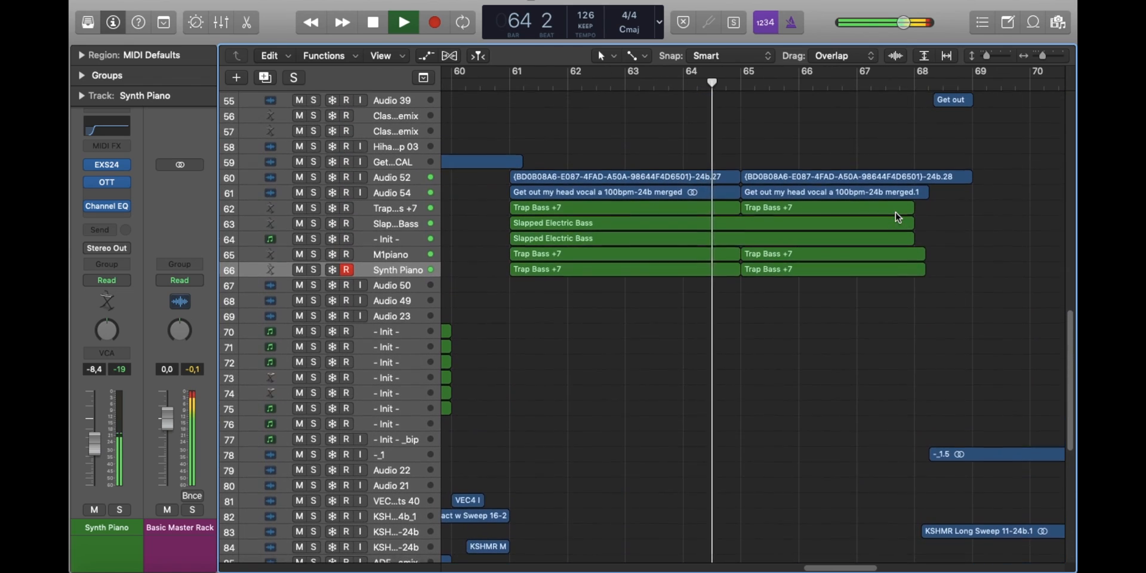
pyautogui.scroll(-8, 895, 215)
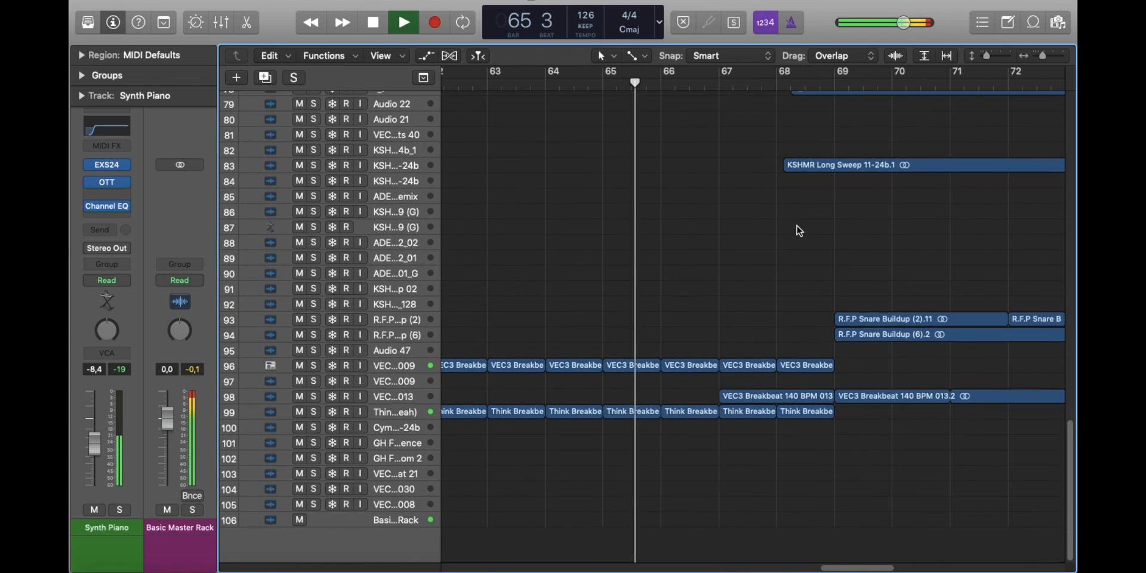
pyautogui.scroll(2, 798, 231)
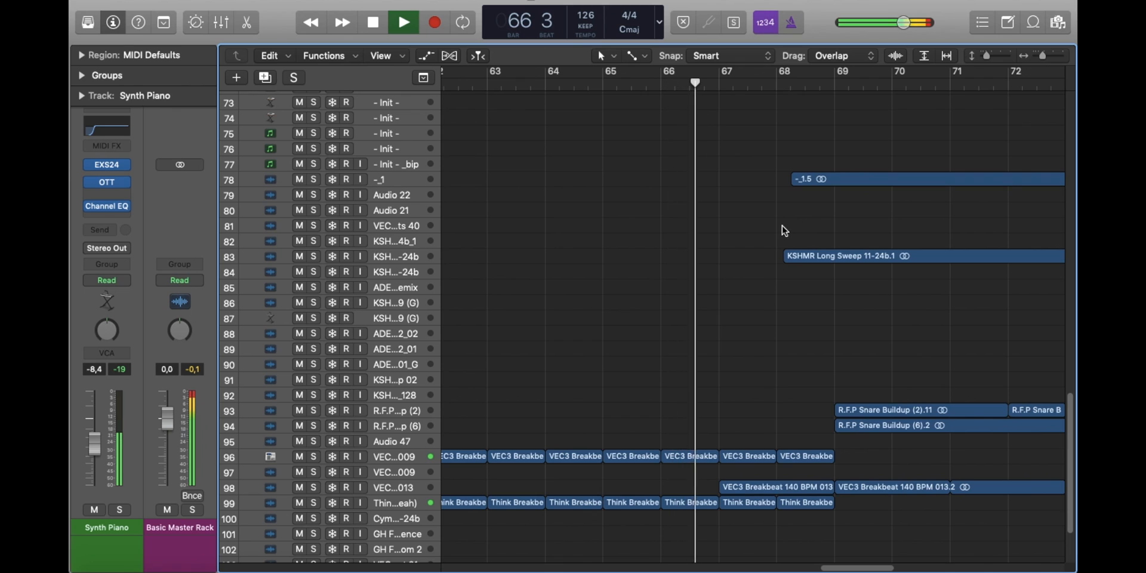
# Step: Show the track automation down to the Basic Master Rack track 106 during playback, and hide it again
pyautogui.press('space')
pyautogui.press('space')
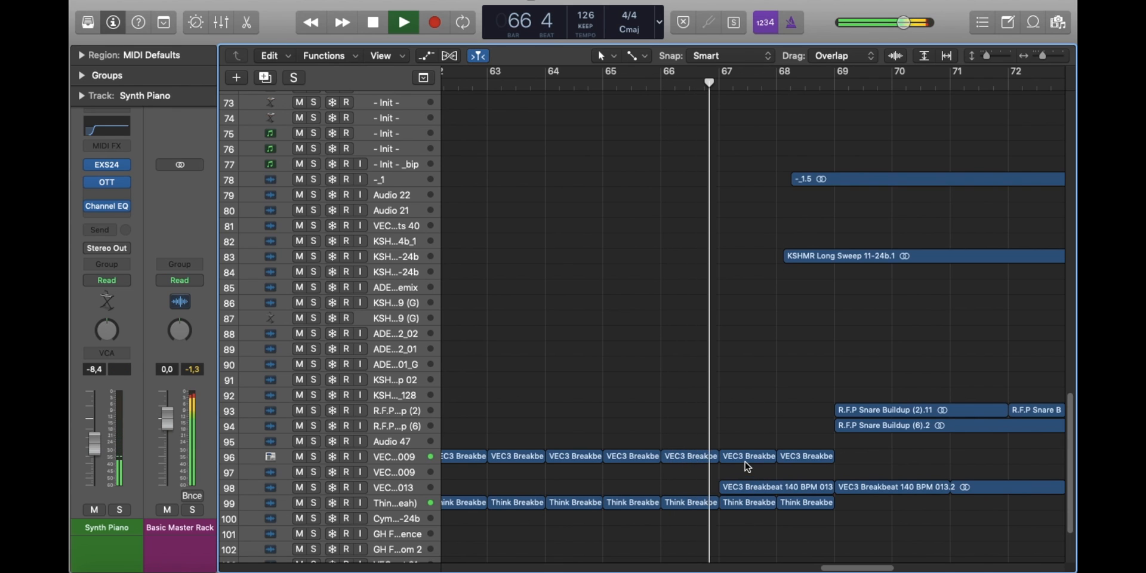
pyautogui.press('a')
pyautogui.scroll(-10, 766, 492)
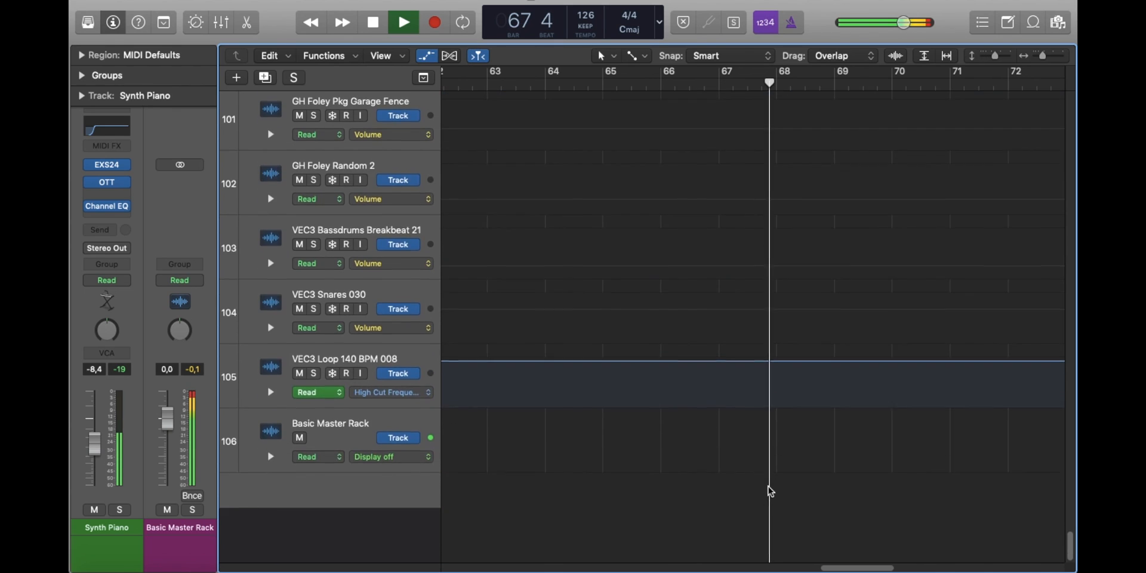
pyautogui.scroll(5, 808, 320)
pyautogui.press('a')
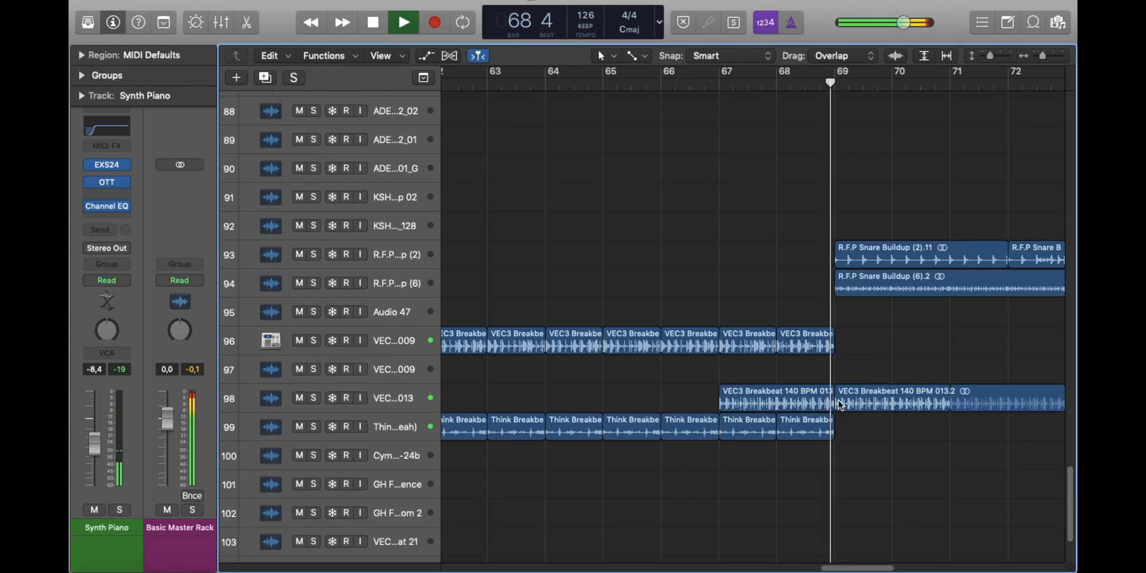
# Step: Play on to bar 70 while viewing the sweep, snare buildup and breakbeat regions on tracks 78 to 98
pyautogui.scroll(5, 877, 291)
pyautogui.scroll(2, 869, 285)
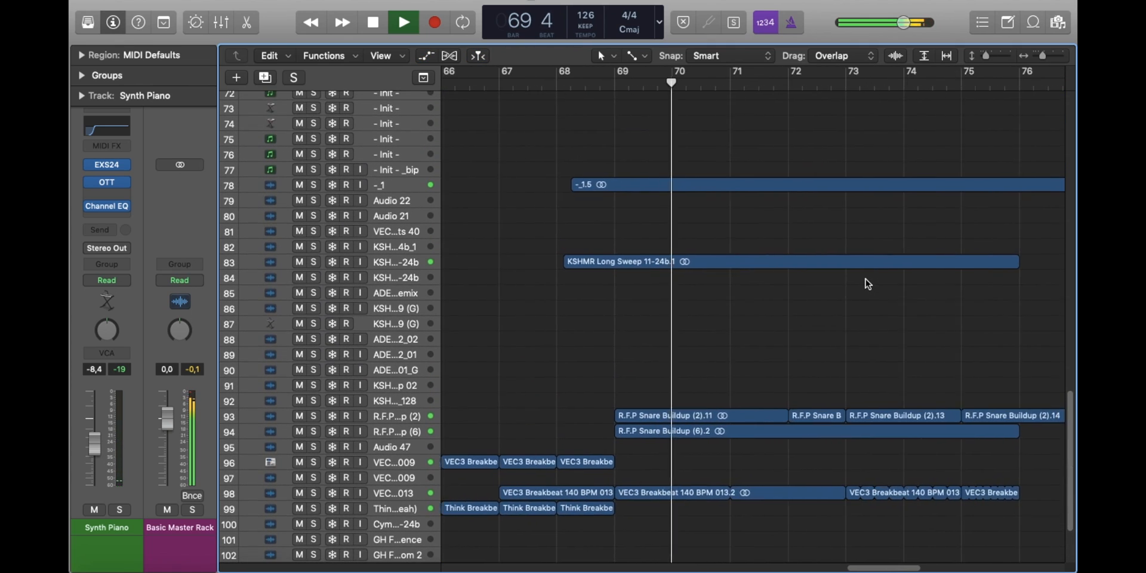
pyautogui.press('space')
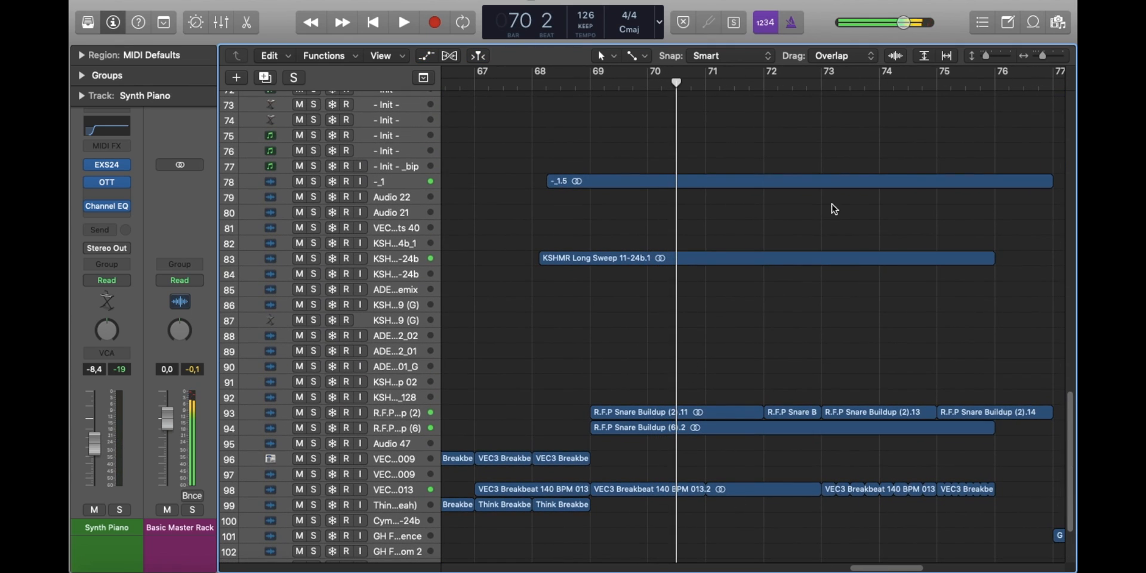
pyautogui.moveTo(1042, 56)
pyautogui.mouseDown()
pyautogui.moveTo(966, 58)
pyautogui.moveTo(1051, 58)
pyautogui.mouseUp()
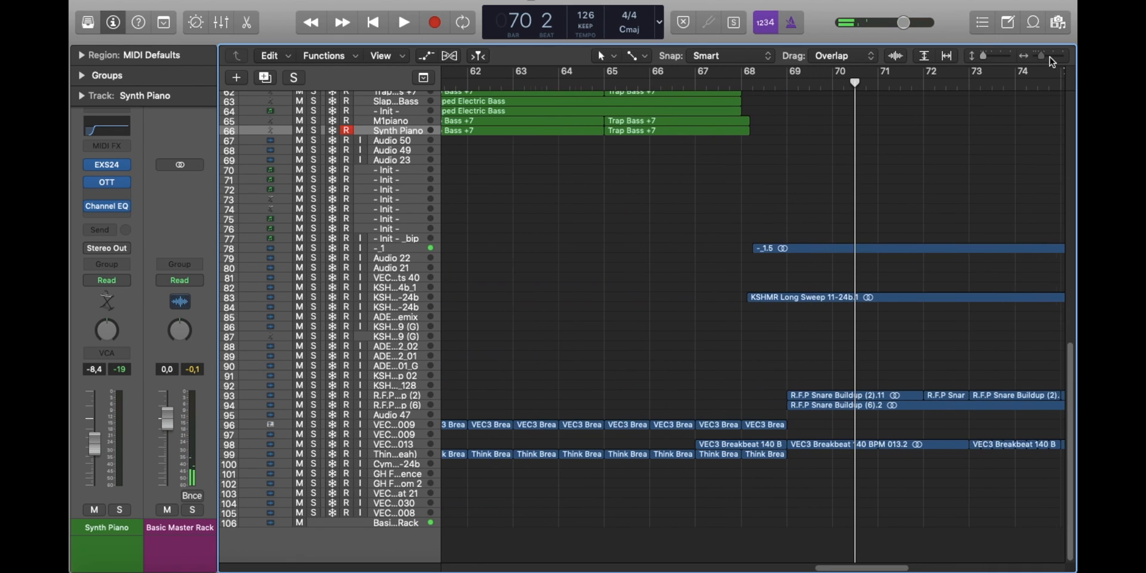
# Step: Play the VEC3 Breakbeat 140 BPM 013 track 98 soloed from bar 69 to bar 70, and unsolo it
pyautogui.click(409, 446)
pyautogui.press('s')
pyautogui.press('s')
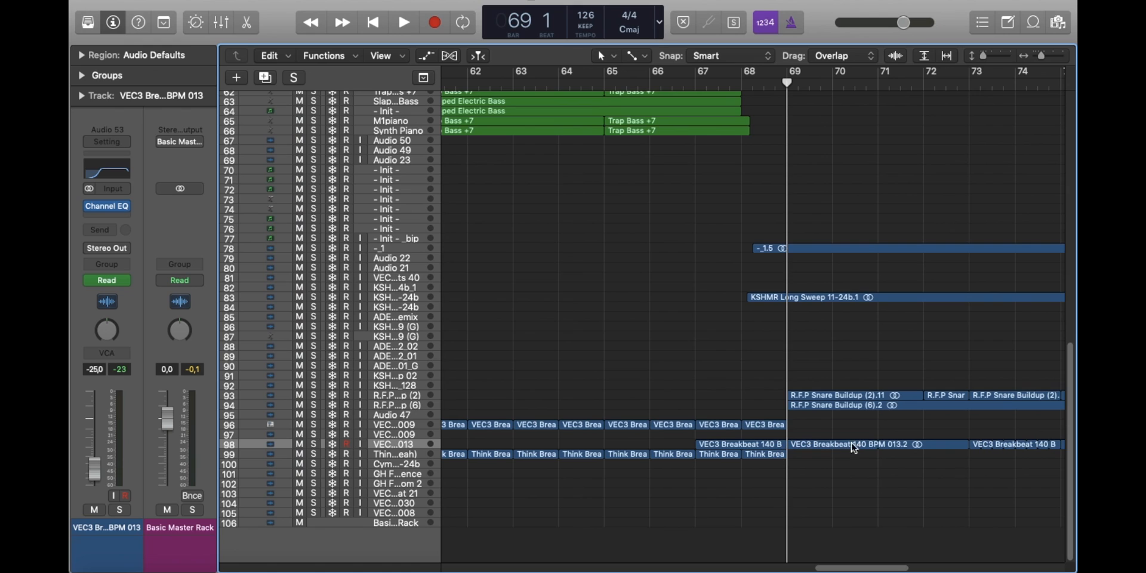
pyautogui.hscroll(5, 739, 173)
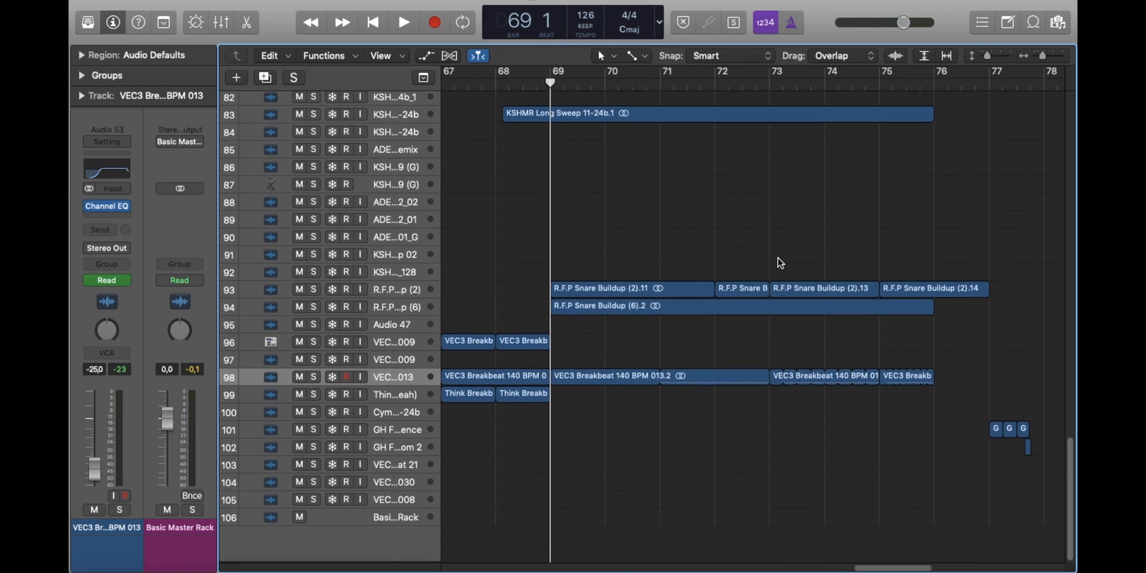
pyautogui.press('s')
pyautogui.press('space')
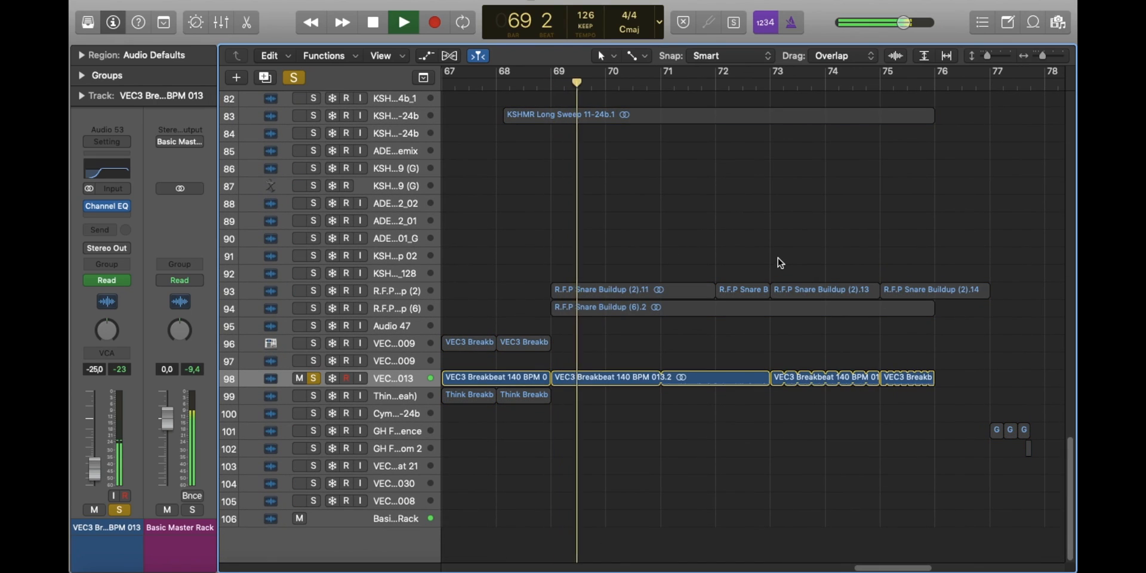
pyautogui.press('space')
pyautogui.press('s')
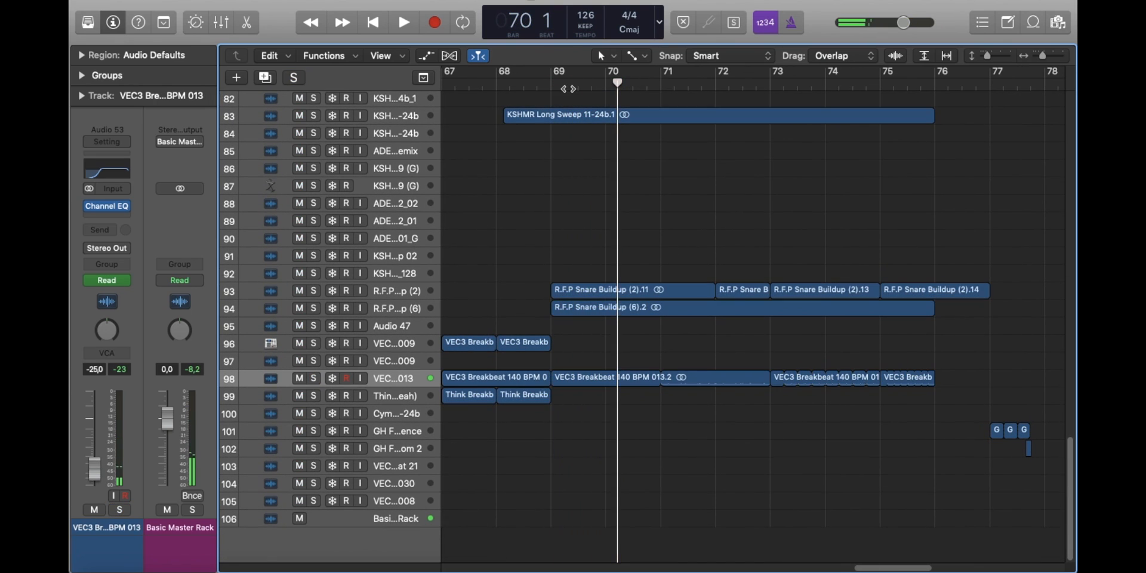
# Step: Play the full mix from bar 69 through the buildup with the arrangement zoomed out
pyautogui.click(550, 87)
pyautogui.press('space')
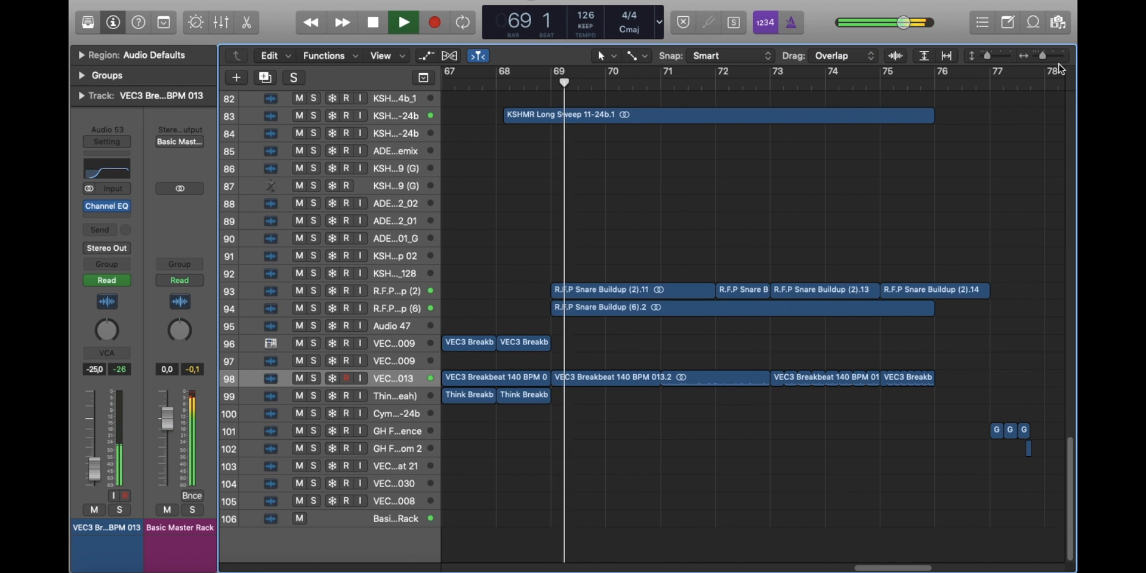
pyautogui.moveTo(1043, 56); pyautogui.dragTo(933, 61)
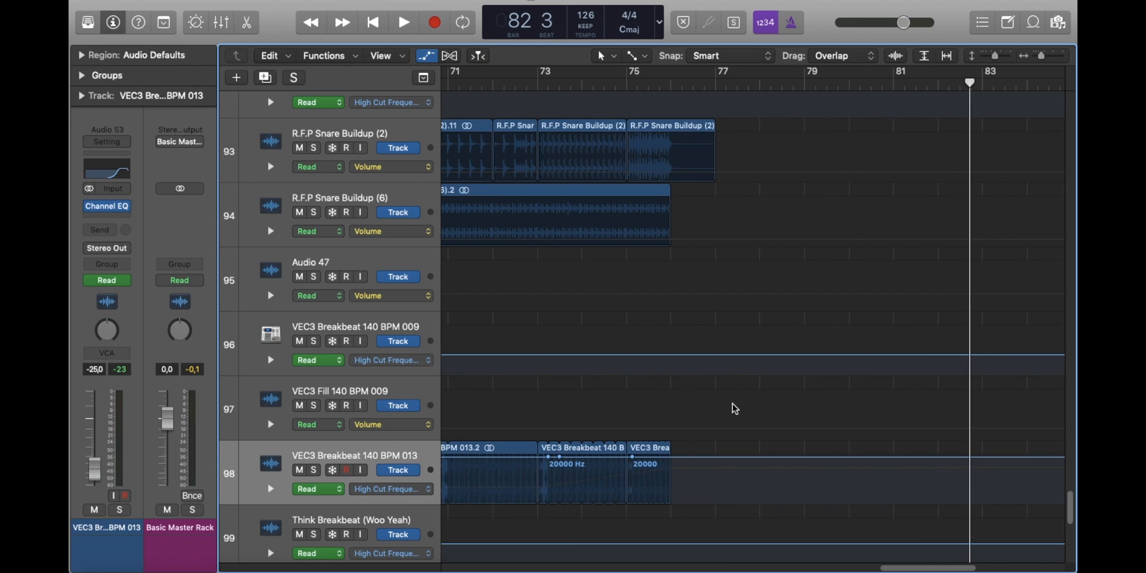
# Step: Play the soloed VEC3 Breakbeat 140 BPM 013 track 98, display its Low Cut Frequency automation and return the playhead to bar 73
pyautogui.hscroll(-3, 731, 407)
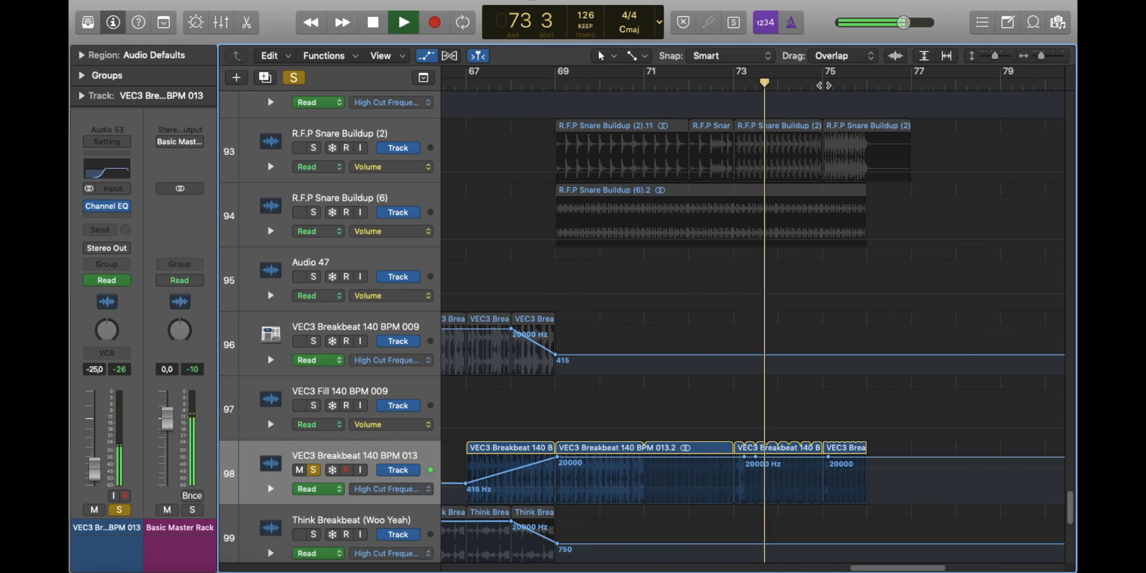
pyautogui.press('space')
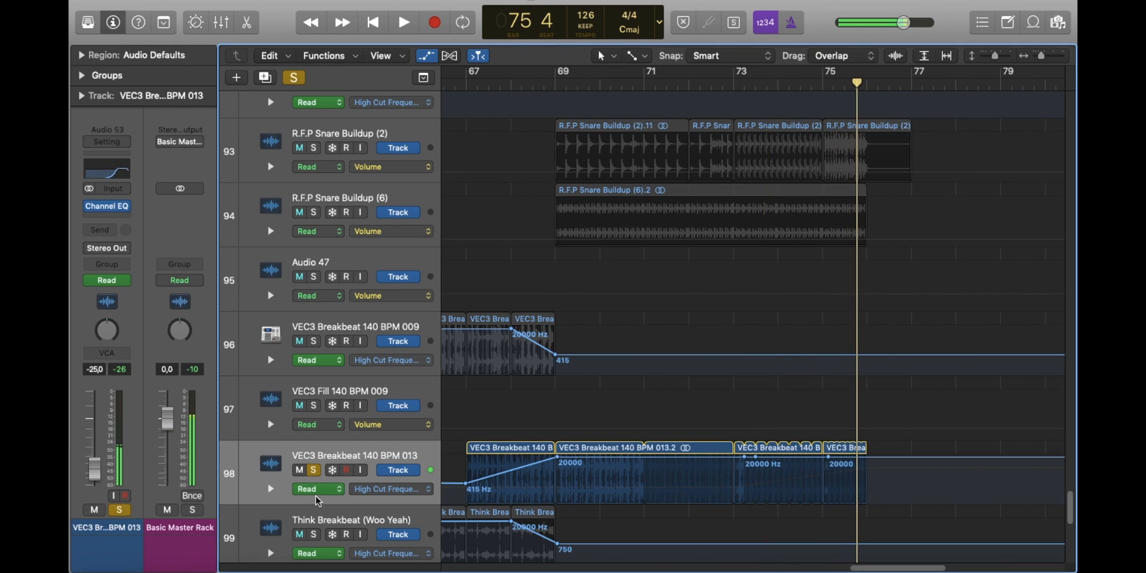
pyautogui.click(388, 488)
pyautogui.click(399, 476)
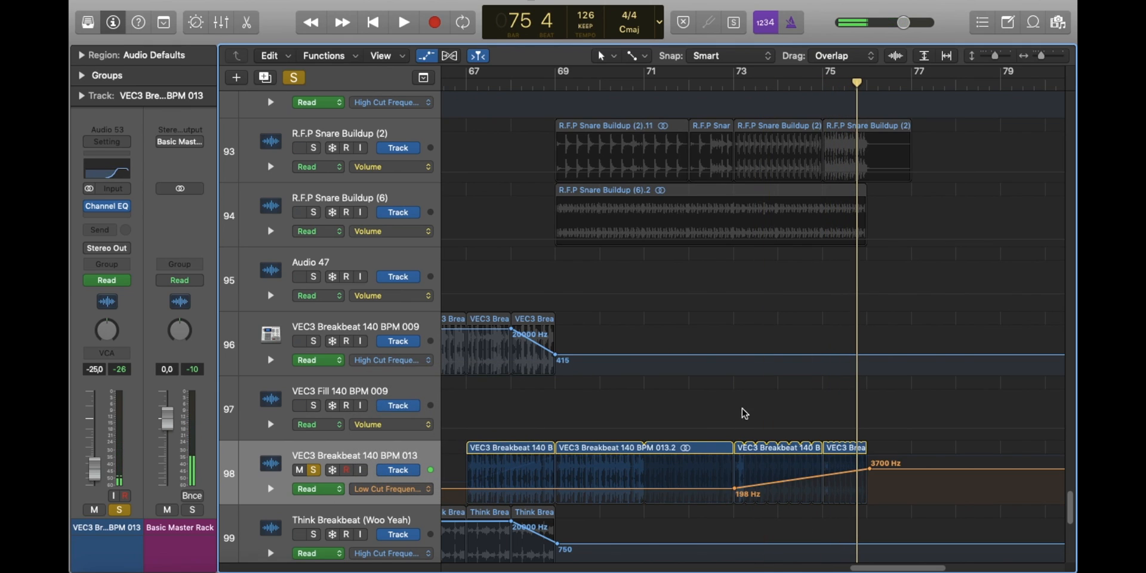
pyautogui.click(735, 85)
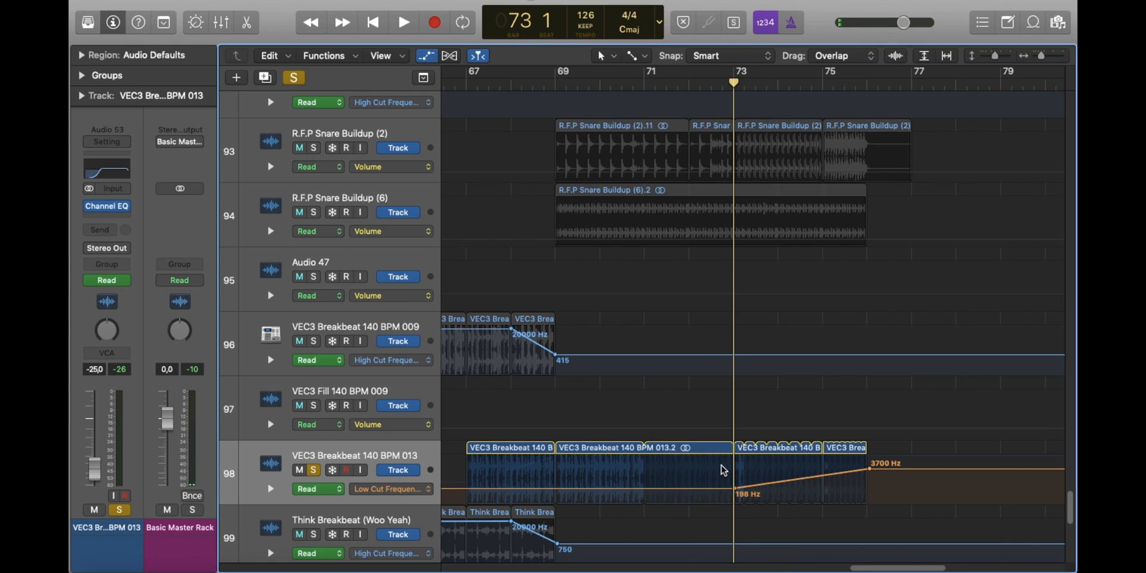
# Step: Move the playhead to bar 76 and play the full mix through the end of the buildup to bar 77
pyautogui.moveTo(1041, 56); pyautogui.dragTo(1037, 56)
pyautogui.hscroll(4, 905, 189)
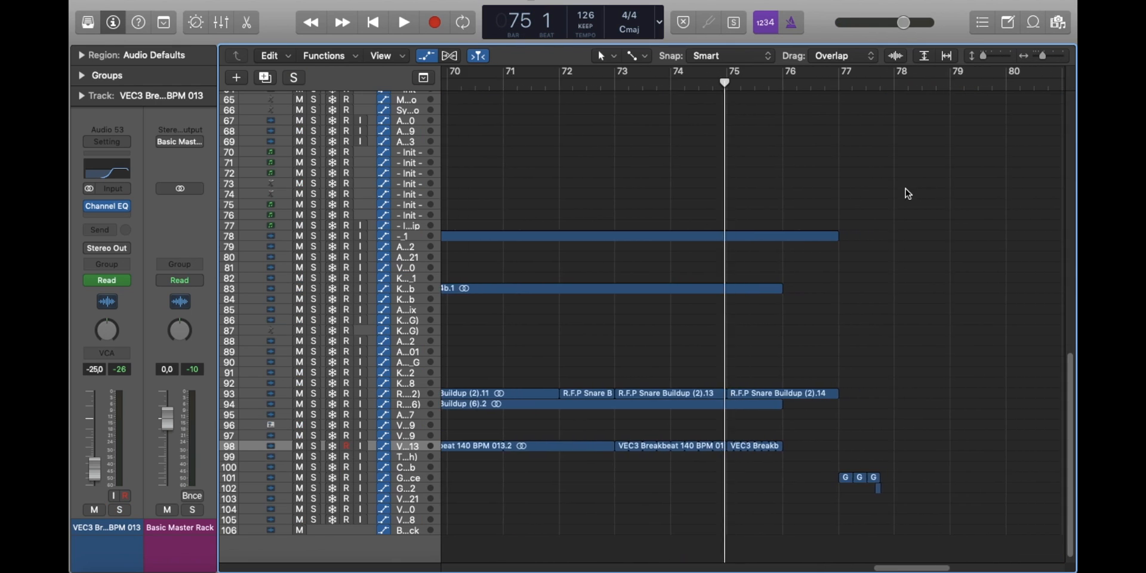
pyautogui.hscroll(1, 885, 195)
pyautogui.moveTo(983, 57); pyautogui.dragTo(986, 56)
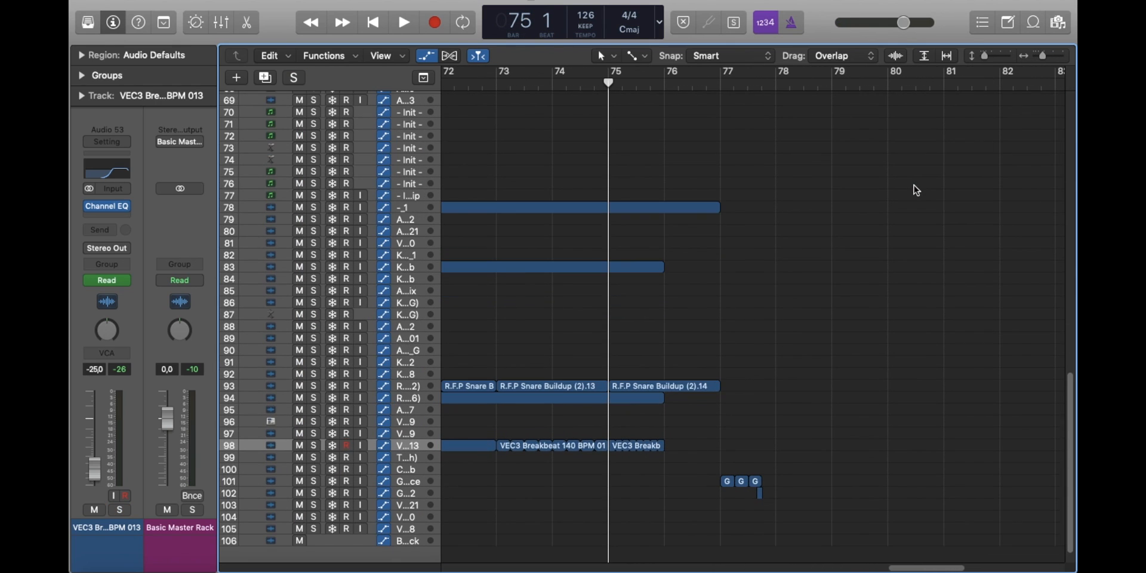
pyautogui.click(669, 83)
pyautogui.moveTo(668, 84); pyautogui.dragTo(663, 85)
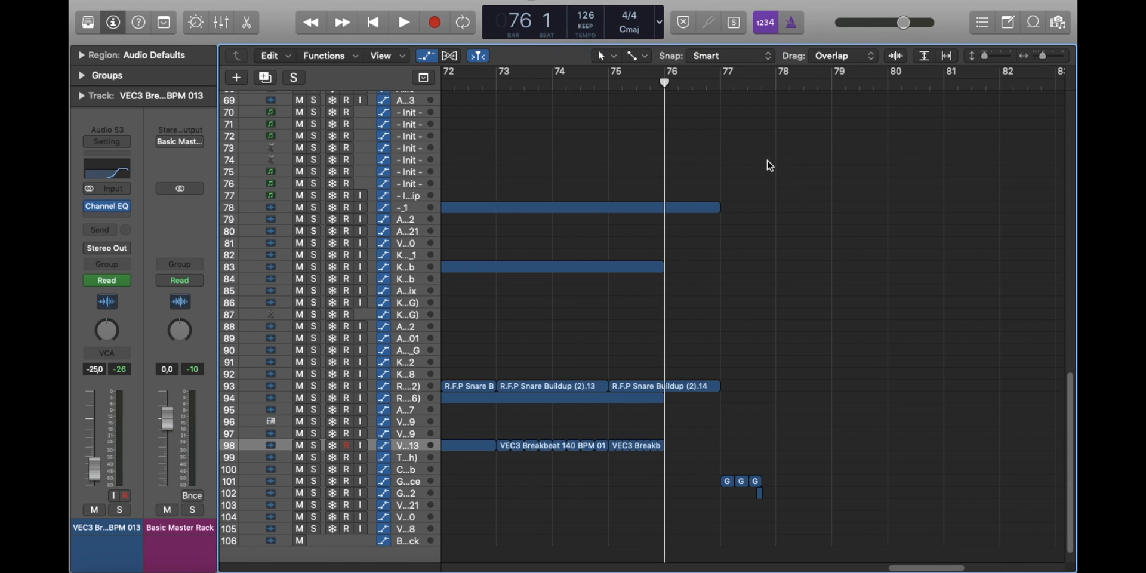
pyautogui.press('space')
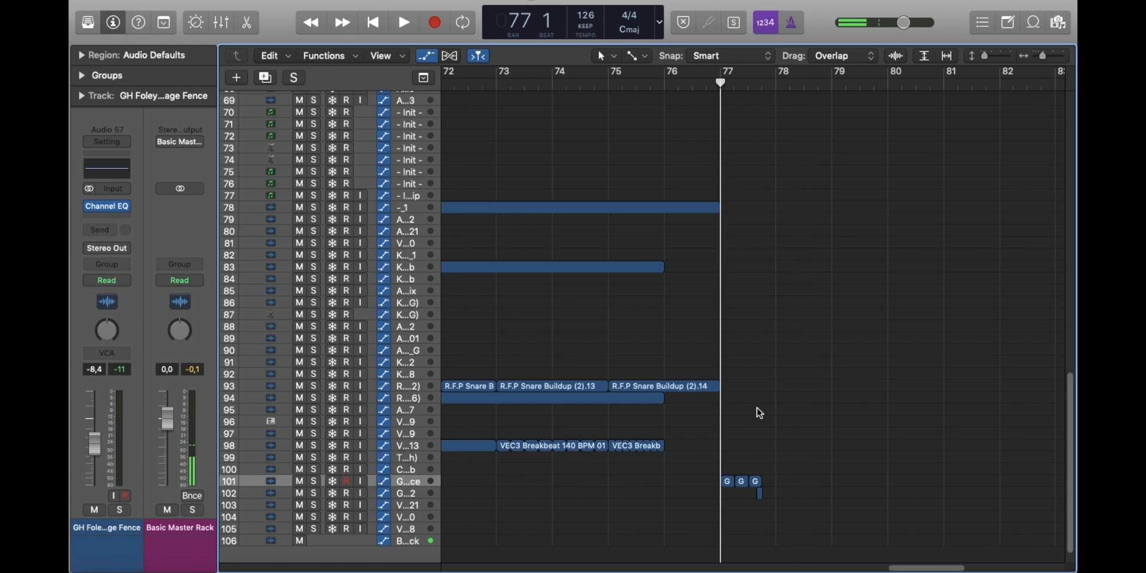
# Step: Play the soloed GH Foley tracks 101 and 102 from bar 77, and unsolo them
pyautogui.press('s')
pyautogui.press('s')
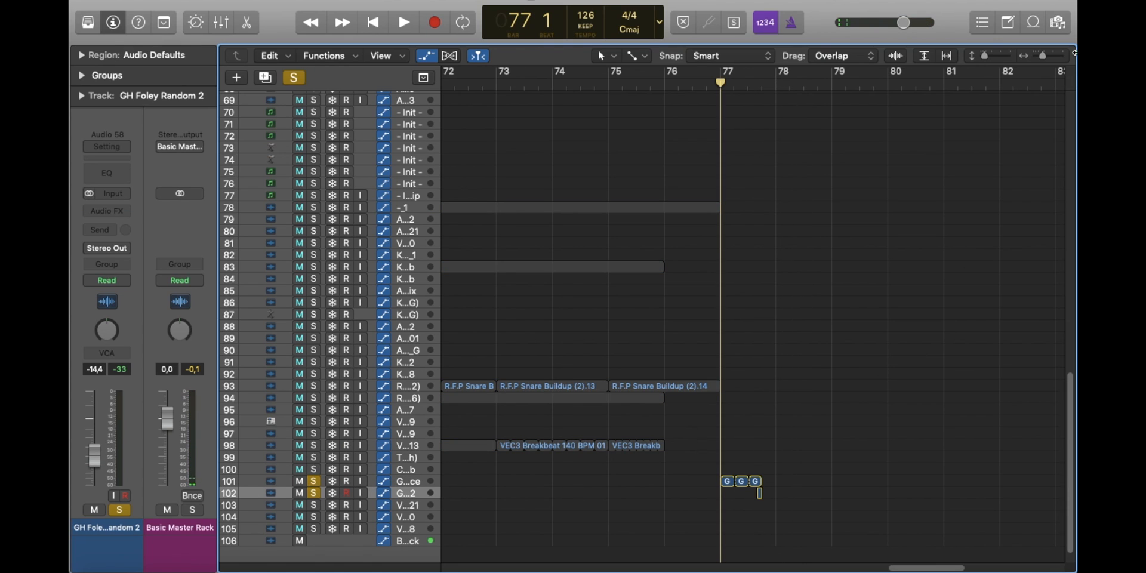
pyautogui.press('super+Right')
pyautogui.press('space')
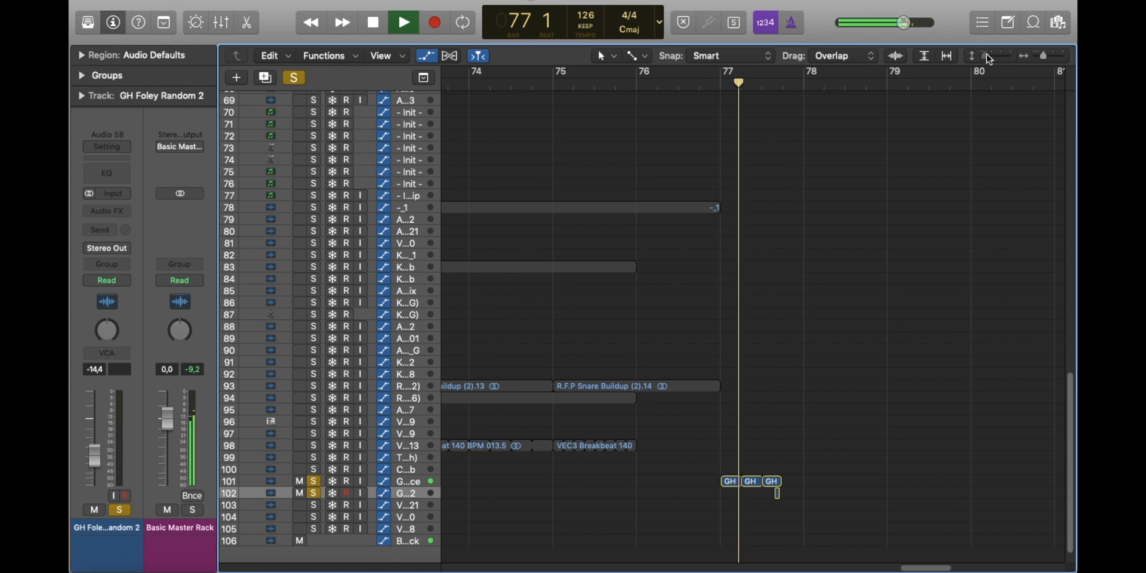
pyautogui.moveTo(984, 56); pyautogui.dragTo(990, 57)
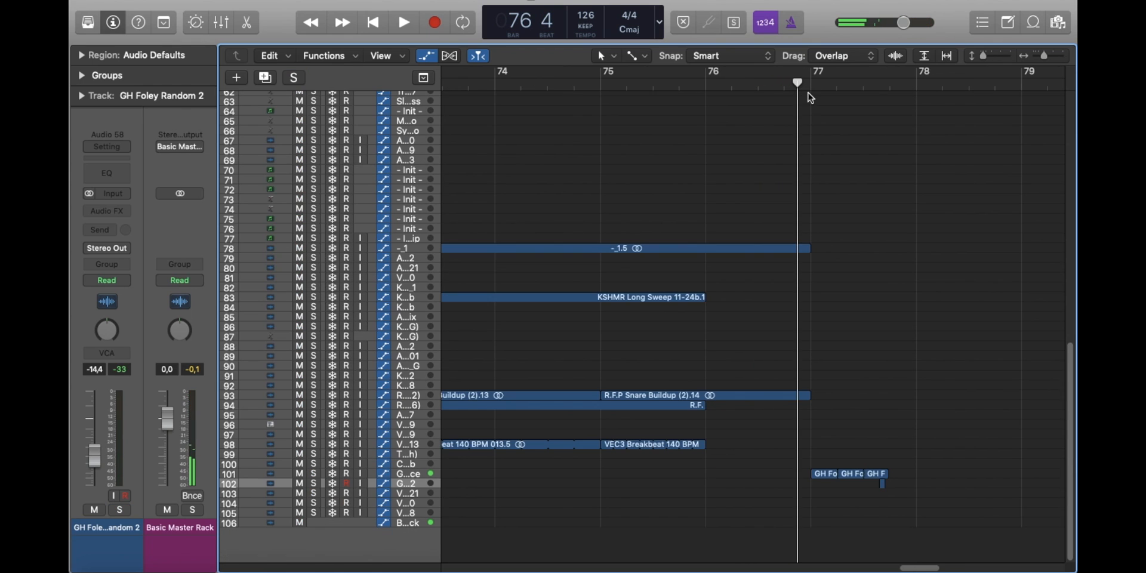
# Step: Play the slaped bass track 15 soloed through bar 77, and unsolo it at bar 78
pyautogui.scroll(15, 812, 97)
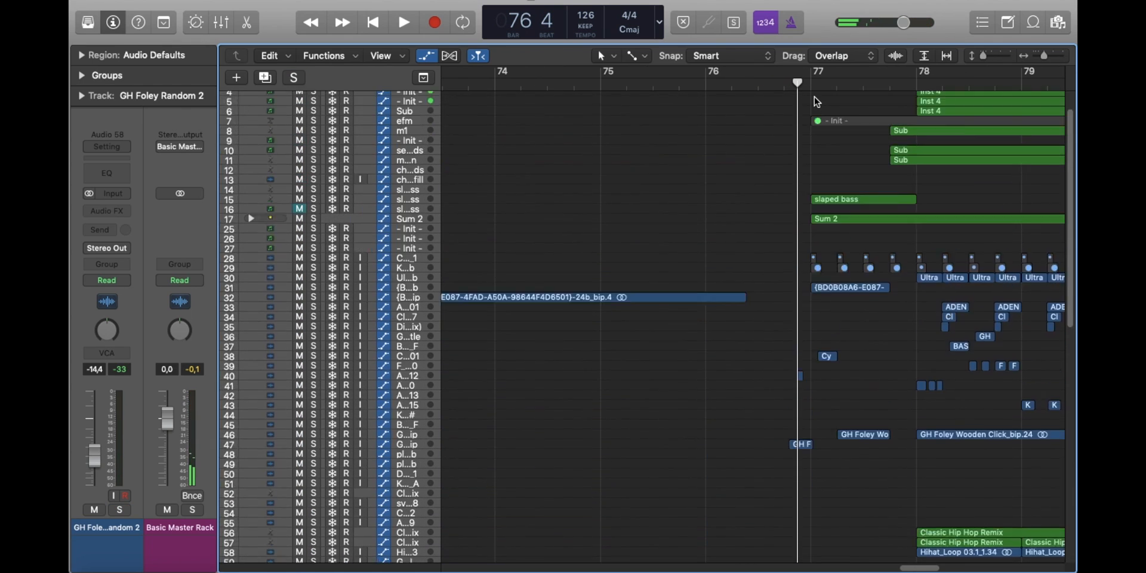
pyautogui.click(584, 236)
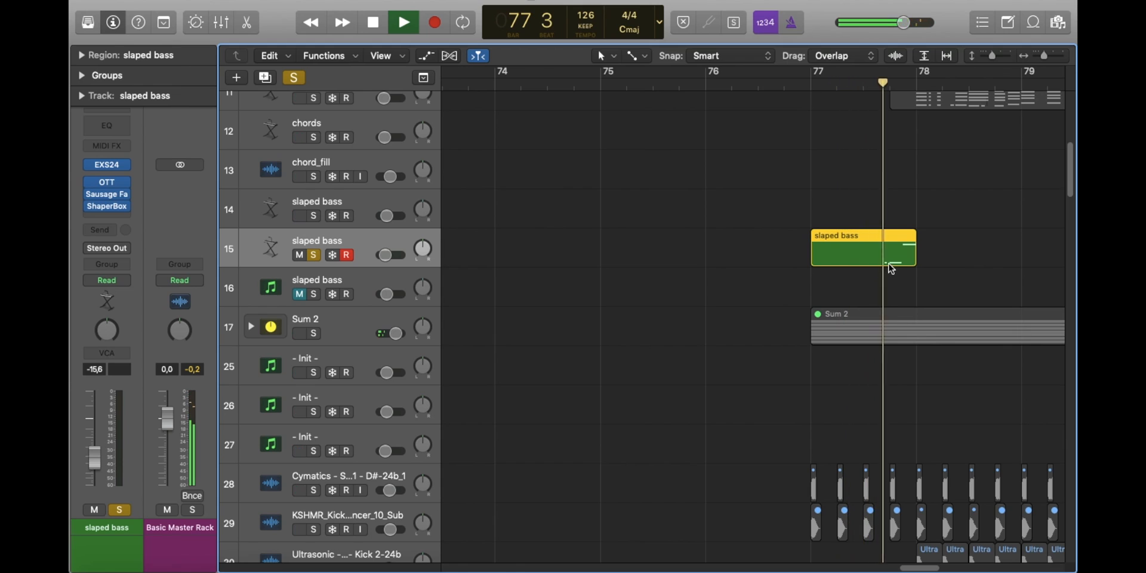
pyautogui.press('space')
pyautogui.click(942, 231)
pyautogui.press('s')
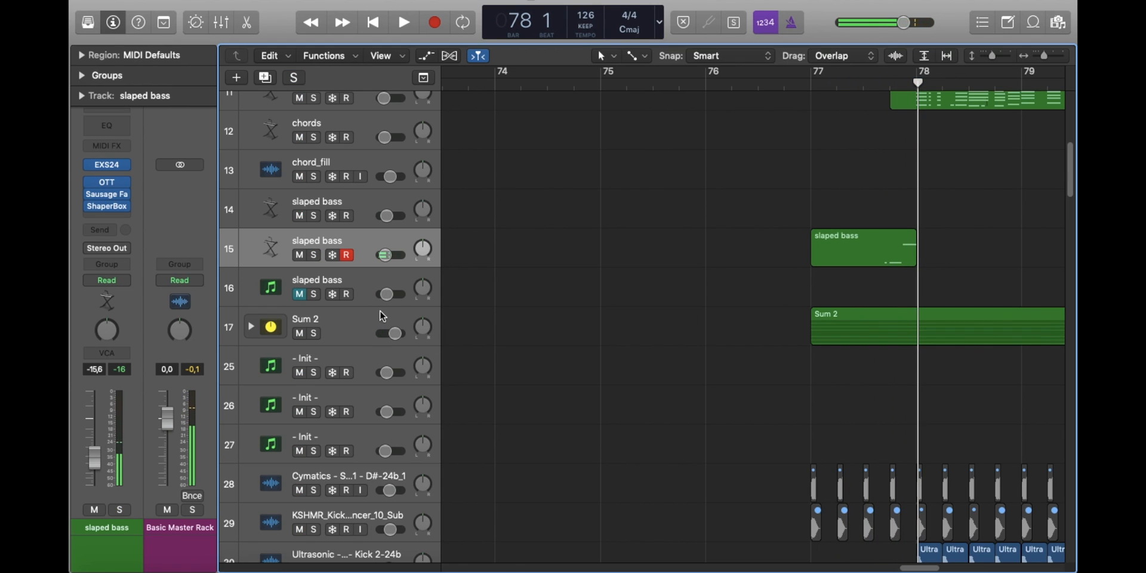
# Step: Display the automation lanes and switch the Sum 2 track 17 from High Cut Frequency to Volume automation
pyautogui.click(382, 317)
pyautogui.press('a')
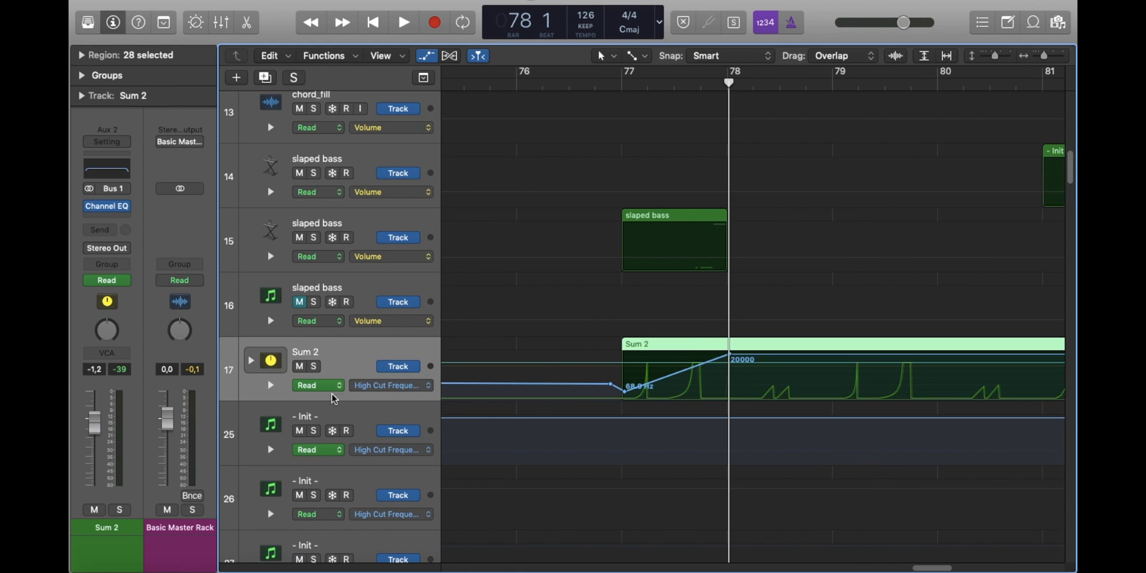
pyautogui.click(334, 394)
pyautogui.click(413, 348)
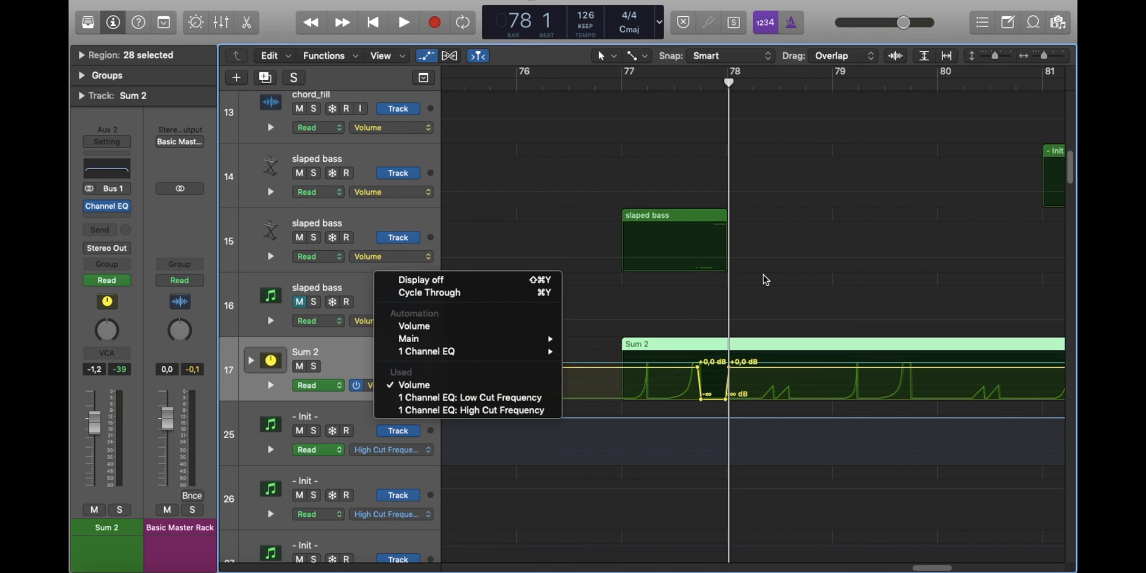
pyautogui.click(766, 279)
# Step: Play the soloed slaped bass and Sum 2 tracks from bar 77, view Sum 2's High Cut Frequency automation, and clear the solos
pyautogui.moveTo(1044, 55); pyautogui.dragTo(1042, 58)
pyautogui.hscroll(15, 972, 179)
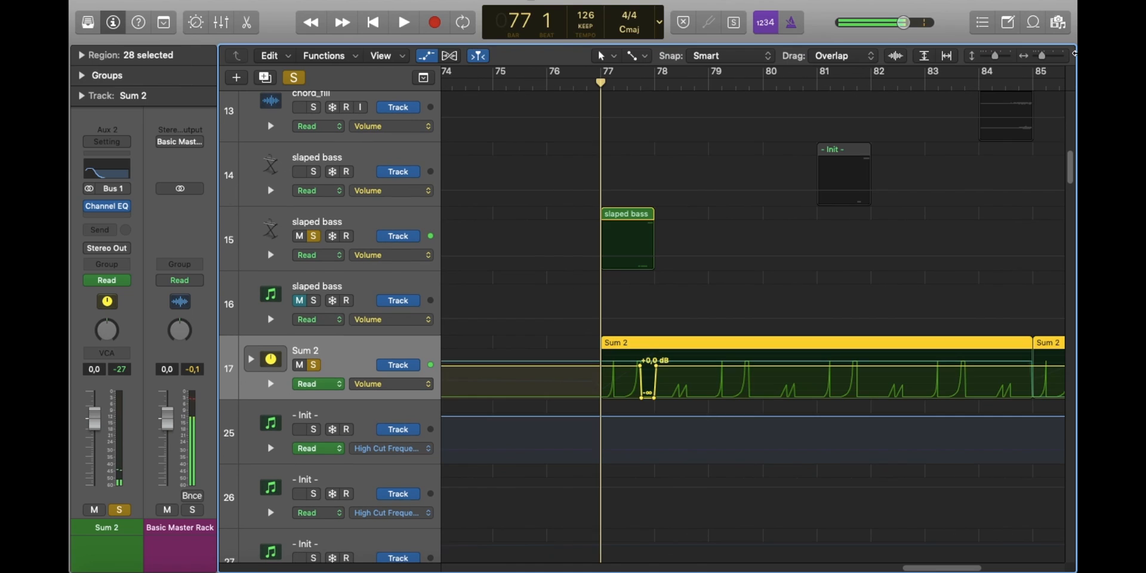
pyautogui.moveTo(1045, 57); pyautogui.dragTo(1048, 59)
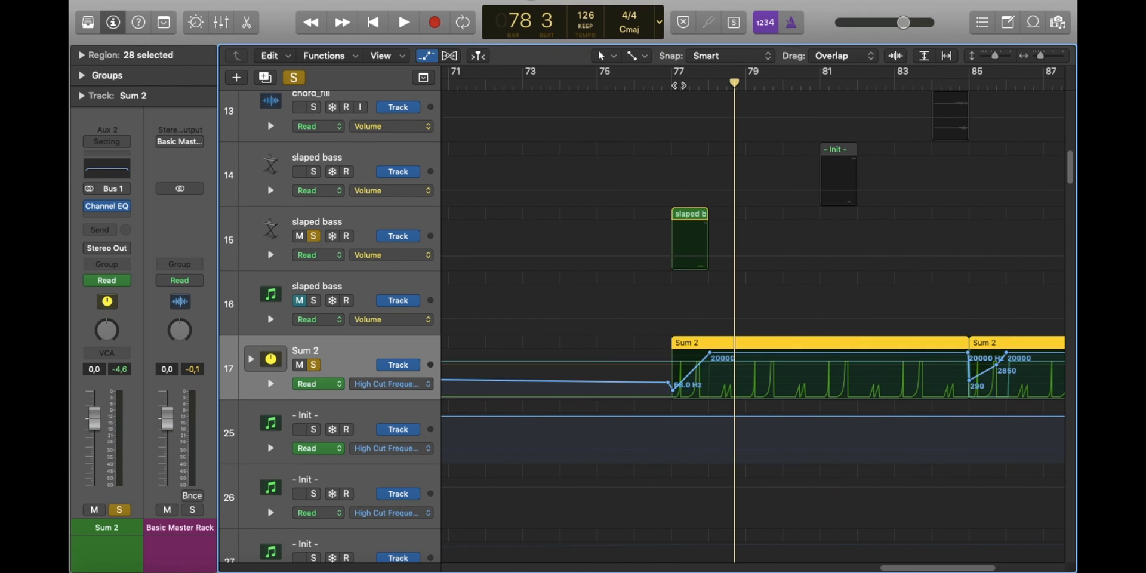
pyautogui.click(671, 84)
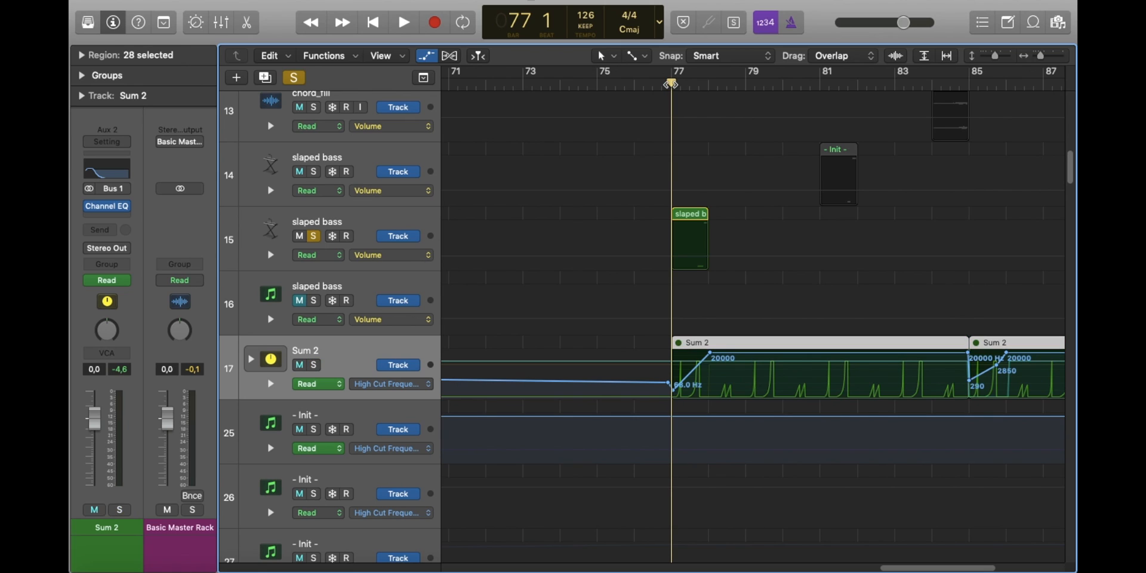
pyautogui.click(300, 78)
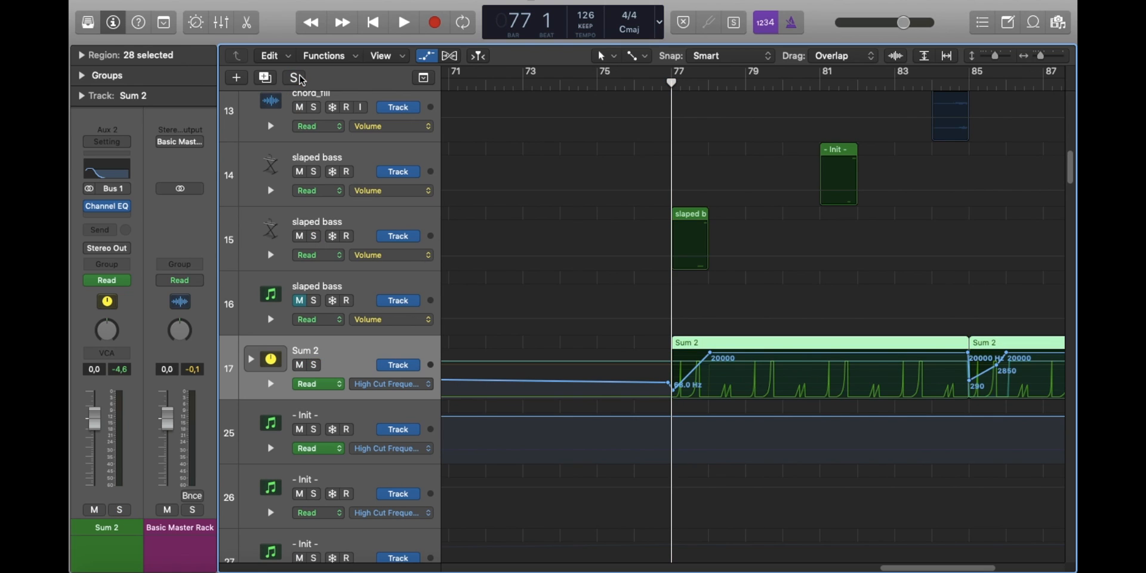
# Step: Play the full mix through bar 77 with Sum 2's High Cut Frequency automation in view
pyautogui.click(1049, 58)
pyautogui.press('space')
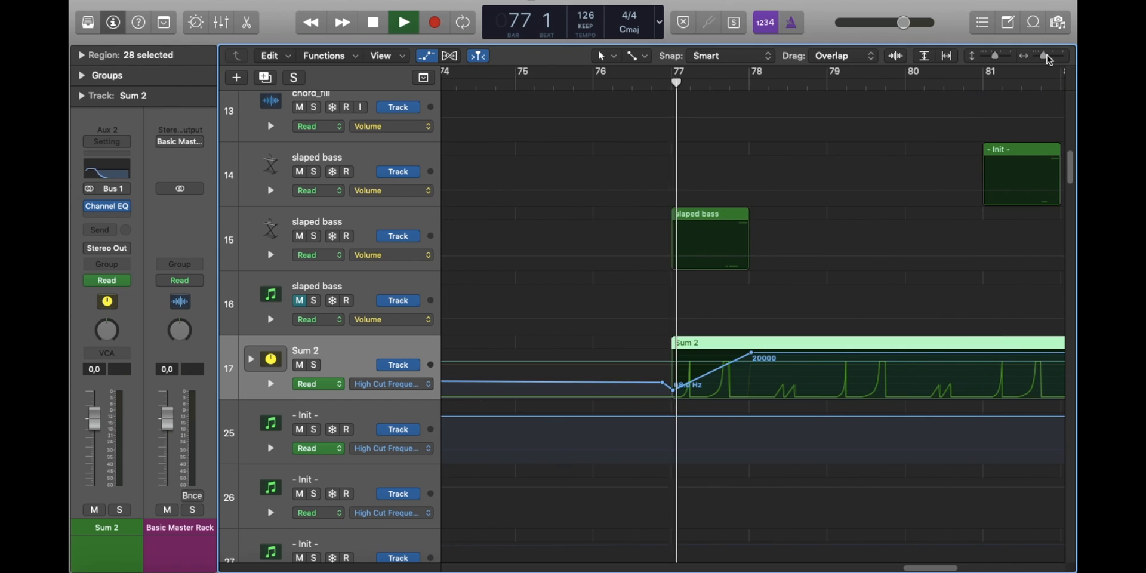
pyautogui.press('space')
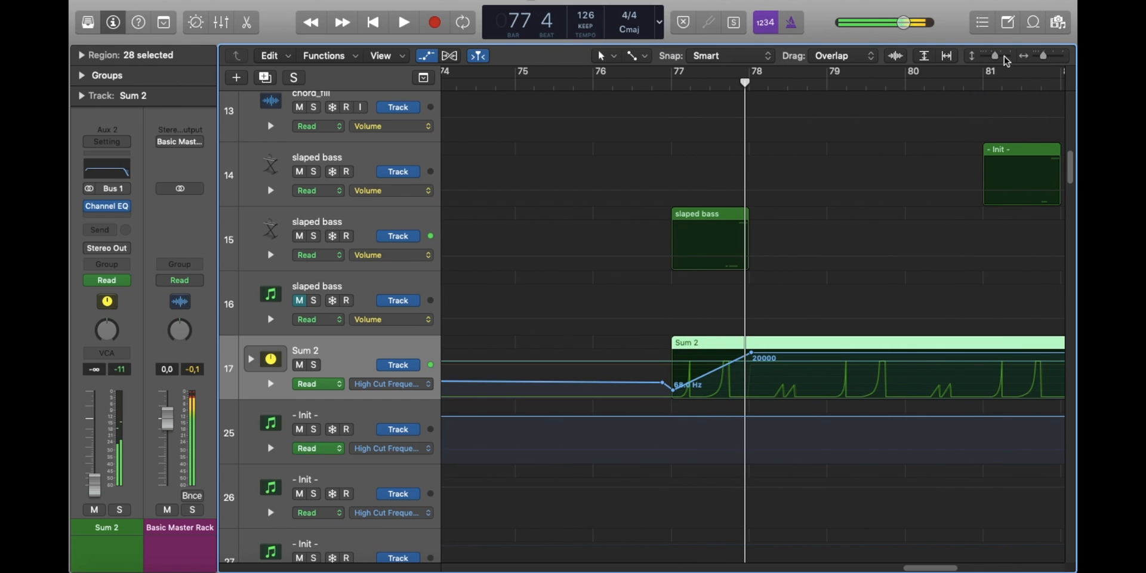
# Step: Zoom out the tracks, solo the {BD0B08A6 audio track 31 around bar 77, and unsolo it
pyautogui.moveTo(996, 57); pyautogui.dragTo(980, 58)
pyautogui.click(685, 185)
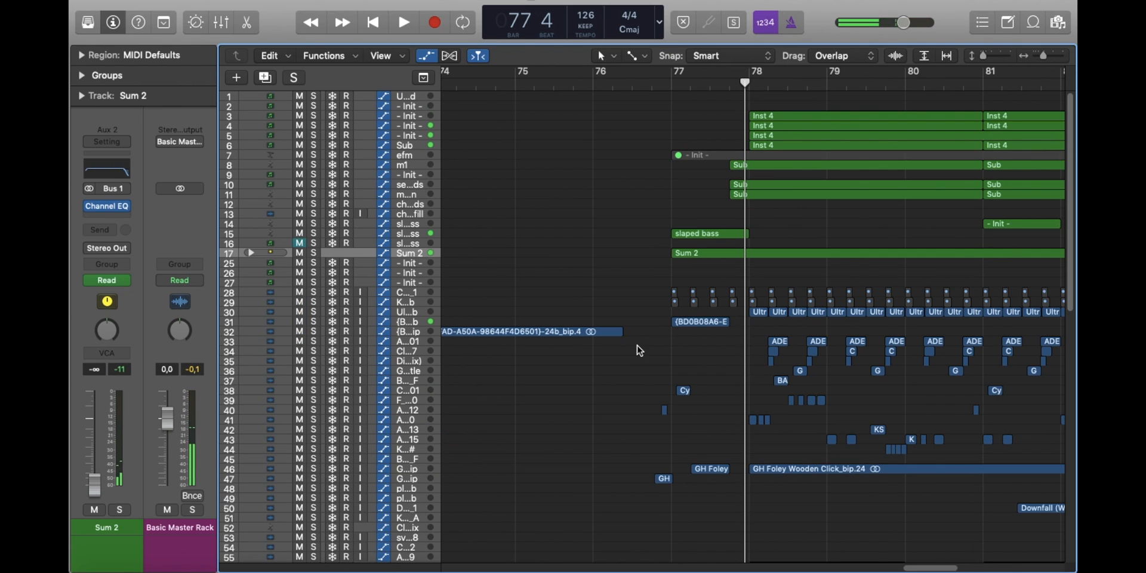
pyautogui.click(429, 326)
pyautogui.press('s')
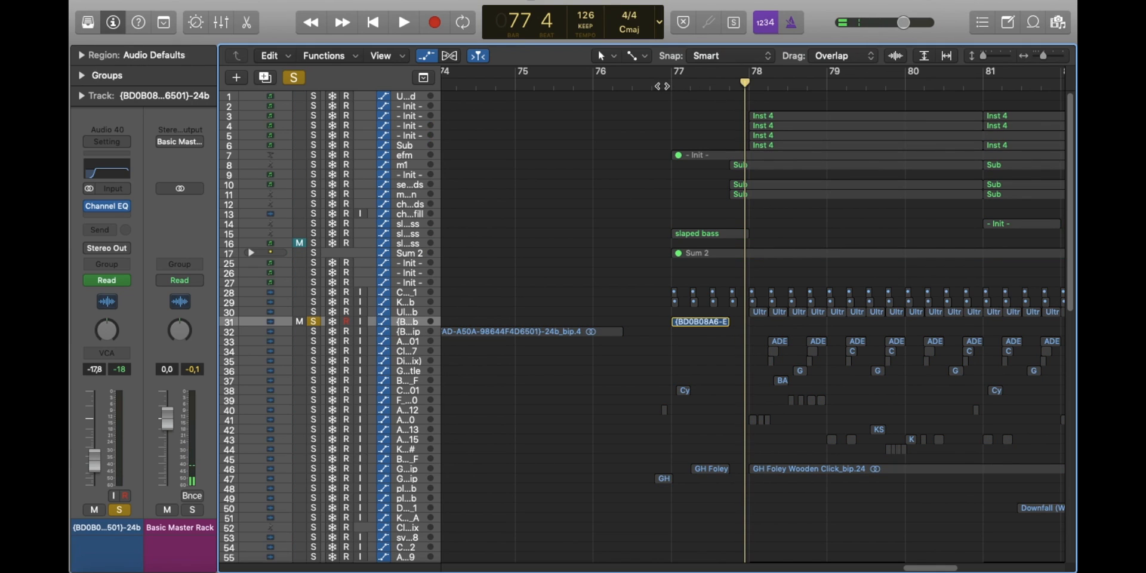
pyautogui.click(667, 84)
pyautogui.press('s')
# Step: Mute the {BD0B08A6 audio track 31, play the mix from bar 76 beat 4 through bar 77, and unmute it
pyautogui.press('m')
pyautogui.click(648, 84)
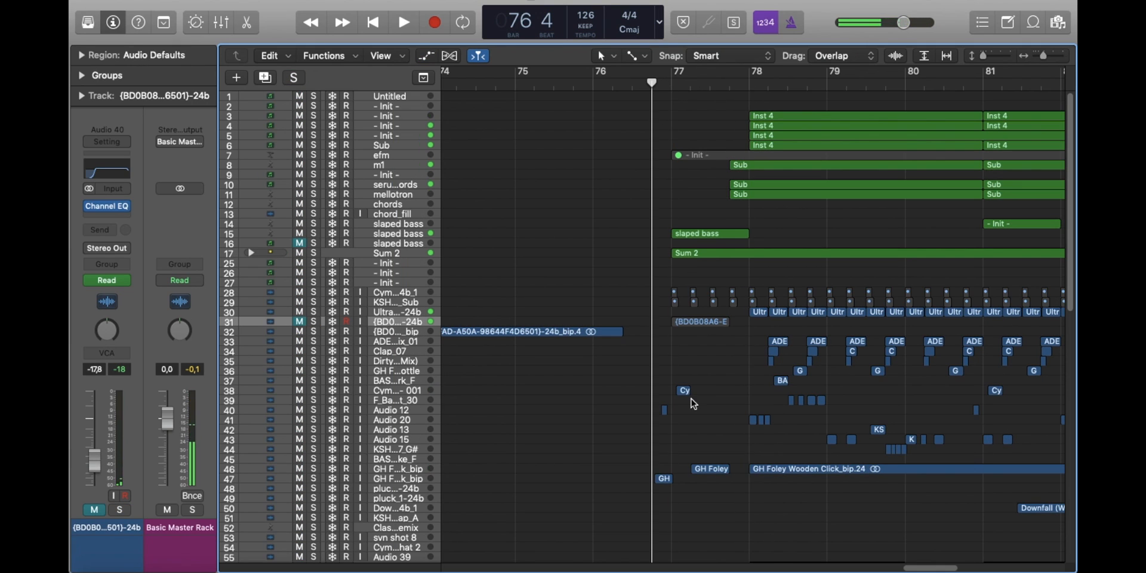
pyautogui.press('space')
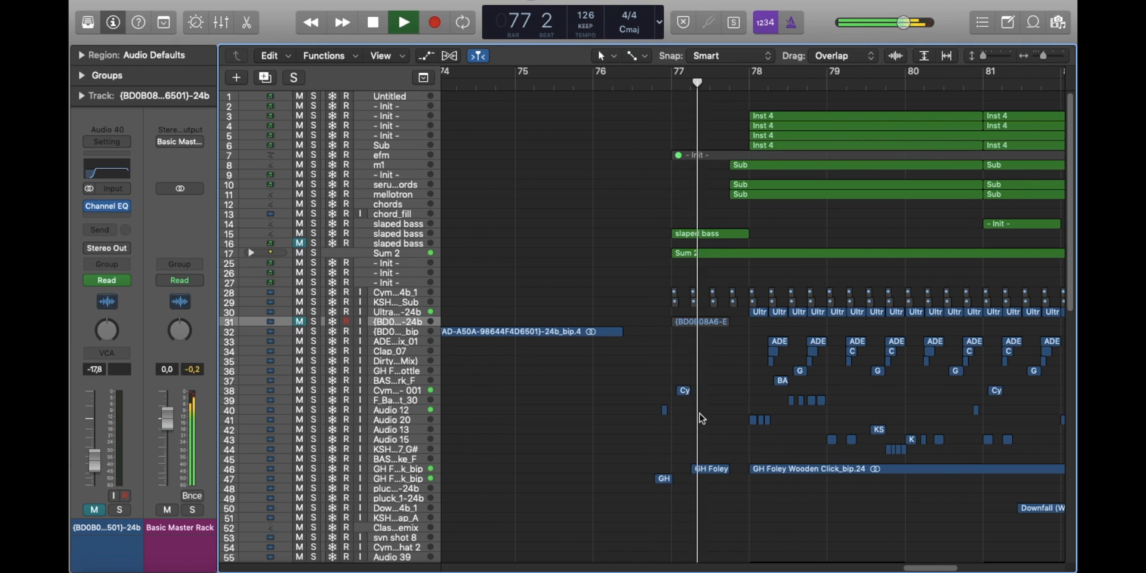
pyautogui.press('space')
pyautogui.click(298, 321)
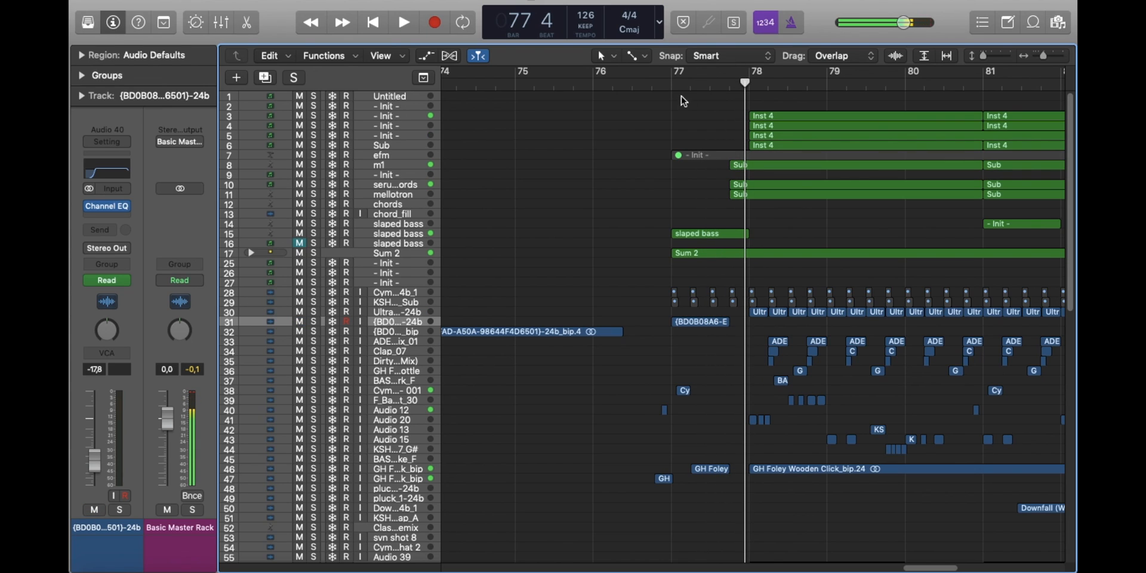
# Step: Play the mix with track 31 unmuted from bar 76 beat 4 to bar 78 beat 3
pyautogui.click(651, 84)
pyautogui.press('space')
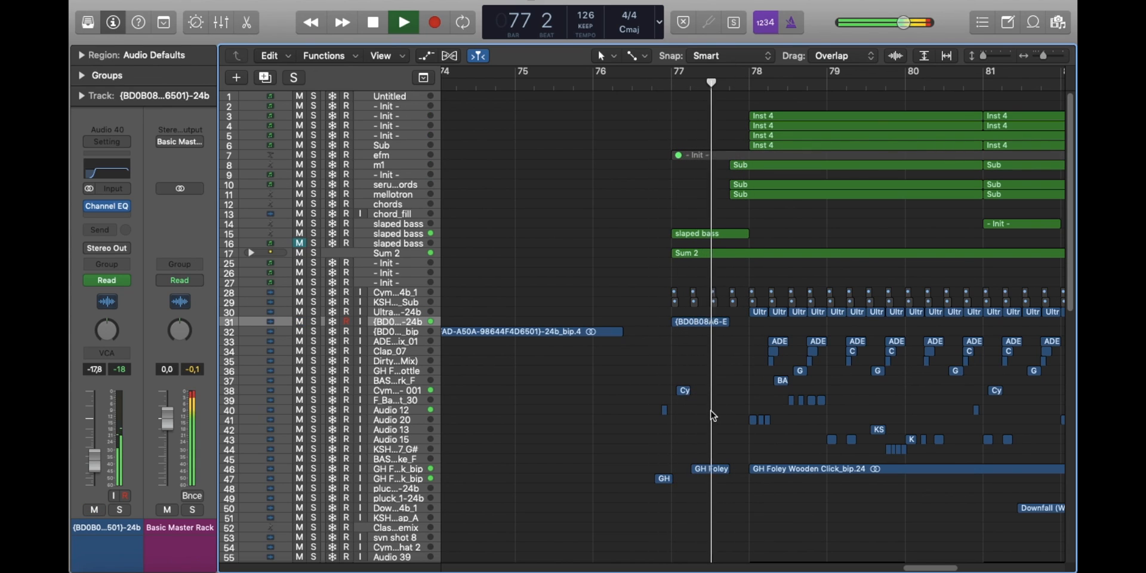
pyautogui.press('space')
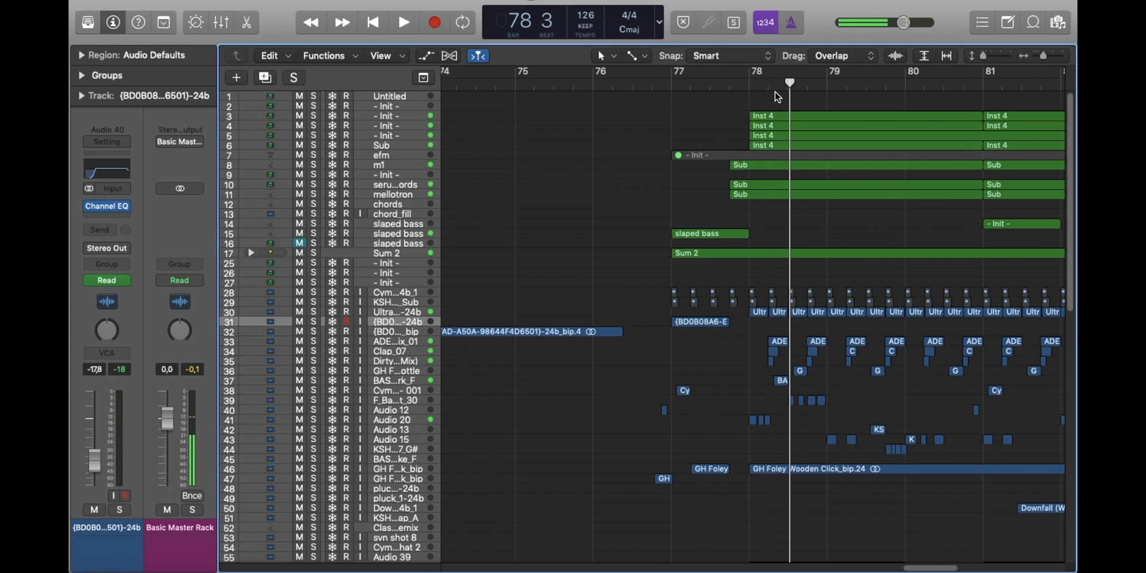
# Step: Move the playhead to bar 78 and examine the drop's drum, foley, Classic Hip Hop Remix and Hihat_Loop layers
pyautogui.click(755, 83)
pyautogui.scroll(-5, 684, 455)
pyautogui.hscroll(3, 683, 454)
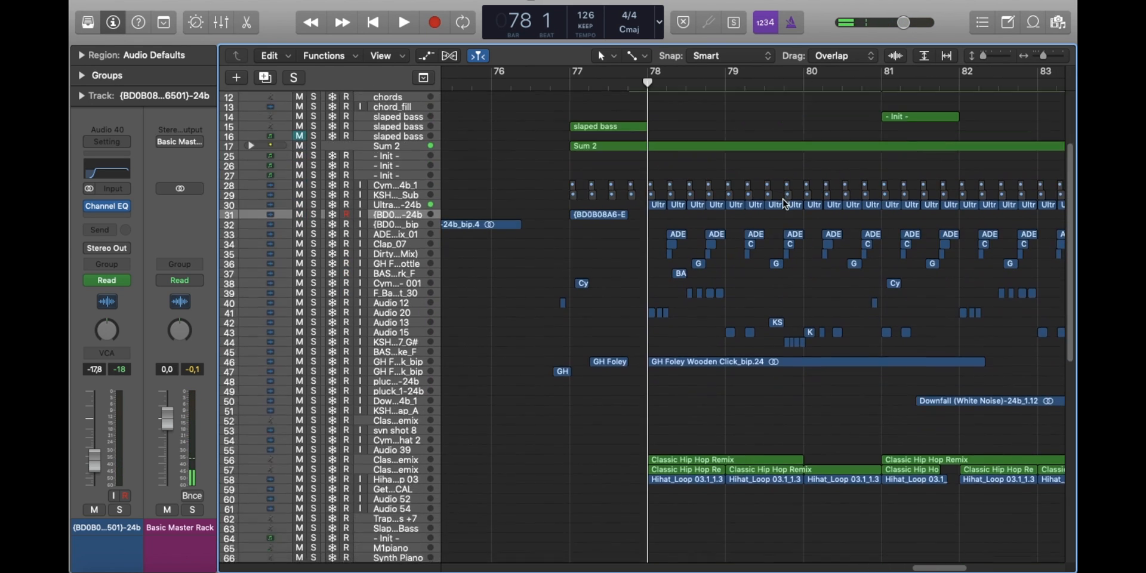
pyautogui.hscroll(2, 683, 455)
pyautogui.scroll(1, 668, 418)
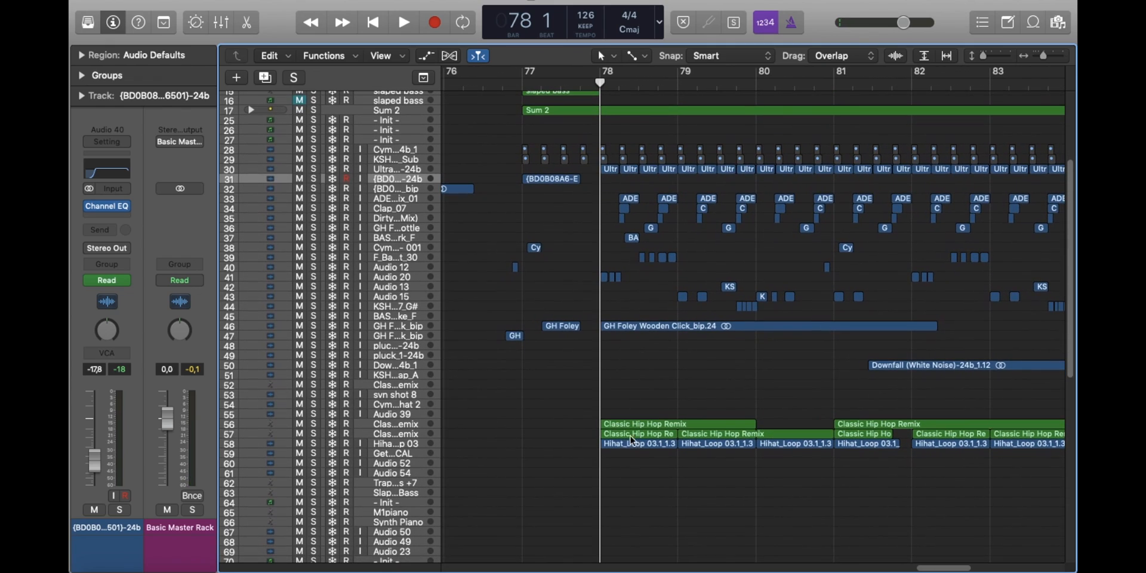
pyautogui.moveTo(1043, 60); pyautogui.dragTo(1038, 59)
pyautogui.hscroll(4, 976, 282)
pyautogui.scroll(-1, 976, 283)
pyautogui.scroll(-6, 976, 284)
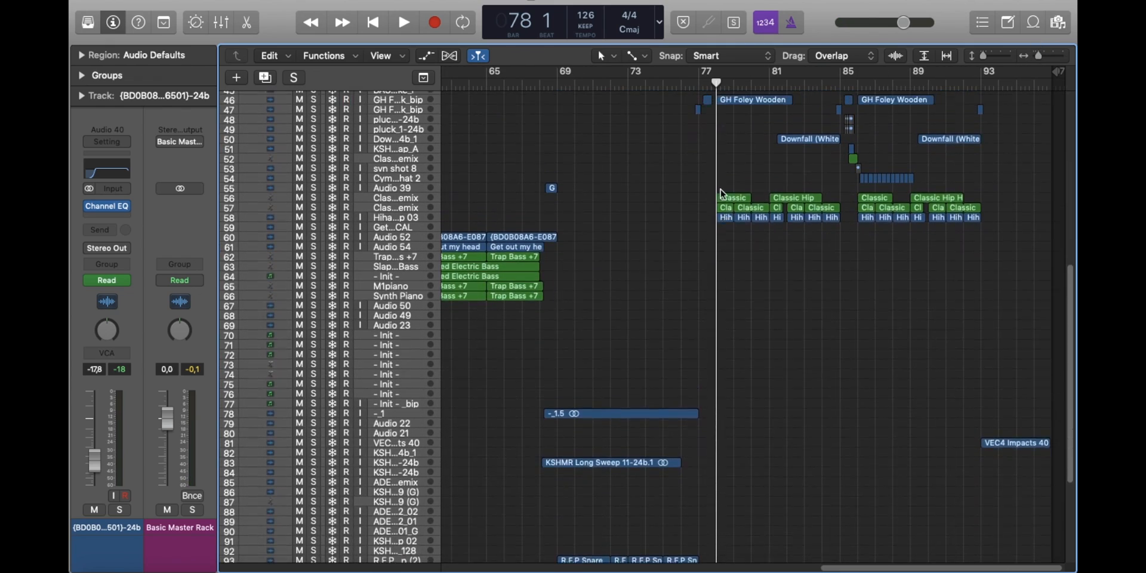
# Step: Play the full mix from bar 77 to bar 79 beat 4 and dismiss the System Overload alert
pyautogui.click(699, 84)
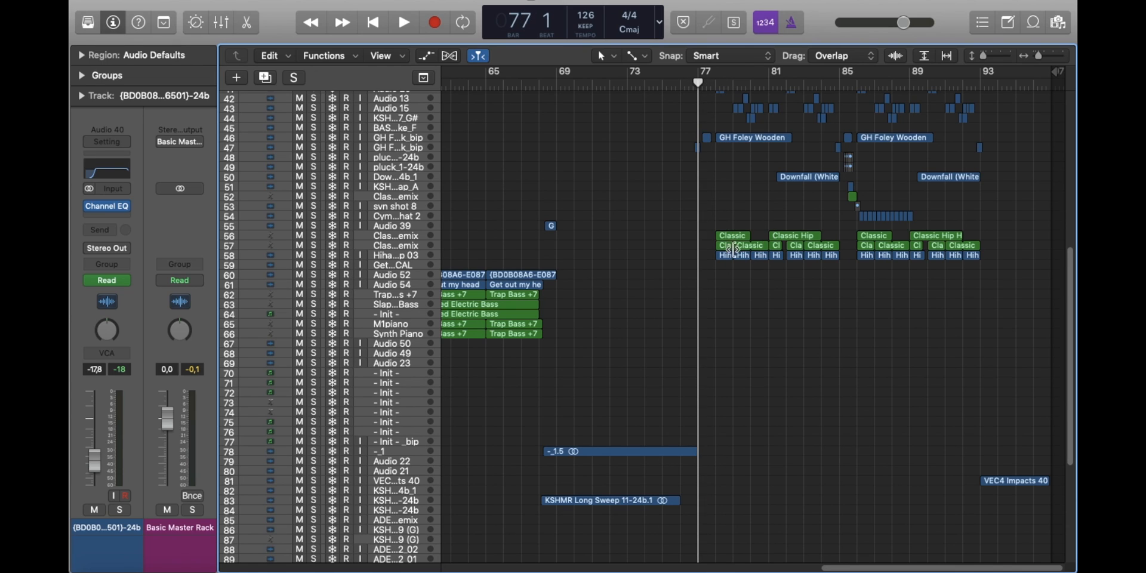
pyautogui.press('space')
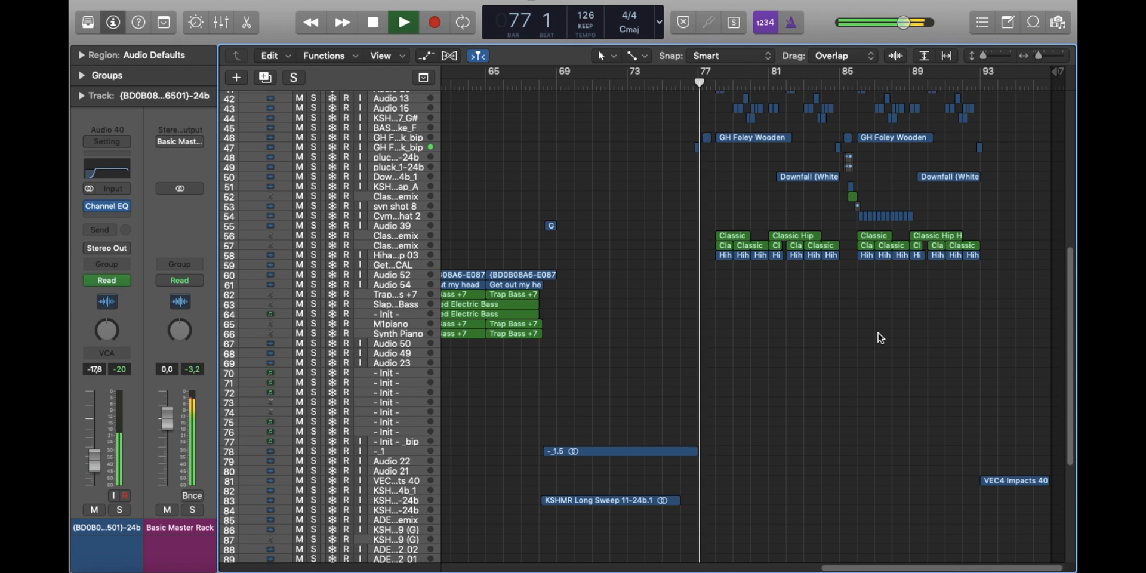
pyautogui.moveTo(1039, 56); pyautogui.dragTo(1048, 59)
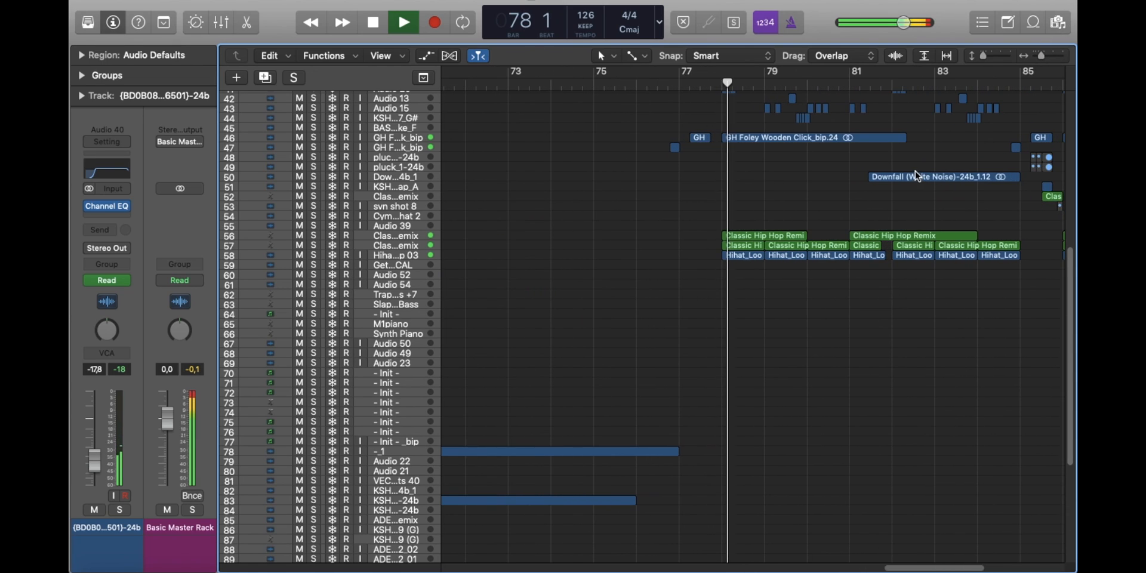
pyautogui.hscroll(5, 908, 174)
pyautogui.scroll(2, 908, 175)
pyautogui.scroll(5, 908, 175)
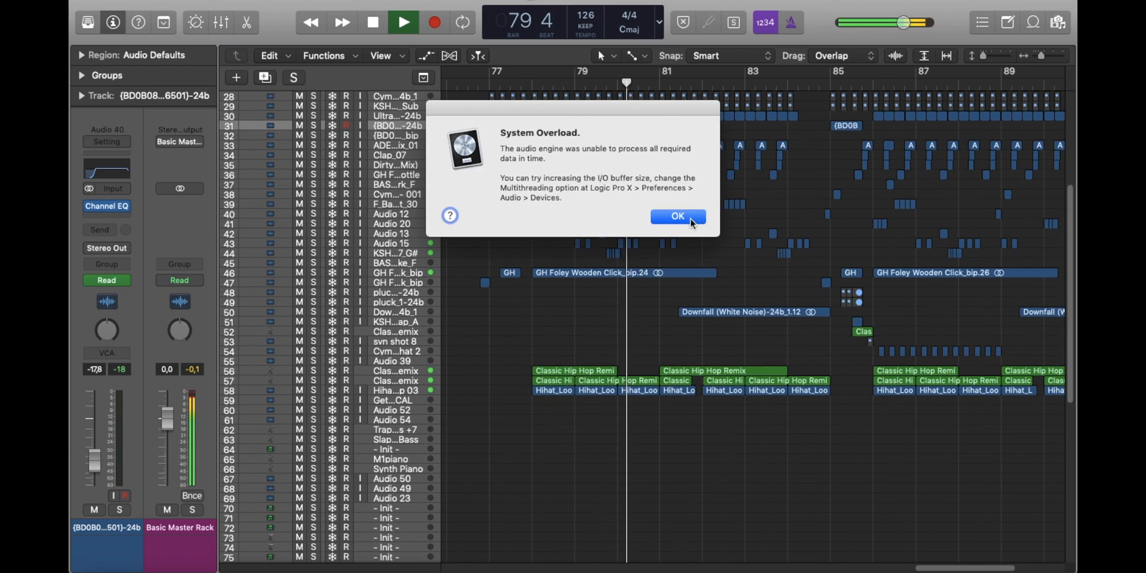
pyautogui.click(687, 217)
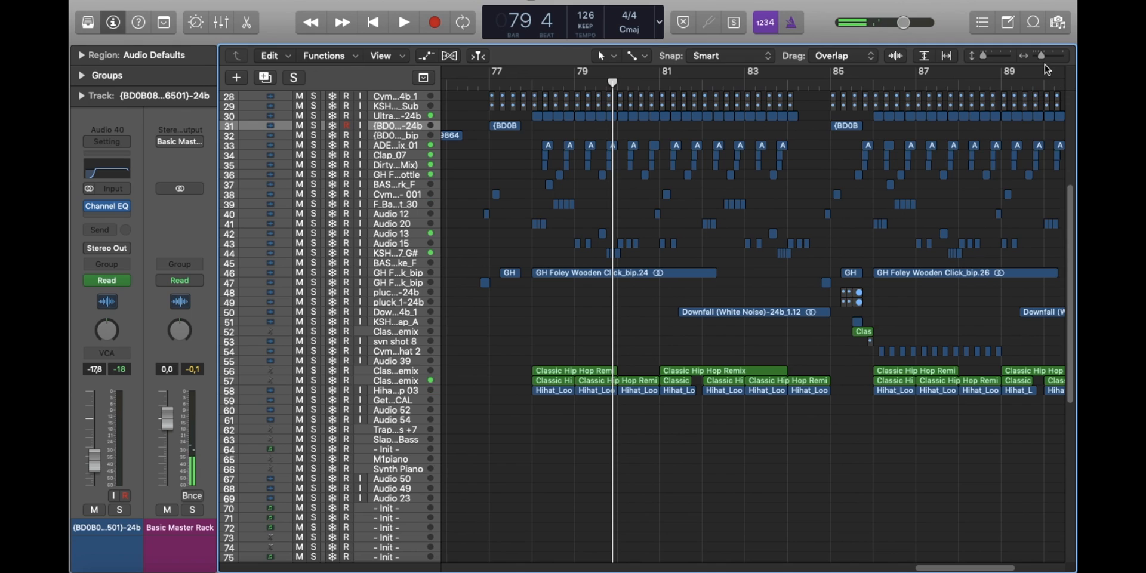
# Step: Play the VEC4 Impacts 40 region at bar 93, solo its track 81, and add the M1piano track 65 to the solo
pyautogui.moveTo(1041, 55); pyautogui.dragTo(1037, 55)
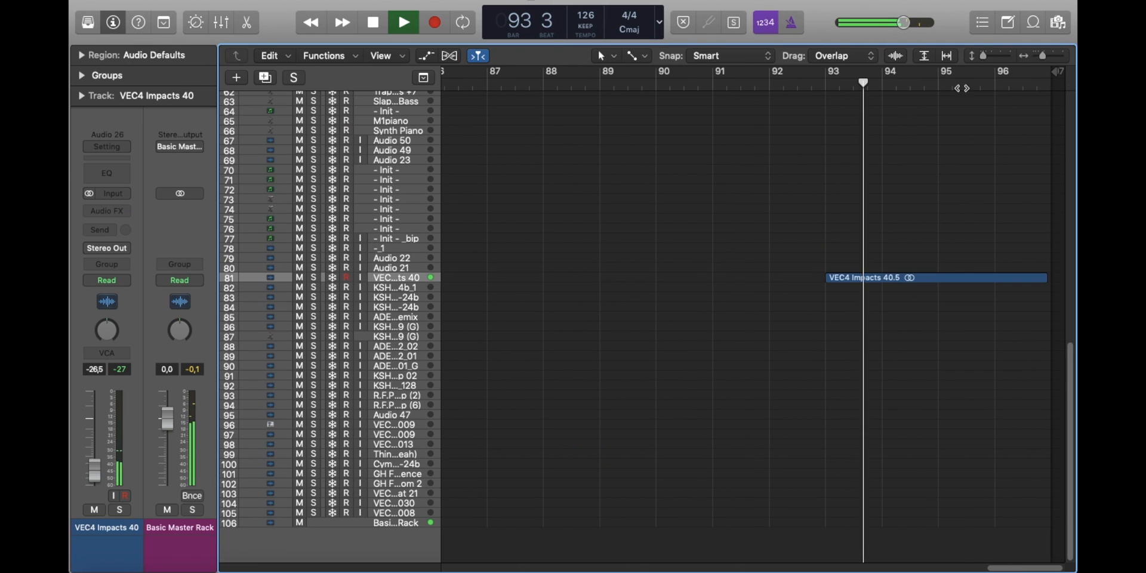
pyautogui.moveTo(1026, 55); pyautogui.dragTo(1036, 59)
pyautogui.press('s')
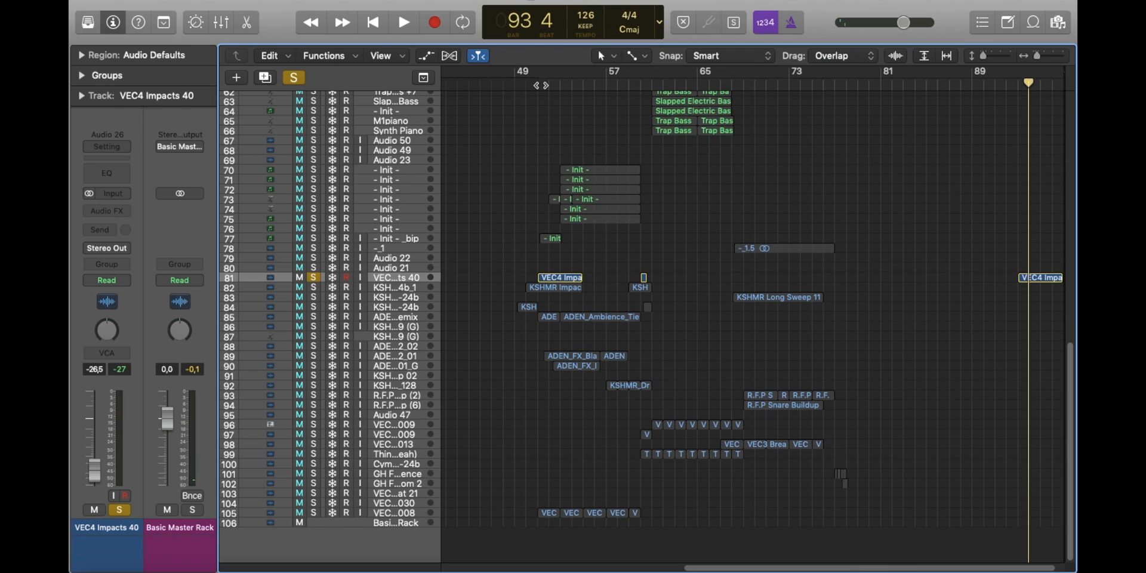
pyautogui.moveTo(540, 85); pyautogui.dragTo(537, 85)
pyautogui.click(711, 119)
pyautogui.click(834, 172)
# Step: Play the soloed VEC4 Impacts 40 region from bar 93, and turn off all solos
pyautogui.moveTo(1037, 57); pyautogui.dragTo(1043, 57)
pyautogui.click(1001, 85)
pyautogui.press('space')
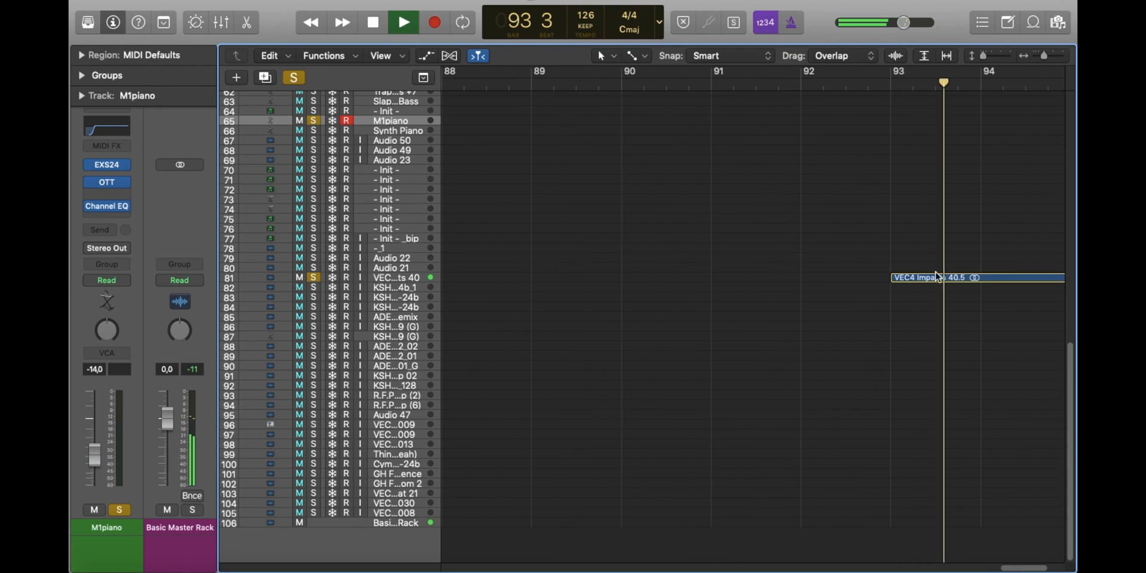
pyautogui.click(294, 78)
pyautogui.press('space')
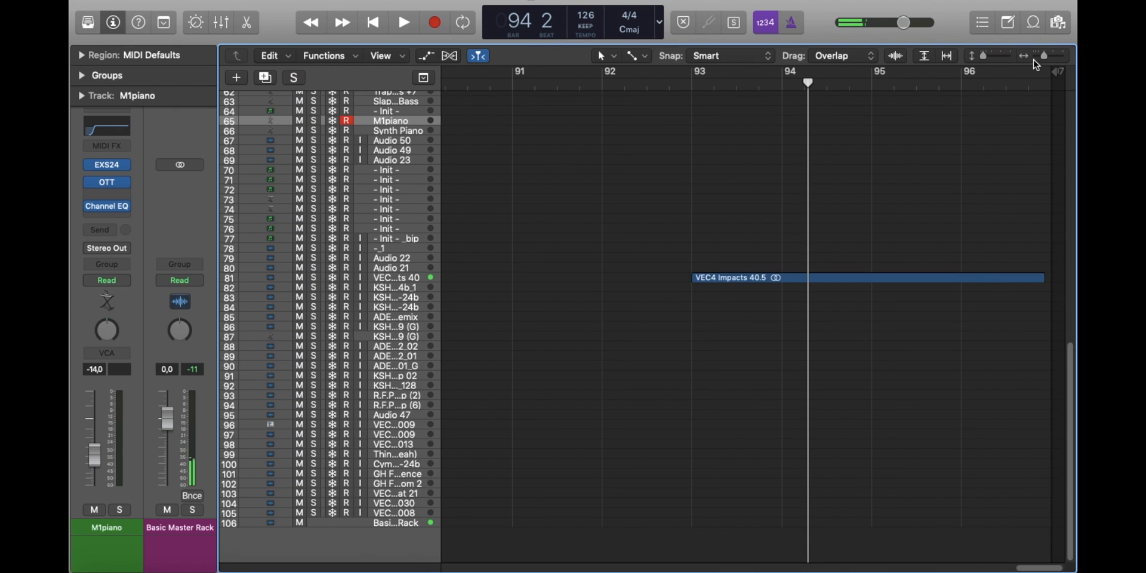
# Step: Show the whole arrangement zoomed out, starting from the first track
pyautogui.moveTo(1043, 57); pyautogui.dragTo(1035, 57)
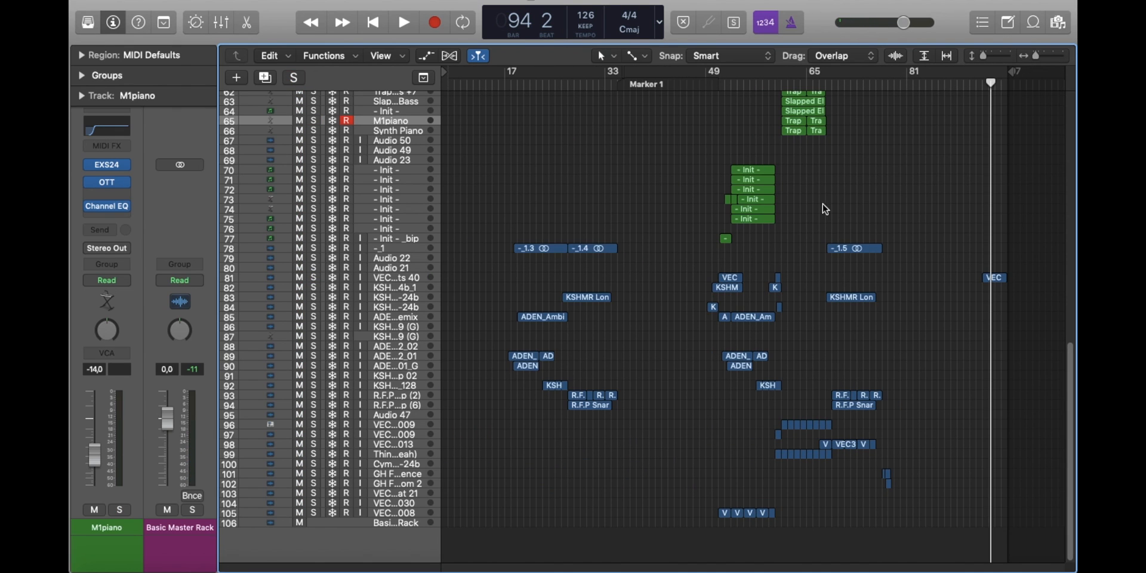
pyautogui.scroll(10, 826, 209)
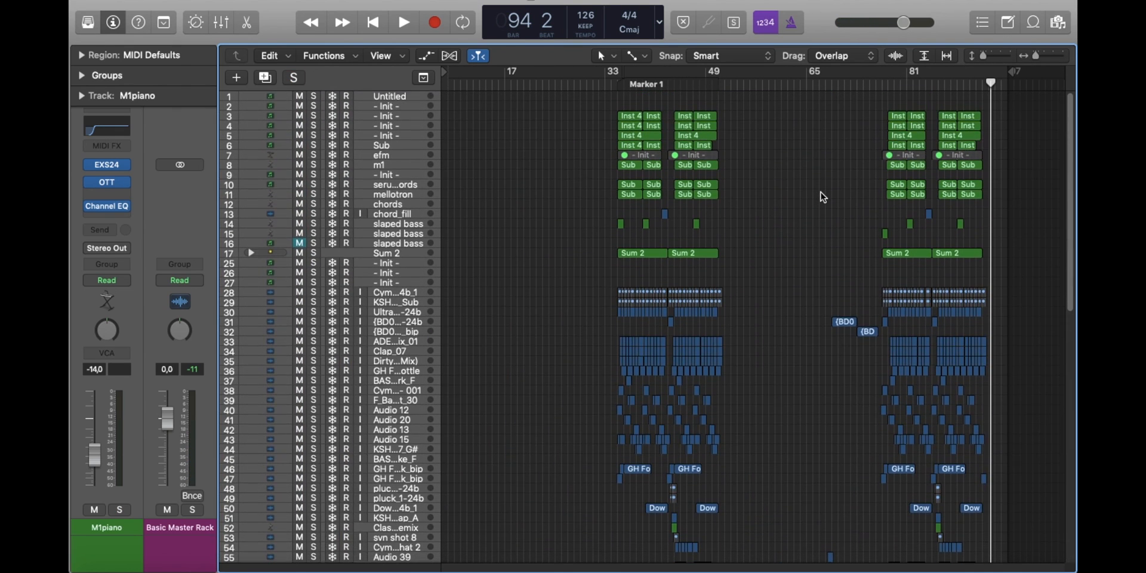